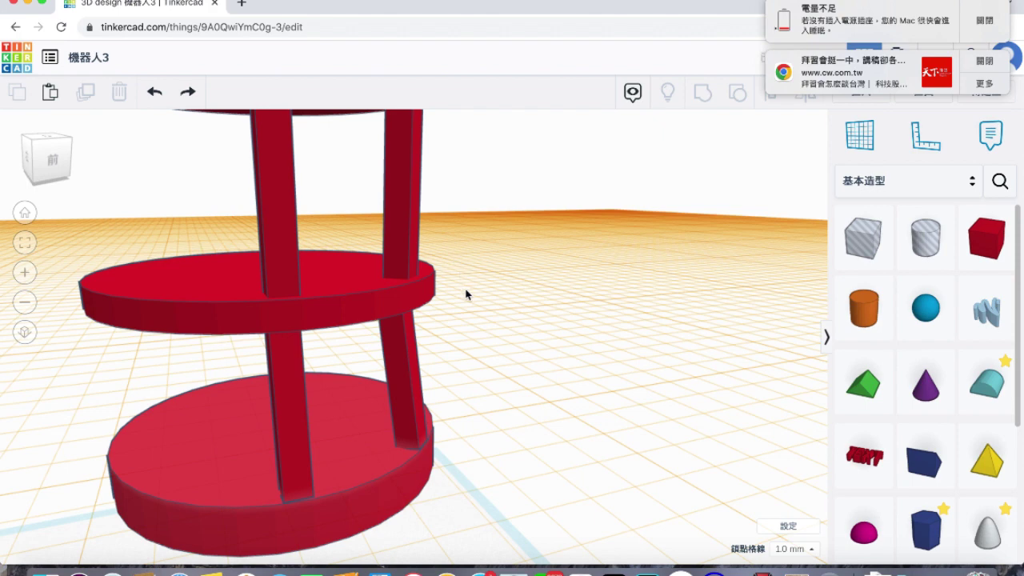
Delete the upper and lower vertical bars at the right rim of the red disc cage.
{"action": "left_click", "coordinate": [392, 249]}
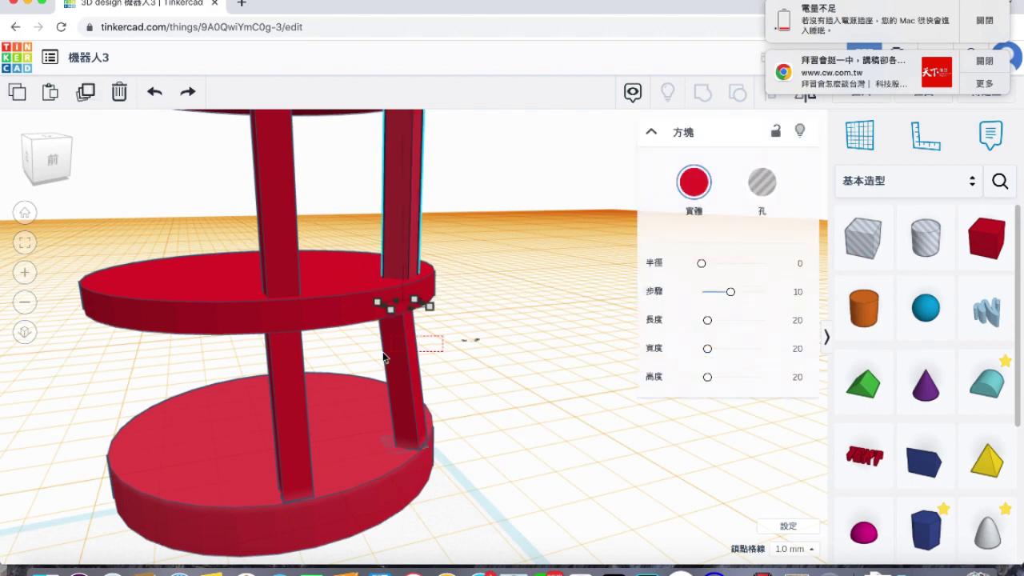
{"action": "left_click", "coordinate": [394, 214], "text": "shift"}
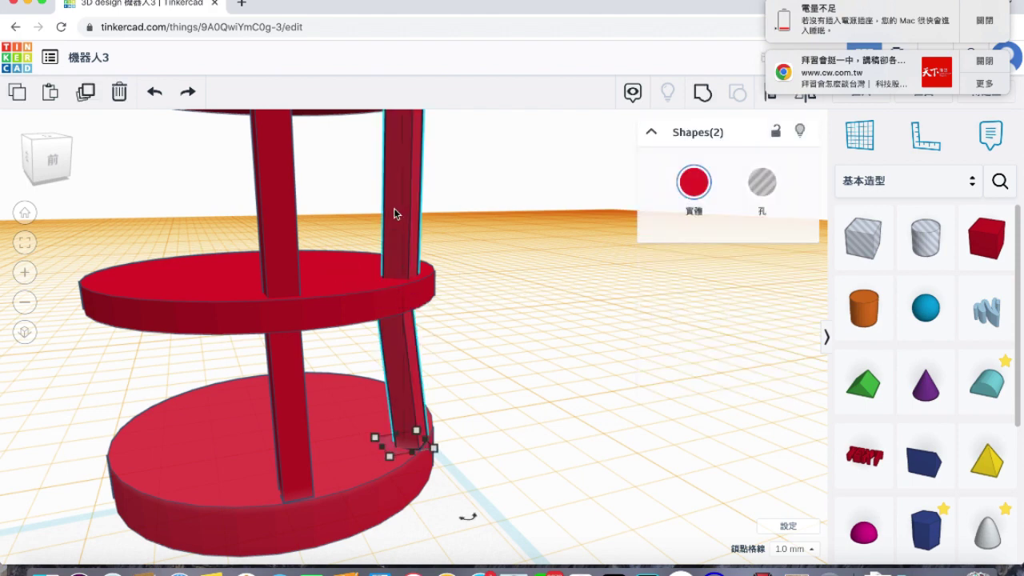
{"action": "key", "text": "Delete"}
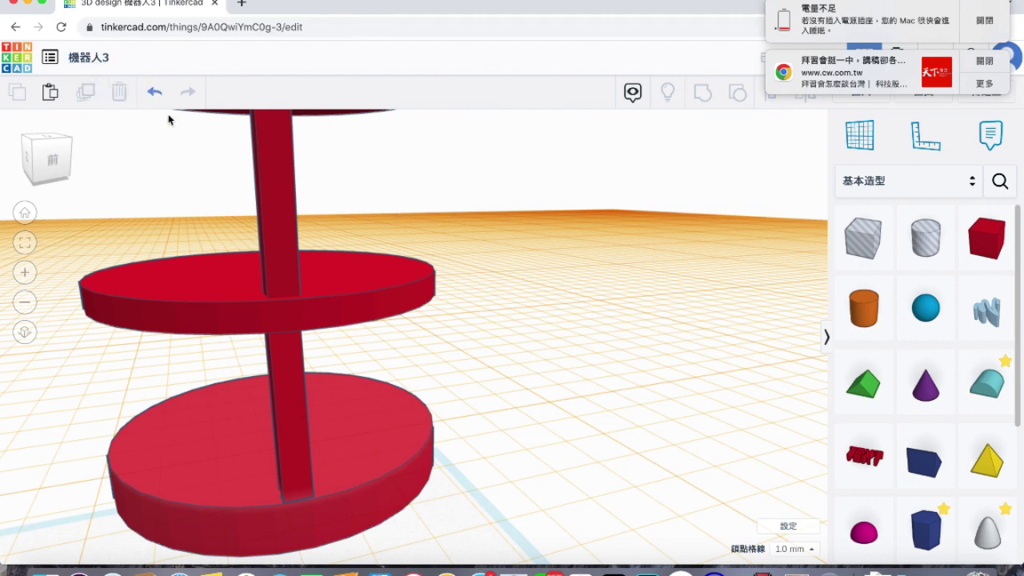
Duplicate the front pair of vertical bars, place the copy at the right rim of the discs and rotate it -75°.
{"action": "left_click", "coordinate": [280, 240]}
{"action": "left_click", "coordinate": [292, 375], "text": "shift"}
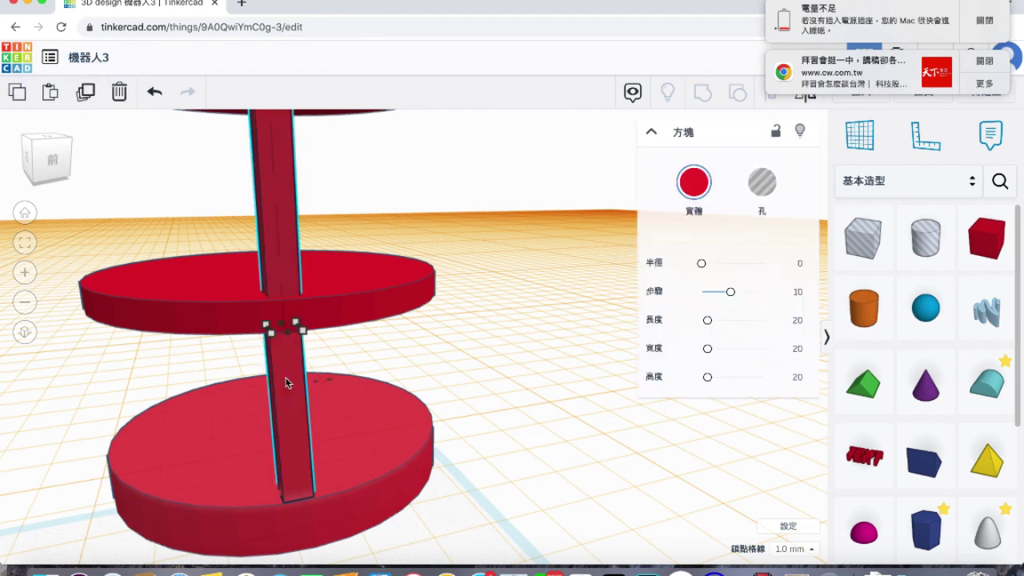
{"action": "left_click_drag", "start_coordinate": [270, 243], "coordinate": [320, 230]}
{"action": "key", "text": "super+z"}
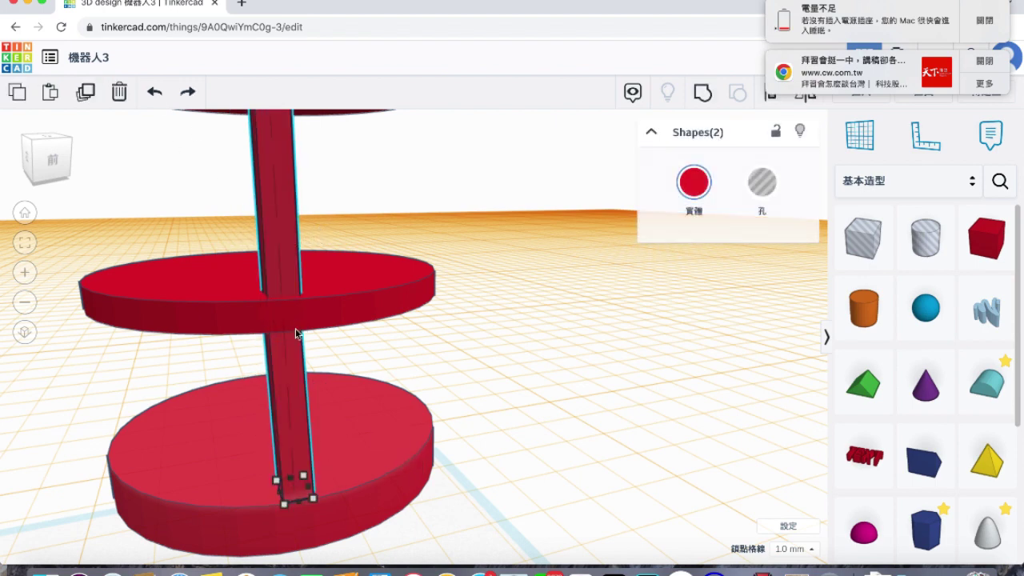
{"action": "key", "text": "Right"}
{"action": "key", "text": "Right"}
{"action": "key", "text": "Up"}
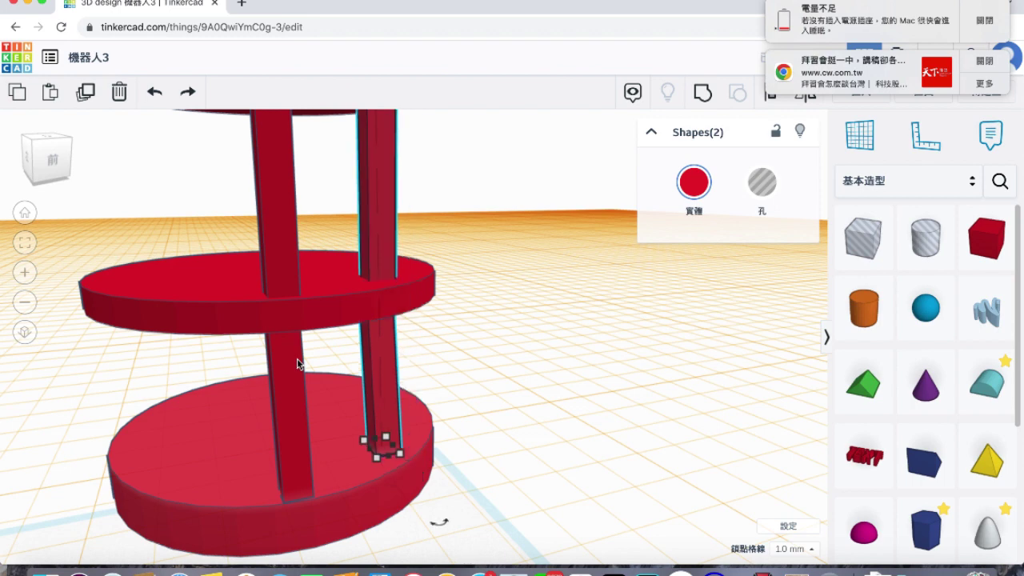
{"action": "key", "text": "Right"}
{"action": "key", "text": "Right"}
{"action": "key", "text": "Up"}
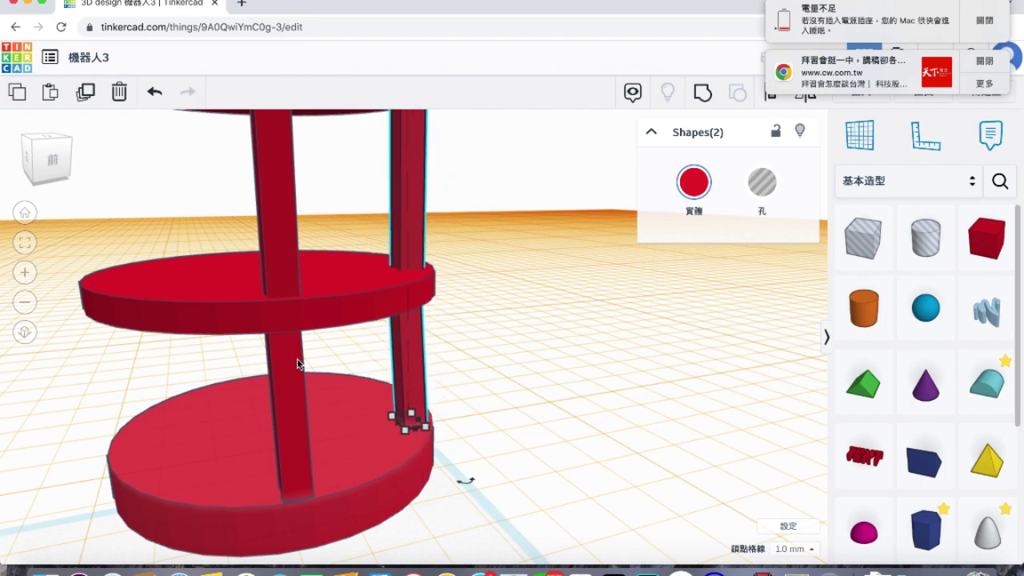
{"action": "left_click_drag", "start_coordinate": [464, 482], "coordinate": [567, 421]}
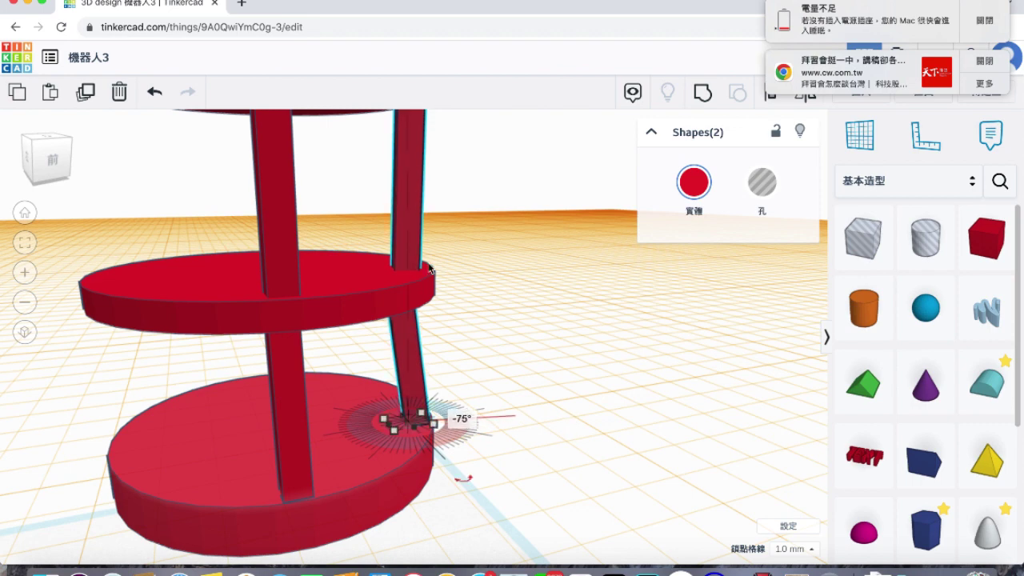
Place further copies of the bar pair around the rear and far side of the disc rim, rotating the rear copy 68°.
{"action": "middle_click_drag", "start_coordinate": [247, 183], "coordinate": [247, 190]}
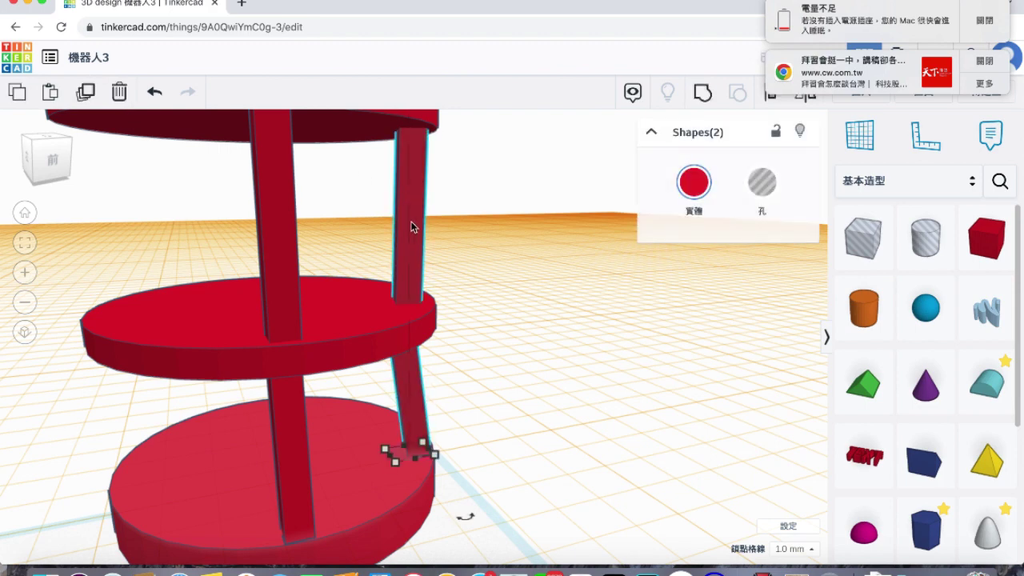
{"action": "key", "text": "ctrl+d"}
{"action": "right_click_drag", "start_coordinate": [411, 229], "coordinate": [316, 324]}
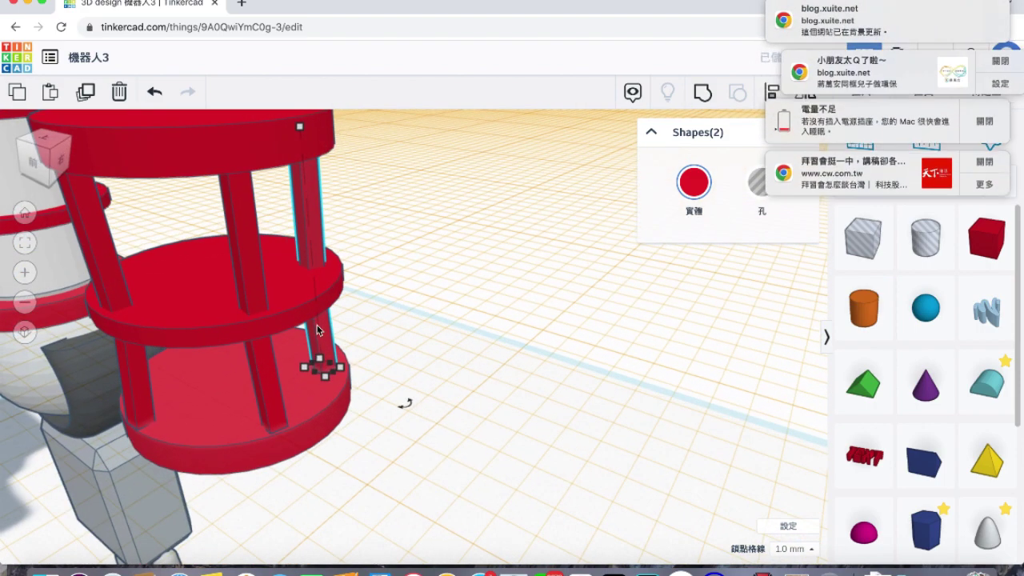
{"action": "left_click_drag", "start_coordinate": [400, 404], "coordinate": [469, 328]}
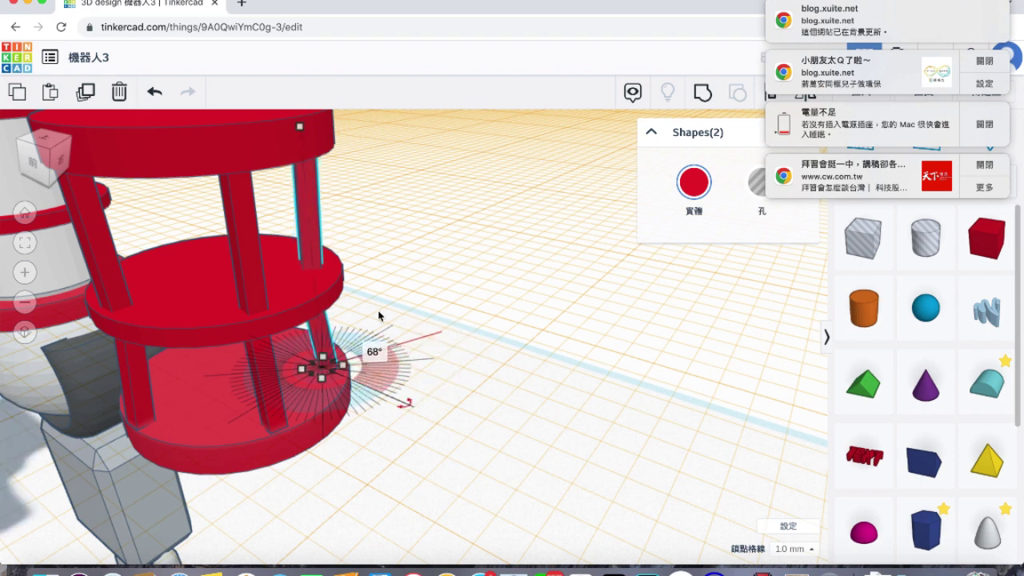
{"action": "left_click", "coordinate": [86, 92]}
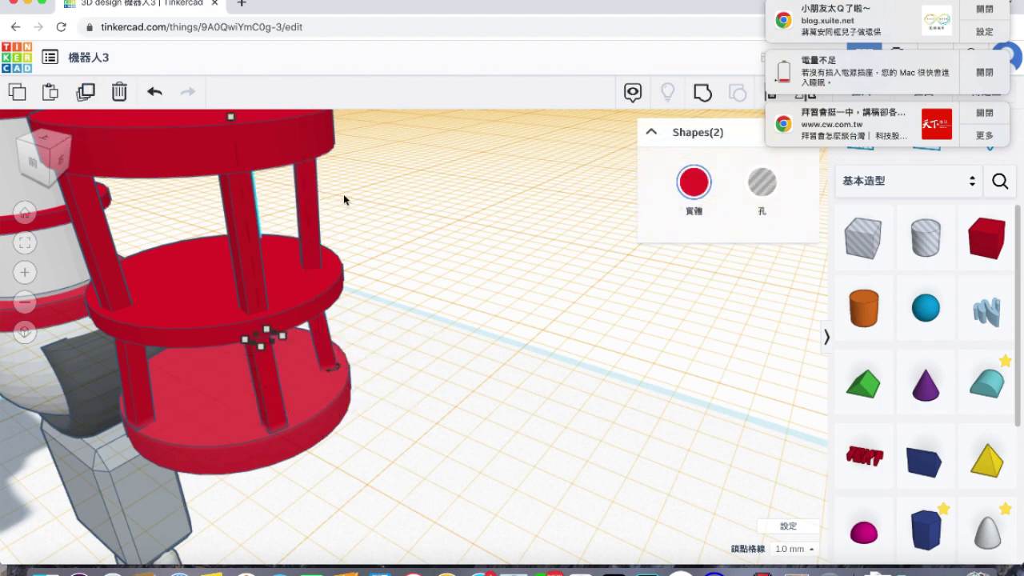
{"action": "right_click_drag", "start_coordinate": [229, 240], "coordinate": [378, 252]}
{"action": "left_click", "coordinate": [407, 260]}
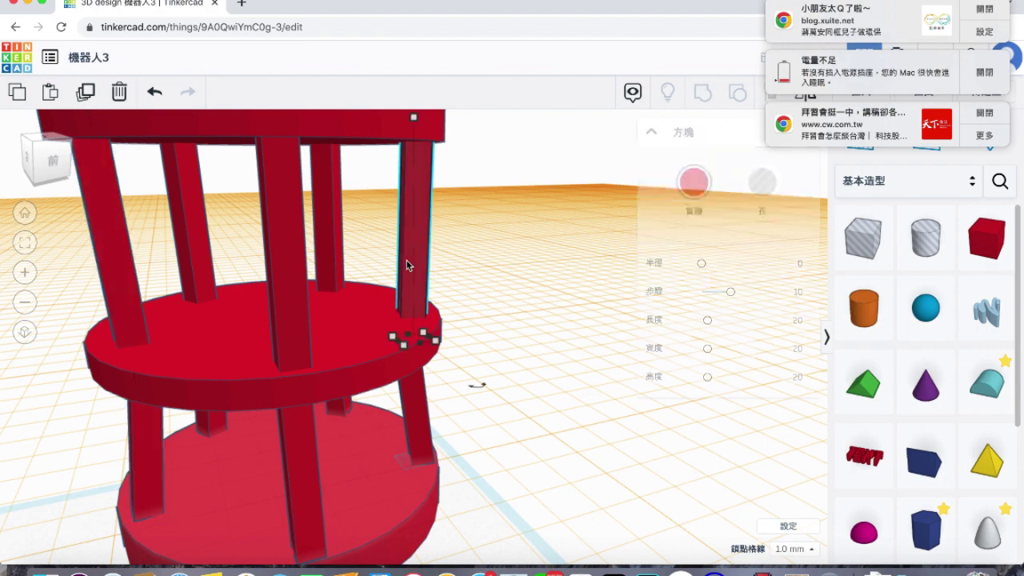
{"action": "left_click", "coordinate": [406, 369]}
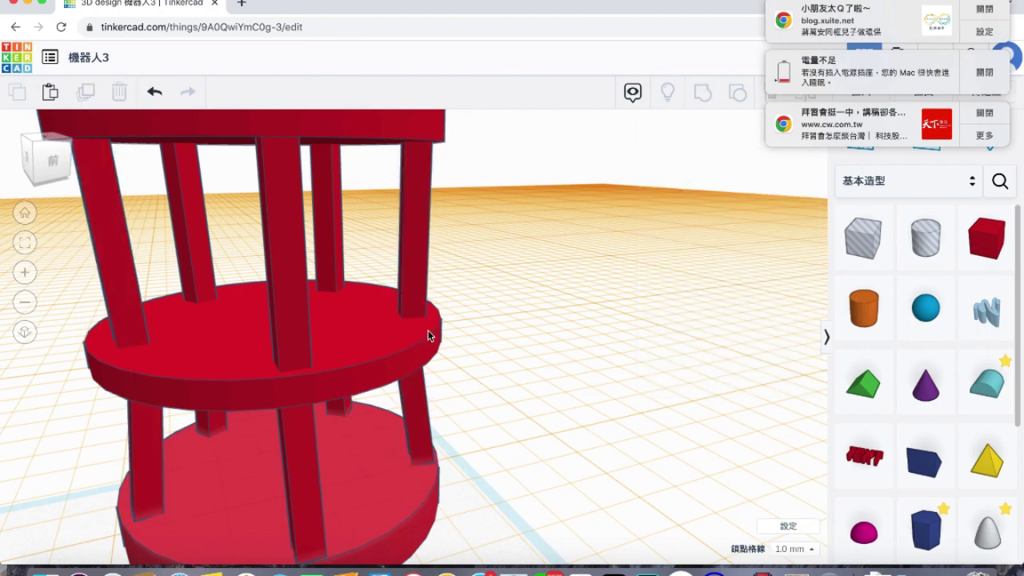
Select all discs and bars of the red cage and group them into one object.
{"action": "scroll", "coordinate": [425, 334], "scroll_direction": "down", "scroll_amount": 5}
{"action": "left_click_drag", "start_coordinate": [472, 235], "coordinate": [289, 440]}
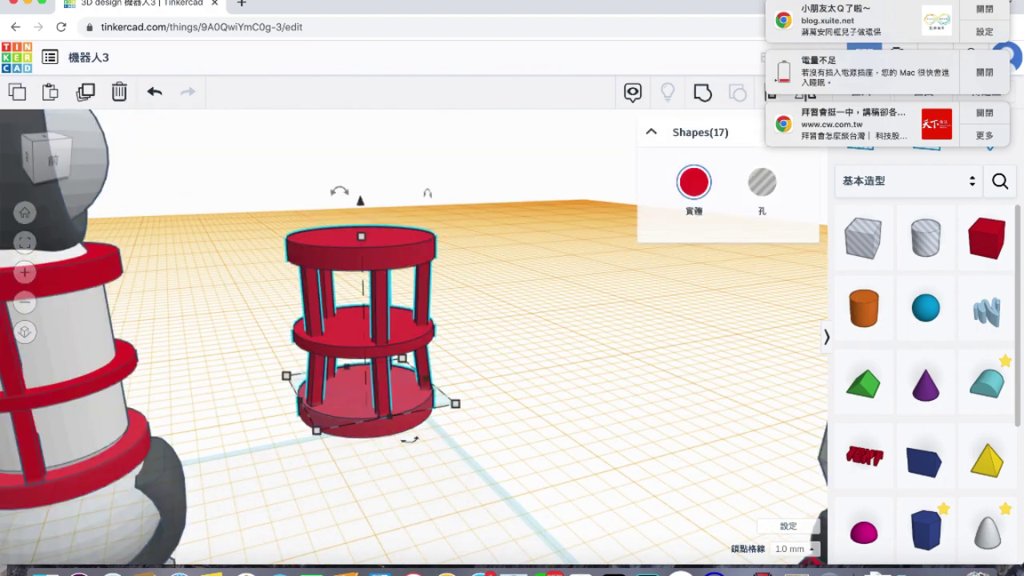
{"action": "left_click", "coordinate": [702, 96]}
Delete the old upper and lower vertical red bars on the robot's white cylinder.
{"action": "middle_click_drag", "start_coordinate": [449, 325], "coordinate": [500, 326]}
{"action": "left_click", "coordinate": [148, 340]}
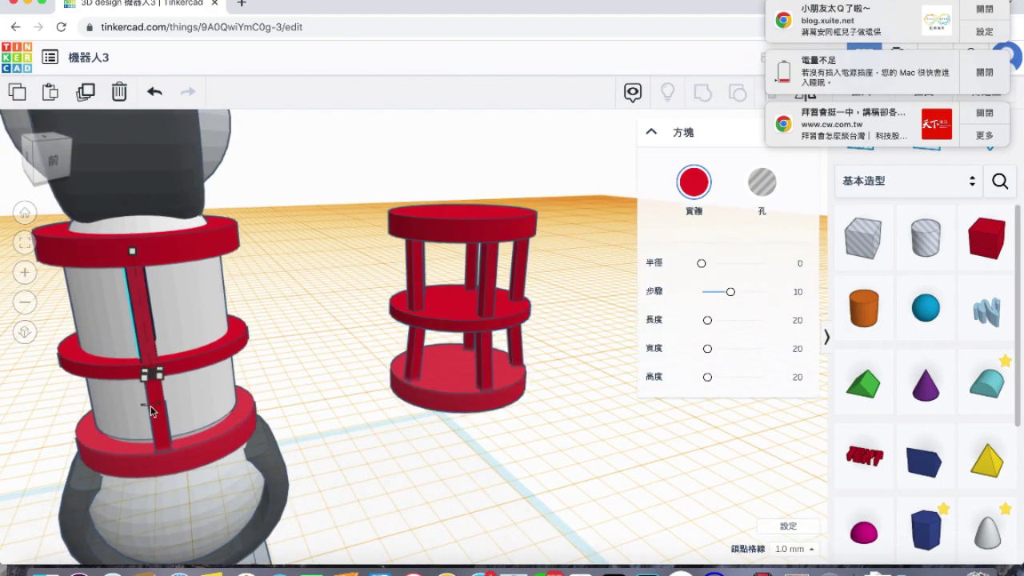
{"action": "left_click", "coordinate": [159, 423], "text": "shift"}
{"action": "key", "text": "Delete"}
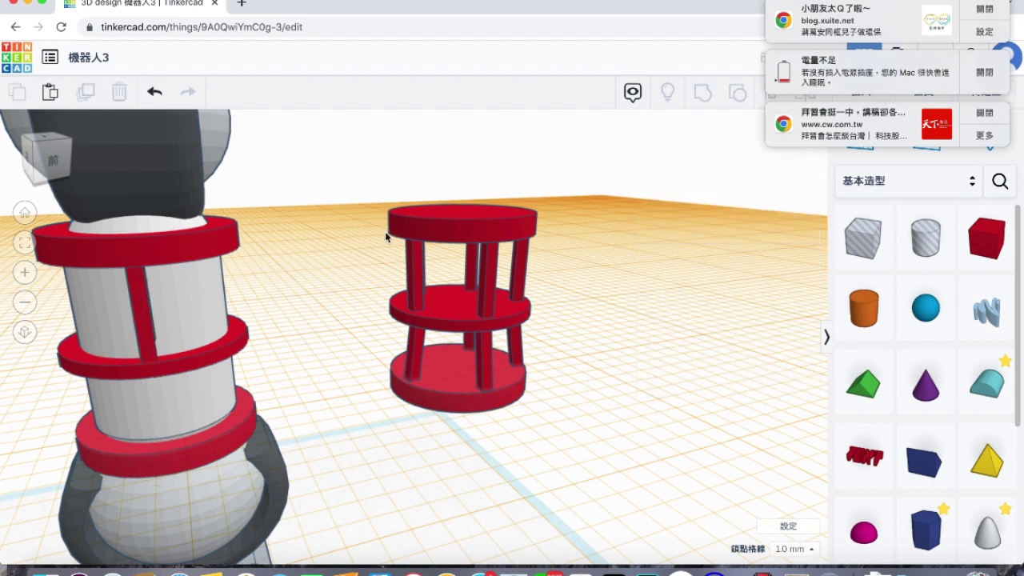
{"action": "left_click", "coordinate": [142, 310]}
{"action": "key", "text": "Delete"}
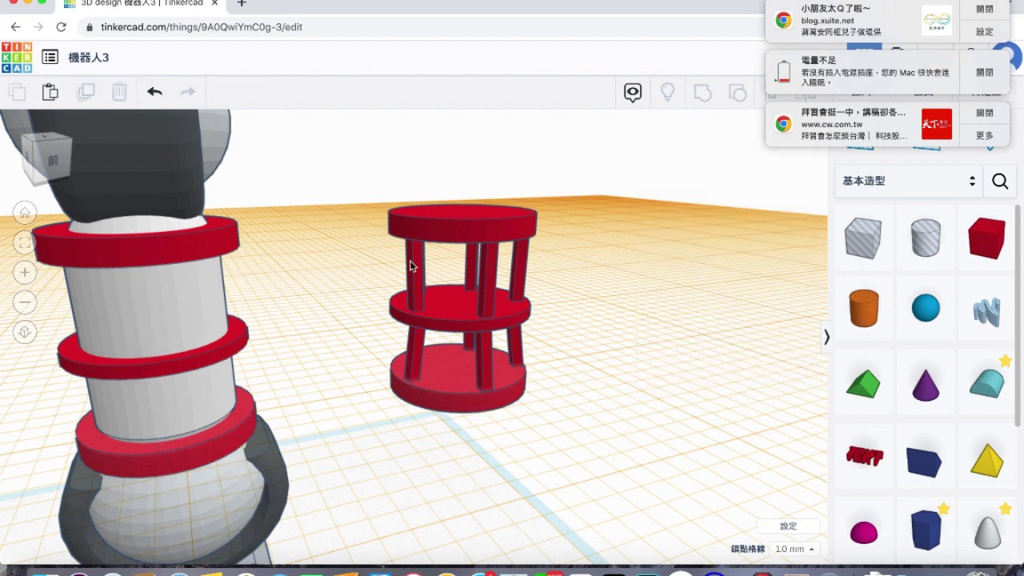
Align the grouped red cage horizontally with the top red ring on the robot's limb so it encloses the white cylinder.
{"action": "left_click", "coordinate": [458, 242]}
{"action": "left_click", "coordinate": [203, 250], "text": "shift"}
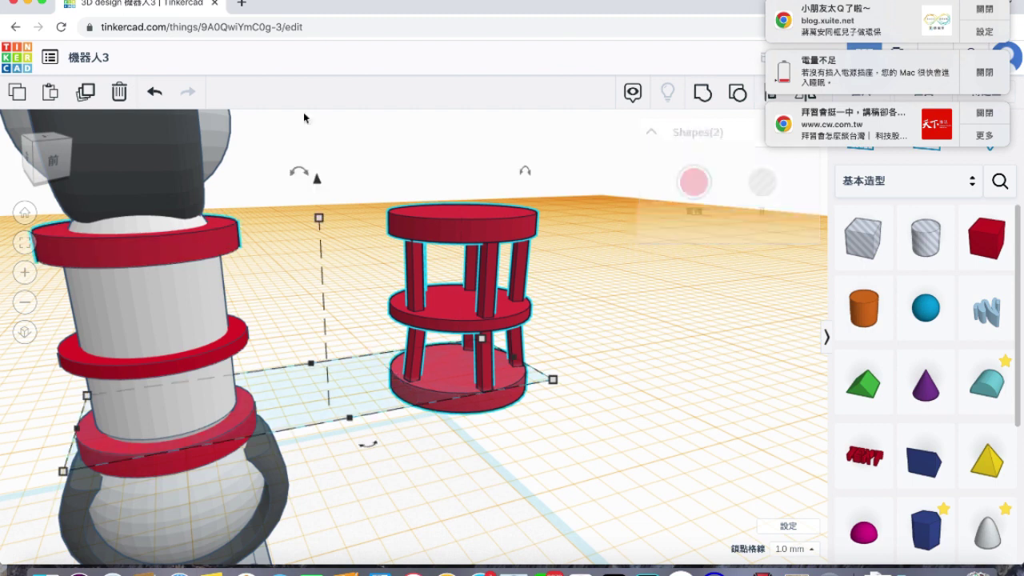
{"action": "left_click", "coordinate": [983, 9]}
{"action": "left_click", "coordinate": [983, 18]}
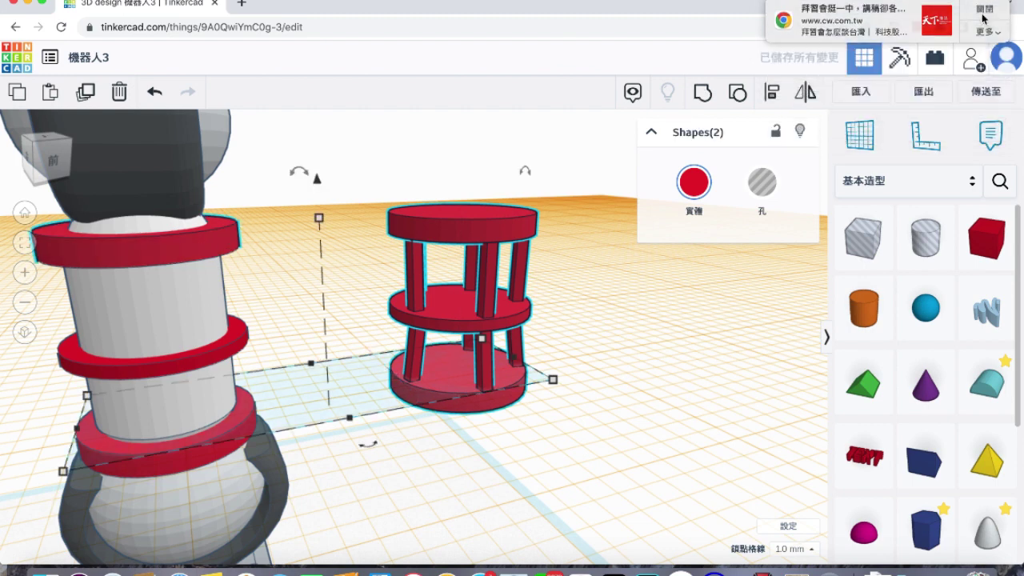
{"action": "left_click", "coordinate": [983, 17]}
{"action": "left_click", "coordinate": [771, 92]}
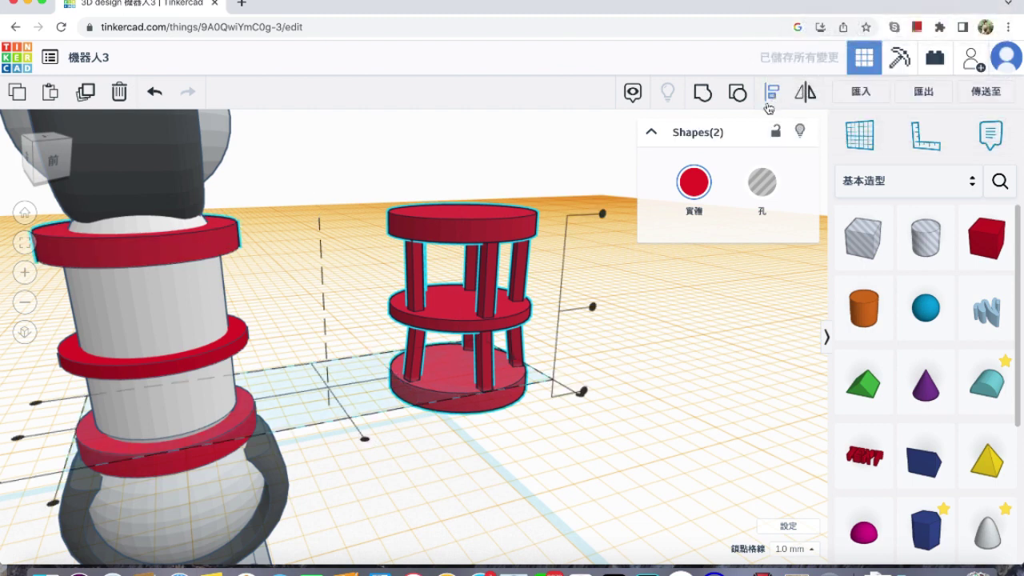
{"action": "left_click", "coordinate": [36, 404]}
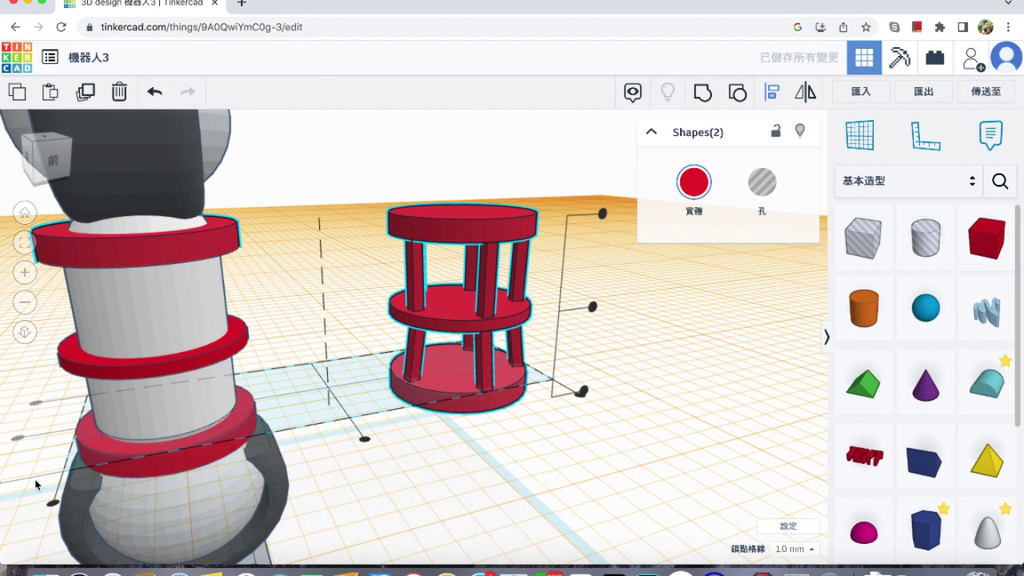
{"action": "left_click", "coordinate": [50, 502]}
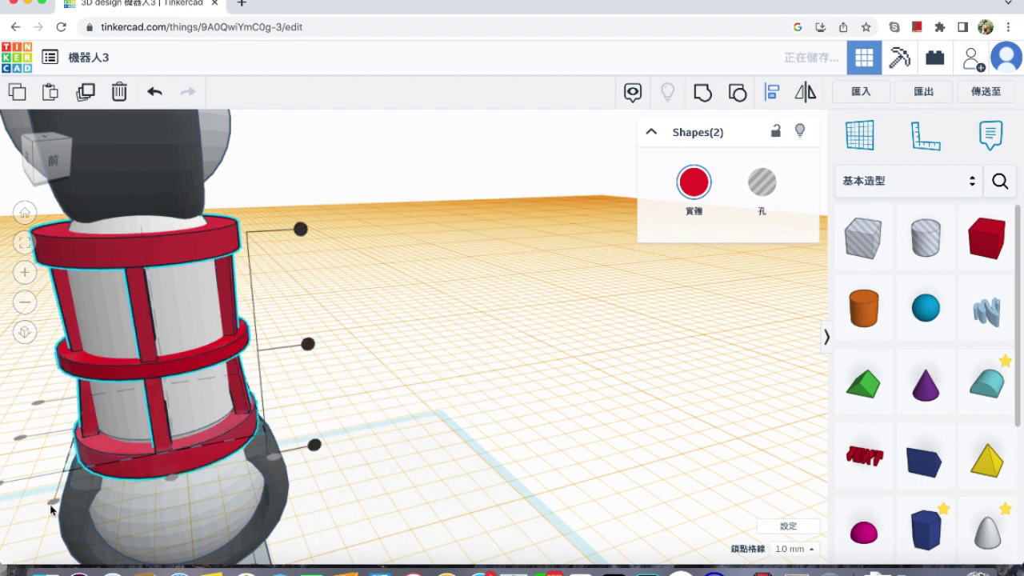
{"action": "left_click", "coordinate": [372, 456]}
Delete the original separate red rings around the white cylinder, keeping the grouped cage.
{"action": "left_click", "coordinate": [188, 367]}
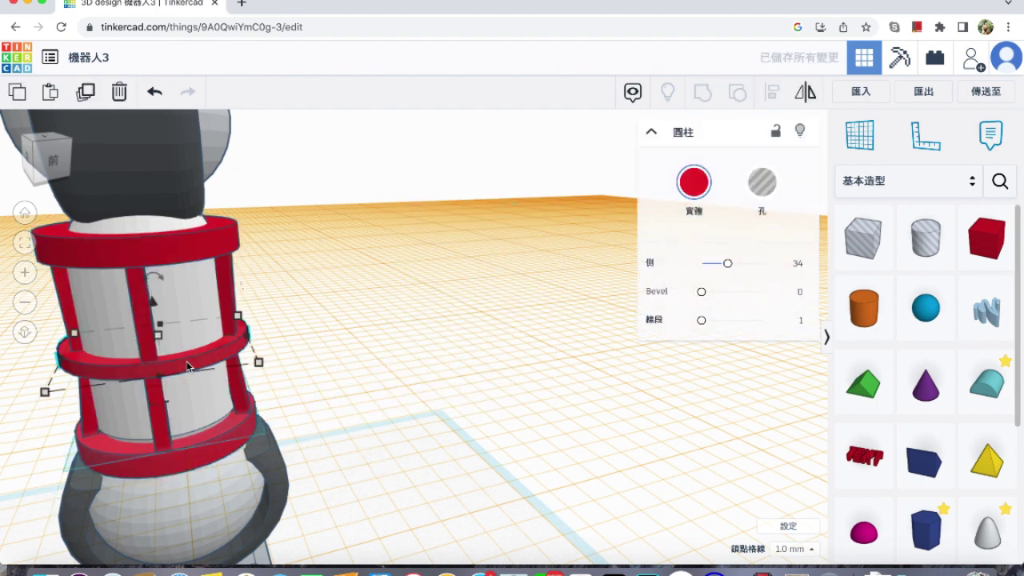
{"action": "key", "text": "Delete"}
{"action": "left_click", "coordinate": [172, 253]}
{"action": "key", "text": "Delete"}
{"action": "left_click", "coordinate": [209, 444]}
{"action": "key", "text": "Escape"}
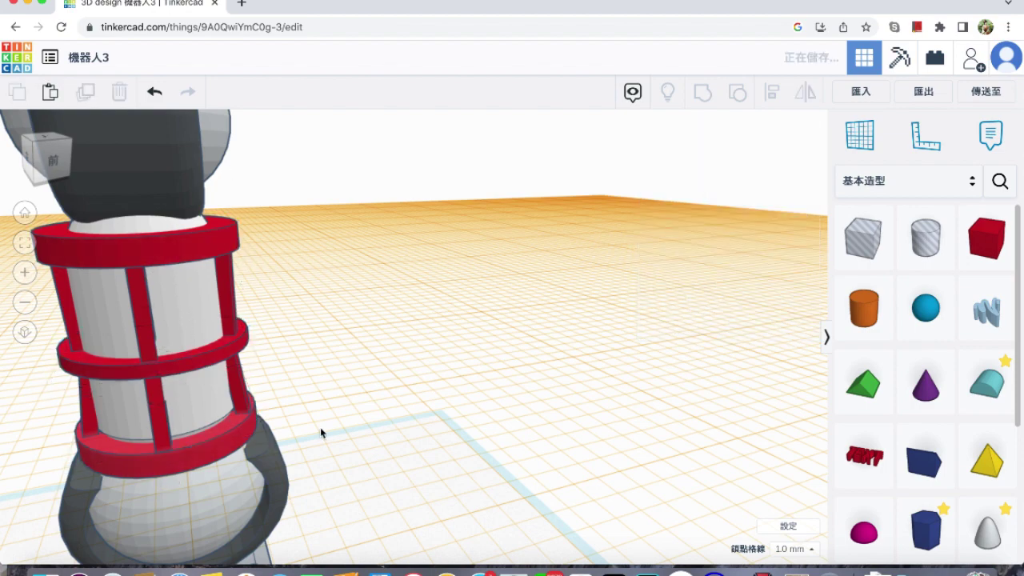
From the front view, duplicate the light grey joint sphere above the red cage and scale the copy down to about 4.20 high.
{"action": "scroll", "coordinate": [322, 429], "scroll_direction": "down", "scroll_amount": 5}
{"action": "middle_click_drag", "start_coordinate": [324, 408], "coordinate": [384, 410]}
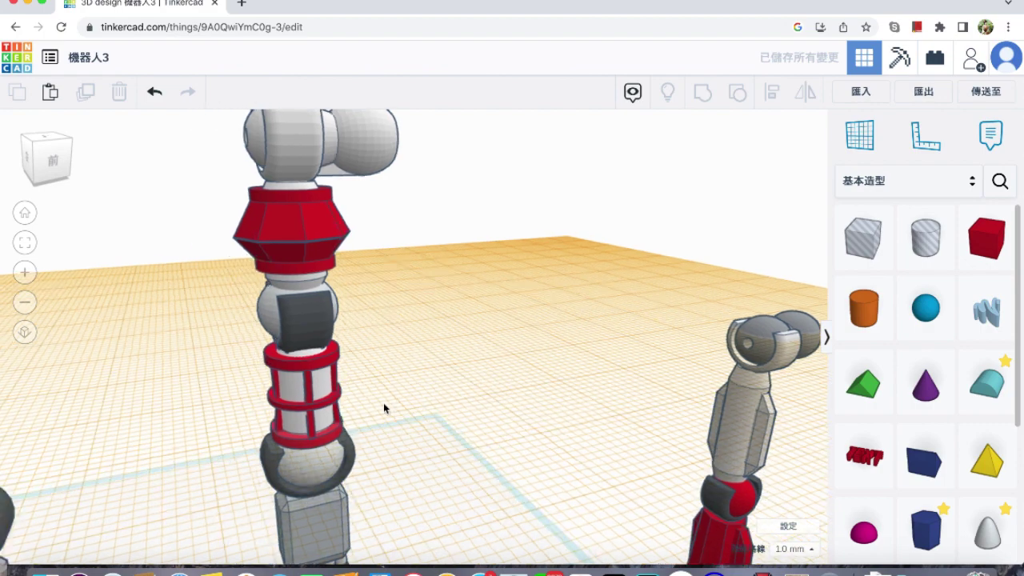
{"action": "right_click_drag", "start_coordinate": [346, 411], "coordinate": [342, 398]}
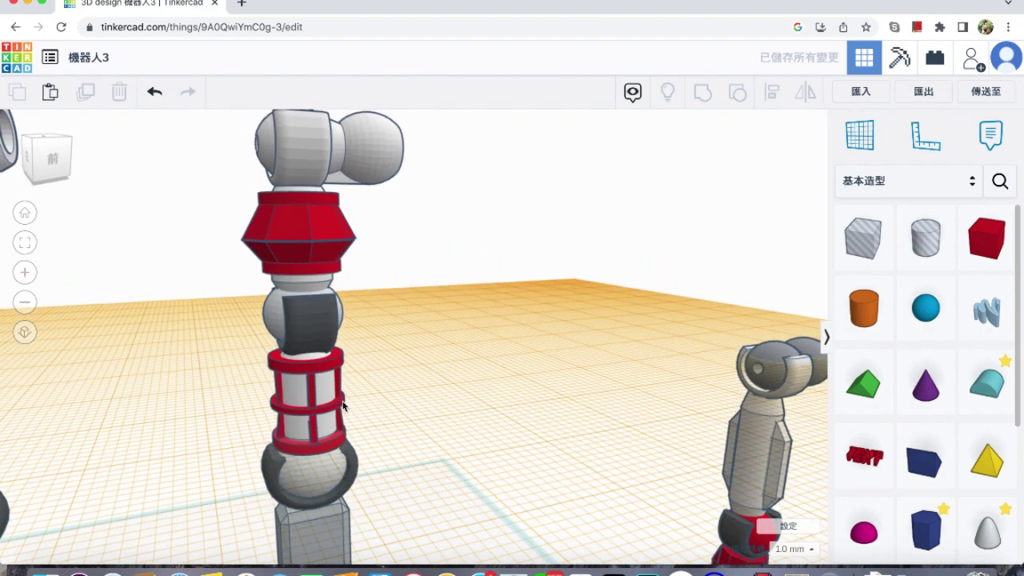
{"action": "middle_click_drag", "start_coordinate": [344, 405], "coordinate": [384, 409]}
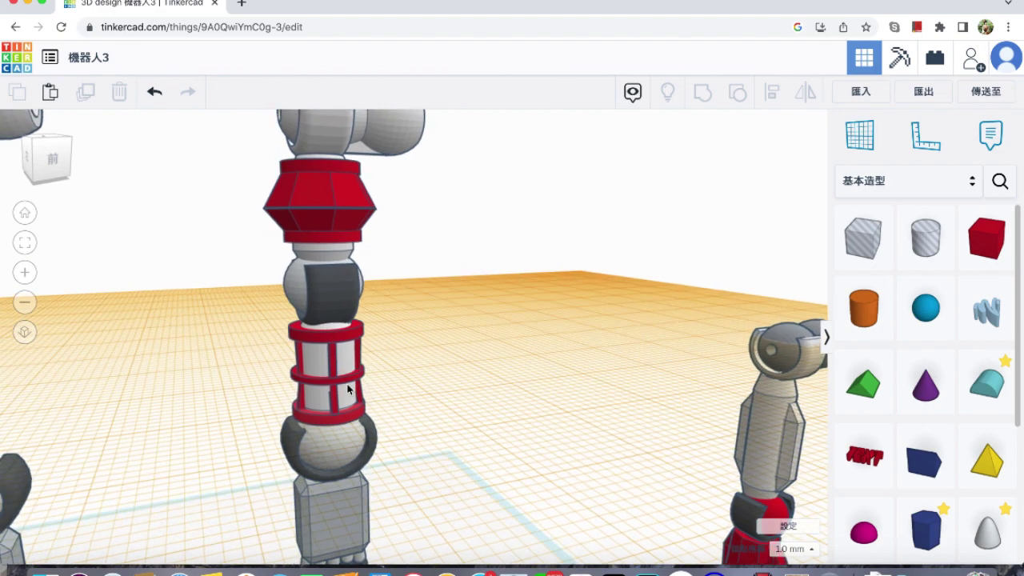
{"action": "left_click", "coordinate": [50, 156]}
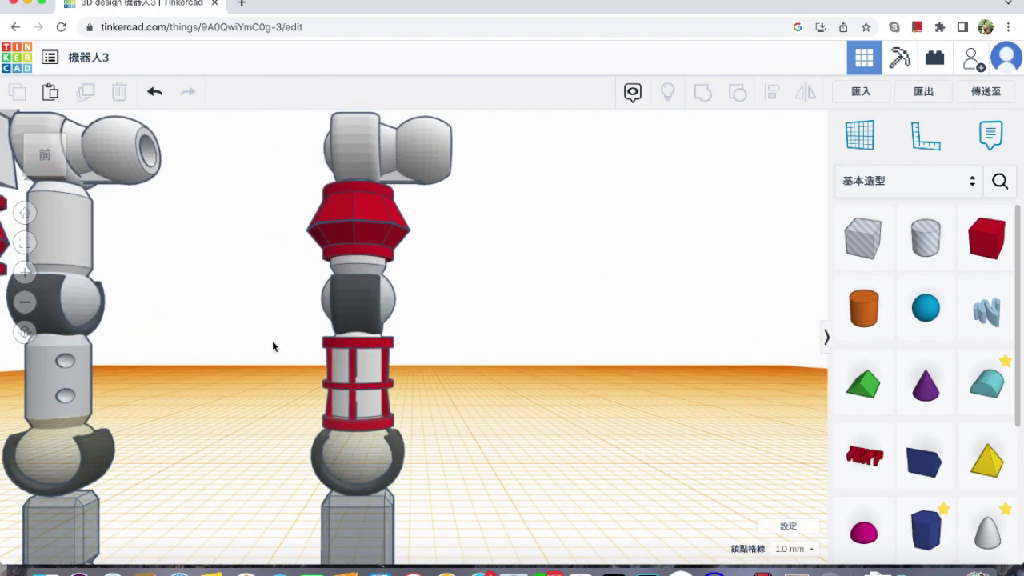
{"action": "scroll", "coordinate": [319, 364], "scroll_direction": "down", "scroll_amount": 3}
{"action": "scroll", "coordinate": [320, 361], "scroll_direction": "up", "scroll_amount": 6}
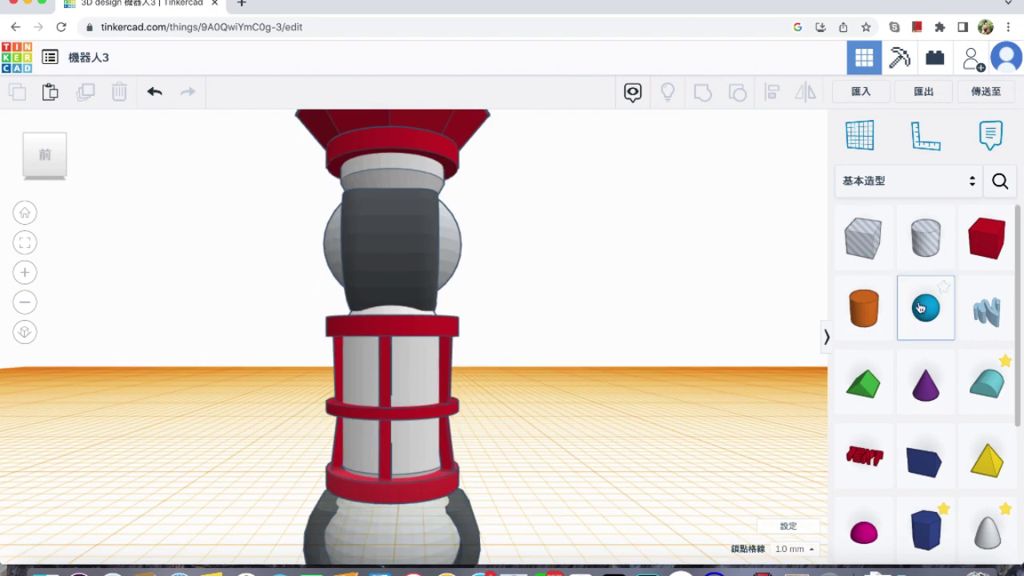
{"action": "left_click", "coordinate": [448, 246]}
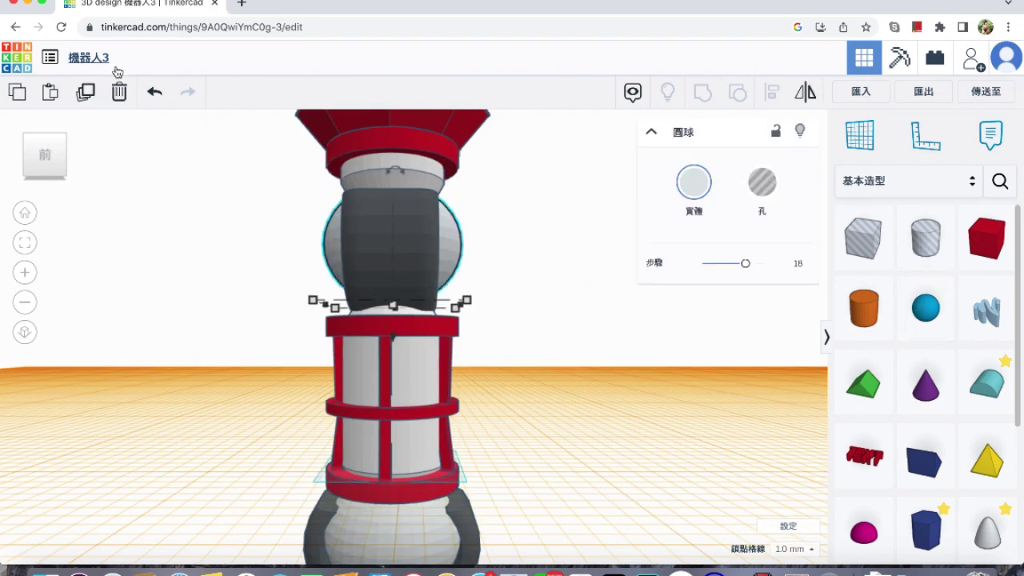
{"action": "left_click", "coordinate": [86, 92]}
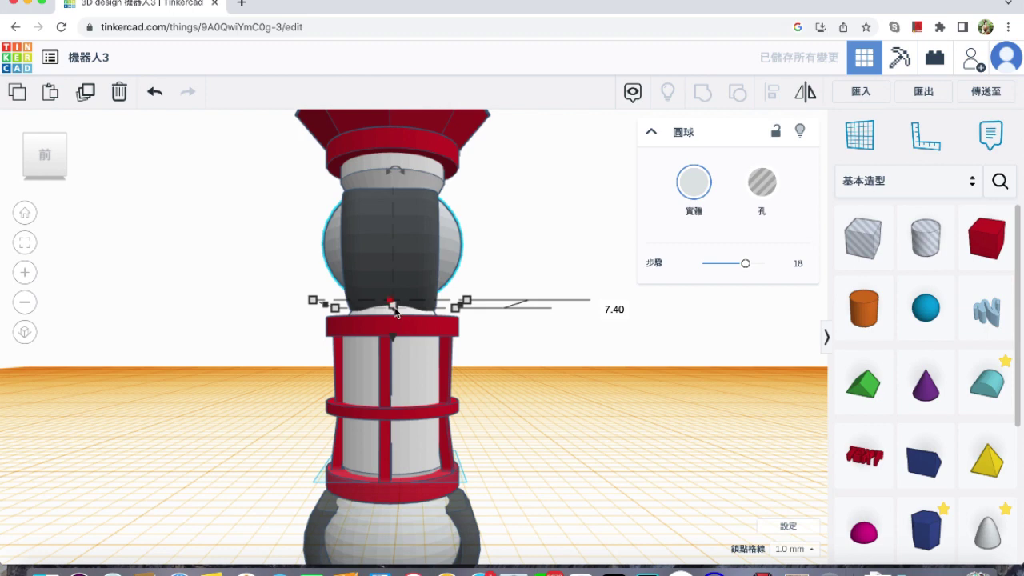
{"action": "left_click_drag", "start_coordinate": [394, 316], "coordinate": [403, 280]}
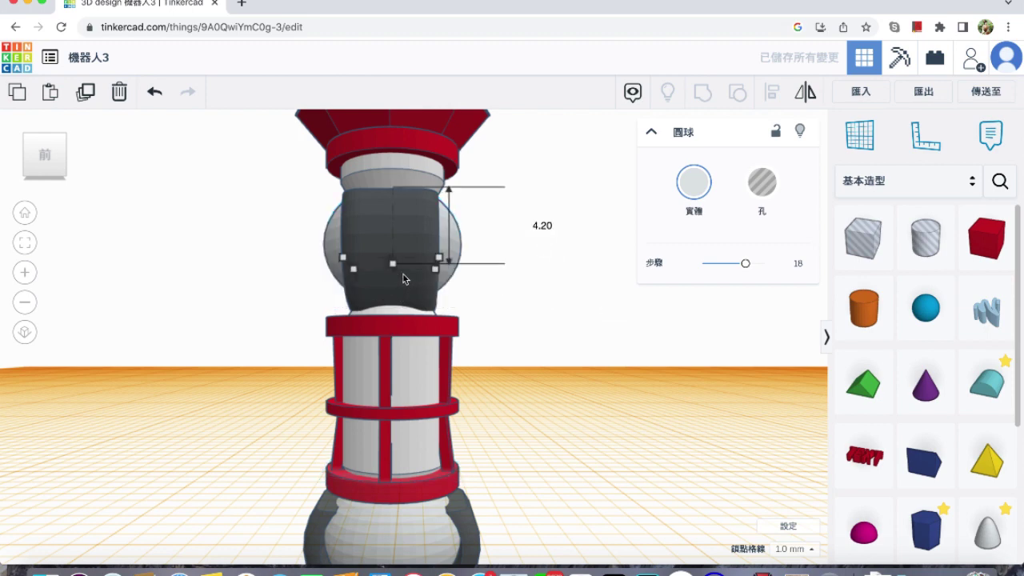
Move the small sphere copy out of the upper joint and down in front of the red cage's upper section.
{"action": "key", "text": "Left"}
{"action": "key", "text": "Left"}
{"action": "key", "text": "Up"}
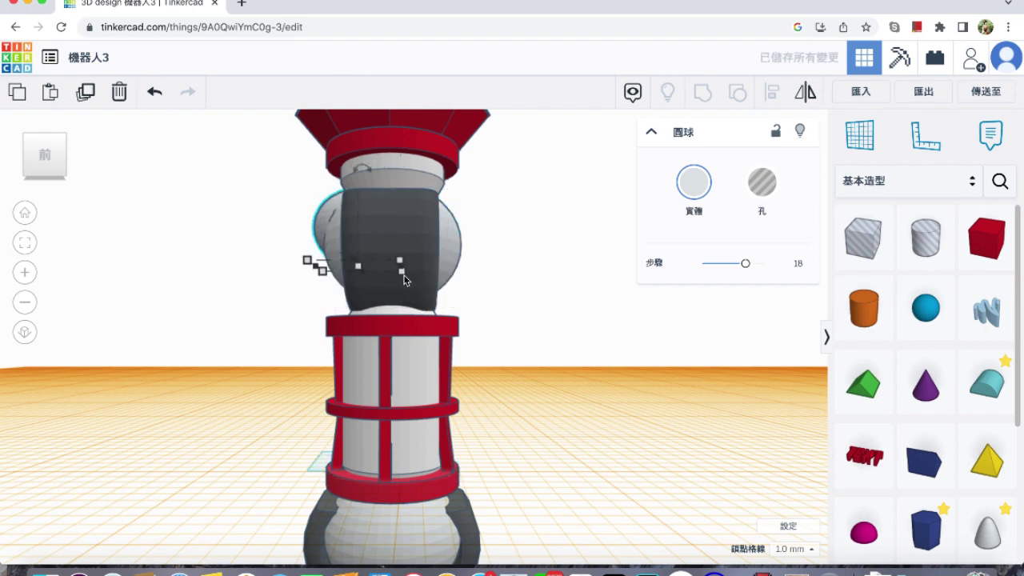
{"action": "key", "text": "Left"}
{"action": "key", "text": "Left"}
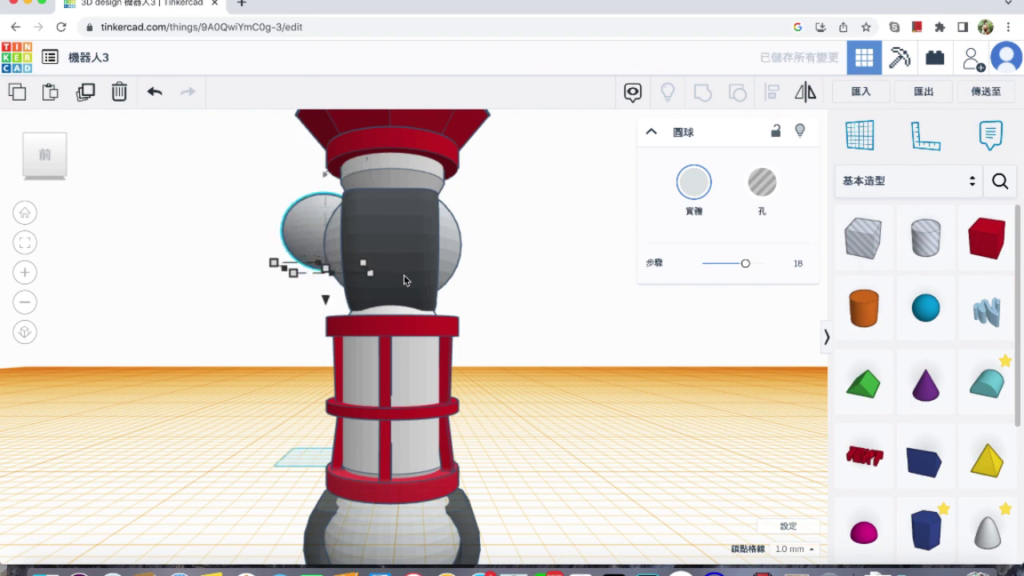
{"action": "left_click_drag", "start_coordinate": [324, 301], "coordinate": [330, 443]}
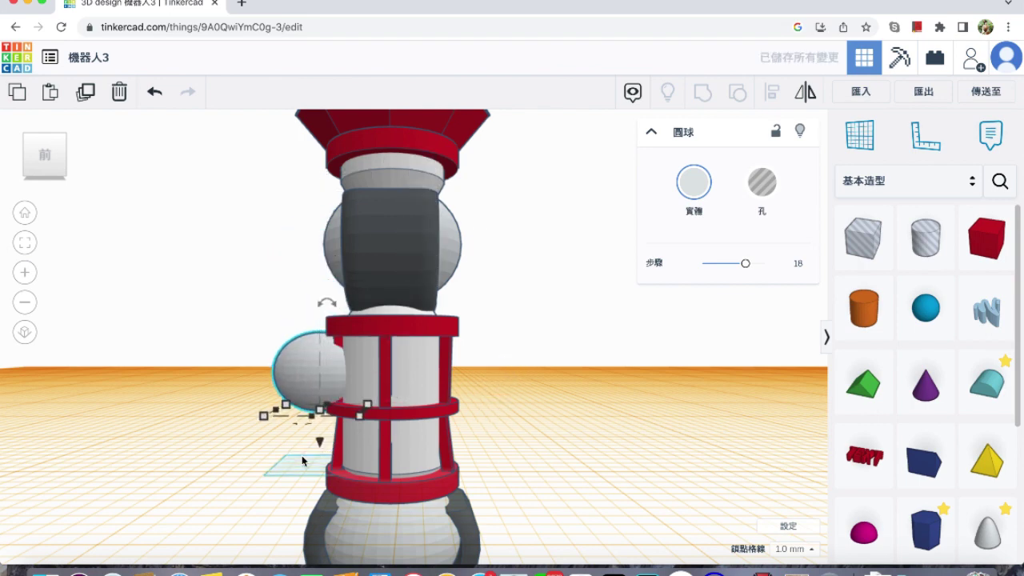
{"action": "key", "text": "Right"}
{"action": "key", "text": "Right"}
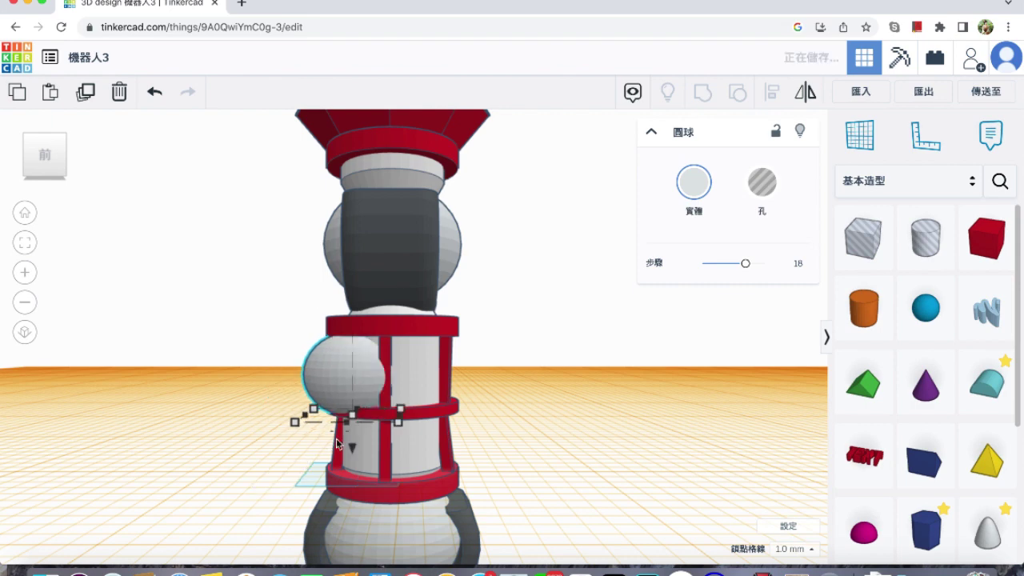
Scale the sphere down proportionally to about 2.52 wide and lower it 1 mm within the cage's upper section.
{"action": "mouse_move", "coordinate": [352, 418]}
{"action": "left_click_drag", "start_coordinate": [355, 416], "coordinate": [358, 402]}
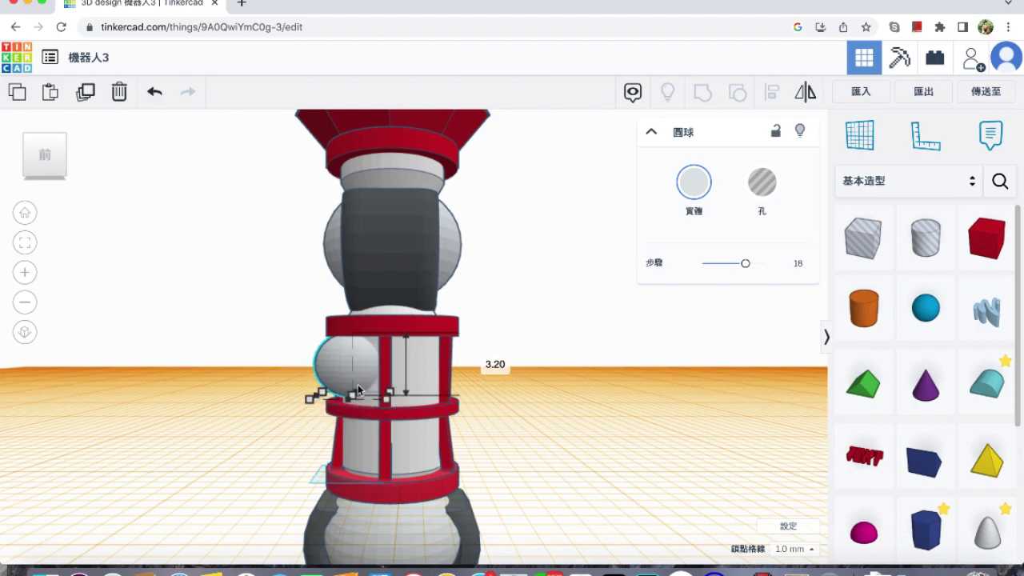
{"action": "scroll", "coordinate": [357, 390], "scroll_direction": "up", "scroll_amount": 5}
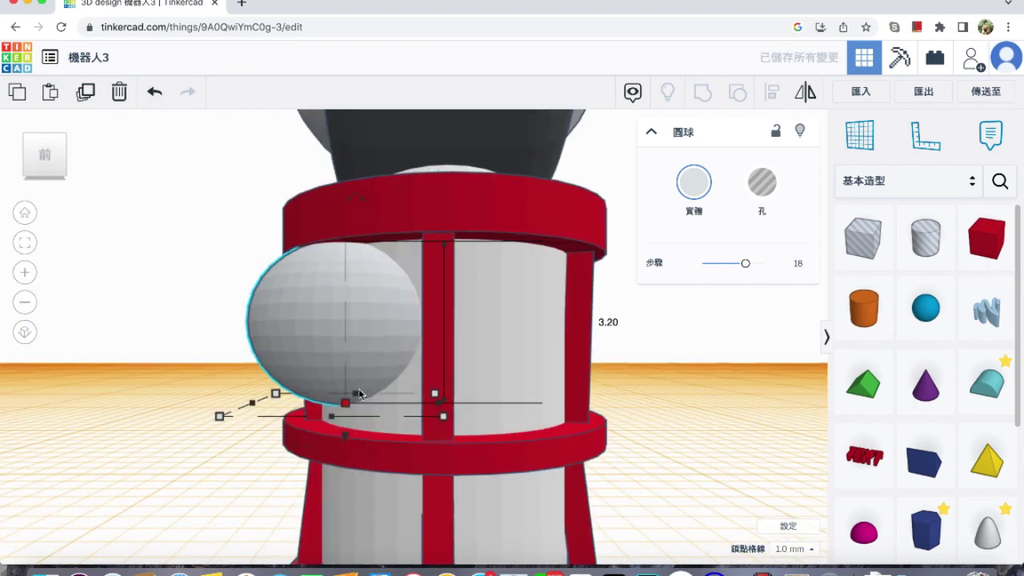
{"action": "mouse_move", "coordinate": [344, 406]}
{"action": "left_mouse_down"}
{"action": "mouse_move", "coordinate": [349, 376]}
{"action": "mouse_move", "coordinate": [347, 416]}
{"action": "left_mouse_up"}
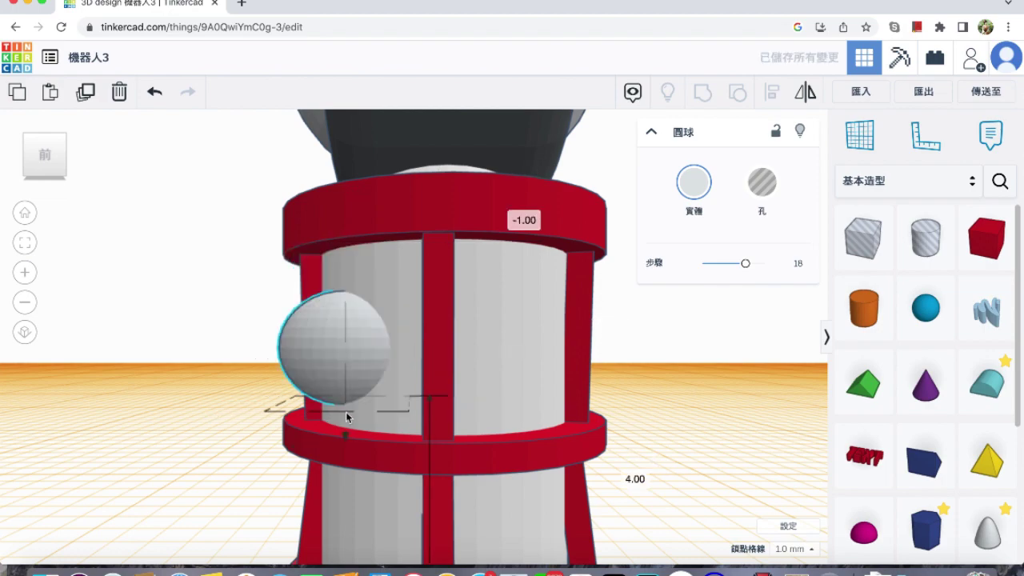
Nudge the sphere around the white cylinder toward the gap between two neighbouring vertical red bars.
{"action": "right_click_drag", "start_coordinate": [350, 414], "coordinate": [538, 472]}
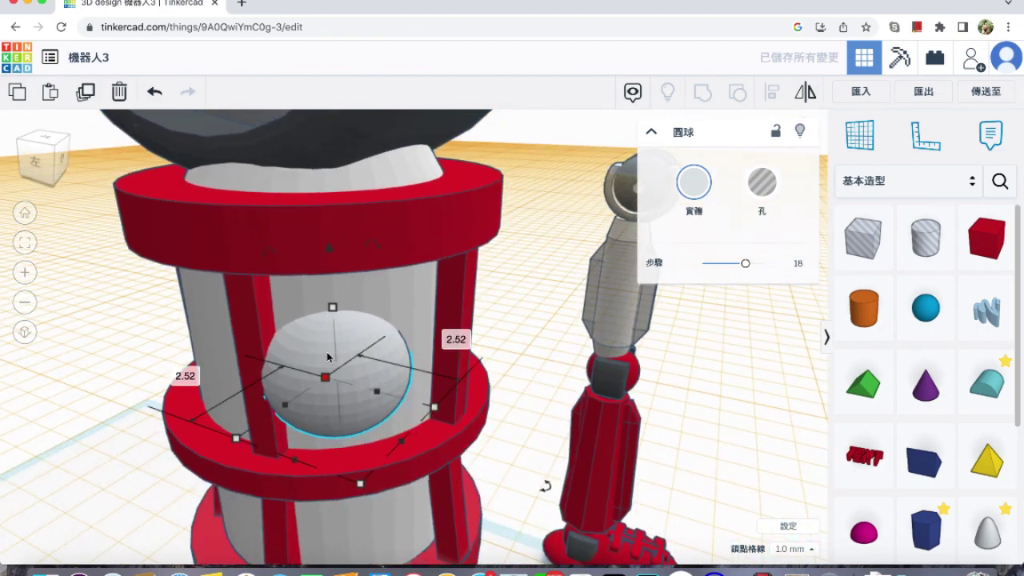
{"action": "left_click_drag", "start_coordinate": [332, 314], "coordinate": [330, 332]}
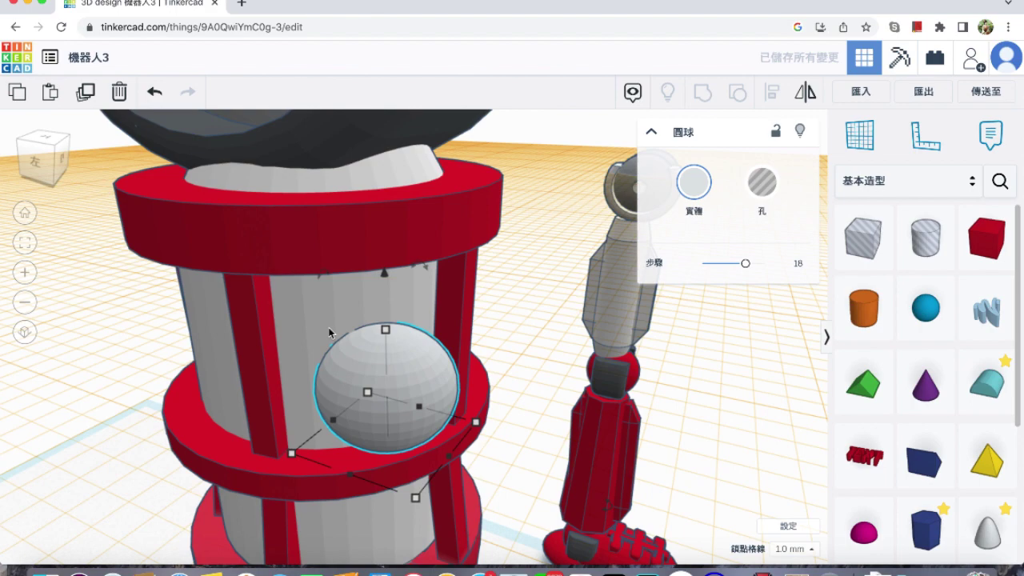
{"action": "key", "text": "Up"}
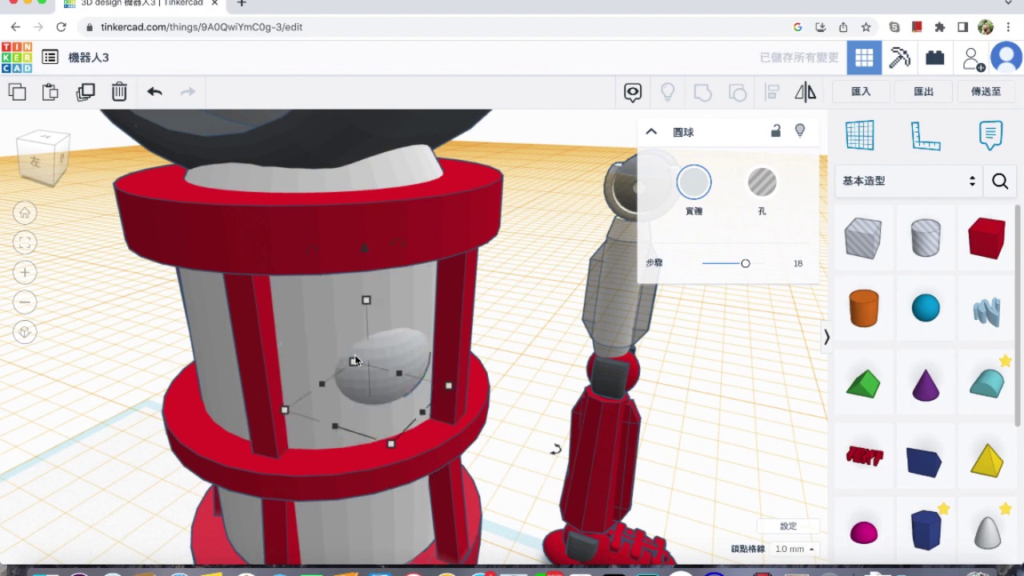
{"action": "key", "text": "Left"}
{"action": "key", "text": "Down"}
{"action": "key", "text": "Right"}
{"action": "mouse_move", "coordinate": [355, 358]}
{"action": "right_mouse_down"}
{"action": "mouse_move", "coordinate": [287, 354]}
{"action": "mouse_move", "coordinate": [356, 365]}
{"action": "right_mouse_up"}
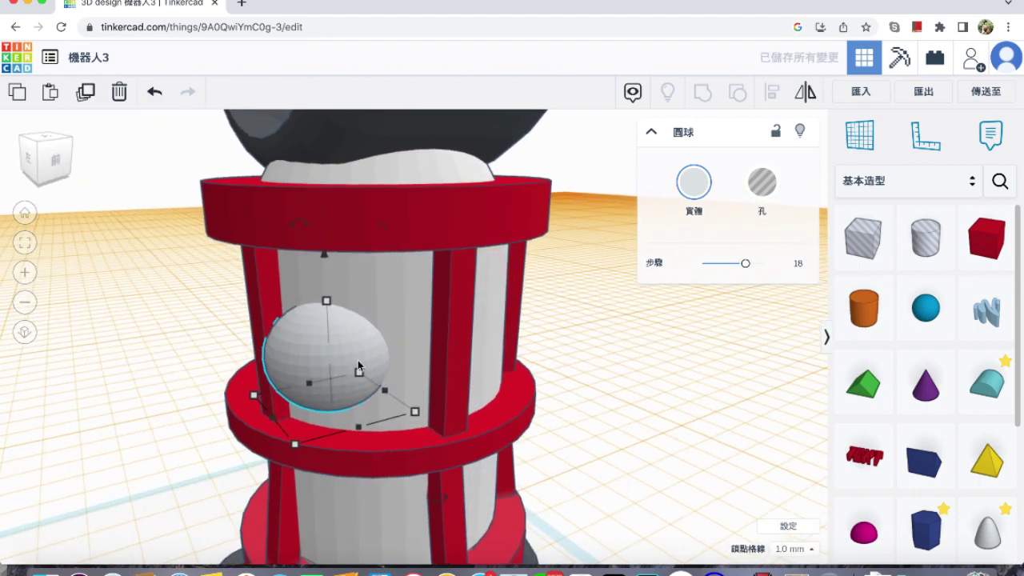
{"action": "left_click_drag", "start_coordinate": [330, 302], "coordinate": [327, 334]}
{"action": "key", "text": "ctrl+z"}
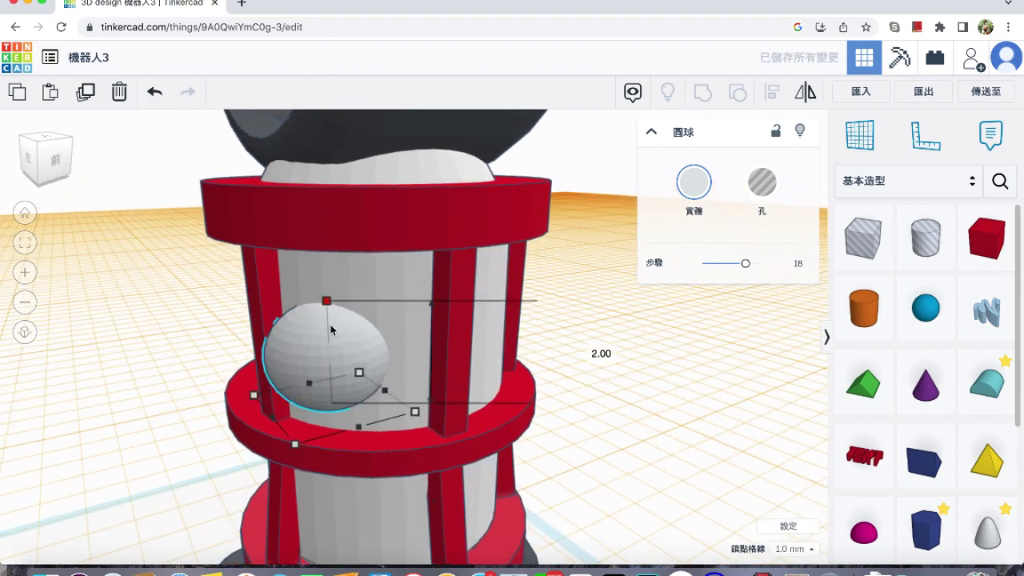
Reposition the sphere against the white cylinder's surface so it sits between the two vertical bars.
{"action": "right_click_drag", "start_coordinate": [334, 345], "coordinate": [407, 332]}
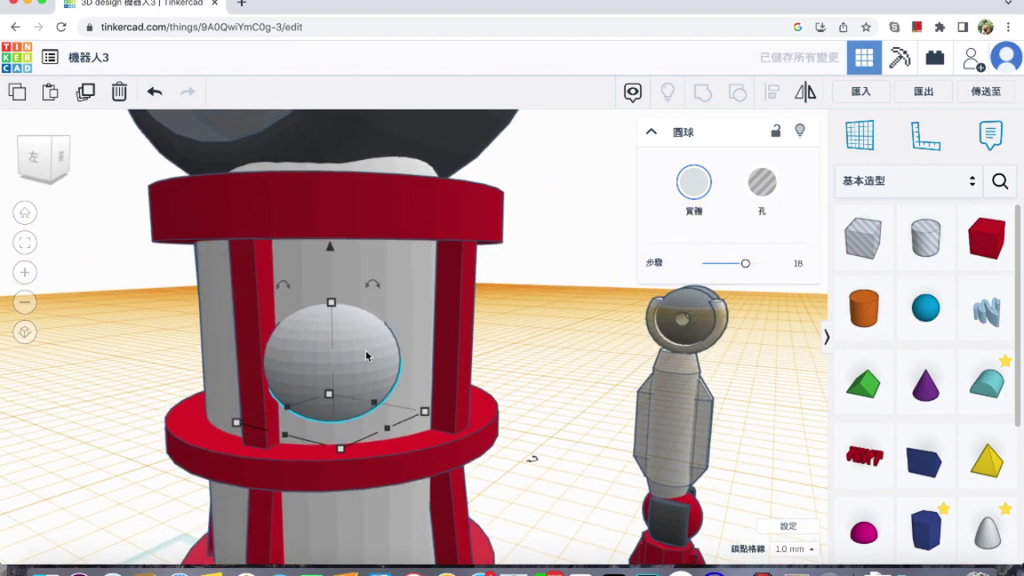
{"action": "key", "text": "Right"}
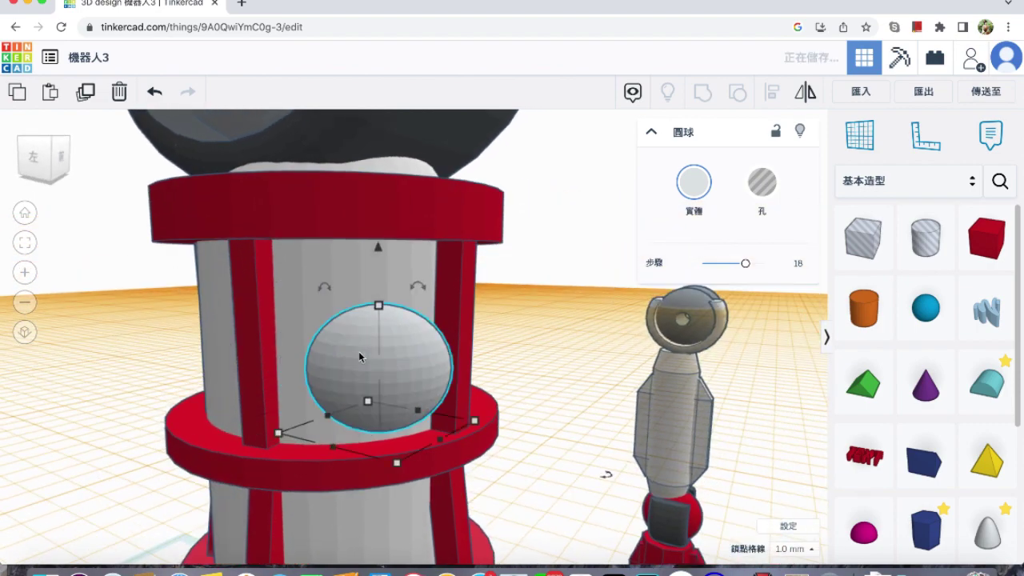
{"action": "right_click_drag", "start_coordinate": [422, 323], "coordinate": [231, 343]}
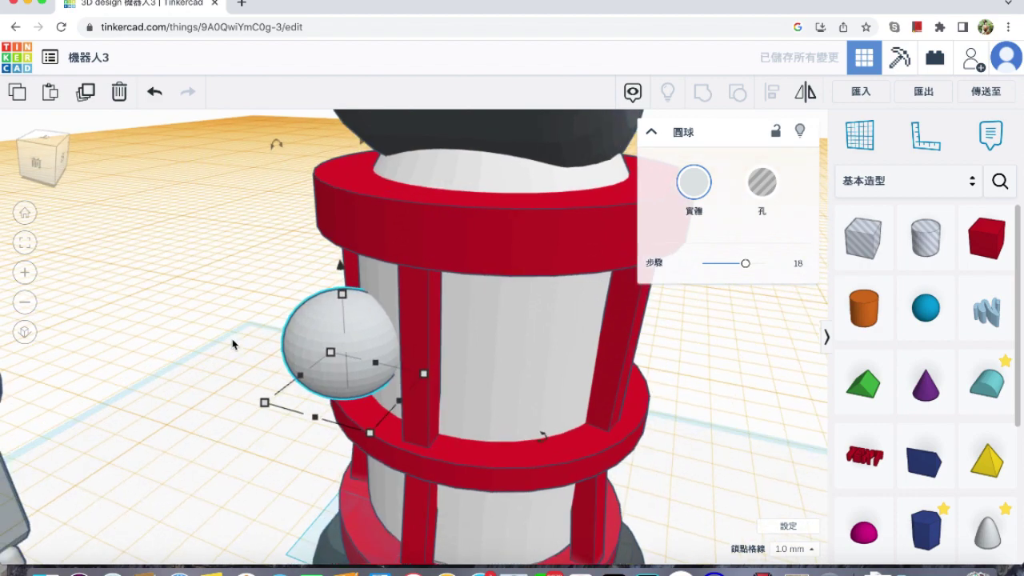
{"action": "key", "text": "shift+Right"}
{"action": "key", "text": "shift+Up"}
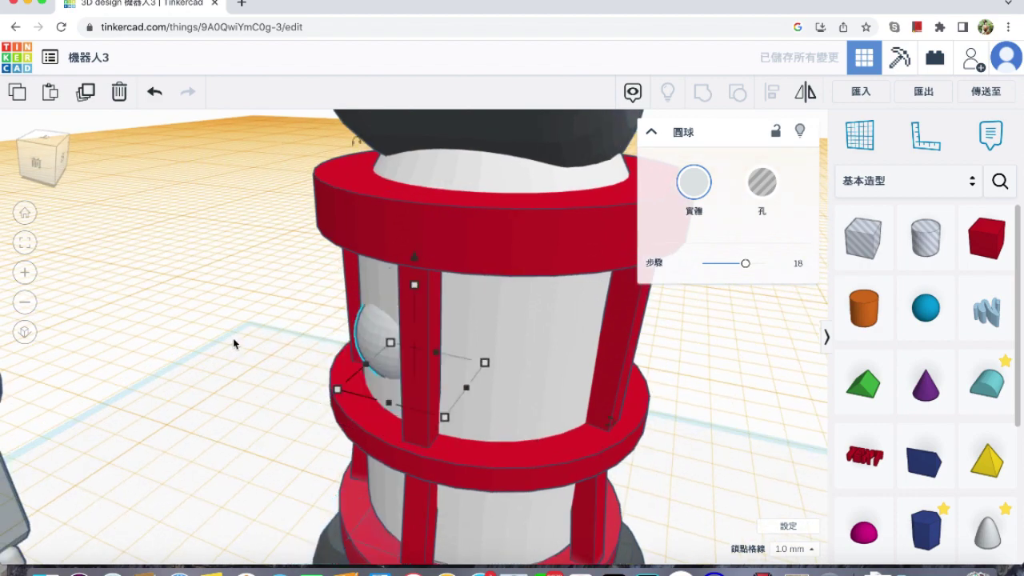
{"action": "right_click_drag", "start_coordinate": [286, 346], "coordinate": [406, 350]}
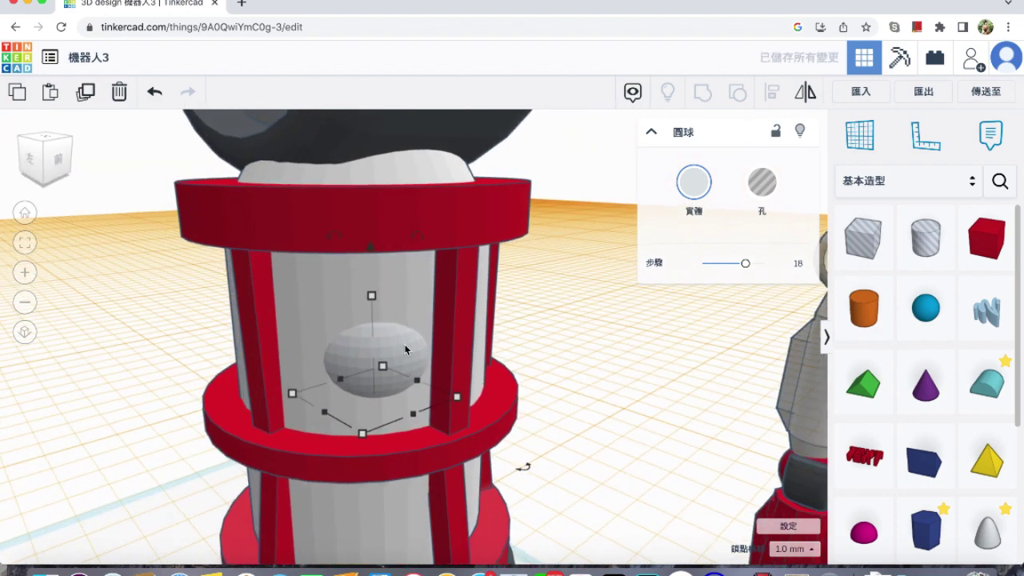
{"action": "left_click_drag", "start_coordinate": [392, 343], "coordinate": [325, 355]}
{"action": "right_click_drag", "start_coordinate": [334, 356], "coordinate": [393, 376]}
{"action": "left_click_drag", "start_coordinate": [340, 378], "coordinate": [394, 378]}
{"action": "right_click_drag", "start_coordinate": [394, 375], "coordinate": [302, 339]}
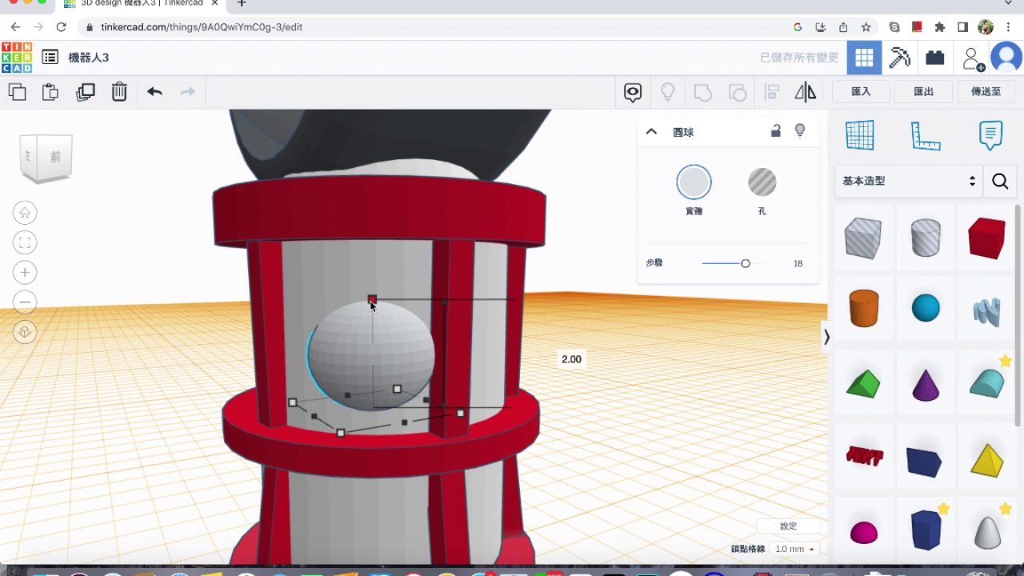
Scale the sphere down proportionally to 1.00 high, keeping it between the two bars.
{"action": "left_click_drag", "start_coordinate": [370, 319], "coordinate": [372, 333], "text": "shift"}
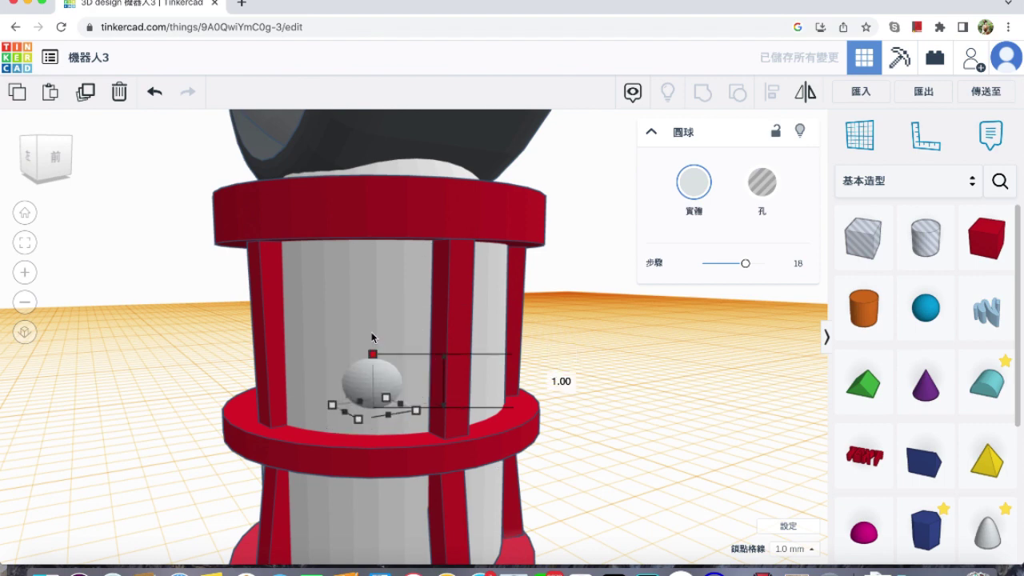
{"action": "key", "text": "Up"}
{"action": "key", "text": "Down"}
{"action": "key", "text": "Down"}
{"action": "key", "text": "Left"}
{"action": "key", "text": "Up"}
{"action": "key", "text": "Up"}
{"action": "key", "text": "Up"}
{"action": "key", "text": "Up"}
{"action": "key", "text": "Up"}
{"action": "key", "text": "Up"}
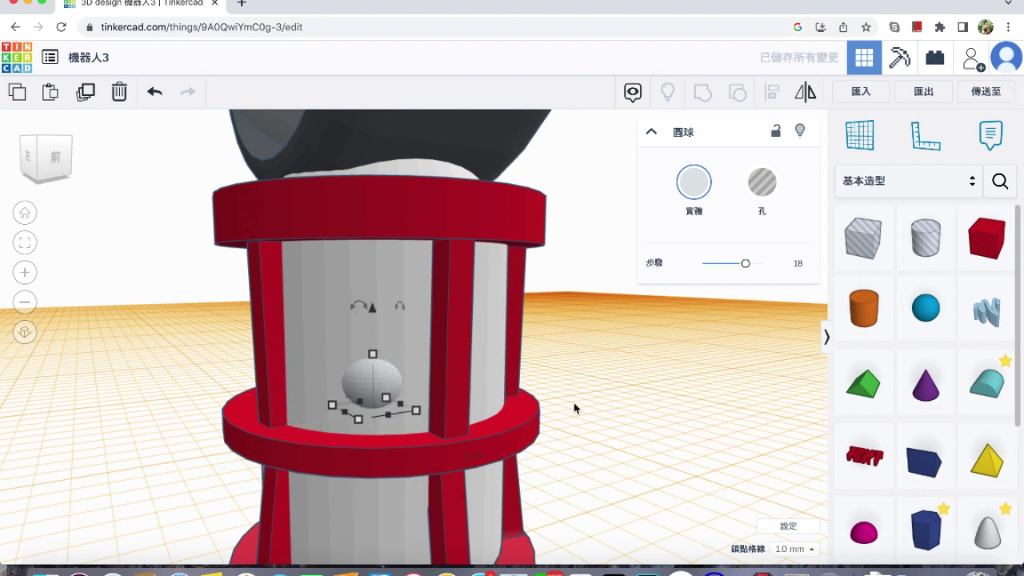
Set the sphere's width, length and height to 1.5 each.
{"action": "left_click", "coordinate": [136, 443]}
{"action": "type", "text": "1.5"}
{"action": "key", "text": "Return"}
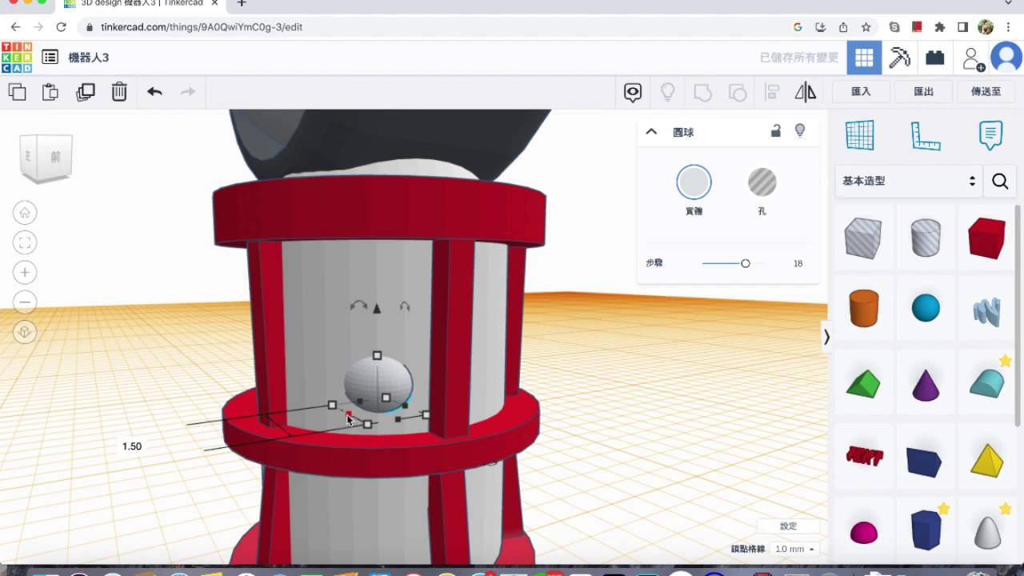
{"action": "left_click", "coordinate": [539, 486]}
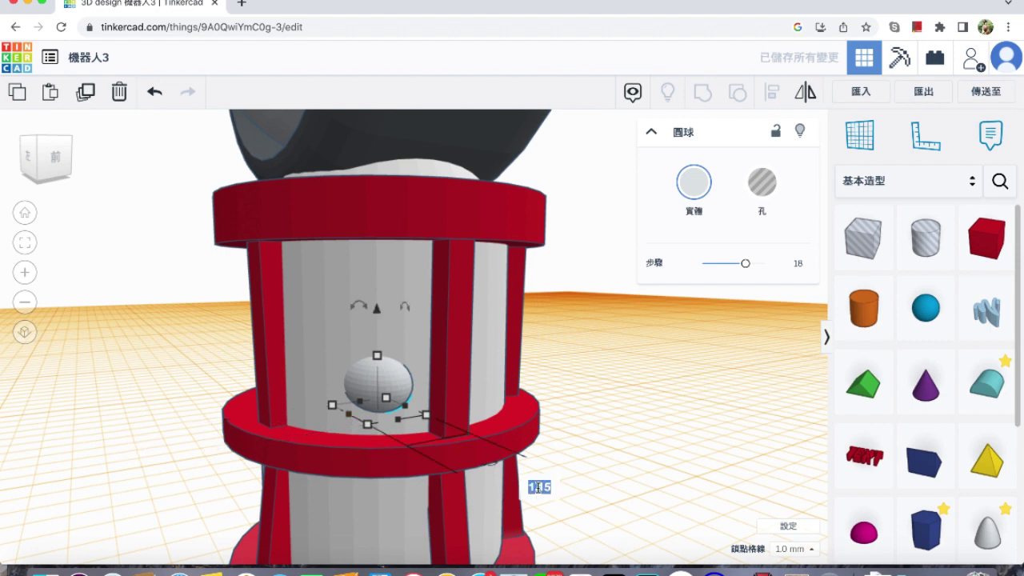
{"action": "type", "text": "1"}
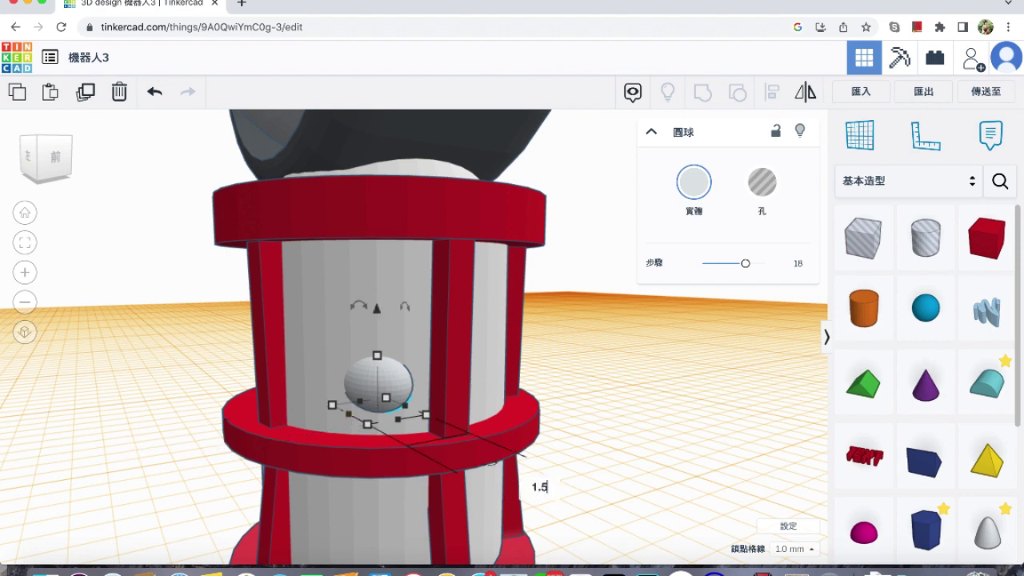
{"action": "type", "text": ".5"}
{"action": "key", "text": "Return"}
{"action": "left_click", "coordinate": [560, 385]}
{"action": "type", "text": "1"}
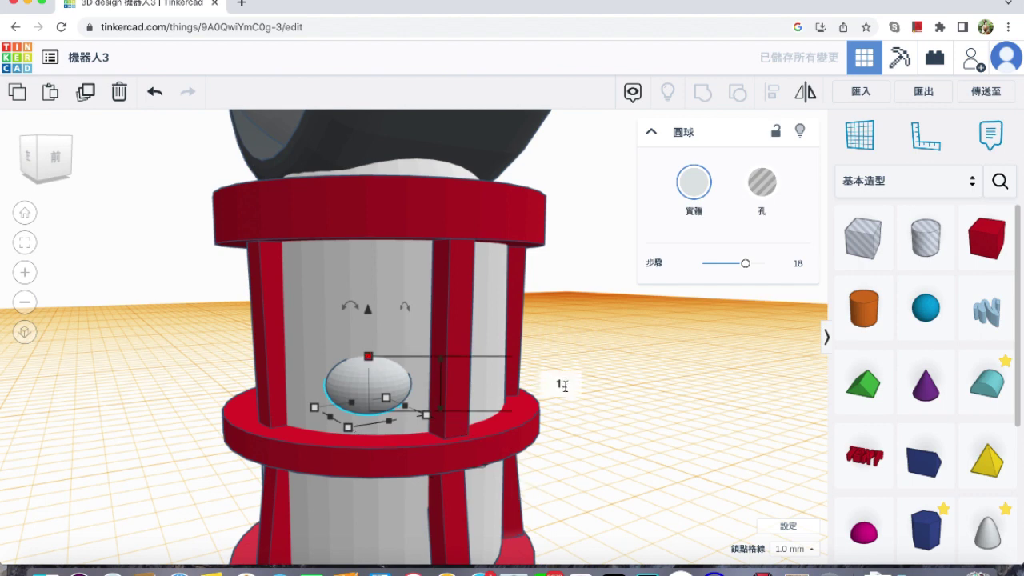
{"action": "type", "text": ".5"}
{"action": "key", "text": "Return"}
Center the 1.5 mm sphere between the two vertical bars, partly sunk into the white cylinder's surface.
{"action": "mouse_move", "coordinate": [371, 282]}
{"action": "left_mouse_down"}
{"action": "mouse_move", "coordinate": [368, 250]}
{"action": "mouse_move", "coordinate": [370, 269]}
{"action": "left_mouse_up"}
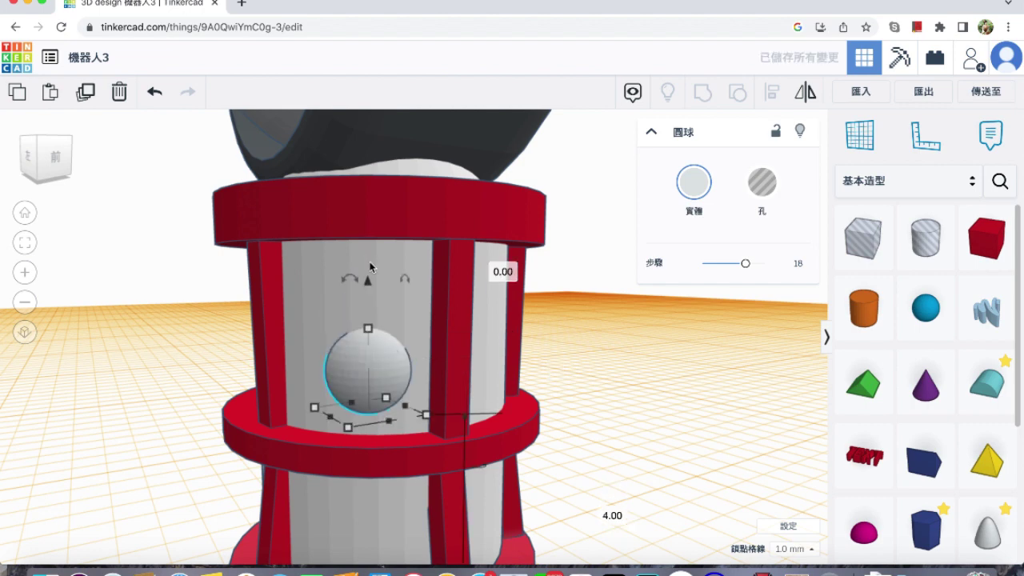
{"action": "key", "text": "Left"}
{"action": "key", "text": "Up"}
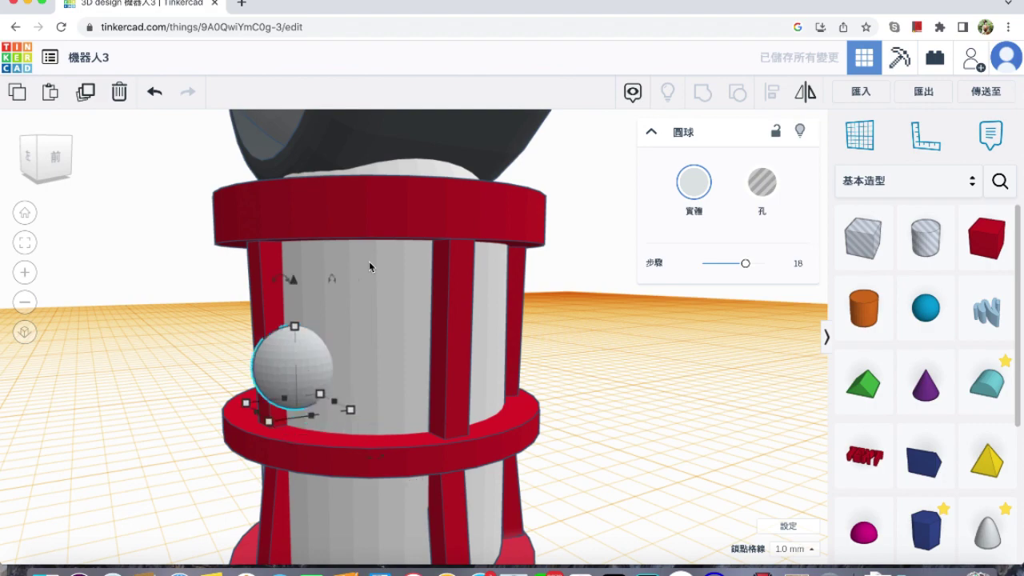
{"action": "key", "text": "Right"}
{"action": "right_click_drag", "start_coordinate": [400, 280], "coordinate": [455, 298]}
{"action": "key", "text": "Down"}
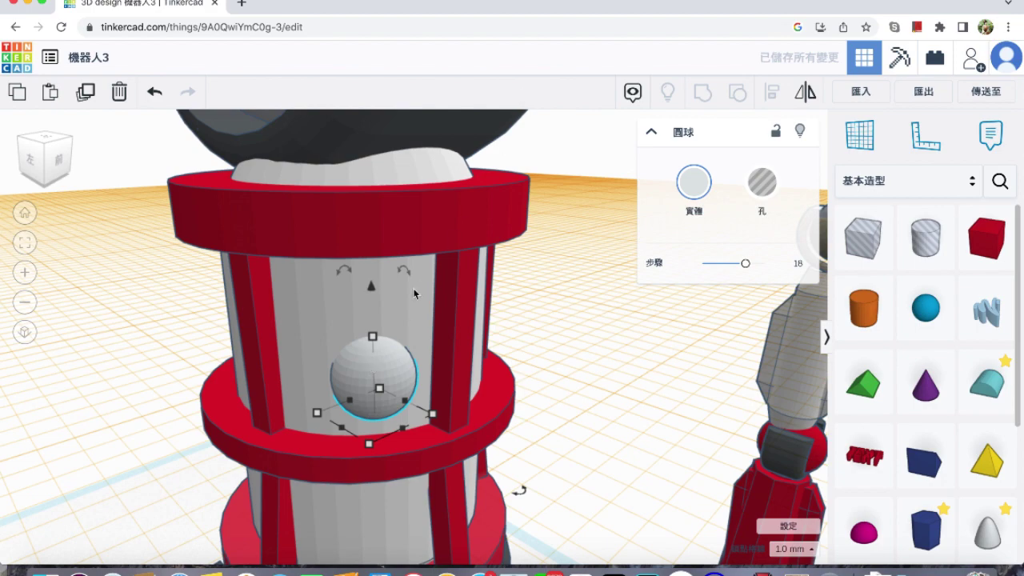
Duplicate the small sphere and move the copy 3 mm down into the cage's lower section.
{"action": "middle_click_drag", "start_coordinate": [234, 352], "coordinate": [232, 272]}
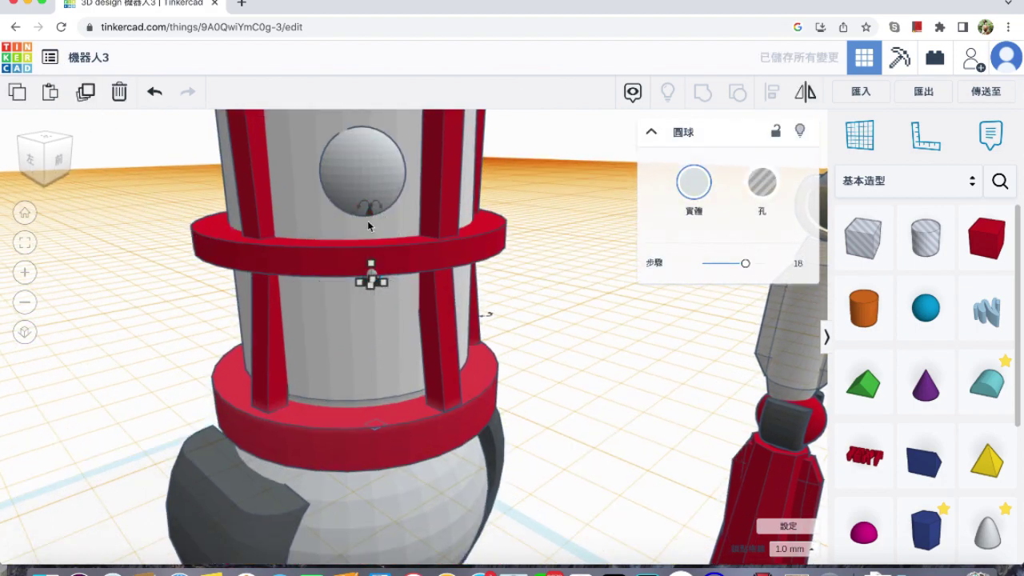
{"action": "left_click", "coordinate": [360, 192]}
{"action": "left_click", "coordinate": [193, 112]}
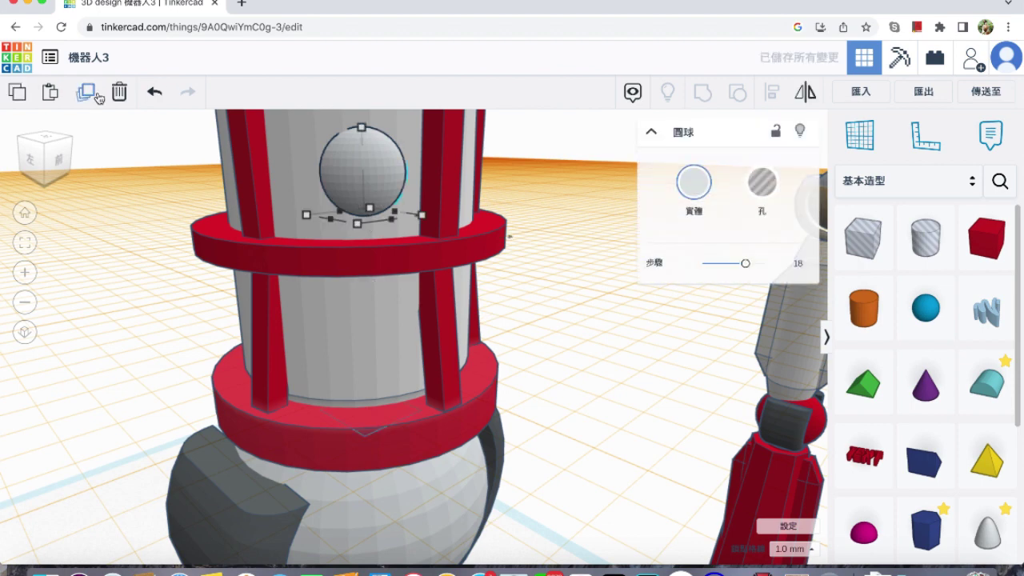
{"action": "middle_click_drag", "start_coordinate": [354, 138], "coordinate": [348, 168]}
{"action": "left_click_drag", "start_coordinate": [347, 131], "coordinate": [358, 295], "text": "alt"}
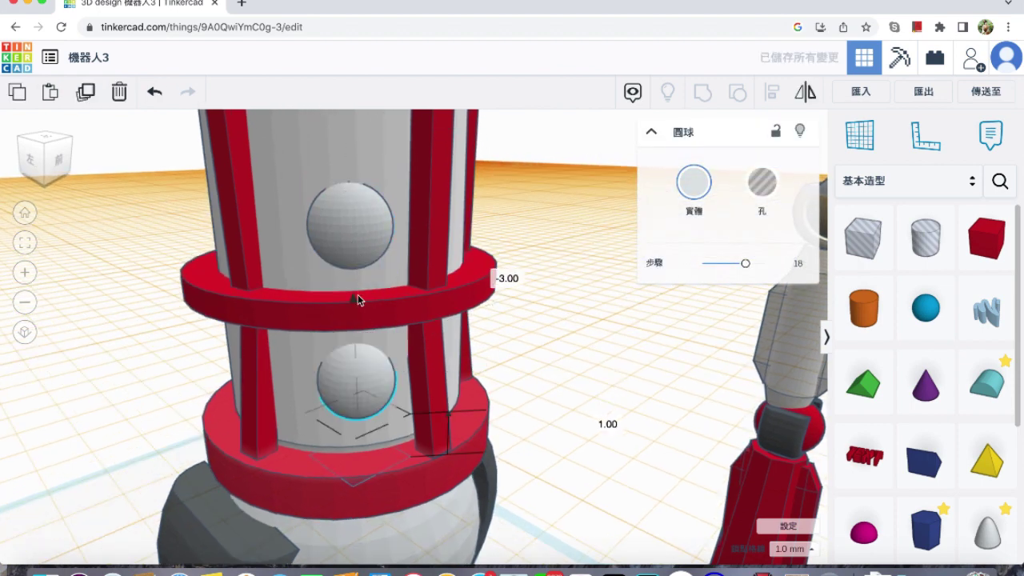
Turn both small spheres into holes and group them with the white cylinder to cut two round recesses.
{"action": "left_click", "coordinate": [361, 231], "text": "shift"}
{"action": "key", "text": "h"}
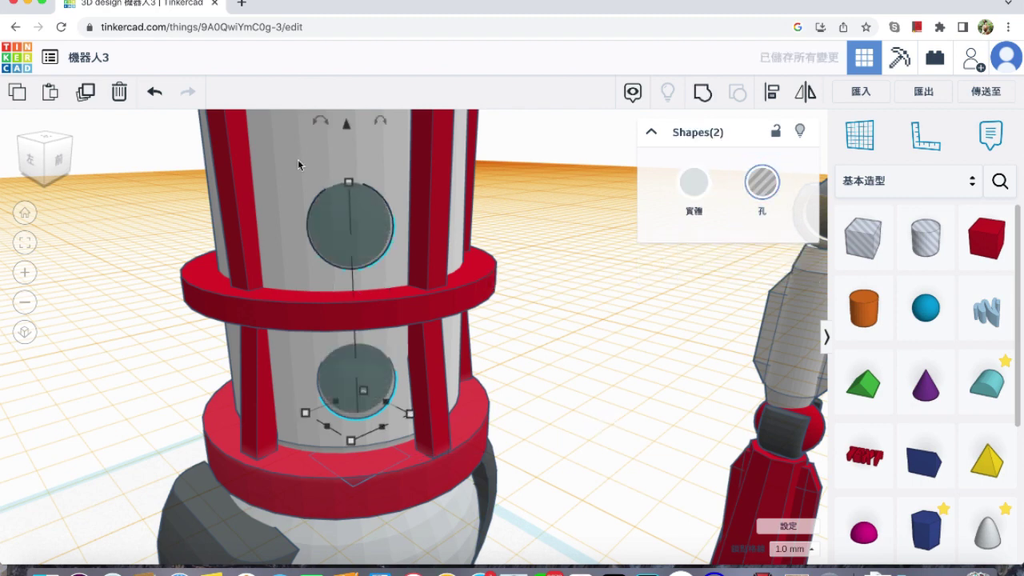
{"action": "left_click", "coordinate": [298, 164], "text": "shift"}
{"action": "left_click", "coordinate": [703, 96]}
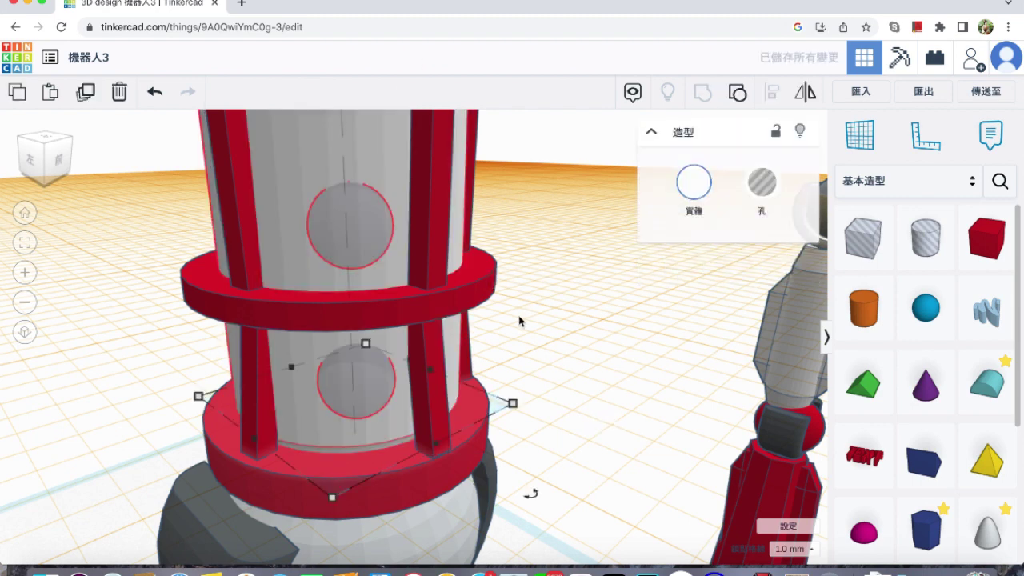
{"action": "left_click", "coordinate": [563, 328]}
Examine the caged forearm with its two round recesses from the side and front against the neighbouring arm.
{"action": "right_click_drag", "start_coordinate": [616, 366], "coordinate": [486, 346]}
{"action": "scroll", "coordinate": [456, 342], "scroll_direction": "down", "scroll_amount": 10}
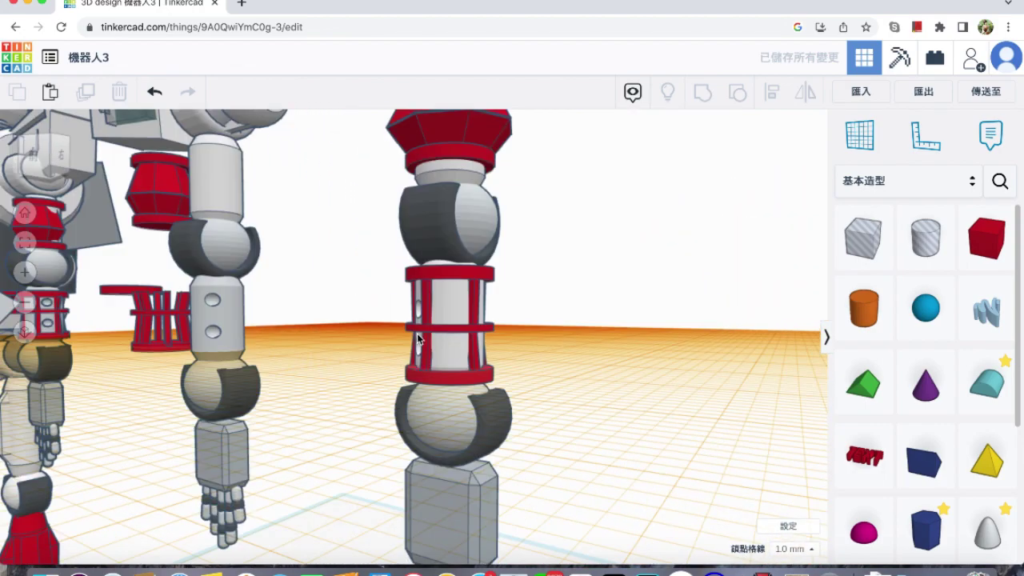
{"action": "right_click_drag", "start_coordinate": [418, 340], "coordinate": [557, 356]}
{"action": "scroll", "coordinate": [547, 360], "scroll_direction": "down", "scroll_amount": 5}
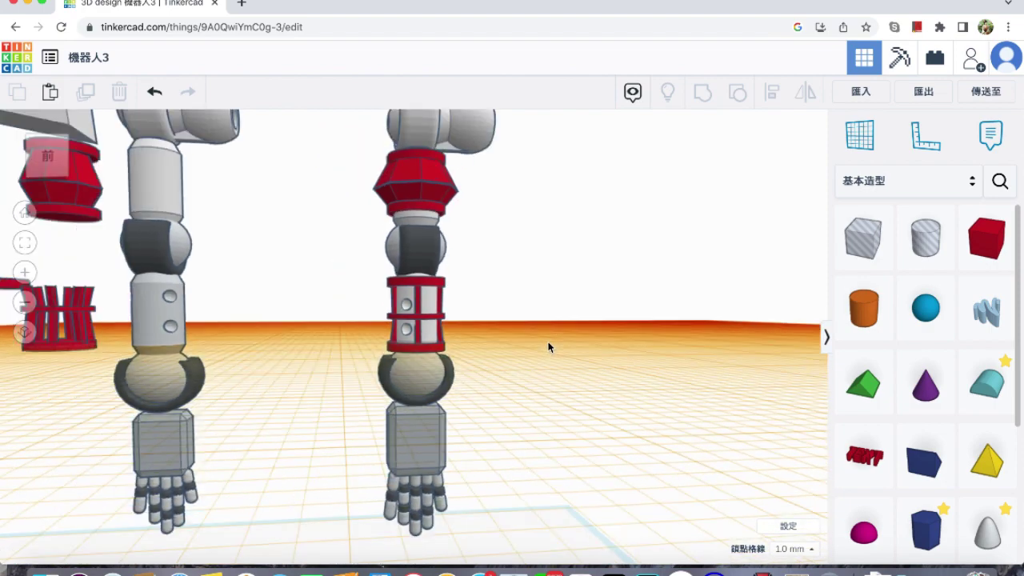
{"action": "scroll", "coordinate": [499, 384], "scroll_direction": "up", "scroll_amount": 1}
{"action": "middle_click_drag", "start_coordinate": [500, 381], "coordinate": [478, 367]}
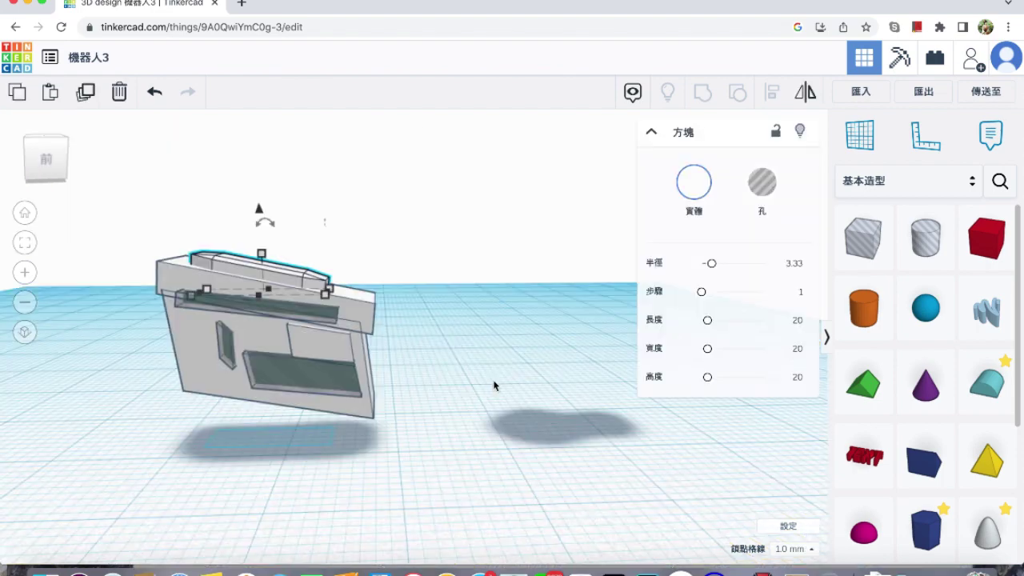
Place a solid box beside the grey shoulder armour and set its depth to 7 mm.
{"action": "right_click_drag", "start_coordinate": [493, 384], "coordinate": [331, 381]}
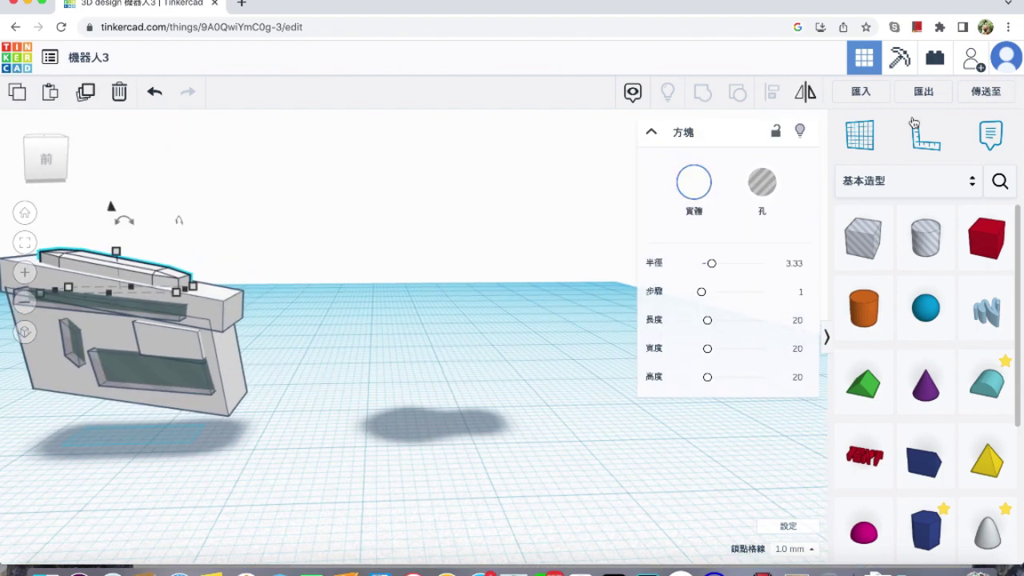
{"action": "left_click_drag", "start_coordinate": [986, 237], "coordinate": [420, 436]}
{"action": "left_click", "coordinate": [430, 488]}
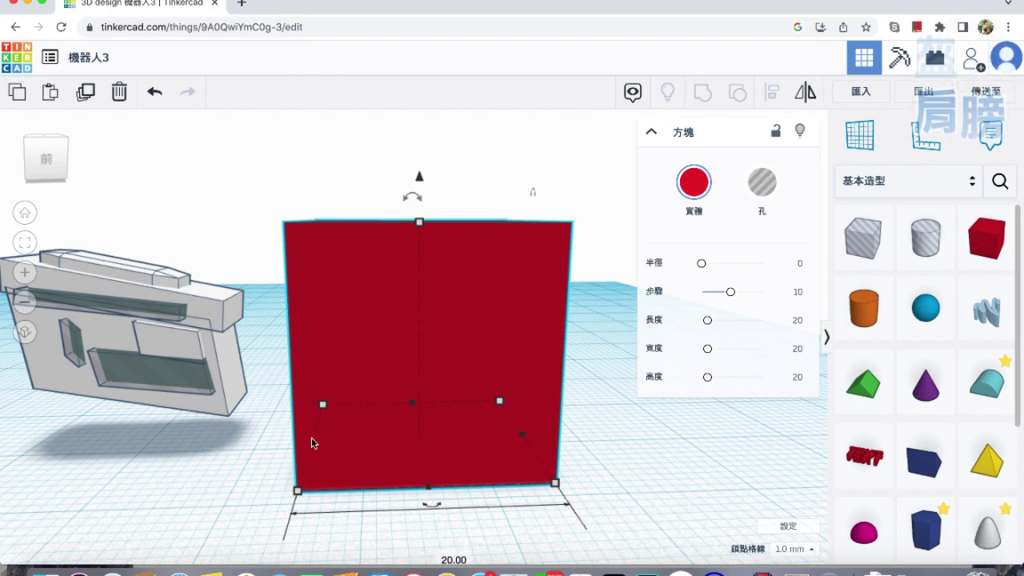
{"action": "left_click", "coordinate": [212, 441]}
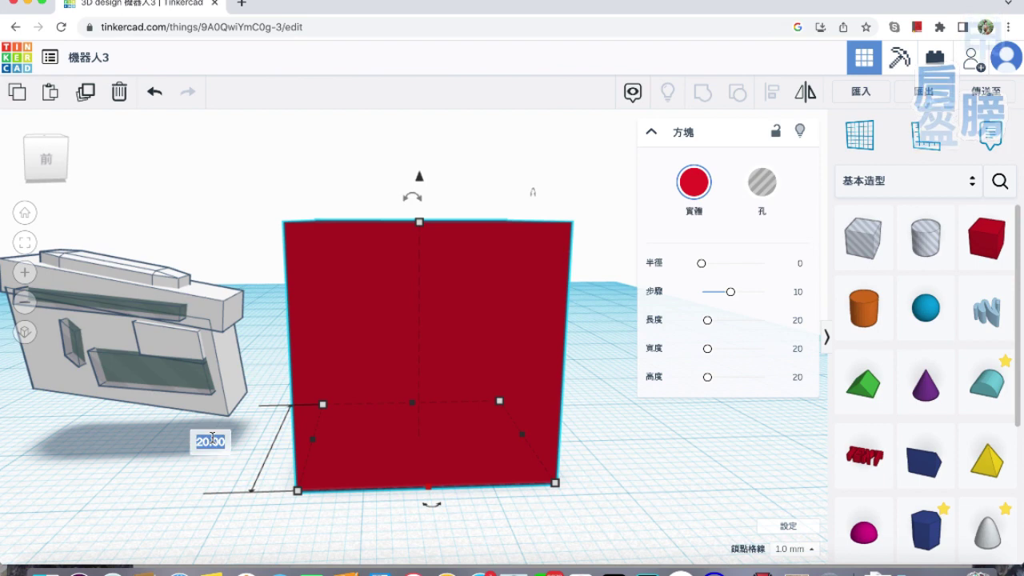
{"action": "type", "text": "7"}
{"action": "key", "text": "Return"}
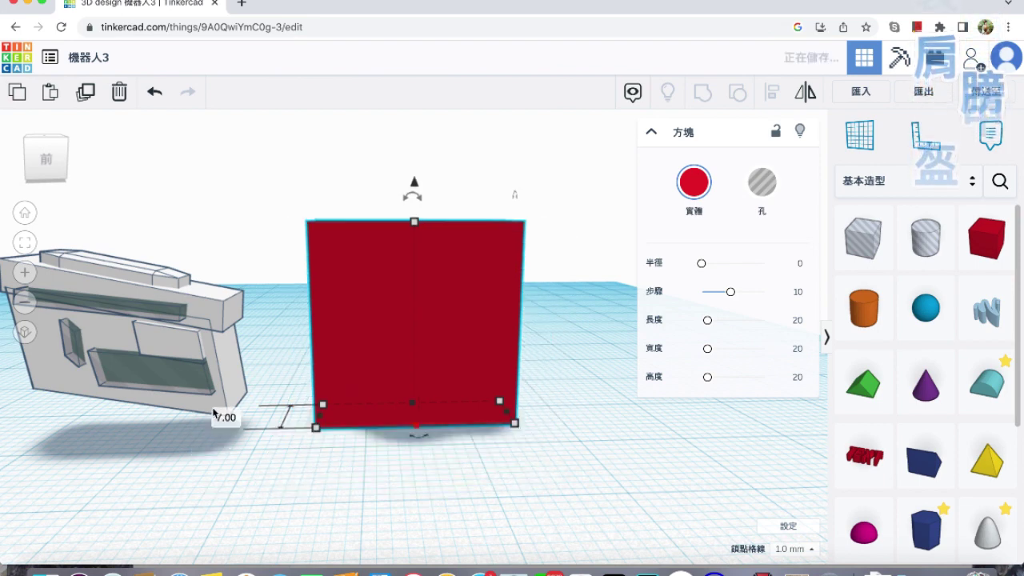
Set the red box's width to 17 mm and its height to 11 mm.
{"action": "left_click", "coordinate": [423, 465]}
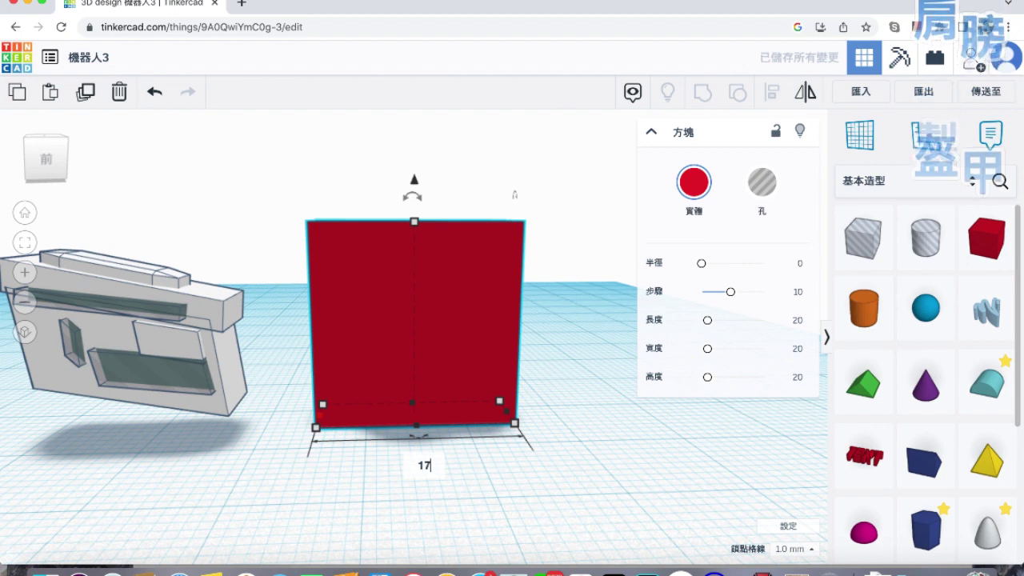
{"action": "type", "text": "17"}
{"action": "key", "text": "Return"}
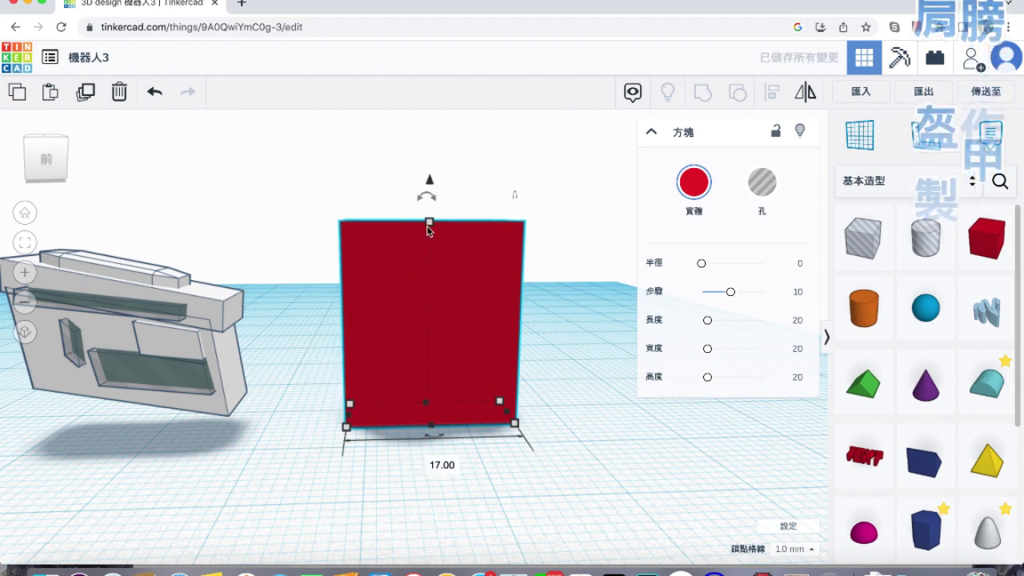
{"action": "mouse_move", "coordinate": [517, 329]}
{"action": "left_click", "coordinate": [518, 323]}
{"action": "type", "text": "1"}
{"action": "key", "text": "Return"}
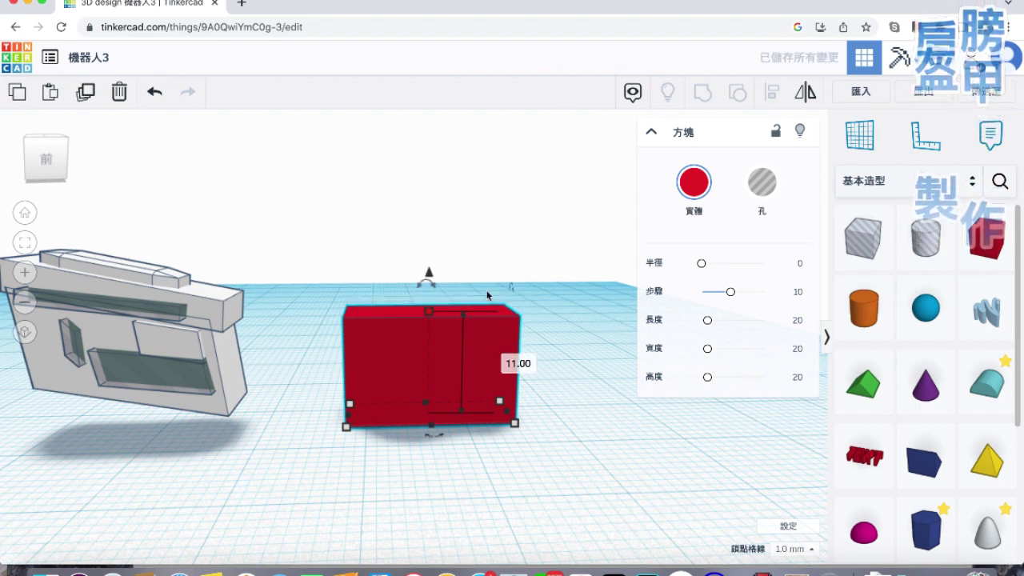
{"action": "left_click", "coordinate": [417, 239]}
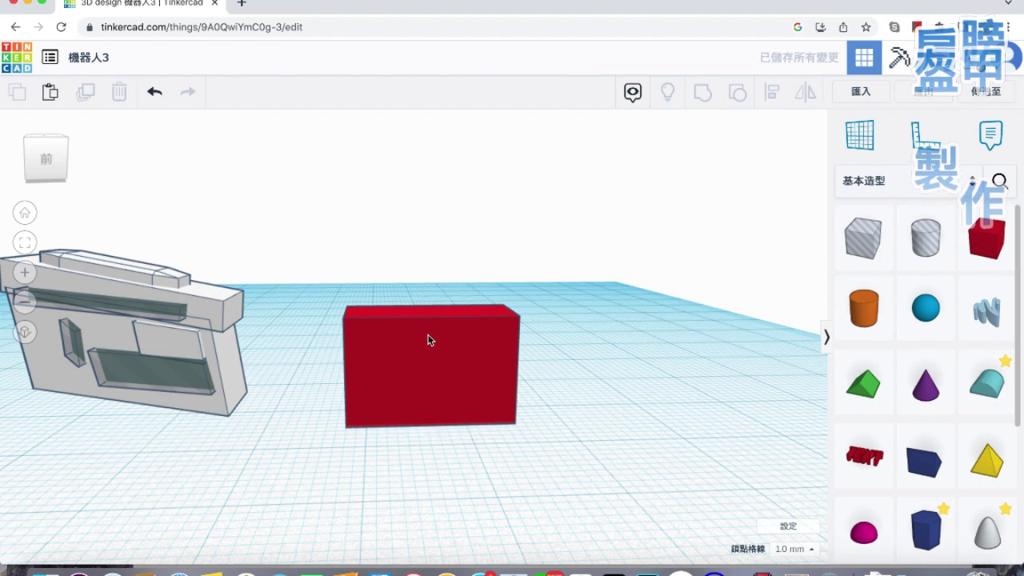
Duplicate the red box, raise the copy 7 mm and reduce its height to 6 mm.
{"action": "left_click", "coordinate": [427, 338]}
{"action": "left_click", "coordinate": [84, 93]}
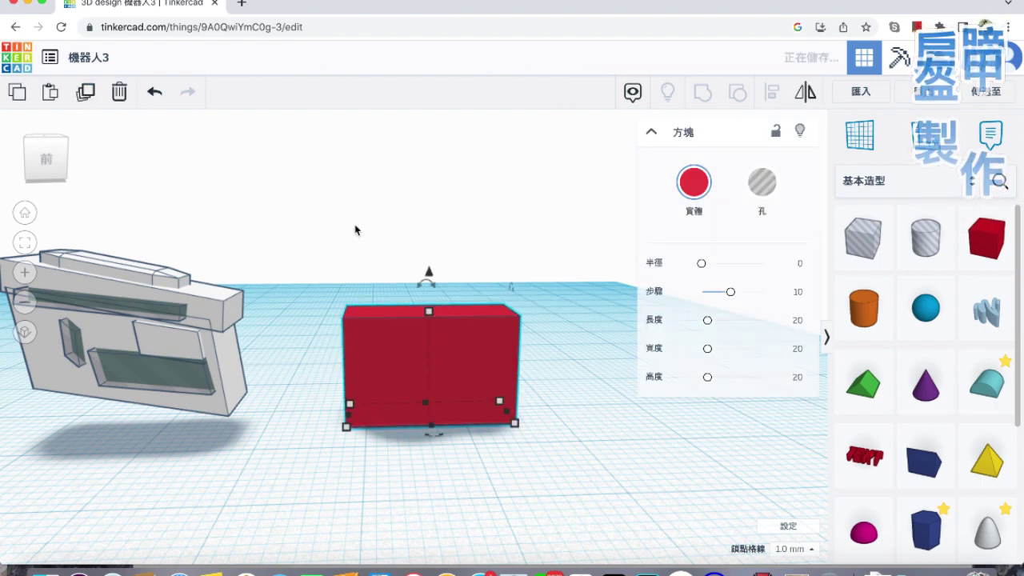
{"action": "left_click_drag", "start_coordinate": [429, 271], "coordinate": [431, 201]}
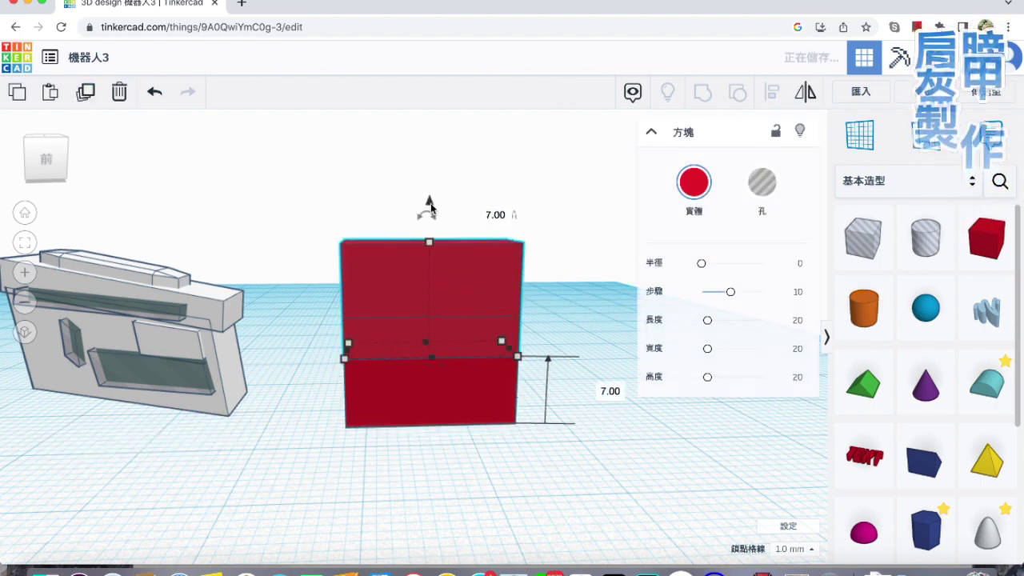
{"action": "left_click_drag", "start_coordinate": [431, 243], "coordinate": [429, 286]}
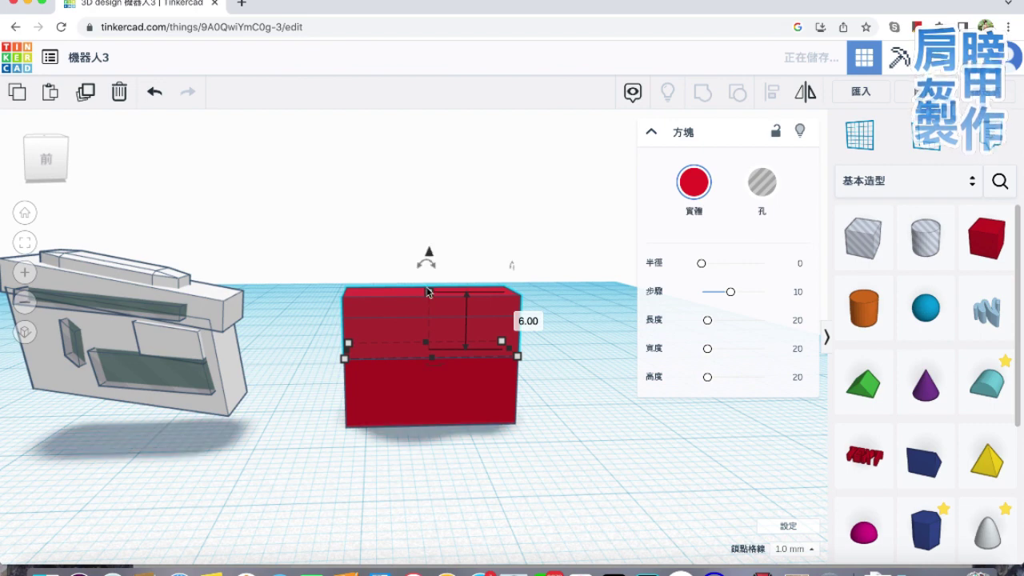
{"action": "mouse_move", "coordinate": [436, 272]}
{"action": "left_click_drag", "start_coordinate": [442, 275], "coordinate": [427, 191]}
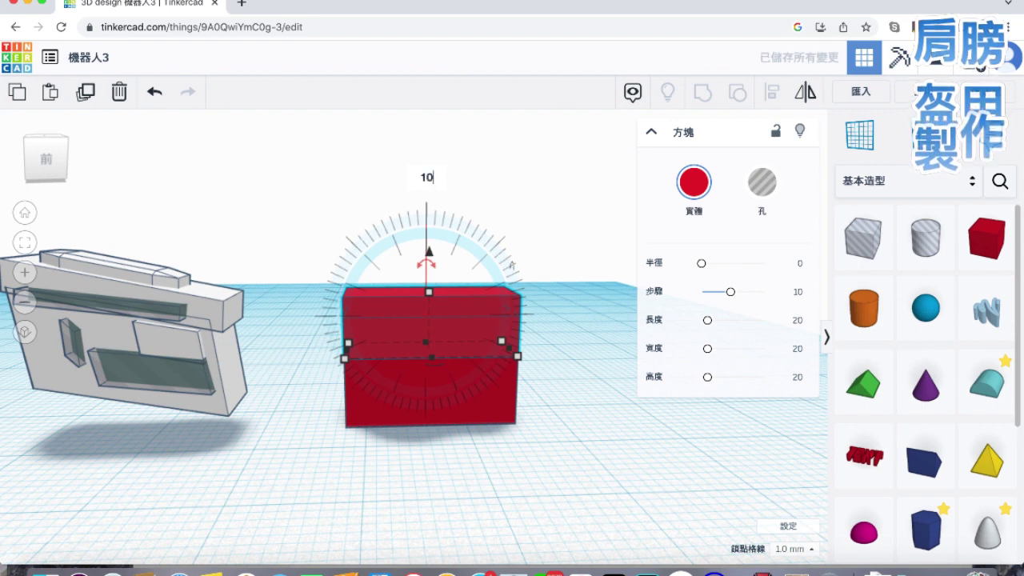
{"action": "left_click", "coordinate": [425, 184]}
{"action": "key", "text": "ctrl+z"}
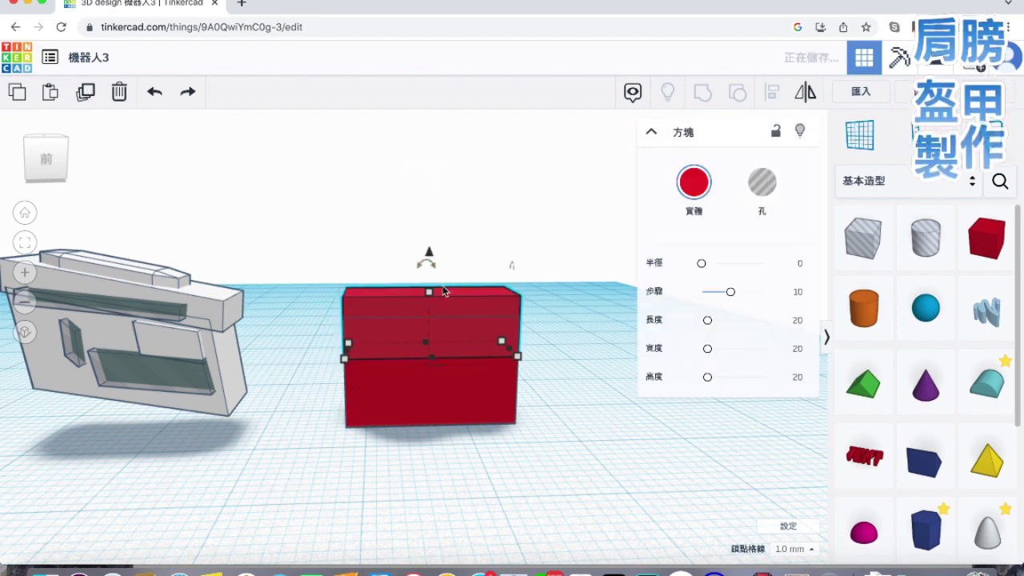
Tilt the upper red copy by -10° and lift it to 7 mm above the workplane.
{"action": "left_click", "coordinate": [425, 183]}
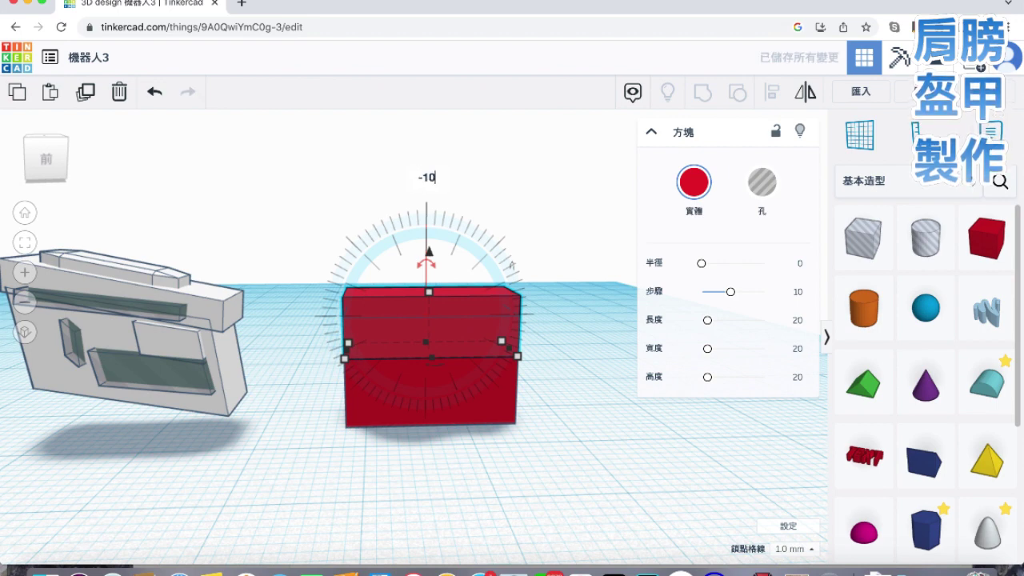
{"action": "left_click", "coordinate": [427, 181]}
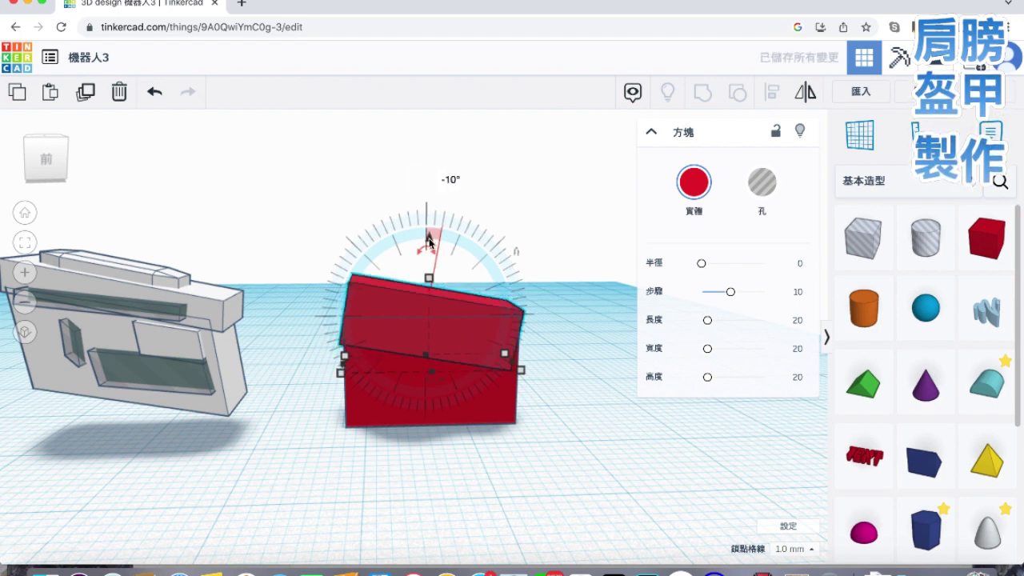
{"action": "left_click_drag", "start_coordinate": [428, 240], "coordinate": [428, 225]}
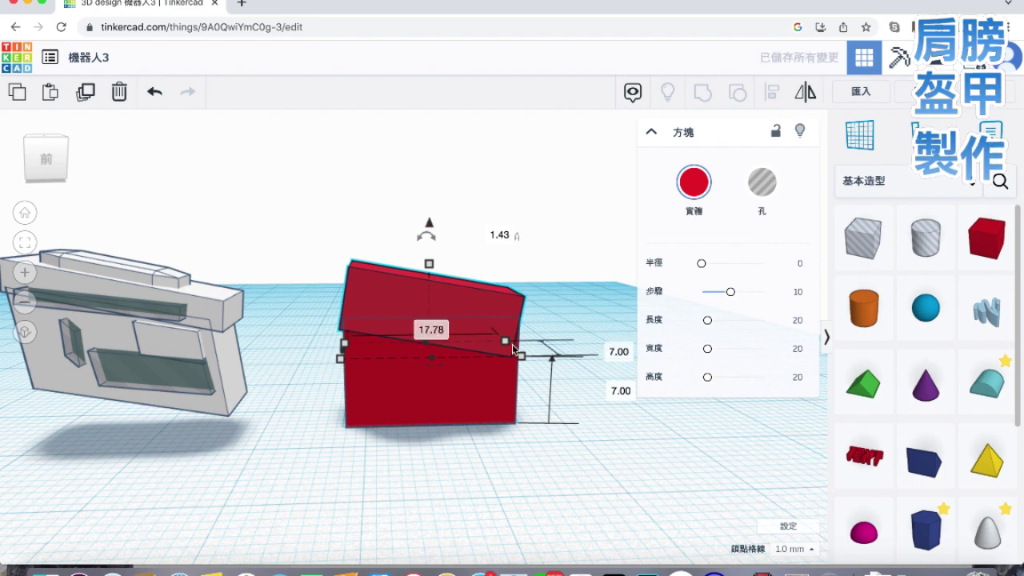
Widen the tilted box past both ends of the box below and place a lowered duplicate of it at the base.
{"action": "left_click_drag", "start_coordinate": [505, 341], "coordinate": [521, 342]}
{"action": "left_click_drag", "start_coordinate": [388, 329], "coordinate": [336, 342]}
{"action": "left_click_drag", "start_coordinate": [428, 226], "coordinate": [428, 216]}
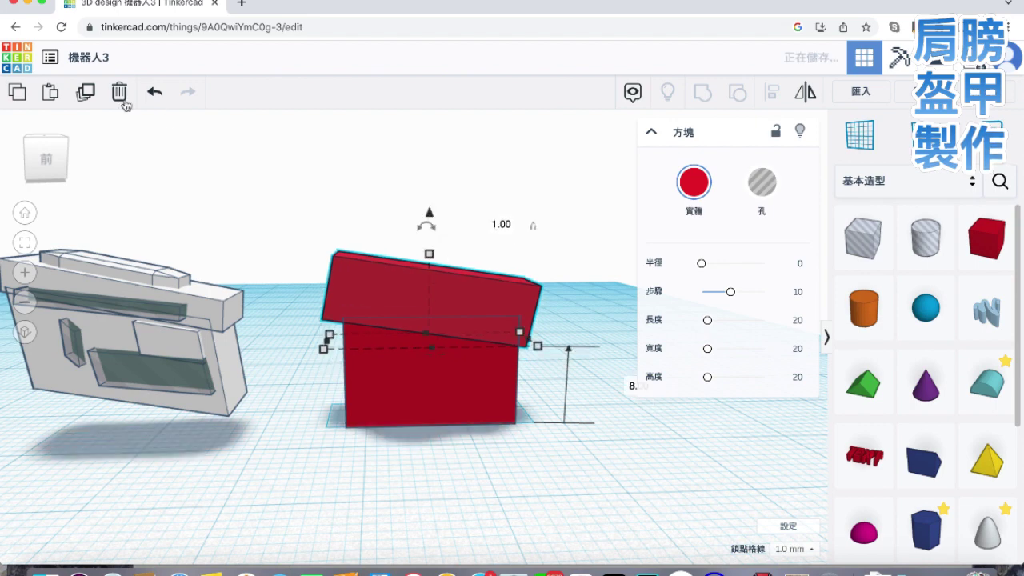
{"action": "left_click_drag", "start_coordinate": [436, 281], "coordinate": [437, 355]}
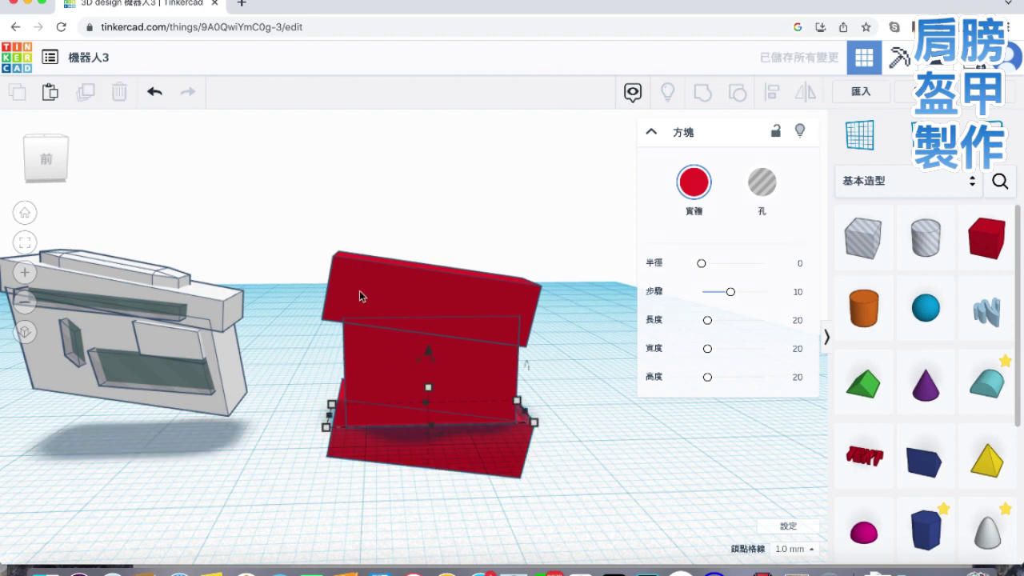
Duplicate the upright middle box and narrow the copy to a 3 mm wide slab at its right end.
{"action": "left_click", "coordinate": [363, 337]}
{"action": "left_click", "coordinate": [86, 95]}
{"action": "mouse_move", "coordinate": [348, 427]}
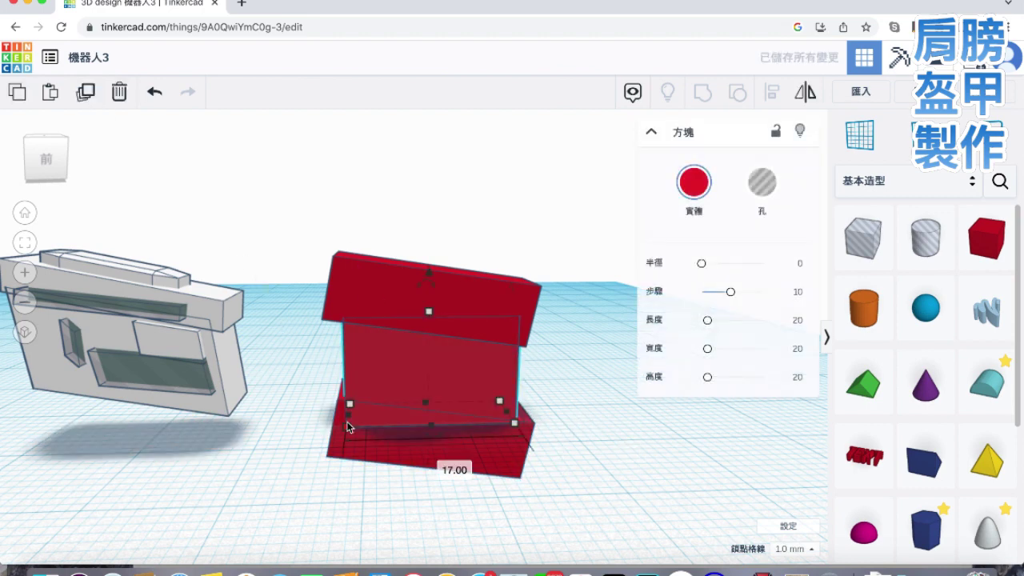
{"action": "left_click_drag", "start_coordinate": [348, 419], "coordinate": [485, 425]}
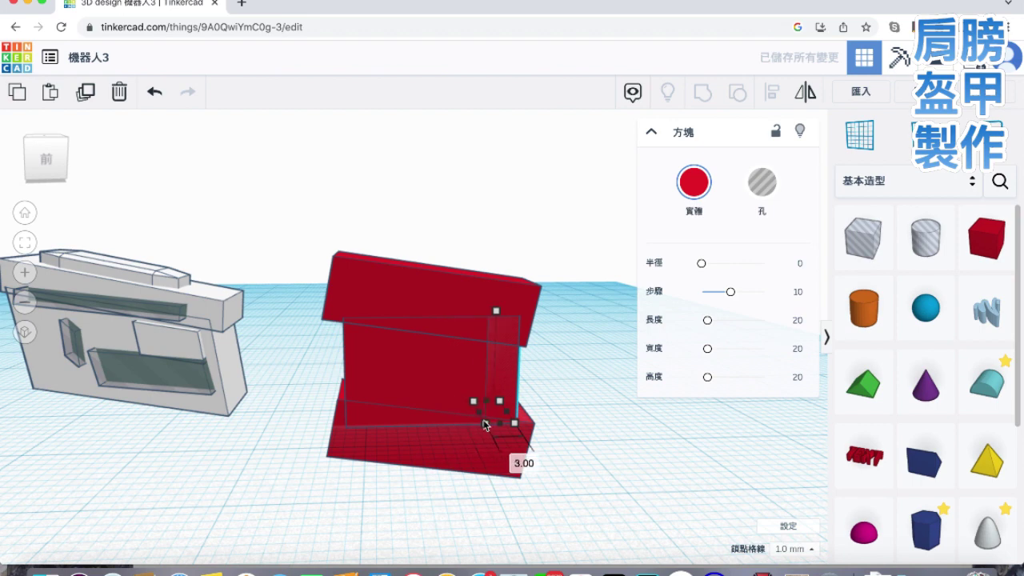
Tilt the 3 mm slab by 14° at the right end of the middle box.
{"action": "right_click_drag", "start_coordinate": [485, 424], "coordinate": [460, 416]}
{"action": "left_click", "coordinate": [462, 411]}
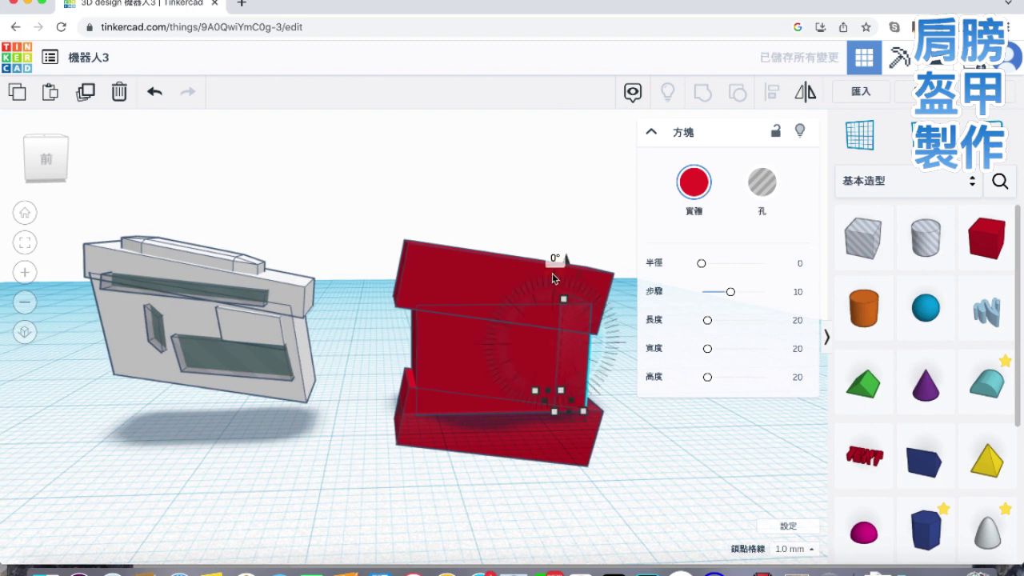
{"action": "mouse_move", "coordinate": [549, 279]}
{"action": "left_click_drag", "start_coordinate": [549, 280], "coordinate": [538, 284]}
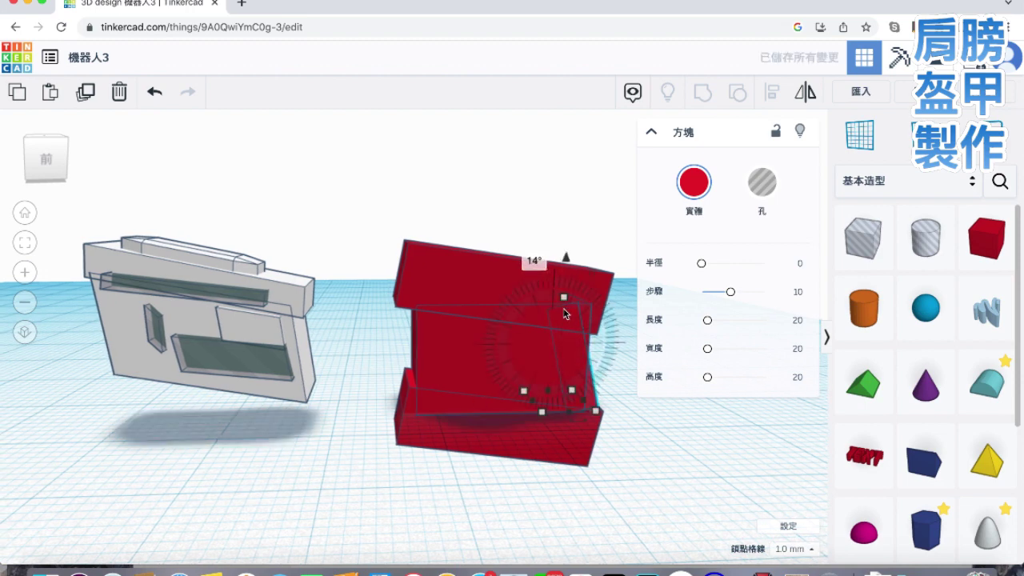
Stretch the tilted slab taller and widen it to about 7.29 mm, with its lower end 1 mm below the workplane.
{"action": "left_click_drag", "start_coordinate": [564, 297], "coordinate": [560, 287]}
{"action": "mouse_move", "coordinate": [576, 415]}
{"action": "left_mouse_down"}
{"action": "mouse_move", "coordinate": [575, 427]}
{"action": "mouse_move", "coordinate": [572, 415]}
{"action": "left_mouse_up"}
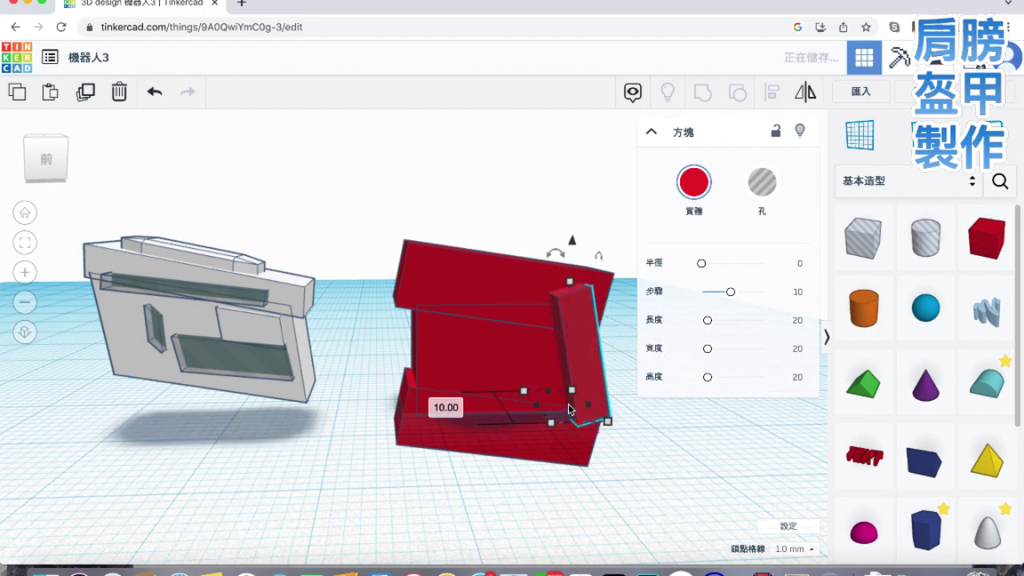
{"action": "key", "text": "super+z"}
{"action": "left_click_drag", "start_coordinate": [571, 241], "coordinate": [566, 250]}
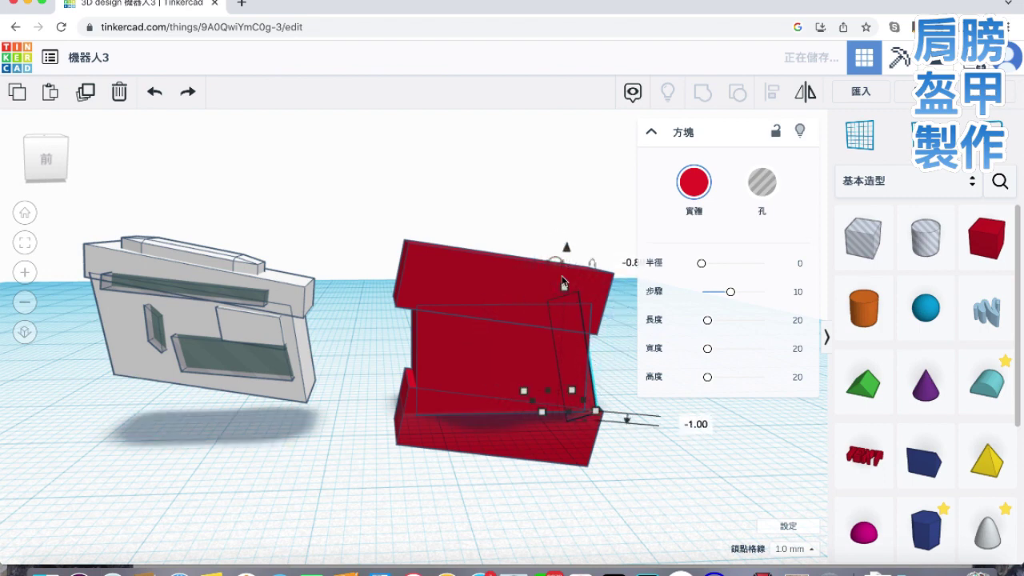
{"action": "left_click_drag", "start_coordinate": [563, 292], "coordinate": [566, 280]}
{"action": "left_click_drag", "start_coordinate": [565, 239], "coordinate": [566, 250]}
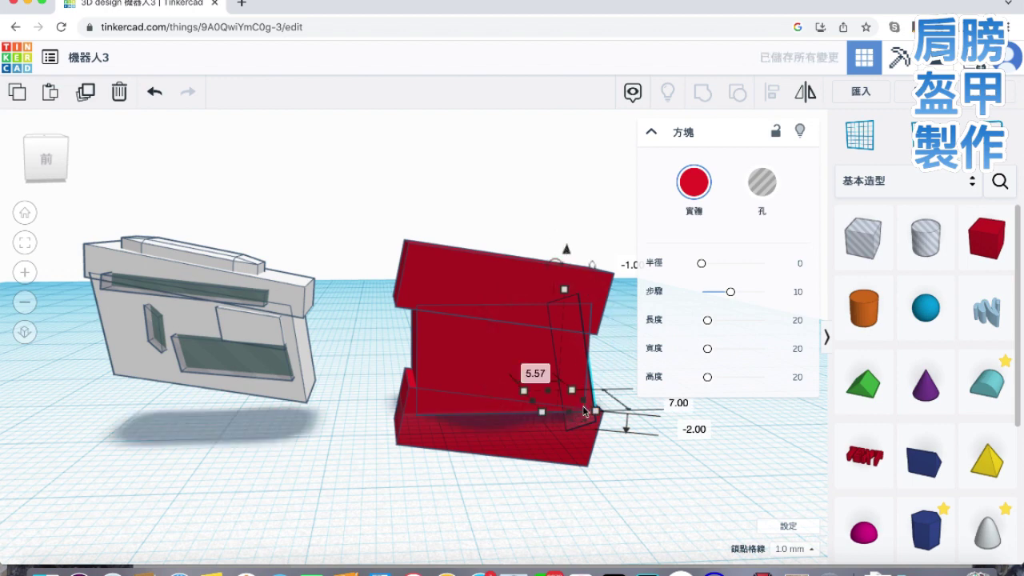
{"action": "left_click_drag", "start_coordinate": [585, 402], "coordinate": [599, 401]}
{"action": "left_click_drag", "start_coordinate": [575, 254], "coordinate": [576, 246]}
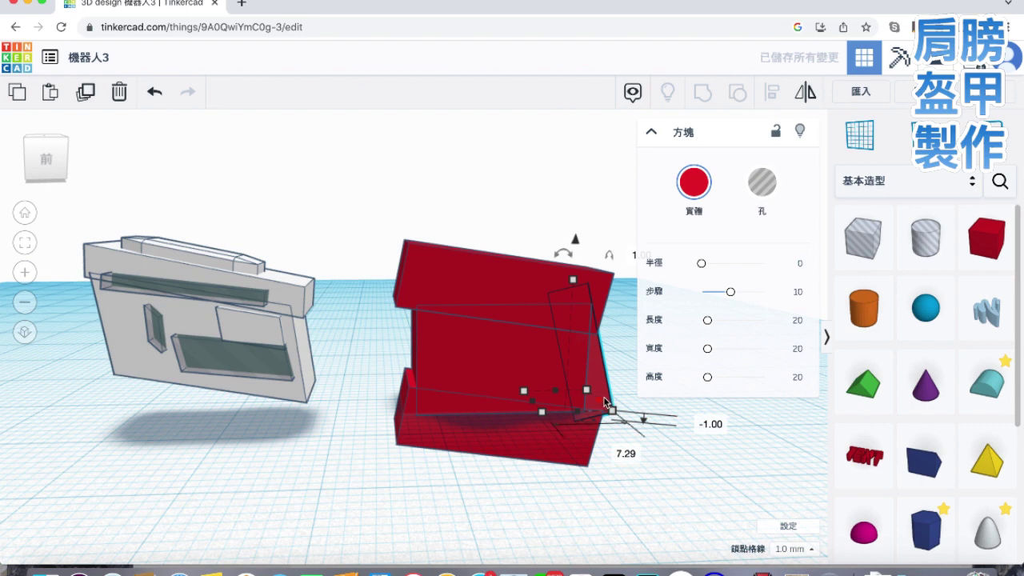
Fine-tune the end slab to a slighter tilt and nudge it outward along the middle box's right end.
{"action": "left_click_drag", "start_coordinate": [604, 403], "coordinate": [605, 404]}
{"action": "left_click_drag", "start_coordinate": [558, 252], "coordinate": [558, 252]}
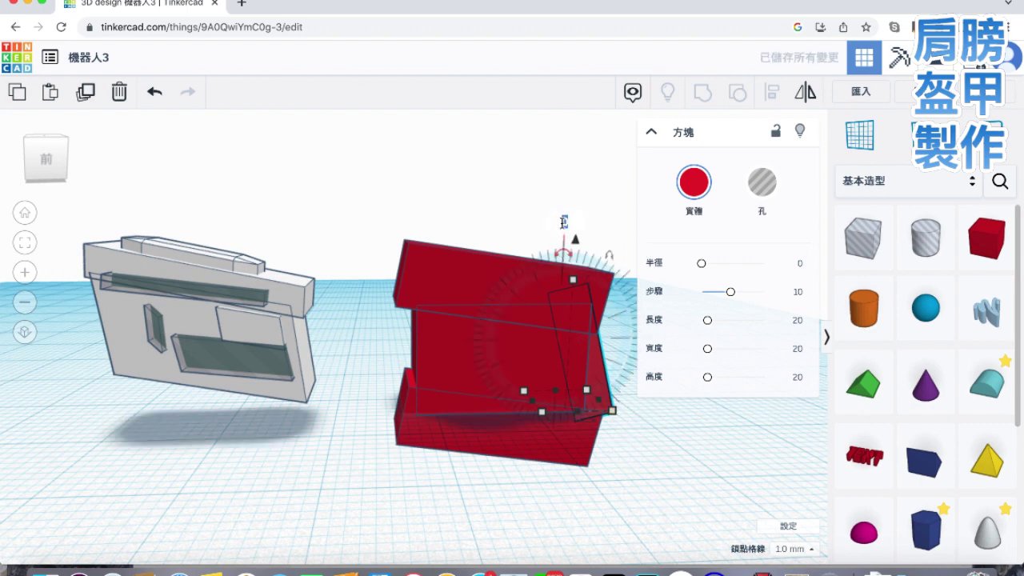
{"action": "left_click_drag", "start_coordinate": [560, 224], "coordinate": [560, 228]}
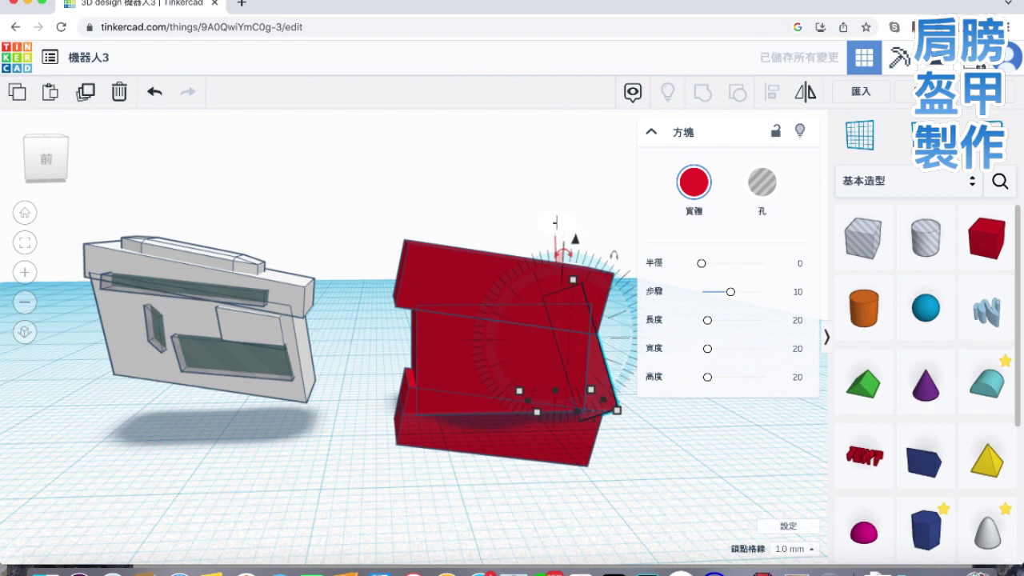
{"action": "key", "text": "Return"}
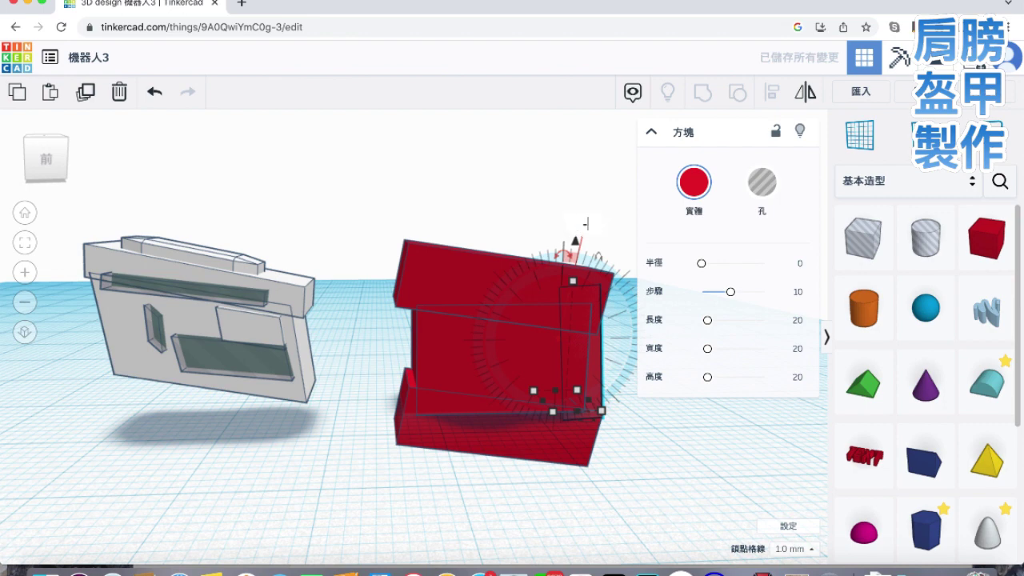
{"action": "key", "text": "Return"}
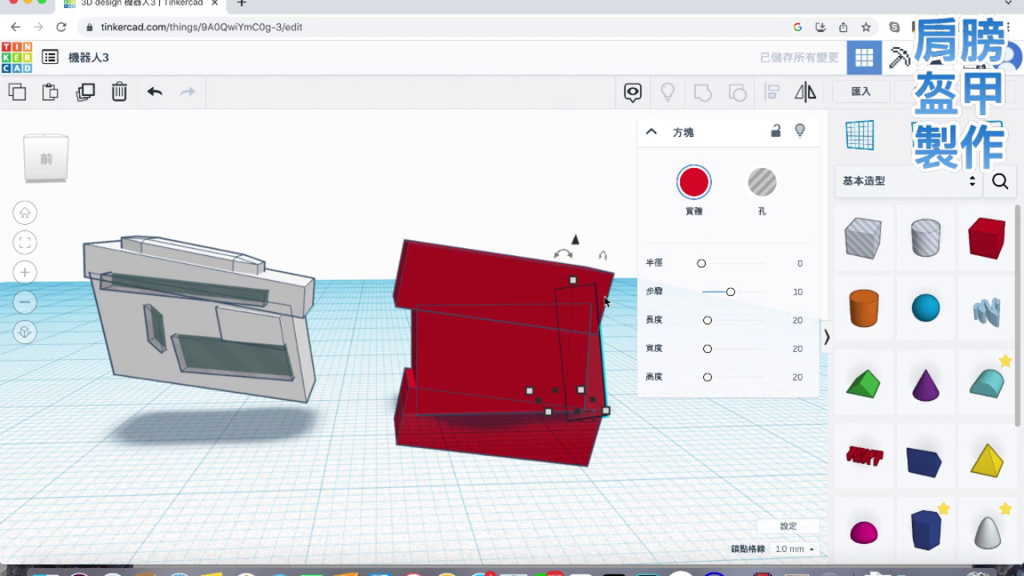
{"action": "key", "text": "Right"}
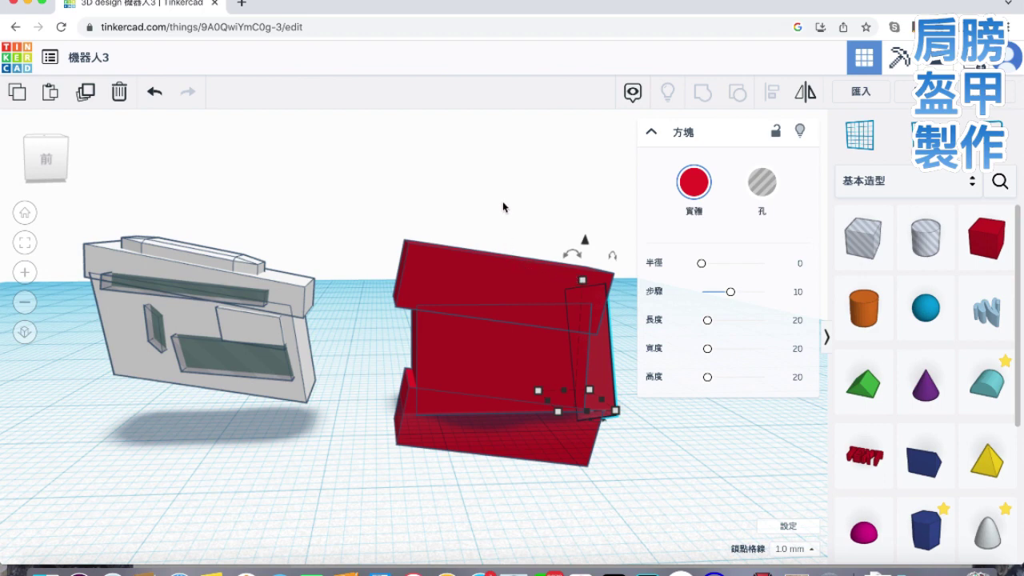
Duplicate the tilted end slab and move the copy across to the left end of the middle box.
{"action": "left_click", "coordinate": [521, 270]}
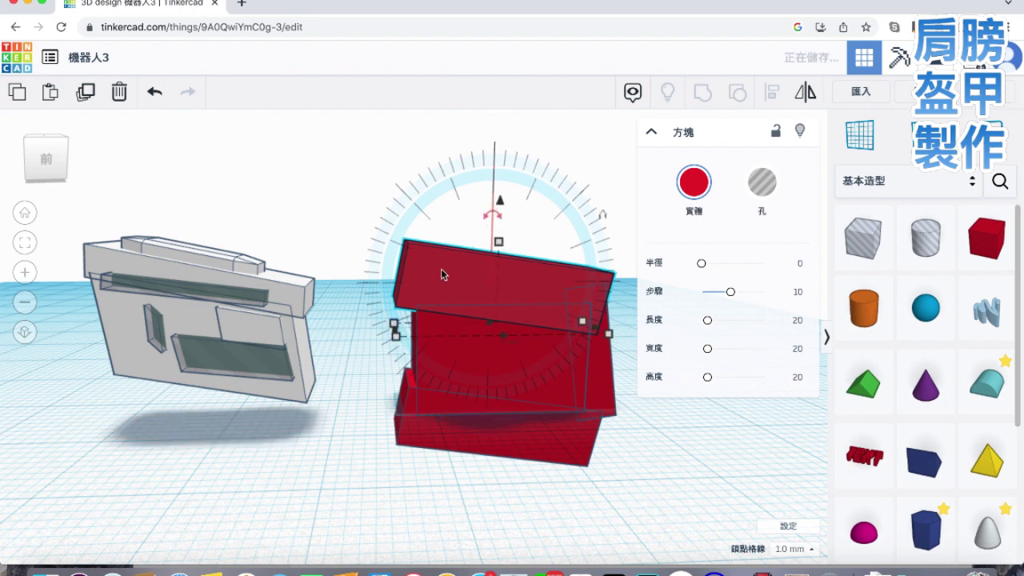
{"action": "left_click_drag", "start_coordinate": [469, 225], "coordinate": [490, 189]}
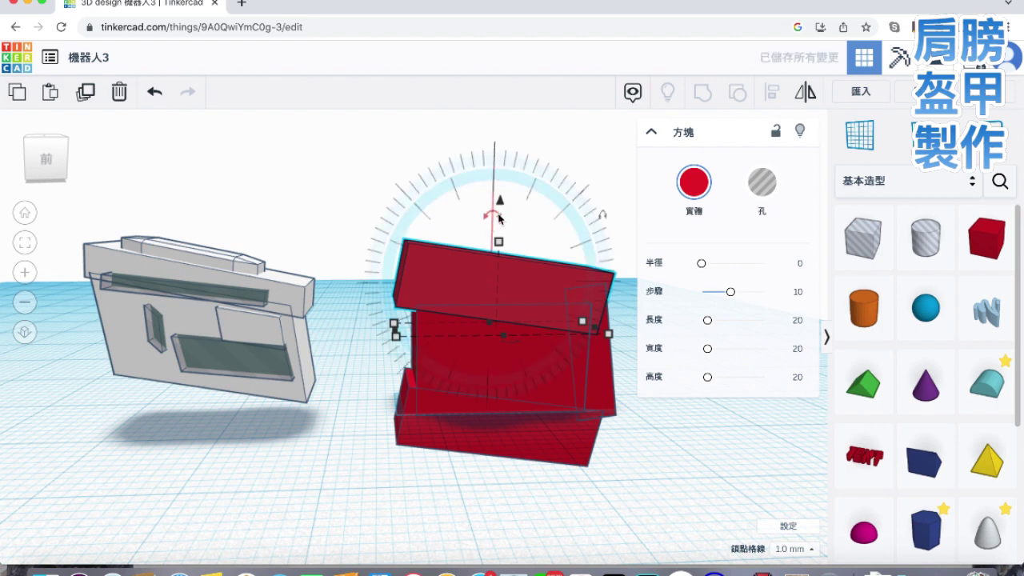
{"action": "left_click", "coordinate": [513, 304]}
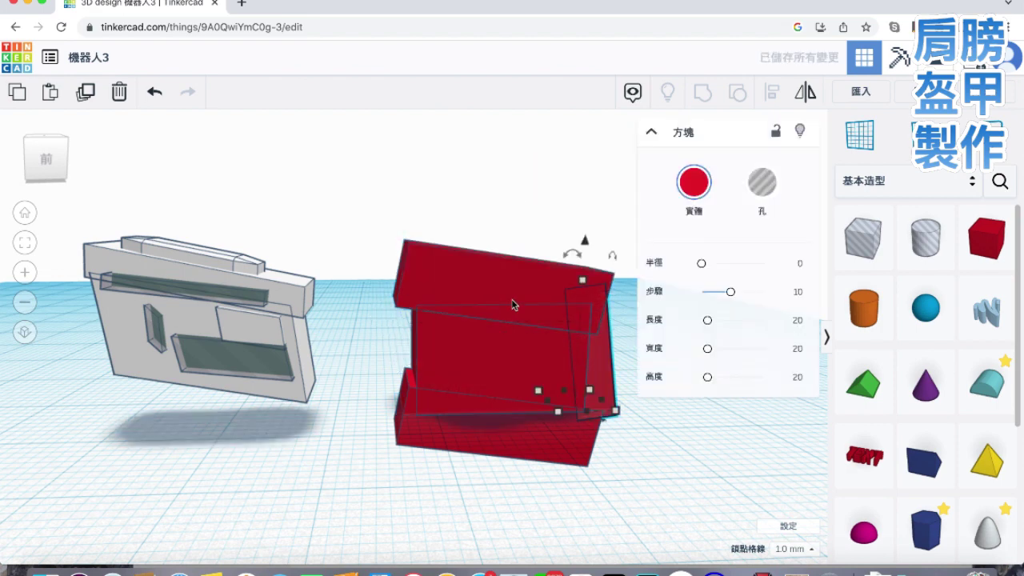
{"action": "left_click", "coordinate": [85, 92]}
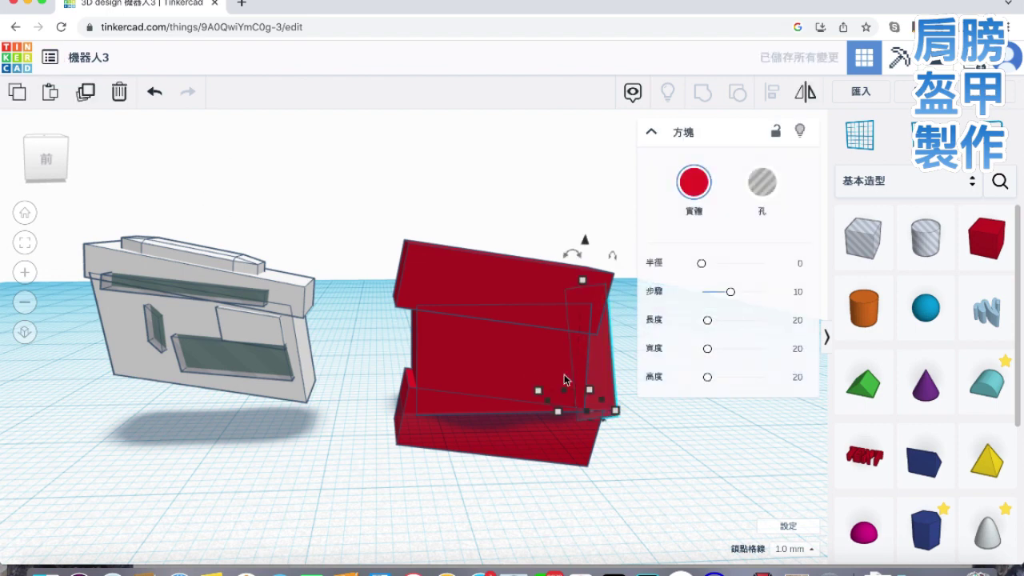
{"action": "key", "text": "Left"}
{"action": "key", "text": "Left"}
{"action": "key", "text": "Left"}
{"action": "key", "text": "Left"}
{"action": "key", "text": "Left"}
{"action": "key", "text": "Left"}
{"action": "key", "text": "Left"}
{"action": "key", "text": "Left"}
{"action": "key", "text": "Left"}
{"action": "key", "text": "Left"}
{"action": "key", "text": "Left"}
{"action": "key", "text": "Left"}
{"action": "key", "text": "Left"}
{"action": "key", "text": "Left"}
{"action": "key", "text": "Left"}
{"action": "key", "text": "Left"}
{"action": "key", "text": "Left"}
{"action": "key", "text": "Left"}
{"action": "key", "text": "Left"}
{"action": "key", "text": "Left"}
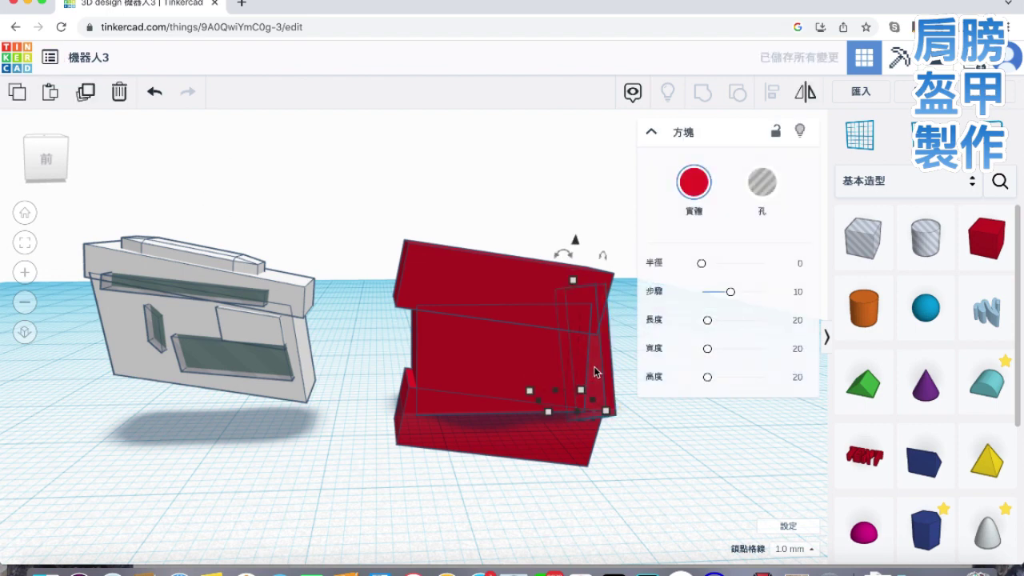
{"action": "key", "text": "Left"}
{"action": "key", "text": "Left"}
{"action": "key", "text": "Left"}
{"action": "key", "text": "Left"}
{"action": "key", "text": "Left"}
{"action": "key", "text": "Left"}
{"action": "key", "text": "Left"}
{"action": "key", "text": "Left"}
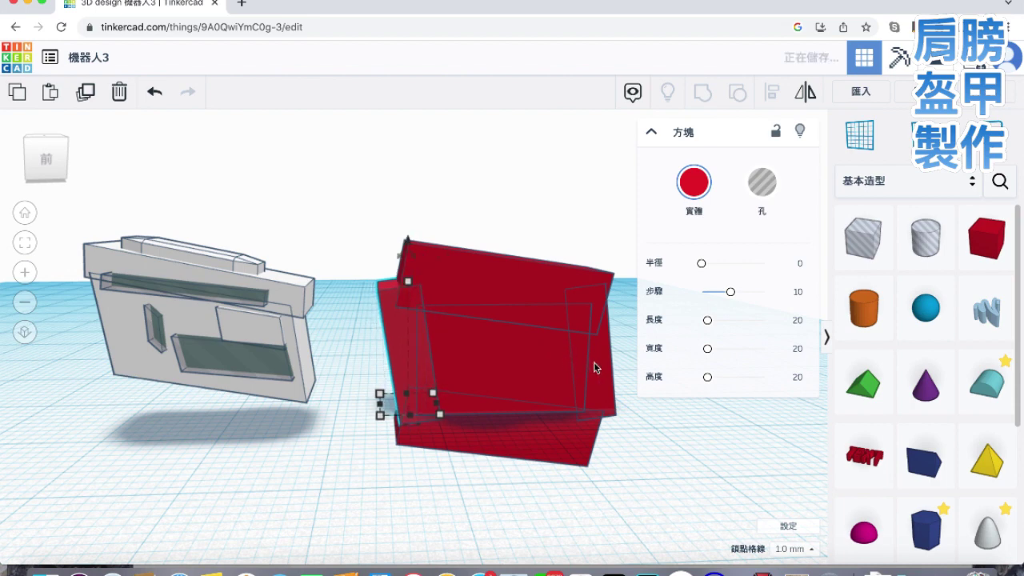
Deepen the right end slab to 15 mm and the left end slab to 14 mm so both span the middle box.
{"action": "left_click", "coordinate": [593, 370]}
{"action": "mouse_move", "coordinate": [590, 415]}
{"action": "left_click_drag", "start_coordinate": [586, 414], "coordinate": [563, 381]}
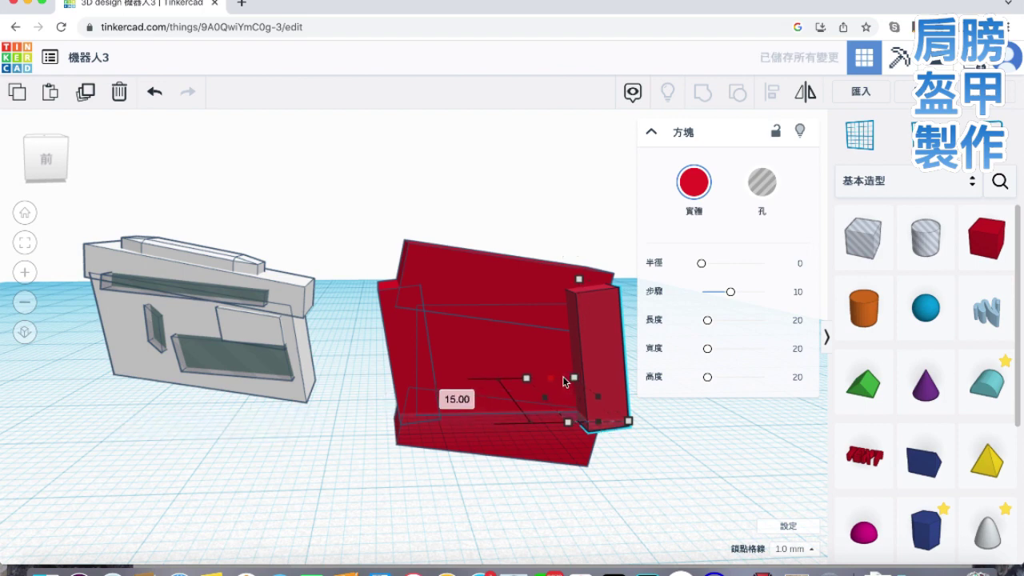
{"action": "left_click", "coordinate": [422, 414]}
{"action": "mouse_move", "coordinate": [409, 416]}
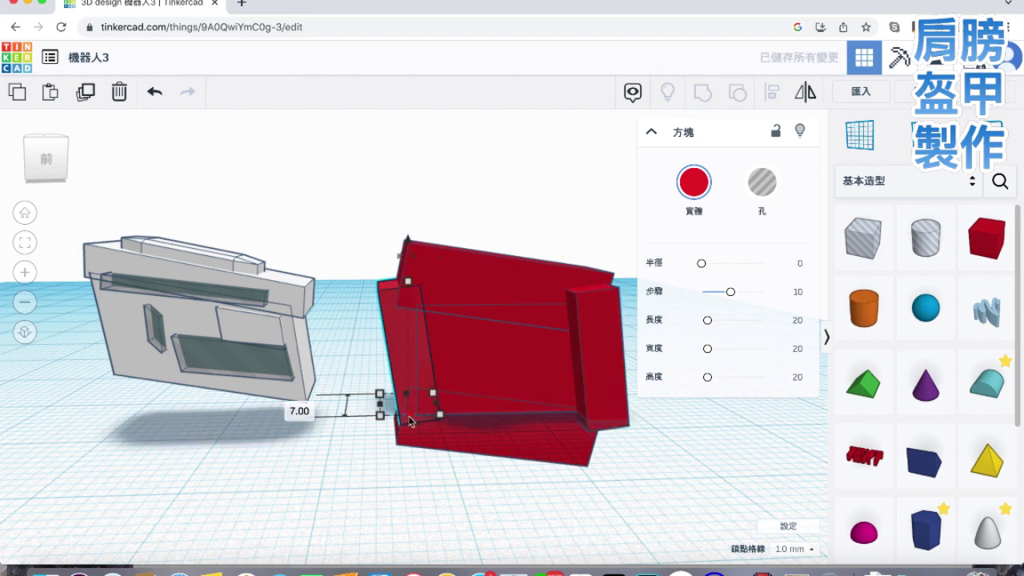
{"action": "left_click_drag", "start_coordinate": [409, 417], "coordinate": [407, 388]}
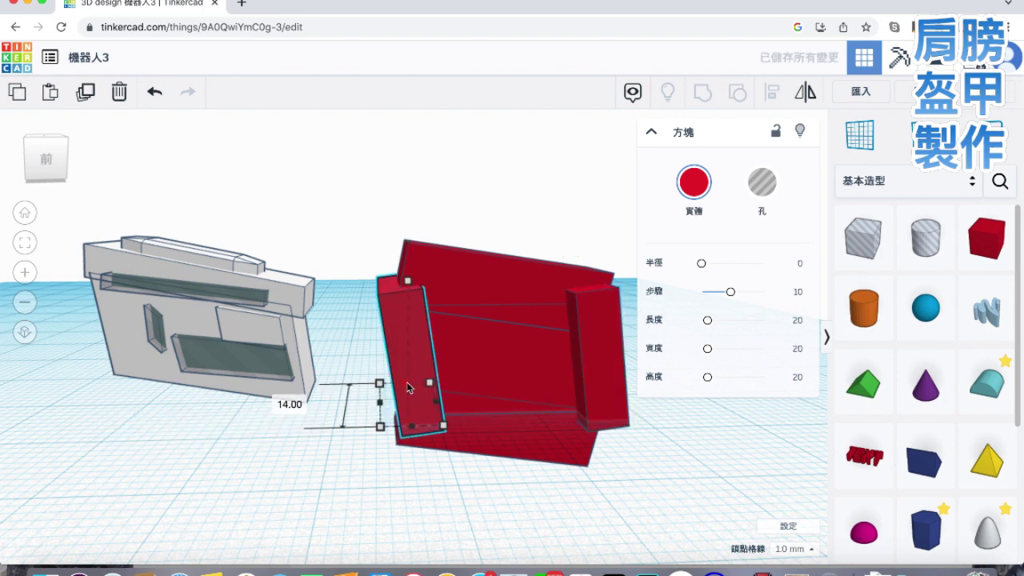
Lengthen the tilted top box at both ends and stretch the base box to 24 mm to cover the end slabs.
{"action": "left_click", "coordinate": [451, 290]}
{"action": "left_click_drag", "start_coordinate": [394, 334], "coordinate": [384, 334]}
{"action": "left_click_drag", "start_coordinate": [590, 325], "coordinate": [620, 326]}
{"action": "left_click", "coordinate": [549, 441]}
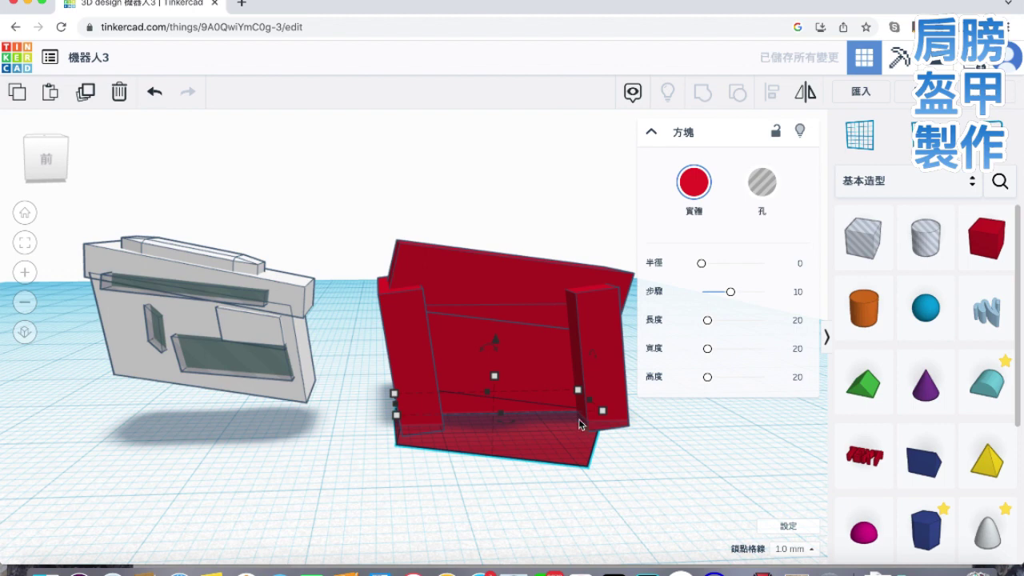
{"action": "left_click_drag", "start_coordinate": [590, 406], "coordinate": [608, 408]}
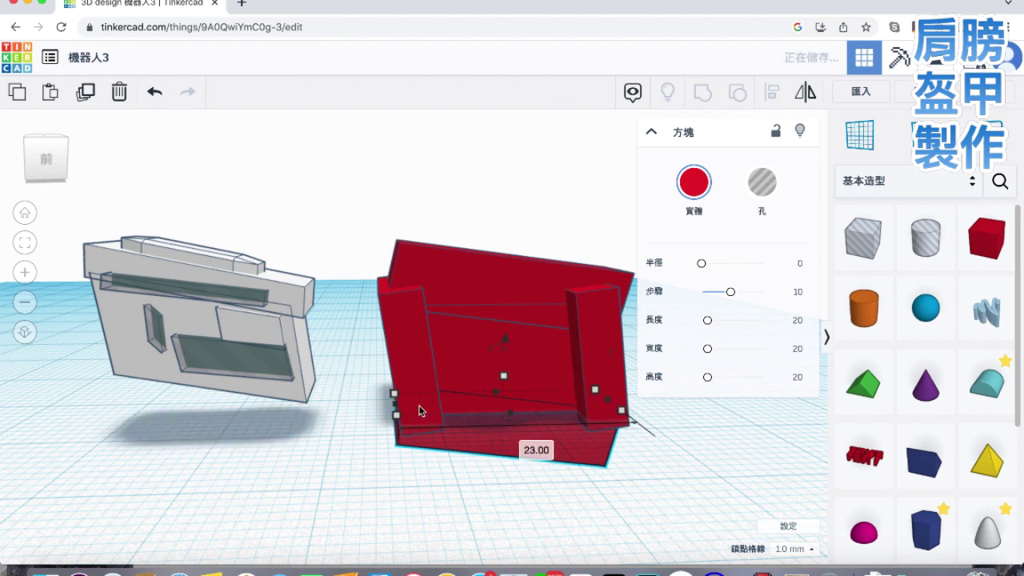
{"action": "left_click_drag", "start_coordinate": [397, 408], "coordinate": [389, 411]}
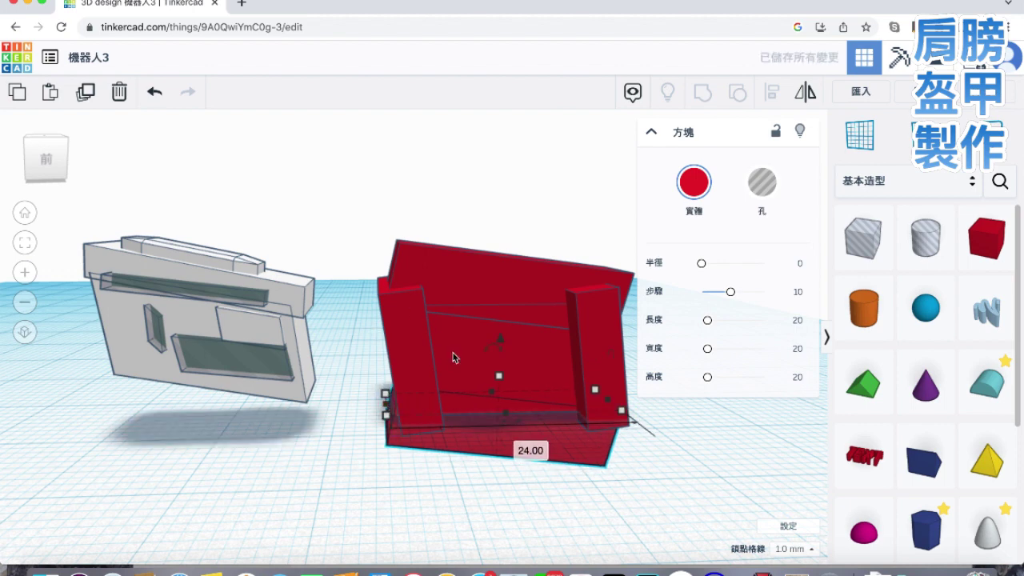
Turn the top, base and two end pieces into holes and group them with the solid middle box to cut it.
{"action": "left_click_drag", "start_coordinate": [372, 234], "coordinate": [607, 472]}
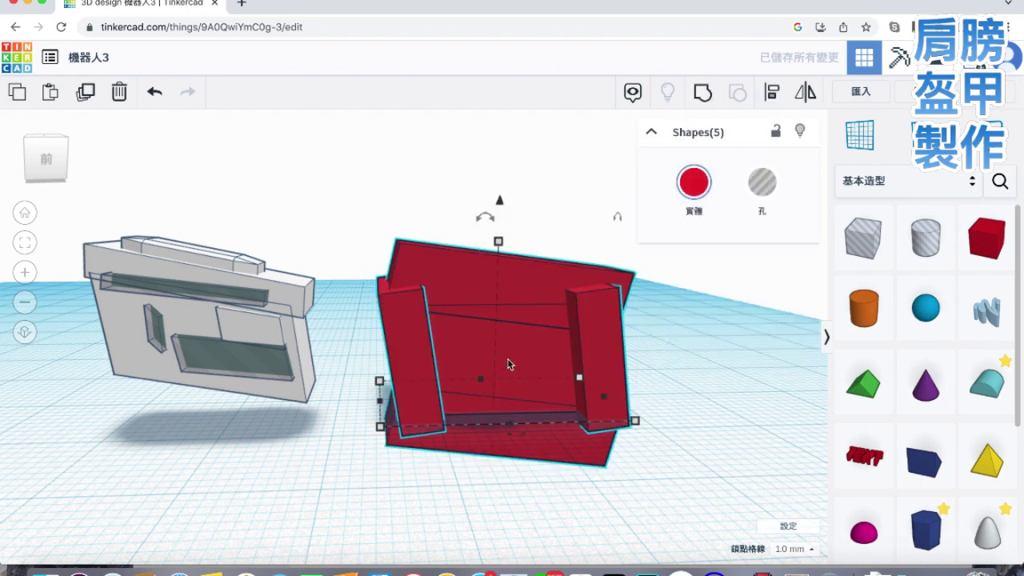
{"action": "left_click", "coordinate": [761, 181]}
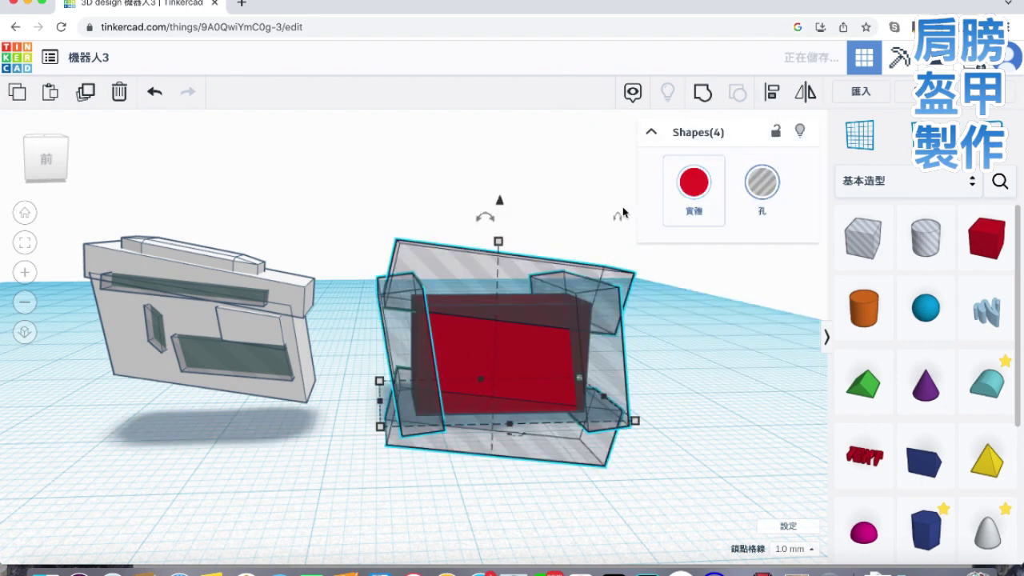
{"action": "left_click_drag", "start_coordinate": [580, 200], "coordinate": [432, 479], "text": "shift"}
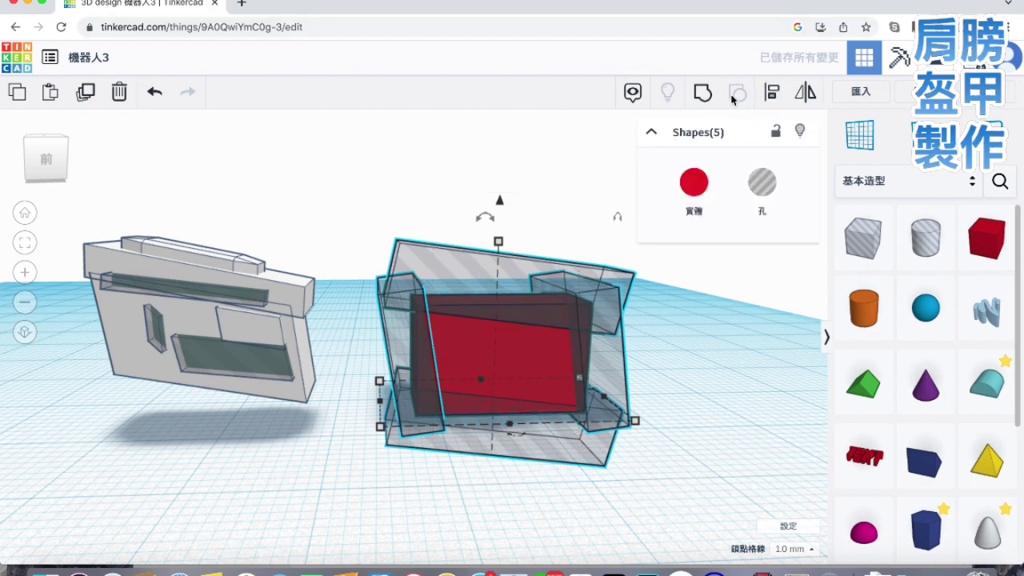
{"action": "left_click", "coordinate": [694, 94]}
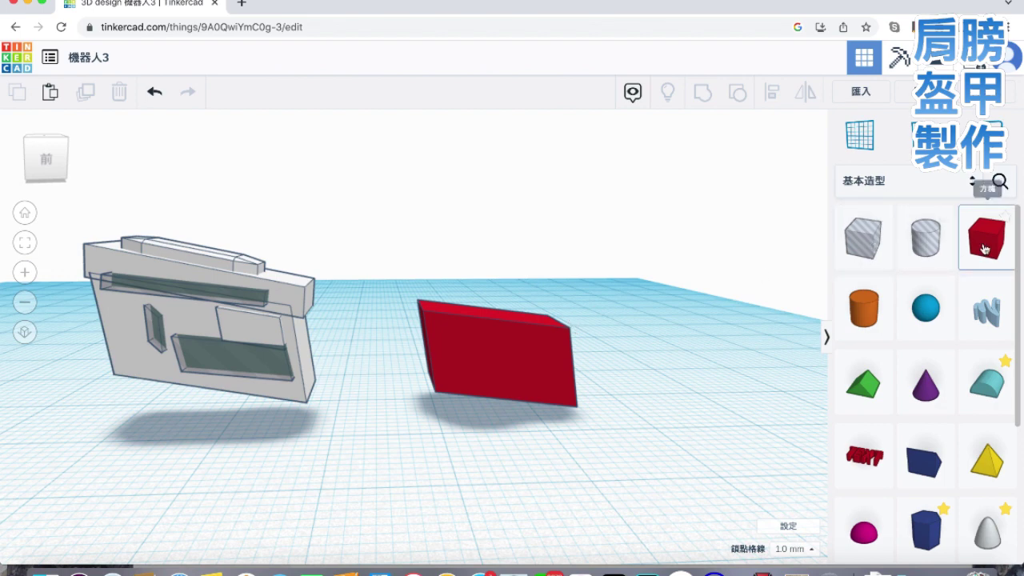
Set a workplane on the sloped top face of the cut red block and place a new red box there.
{"action": "left_click", "coordinate": [984, 249]}
{"action": "left_click", "coordinate": [845, 153]}
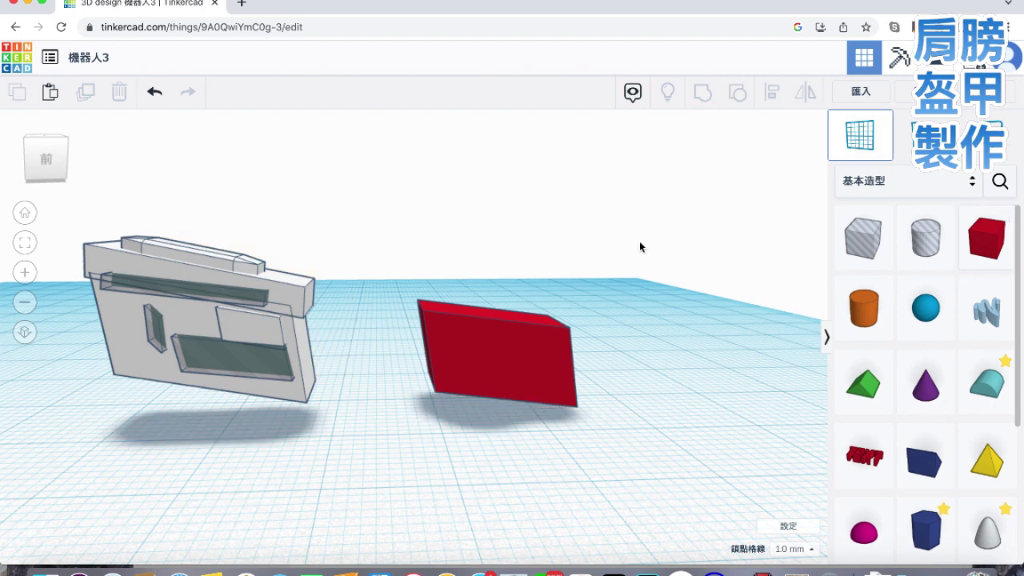
{"action": "left_click", "coordinate": [491, 315]}
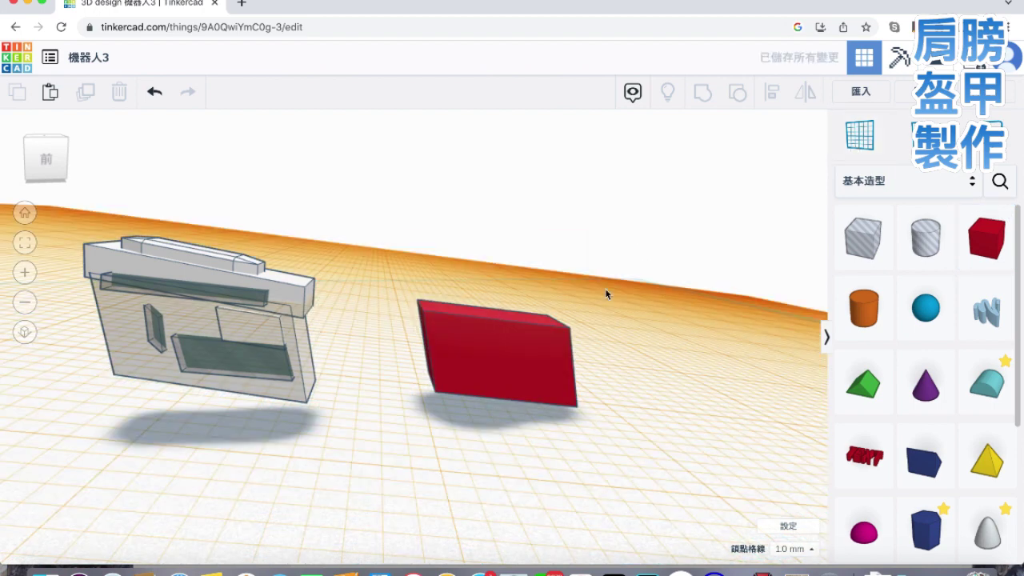
{"action": "left_click", "coordinate": [986, 237]}
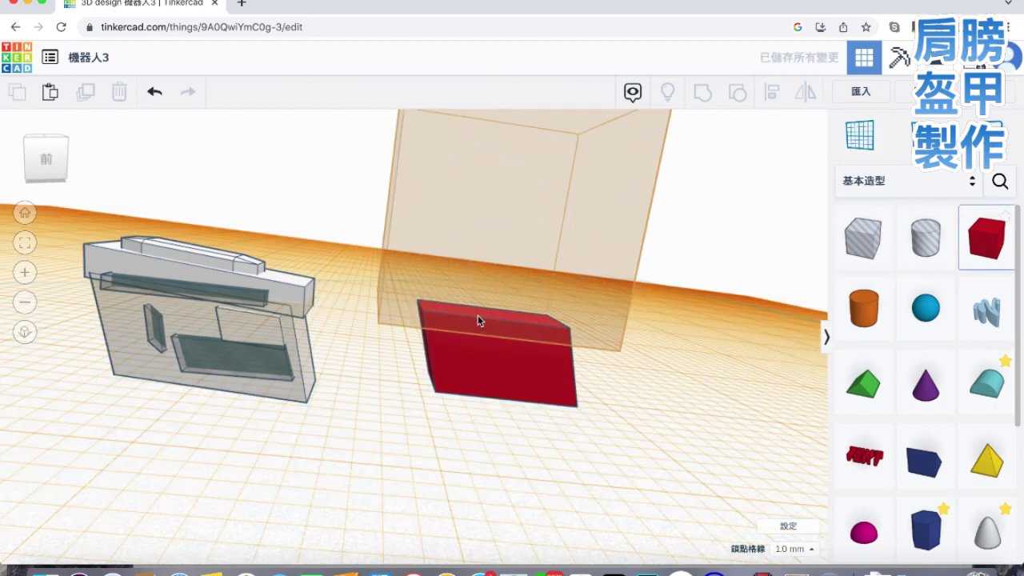
{"action": "left_click", "coordinate": [478, 315]}
Shrink the new box to a 2 mm high cap and lengthen it to 17 mm, overhanging both ends of the block.
{"action": "left_click_drag", "start_coordinate": [495, 150], "coordinate": [468, 335]}
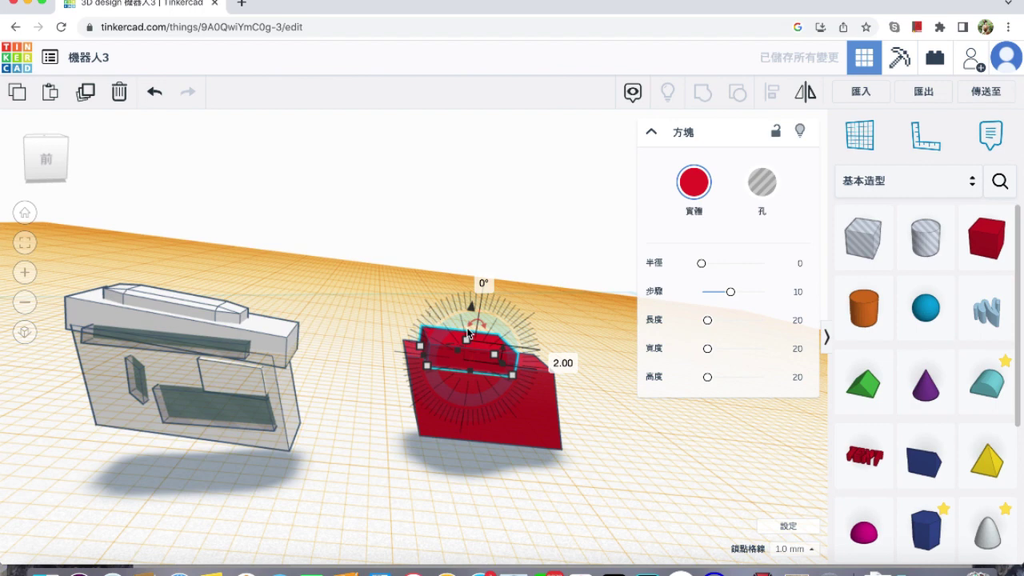
{"action": "left_click_drag", "start_coordinate": [512, 374], "coordinate": [575, 382]}
{"action": "left_click_drag", "start_coordinate": [422, 357], "coordinate": [393, 361]}
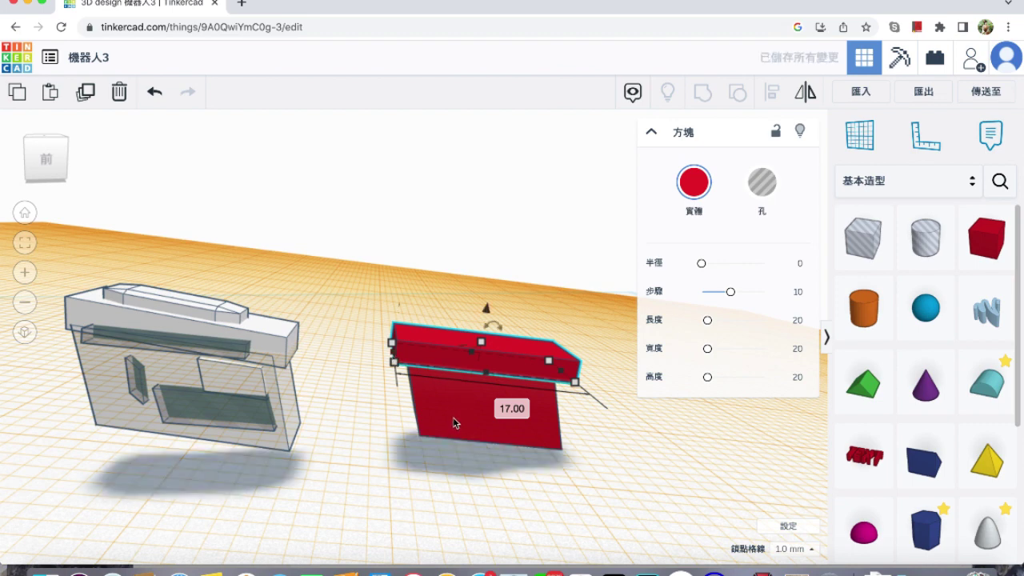
Bevel the cap's edges with a radius of about 5.63 and 2 steps.
{"action": "left_click", "coordinate": [434, 273]}
{"action": "right_click_drag", "start_coordinate": [480, 330], "coordinate": [457, 313]}
{"action": "left_click_drag", "start_coordinate": [443, 302], "coordinate": [525, 403]}
{"action": "left_click", "coordinate": [553, 326]}
{"action": "right_click_drag", "start_coordinate": [548, 352], "coordinate": [555, 362]}
{"action": "left_click", "coordinate": [560, 358]}
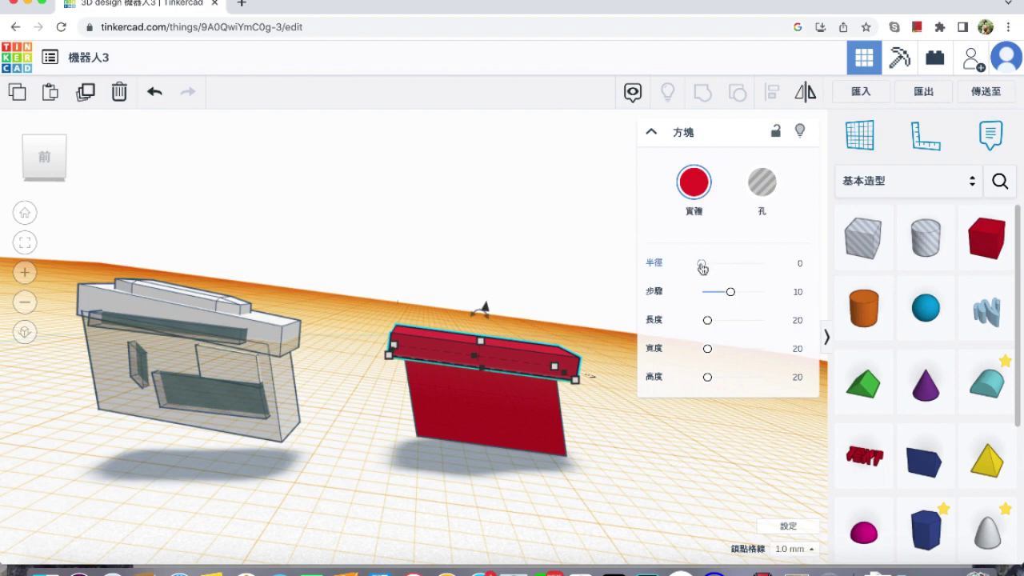
{"action": "left_click_drag", "start_coordinate": [702, 268], "coordinate": [712, 267]}
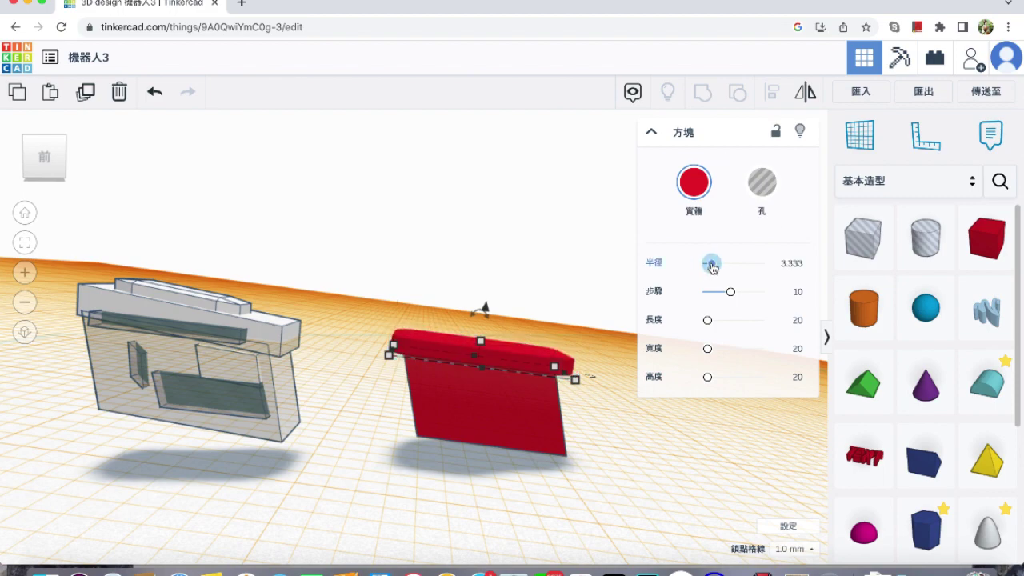
{"action": "left_click", "coordinate": [610, 311]}
{"action": "right_click_drag", "start_coordinate": [562, 354], "coordinate": [537, 360]}
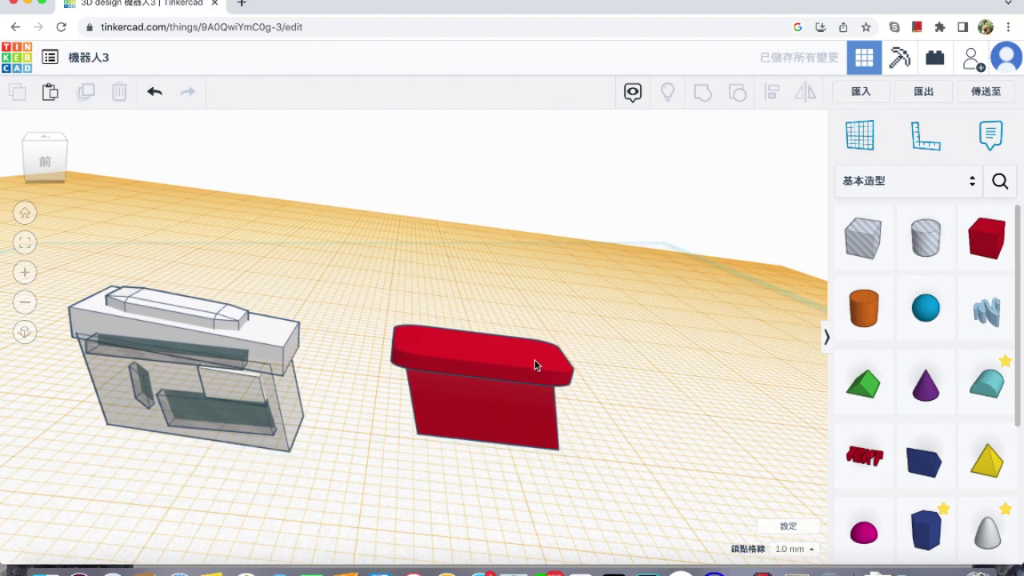
{"action": "left_click", "coordinate": [537, 361]}
{"action": "left_click_drag", "start_coordinate": [712, 264], "coordinate": [707, 300]}
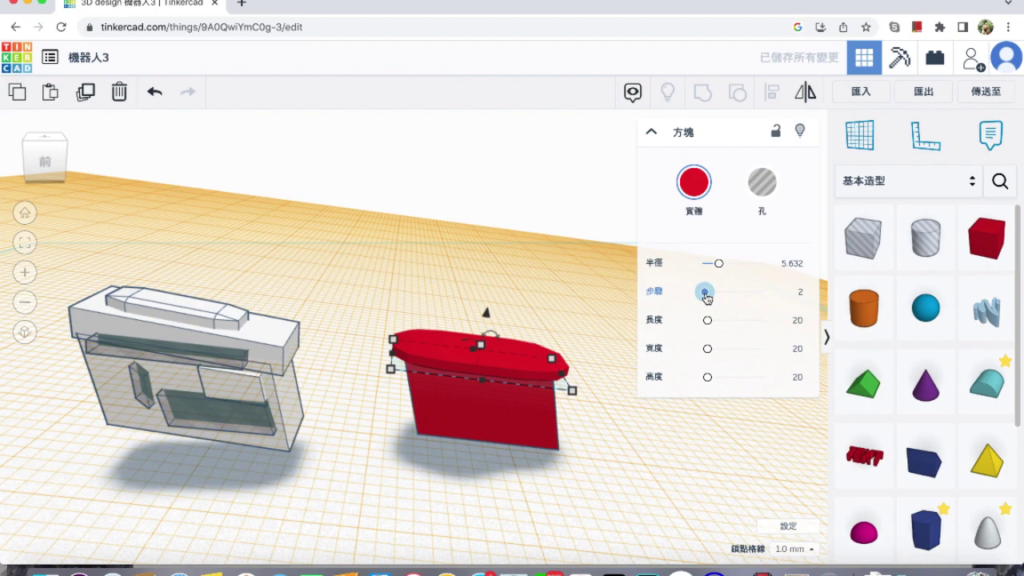
Duplicate the bevelled cap, raise the copy onto its top and shrink it to about 8.5 by 3.5 mm.
{"action": "left_click", "coordinate": [528, 323]}
{"action": "right_click_drag", "start_coordinate": [527, 323], "coordinate": [499, 341]}
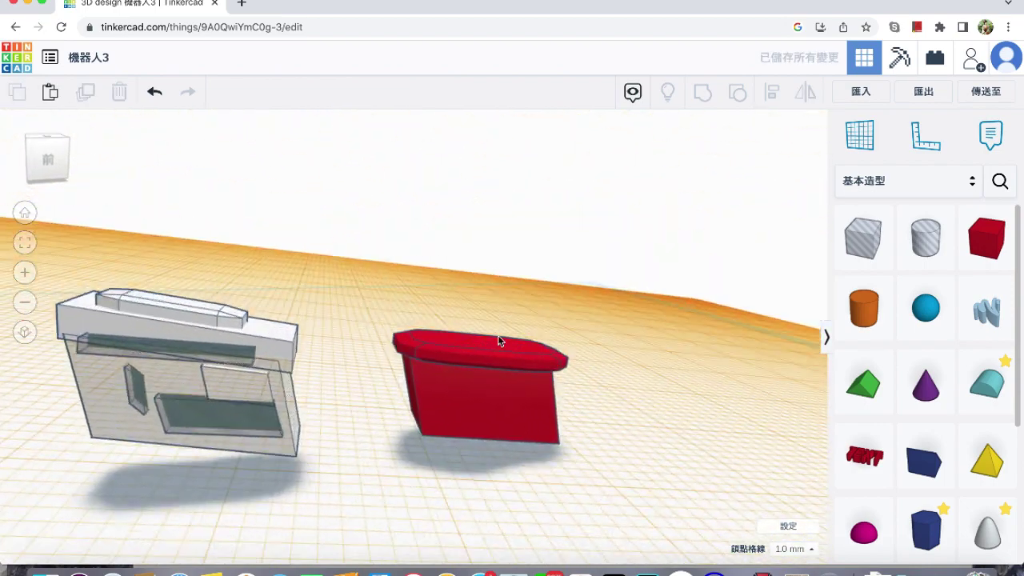
{"action": "scroll", "coordinate": [488, 341], "scroll_direction": "down", "scroll_amount": 2}
{"action": "scroll", "coordinate": [479, 342], "scroll_direction": "up", "scroll_amount": 5}
{"action": "left_click", "coordinate": [483, 361]}
{"action": "right_click_drag", "start_coordinate": [483, 361], "coordinate": [546, 350]}
{"action": "left_click_drag", "start_coordinate": [542, 352], "coordinate": [543, 354]}
{"action": "left_click", "coordinate": [435, 280]}
{"action": "right_click_drag", "start_coordinate": [435, 283], "coordinate": [402, 315]}
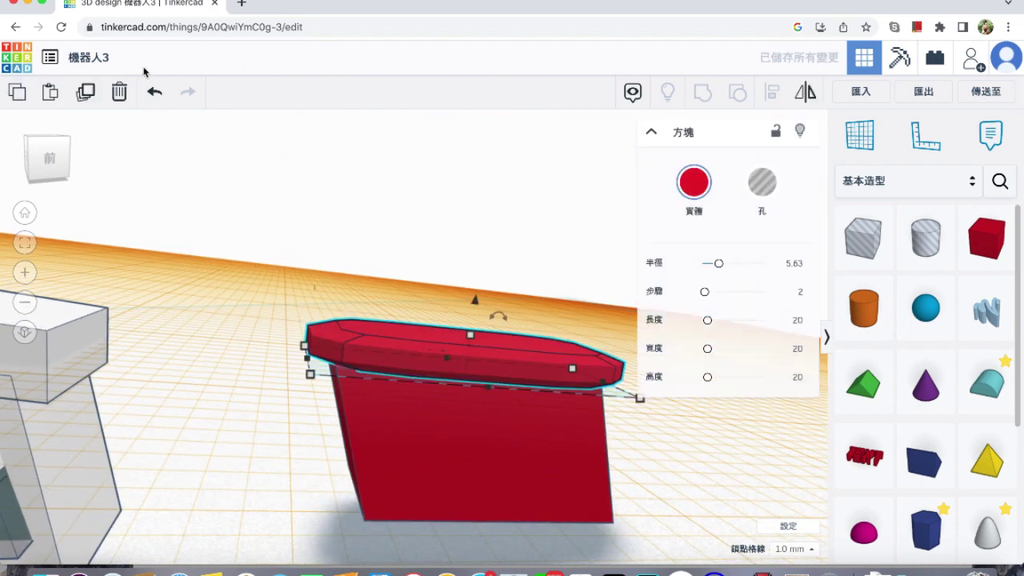
{"action": "left_click", "coordinate": [86, 93]}
{"action": "left_click_drag", "start_coordinate": [474, 301], "coordinate": [480, 282]}
{"action": "mouse_move", "coordinate": [474, 317]}
{"action": "left_mouse_down"}
{"action": "mouse_move", "coordinate": [474, 329]}
{"action": "mouse_move", "coordinate": [478, 288]}
{"action": "mouse_move", "coordinate": [480, 300]}
{"action": "left_mouse_up"}
{"action": "right_click_drag", "start_coordinate": [457, 320], "coordinate": [391, 357]}
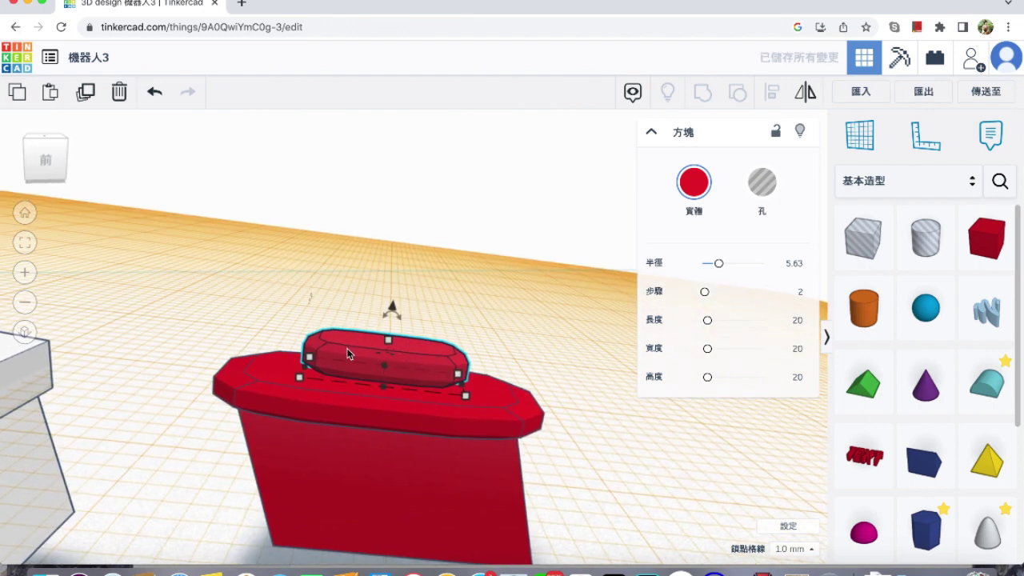
Shift the small bevelled piece left along the cap and set its height to 1 mm.
{"action": "key", "text": "Left"}
{"action": "key", "text": "Left"}
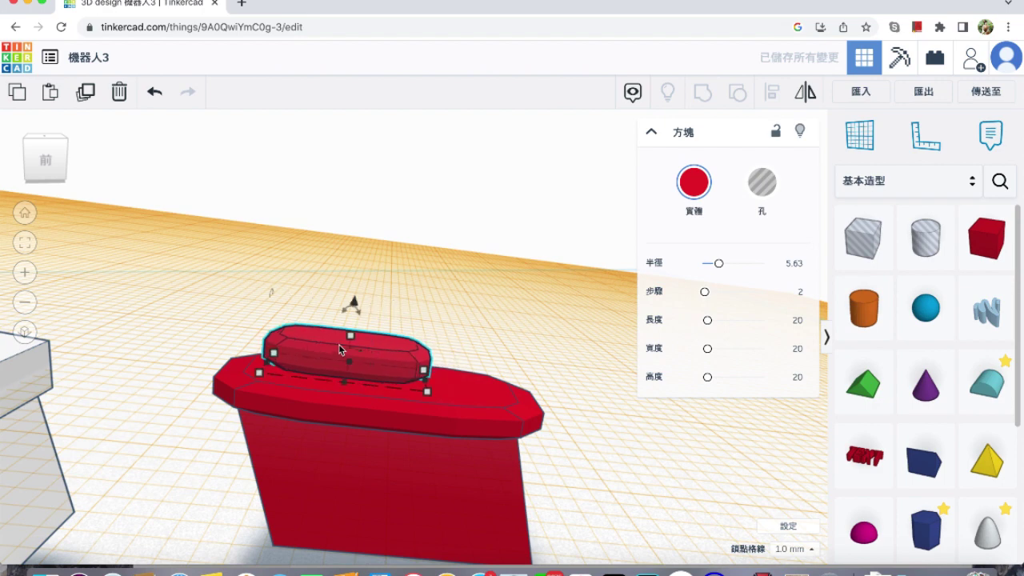
{"action": "key", "text": "Left"}
{"action": "key", "text": "Right"}
{"action": "left_click", "coordinate": [350, 336]}
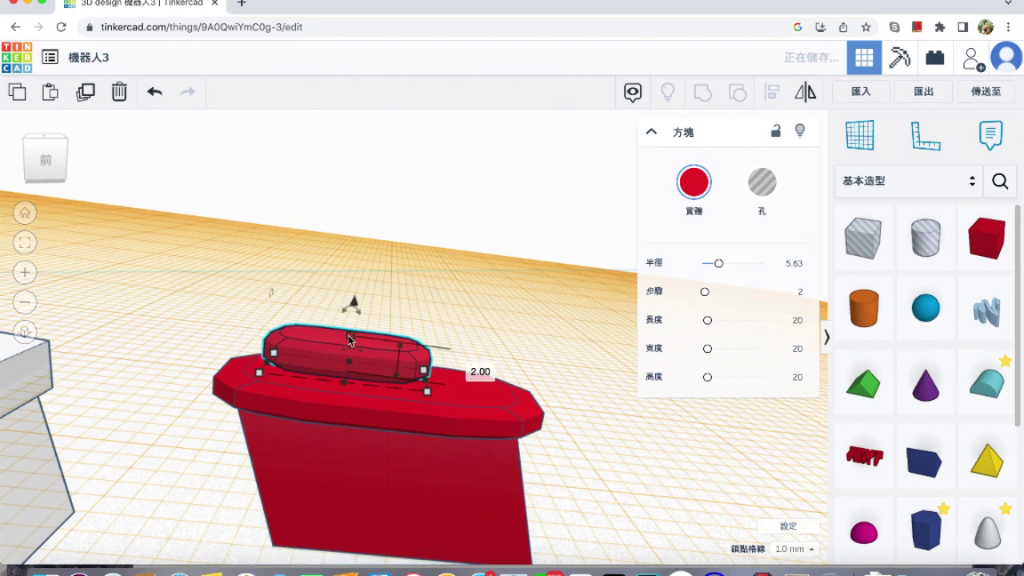
{"action": "left_click", "coordinate": [472, 370]}
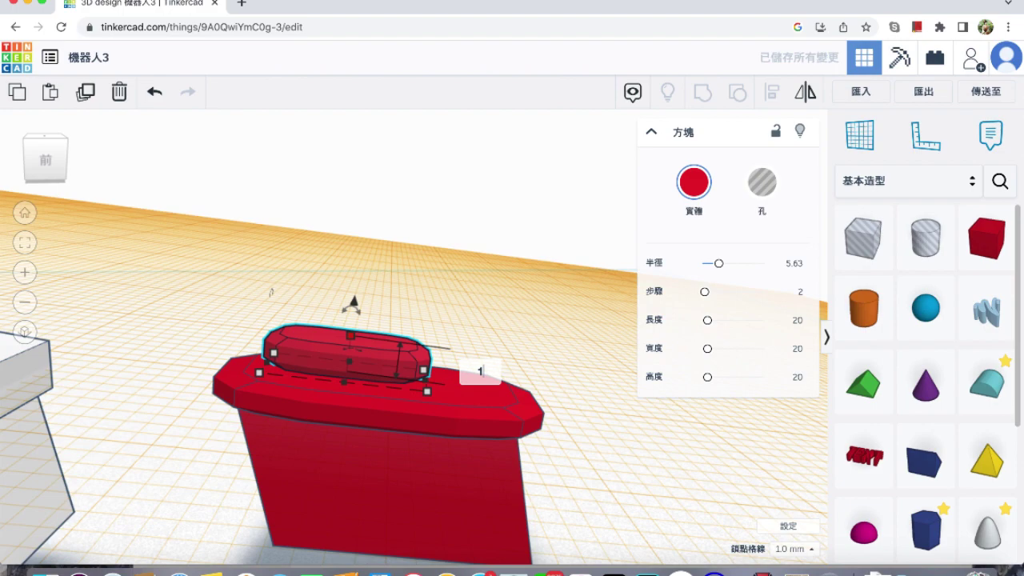
{"action": "key", "text": "Return"}
Lengthen the small bevelled piece on the cap to 9.75 mm by extending its right end.
{"action": "left_click", "coordinate": [456, 324]}
{"action": "right_click_drag", "start_coordinate": [432, 333], "coordinate": [438, 327]}
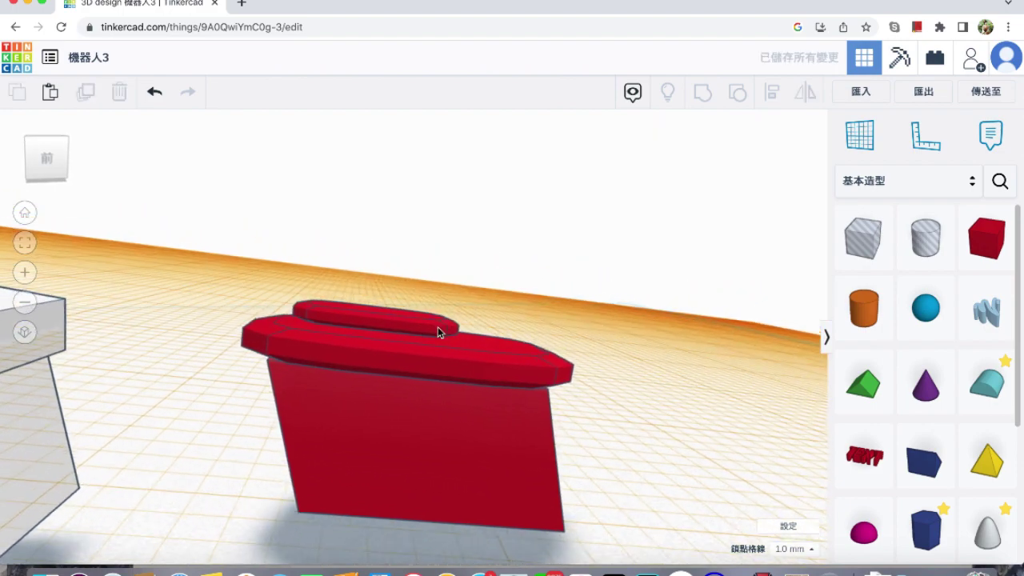
{"action": "scroll", "coordinate": [436, 329], "scroll_direction": "down", "scroll_amount": 5}
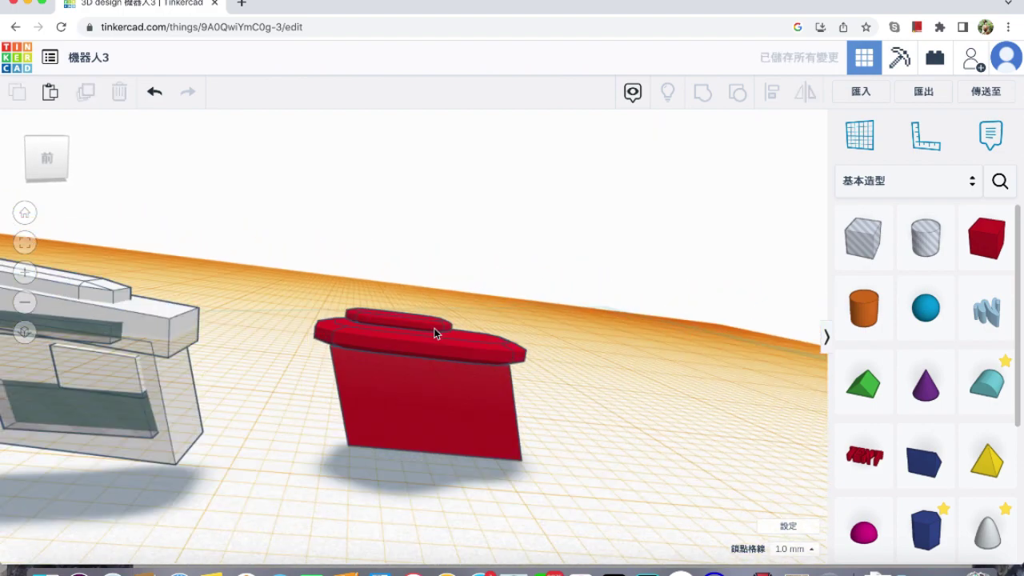
{"action": "scroll", "coordinate": [431, 328], "scroll_direction": "up", "scroll_amount": 5}
{"action": "left_click", "coordinate": [458, 331]}
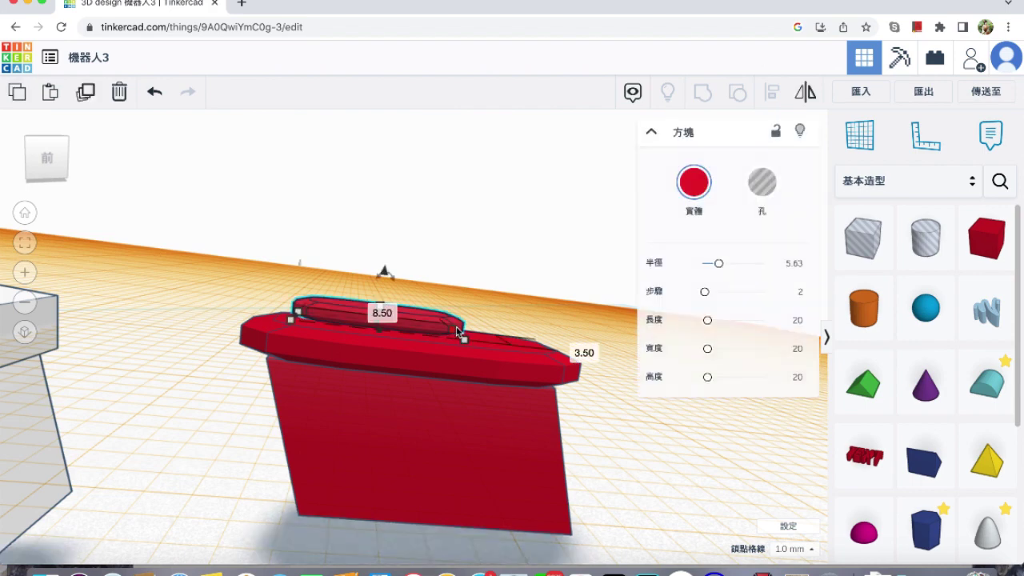
{"action": "left_click_drag", "start_coordinate": [462, 337], "coordinate": [485, 338]}
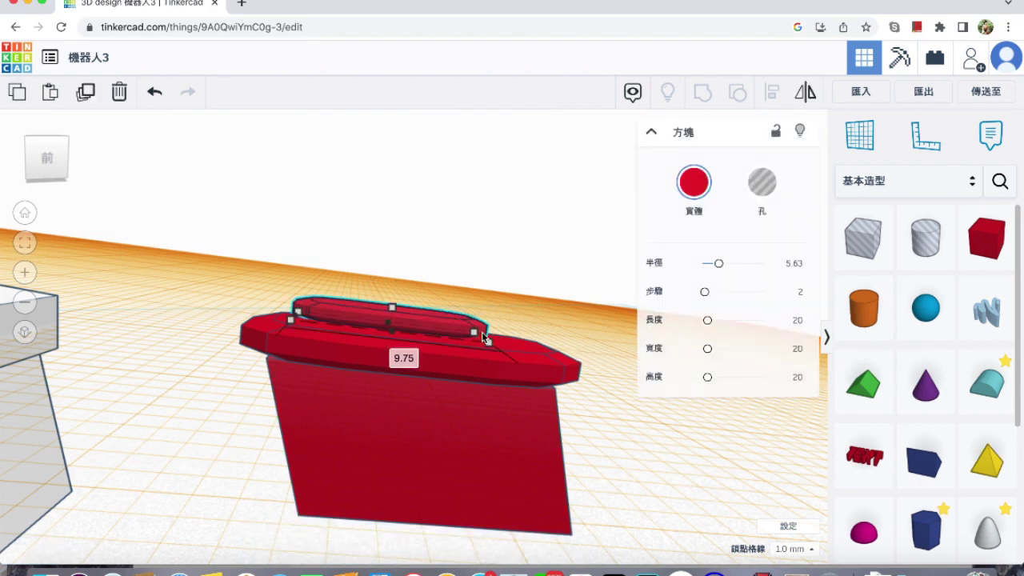
Return the workplane to the base grid.
{"action": "left_click", "coordinate": [525, 317]}
{"action": "middle_click_drag", "start_coordinate": [519, 340], "coordinate": [526, 326]}
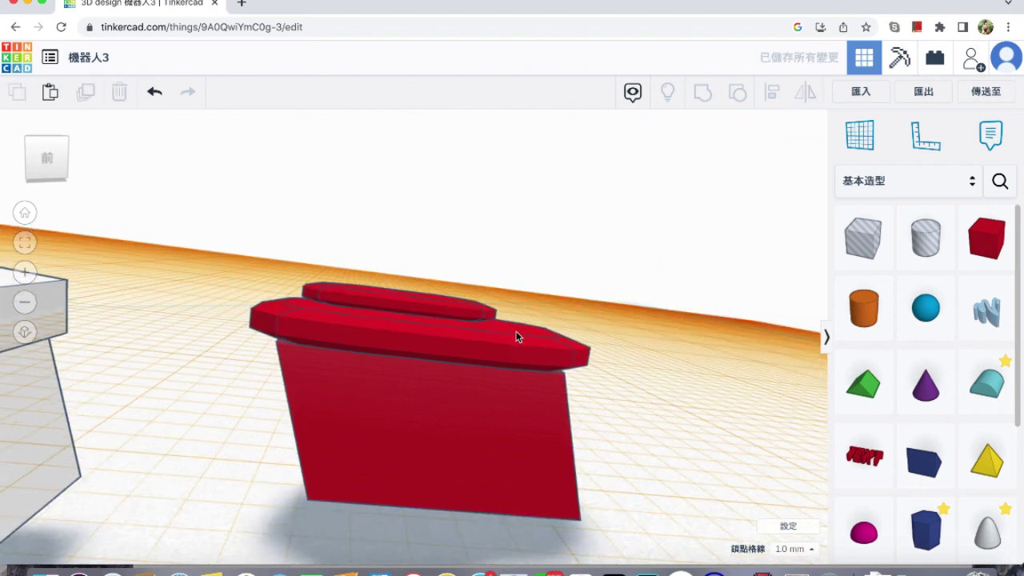
{"action": "scroll", "coordinate": [516, 332], "scroll_direction": "down", "scroll_amount": 4}
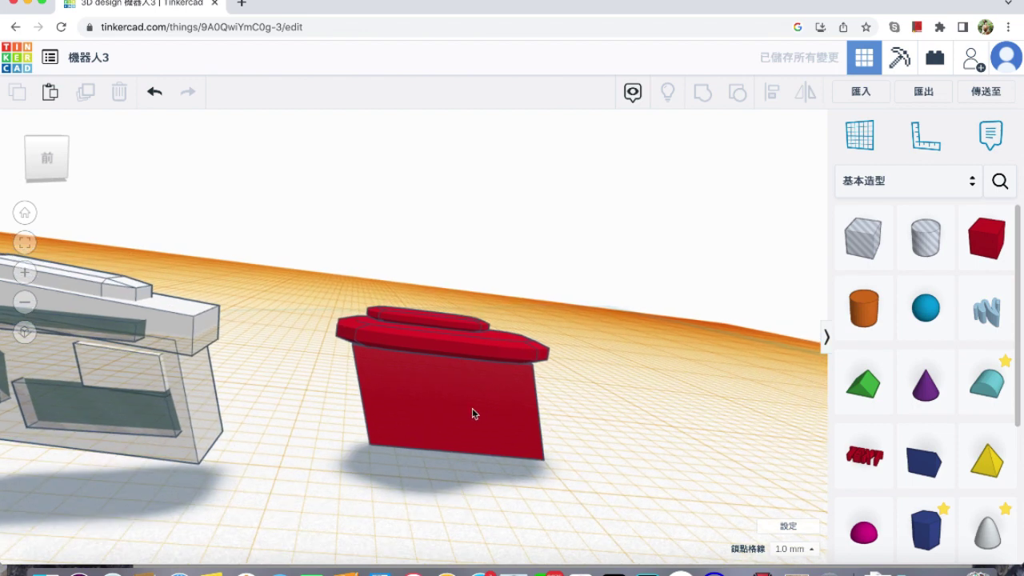
{"action": "left_click", "coordinate": [860, 134]}
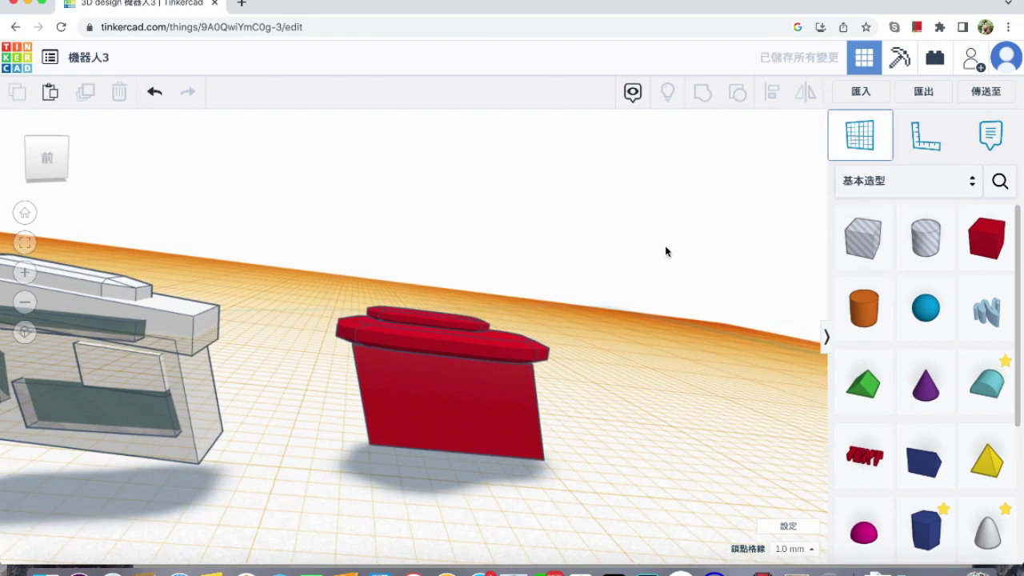
{"action": "left_click", "coordinate": [664, 292]}
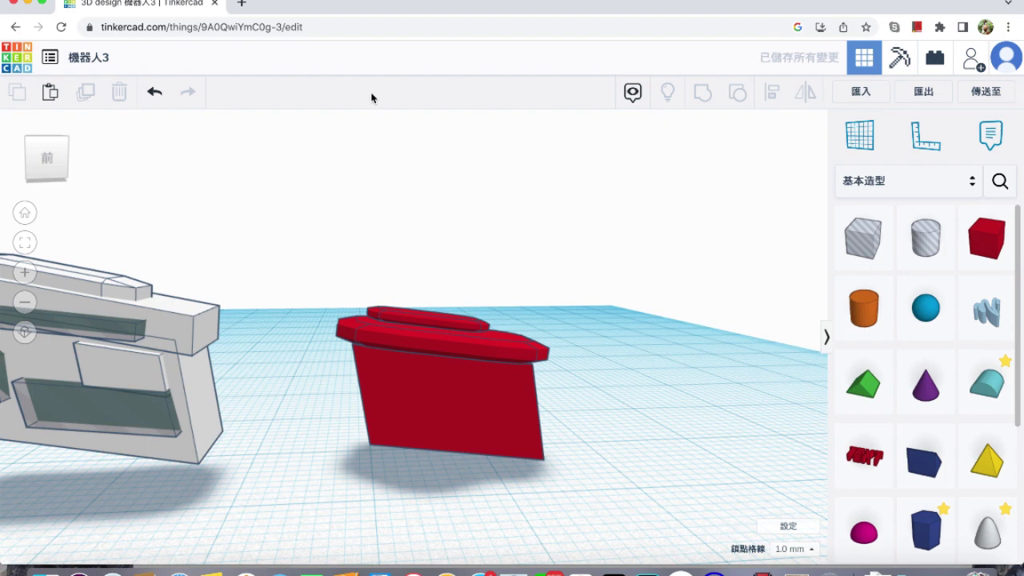
Make a white copy of the slanted red block, scaled to about 7.47 mm high, and bring it forward out of the front face.
{"action": "left_click", "coordinate": [456, 406]}
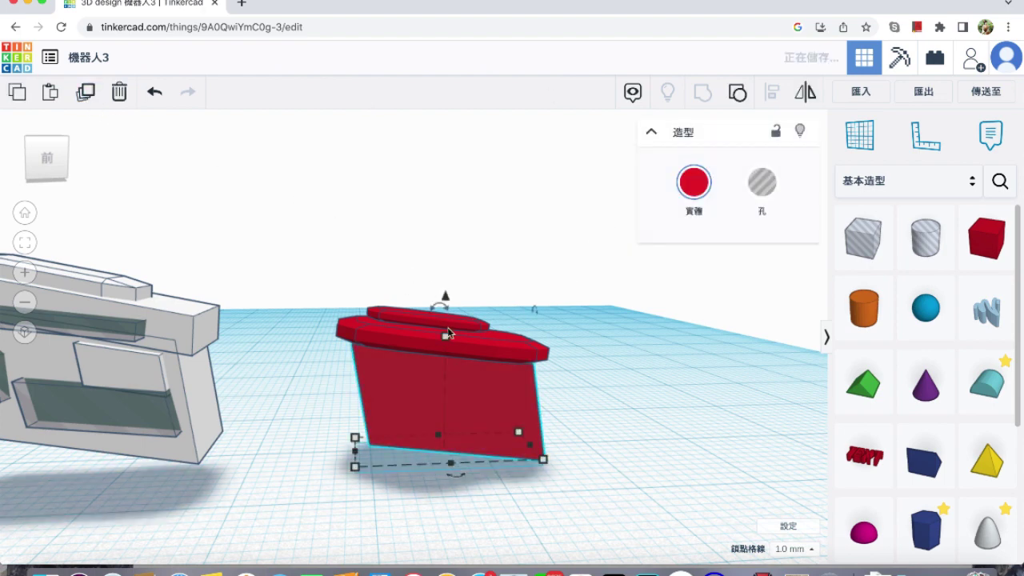
{"action": "left_click_drag", "start_coordinate": [448, 341], "coordinate": [447, 360]}
{"action": "left_click", "coordinate": [693, 183]}
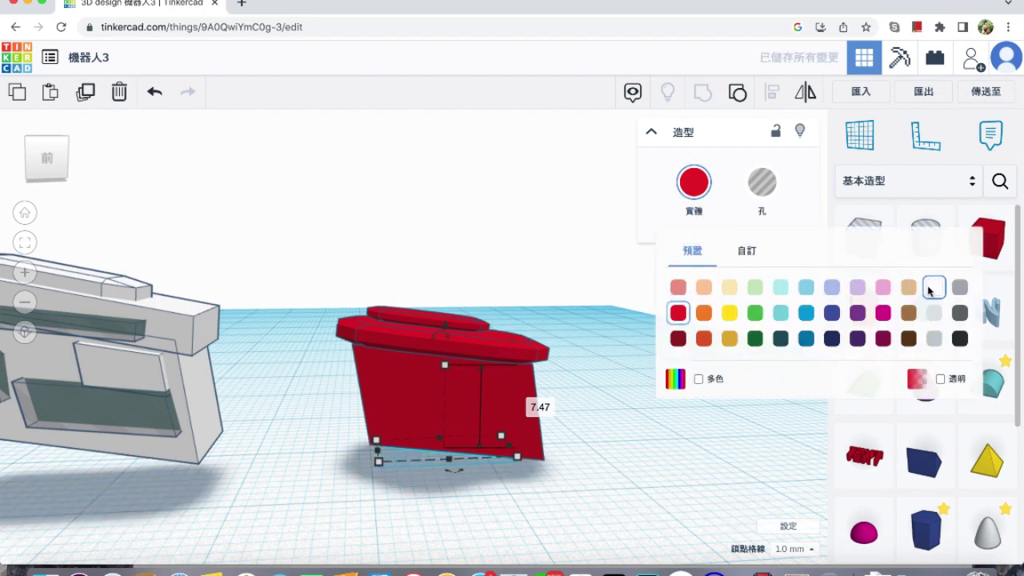
{"action": "left_click", "coordinate": [932, 287]}
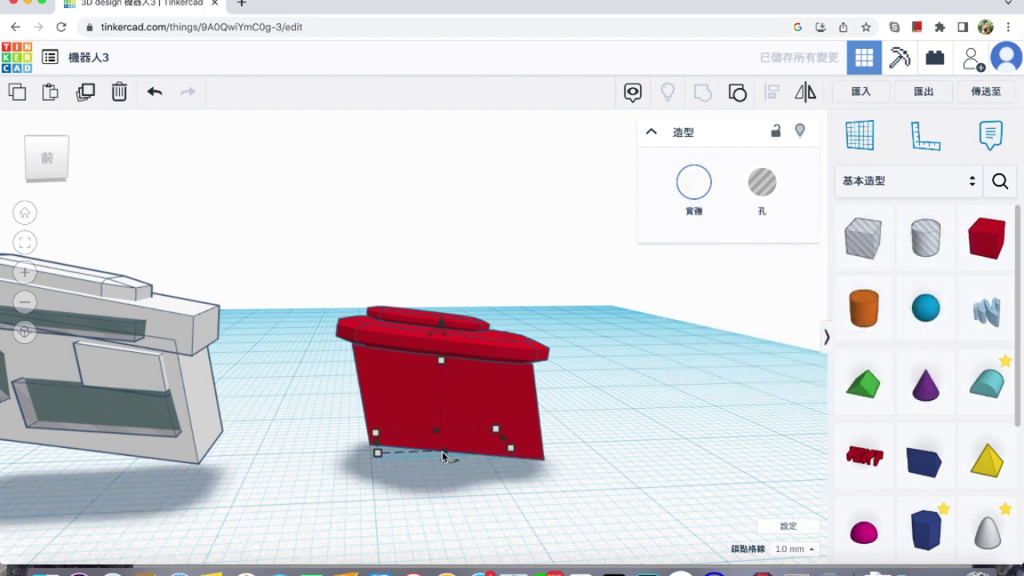
{"action": "key", "text": "Down"}
{"action": "key", "text": "Down"}
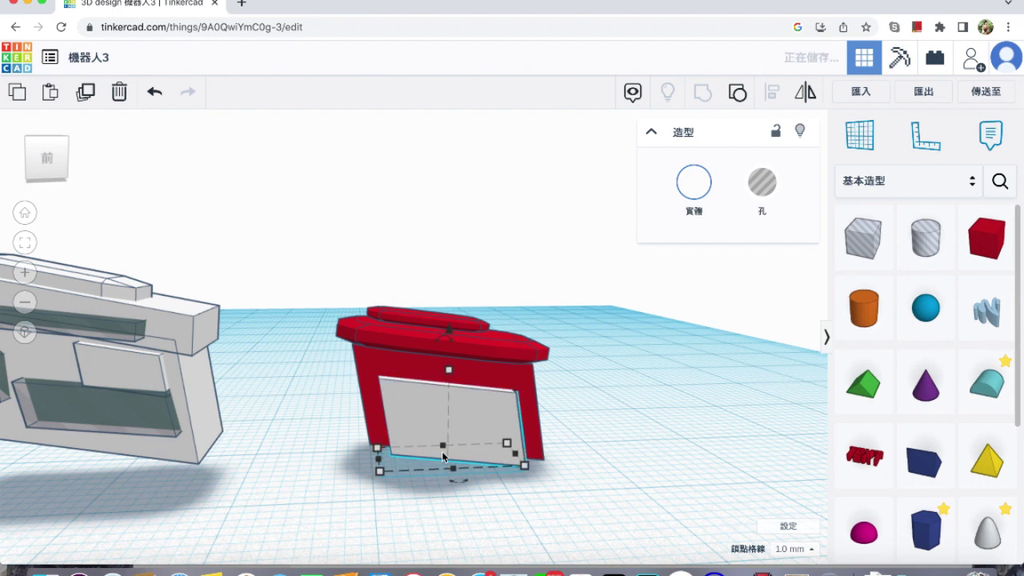
Scale the white panel down further and place it at the right side of the red block's front, 3 mm above the workplane.
{"action": "left_click_drag", "start_coordinate": [446, 379], "coordinate": [448, 392]}
{"action": "key", "text": "Right"}
{"action": "key", "text": "Right"}
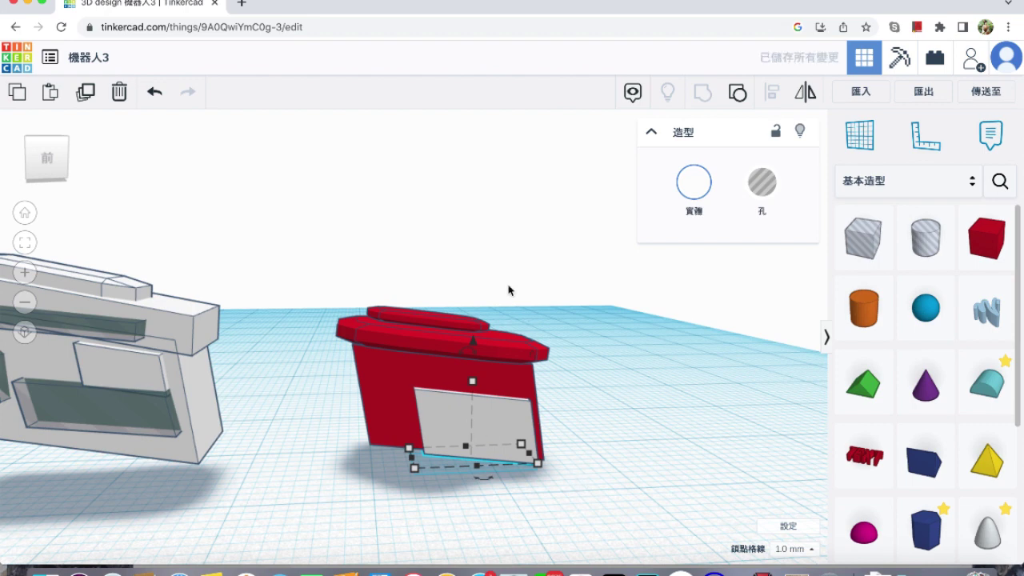
{"action": "left_click_drag", "start_coordinate": [475, 345], "coordinate": [480, 315]}
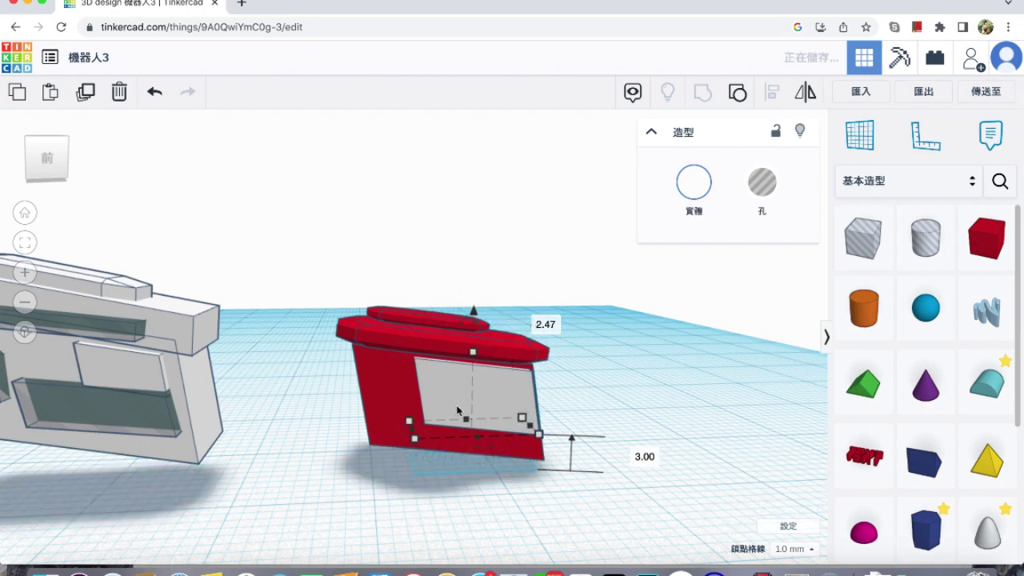
Resize the white panel's footprint to about 7.03 by 4.78 mm and raise it to 4 mm above the workplane.
{"action": "left_click_drag", "start_coordinate": [414, 437], "coordinate": [431, 432]}
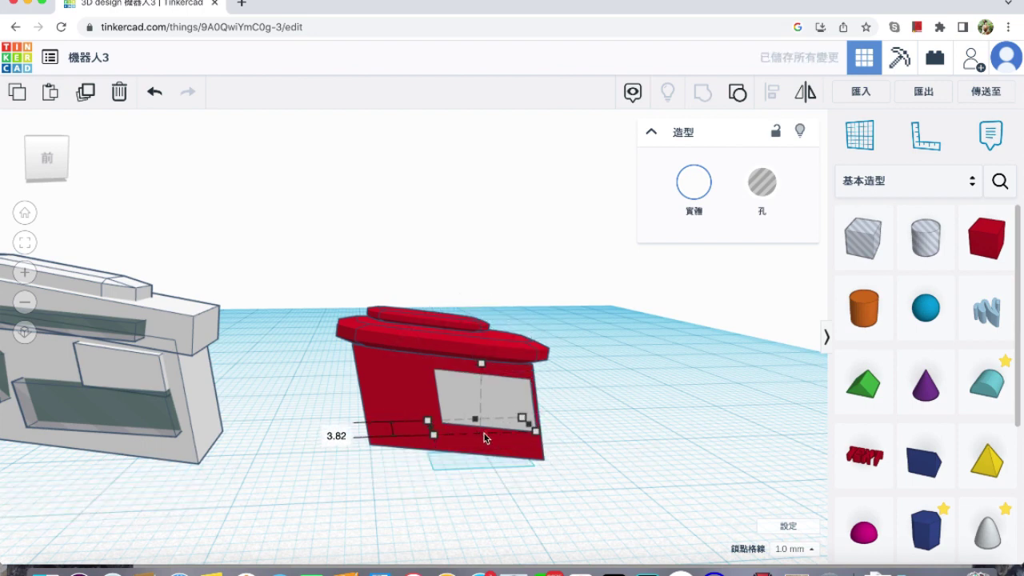
{"action": "left_click_drag", "start_coordinate": [485, 439], "coordinate": [485, 446]}
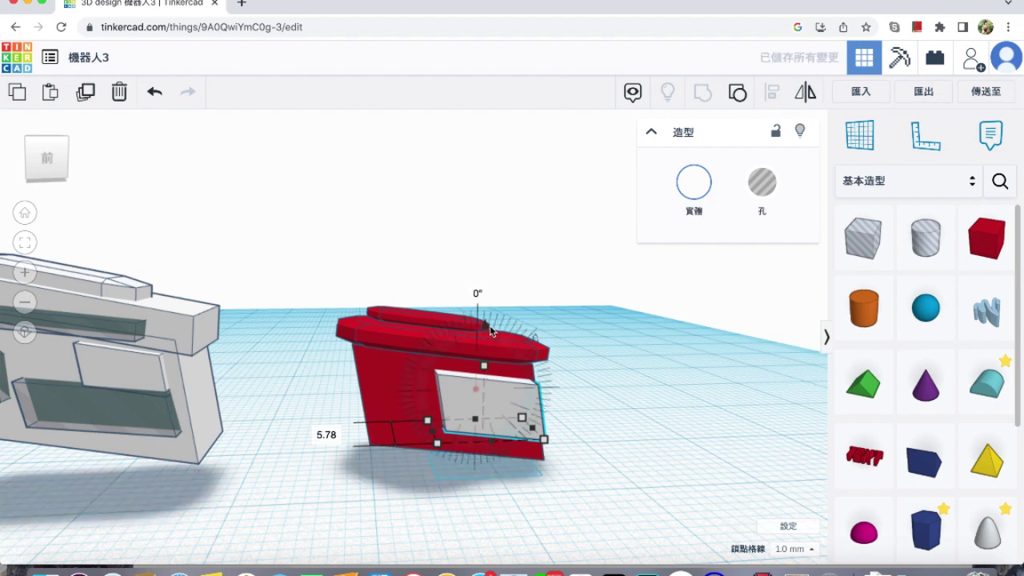
{"action": "left_click_drag", "start_coordinate": [490, 323], "coordinate": [486, 320]}
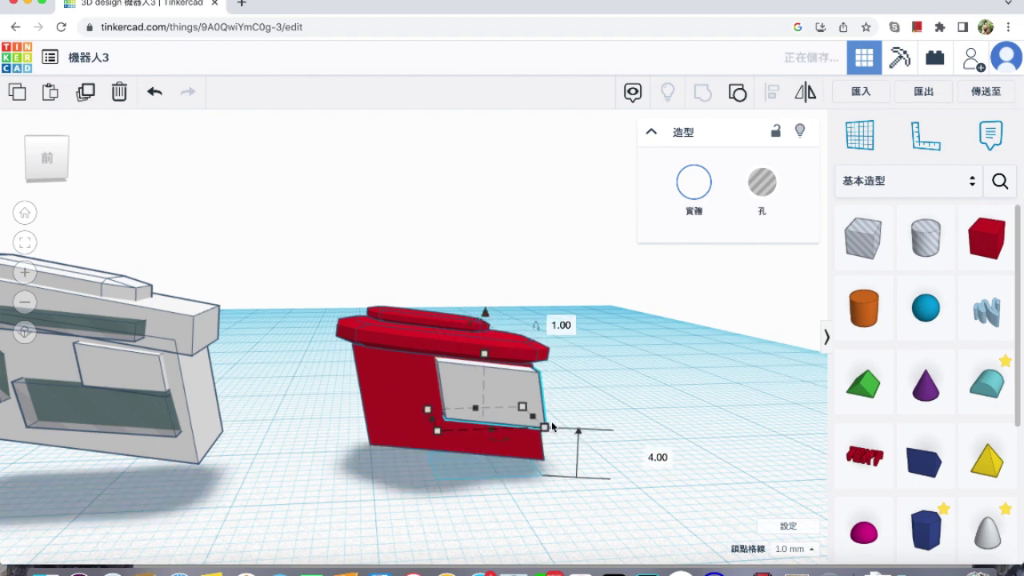
{"action": "left_click_drag", "start_coordinate": [535, 418], "coordinate": [528, 429]}
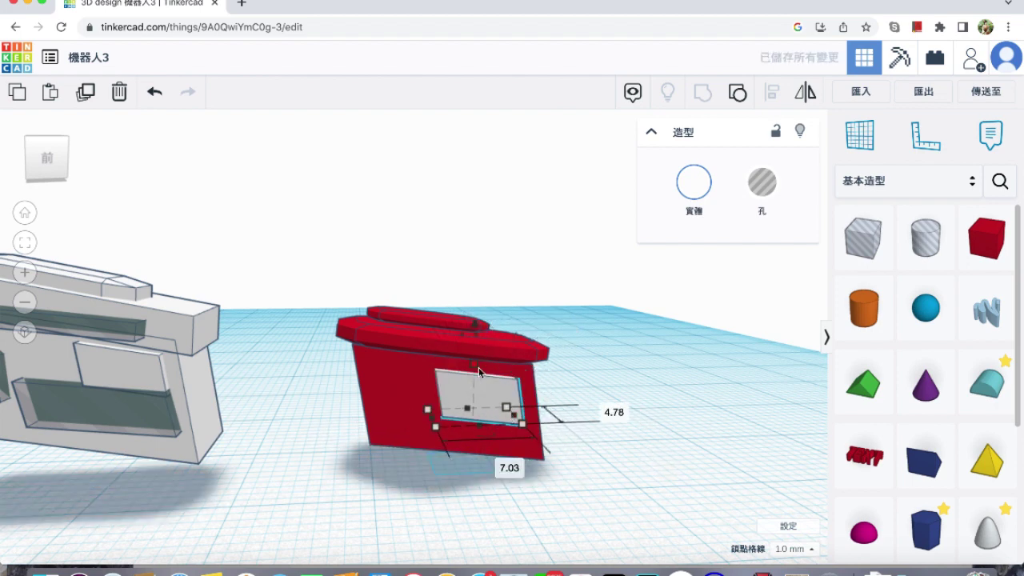
{"action": "left_click_drag", "start_coordinate": [478, 324], "coordinate": [479, 323]}
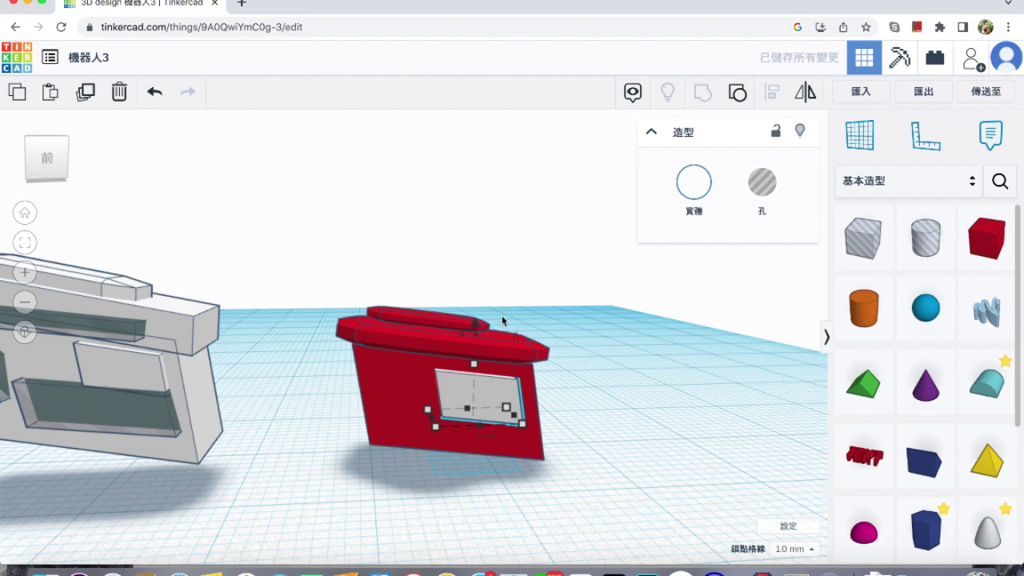
Set the white panel's height to 3 mm and raise it to 6 mm above the workplane.
{"action": "left_click", "coordinate": [568, 367]}
{"action": "right_click_drag", "start_coordinate": [590, 380], "coordinate": [494, 414]}
{"action": "left_click", "coordinate": [494, 414]}
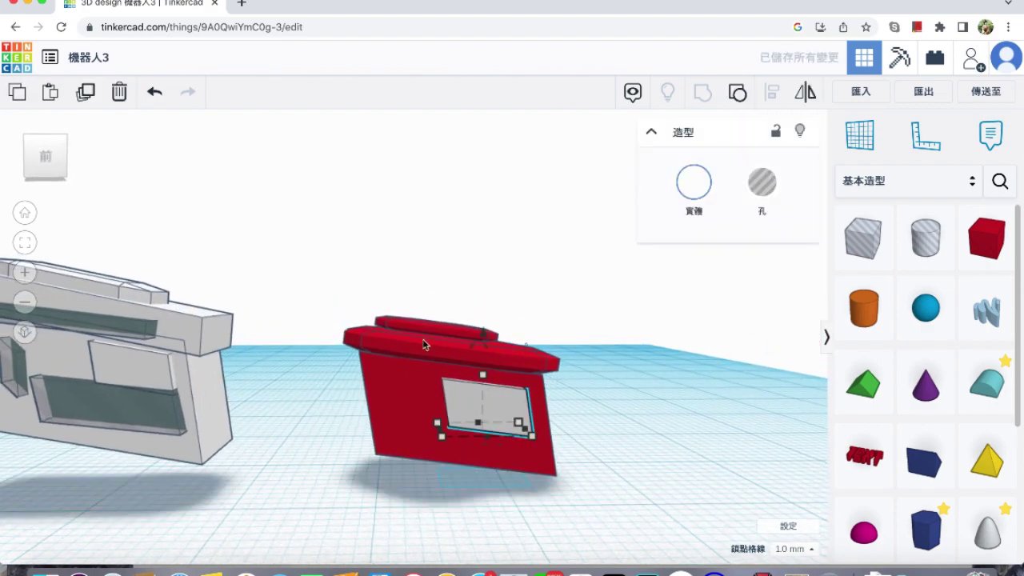
{"action": "left_click_drag", "start_coordinate": [488, 381], "coordinate": [483, 392]}
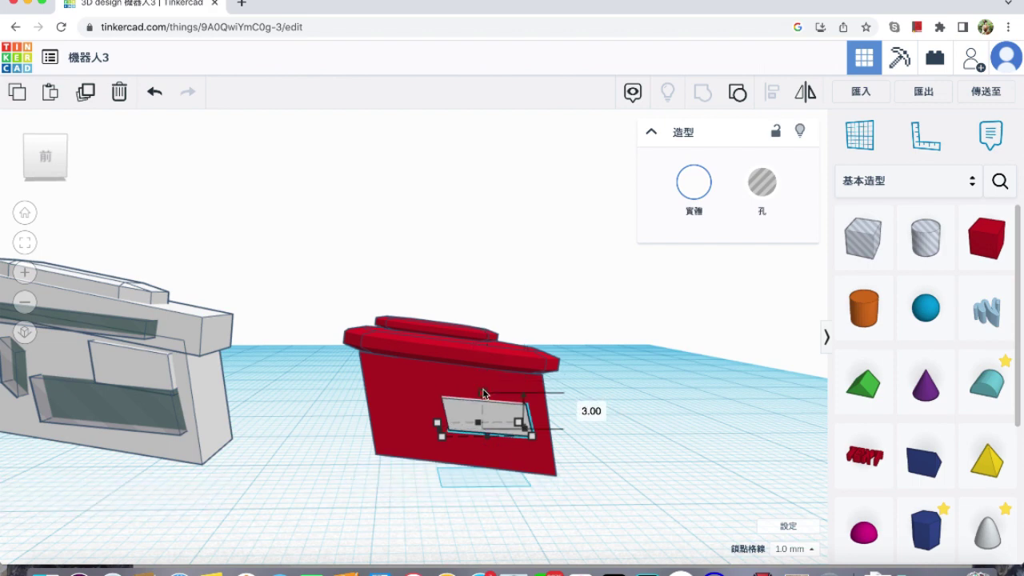
{"action": "left_click_drag", "start_coordinate": [484, 354], "coordinate": [488, 330]}
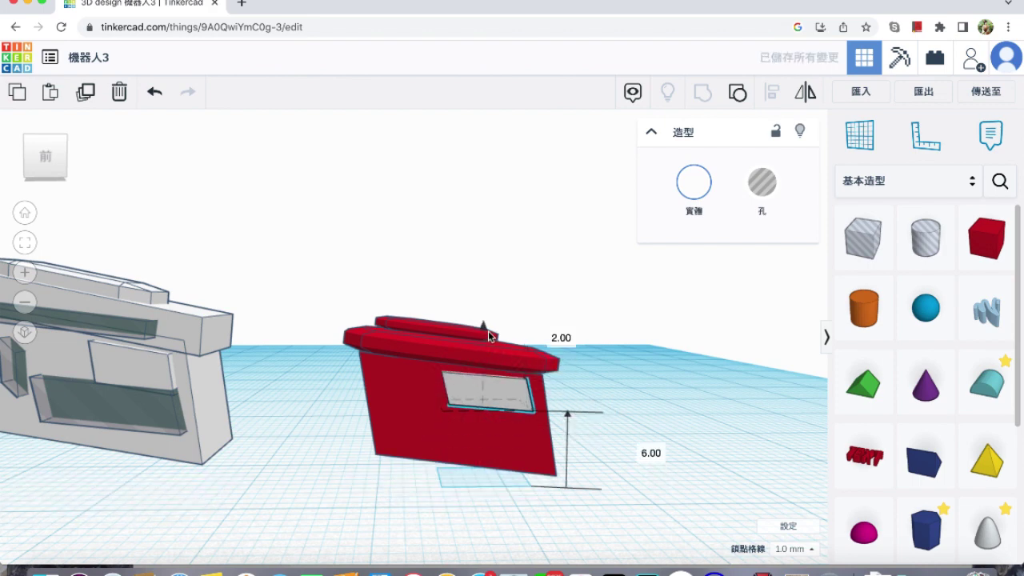
Duplicate the white panel and lower the copy by 3 mm, directly beneath the original.
{"action": "left_click", "coordinate": [492, 398]}
{"action": "left_click", "coordinate": [491, 398]}
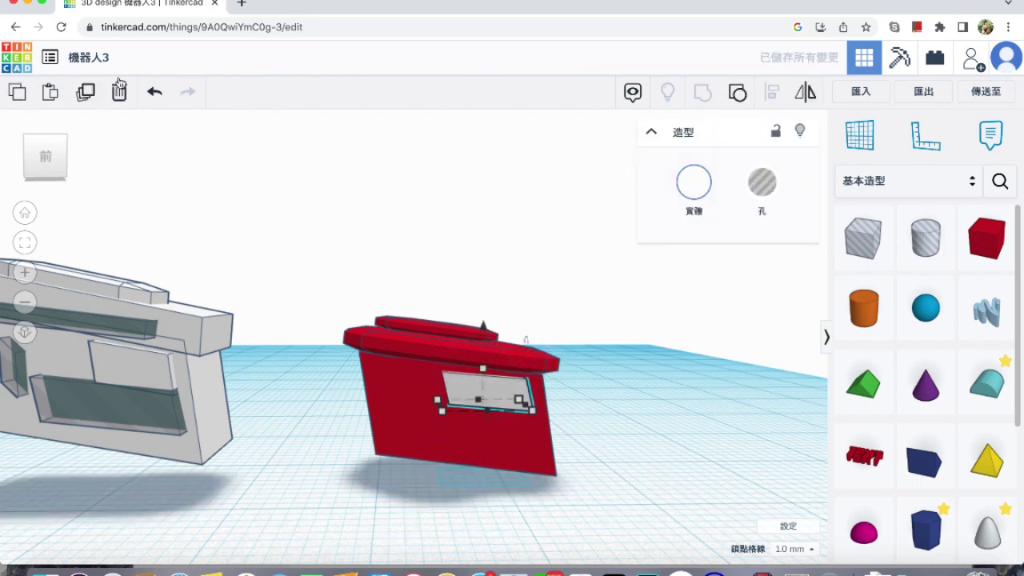
{"action": "left_click_drag", "start_coordinate": [483, 327], "coordinate": [484, 359], "text": "alt"}
{"action": "key", "text": "ctrl+Up"}
{"action": "key", "text": "ctrl+Down"}
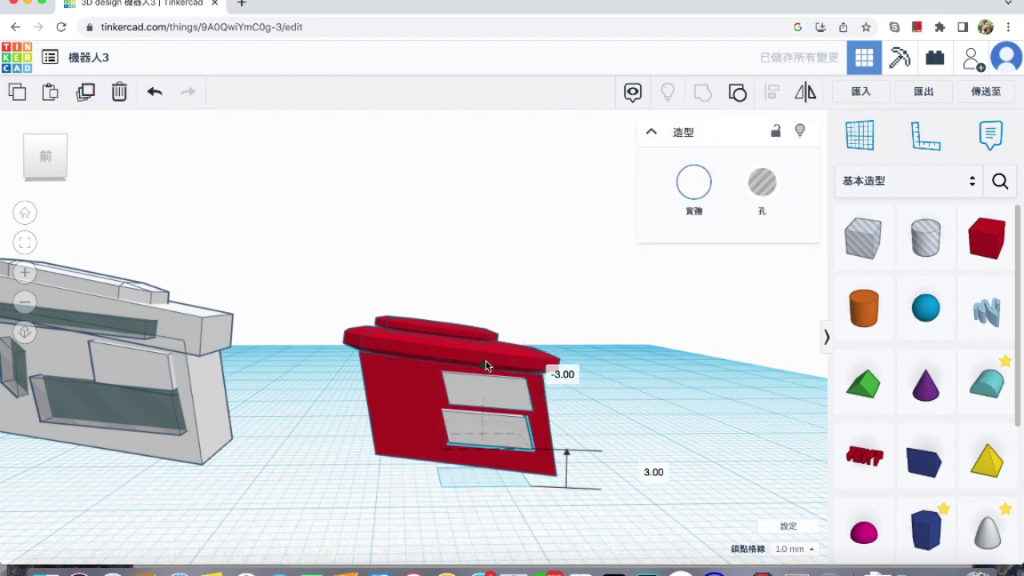
Extend the lower white panel leftward to about 9.03 mm wide and set its height to 4 mm.
{"action": "left_click_drag", "start_coordinate": [437, 434], "coordinate": [407, 441]}
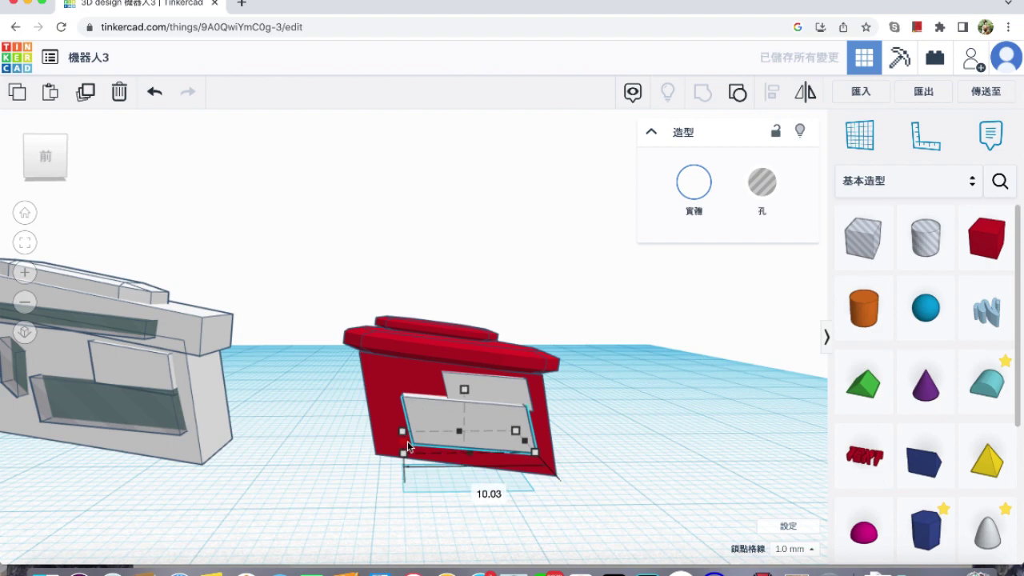
{"action": "mouse_move", "coordinate": [407, 440]}
{"action": "right_mouse_down"}
{"action": "mouse_move", "coordinate": [713, 451]}
{"action": "mouse_move", "coordinate": [679, 482]}
{"action": "mouse_move", "coordinate": [525, 475]}
{"action": "mouse_move", "coordinate": [389, 434]}
{"action": "mouse_move", "coordinate": [424, 443]}
{"action": "mouse_move", "coordinate": [407, 450]}
{"action": "right_mouse_up"}
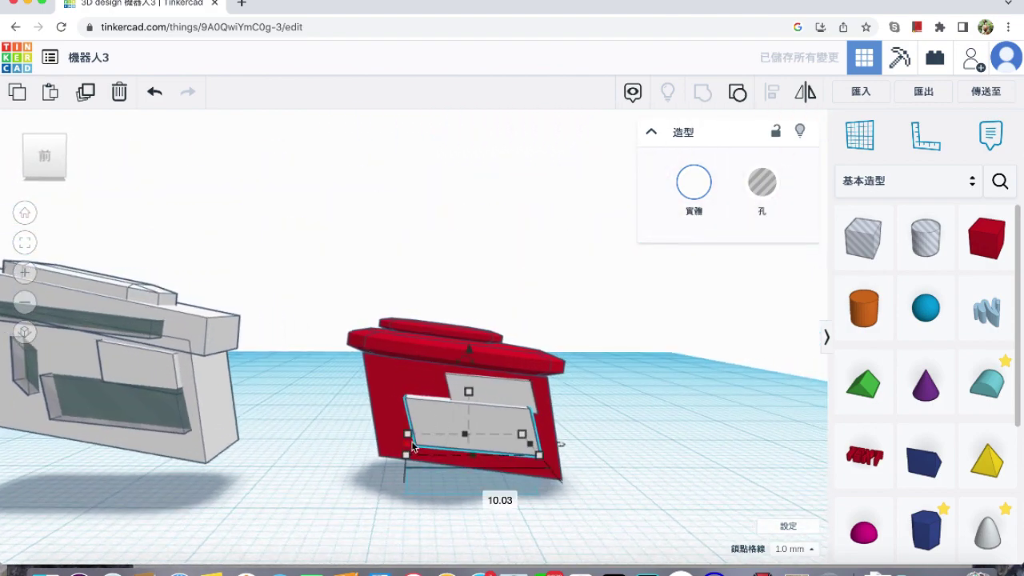
{"action": "left_click_drag", "start_coordinate": [408, 449], "coordinate": [421, 453]}
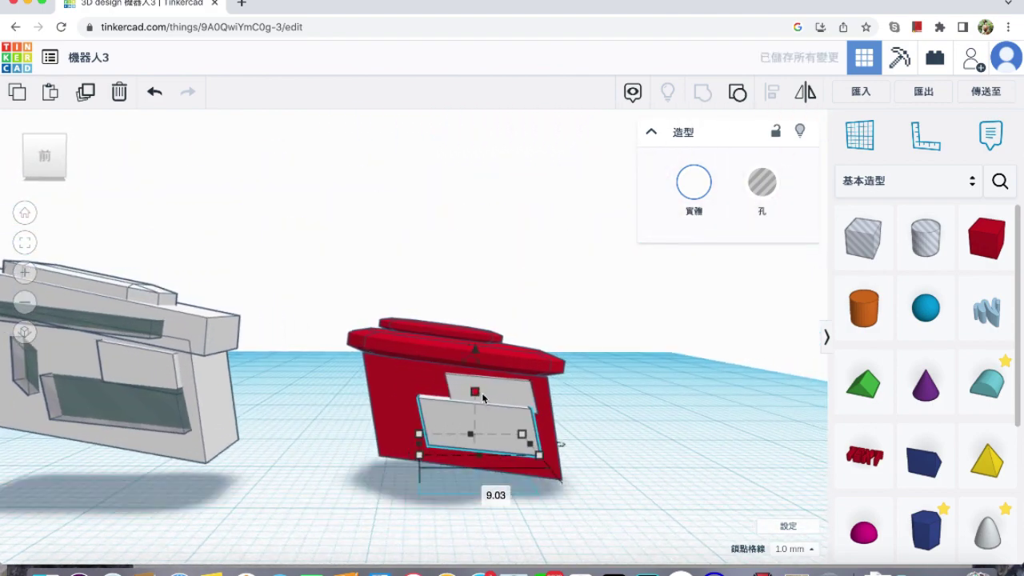
{"action": "mouse_move", "coordinate": [477, 395]}
{"action": "left_mouse_down"}
{"action": "mouse_move", "coordinate": [477, 407]}
{"action": "mouse_move", "coordinate": [476, 397]}
{"action": "left_mouse_up"}
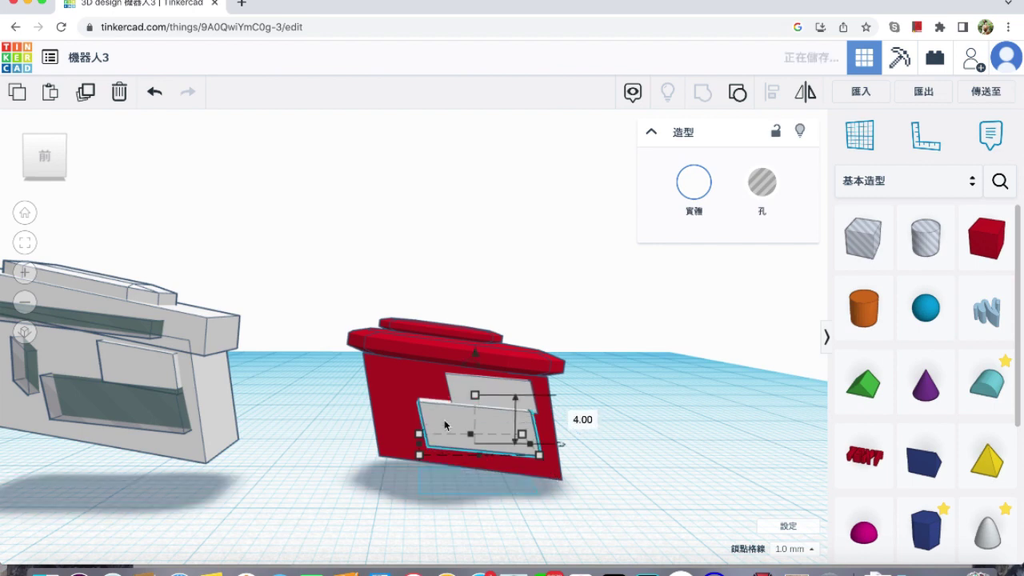
Duplicate the lower white panel, narrow the copy to a small upright strip and raise it to the left of the upper panel.
{"action": "left_click", "coordinate": [84, 91]}
{"action": "key", "text": "ctrl+z"}
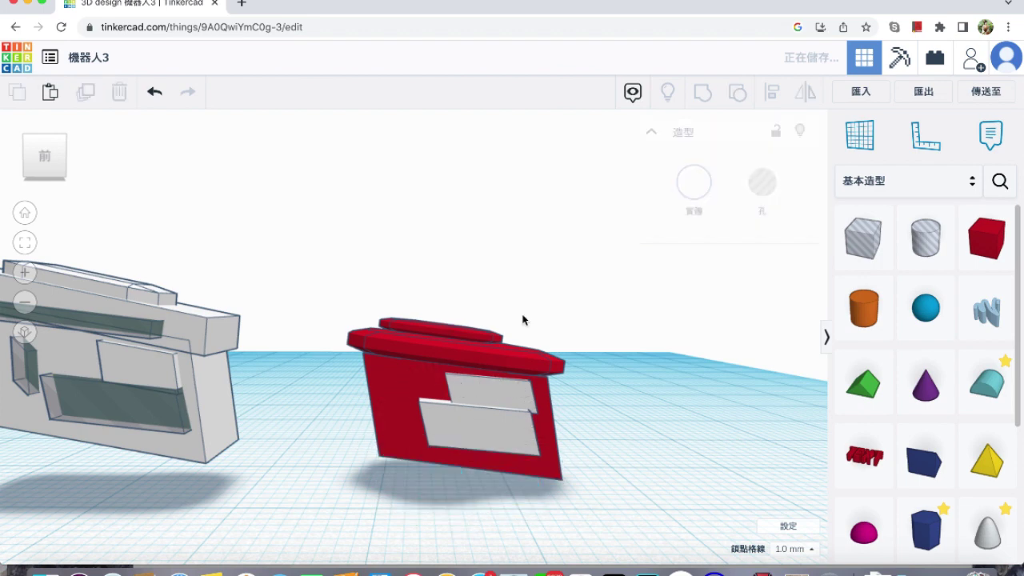
{"action": "left_click", "coordinate": [480, 434]}
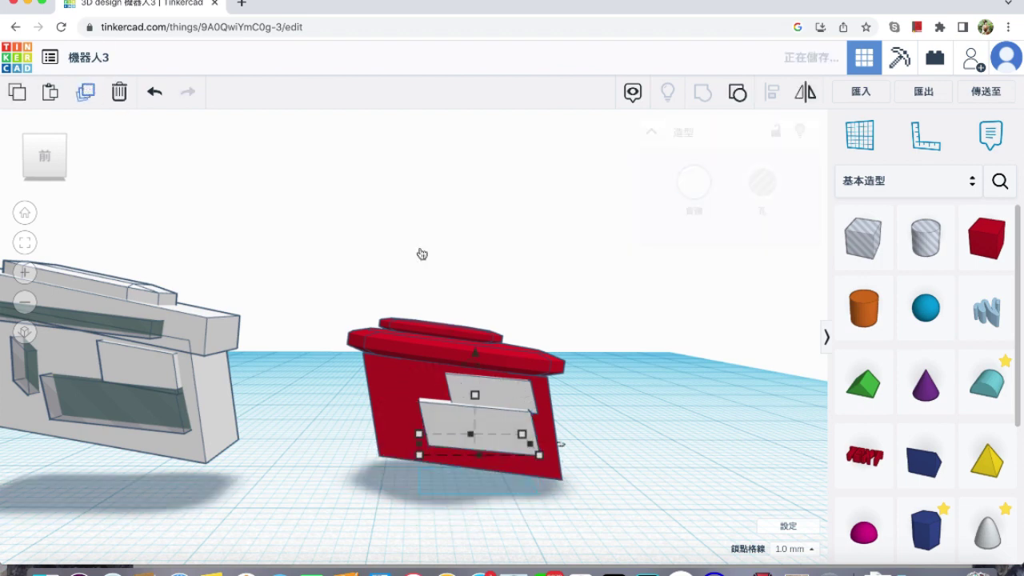
{"action": "left_click_drag", "start_coordinate": [530, 442], "coordinate": [408, 430]}
{"action": "left_click_drag", "start_coordinate": [408, 360], "coordinate": [412, 328]}
{"action": "key", "text": "Right"}
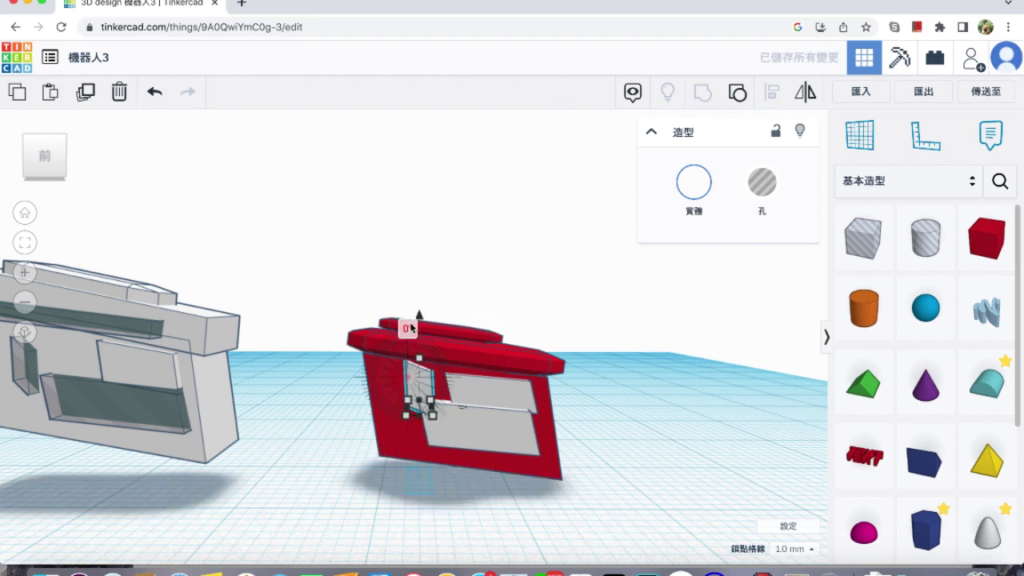
Turn the narrow strip and the lower white panel into holes.
{"action": "left_click", "coordinate": [329, 383]}
{"action": "left_click", "coordinate": [418, 394]}
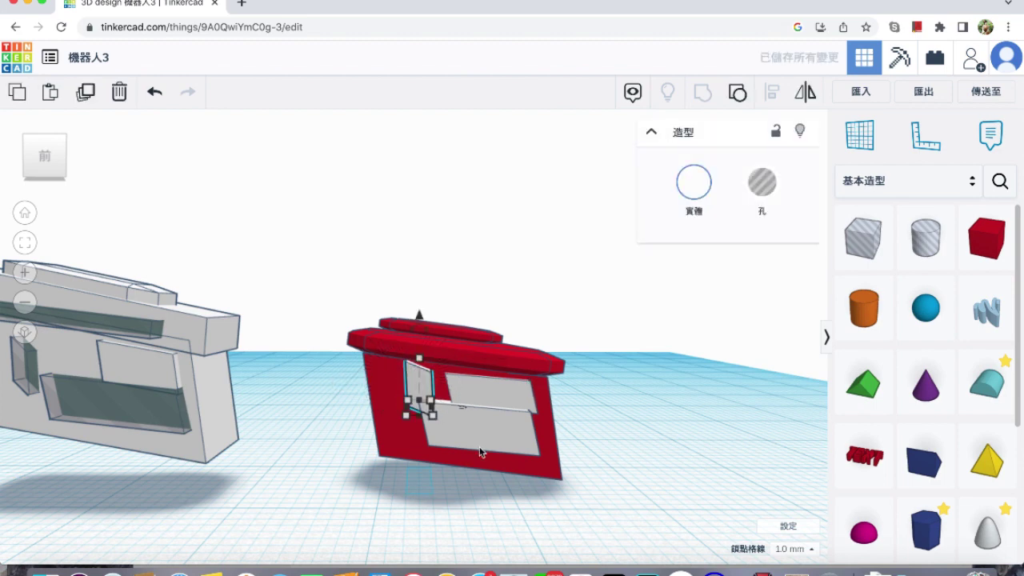
{"action": "left_click", "coordinate": [482, 447], "text": "shift"}
{"action": "left_click", "coordinate": [762, 183]}
{"action": "left_click", "coordinate": [631, 453]}
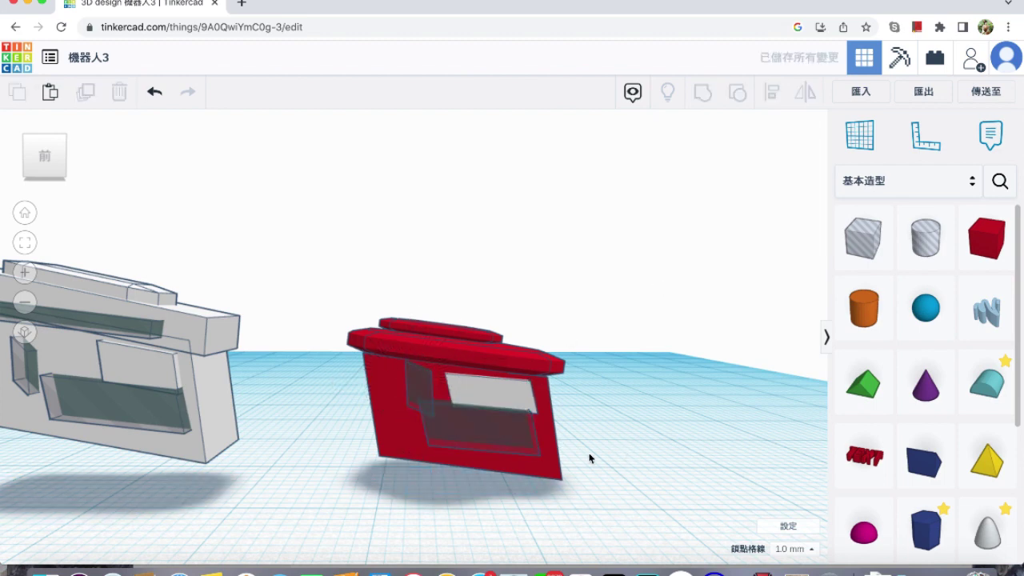
{"action": "left_click", "coordinate": [384, 396]}
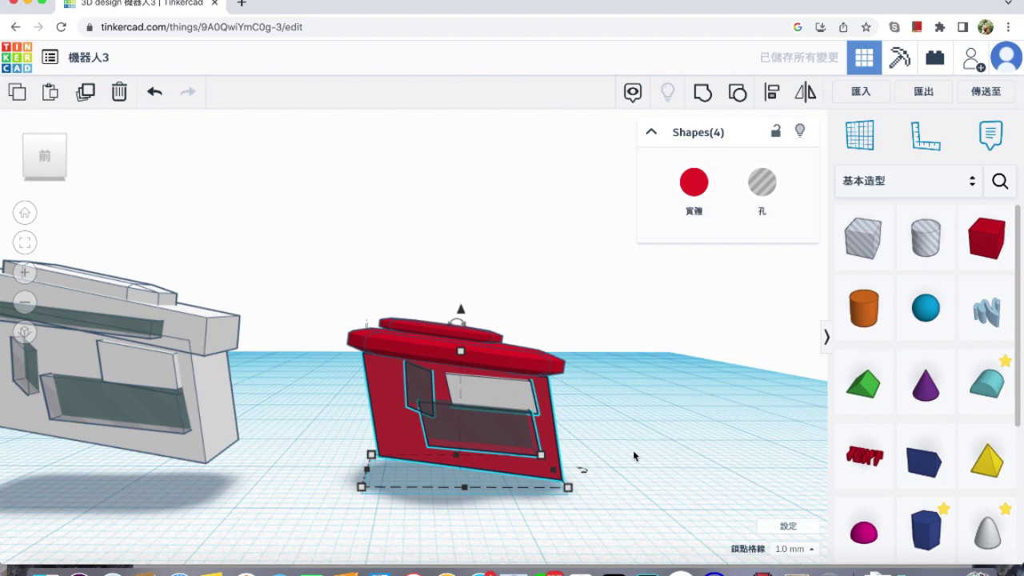
{"action": "left_click", "coordinate": [602, 470]}
{"action": "left_click_drag", "start_coordinate": [434, 439], "coordinate": [430, 438]}
{"action": "left_click", "coordinate": [424, 385], "text": "shift"}
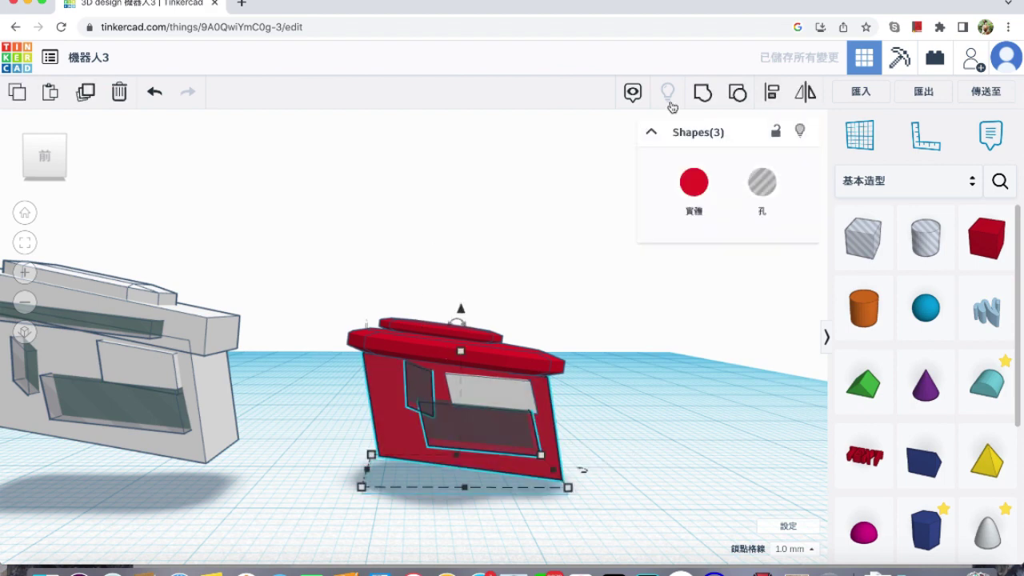
{"action": "left_click", "coordinate": [760, 184]}
{"action": "key", "text": "super+z"}
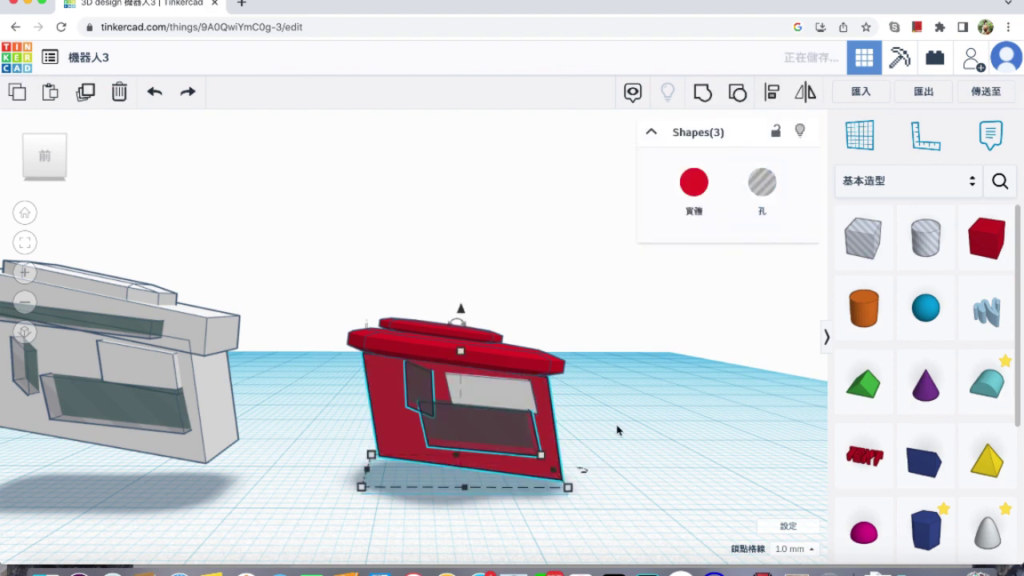
Group the slanted red block with the strip and lower panel holes to cut a stepped recess into its front.
{"action": "left_click", "coordinate": [619, 430]}
{"action": "left_click", "coordinate": [430, 442]}
{"action": "left_click", "coordinate": [418, 387], "text": "shift"}
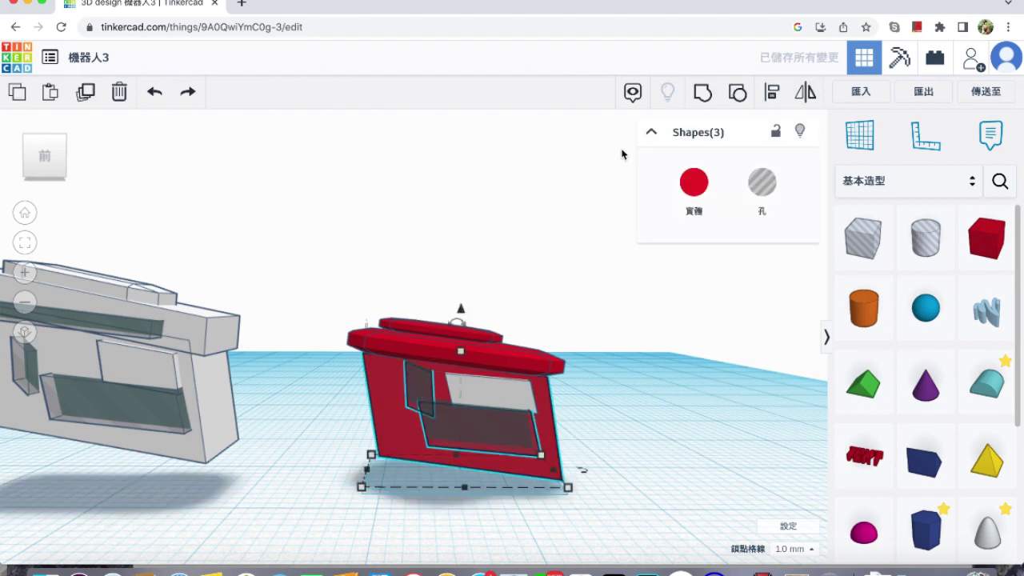
{"action": "left_click", "coordinate": [703, 98]}
{"action": "left_click", "coordinate": [613, 411]}
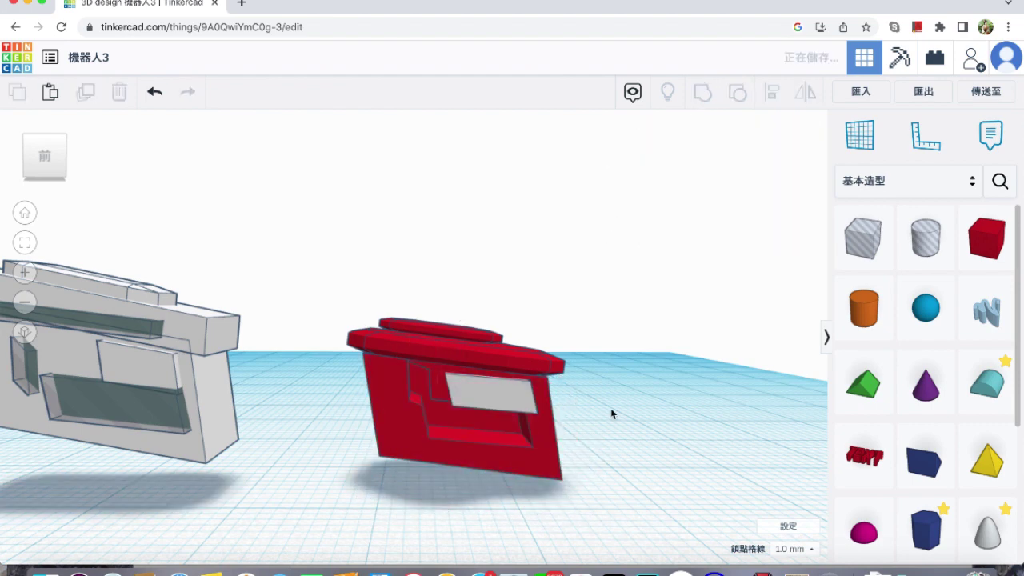
{"action": "right_click_drag", "start_coordinate": [596, 409], "coordinate": [592, 405]}
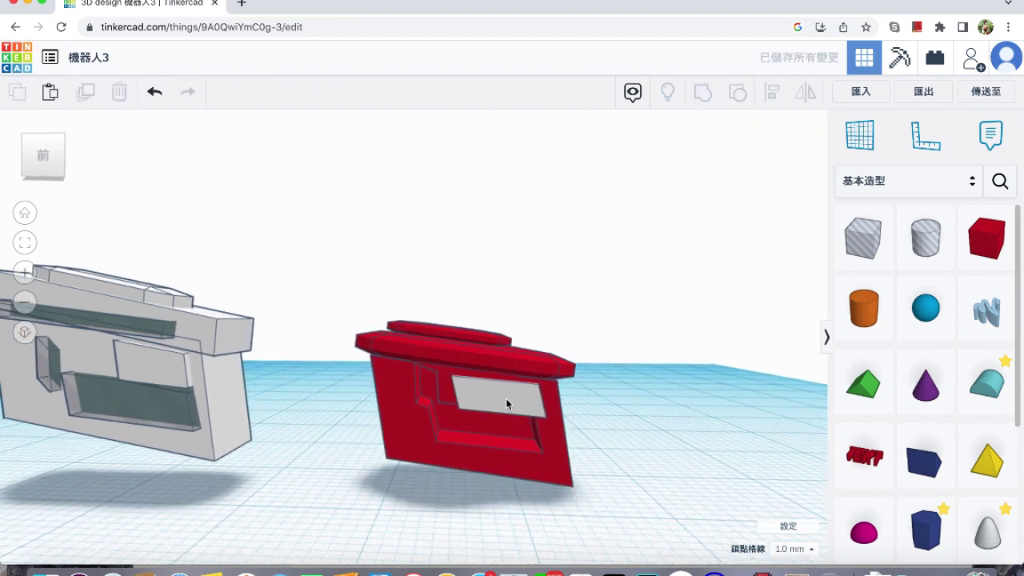
Recolour all four pieces of the red shoulder armour white.
{"action": "left_click_drag", "start_coordinate": [545, 316], "coordinate": [372, 455]}
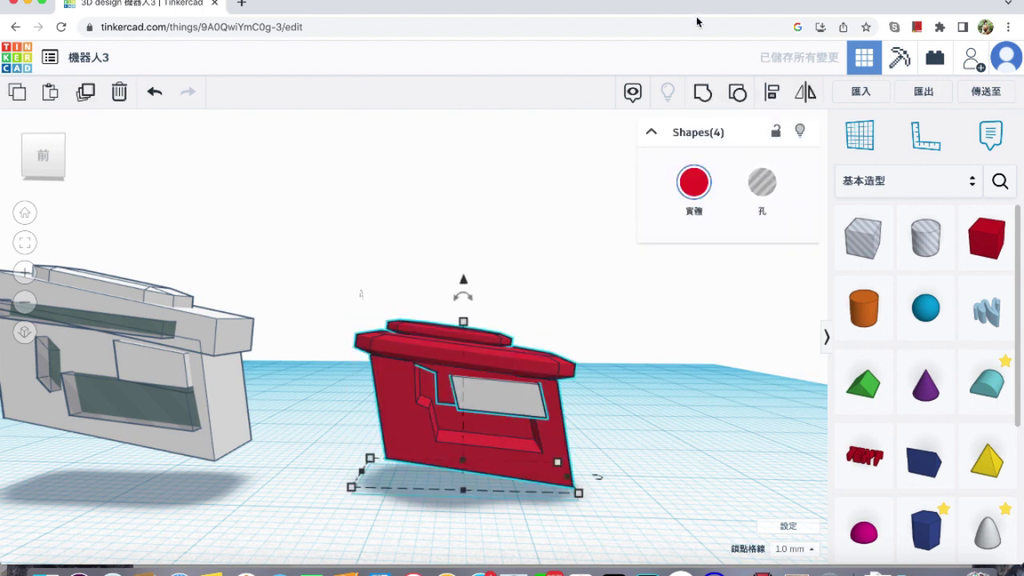
{"action": "left_click", "coordinate": [693, 182]}
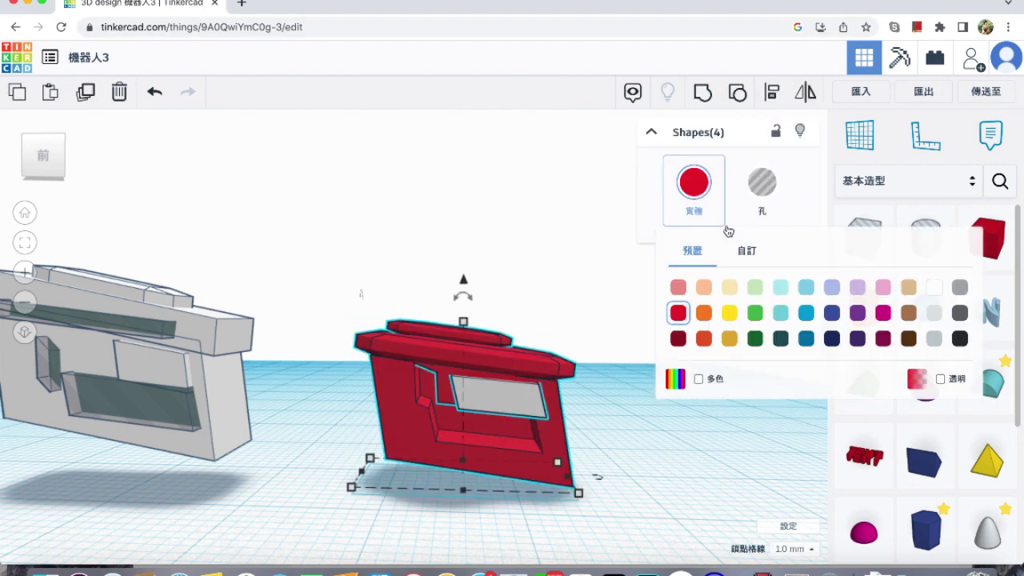
{"action": "left_click", "coordinate": [935, 286]}
{"action": "left_click", "coordinate": [539, 299]}
Duplicate the small upper cap and lower the copy onto the front edge of the larger cap.
{"action": "right_click_drag", "start_coordinate": [563, 323], "coordinate": [502, 324]}
{"action": "right_click_drag", "start_coordinate": [467, 329], "coordinate": [590, 315]}
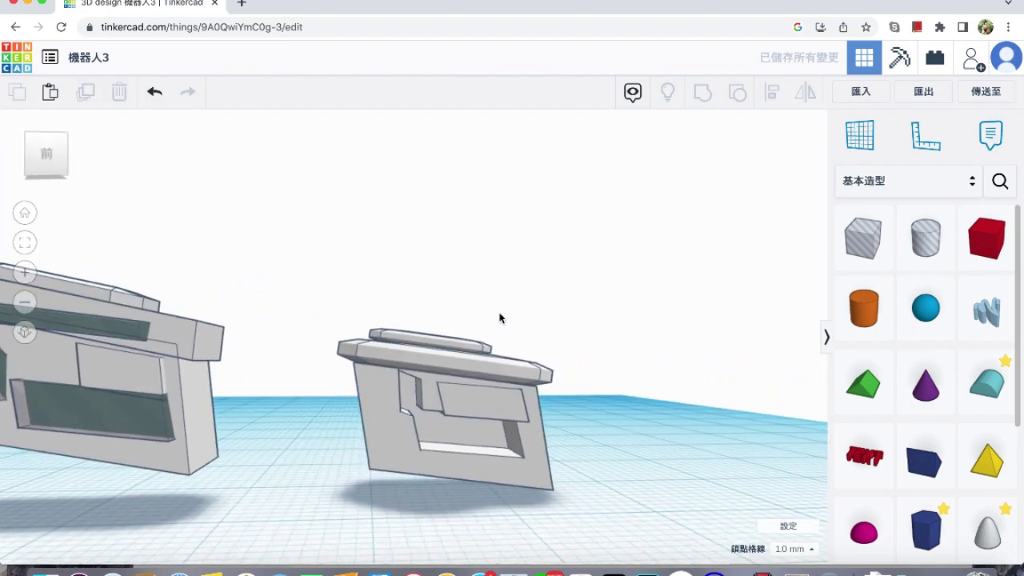
{"action": "scroll", "coordinate": [416, 348], "scroll_direction": "up", "scroll_amount": 5}
{"action": "left_click", "coordinate": [407, 316]}
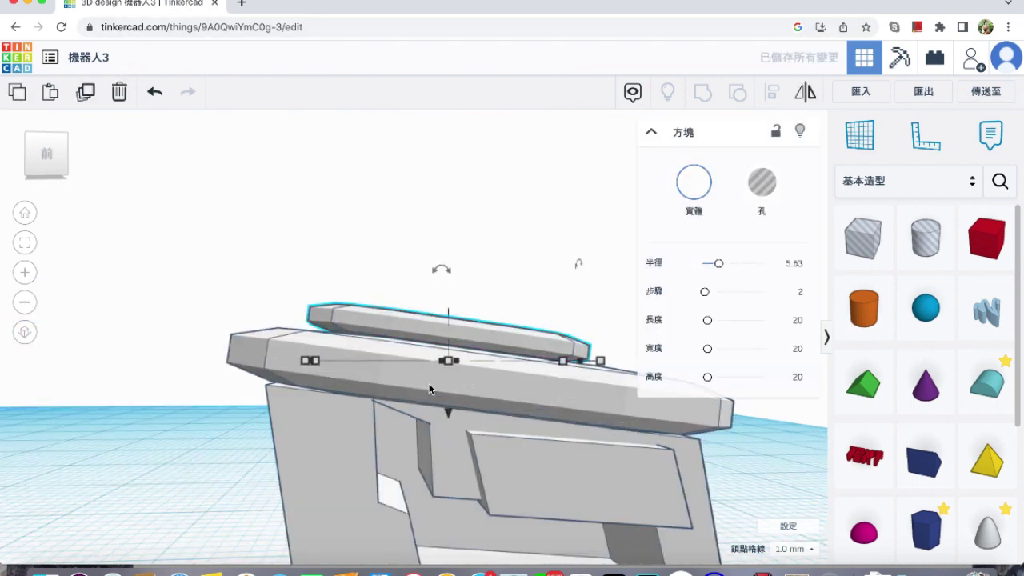
{"action": "left_click_drag", "start_coordinate": [448, 413], "coordinate": [450, 445]}
{"action": "key", "text": "shift+Down"}
{"action": "right_click_drag", "start_coordinate": [440, 385], "coordinate": [319, 424]}
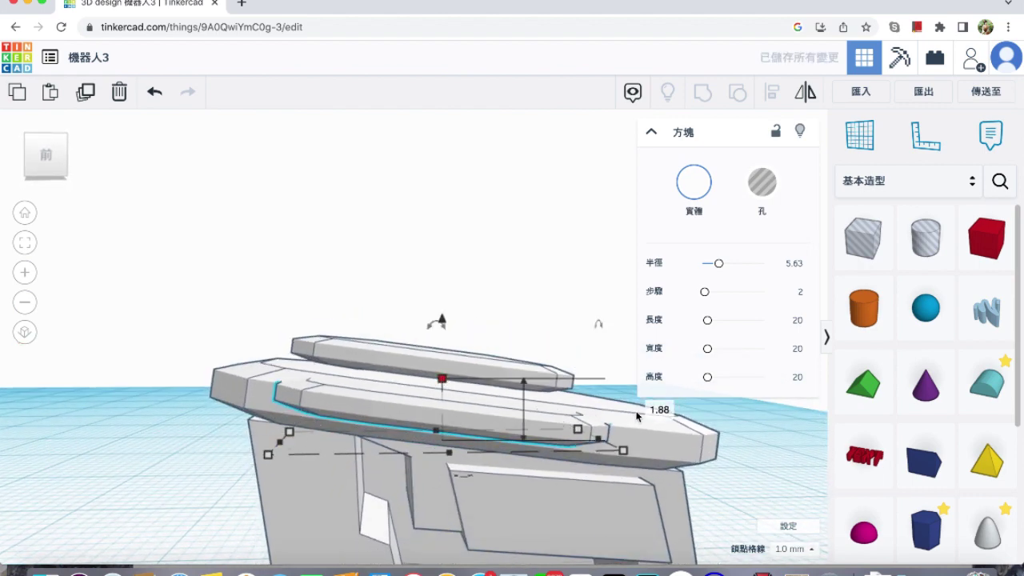
Reduce the height of the lowered cap copy to 1 mm.
{"action": "left_click", "coordinate": [658, 410]}
{"action": "key", "text": "BackSpace"}
{"action": "type", "text": "1."}
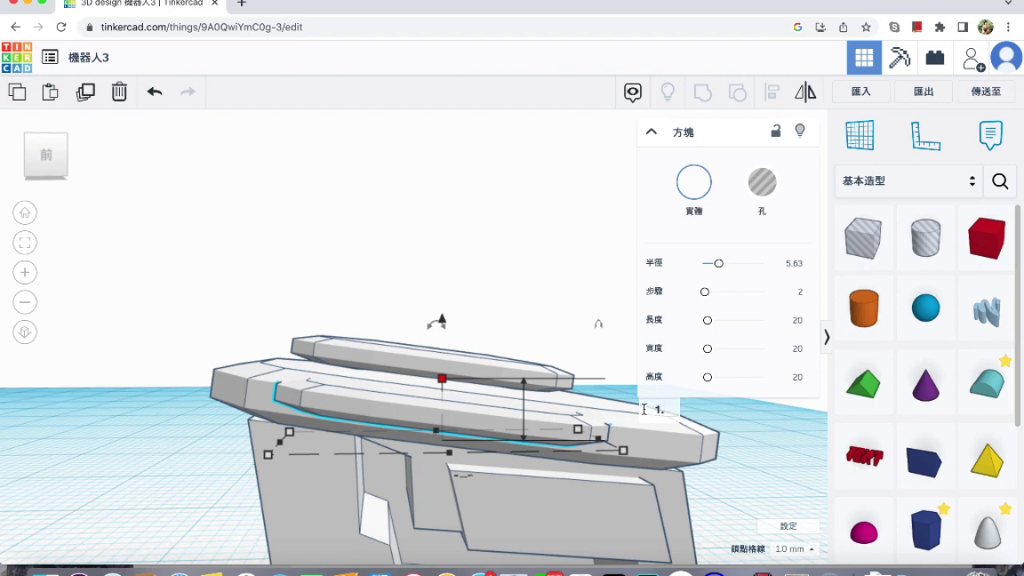
{"action": "type", "text": "5"}
{"action": "key", "text": "Return"}
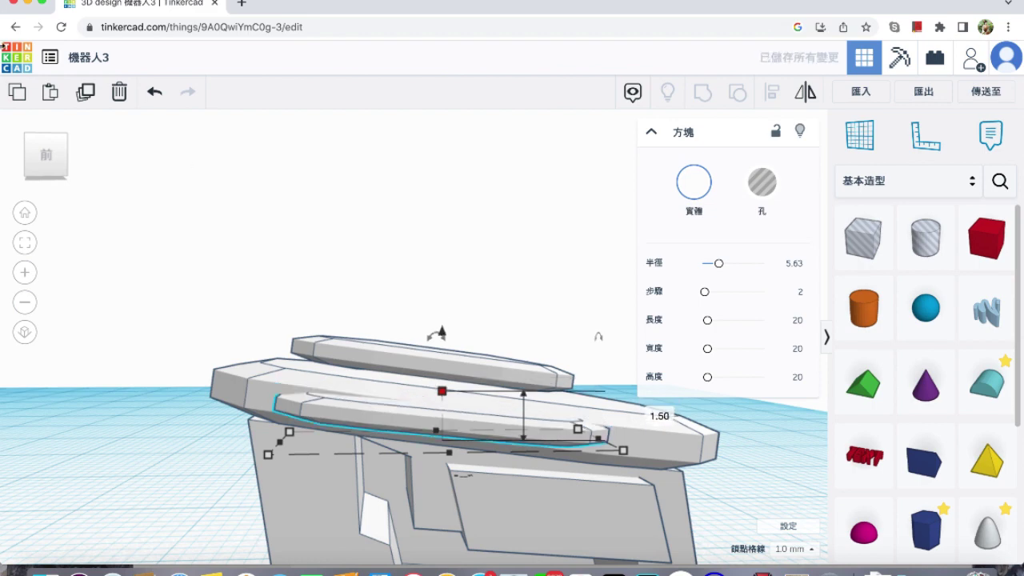
{"action": "left_click", "coordinate": [660, 415]}
{"action": "type", "text": "1"}
{"action": "key", "text": "Return"}
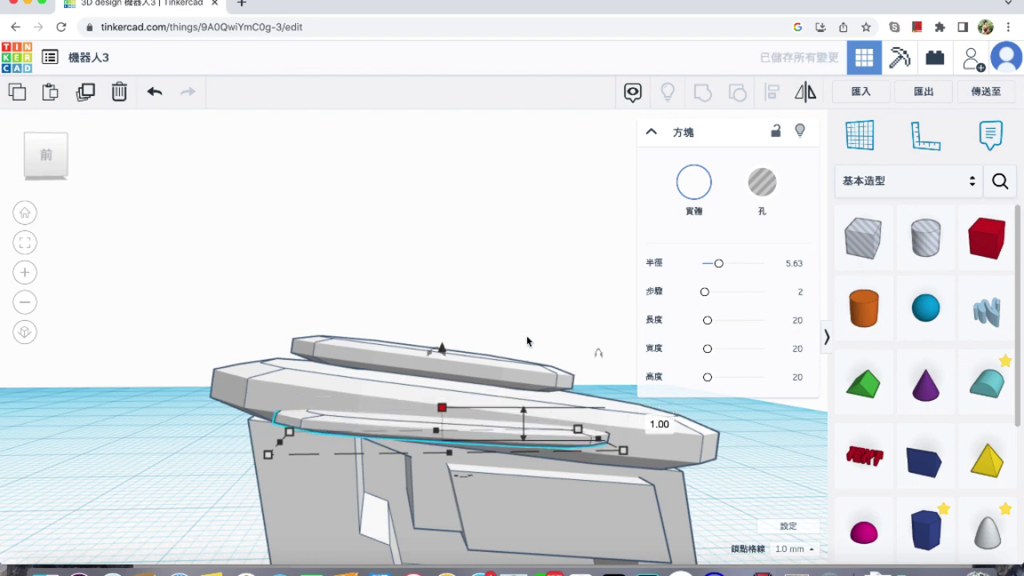
Tilt the thin cap copy by -5° to follow the slope of the larger cap.
{"action": "left_click_drag", "start_coordinate": [429, 357], "coordinate": [432, 183]}
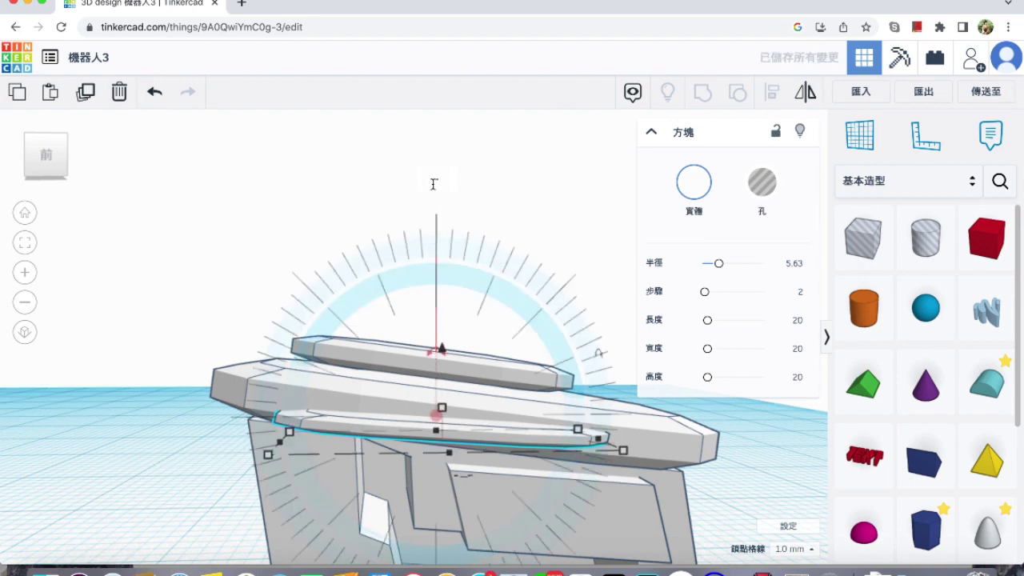
{"action": "left_click_drag", "start_coordinate": [432, 183], "coordinate": [436, 186]}
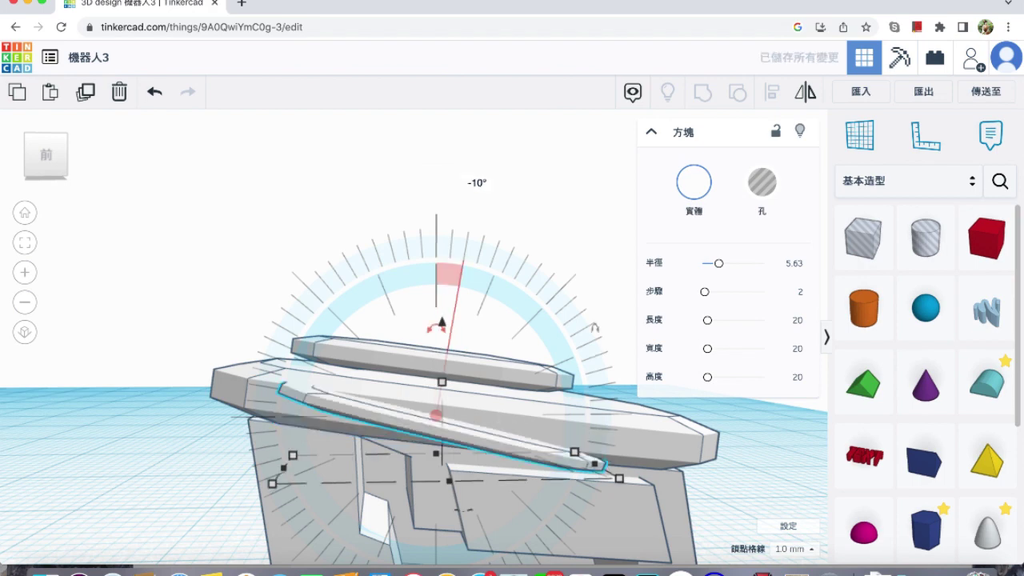
{"action": "left_click", "coordinate": [477, 183]}
{"action": "key", "text": "Return"}
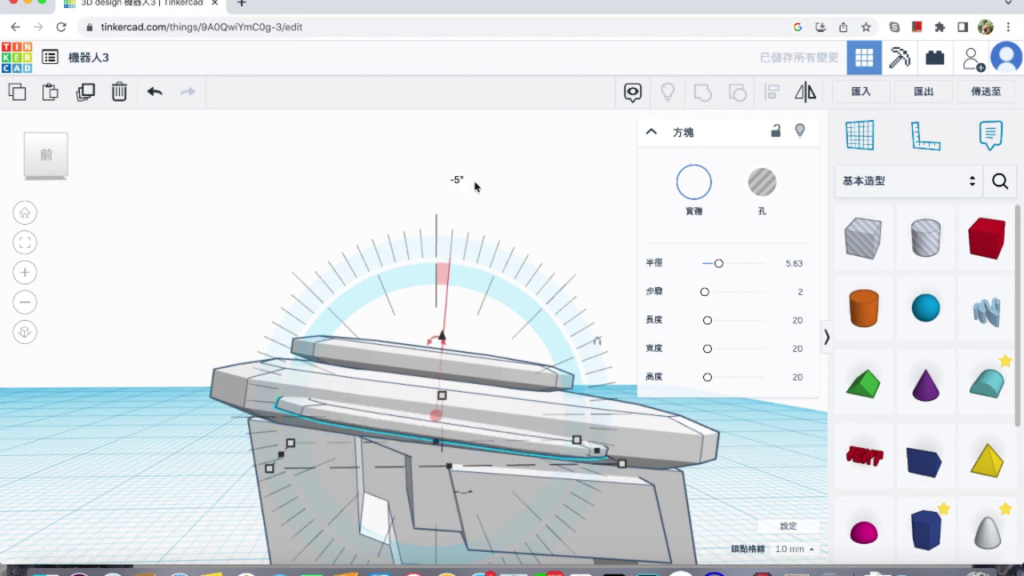
{"action": "left_click", "coordinate": [389, 204]}
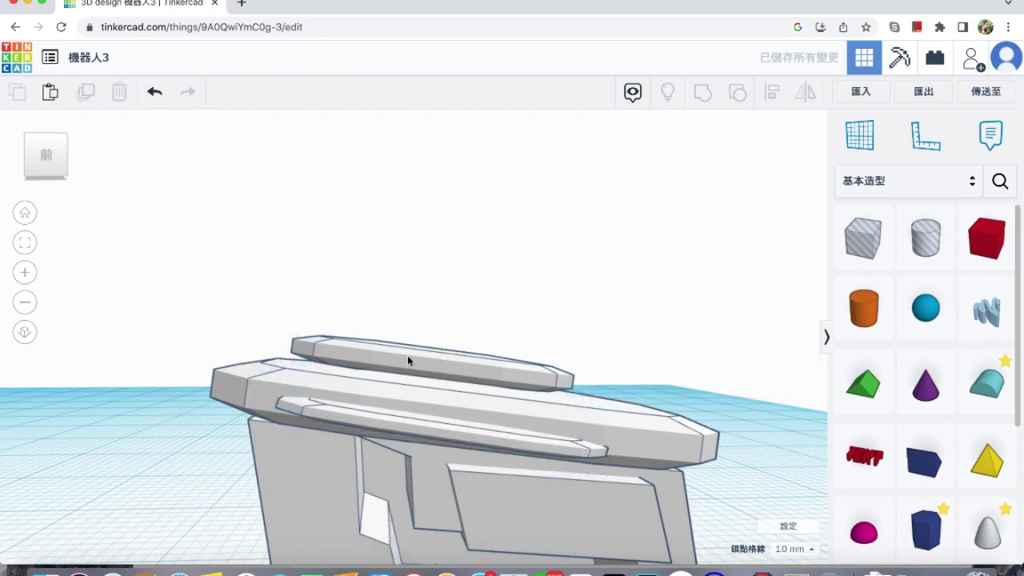
{"action": "left_click", "coordinate": [397, 430]}
{"action": "left_click", "coordinate": [755, 185]}
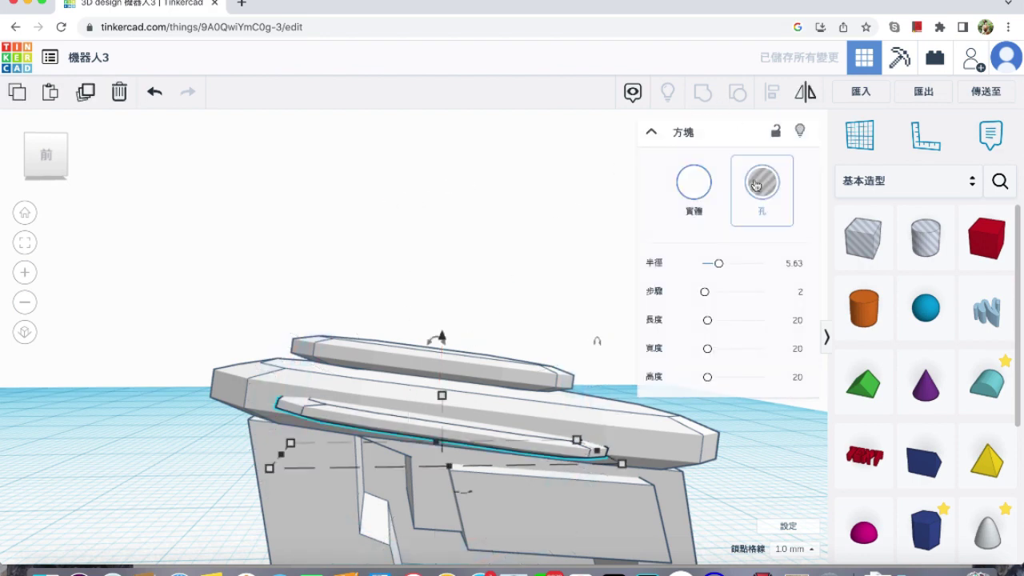
{"action": "left_click", "coordinate": [539, 403], "text": "shift"}
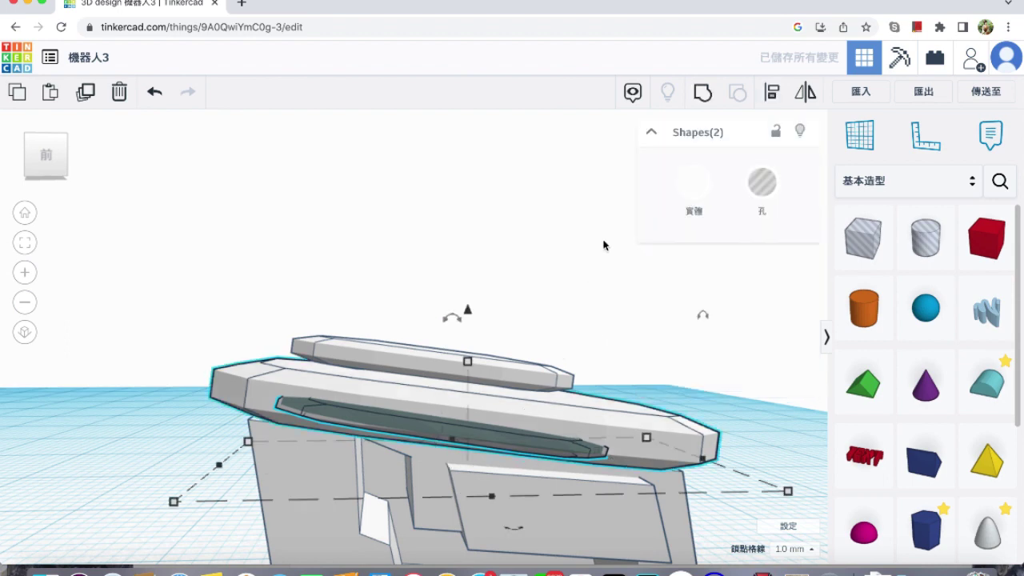
{"action": "left_click", "coordinate": [694, 179]}
{"action": "left_click", "coordinate": [483, 219]}
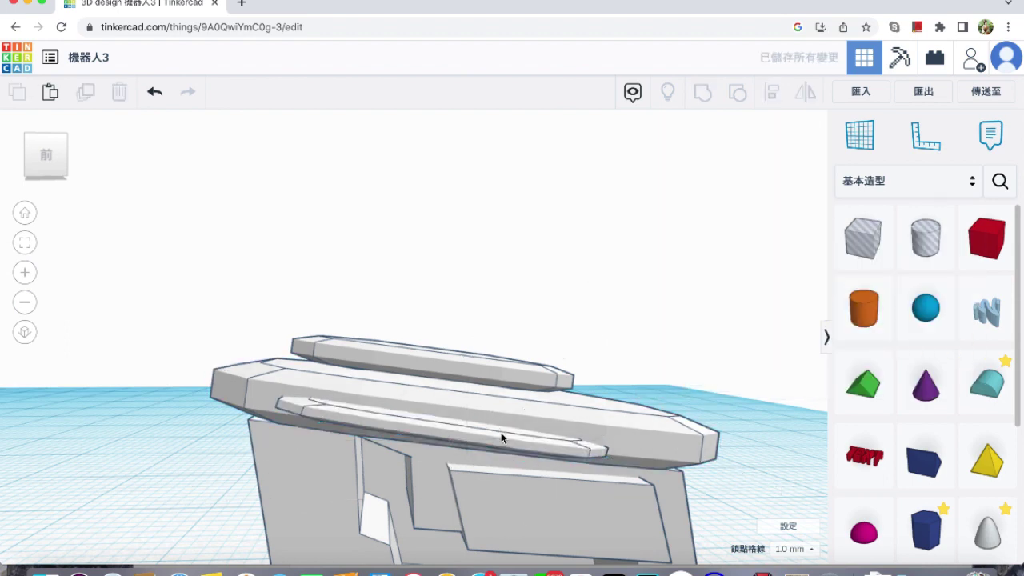
Turn the thin tilted strip into a hole and group it with the larger cap to cut a slot into its front.
{"action": "left_click", "coordinate": [432, 424]}
{"action": "left_click", "coordinate": [762, 183]}
{"action": "left_click", "coordinate": [469, 400], "text": "shift"}
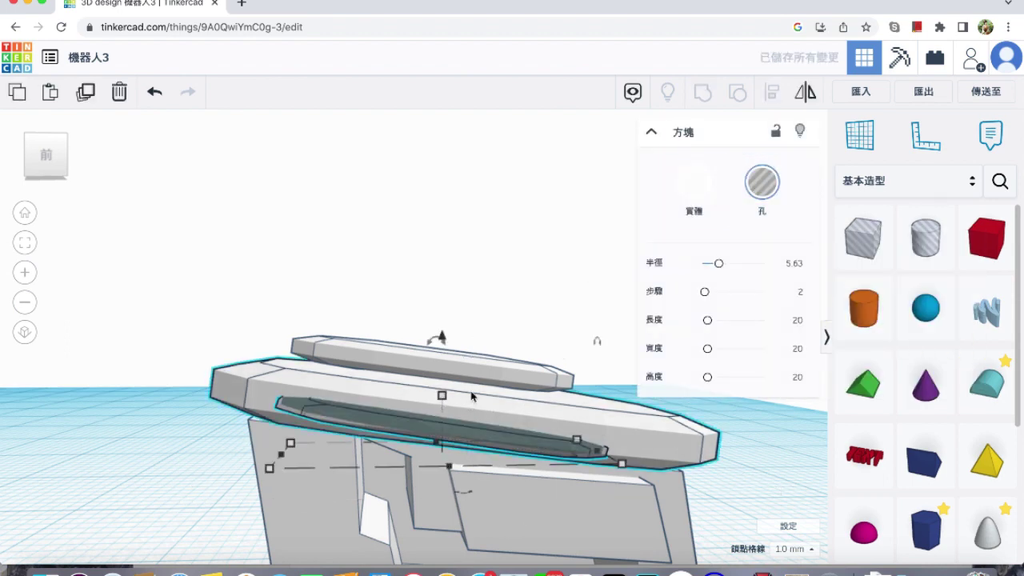
{"action": "left_click", "coordinate": [702, 92]}
{"action": "left_click", "coordinate": [480, 312]}
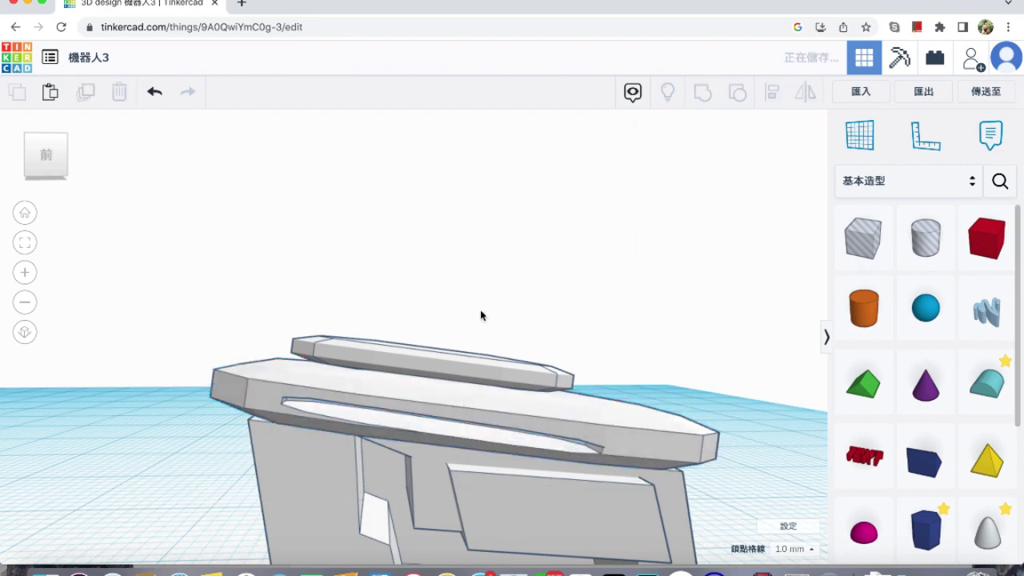
Open the larger cap's group for editing and set the slot hole's height to 1 mm by raising its underside.
{"action": "mouse_move", "coordinate": [509, 363]}
{"action": "right_mouse_down"}
{"action": "mouse_move", "coordinate": [496, 355]}
{"action": "mouse_move", "coordinate": [497, 369]}
{"action": "right_mouse_up"}
{"action": "right_click_drag", "start_coordinate": [411, 392], "coordinate": [409, 401]}
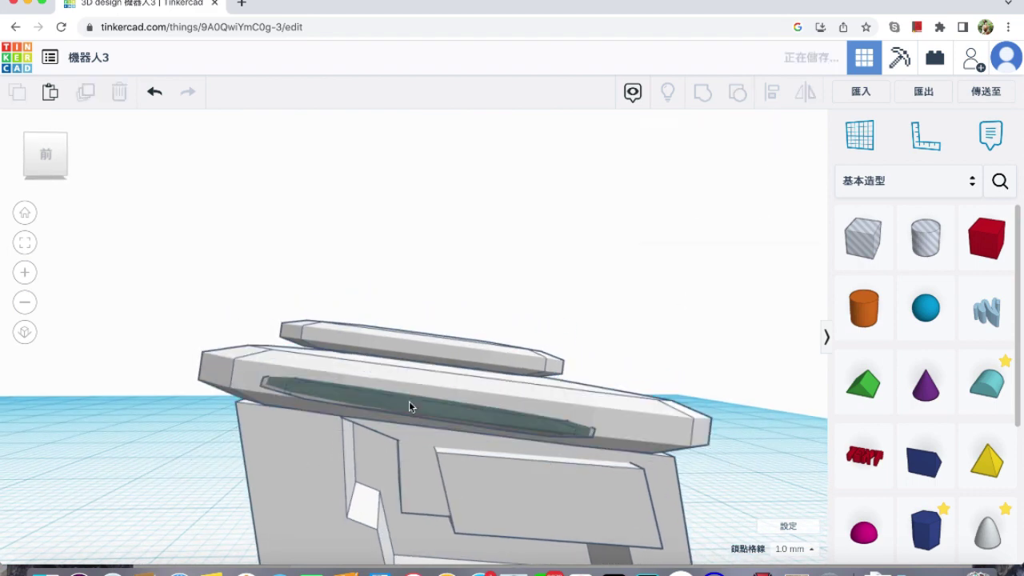
{"action": "left_click", "coordinate": [408, 401]}
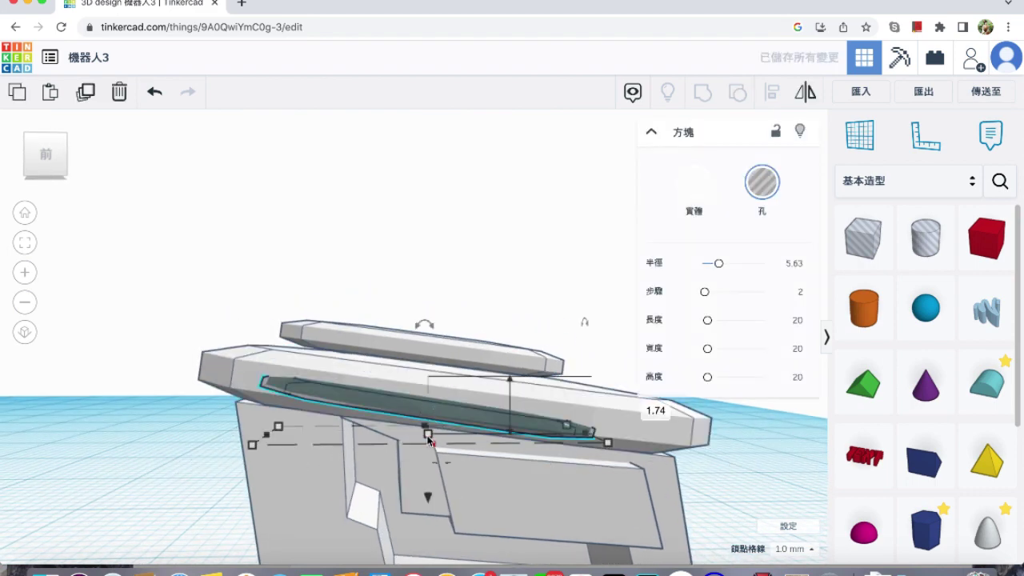
{"action": "left_click_drag", "start_coordinate": [428, 439], "coordinate": [431, 428]}
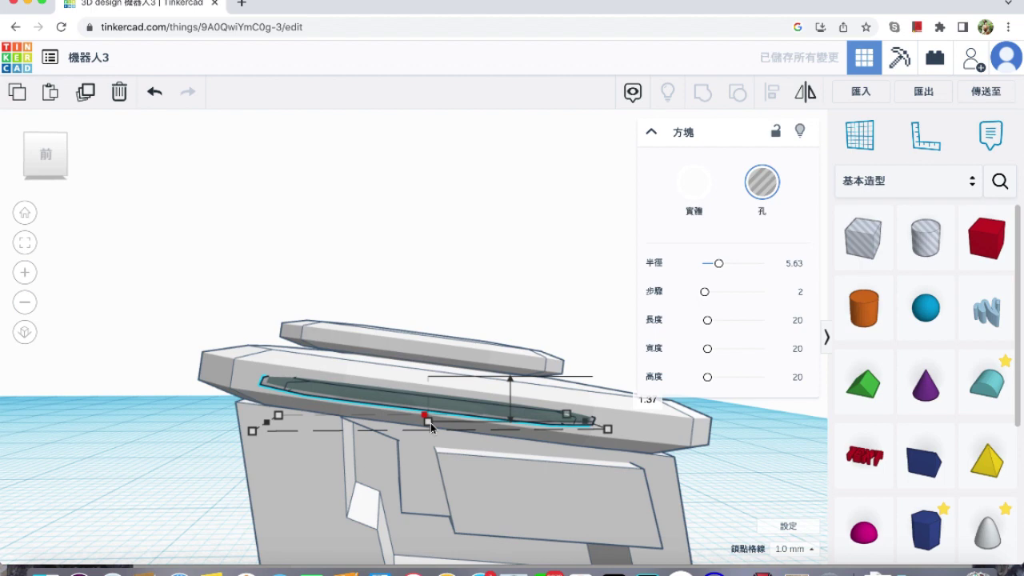
{"action": "left_click", "coordinate": [645, 399]}
{"action": "type", "text": "1"}
{"action": "key", "text": "Return"}
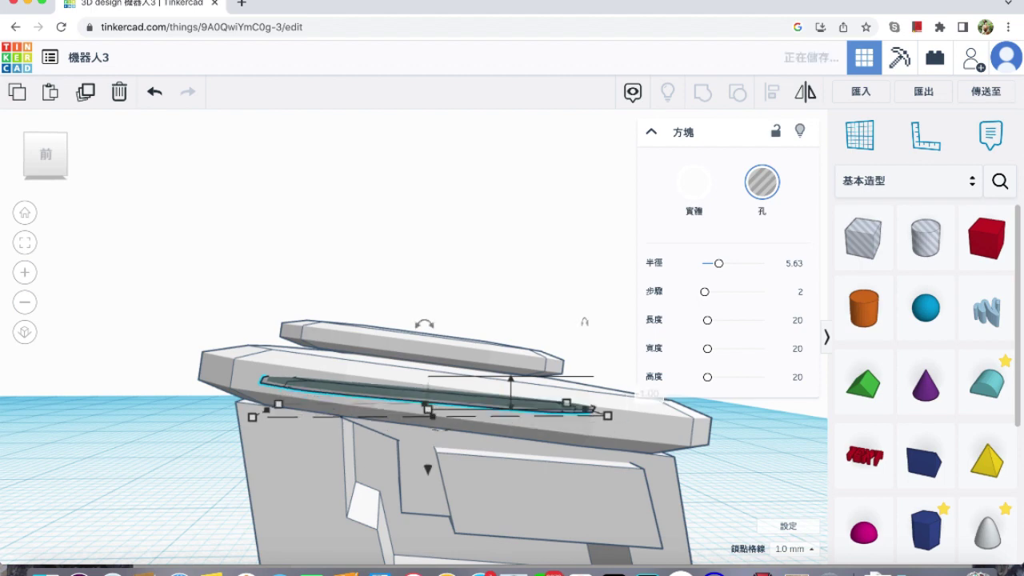
{"action": "left_click", "coordinate": [545, 308]}
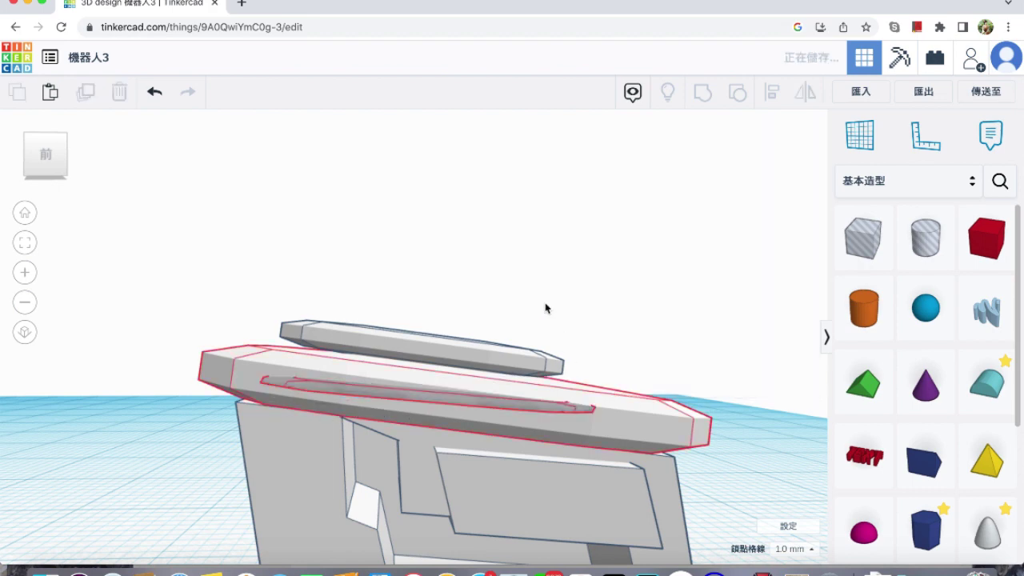
Reopen the cap's group, rotate the slot hole by -2° and close the group to recut the slot.
{"action": "left_click", "coordinate": [470, 404]}
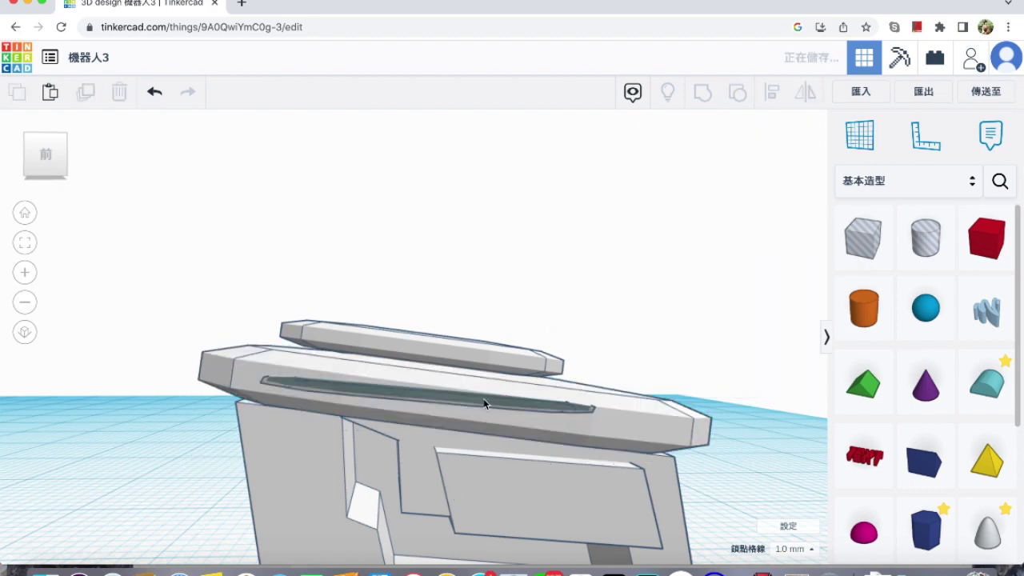
{"action": "left_click", "coordinate": [483, 399]}
{"action": "left_click_drag", "start_coordinate": [431, 328], "coordinate": [442, 331]}
{"action": "left_click", "coordinate": [425, 154]}
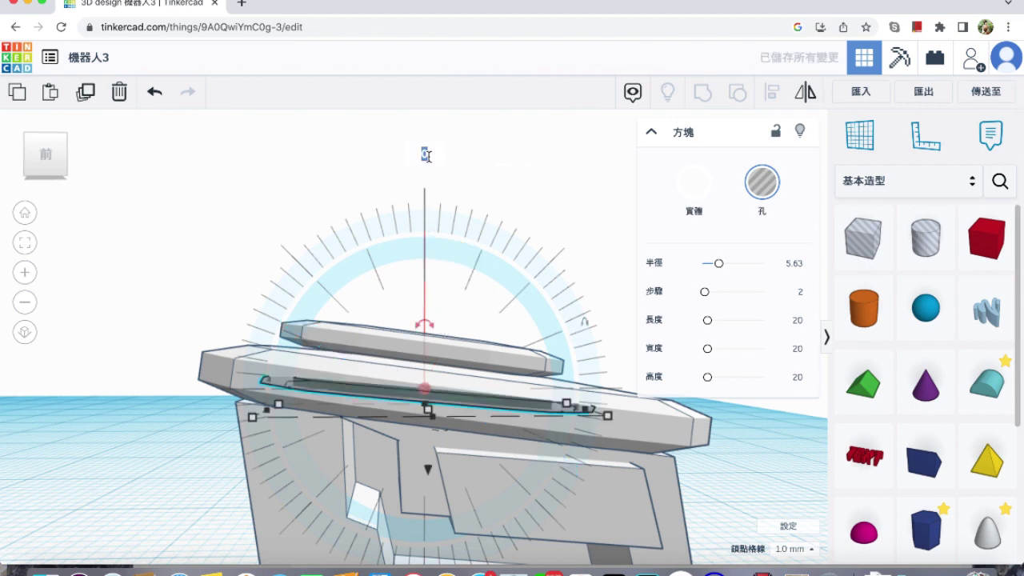
{"action": "key", "text": "Return"}
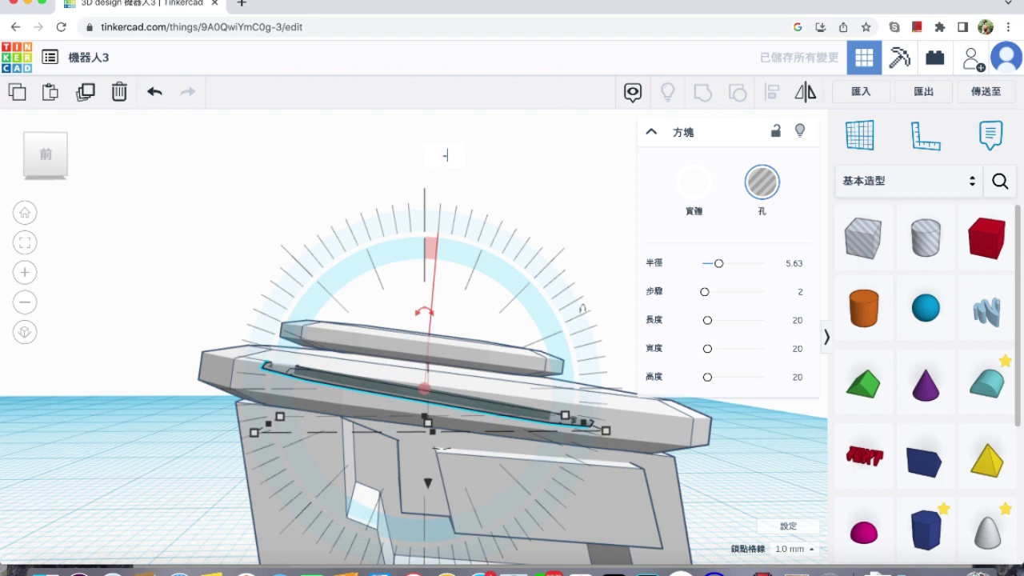
{"action": "key", "text": "Return"}
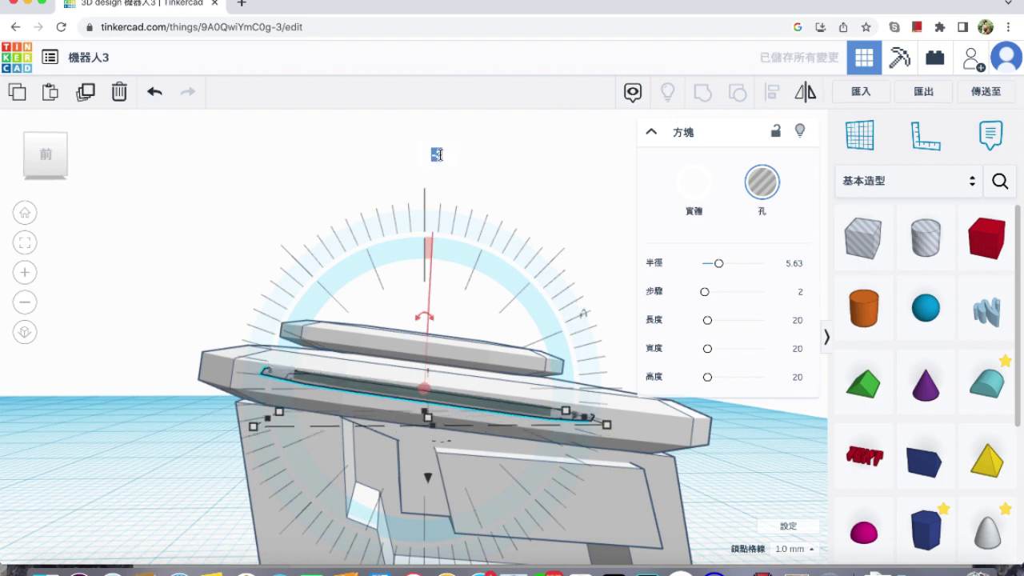
{"action": "key", "text": "Return"}
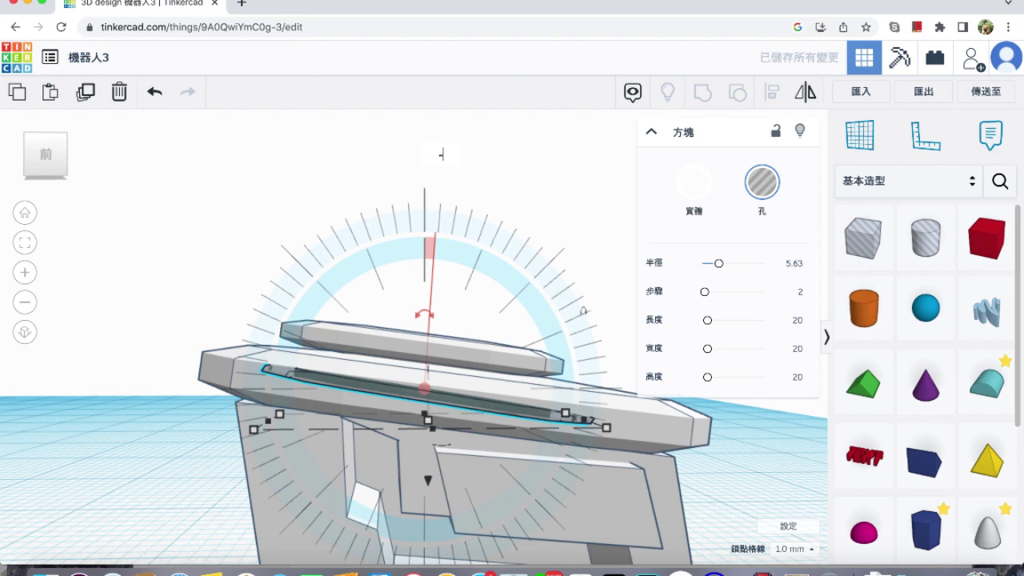
{"action": "key", "text": "Return"}
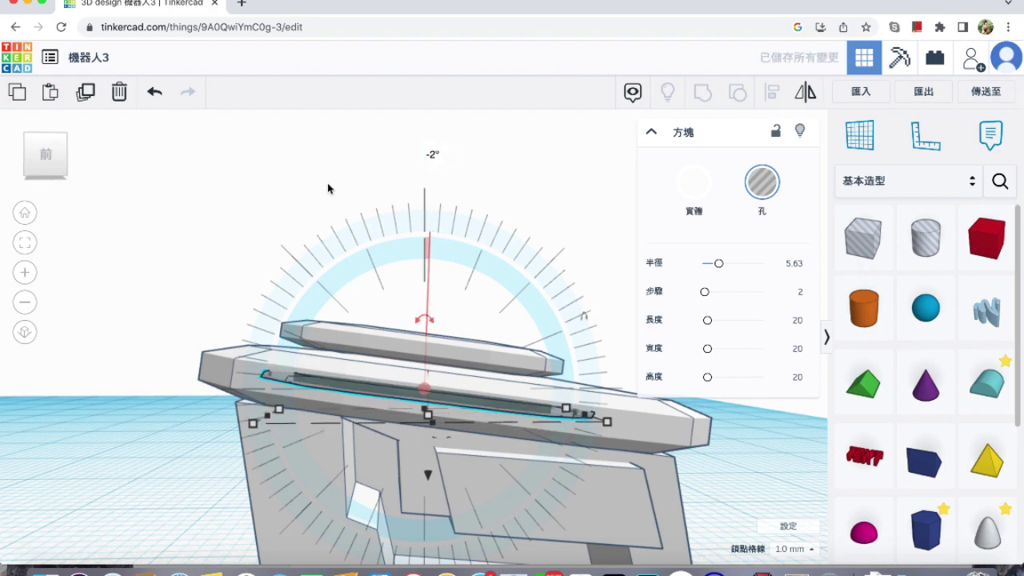
{"action": "left_click", "coordinate": [328, 189]}
Delete the translucent reference model standing beside the finished white shoulder armour.
{"action": "scroll", "coordinate": [431, 336], "scroll_direction": "down", "scroll_amount": 4}
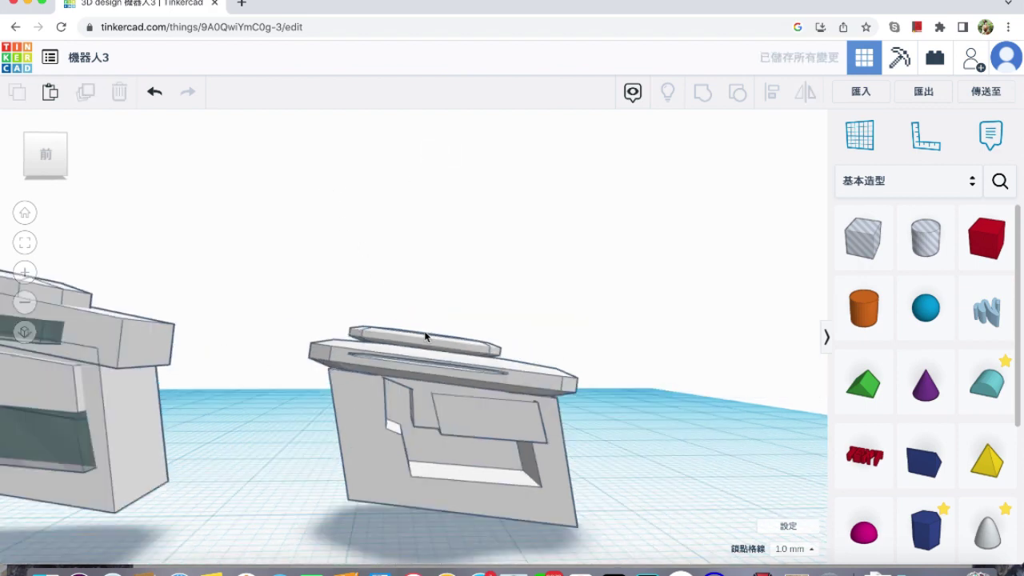
{"action": "left_click_drag", "start_coordinate": [366, 309], "coordinate": [576, 457]}
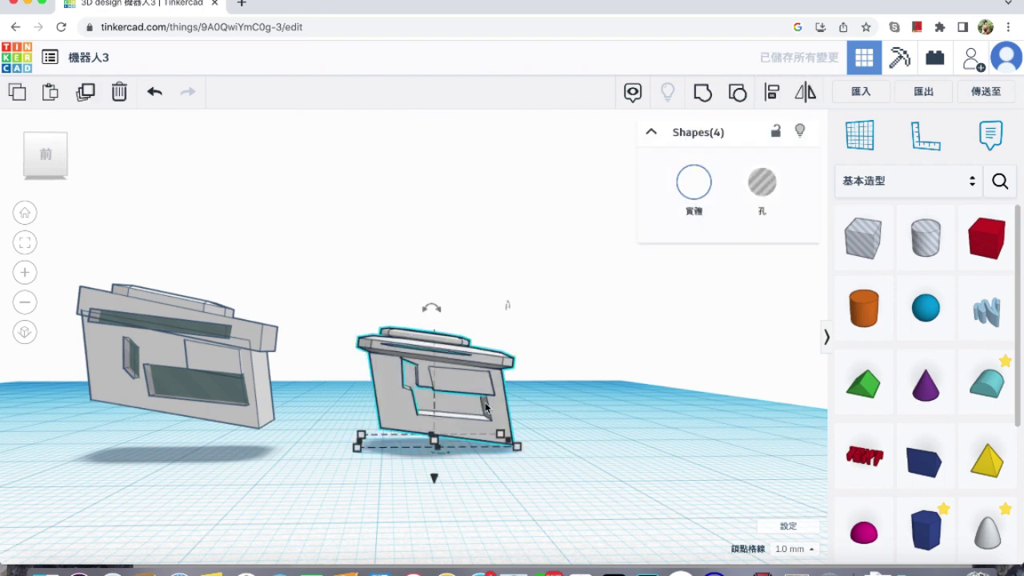
{"action": "left_click_drag", "start_coordinate": [102, 275], "coordinate": [234, 431]}
{"action": "key", "text": "Delete"}
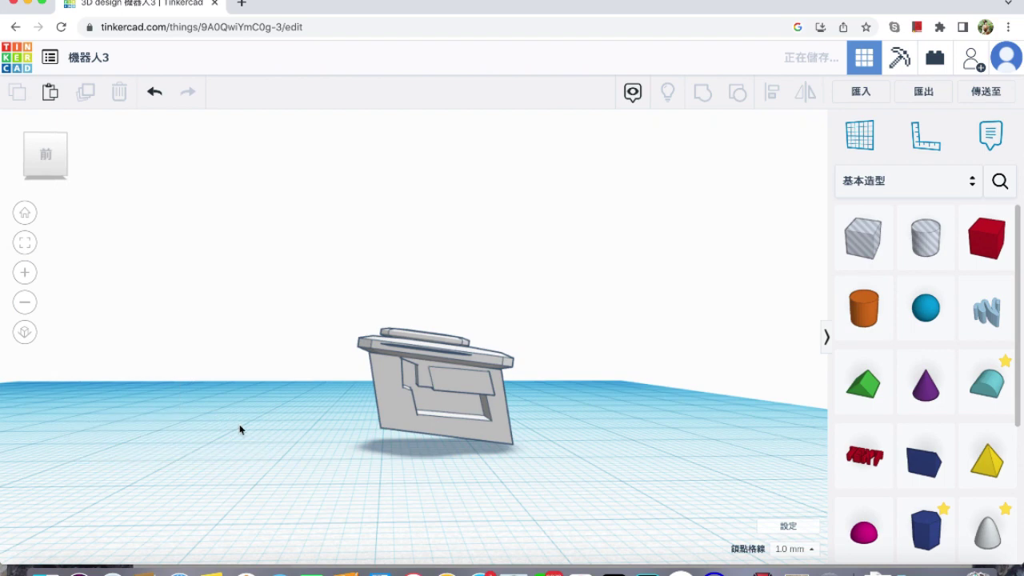
Turn the green tapered cylinder into a hole, raise it inside the grey cylinder and group both to hollow the grey one from below.
{"action": "scroll", "coordinate": [320, 368], "scroll_direction": "down", "scroll_amount": 3}
{"action": "scroll", "coordinate": [327, 373], "scroll_direction": "up", "scroll_amount": 2}
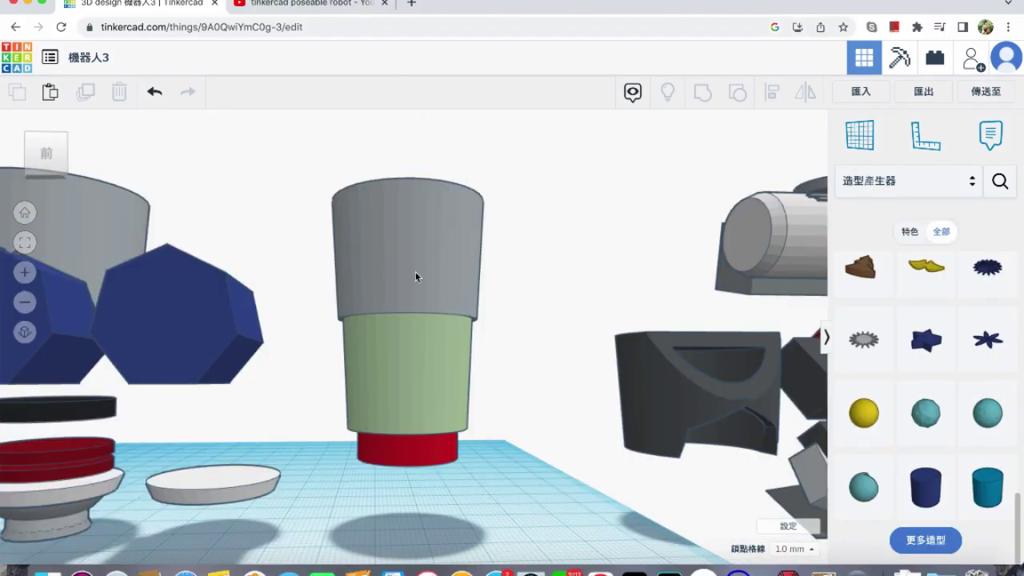
{"action": "left_click", "coordinate": [439, 333]}
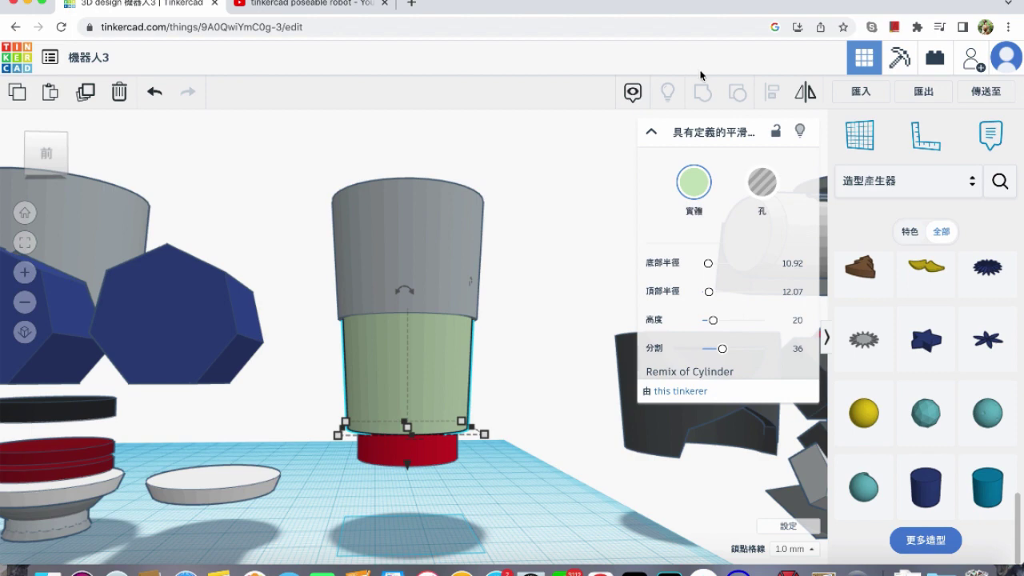
{"action": "left_click", "coordinate": [760, 198]}
{"action": "left_click_drag", "start_coordinate": [409, 456], "coordinate": [408, 401]}
{"action": "left_click", "coordinate": [439, 213], "text": "shift"}
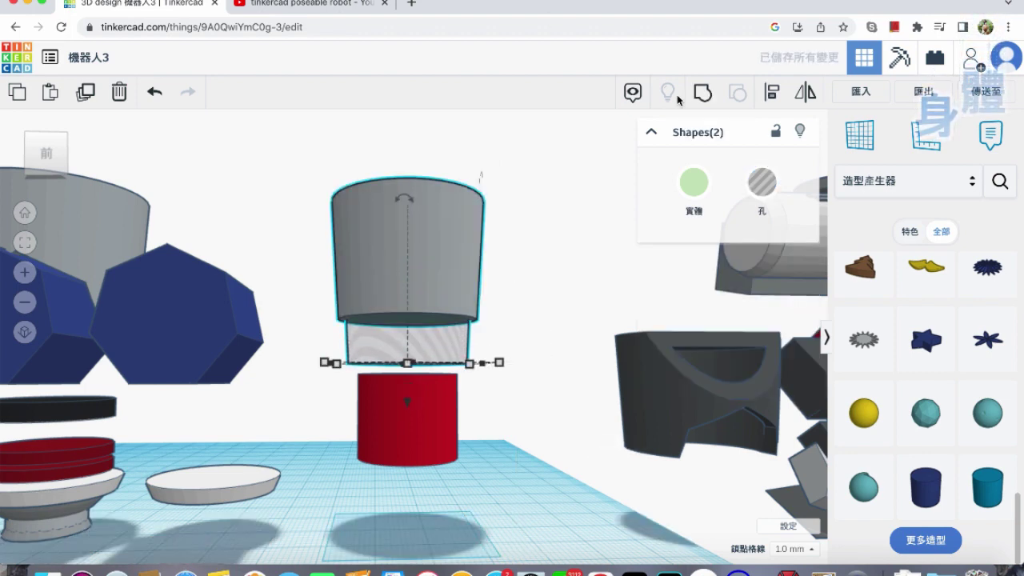
{"action": "left_click", "coordinate": [703, 92]}
Raise the red cylinder by 12 mm so it reaches the underside of the hollow grey cylinder.
{"action": "left_click", "coordinate": [417, 422]}
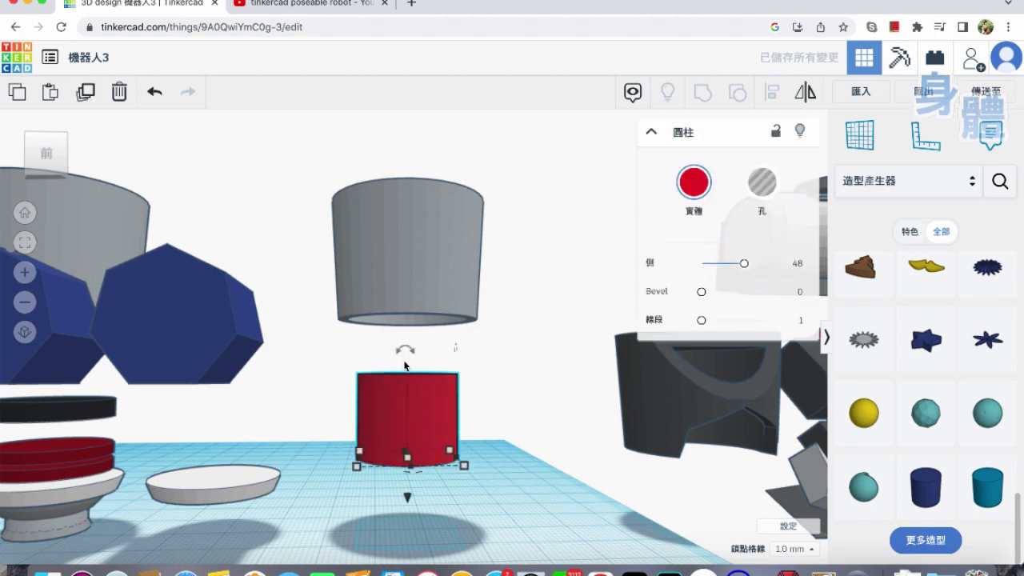
{"action": "left_click_drag", "start_coordinate": [407, 497], "coordinate": [419, 442]}
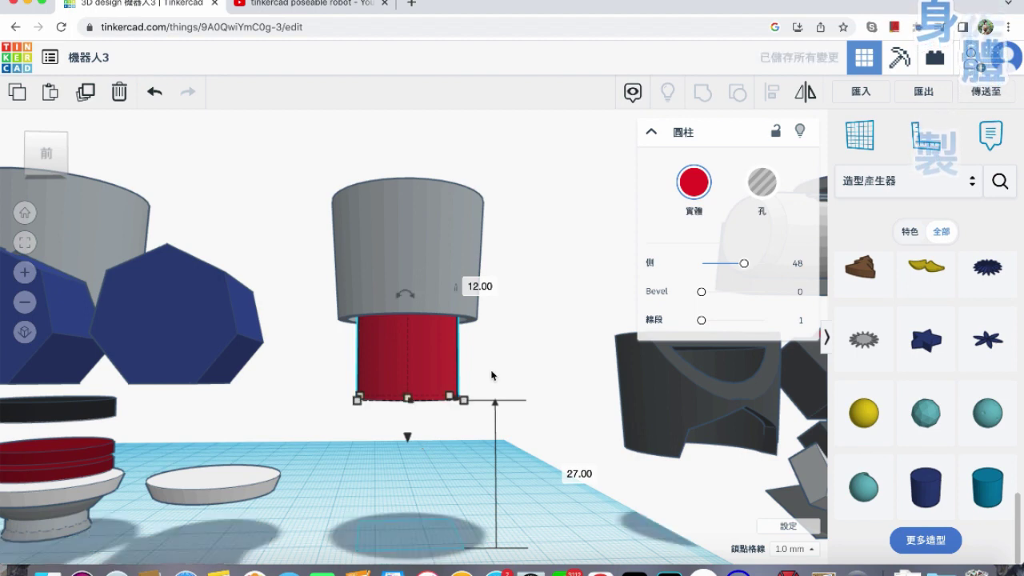
{"action": "left_click", "coordinate": [492, 374]}
Duplicate the red cylinder and reshape the copy into a slightly wider, 3 mm high ring around its base.
{"action": "left_click", "coordinate": [422, 355]}
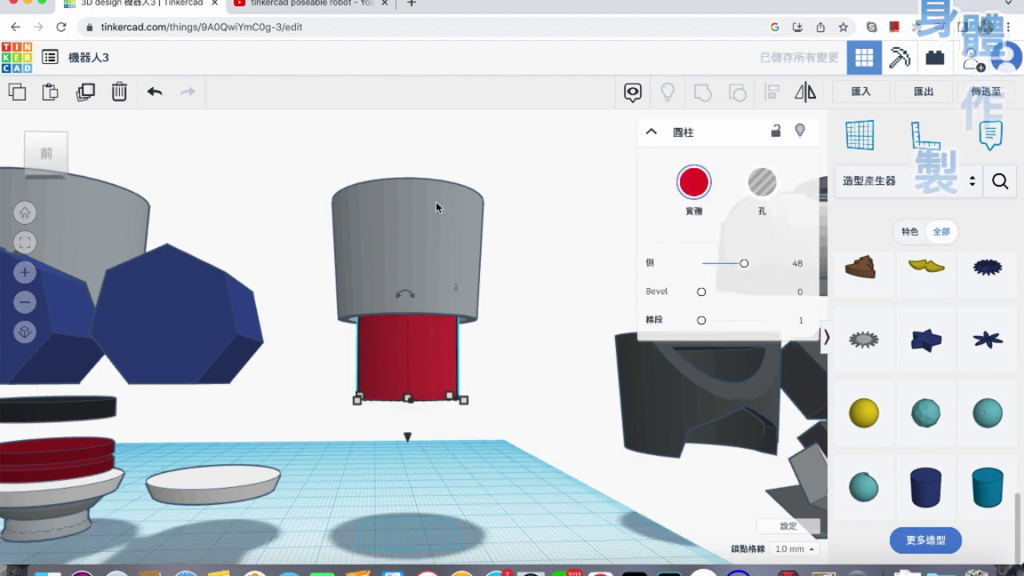
{"action": "left_click", "coordinate": [92, 98]}
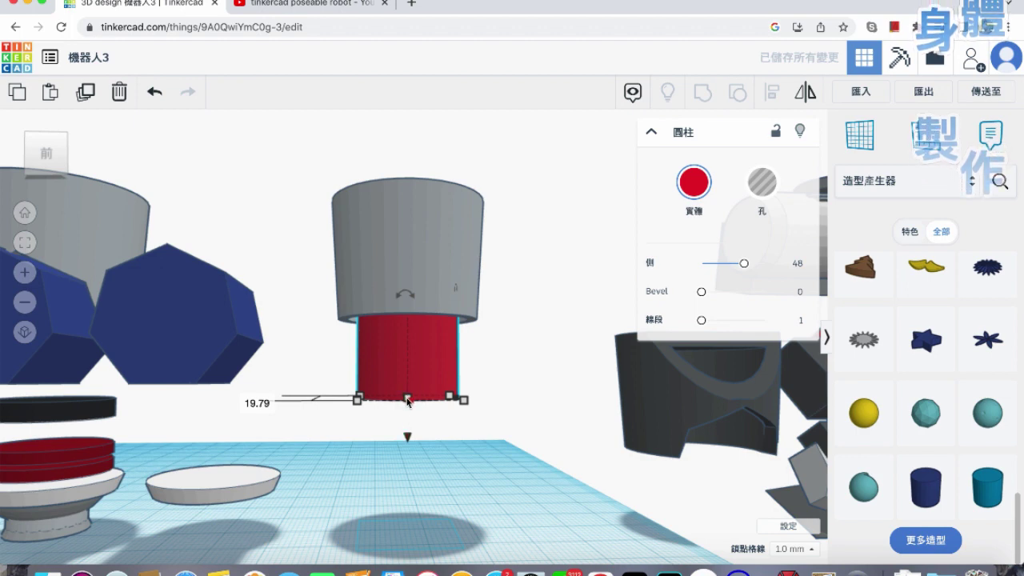
{"action": "right_click_drag", "start_coordinate": [404, 400], "coordinate": [407, 413]}
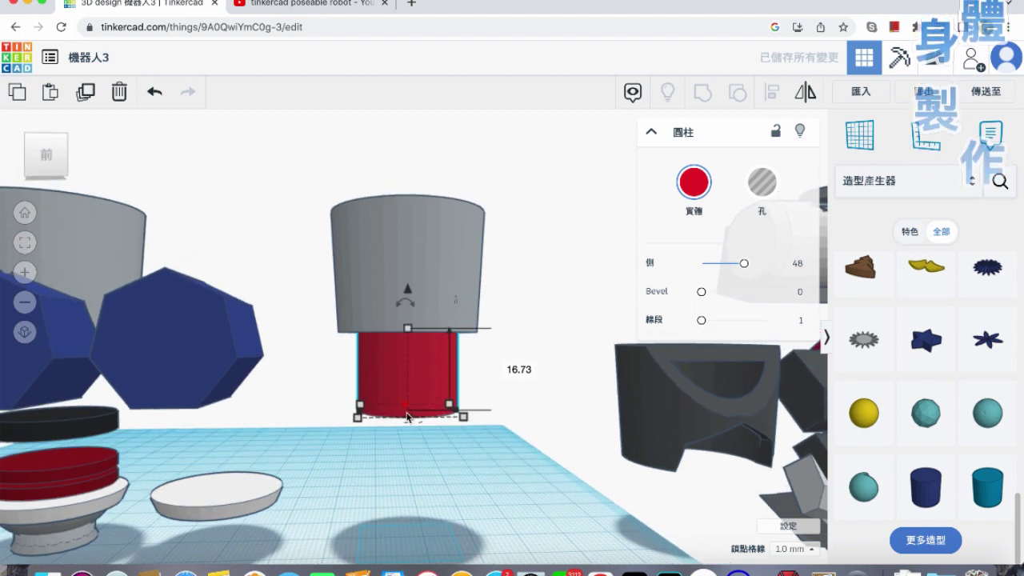
{"action": "left_click_drag", "start_coordinate": [408, 334], "coordinate": [410, 319]}
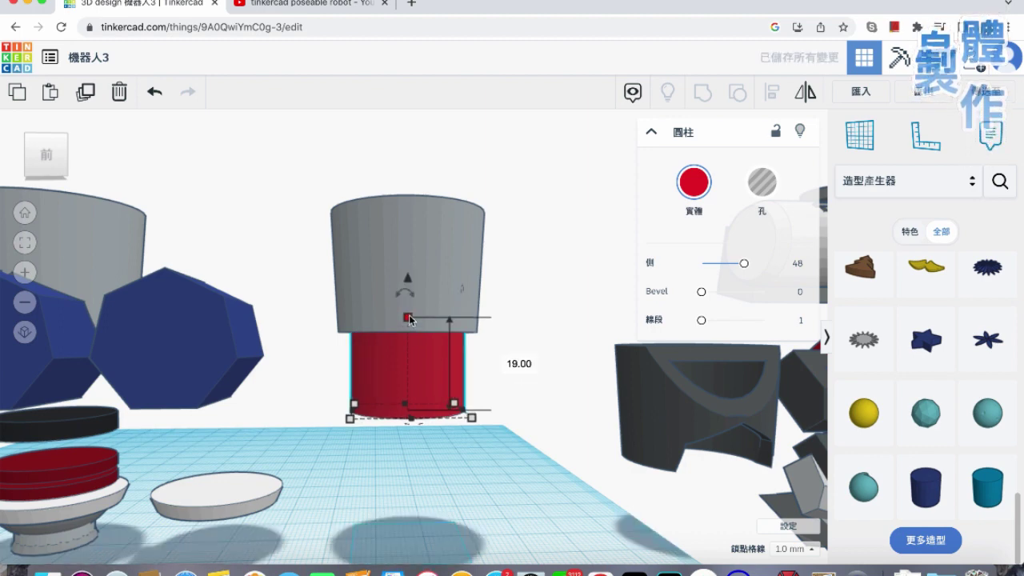
{"action": "key", "text": "super+z"}
{"action": "right_click_drag", "start_coordinate": [407, 351], "coordinate": [412, 323]}
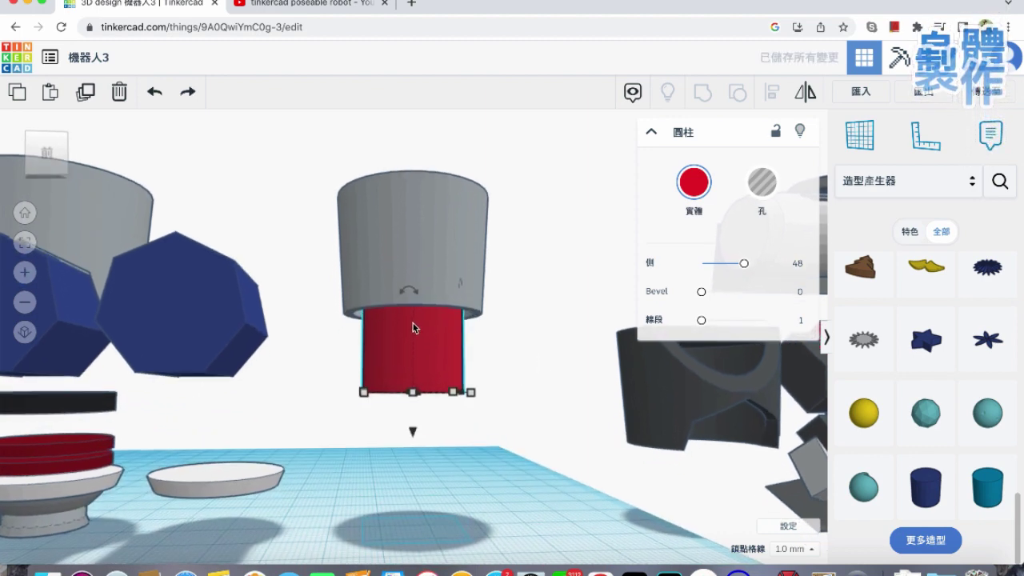
{"action": "right_click_drag", "start_coordinate": [412, 373], "coordinate": [403, 322]}
{"action": "left_click_drag", "start_coordinate": [413, 326], "coordinate": [413, 396], "text": "shift"}
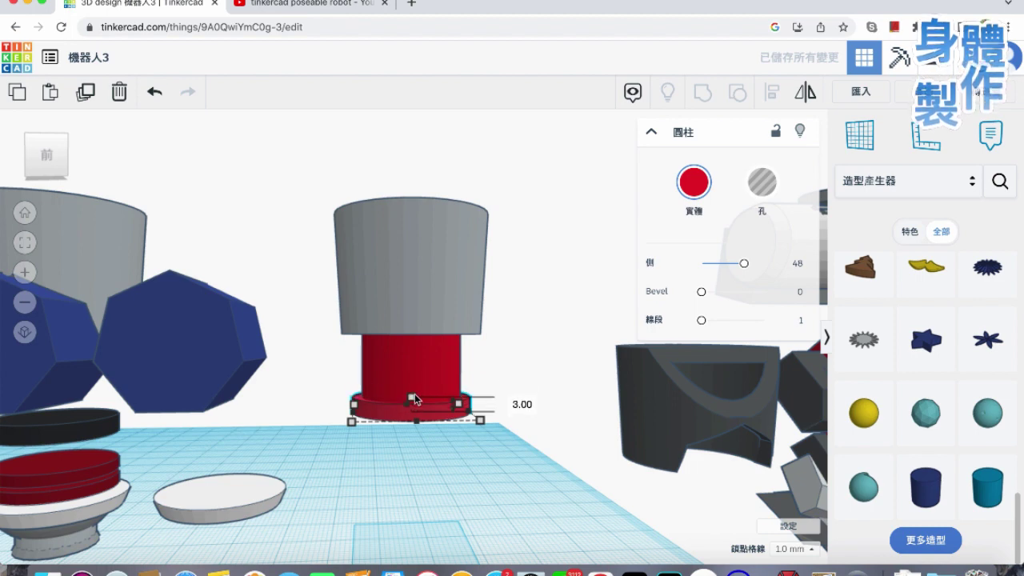
Colour the ring black, raise it to just beneath the grey cylinder and duplicate it downward into three spaced rings.
{"action": "left_click", "coordinate": [693, 181]}
{"action": "left_click", "coordinate": [959, 338]}
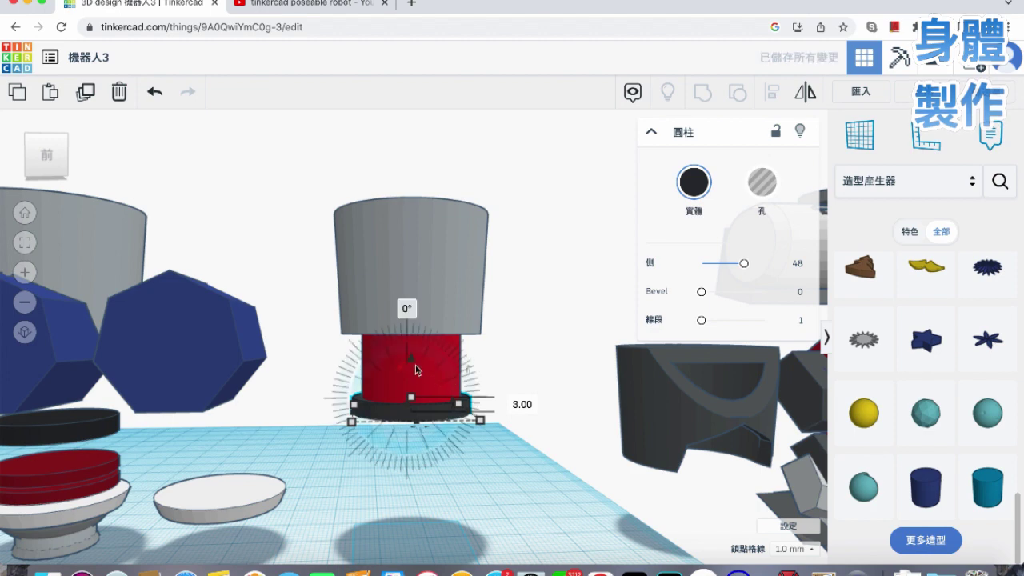
{"action": "mouse_move", "coordinate": [415, 365]}
{"action": "left_mouse_down"}
{"action": "mouse_move", "coordinate": [408, 305]}
{"action": "mouse_move", "coordinate": [414, 345]}
{"action": "left_mouse_up"}
{"action": "left_click", "coordinate": [87, 95]}
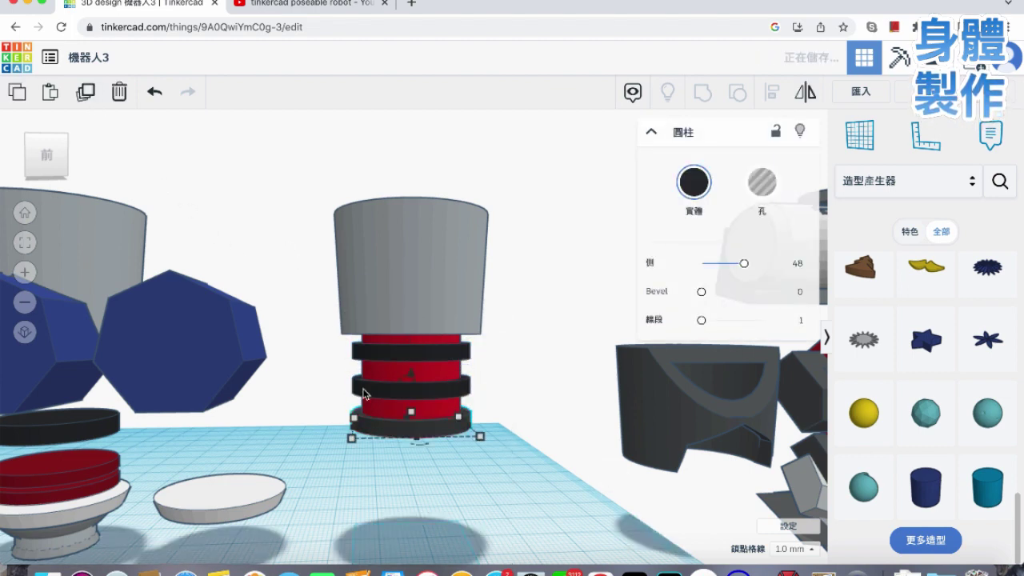
Raise the lowest ring by 1 mm, and raise the two lower rings together by another 1 mm.
{"action": "left_click_drag", "start_coordinate": [408, 374], "coordinate": [411, 370]}
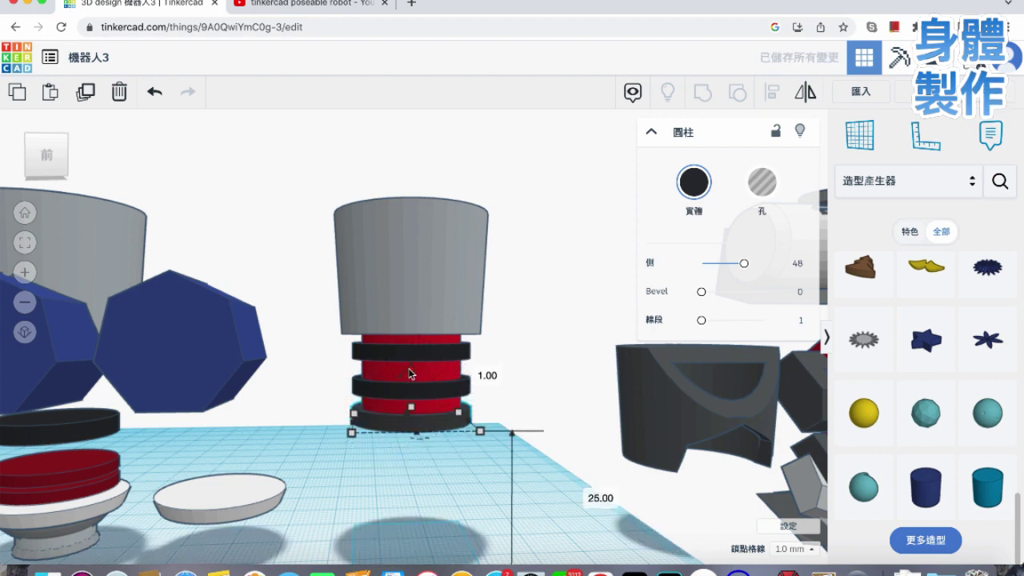
{"action": "left_click", "coordinate": [411, 368], "text": "shift"}
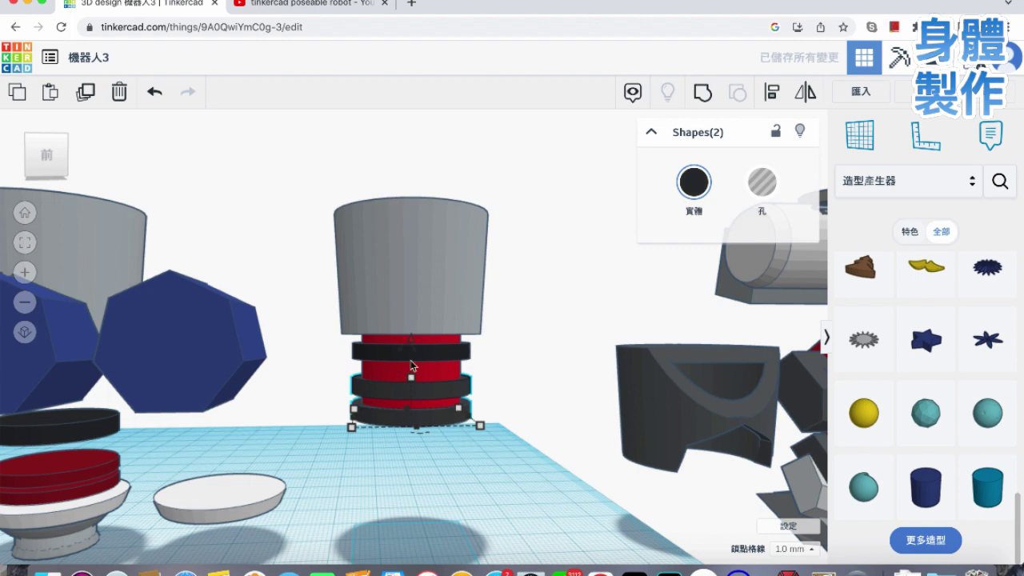
{"action": "left_click_drag", "start_coordinate": [411, 344], "coordinate": [411, 339]}
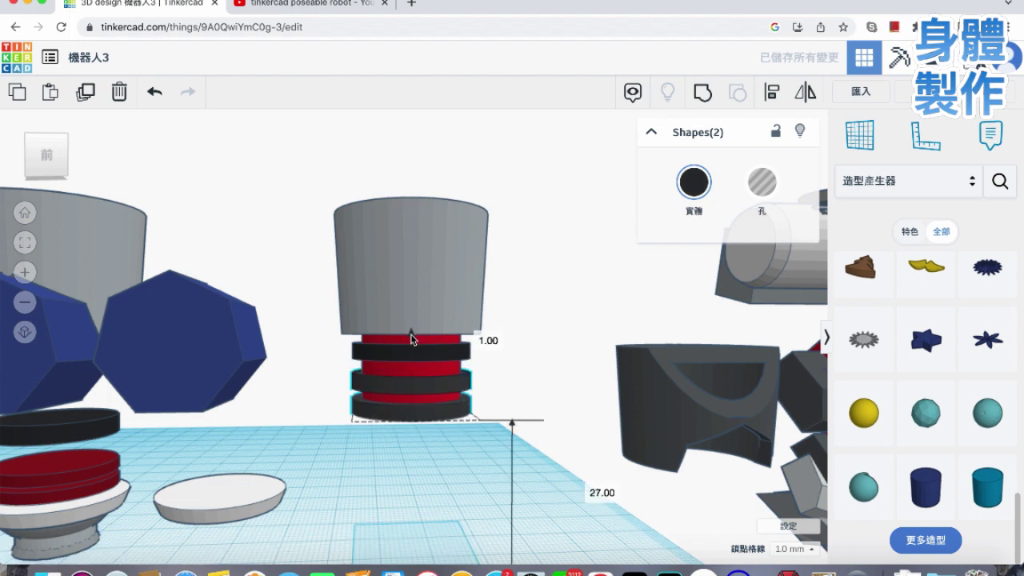
Colour the two lower rings red, leaving the upper ring black.
{"action": "left_click", "coordinate": [693, 181]}
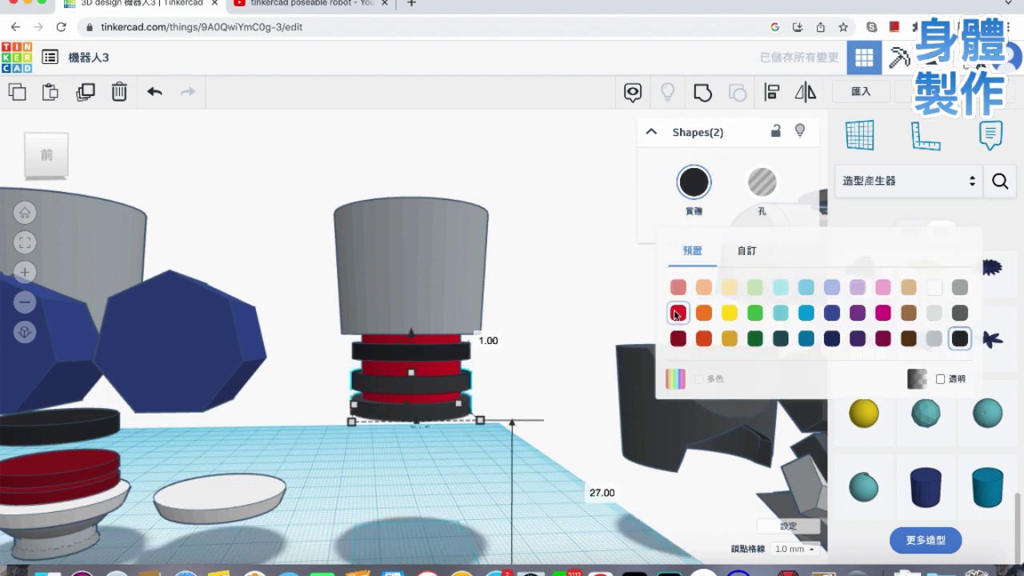
{"action": "left_click", "coordinate": [677, 310]}
{"action": "left_click", "coordinate": [346, 477]}
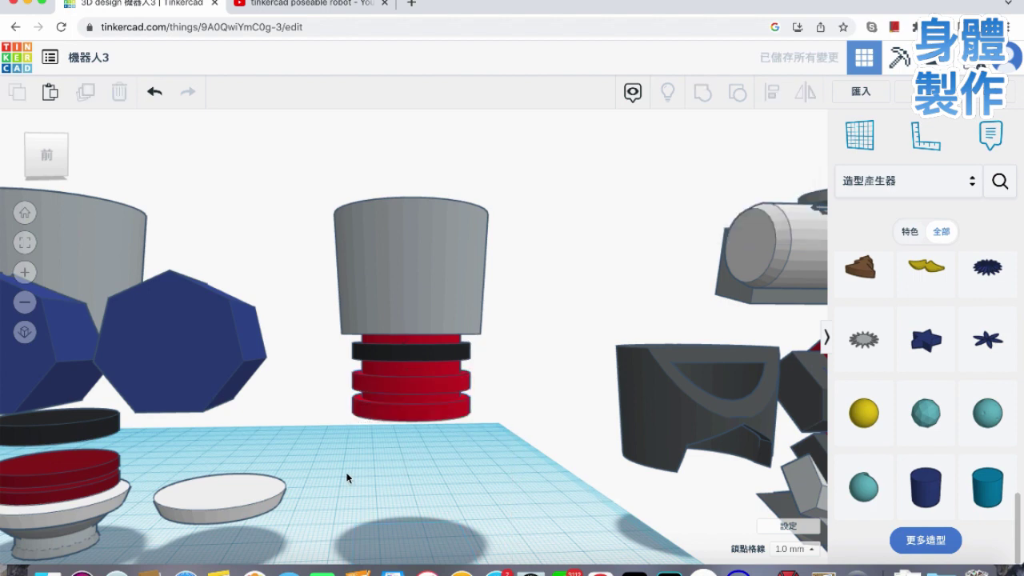
Move the white tapered disc beneath the ringed red cylinder and raise it by about 15 mm to meet the lowest ring.
{"action": "left_click", "coordinate": [217, 498]}
{"action": "left_click_drag", "start_coordinate": [222, 506], "coordinate": [428, 507]}
{"action": "left_click_drag", "start_coordinate": [410, 443], "coordinate": [412, 381]}
{"action": "key", "text": "super+z"}
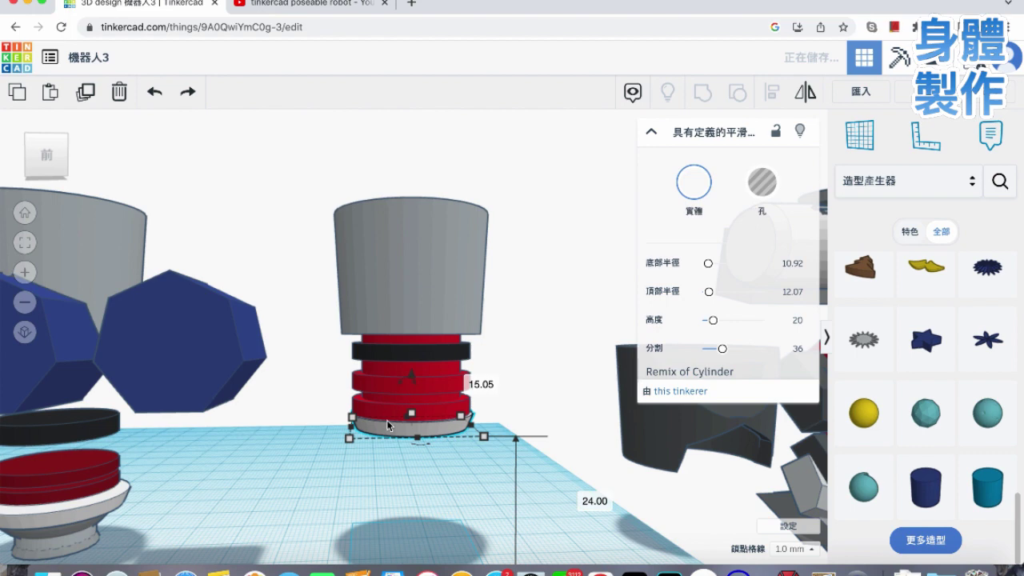
Nudge the white tapered disc sideways and align its centre with the lowest red ring.
{"action": "key", "text": "Left"}
{"action": "key", "text": "Left"}
{"action": "key", "text": "Left"}
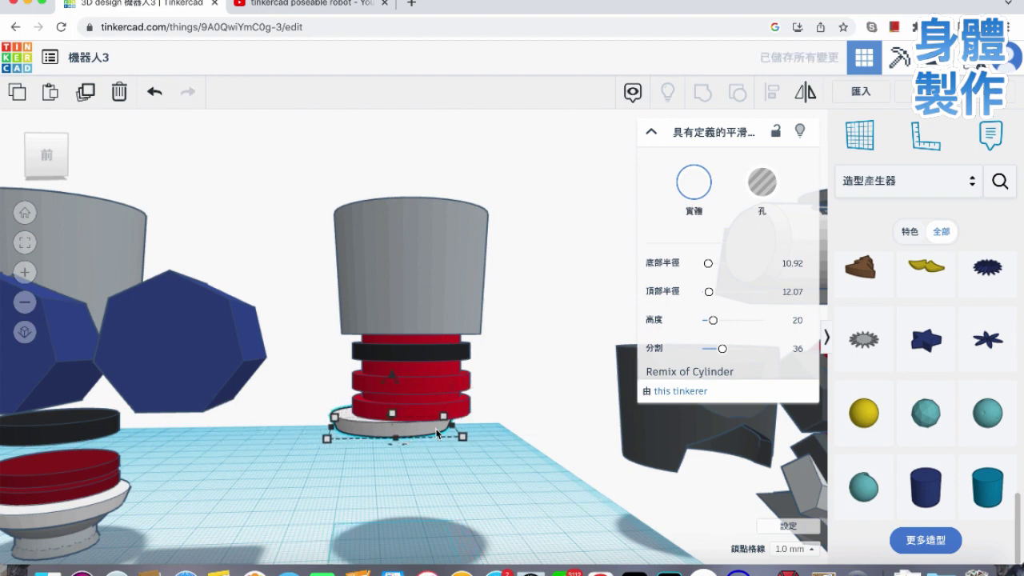
{"action": "left_click", "coordinate": [466, 404], "text": "shift"}
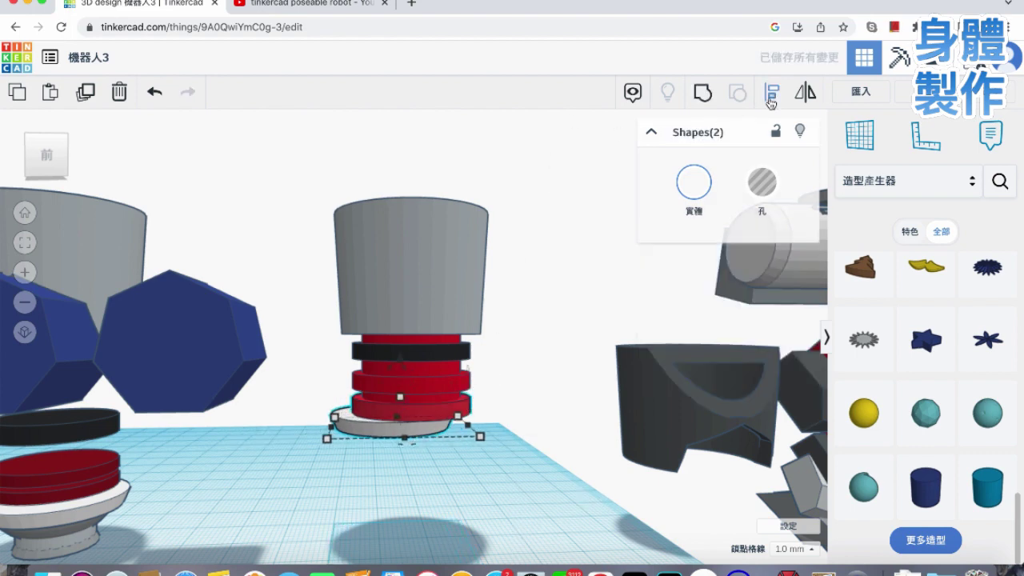
{"action": "left_click", "coordinate": [772, 91]}
{"action": "left_click", "coordinate": [484, 444]}
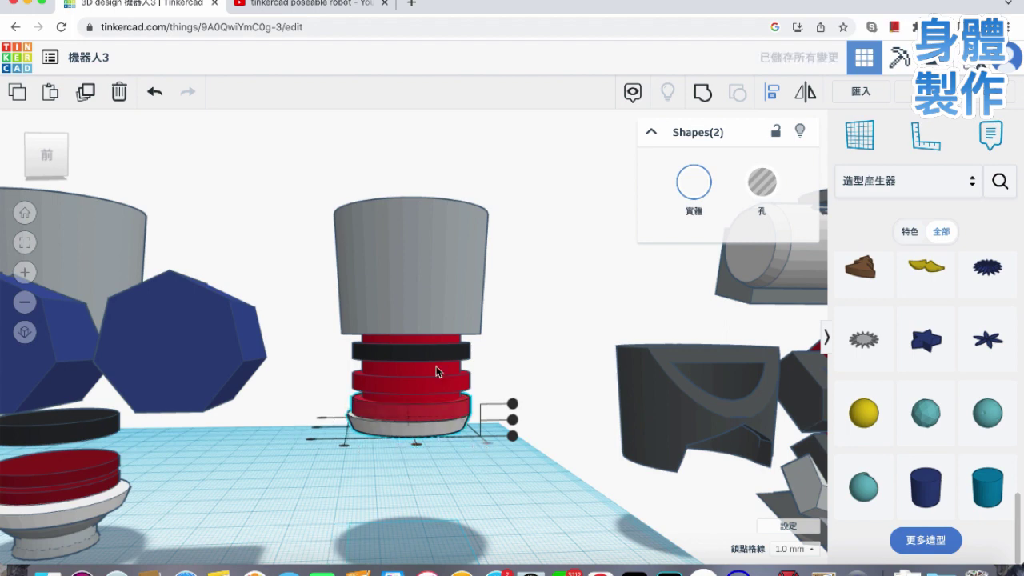
{"action": "left_click", "coordinate": [409, 296], "text": "shift"}
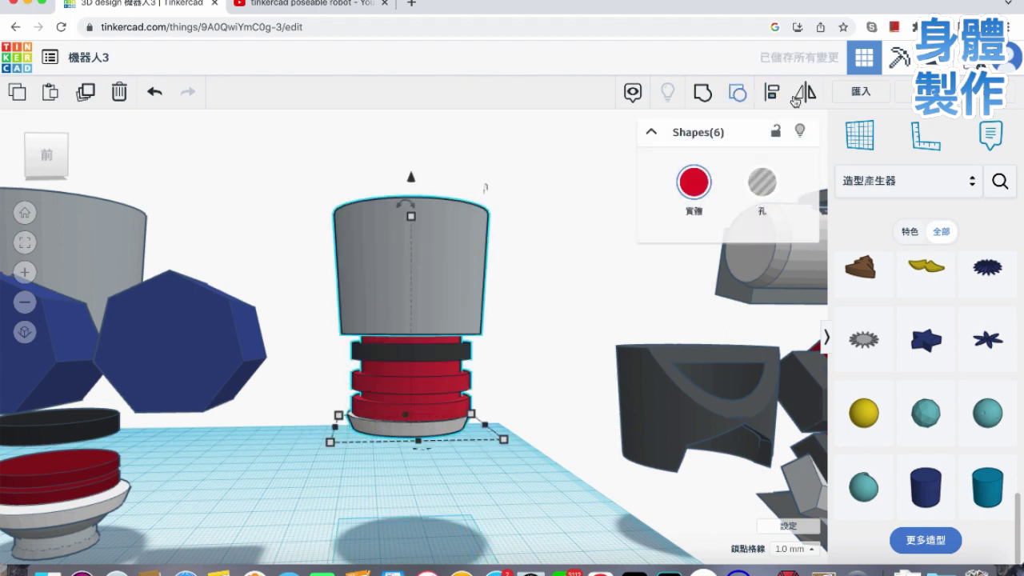
{"action": "left_click", "coordinate": [608, 314]}
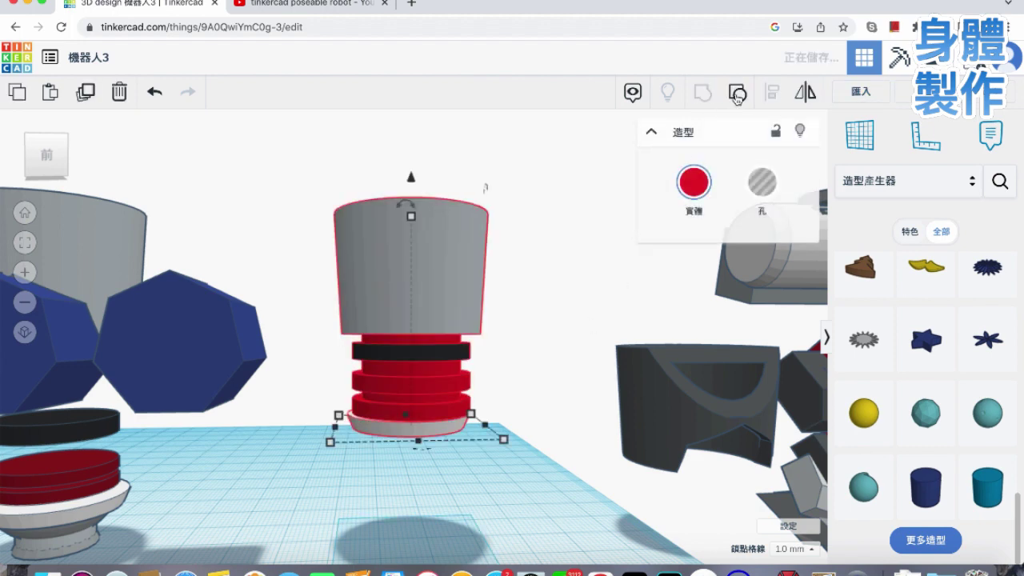
{"action": "left_click_drag", "start_coordinate": [467, 183], "coordinate": [360, 464]}
{"action": "left_click", "coordinate": [361, 467]}
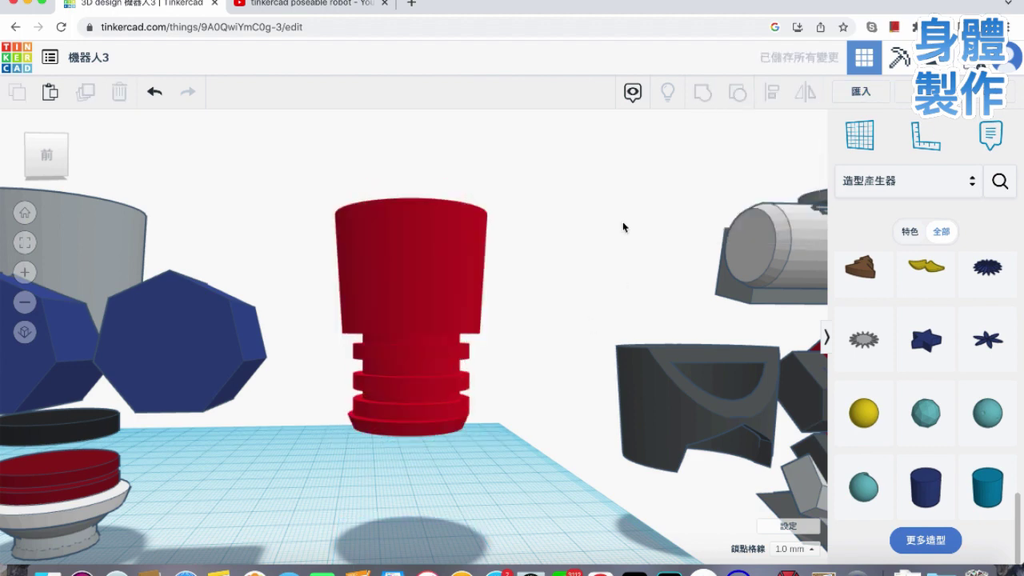
{"action": "left_click_drag", "start_coordinate": [551, 181], "coordinate": [402, 442]}
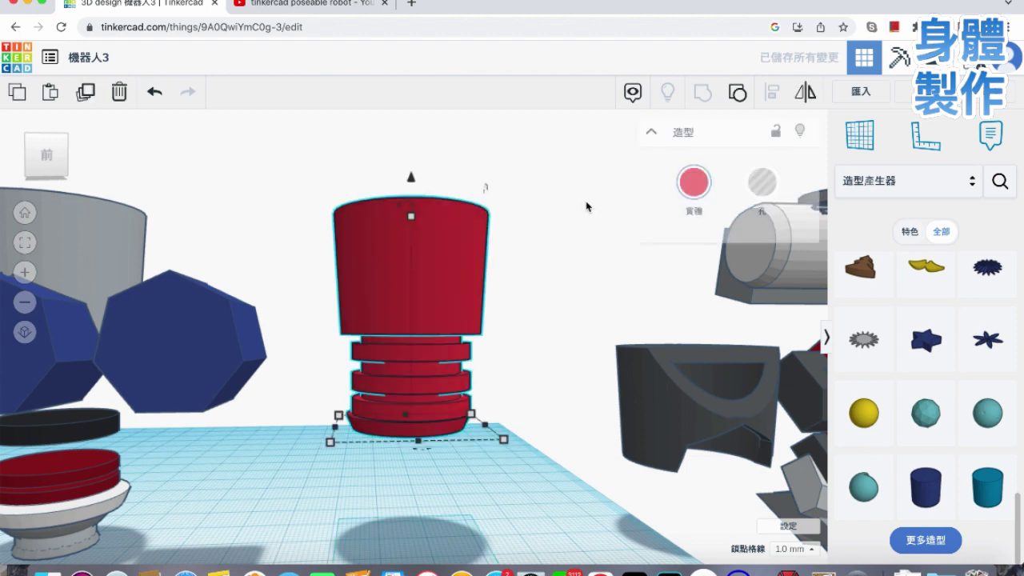
{"action": "left_click", "coordinate": [736, 93]}
Select all six body parts and align them on a common vertical centre line.
{"action": "left_click_drag", "start_coordinate": [541, 201], "coordinate": [387, 494]}
{"action": "left_click", "coordinate": [773, 94]}
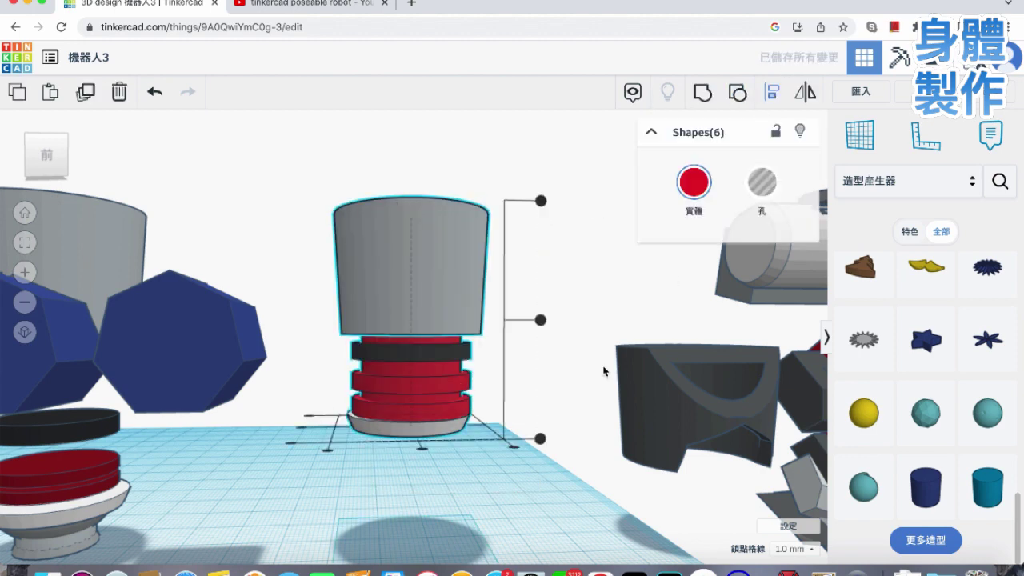
{"action": "left_click", "coordinate": [420, 449]}
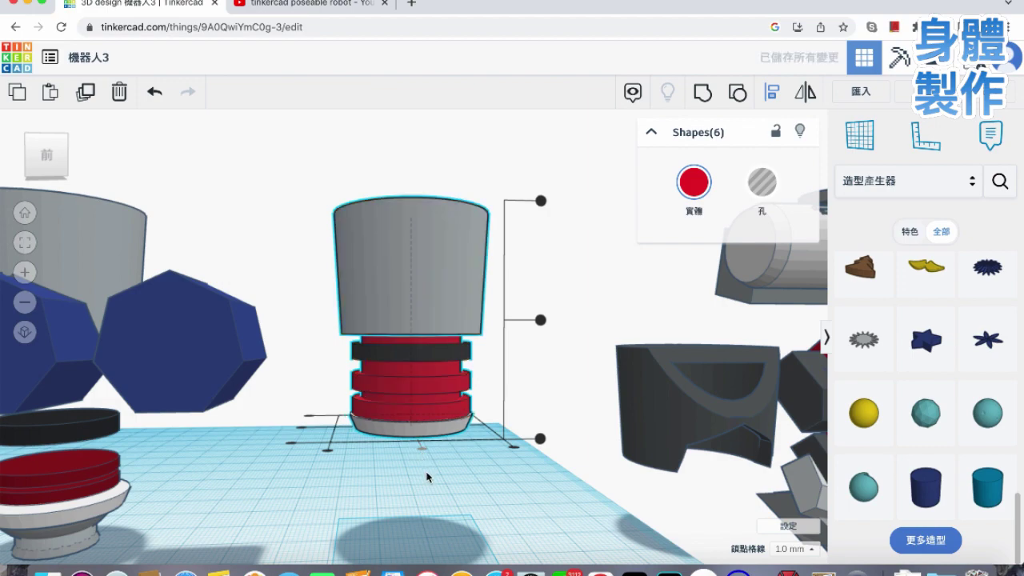
{"action": "left_click", "coordinate": [512, 432]}
Scale the black ring and two red rings down together proportionally to 13 mm overall height, and raise them slightly.
{"action": "scroll", "coordinate": [426, 406], "scroll_direction": "down", "scroll_amount": 3}
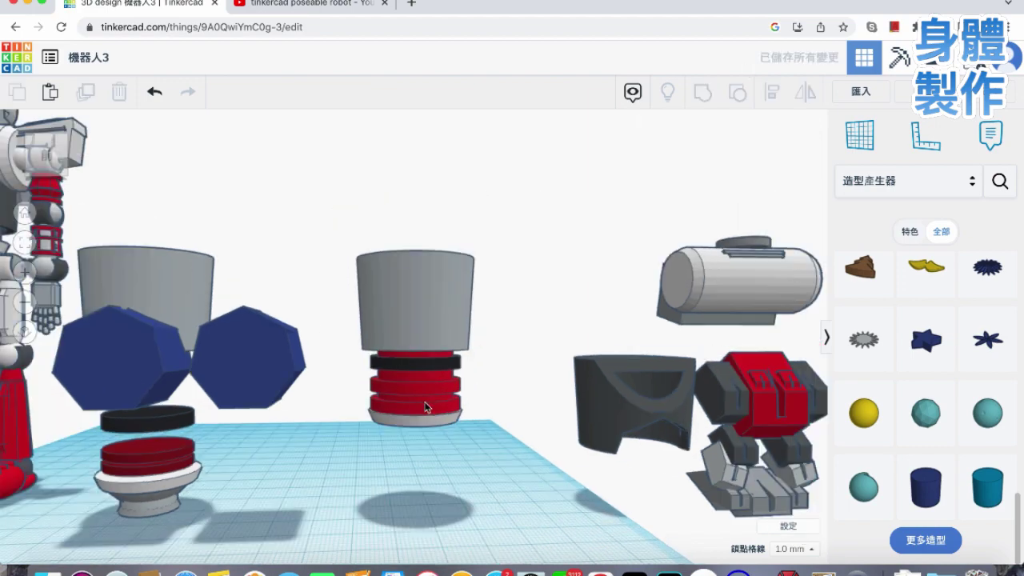
{"action": "scroll", "coordinate": [425, 404], "scroll_direction": "up", "scroll_amount": 2}
{"action": "mouse_move", "coordinate": [426, 404]}
{"action": "right_mouse_down"}
{"action": "mouse_move", "coordinate": [452, 457]}
{"action": "mouse_move", "coordinate": [361, 444]}
{"action": "mouse_move", "coordinate": [352, 398]}
{"action": "mouse_move", "coordinate": [405, 395]}
{"action": "mouse_move", "coordinate": [416, 418]}
{"action": "right_mouse_up"}
{"action": "left_click", "coordinate": [416, 418]}
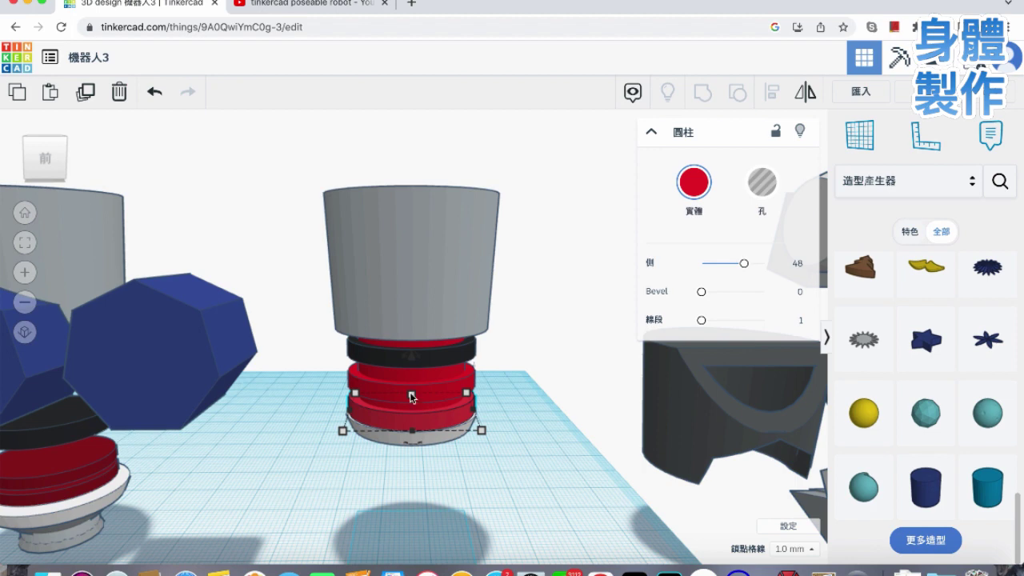
{"action": "left_click", "coordinate": [389, 386], "text": "shift"}
{"action": "left_click", "coordinate": [400, 366], "text": "shift"}
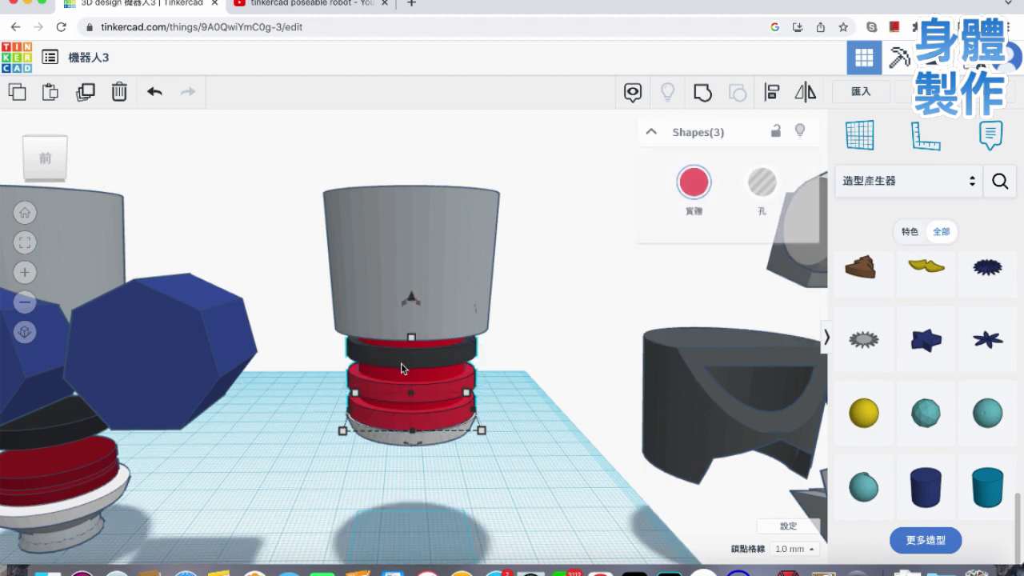
{"action": "scroll", "coordinate": [401, 367], "scroll_direction": "up", "scroll_amount": 5}
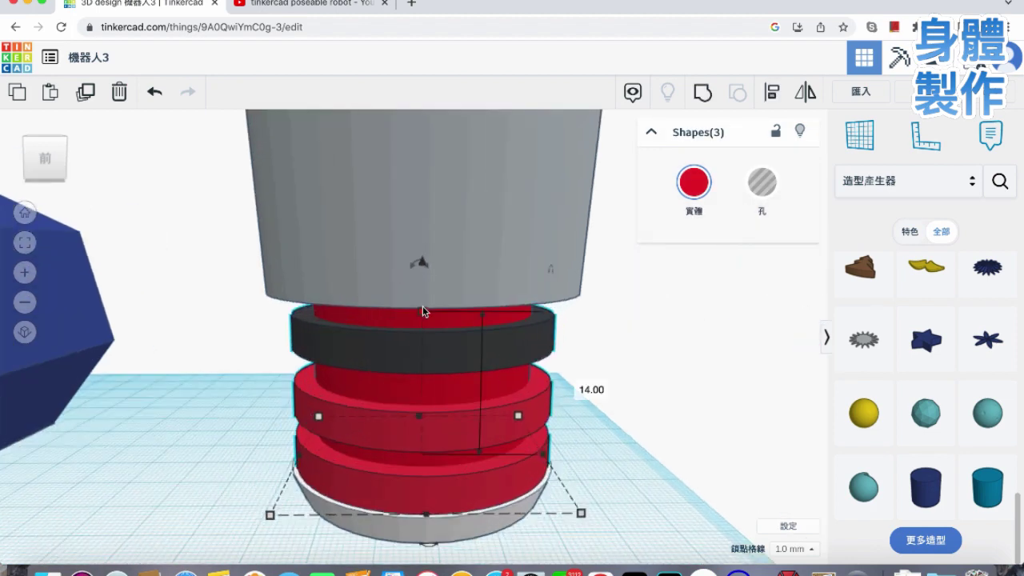
{"action": "left_click_drag", "start_coordinate": [422, 309], "coordinate": [420, 317], "text": "shift"}
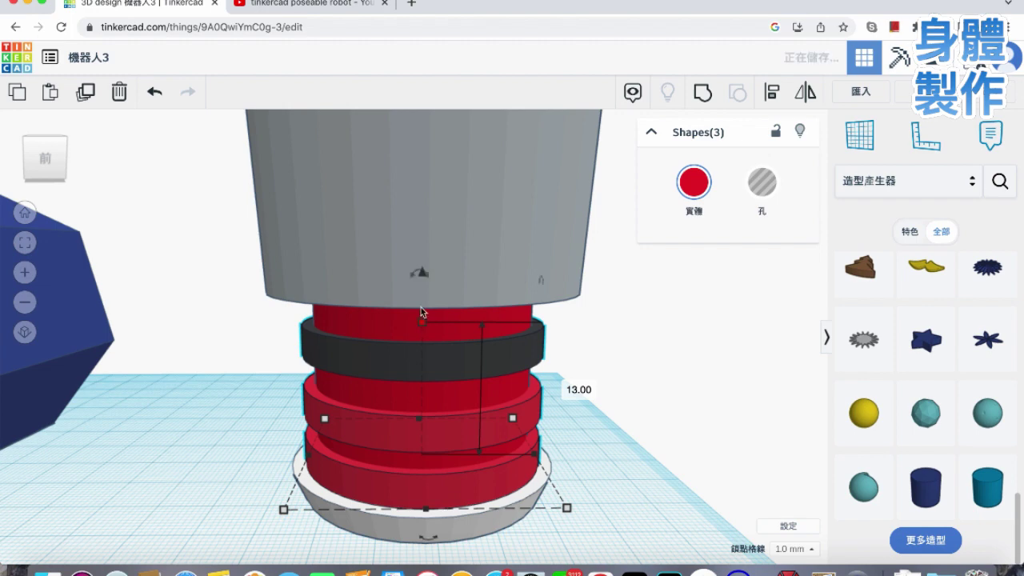
{"action": "left_click_drag", "start_coordinate": [424, 276], "coordinate": [422, 266]}
{"action": "left_click", "coordinate": [599, 408]}
Duplicate the white tapered disc under the rings and lower the copy by 3 mm.
{"action": "right_click_drag", "start_coordinate": [599, 407], "coordinate": [582, 350]}
{"action": "scroll", "coordinate": [595, 394], "scroll_direction": "down", "scroll_amount": 4}
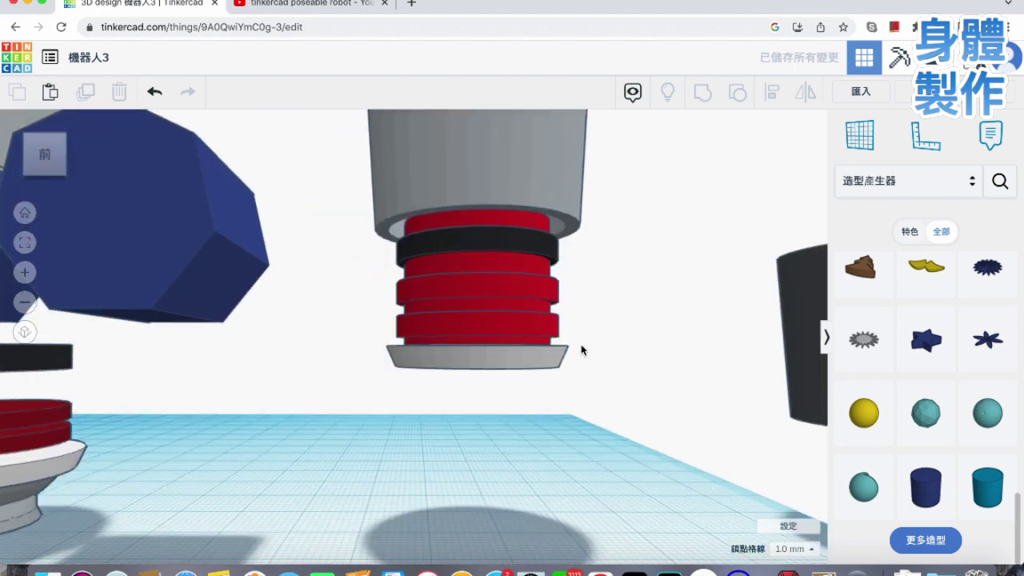
{"action": "left_click", "coordinate": [497, 354]}
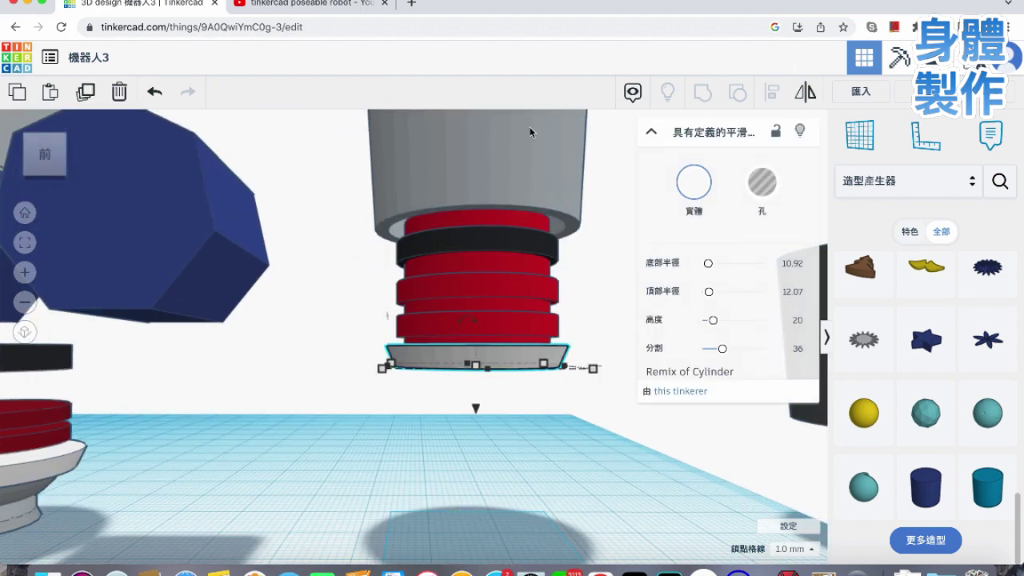
{"action": "left_click", "coordinate": [85, 92]}
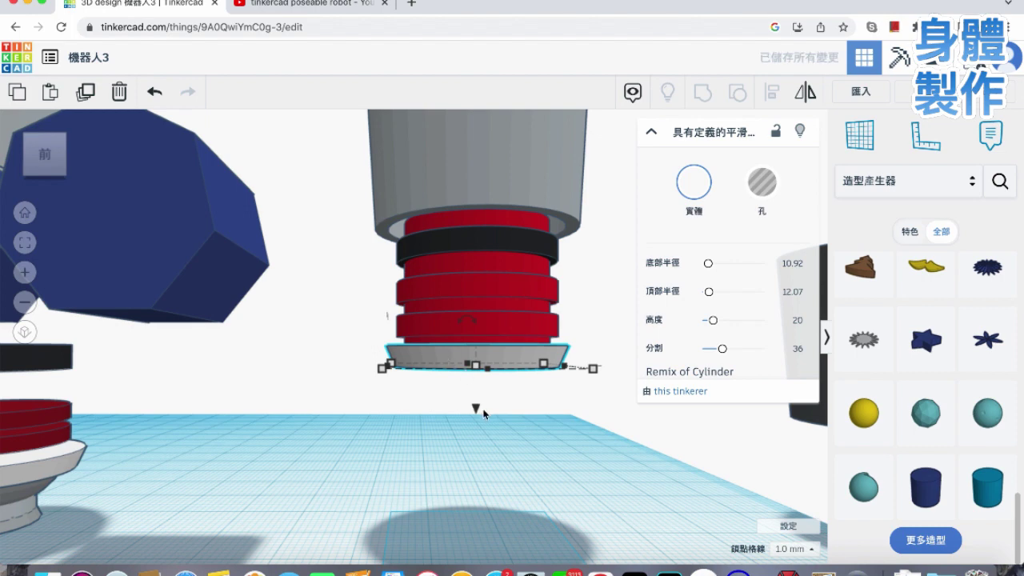
{"action": "left_click_drag", "start_coordinate": [475, 415], "coordinate": [475, 434]}
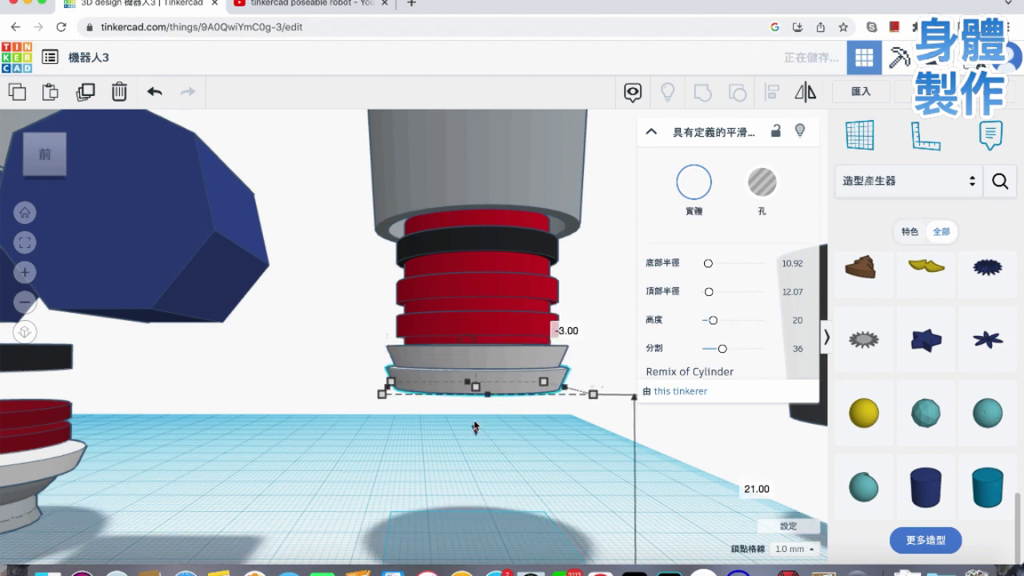
{"action": "left_click_drag", "start_coordinate": [475, 394], "coordinate": [479, 386]}
{"action": "key", "text": "super+z"}
{"action": "scroll", "coordinate": [475, 390], "scroll_direction": "down", "scroll_amount": 1}
{"action": "scroll", "coordinate": [475, 388], "scroll_direction": "up", "scroll_amount": 5}
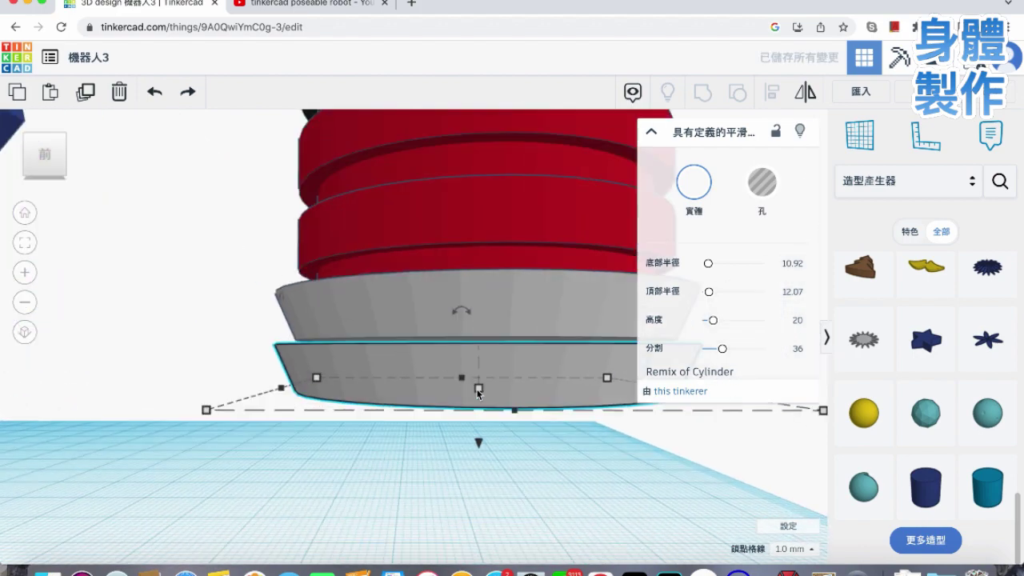
{"action": "left_click_drag", "start_coordinate": [481, 381], "coordinate": [484, 378], "text": "shift"}
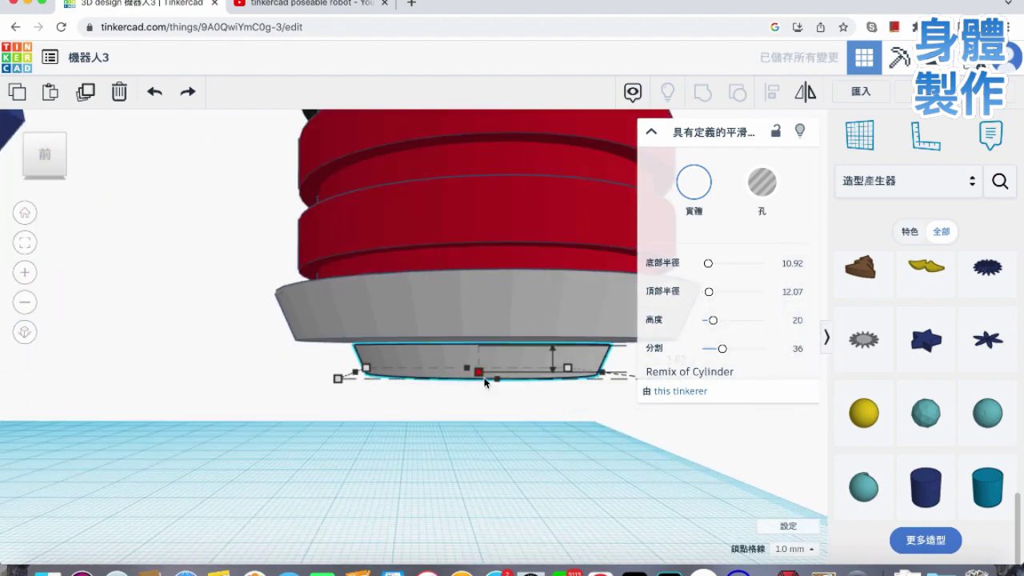
{"action": "key", "text": "super+shift+z"}
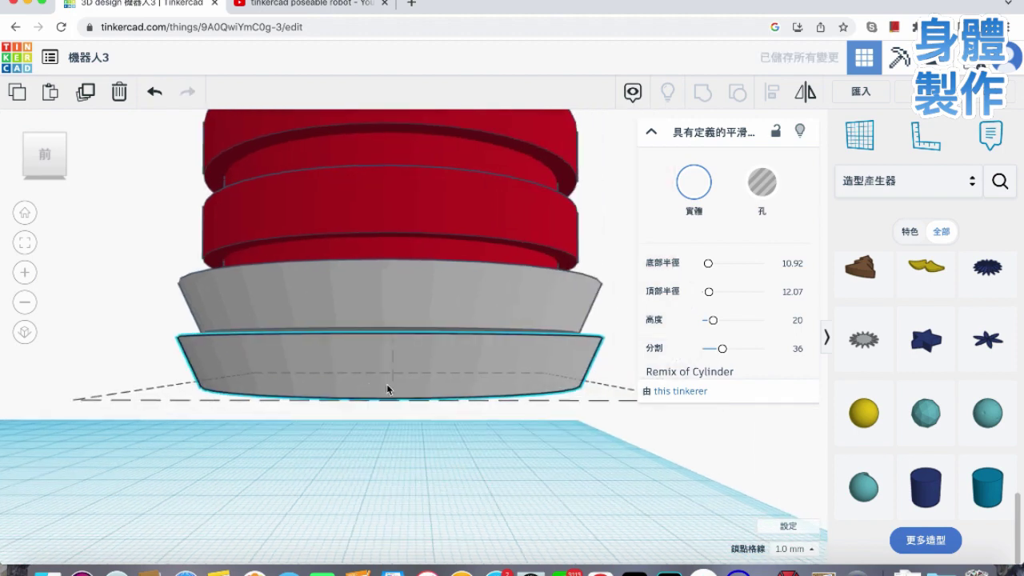
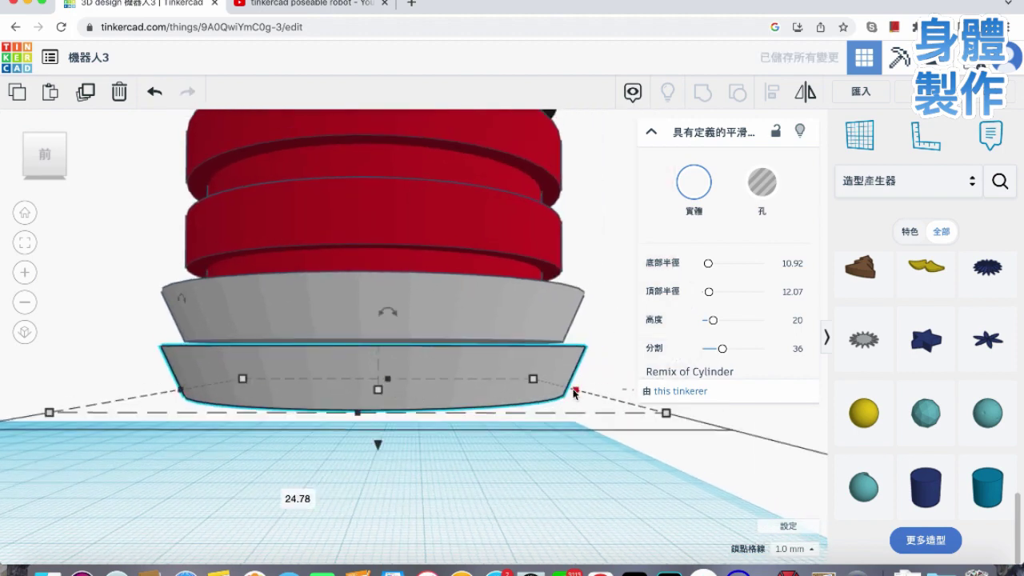
{"action": "left_click", "coordinate": [277, 494]}
{"action": "type", "text": "8ㄉㄢ"}
{"action": "key", "text": "BackSpace"}
{"action": "key", "text": "BackSpace"}
{"action": "key", "text": "BackSpace"}
{"action": "key", "text": "BackSpace"}
{"action": "key", "text": "BackSpace"}
{"action": "key", "text": "BackSpace"}
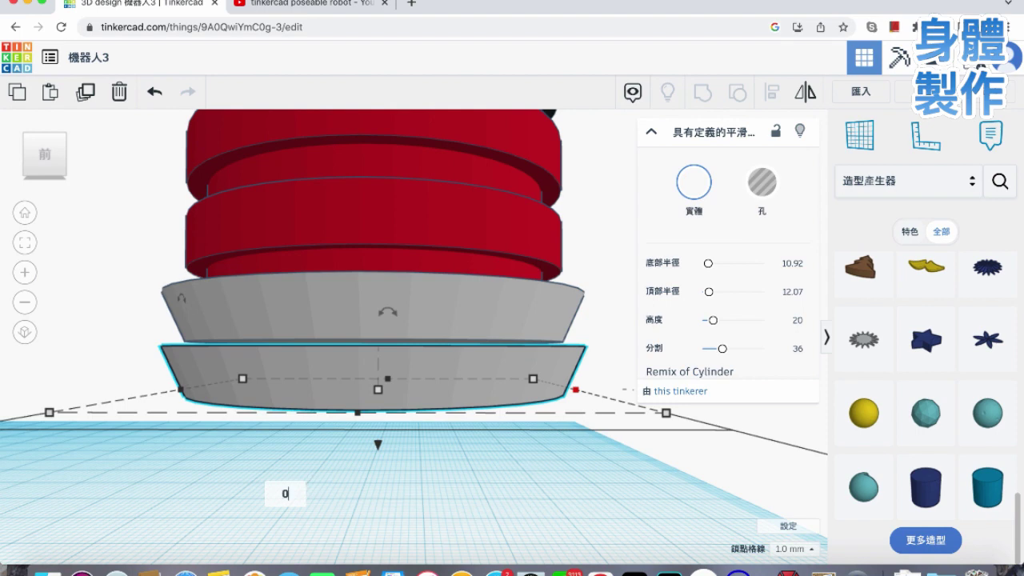
{"action": "key", "text": "Return"}
{"action": "key", "text": "super+z"}
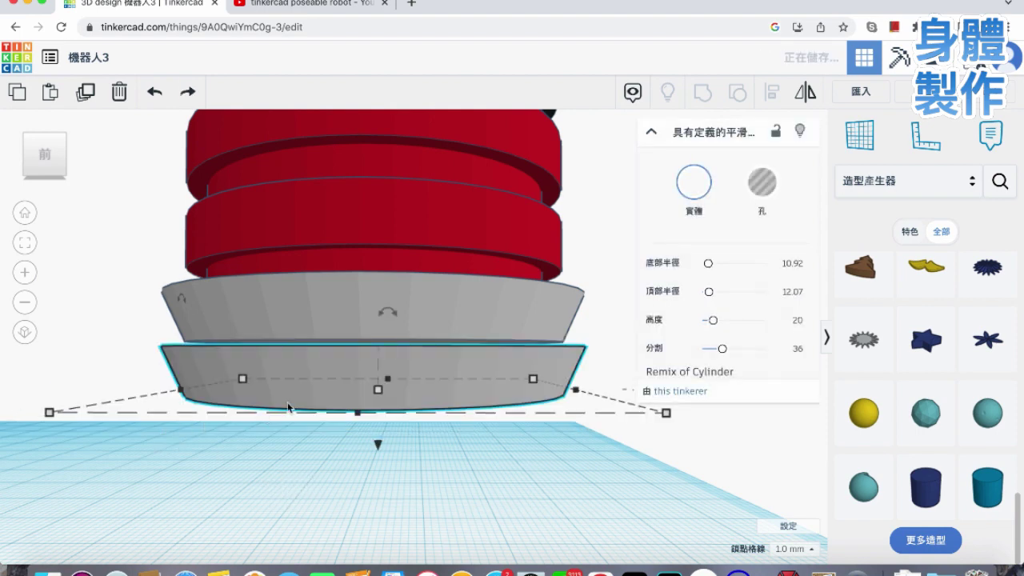
Set the lower white tapered disc's depth and width to 20 mm each.
{"action": "right_click_drag", "start_coordinate": [377, 452], "coordinate": [422, 473]}
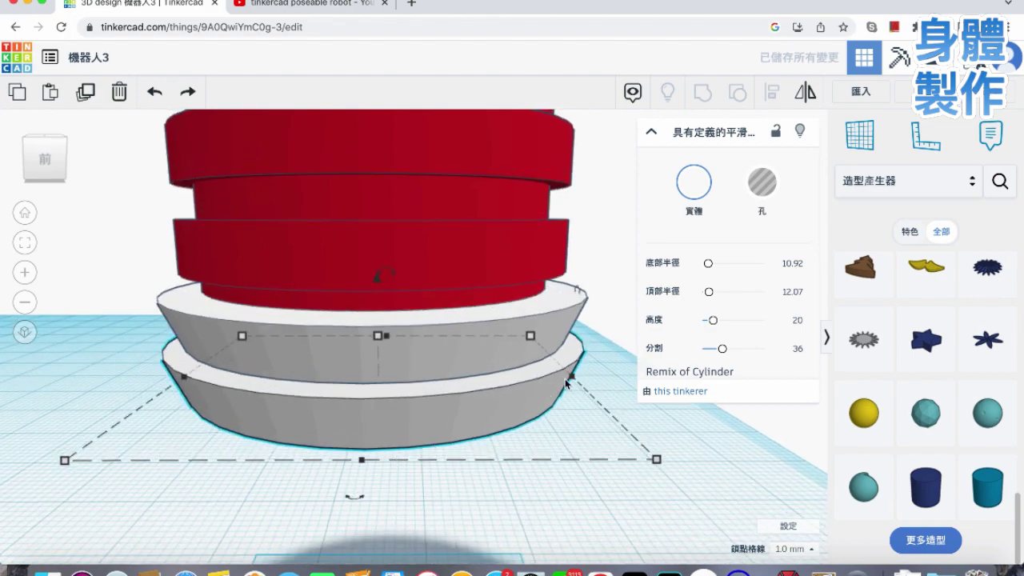
{"action": "scroll", "coordinate": [357, 409], "scroll_direction": "down", "scroll_amount": 10}
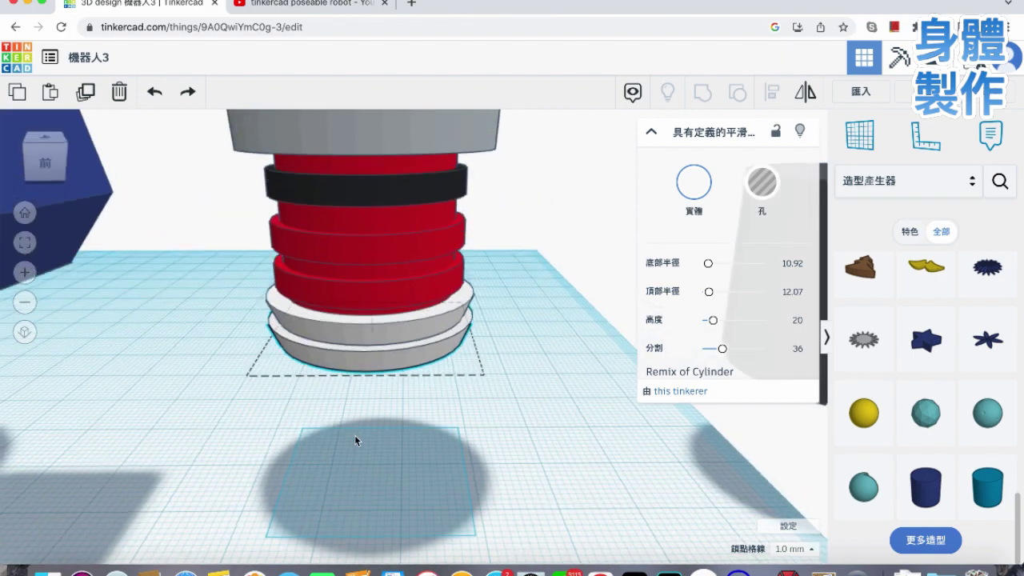
{"action": "left_click", "coordinate": [368, 397]}
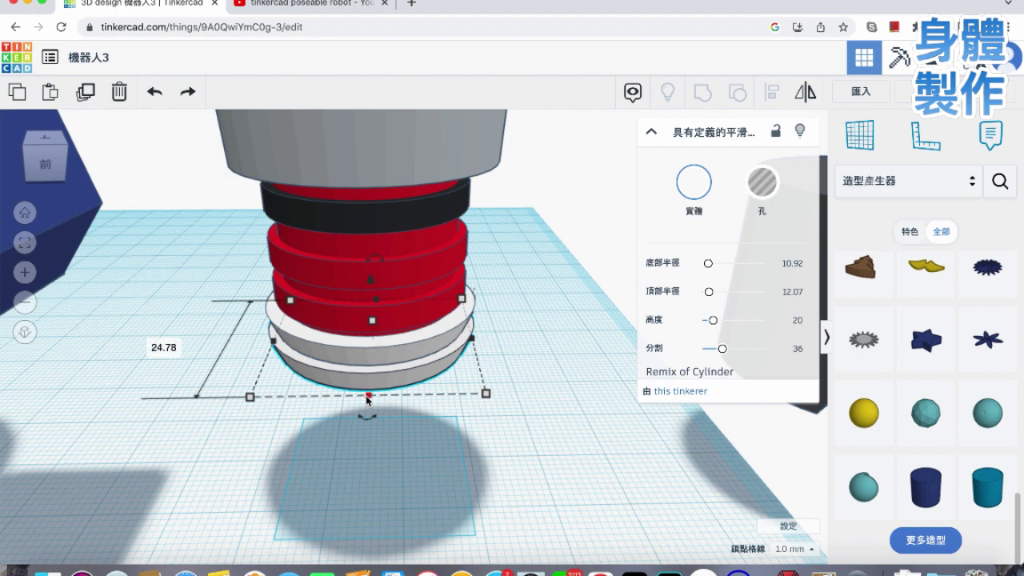
{"action": "left_click", "coordinate": [160, 344]}
{"action": "type", "text": "20"}
{"action": "key", "text": "Return"}
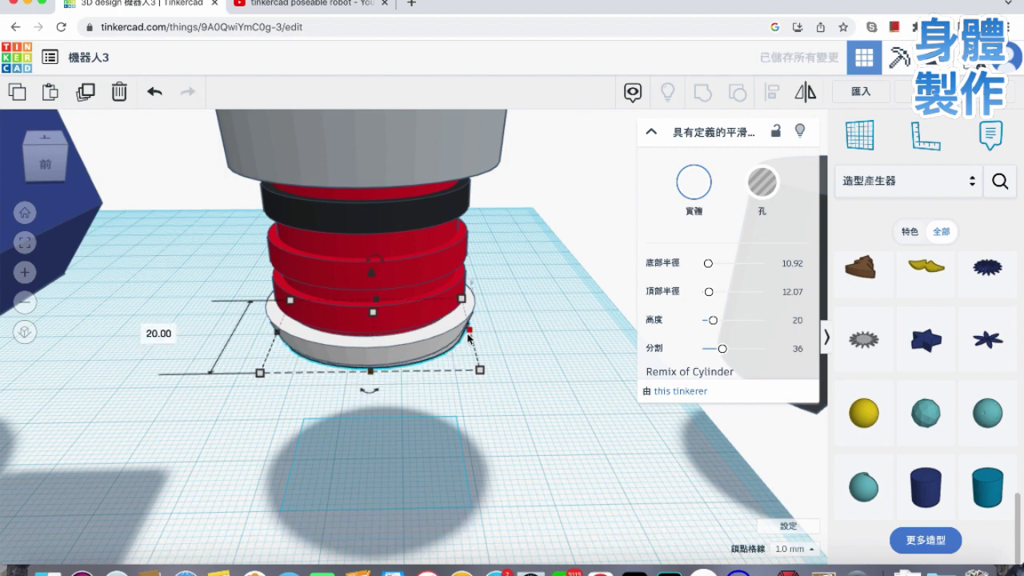
{"action": "left_click", "coordinate": [469, 329]}
{"action": "left_click", "coordinate": [360, 454]}
{"action": "type", "text": "20"}
{"action": "key", "text": "Return"}
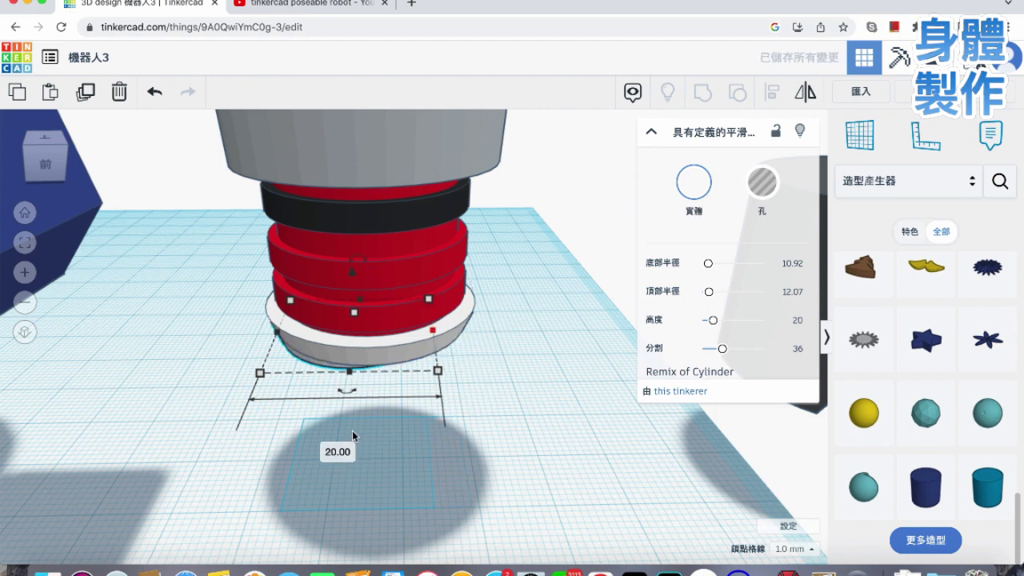
Set the lower white tapered disc's depth and width to 22 mm each.
{"action": "scroll", "coordinate": [376, 432], "scroll_direction": "down", "scroll_amount": 2}
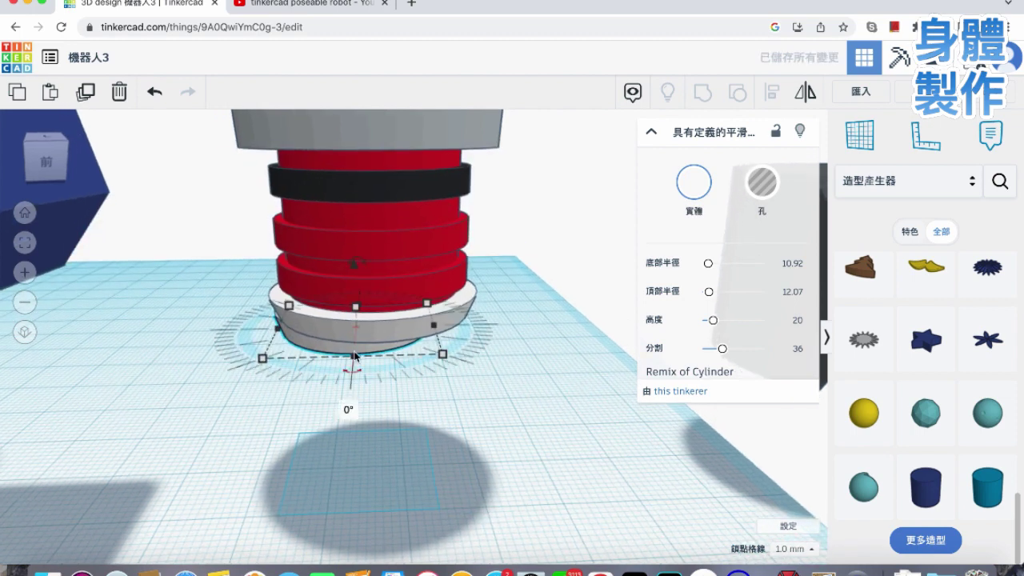
{"action": "left_click", "coordinate": [165, 336]}
{"action": "type", "text": "22"}
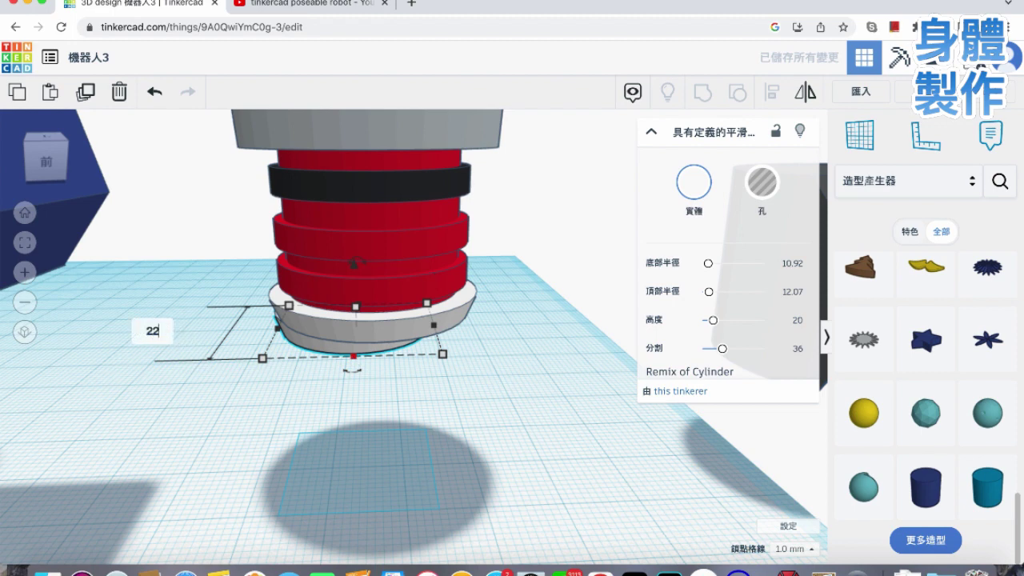
{"action": "key", "text": "Return"}
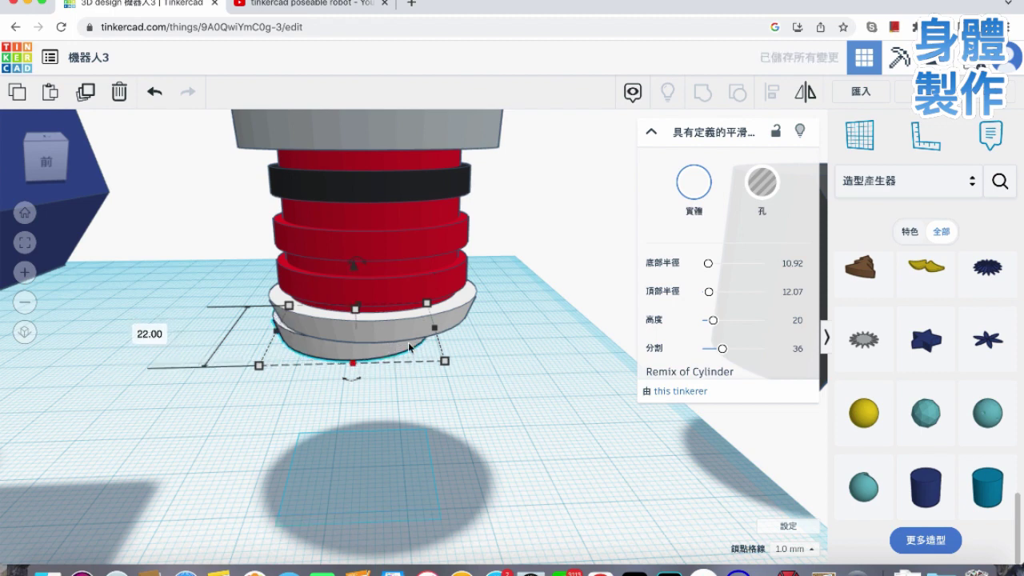
{"action": "left_click", "coordinate": [348, 431]}
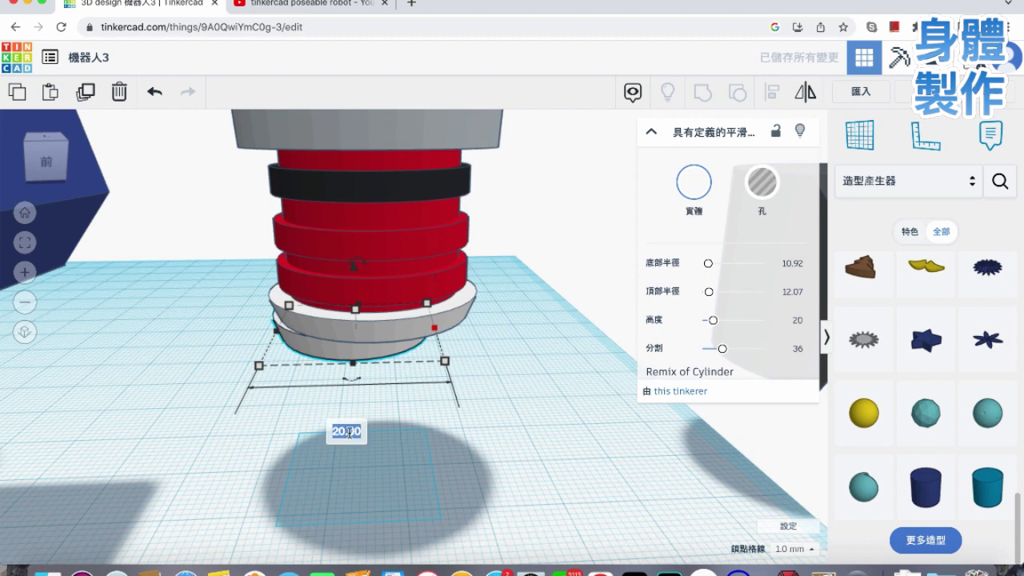
{"action": "type", "text": "22"}
{"action": "key", "text": "Return"}
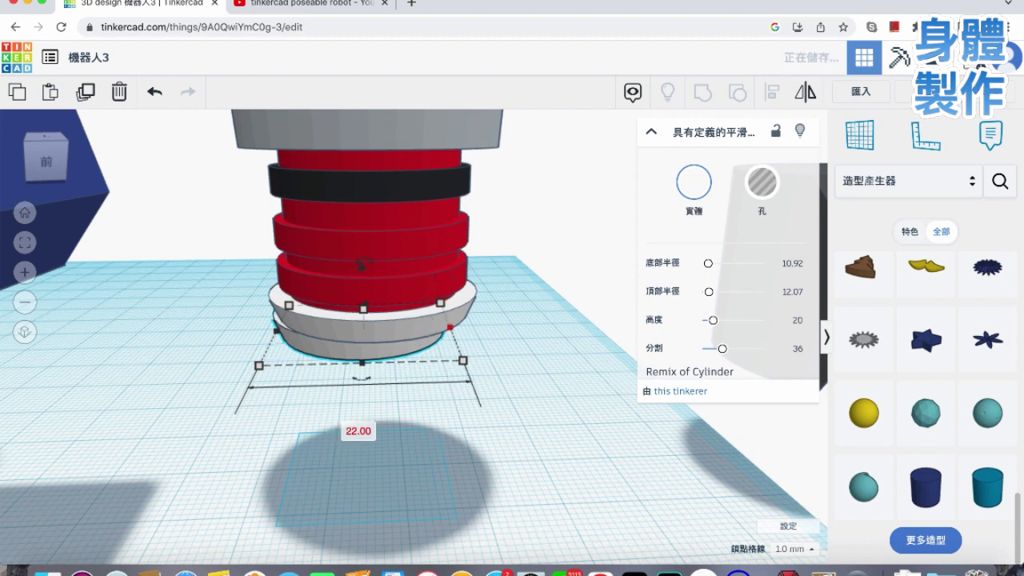
Set the lower white disc's height to 2 mm and raise it by 1 mm towards the disc above.
{"action": "left_click", "coordinate": [372, 354]}
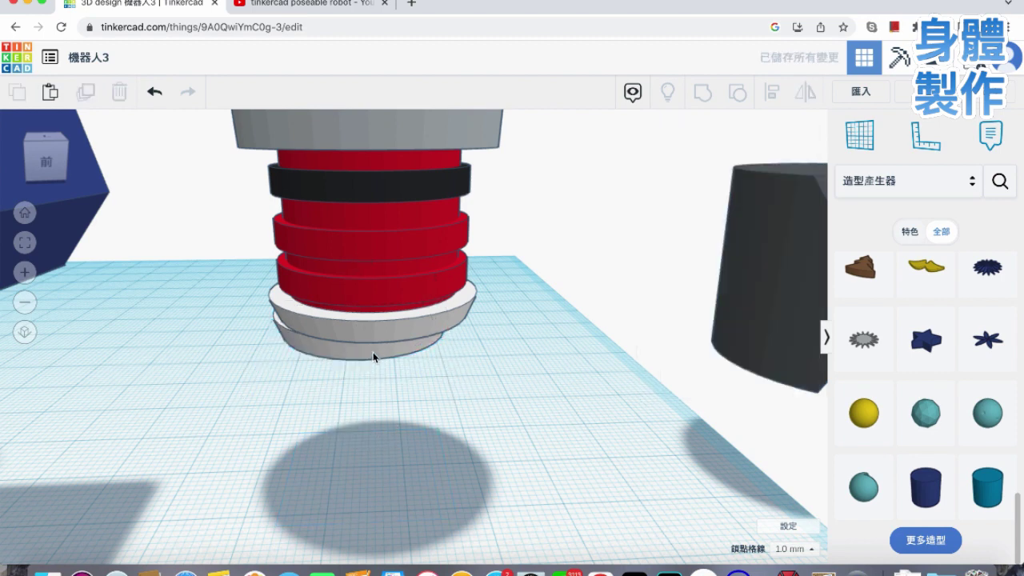
{"action": "mouse_move", "coordinate": [363, 309]}
{"action": "left_click", "coordinate": [481, 321]}
{"action": "type", "text": "2"}
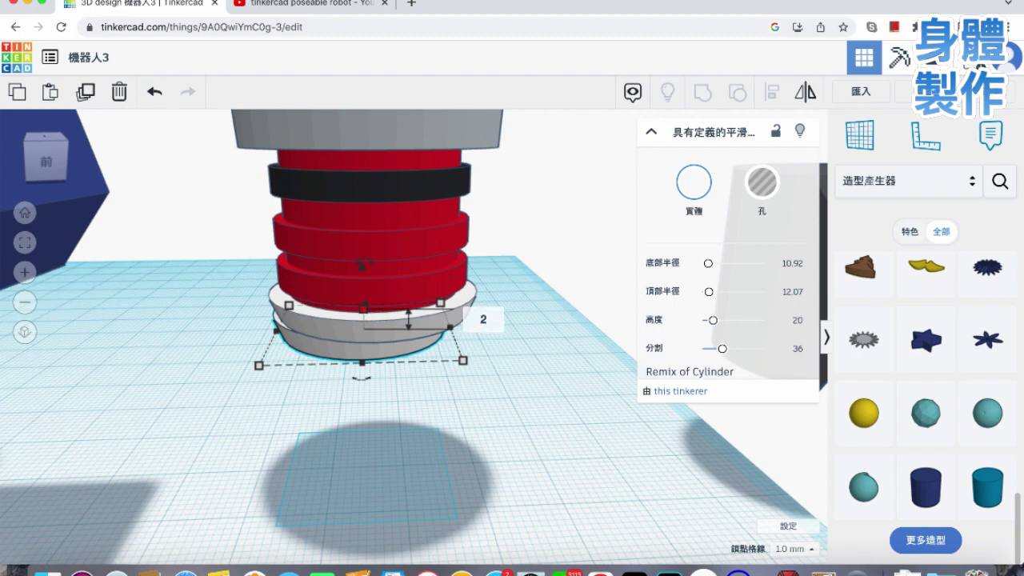
{"action": "key", "text": "Return"}
{"action": "left_click", "coordinate": [359, 367]}
{"action": "left_click", "coordinate": [357, 355]}
{"action": "right_click_drag", "start_coordinate": [357, 355], "coordinate": [359, 261]}
{"action": "left_click_drag", "start_coordinate": [365, 258], "coordinate": [364, 249]}
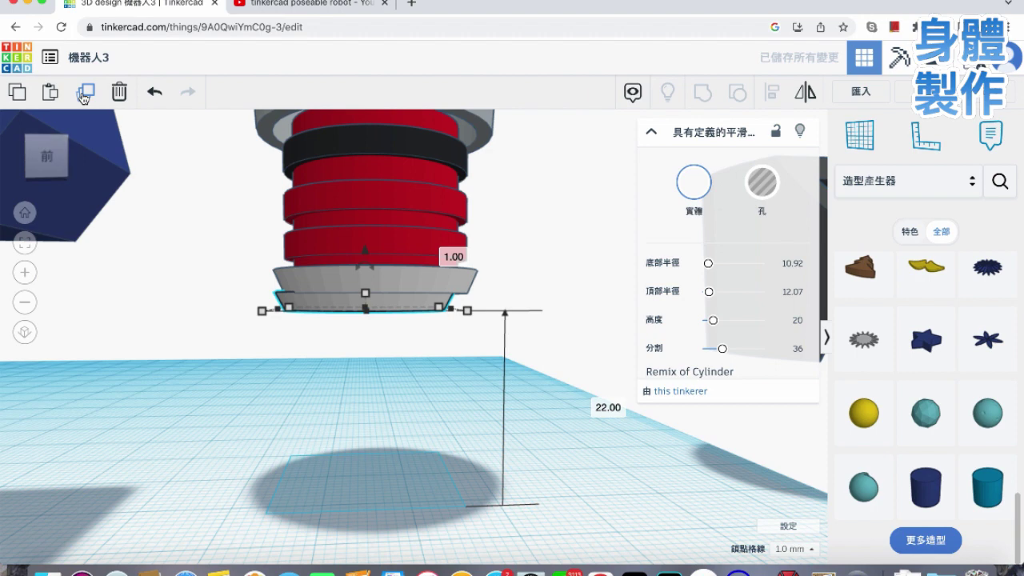
Duplicate the lower white disc, move the copy down 3 mm and set its height to 1.5 mm.
{"action": "left_click_drag", "start_coordinate": [364, 256], "coordinate": [364, 278]}
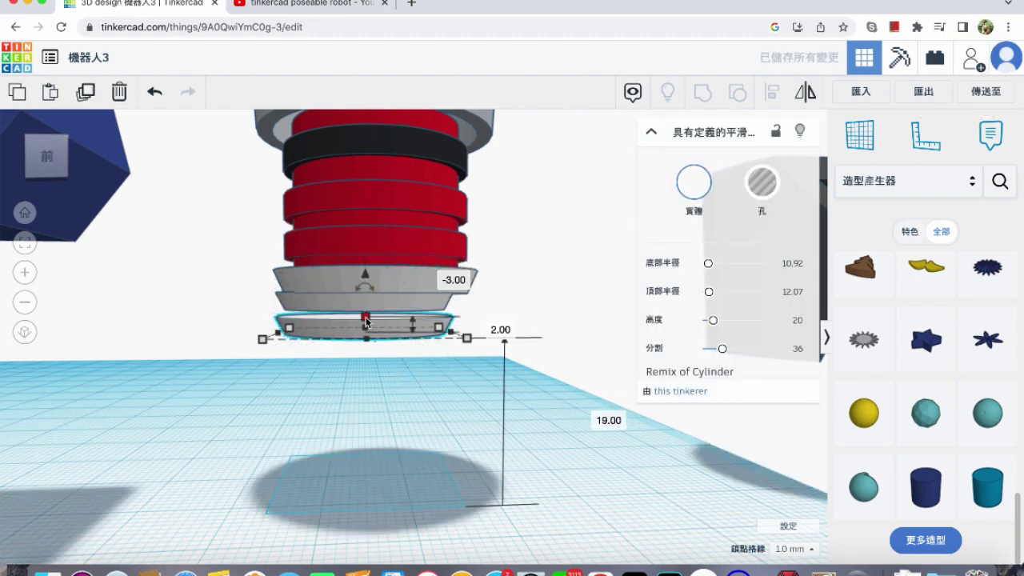
{"action": "left_click", "coordinate": [489, 325]}
{"action": "type", "text": "1"}
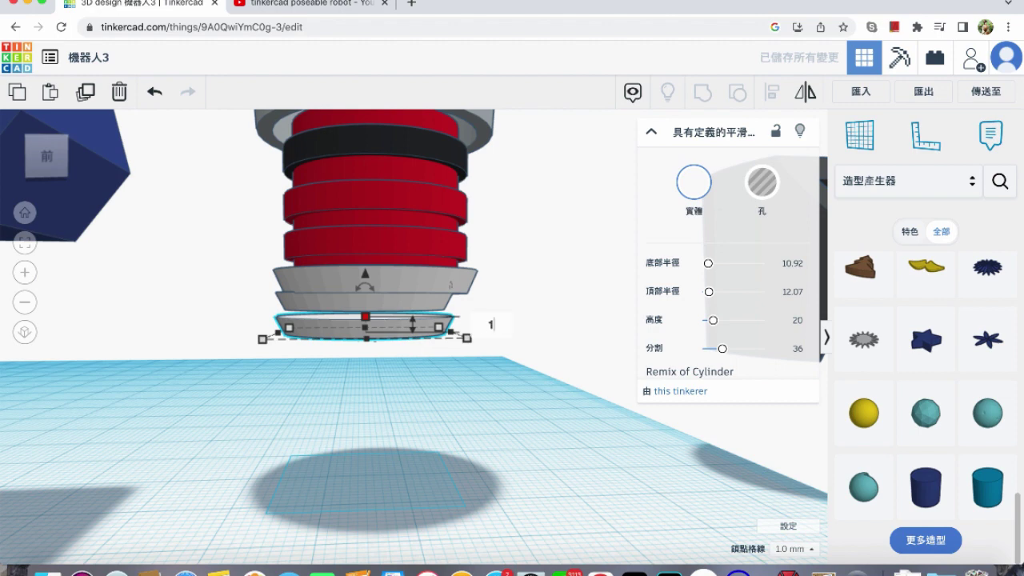
{"action": "type", "text": ".5"}
{"action": "key", "text": "Return"}
Set the depth and width of the lowest white disc to 19 mm each, then deselect it.
{"action": "right_click_drag", "start_coordinate": [412, 400], "coordinate": [370, 362]}
{"action": "mouse_move", "coordinate": [370, 363]}
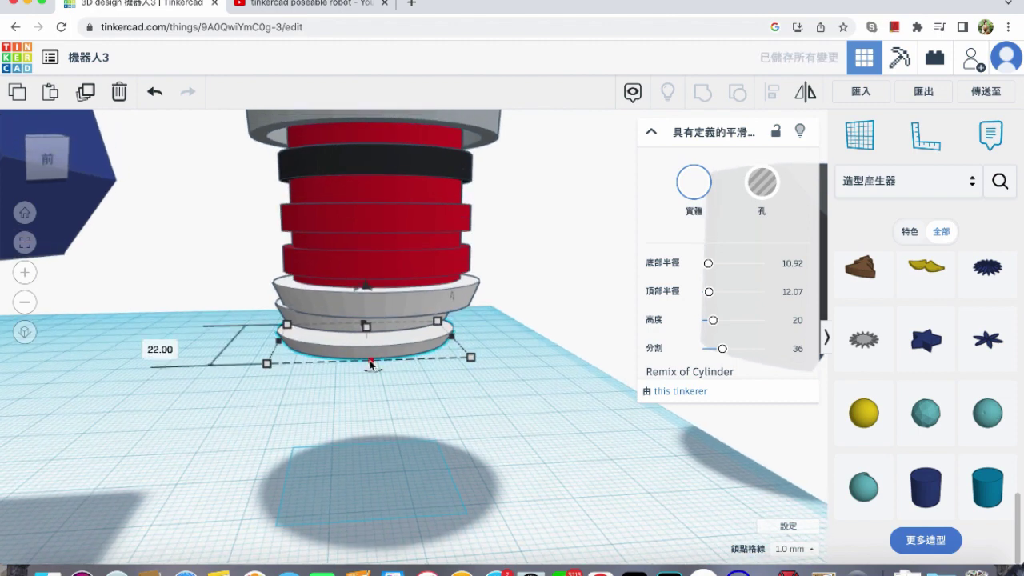
{"action": "left_click", "coordinate": [152, 345]}
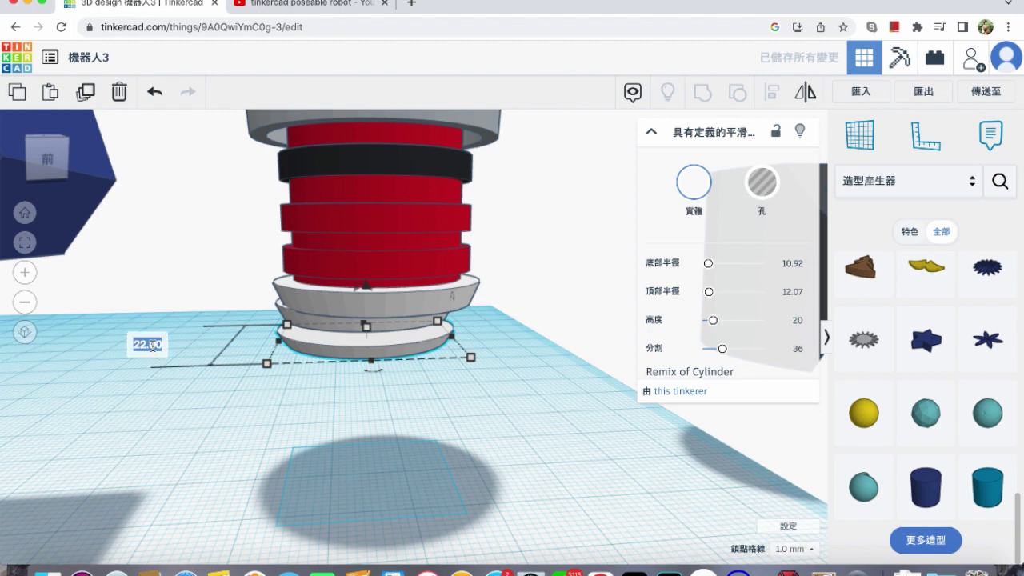
{"action": "type", "text": "19"}
{"action": "key", "text": "Return"}
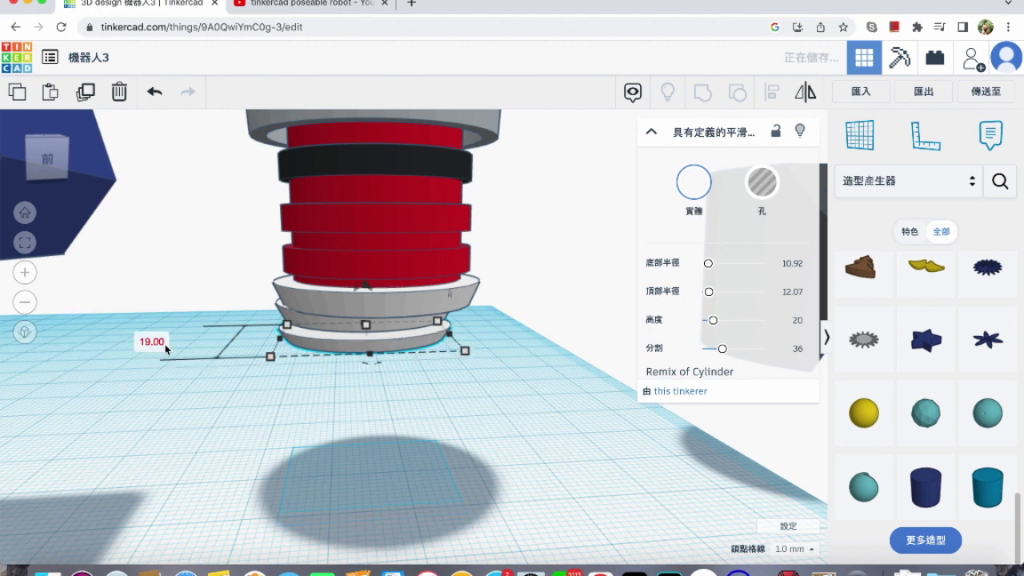
{"action": "mouse_move", "coordinate": [369, 353]}
{"action": "left_click", "coordinate": [372, 393]}
{"action": "type", "text": "19"}
{"action": "key", "text": "Return"}
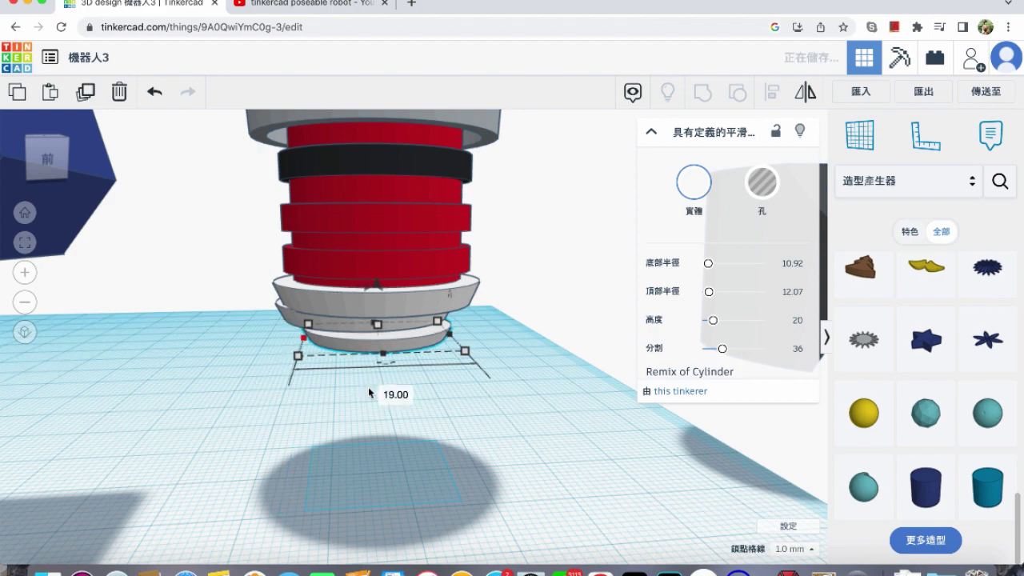
{"action": "left_click", "coordinate": [351, 393]}
Raise the lowest white disc slightly towards the disc above it.
{"action": "scroll", "coordinate": [357, 394], "scroll_direction": "down", "scroll_amount": 3}
{"action": "scroll", "coordinate": [352, 390], "scroll_direction": "down", "scroll_amount": 1}
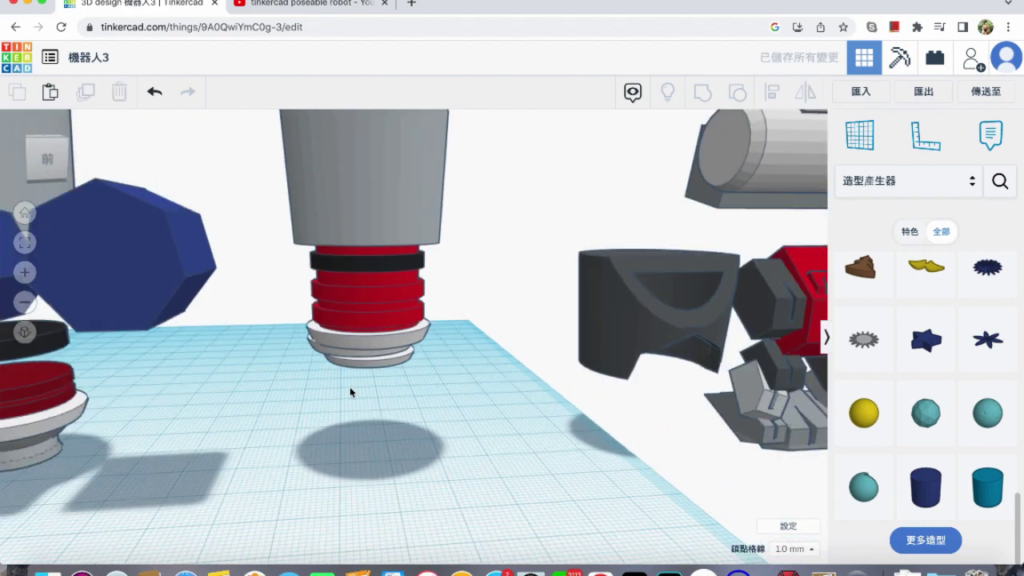
{"action": "middle_click_drag", "start_coordinate": [347, 389], "coordinate": [388, 440]}
{"action": "left_click_drag", "start_coordinate": [452, 431], "coordinate": [305, 258]}
{"action": "left_click", "coordinate": [400, 445]}
{"action": "scroll", "coordinate": [401, 445], "scroll_direction": "down", "scroll_amount": 1}
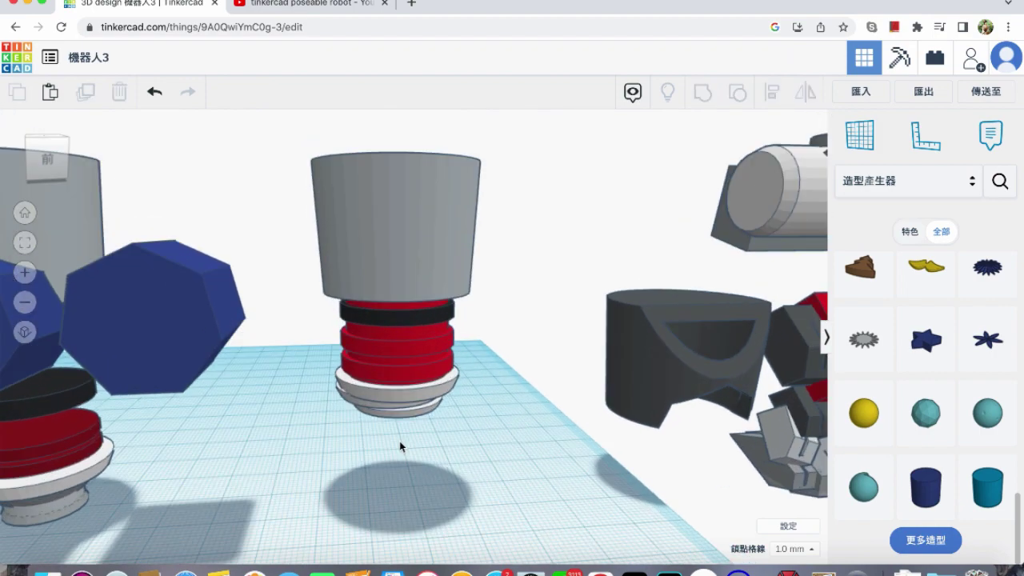
{"action": "scroll", "coordinate": [399, 441], "scroll_direction": "up", "scroll_amount": 3}
{"action": "scroll", "coordinate": [400, 436], "scroll_direction": "up", "scroll_amount": 2}
{"action": "right_click_drag", "start_coordinate": [401, 436], "coordinate": [390, 336]}
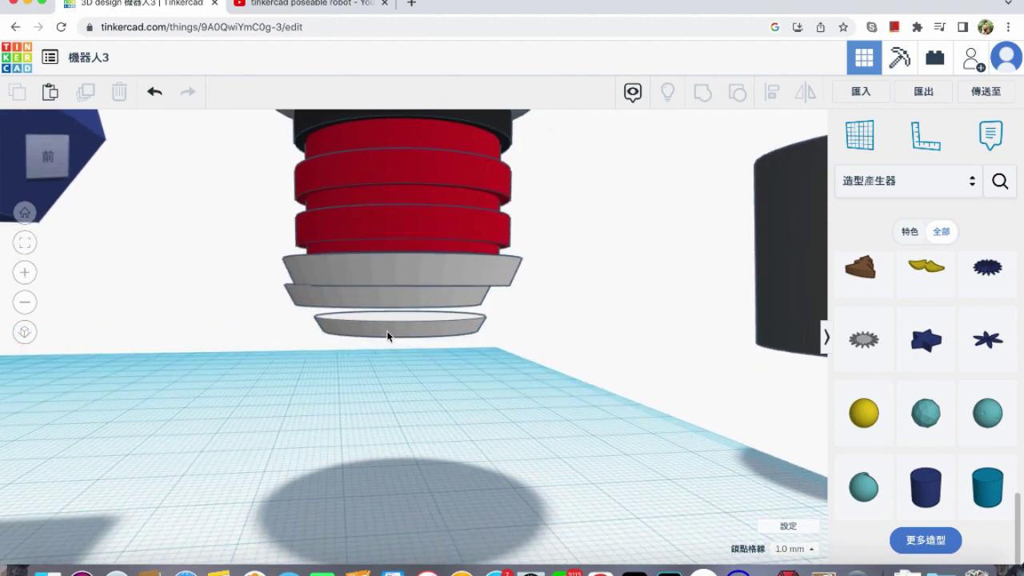
{"action": "left_click", "coordinate": [390, 330]}
{"action": "mouse_move", "coordinate": [400, 277]}
{"action": "left_mouse_down"}
{"action": "mouse_move", "coordinate": [402, 262]}
{"action": "mouse_move", "coordinate": [399, 270]}
{"action": "left_mouse_up"}
Select all eight body parts and align them on a common vertical centre line.
{"action": "right_click_drag", "start_coordinate": [411, 318], "coordinate": [399, 351]}
{"action": "scroll", "coordinate": [400, 351], "scroll_direction": "down", "scroll_amount": 3}
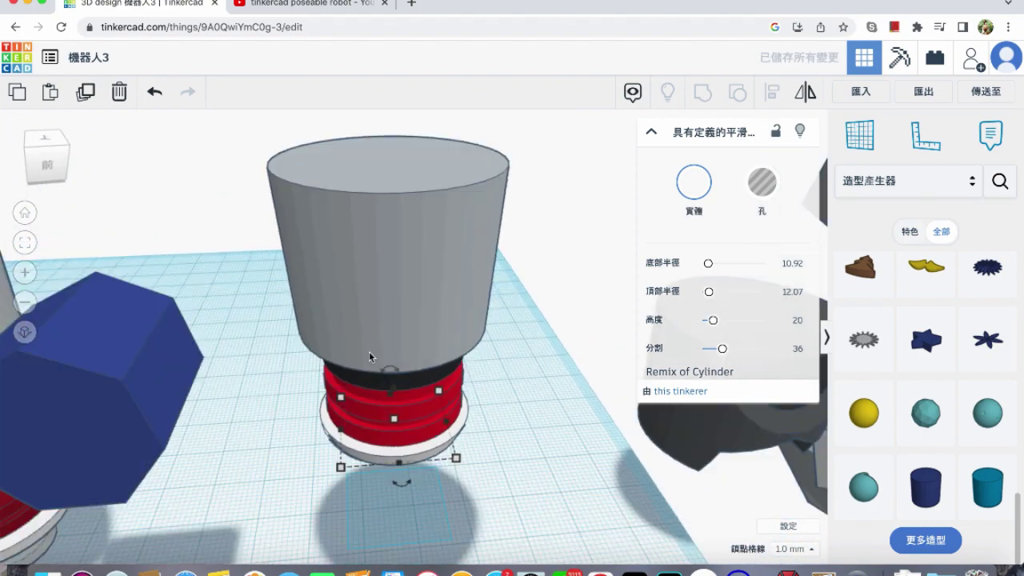
{"action": "left_click_drag", "start_coordinate": [270, 320], "coordinate": [514, 507]}
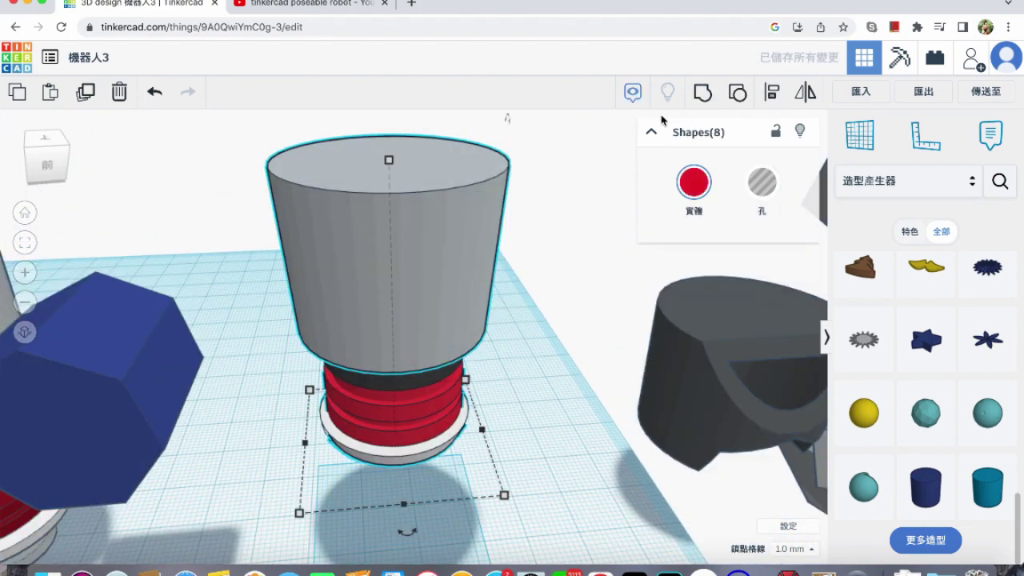
{"action": "left_click", "coordinate": [769, 96]}
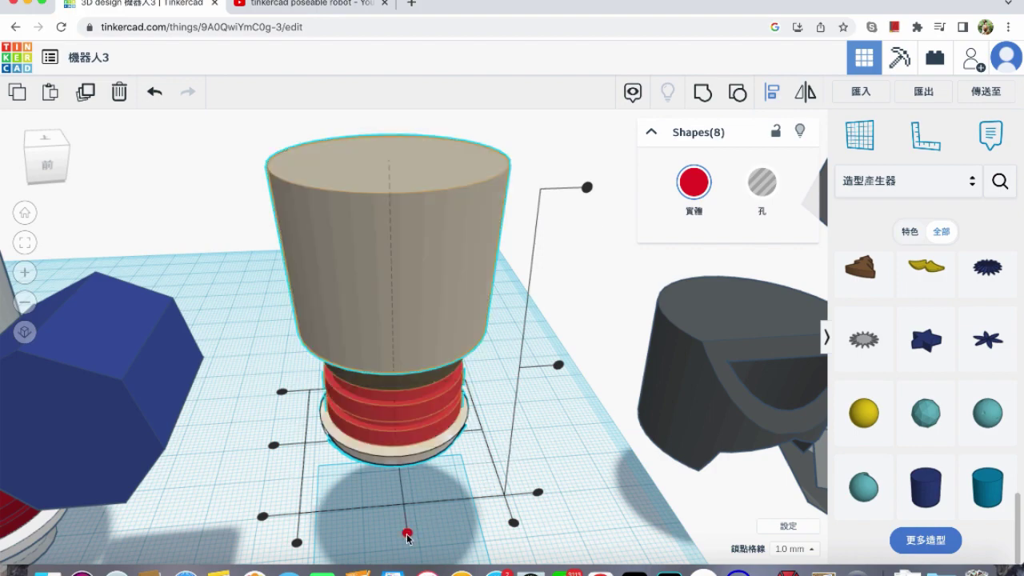
{"action": "left_click", "coordinate": [552, 450]}
Set the height of the lowest white disc to 1.7 mm and raise it 1.2 mm against the disc above.
{"action": "right_click_drag", "start_coordinate": [552, 450], "coordinate": [503, 309]}
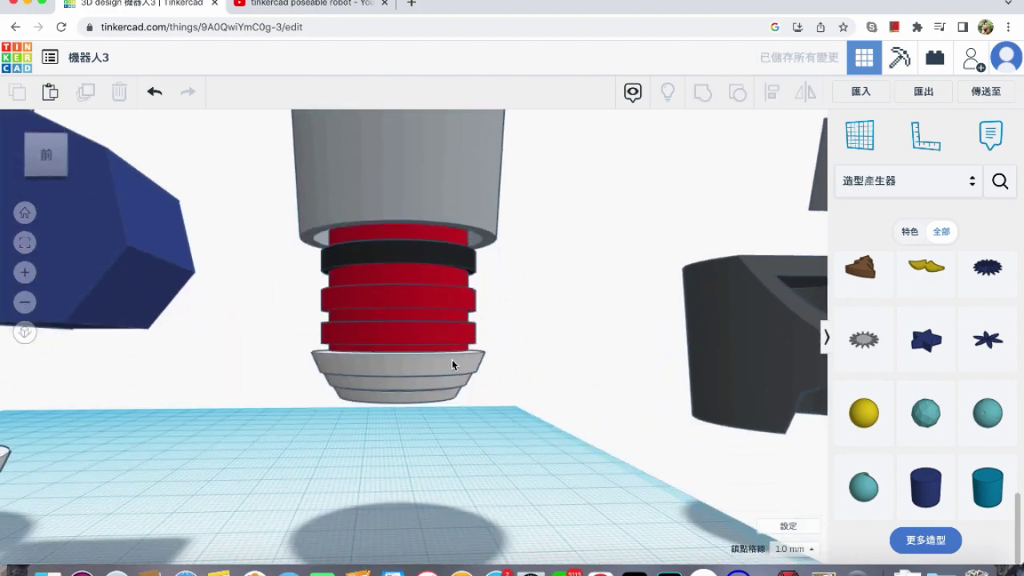
{"action": "scroll", "coordinate": [431, 353], "scroll_direction": "down", "scroll_amount": 3}
{"action": "scroll", "coordinate": [430, 353], "scroll_direction": "up", "scroll_amount": 8}
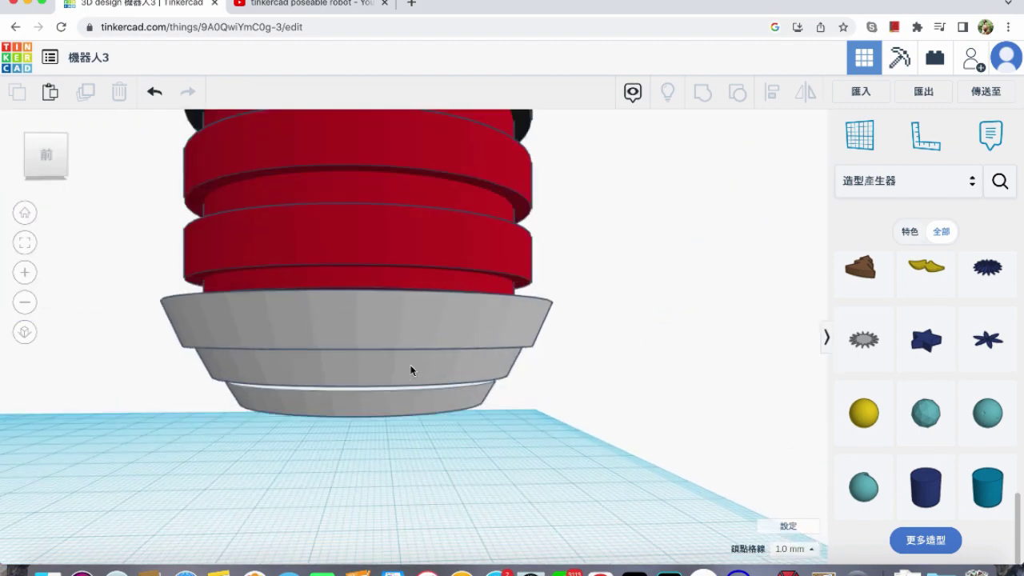
{"action": "scroll", "coordinate": [406, 373], "scroll_direction": "up", "scroll_amount": 2}
{"action": "right_click_drag", "start_coordinate": [373, 411], "coordinate": [377, 404]}
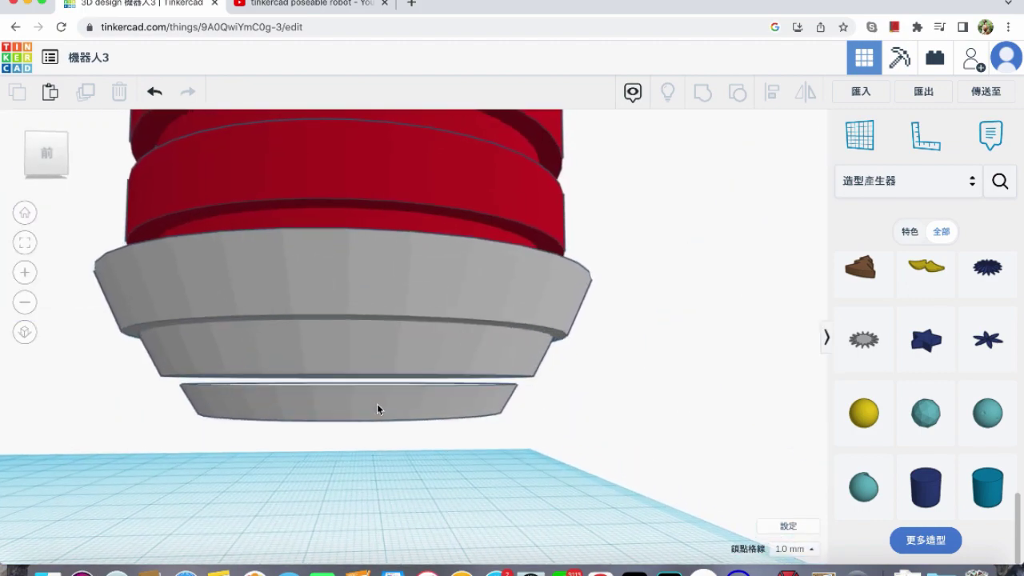
{"action": "left_click", "coordinate": [377, 404]}
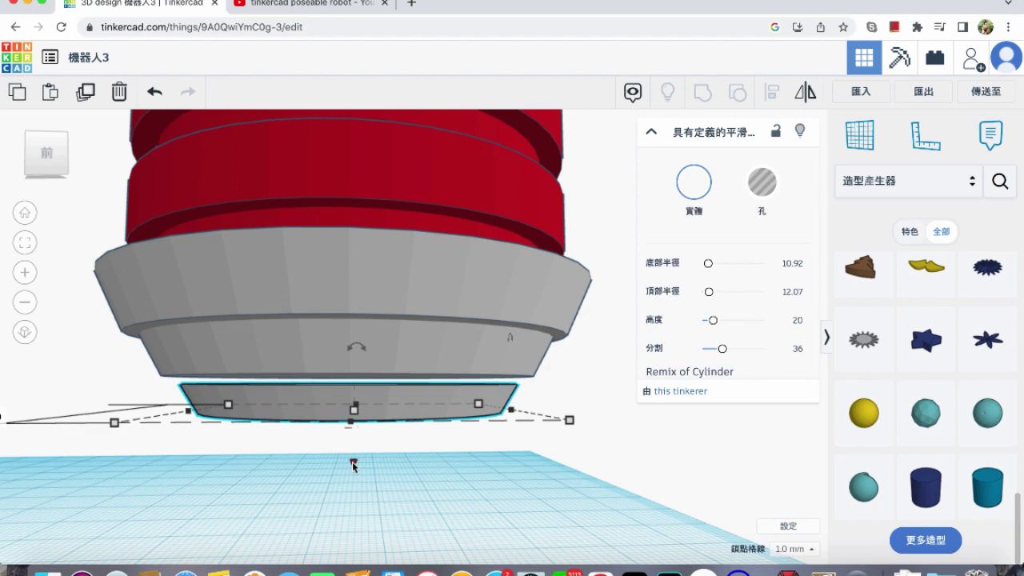
{"action": "left_click_drag", "start_coordinate": [353, 464], "coordinate": [354, 458]}
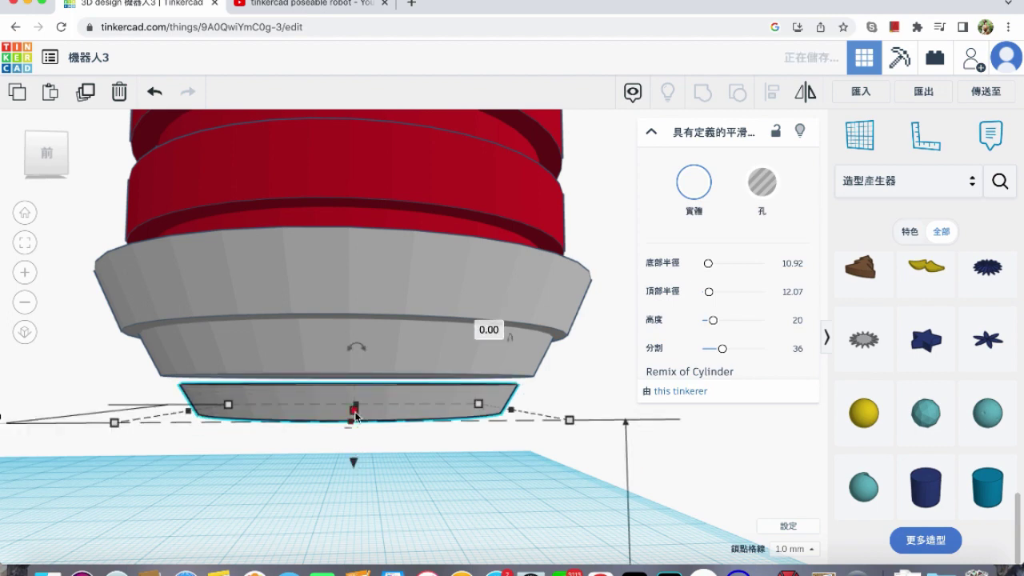
{"action": "left_click", "coordinate": [550, 398]}
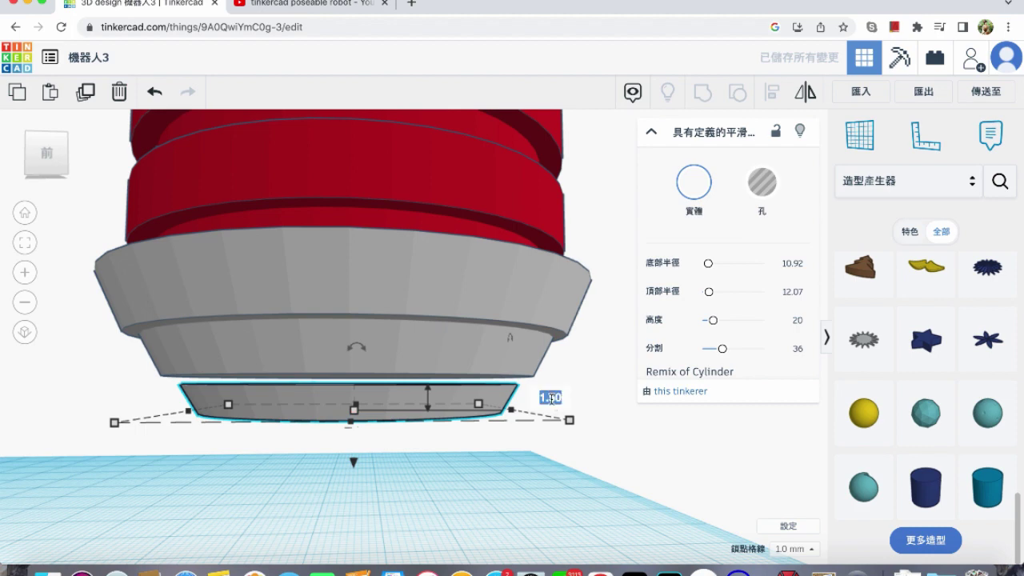
{"action": "type", "text": "1.7"}
{"action": "key", "text": "Return"}
{"action": "left_click_drag", "start_coordinate": [354, 464], "coordinate": [359, 451]}
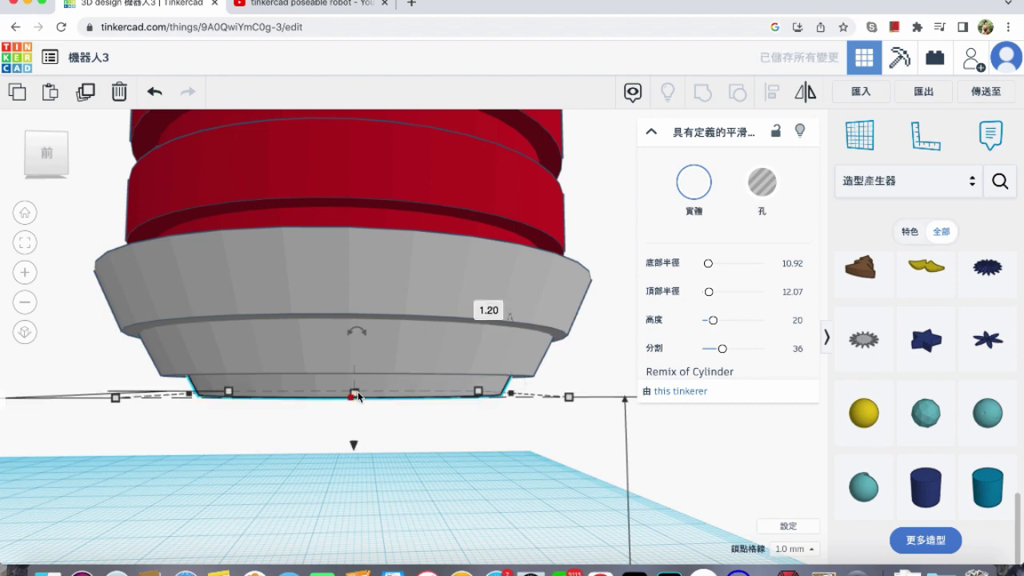
Stretch the lowest white disc downward, set its height to 2 mm and finally 2.3 mm, and deselect it.
{"action": "left_click_drag", "start_coordinate": [356, 395], "coordinate": [358, 405]}
{"action": "left_click", "coordinate": [550, 388]}
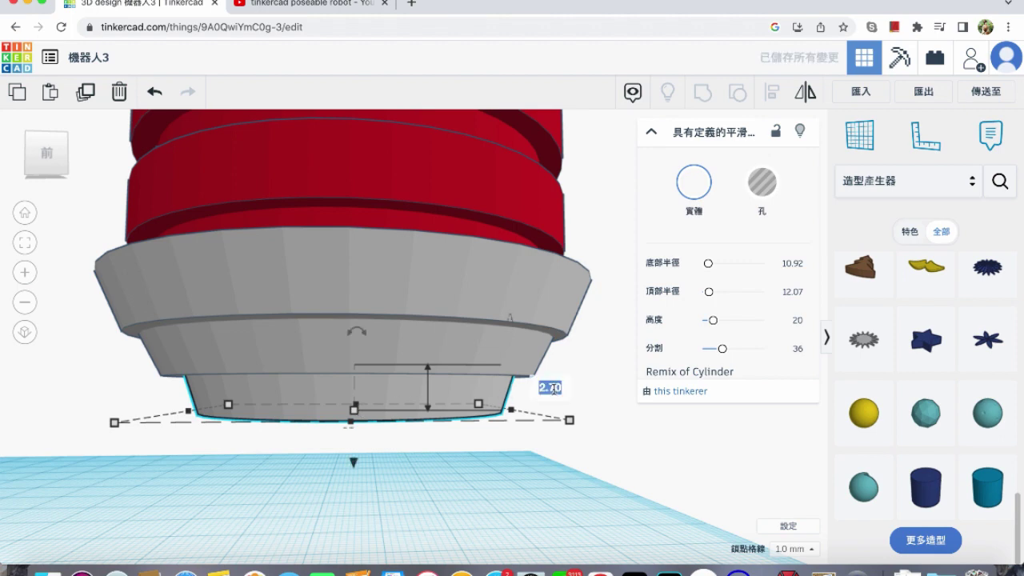
{"action": "type", "text": "2"}
{"action": "key", "text": "Return"}
{"action": "left_click", "coordinate": [549, 387]}
{"action": "type", "text": "2.3"}
{"action": "key", "text": "Return"}
{"action": "left_click", "coordinate": [456, 442]}
Duplicate the upper red waist ring and move the copy down 15.64 mm, just below the lowest white disc.
{"action": "scroll", "coordinate": [456, 443], "scroll_direction": "down", "scroll_amount": 2}
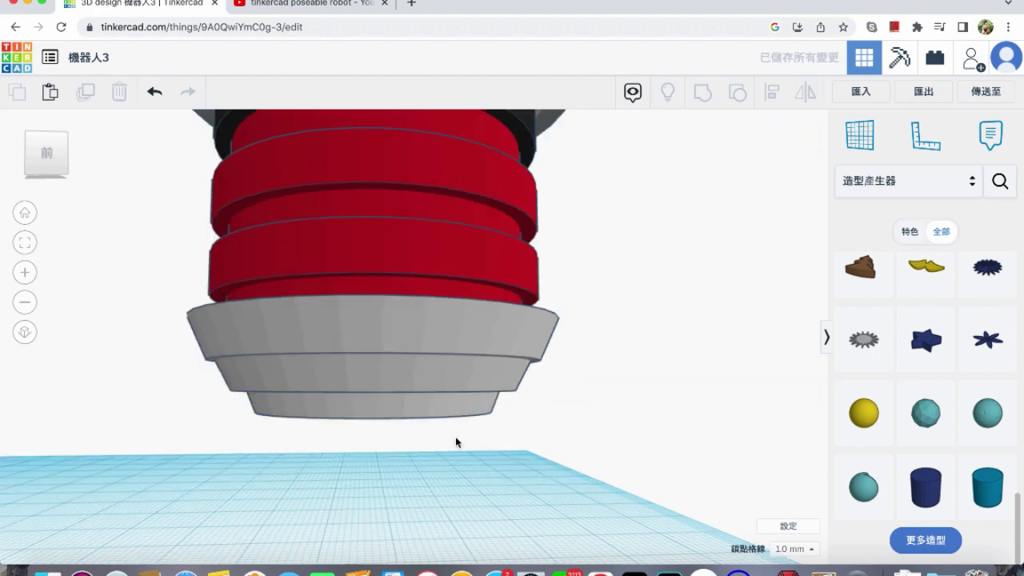
{"action": "scroll", "coordinate": [456, 443], "scroll_direction": "down", "scroll_amount": 3}
{"action": "middle_click_drag", "start_coordinate": [455, 419], "coordinate": [517, 408]}
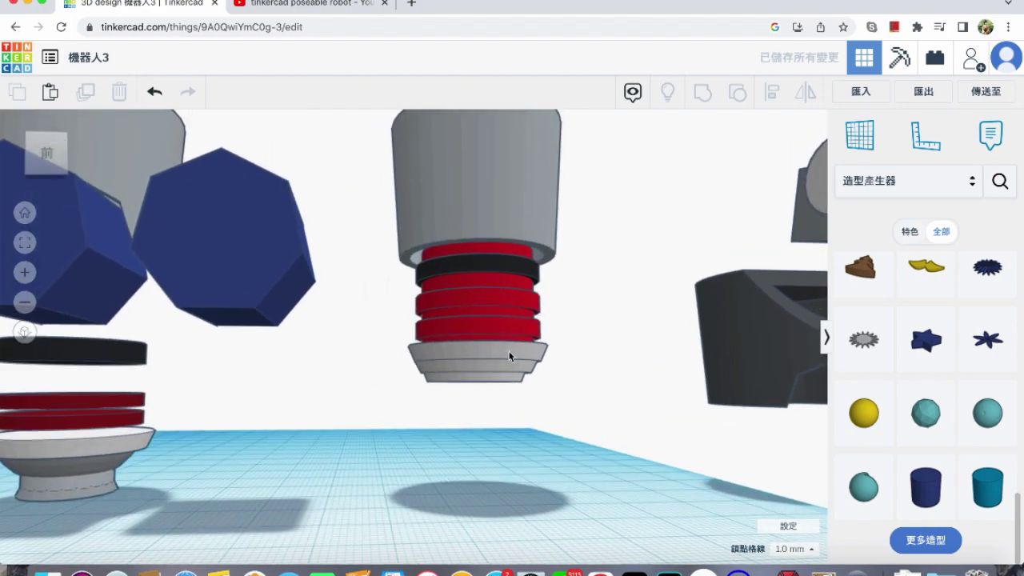
{"action": "left_click", "coordinate": [483, 302]}
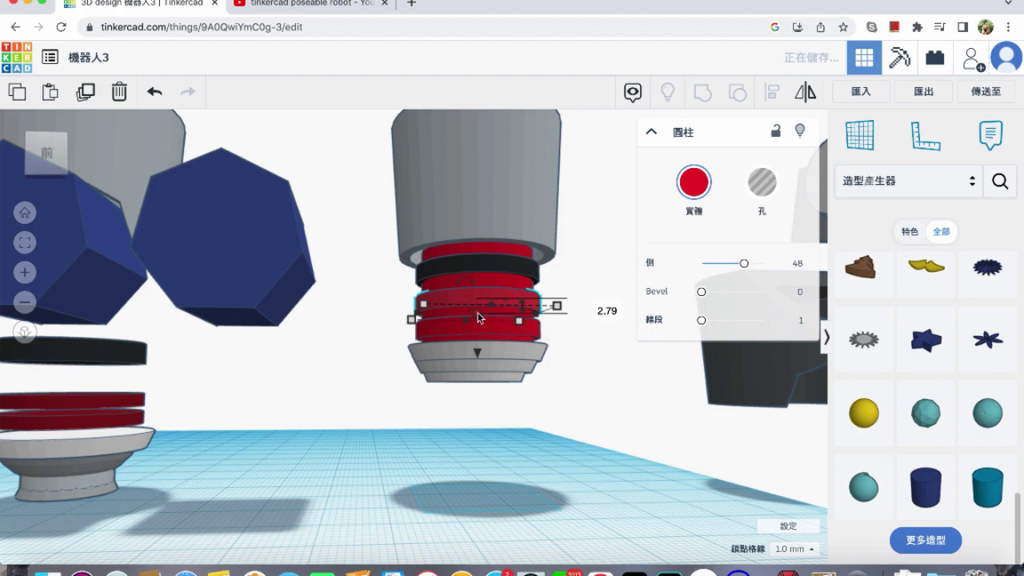
{"action": "left_click_drag", "start_coordinate": [472, 383], "coordinate": [470, 440]}
{"action": "scroll", "coordinate": [480, 416], "scroll_direction": "up", "scroll_amount": 5}
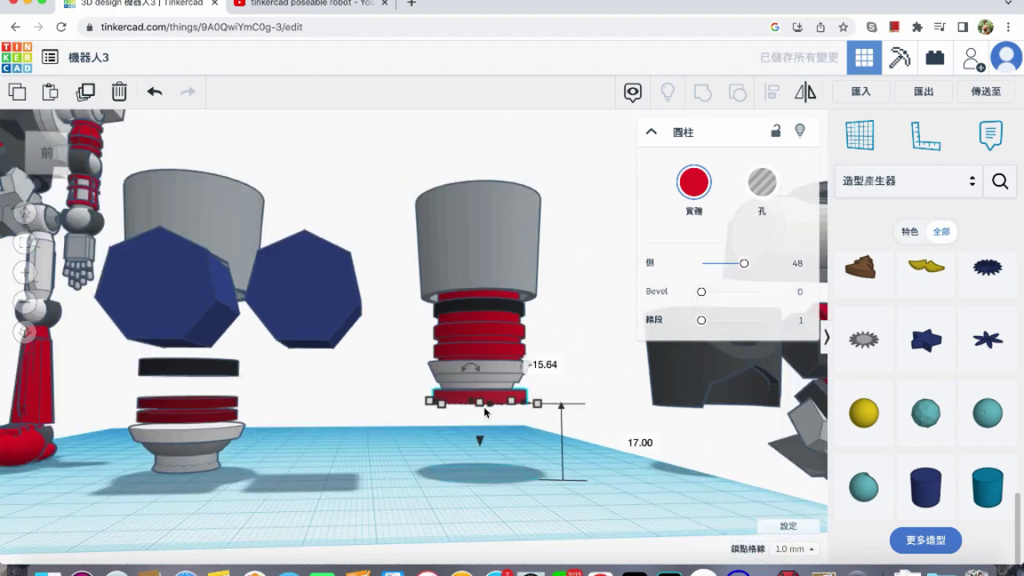
Scale the copied red ring down proportionally to about 1.79 mm high so it is narrower than the white disc above.
{"action": "scroll", "coordinate": [478, 411], "scroll_direction": "up", "scroll_amount": 2}
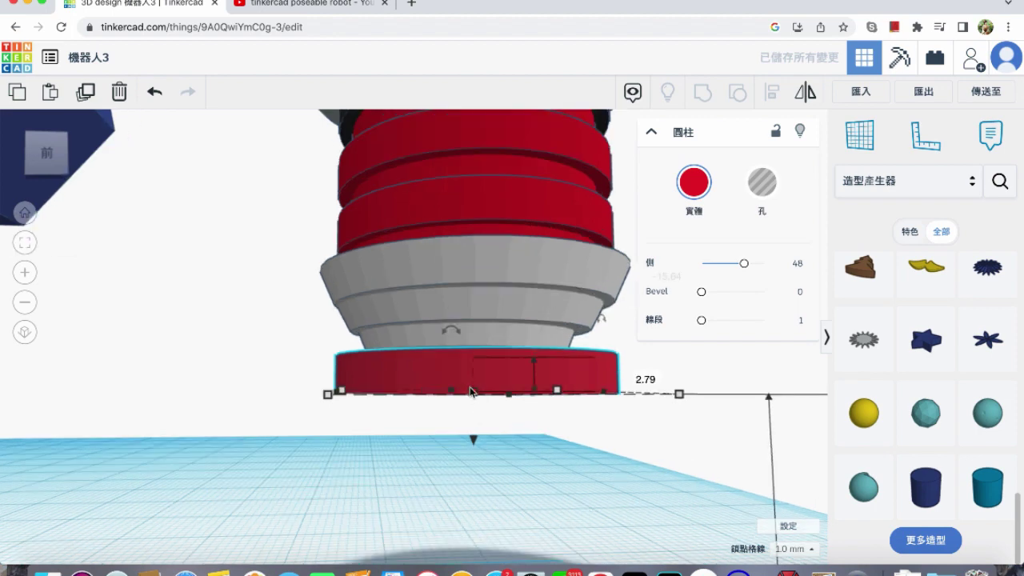
{"action": "left_click_drag", "start_coordinate": [473, 393], "coordinate": [473, 383], "text": "shift"}
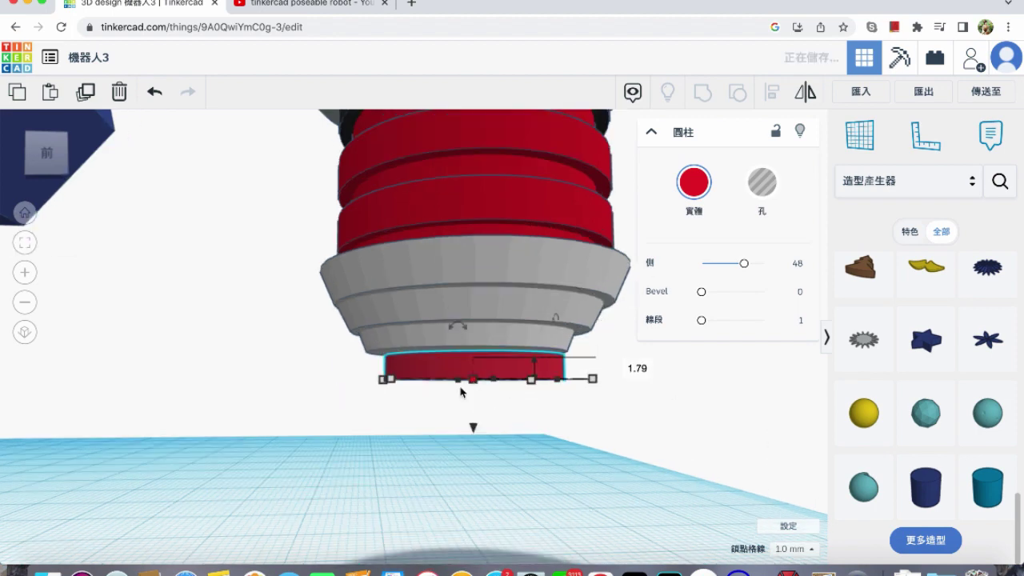
{"action": "scroll", "coordinate": [473, 409], "scroll_direction": "down", "scroll_amount": 1}
{"action": "scroll", "coordinate": [472, 408], "scroll_direction": "up", "scroll_amount": 3}
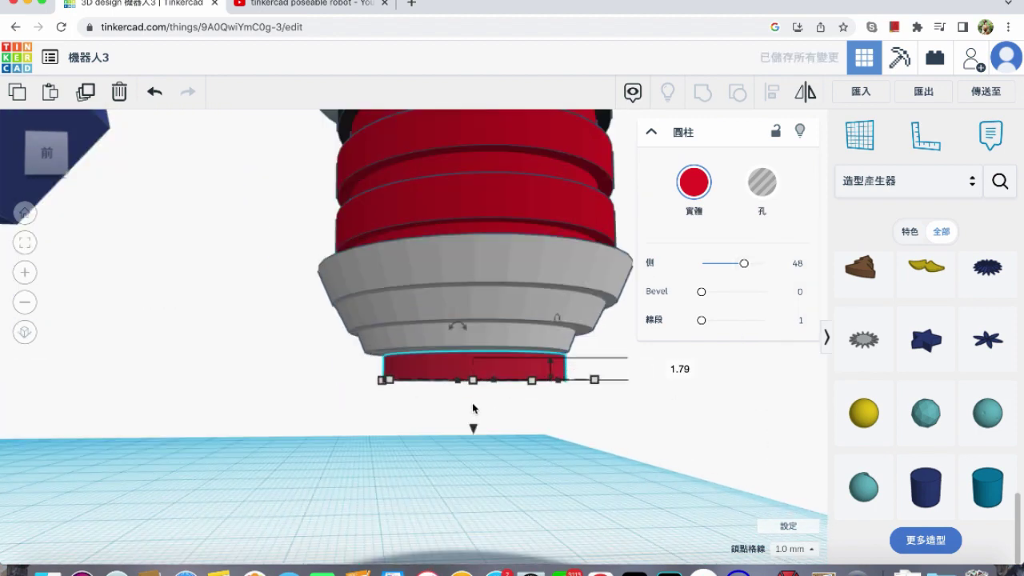
Move the small red ring slightly away from the lowest white disc and reduce its height to 1 mm.
{"action": "left_click_drag", "start_coordinate": [474, 418], "coordinate": [476, 407]}
{"action": "right_click_drag", "start_coordinate": [477, 407], "coordinate": [437, 379]}
{"action": "right_click_drag", "start_coordinate": [437, 425], "coordinate": [432, 361]}
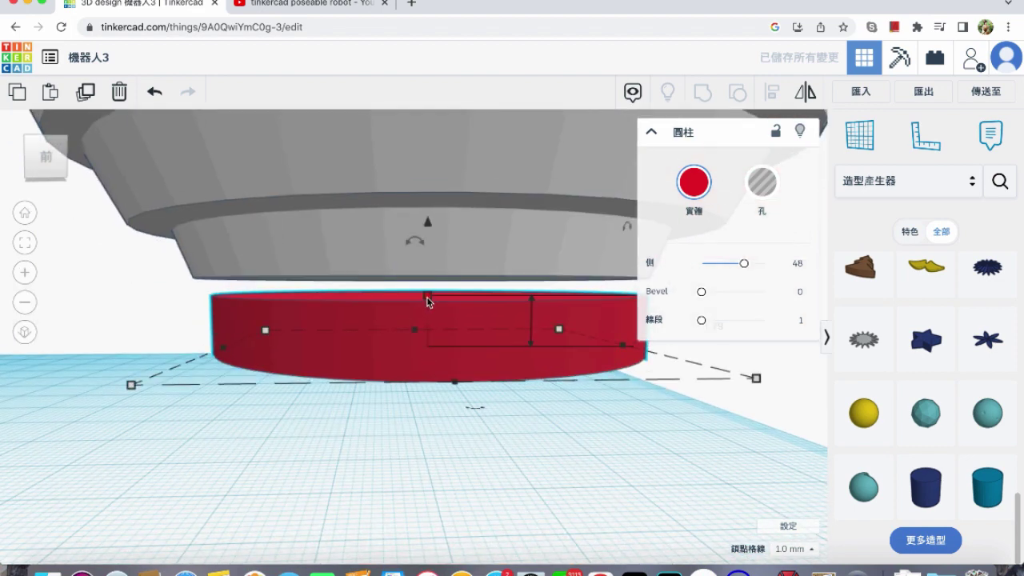
{"action": "left_click_drag", "start_coordinate": [428, 301], "coordinate": [435, 274]}
{"action": "right_click_drag", "start_coordinate": [435, 311], "coordinate": [439, 335]}
{"action": "left_click_drag", "start_coordinate": [416, 416], "coordinate": [416, 409]}
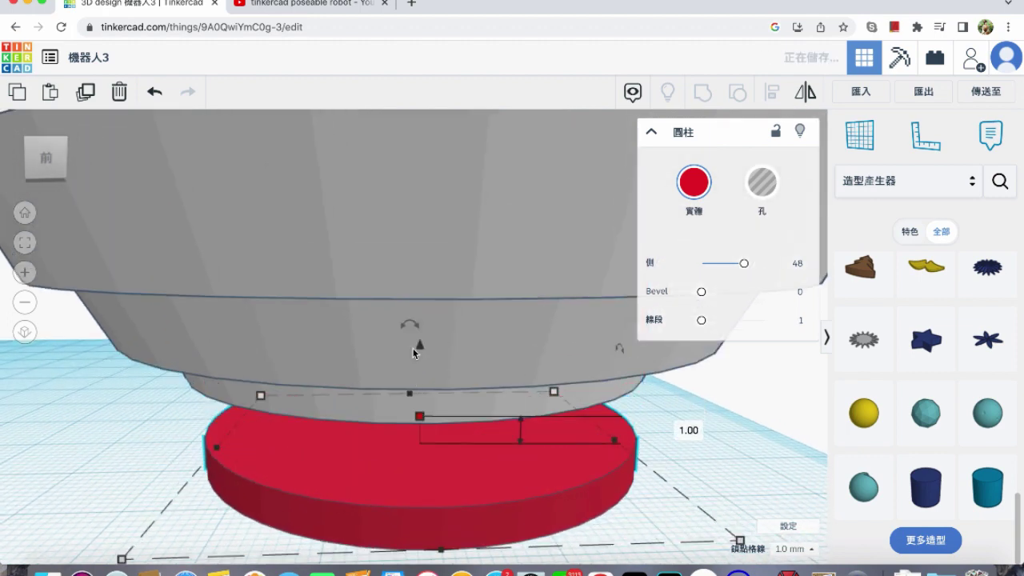
Try to raise the small red ring against the lowest white disc, then undo the move.
{"action": "left_click_drag", "start_coordinate": [418, 344], "coordinate": [425, 302]}
{"action": "right_click_drag", "start_coordinate": [424, 353], "coordinate": [428, 343]}
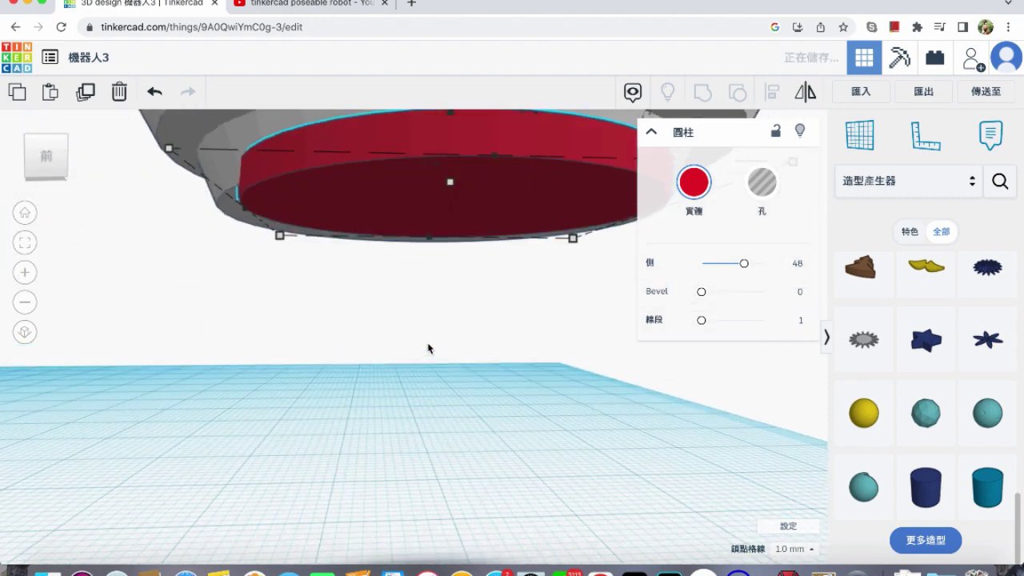
{"action": "key", "text": "ctrl+z"}
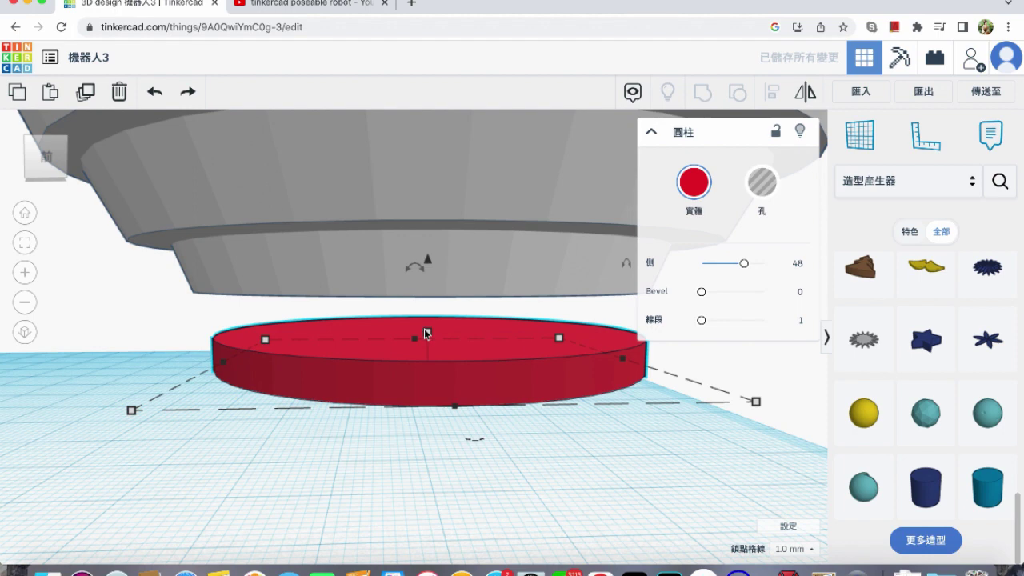
Set the small red ring's height to 1.5 mm and raise it to meet the underside of the lowest white disc.
{"action": "left_click", "coordinate": [427, 333]}
{"action": "left_click", "coordinate": [695, 349]}
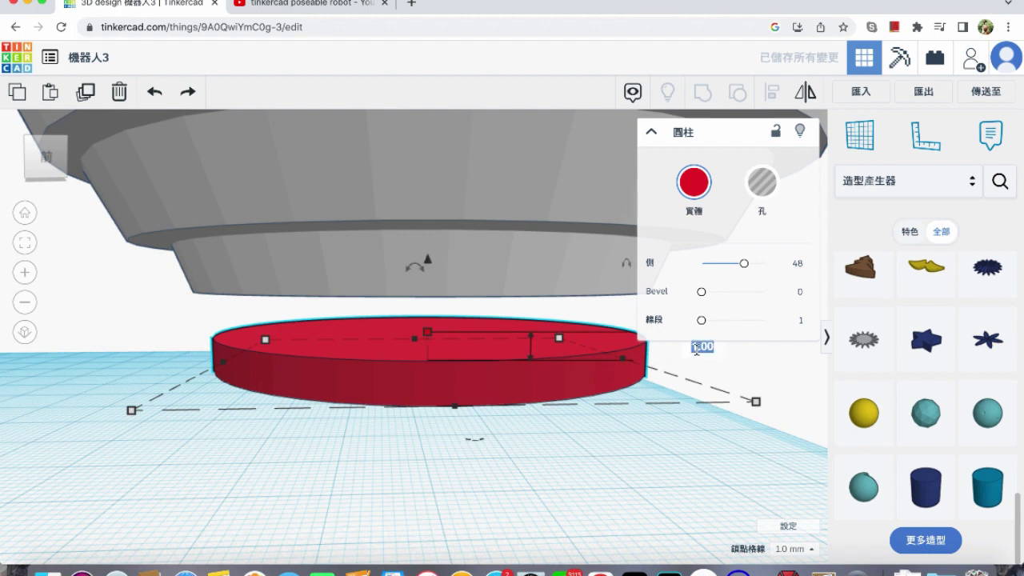
{"action": "type", "text": "1.5"}
{"action": "key", "text": "Return"}
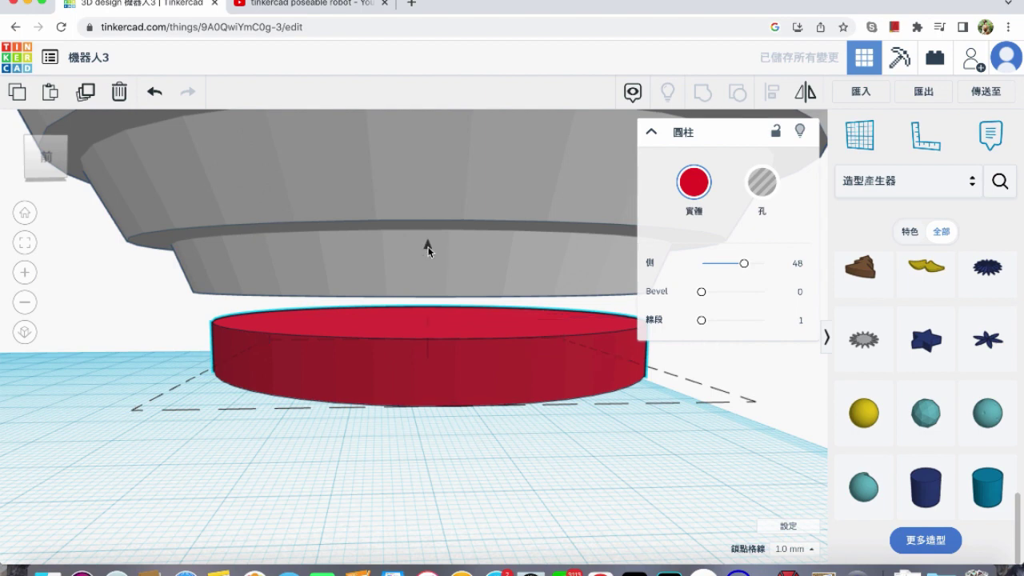
{"action": "left_click_drag", "start_coordinate": [424, 240], "coordinate": [425, 219]}
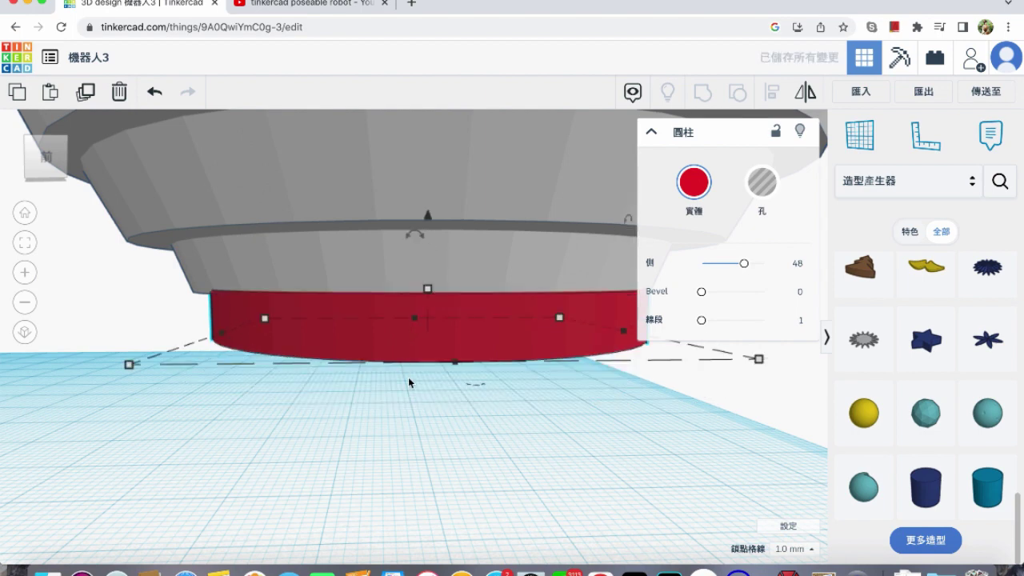
Duplicate the lowest white disc and mirror the copy vertically so its wider side faces down.
{"action": "left_click", "coordinate": [362, 275]}
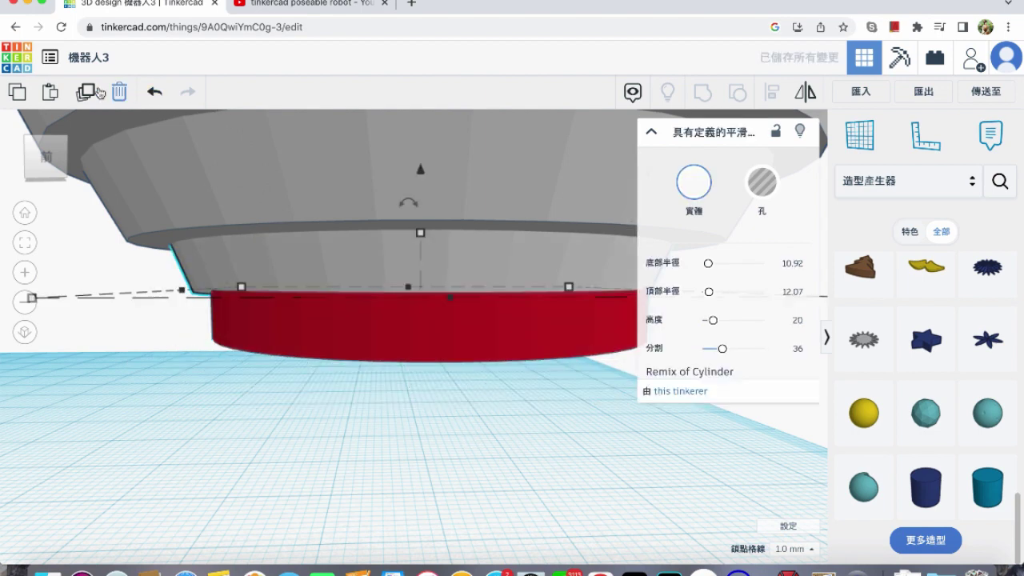
{"action": "middle_click_drag", "start_coordinate": [441, 293], "coordinate": [414, 295]}
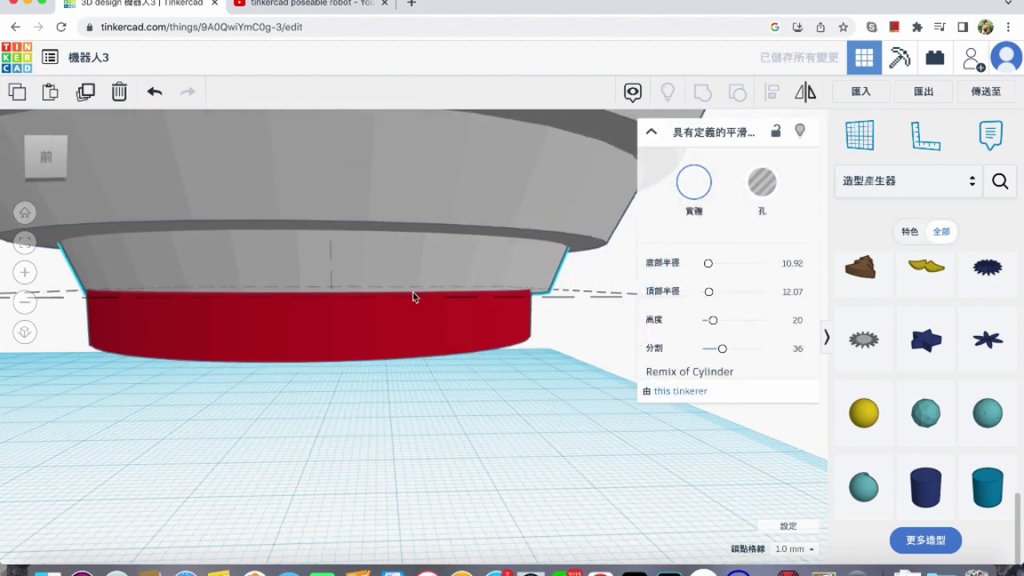
{"action": "left_click", "coordinate": [797, 102]}
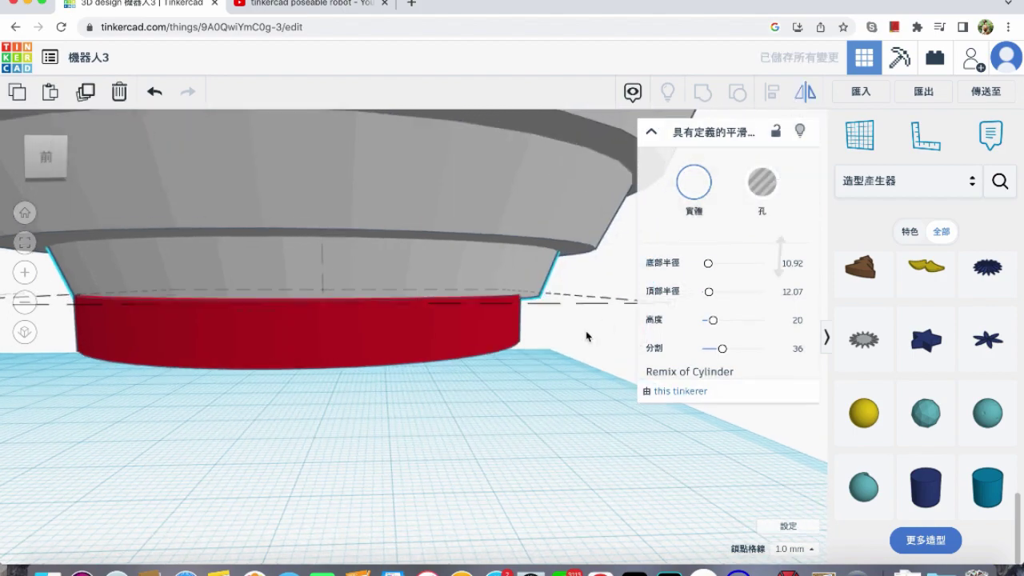
{"action": "scroll", "coordinate": [582, 333], "scroll_direction": "down", "scroll_amount": 5}
{"action": "middle_click_drag", "start_coordinate": [549, 357], "coordinate": [474, 358]}
{"action": "left_click", "coordinate": [570, 369]}
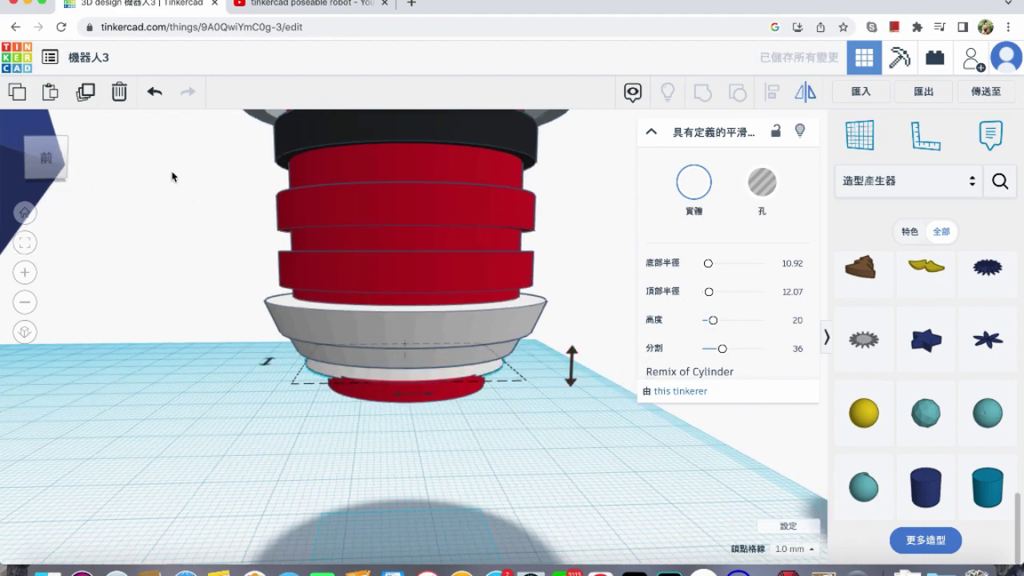
Move the flipped white disc down 3.4 mm to sit beneath the small red ring.
{"action": "scroll", "coordinate": [395, 320], "scroll_direction": "up", "scroll_amount": 5}
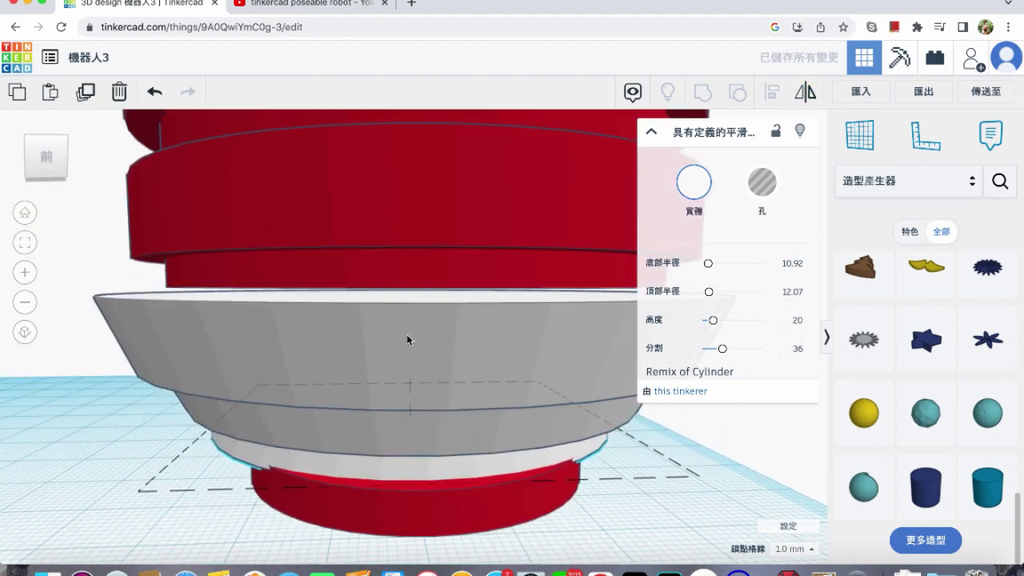
{"action": "right_click_drag", "start_coordinate": [407, 356], "coordinate": [400, 311]}
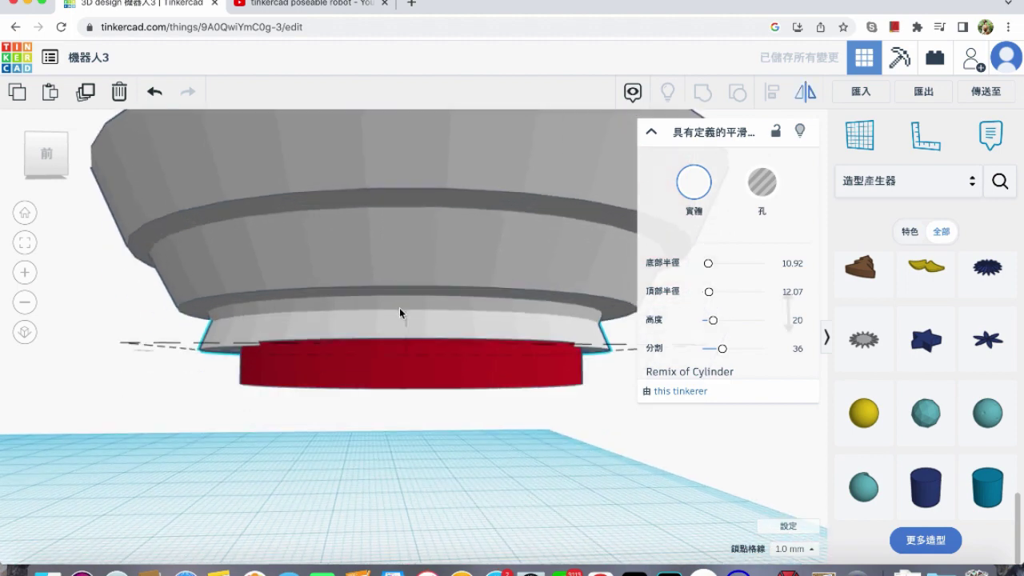
{"action": "left_click", "coordinate": [397, 324]}
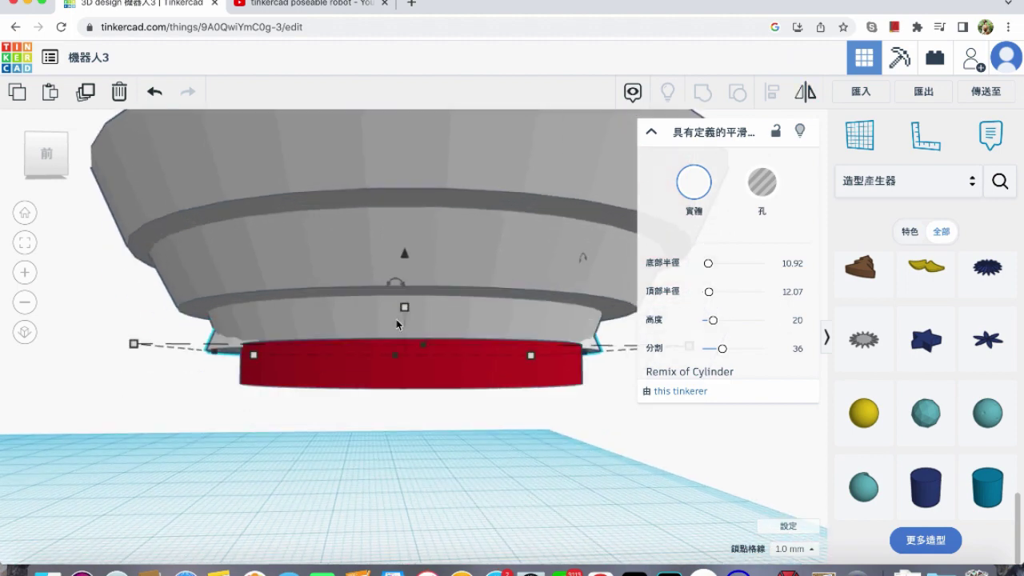
{"action": "left_click_drag", "start_coordinate": [409, 256], "coordinate": [410, 320]}
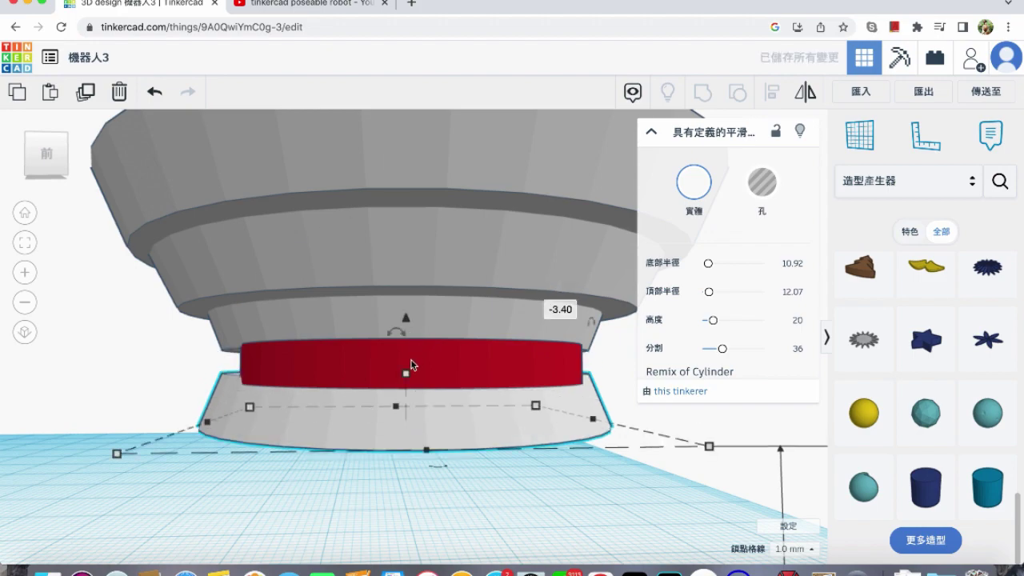
Shrink the flipped white disc proportionally and set its height to 2 mm.
{"action": "mouse_move", "coordinate": [407, 382]}
{"action": "right_mouse_down"}
{"action": "mouse_move", "coordinate": [404, 405]}
{"action": "mouse_move", "coordinate": [414, 373]}
{"action": "right_mouse_up"}
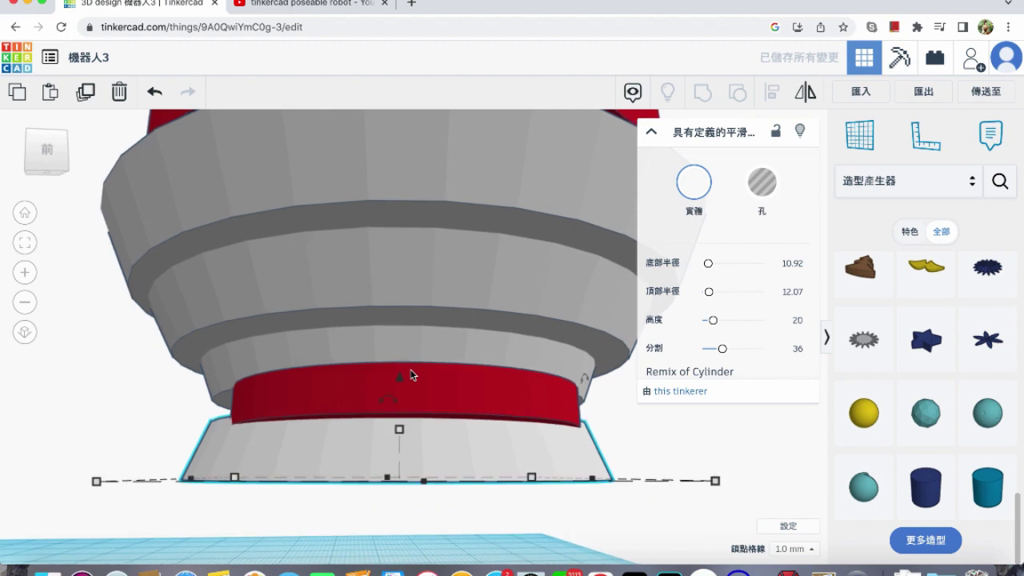
{"action": "mouse_move", "coordinate": [400, 487]}
{"action": "left_mouse_down"}
{"action": "mouse_move", "coordinate": [406, 471]}
{"action": "mouse_move", "coordinate": [407, 489]}
{"action": "left_mouse_up"}
{"action": "left_click", "coordinate": [624, 459]}
{"action": "type", "text": "2"}
{"action": "key", "text": "Return"}
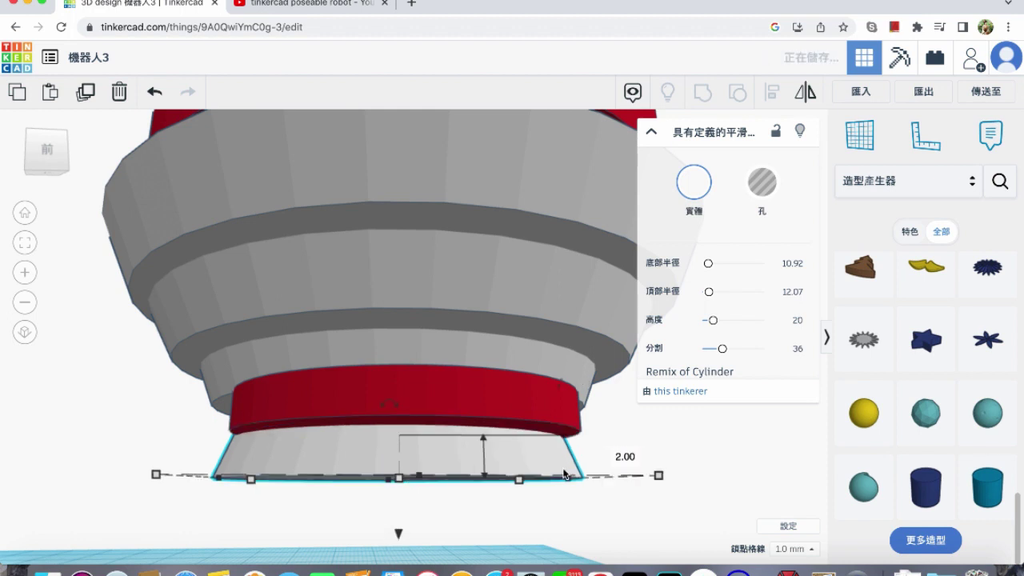
Check the flipped white disc's width against the small red ring above it.
{"action": "left_click", "coordinate": [389, 481]}
{"action": "right_click_drag", "start_coordinate": [389, 488], "coordinate": [394, 421]}
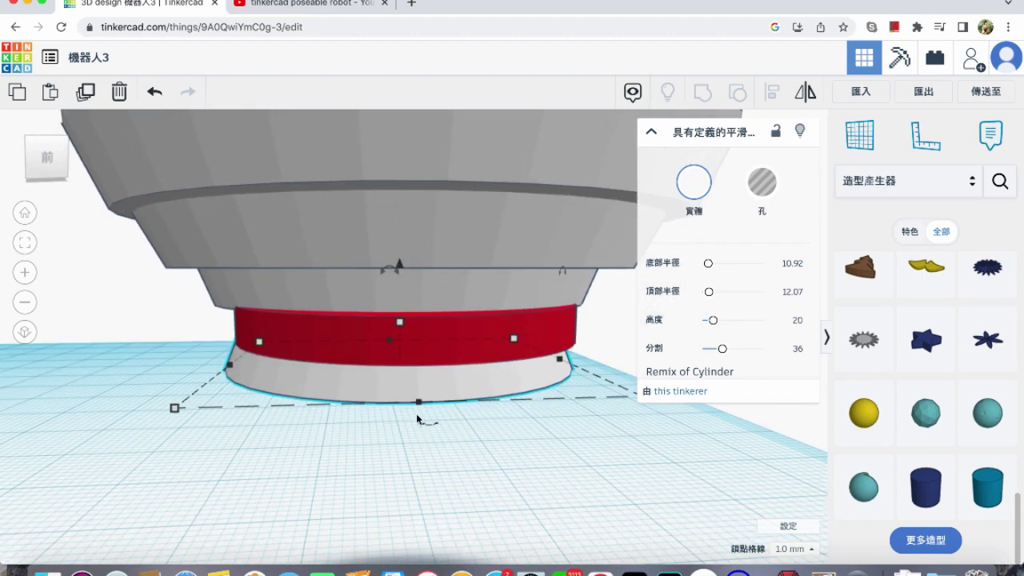
{"action": "right_click_drag", "start_coordinate": [302, 431], "coordinate": [282, 412]}
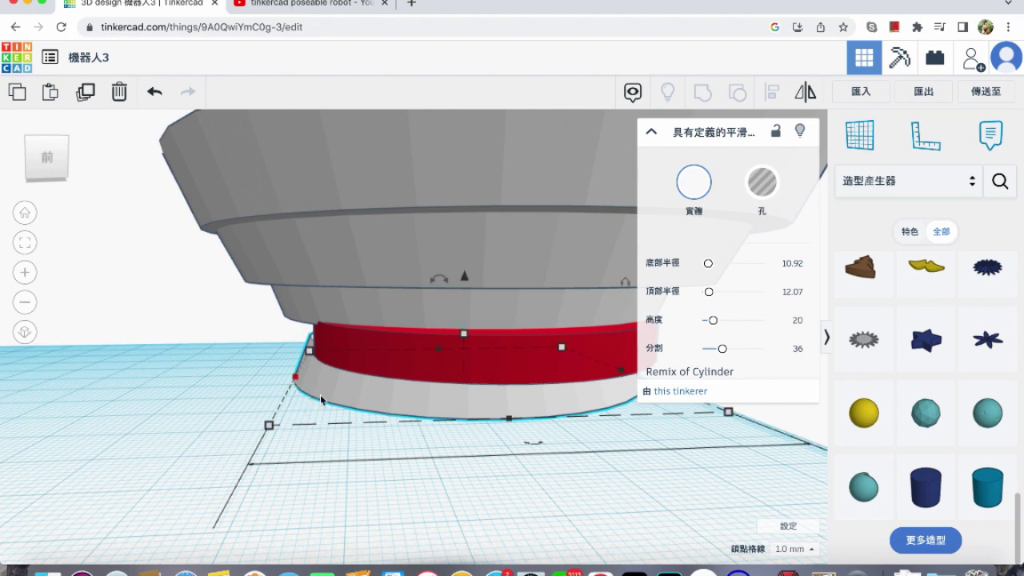
{"action": "scroll", "coordinate": [332, 406], "scroll_direction": "down", "scroll_amount": 2}
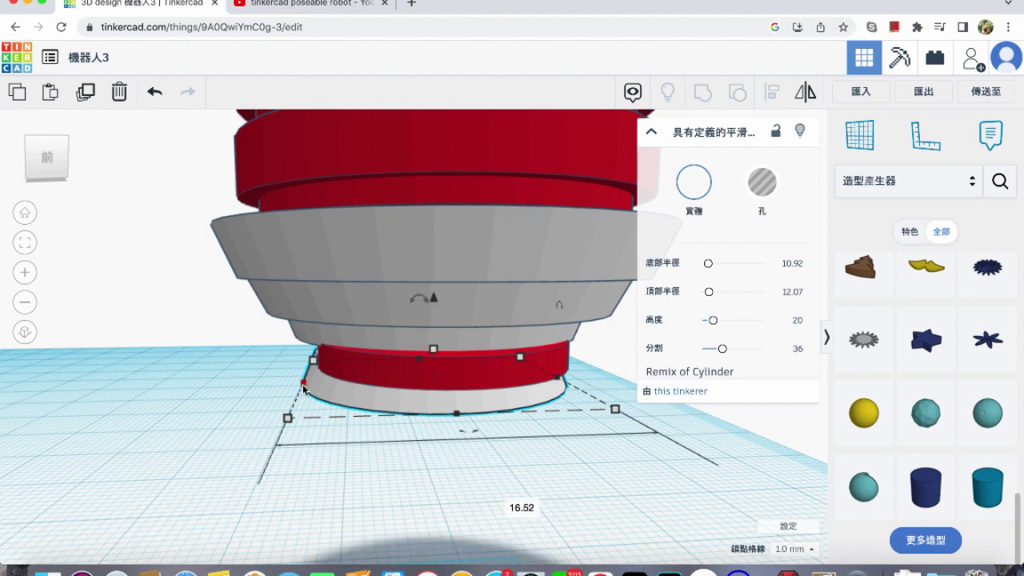
Set both the width and the depth of the flipped white disc to 13 mm.
{"action": "left_click", "coordinate": [518, 510]}
{"action": "type", "text": "13"}
{"action": "key", "text": "Return"}
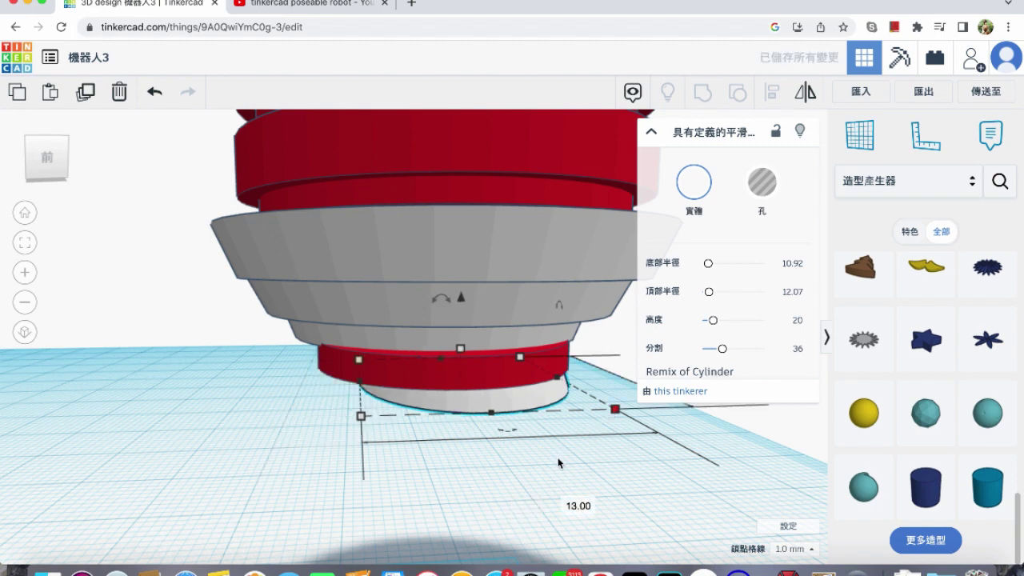
{"action": "middle_click_drag", "start_coordinate": [573, 457], "coordinate": [472, 468]}
{"action": "mouse_move", "coordinate": [376, 422]}
{"action": "left_click", "coordinate": [93, 393]}
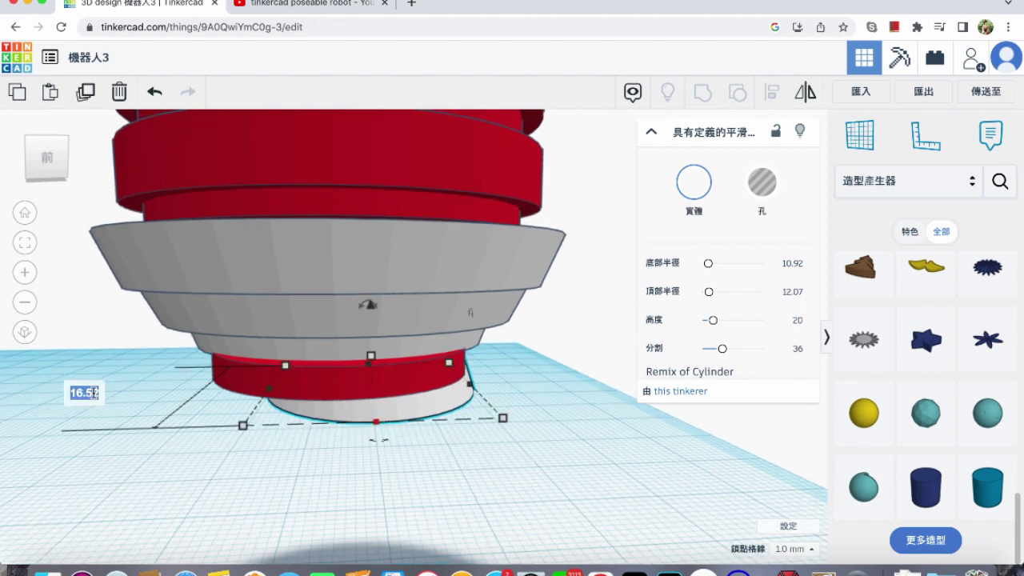
{"action": "type", "text": "13"}
{"action": "key", "text": "Return"}
Adjust the flipped white disc's vertical position so it meets the underside of the small red ring.
{"action": "left_click", "coordinate": [247, 455]}
{"action": "mouse_move", "coordinate": [246, 455]}
{"action": "right_mouse_down"}
{"action": "mouse_move", "coordinate": [257, 428]}
{"action": "mouse_move", "coordinate": [262, 454]}
{"action": "right_mouse_up"}
{"action": "scroll", "coordinate": [260, 445], "scroll_direction": "down", "scroll_amount": 3}
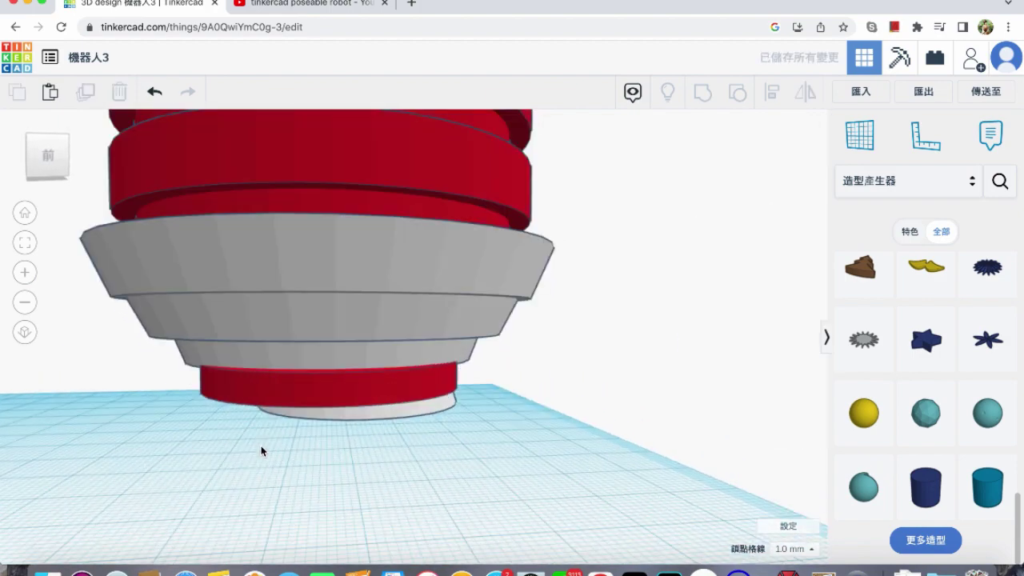
{"action": "scroll", "coordinate": [261, 446], "scroll_direction": "up", "scroll_amount": 2}
{"action": "scroll", "coordinate": [261, 444], "scroll_direction": "down", "scroll_amount": 3}
{"action": "scroll", "coordinate": [263, 445], "scroll_direction": "down", "scroll_amount": 2}
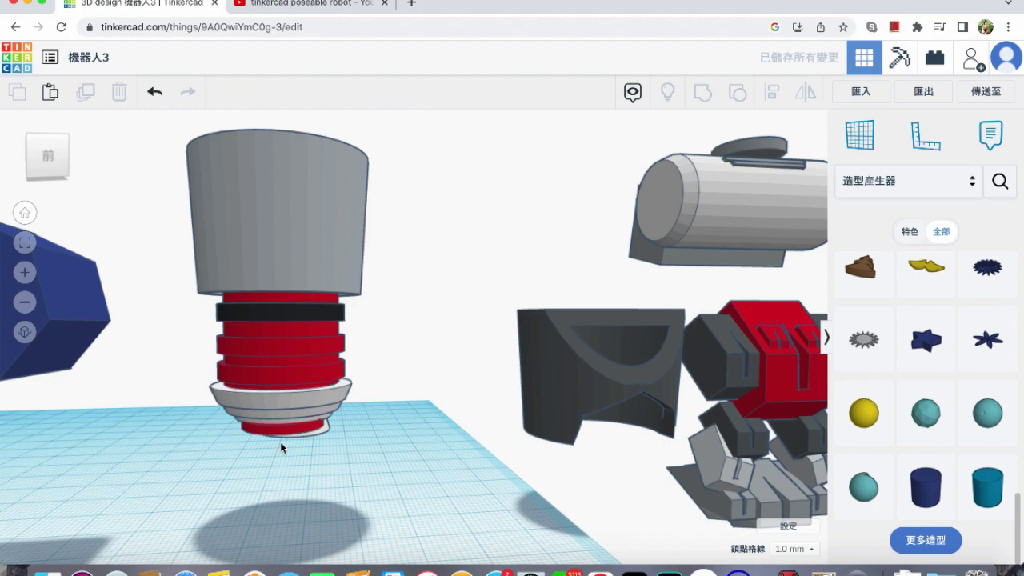
{"action": "scroll", "coordinate": [280, 445], "scroll_direction": "up", "scroll_amount": 3}
{"action": "scroll", "coordinate": [280, 441], "scroll_direction": "up", "scroll_amount": 2}
{"action": "left_click", "coordinate": [311, 420]}
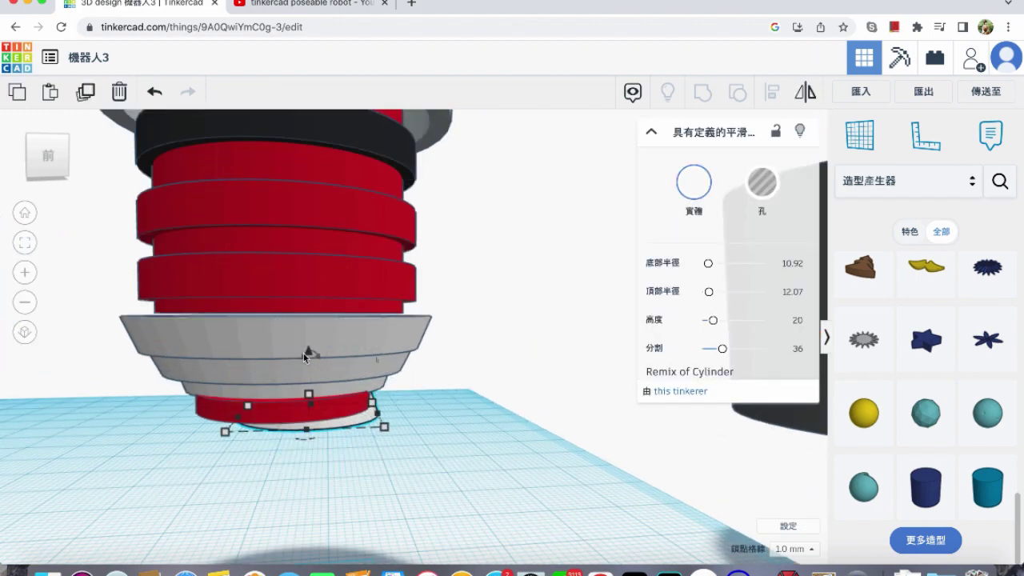
{"action": "left_click_drag", "start_coordinate": [308, 355], "coordinate": [307, 367]}
{"action": "right_click_drag", "start_coordinate": [331, 410], "coordinate": [335, 403]}
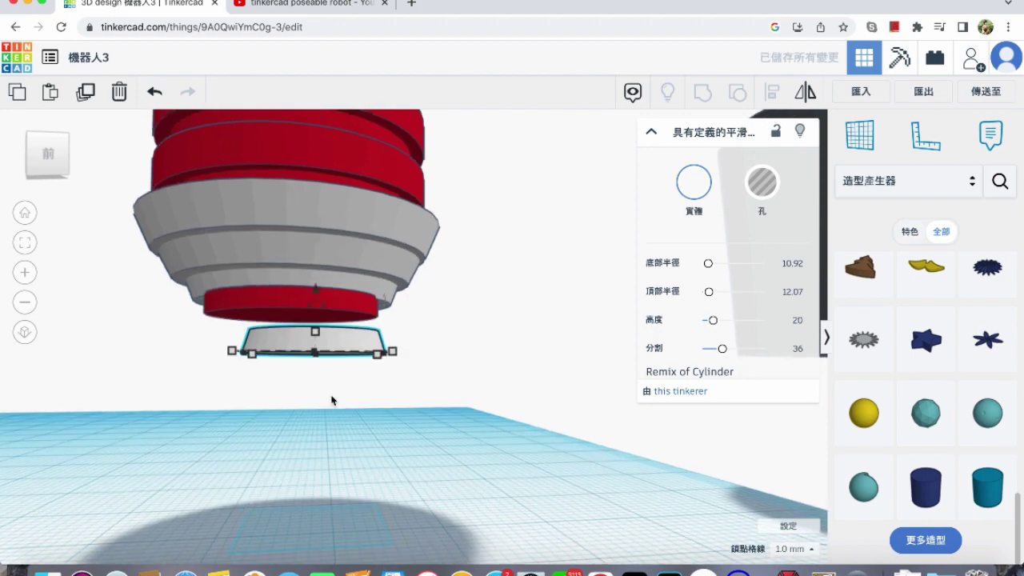
{"action": "left_click_drag", "start_coordinate": [315, 298], "coordinate": [317, 276]}
Align all the stacked body shapes on their common centre across the width.
{"action": "right_click_drag", "start_coordinate": [317, 276], "coordinate": [317, 323]}
{"action": "scroll", "coordinate": [317, 322], "scroll_direction": "down", "scroll_amount": 6}
{"action": "left_click_drag", "start_coordinate": [374, 424], "coordinate": [245, 232]}
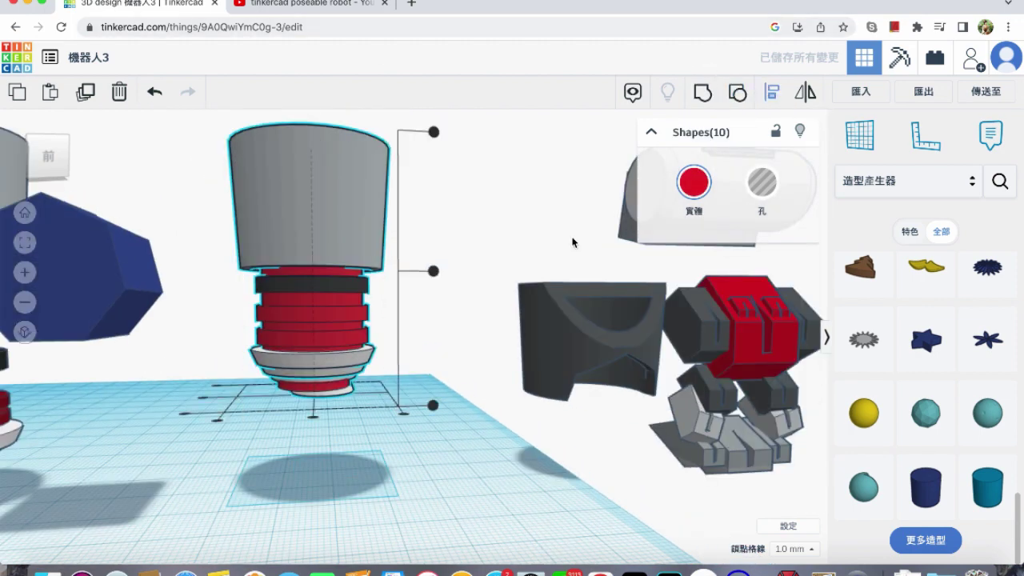
{"action": "left_click", "coordinate": [317, 425]}
Recolour the two discs directly below the widest white disc grey.
{"action": "middle_click_drag", "start_coordinate": [312, 420], "coordinate": [344, 399]}
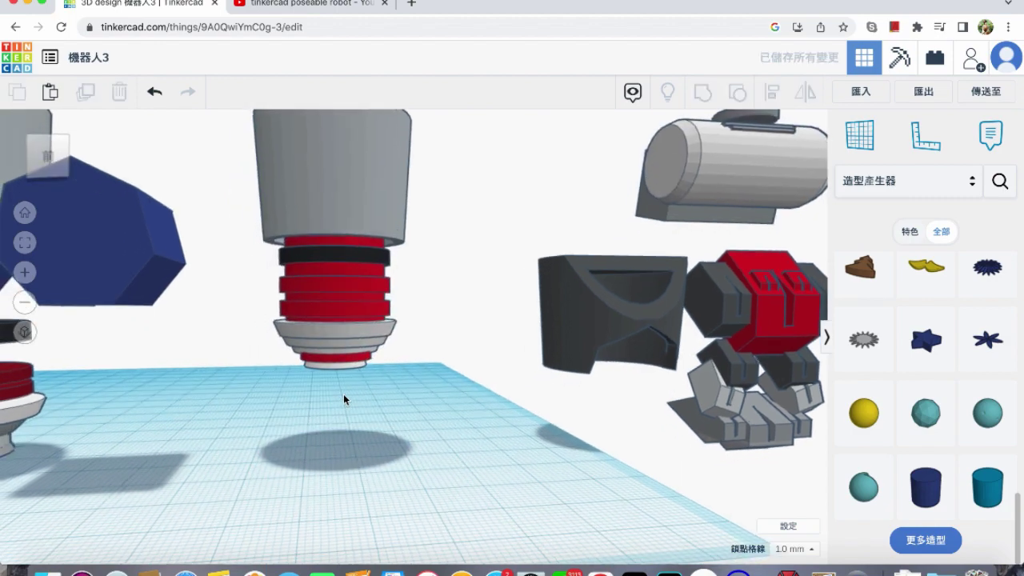
{"action": "middle_click_drag", "start_coordinate": [333, 398], "coordinate": [390, 410]}
{"action": "scroll", "coordinate": [391, 408], "scroll_direction": "down", "scroll_amount": 2}
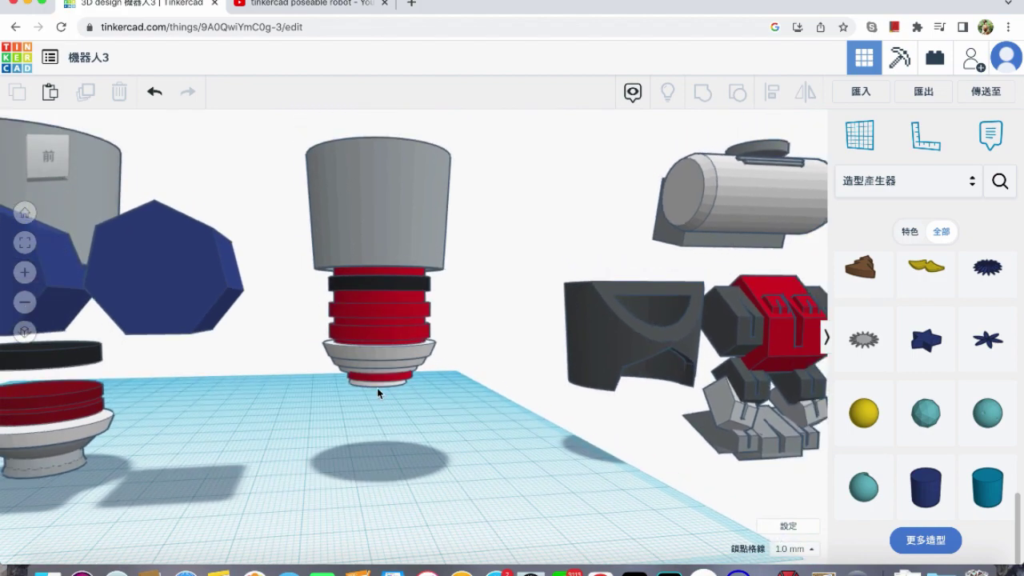
{"action": "scroll", "coordinate": [377, 387], "scroll_direction": "up", "scroll_amount": 2}
{"action": "scroll", "coordinate": [376, 388], "scroll_direction": "down", "scroll_amount": 3}
{"action": "scroll", "coordinate": [375, 388], "scroll_direction": "up", "scroll_amount": 5}
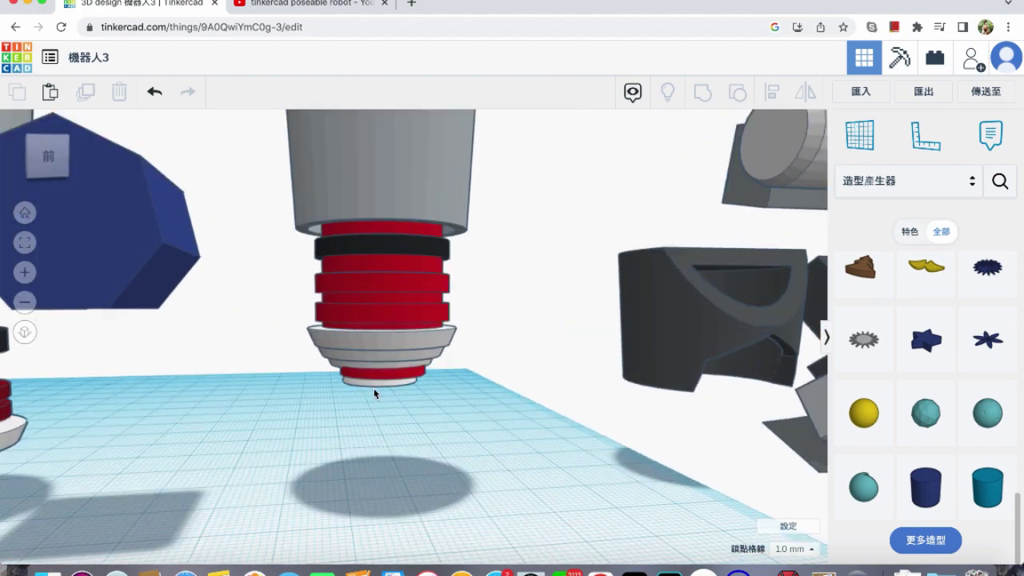
{"action": "left_click", "coordinate": [304, 358]}
{"action": "left_click", "coordinate": [676, 186]}
{"action": "left_click", "coordinate": [934, 336]}
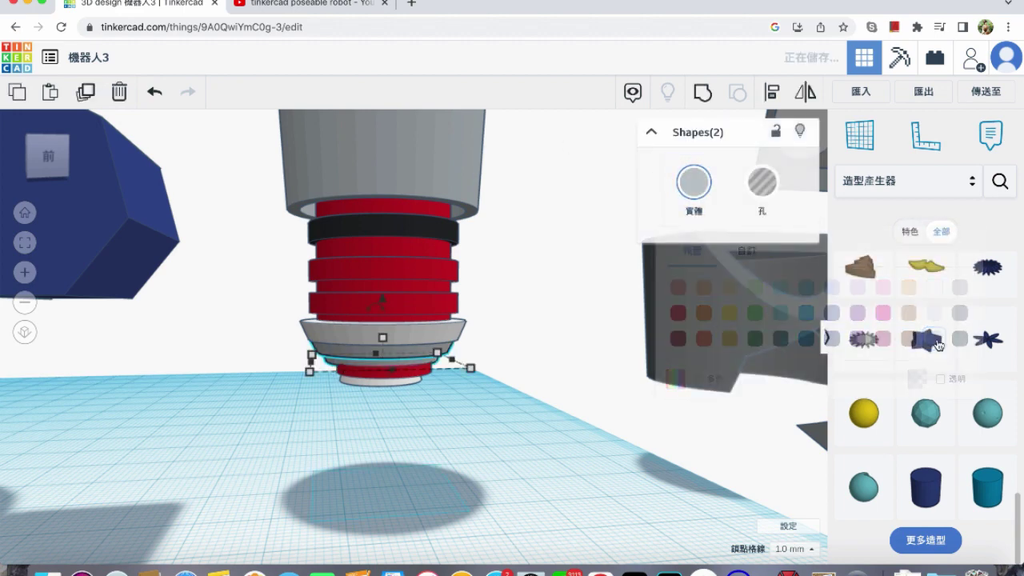
{"action": "left_click", "coordinate": [477, 367]}
Recolour the small red ring and the flipped disc beneath it white.
{"action": "left_click", "coordinate": [384, 374]}
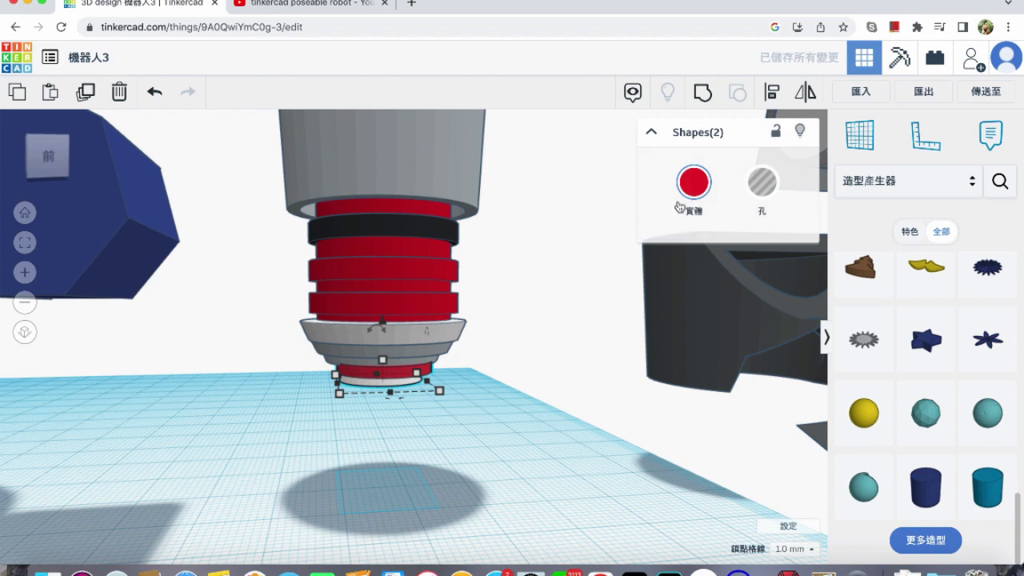
{"action": "left_click", "coordinate": [696, 195]}
{"action": "left_click", "coordinate": [912, 286]}
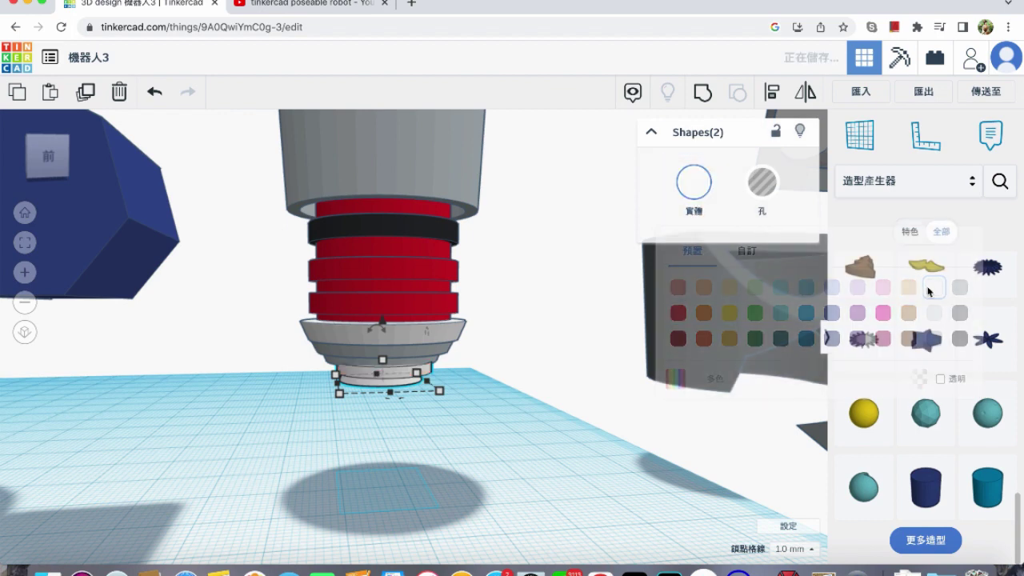
{"action": "left_click", "coordinate": [488, 384]}
Duplicate the upper protruding red waist ring and move the copy down 22.64 mm, below the flipped white disc.
{"action": "right_click_drag", "start_coordinate": [451, 316], "coordinate": [400, 297]}
{"action": "left_click", "coordinate": [398, 301]}
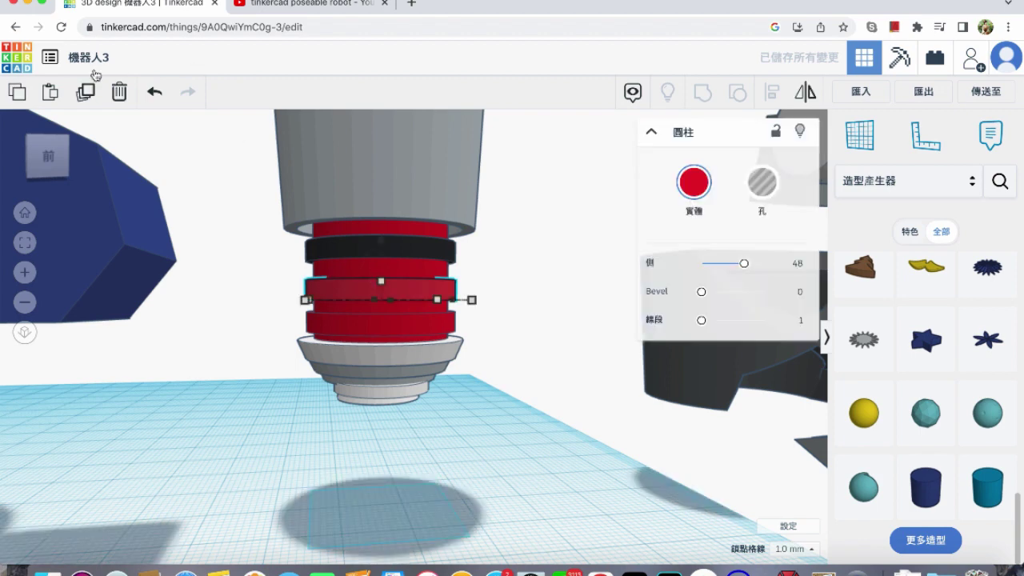
{"action": "left_click", "coordinate": [387, 290]}
{"action": "left_click_drag", "start_coordinate": [388, 269], "coordinate": [386, 413]}
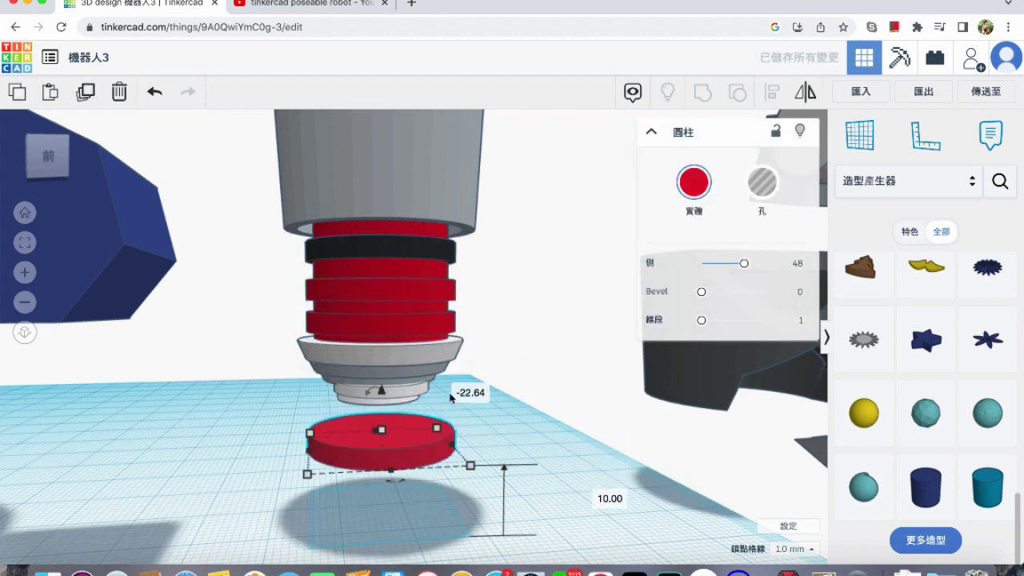
Rotate the copied red disc 90° so it stands upright on its edge.
{"action": "mouse_move", "coordinate": [381, 392]}
{"action": "left_click", "coordinate": [373, 317]}
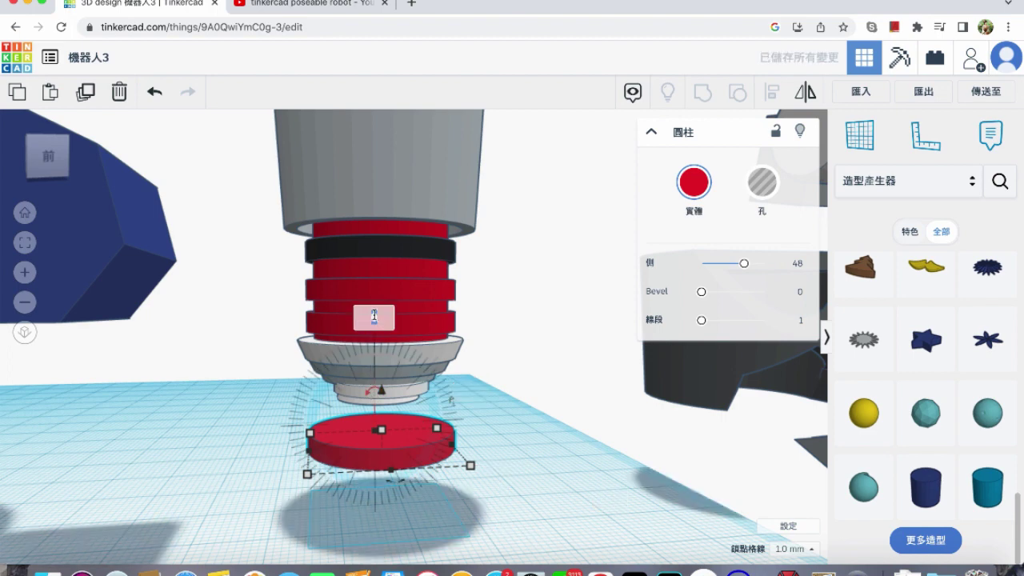
{"action": "type", "text": "90"}
{"action": "key", "text": "Return"}
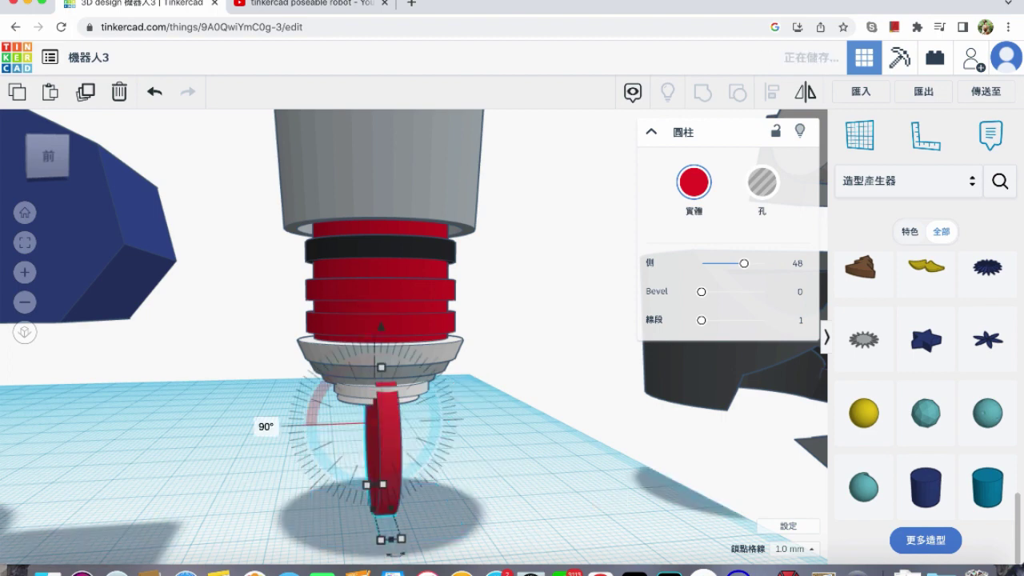
Resize the upright red disc to about 14.6 mm tall and 3.4 mm thick, and raise it to just beneath the flipped white disc.
{"action": "left_click_drag", "start_coordinate": [382, 368], "coordinate": [382, 416]}
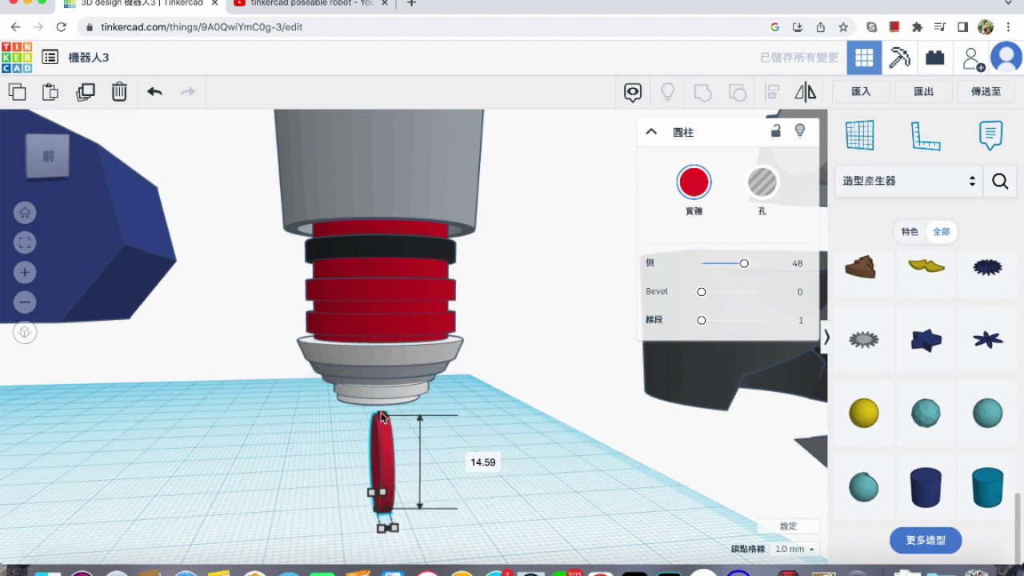
{"action": "left_click_drag", "start_coordinate": [375, 510], "coordinate": [364, 512]}
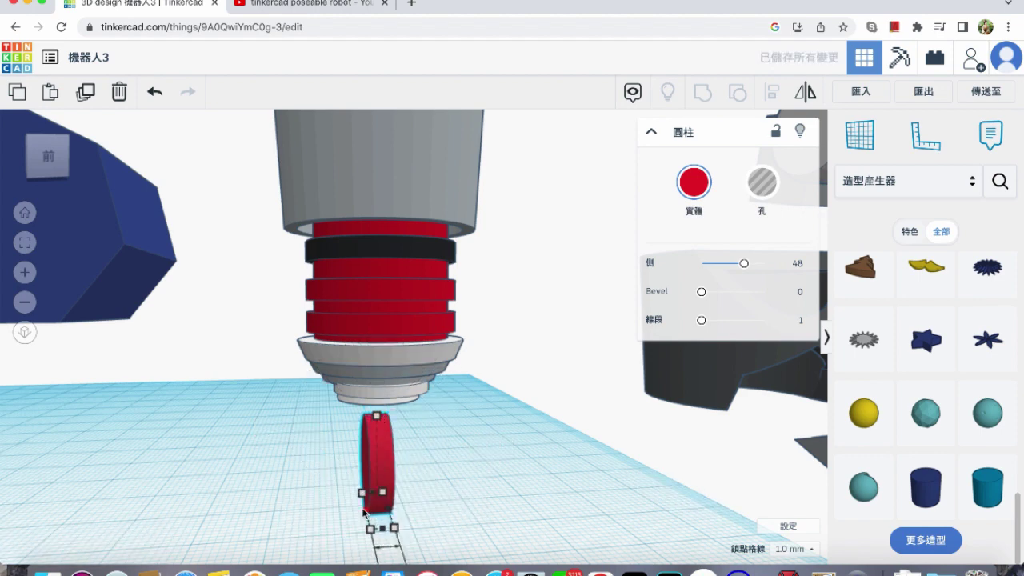
{"action": "left_click_drag", "start_coordinate": [377, 390], "coordinate": [375, 361]}
{"action": "scroll", "coordinate": [452, 419], "scroll_direction": "down", "scroll_amount": 1}
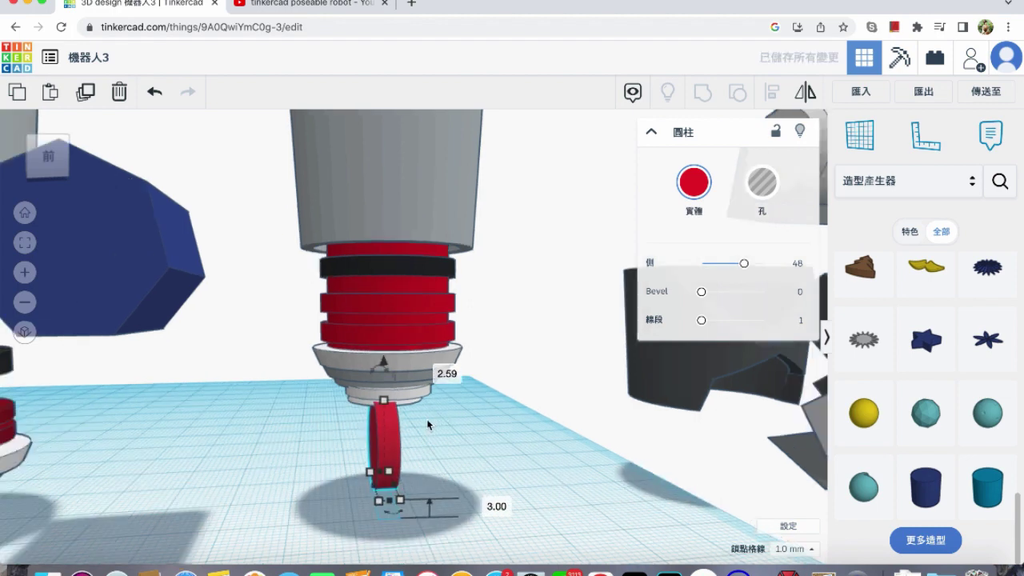
{"action": "left_click_drag", "start_coordinate": [384, 362], "coordinate": [385, 368]}
Align the upright red disc with the centre of the stacked body shapes.
{"action": "right_click_drag", "start_coordinate": [446, 428], "coordinate": [469, 470]}
{"action": "left_click_drag", "start_coordinate": [487, 478], "coordinate": [344, 256]}
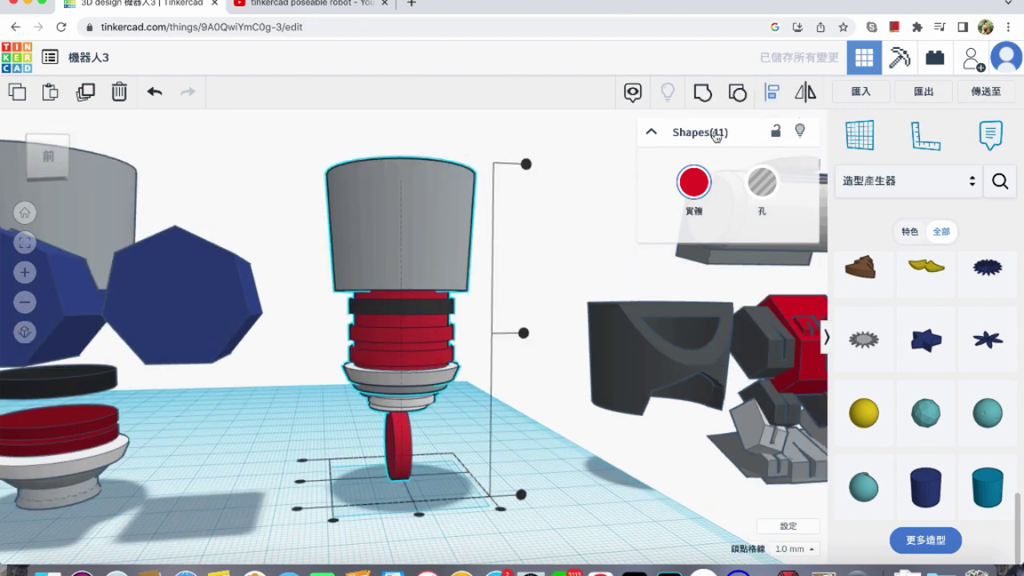
{"action": "left_click", "coordinate": [470, 439]}
Shrink the upright red disc proportionally from its lower end, keeping its upper edge at the flipped white disc.
{"action": "left_click", "coordinate": [407, 444]}
{"action": "right_click_drag", "start_coordinate": [403, 479], "coordinate": [407, 453]}
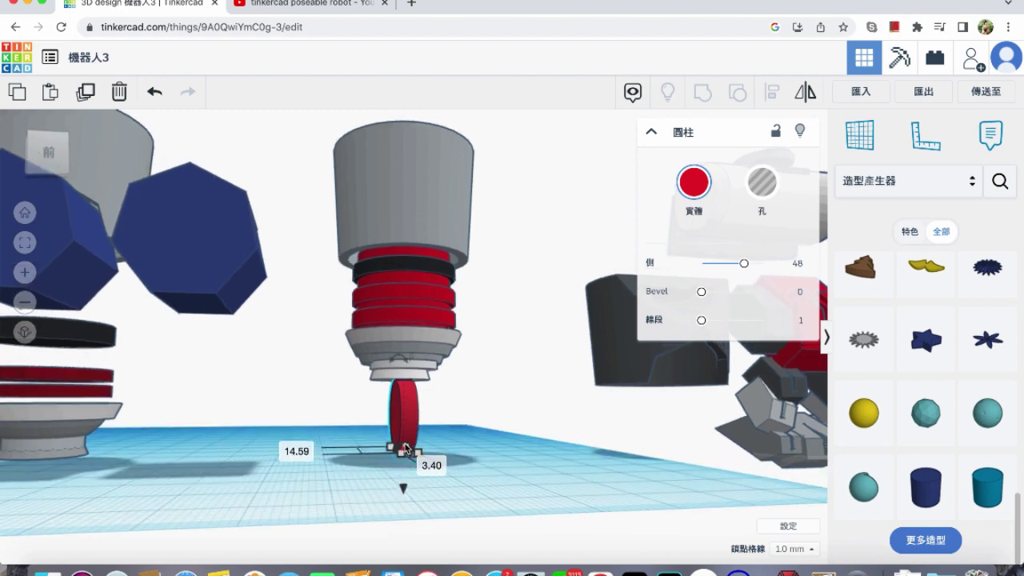
{"action": "left_click_drag", "start_coordinate": [407, 450], "coordinate": [407, 440]}
{"action": "left_click", "coordinate": [437, 464]}
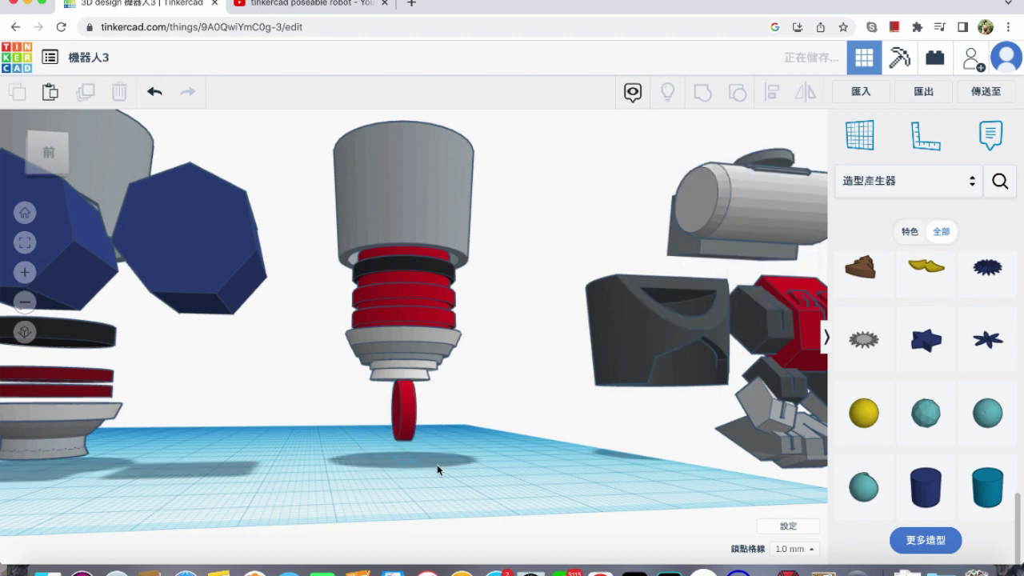
Select the upright red disc beneath the flipped white disc.
{"action": "scroll", "coordinate": [419, 449], "scroll_direction": "up", "scroll_amount": 5}
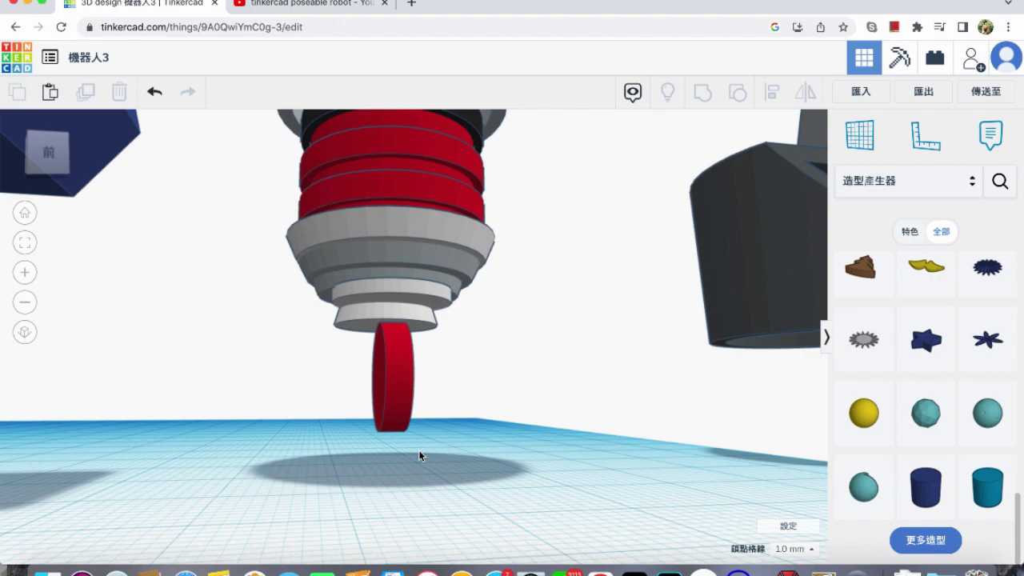
{"action": "scroll", "coordinate": [491, 284], "scroll_direction": "down", "scroll_amount": 5}
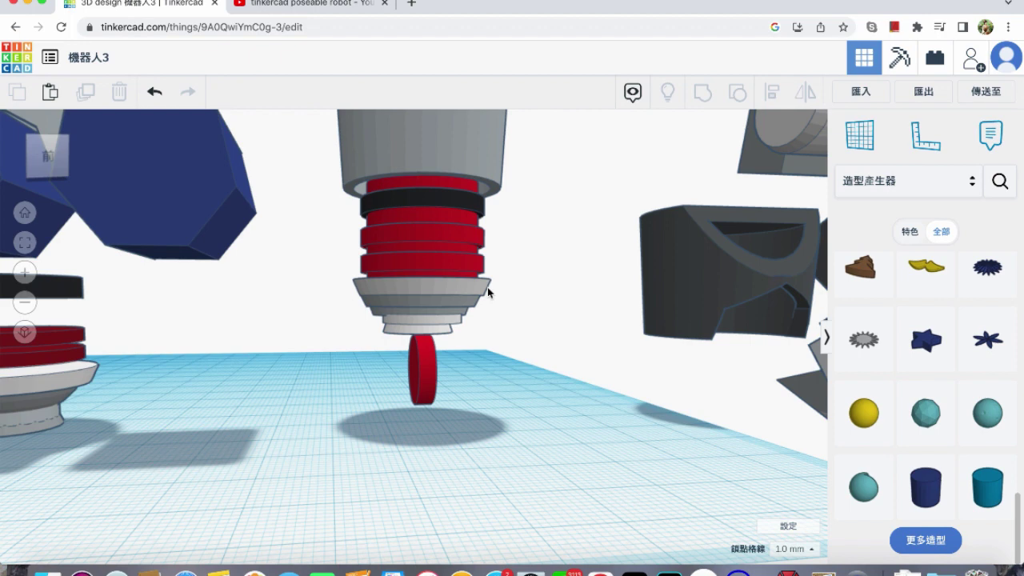
{"action": "middle_click_drag", "start_coordinate": [490, 289], "coordinate": [469, 325]}
{"action": "left_click", "coordinate": [399, 414]}
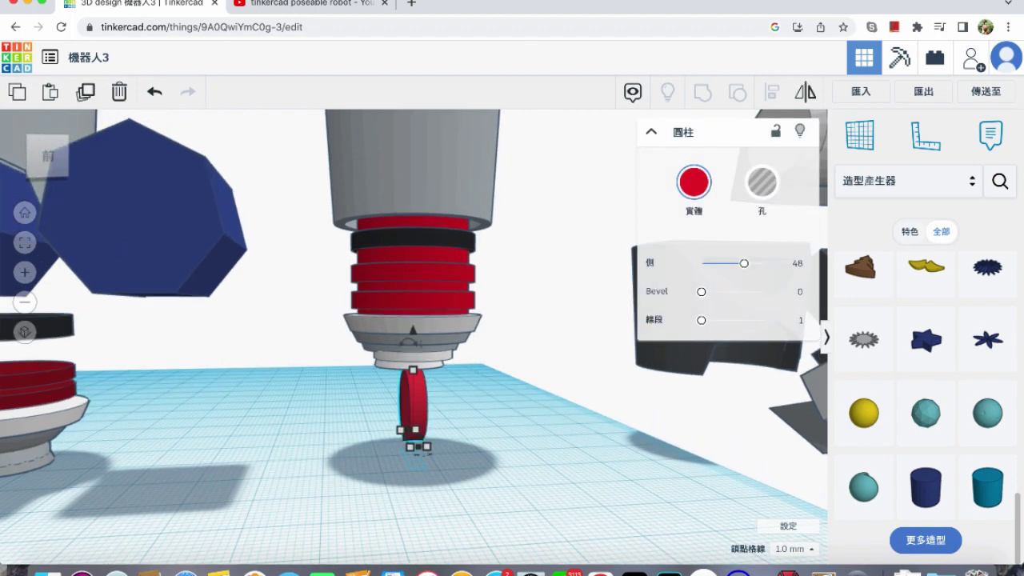
Colour the thin upright disc beneath the white base light grey.
{"action": "left_click", "coordinate": [711, 190]}
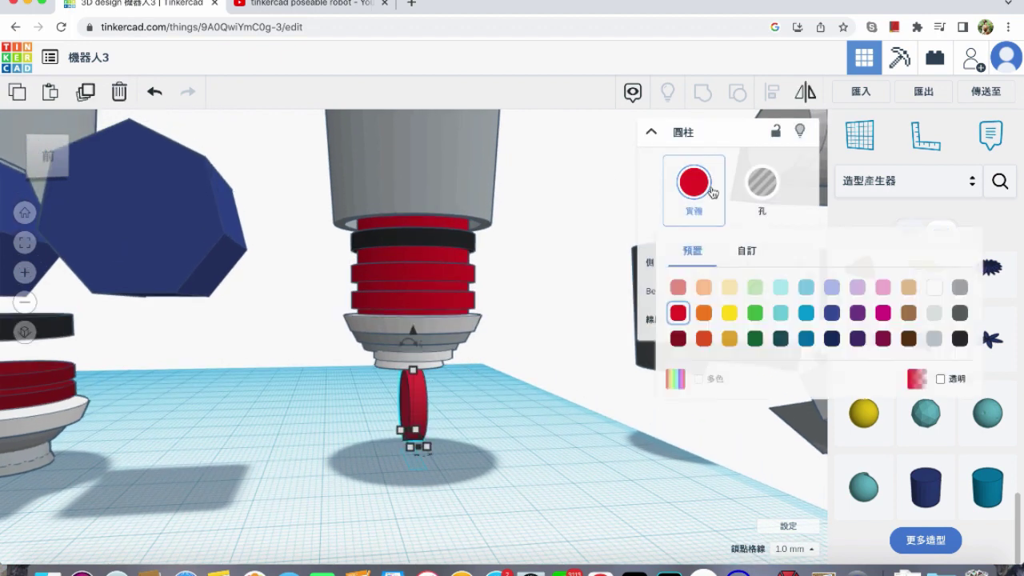
{"action": "left_click", "coordinate": [960, 286]}
{"action": "left_click", "coordinate": [691, 189]}
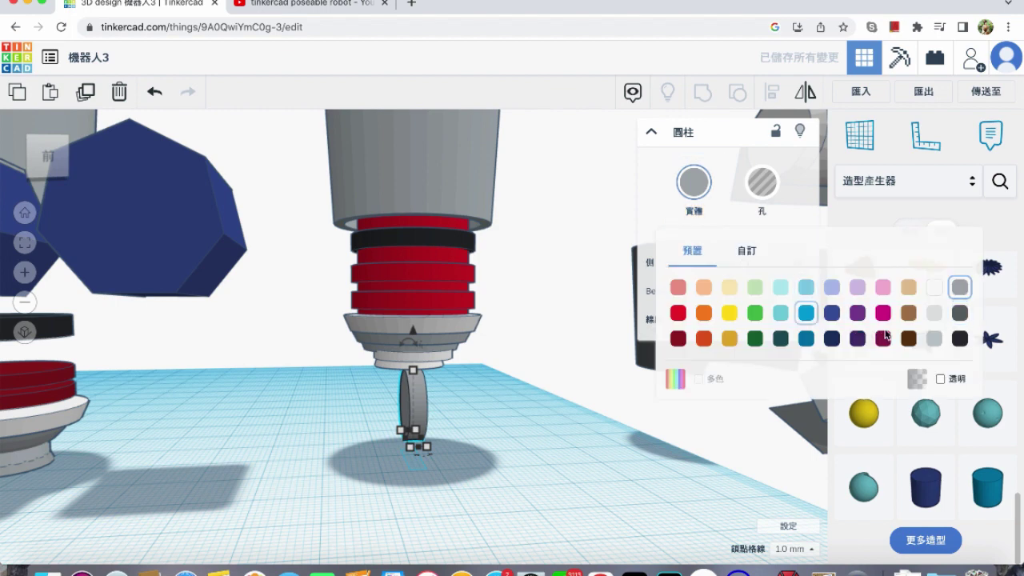
{"action": "left_click", "coordinate": [940, 342]}
{"action": "left_click", "coordinate": [529, 418]}
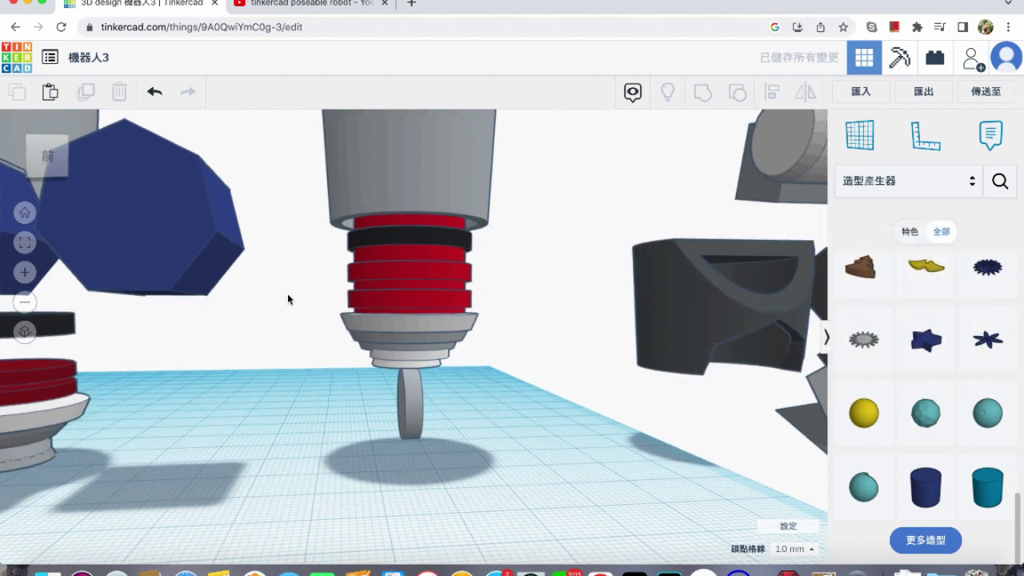
Move the blue seven-sided polygon in front of the grey tapered cylinder.
{"action": "left_click", "coordinate": [151, 247]}
{"action": "left_click_drag", "start_coordinate": [137, 238], "coordinate": [437, 237]}
{"action": "key", "text": "f"}
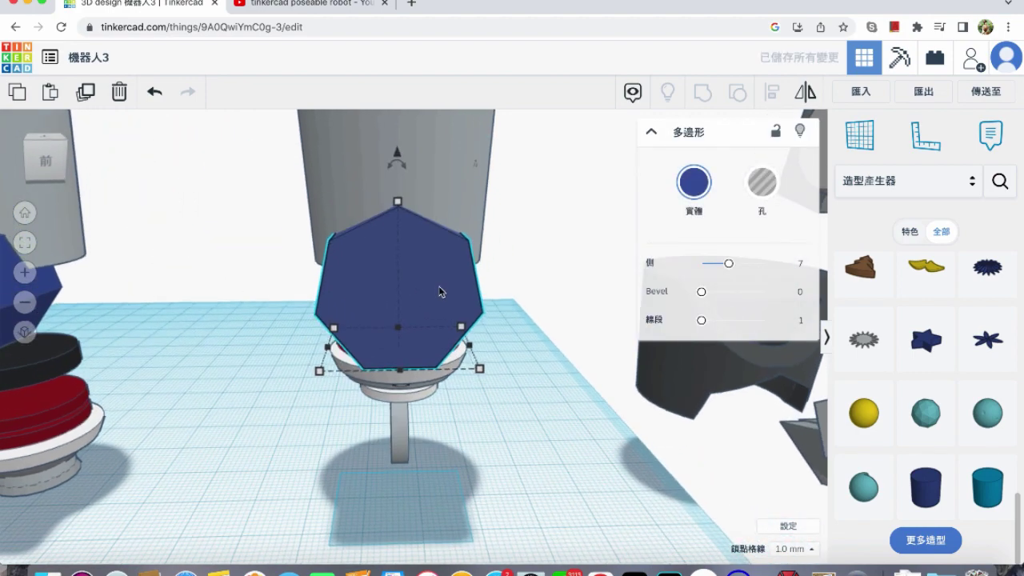
Select the polygon with all the stacked body parts and align them to their common centre in width.
{"action": "left_click", "coordinate": [45, 160]}
{"action": "right_click_drag", "start_coordinate": [324, 233], "coordinate": [374, 287]}
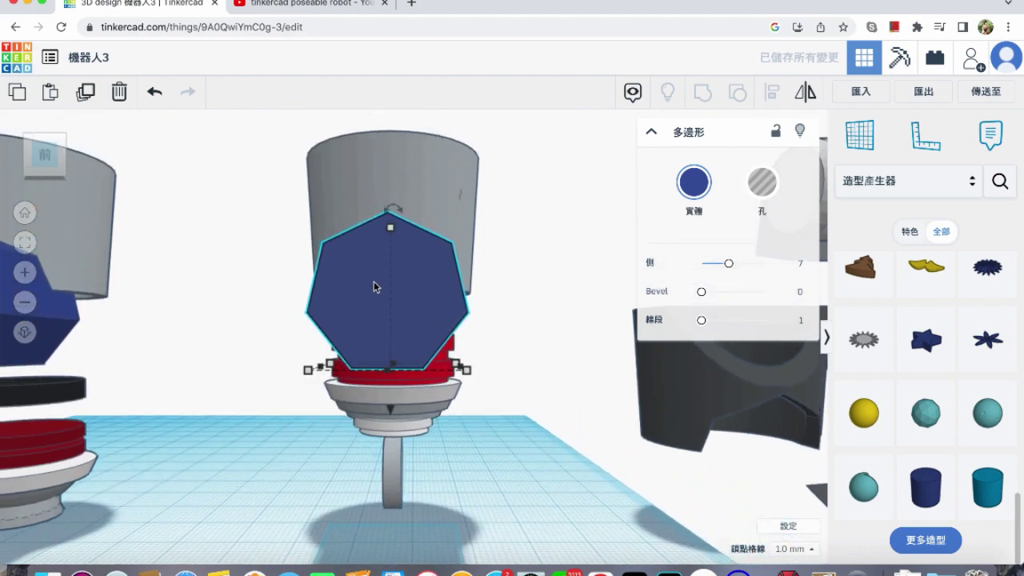
{"action": "right_click_drag", "start_coordinate": [377, 352], "coordinate": [424, 380]}
{"action": "left_click_drag", "start_coordinate": [265, 261], "coordinate": [514, 520]}
{"action": "left_click", "coordinate": [776, 99]}
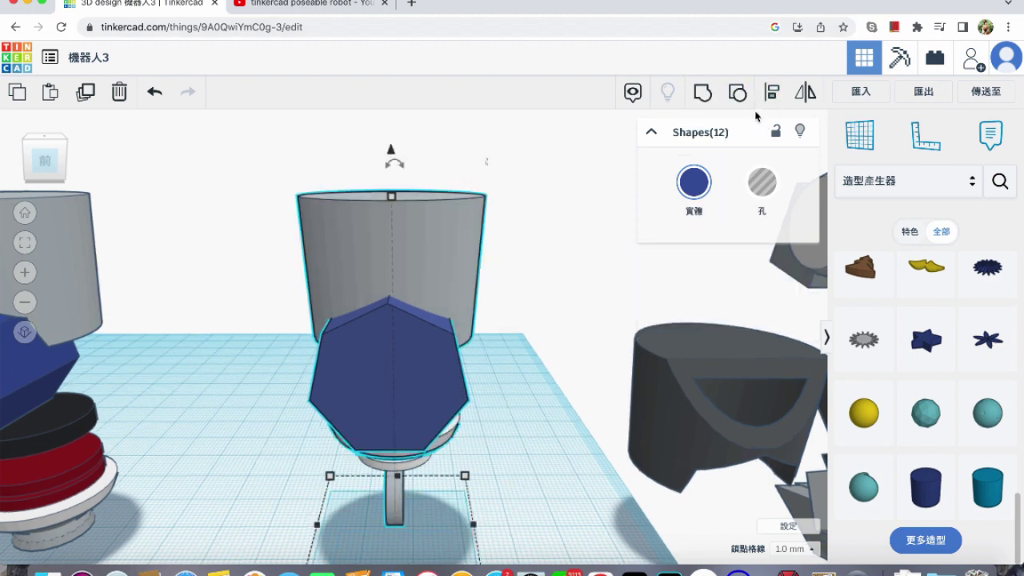
{"action": "left_click", "coordinate": [772, 94]}
{"action": "middle_click_drag", "start_coordinate": [454, 395], "coordinate": [461, 311]}
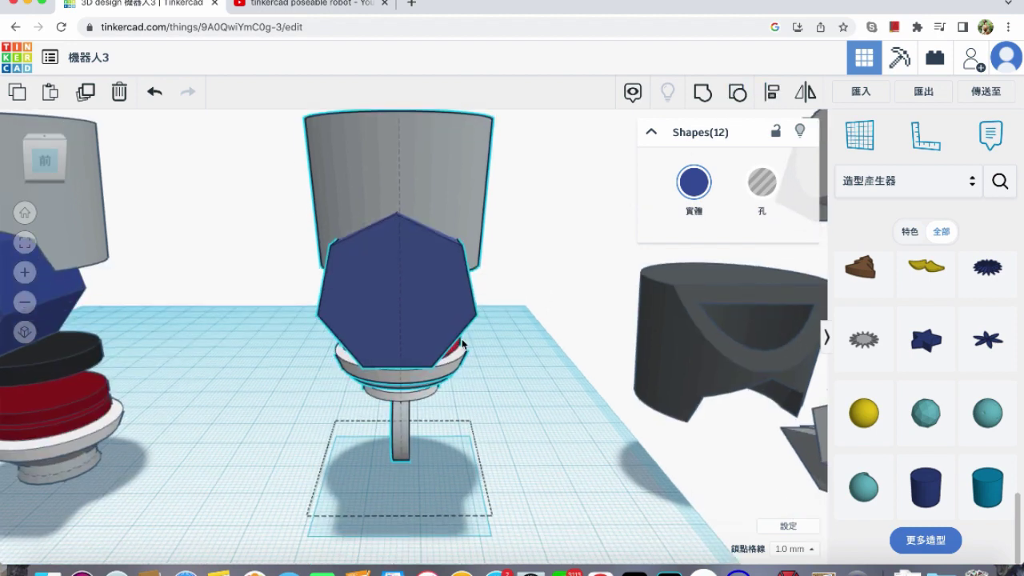
{"action": "left_click", "coordinate": [399, 540]}
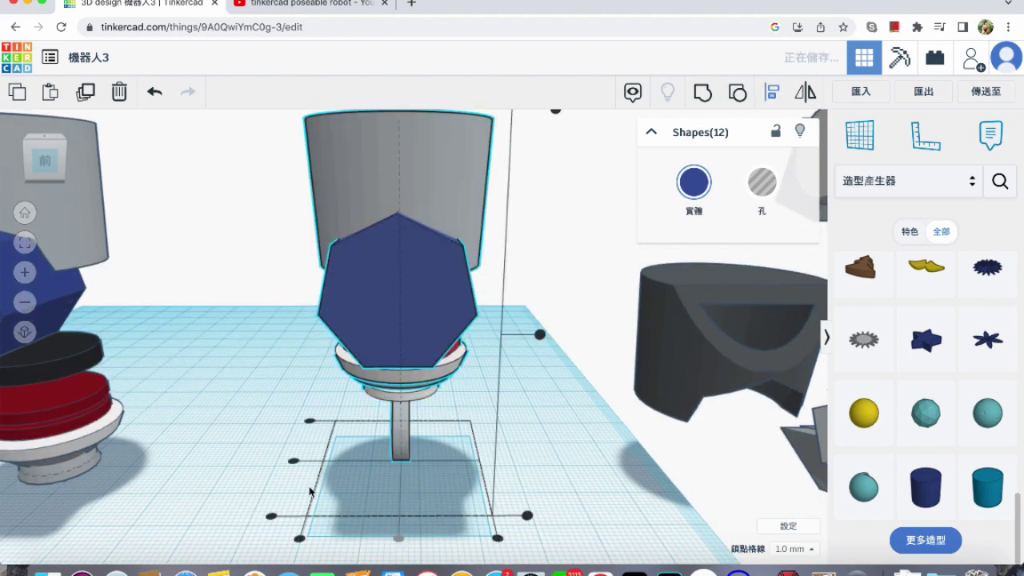
Turn the polygon into a hole and group it with the grey tapered cylinder to cut a pointed notch.
{"action": "left_click", "coordinate": [396, 256]}
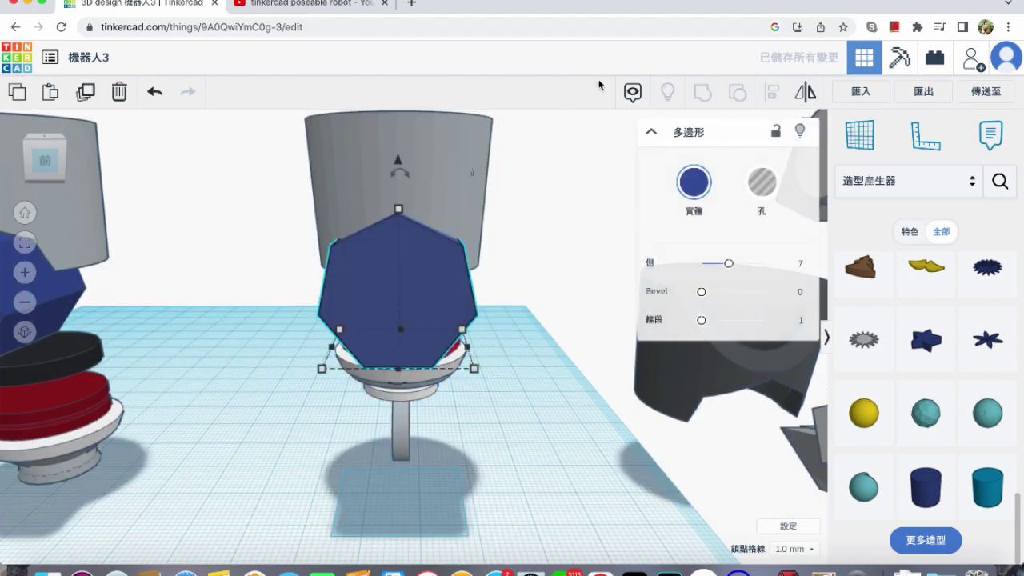
{"action": "left_click", "coordinate": [761, 184]}
{"action": "left_click", "coordinate": [450, 186], "text": "shift"}
{"action": "left_click", "coordinate": [514, 211]}
{"action": "left_click", "coordinate": [409, 244]}
{"action": "left_click", "coordinate": [441, 190], "text": "shift"}
{"action": "left_click", "coordinate": [441, 191], "text": "shift"}
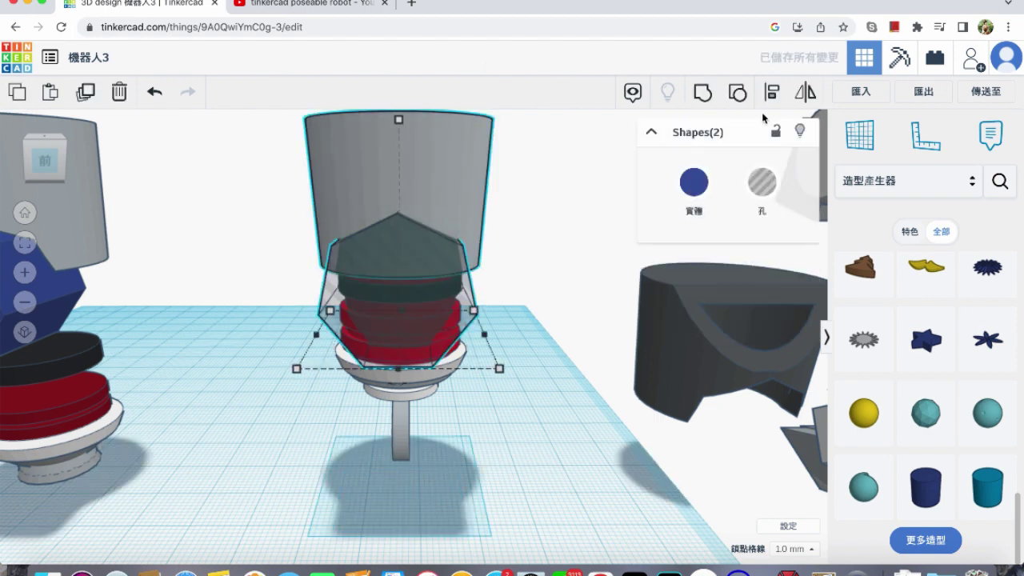
{"action": "left_click", "coordinate": [702, 94]}
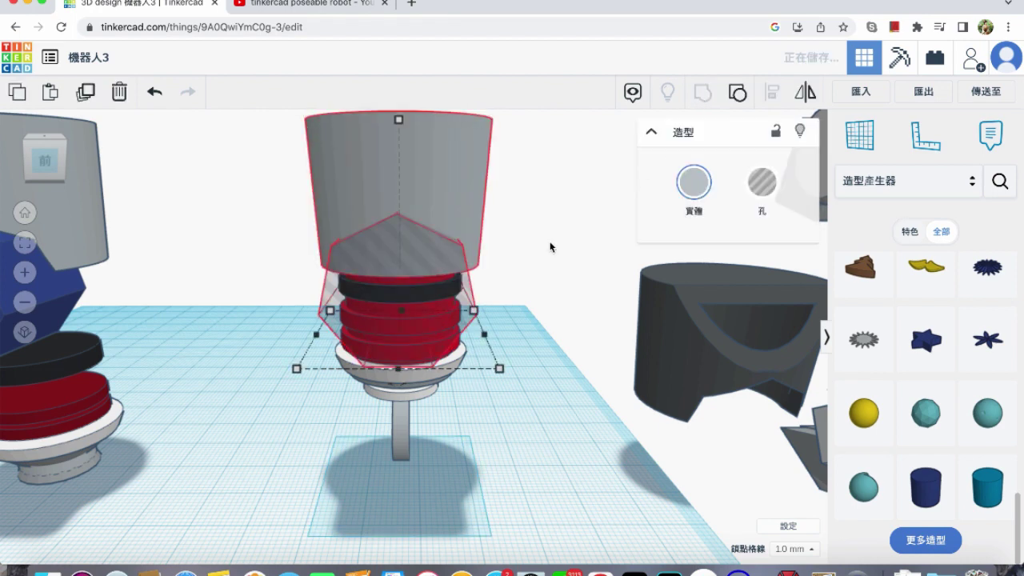
{"action": "left_click", "coordinate": [530, 273]}
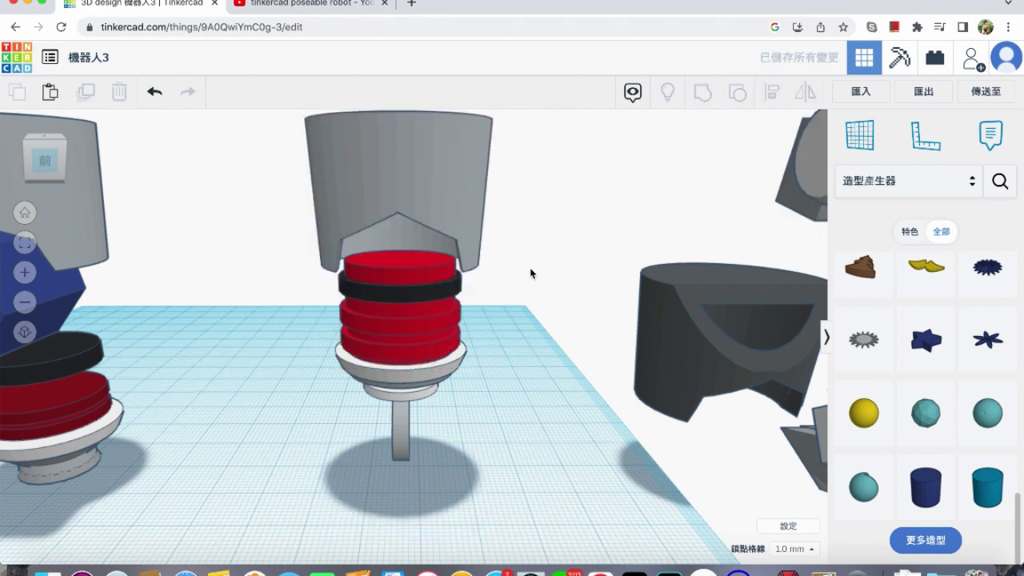
Lower the notched grey body over the red rings, to about 33 mm above the workplane.
{"action": "left_click", "coordinate": [403, 170]}
{"action": "right_click_drag", "start_coordinate": [406, 141], "coordinate": [406, 170]}
{"action": "left_click_drag", "start_coordinate": [399, 114], "coordinate": [406, 205]}
{"action": "right_click_drag", "start_coordinate": [441, 215], "coordinate": [439, 197]}
{"action": "left_click_drag", "start_coordinate": [401, 191], "coordinate": [401, 164]}
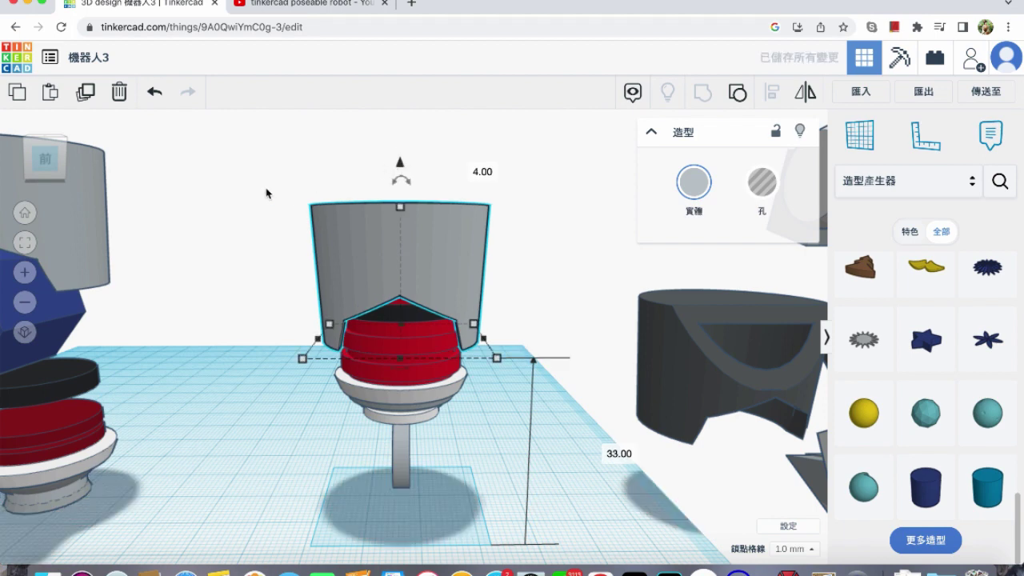
{"action": "left_click", "coordinate": [269, 193]}
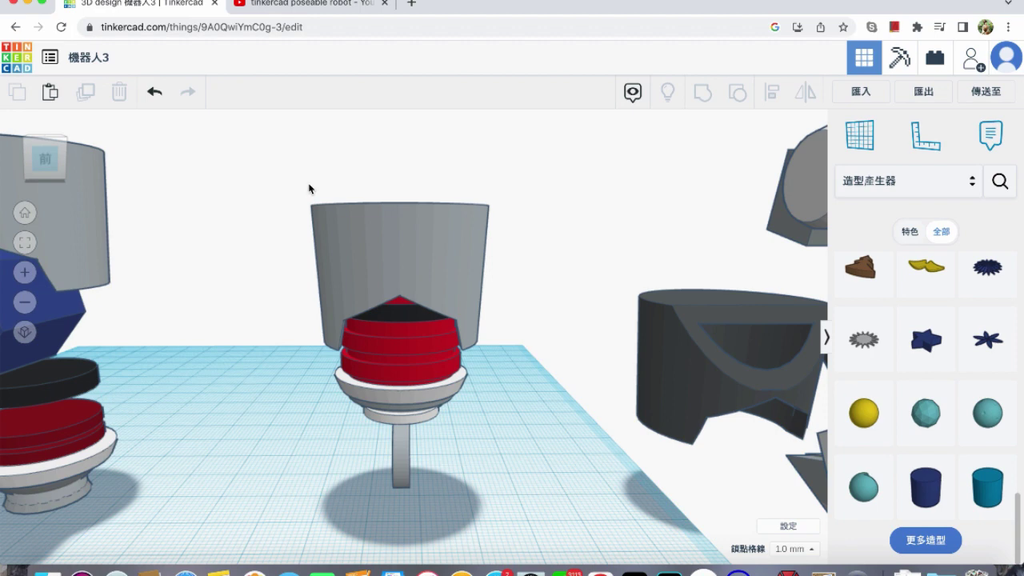
Place a cylinder from the basic shapes beside the body and rotate it 90° to lie horizontally.
{"action": "left_click", "coordinate": [909, 186]}
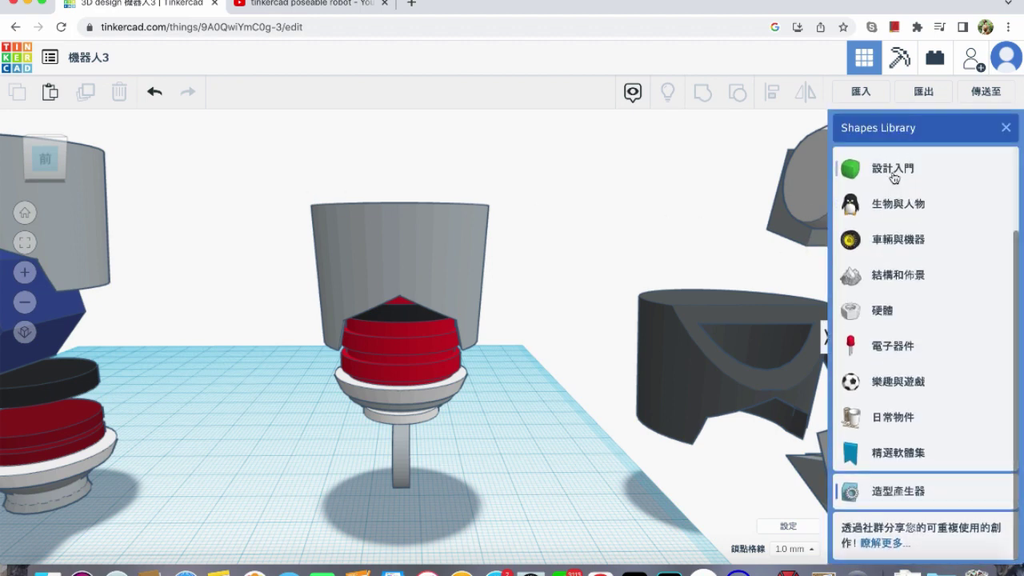
{"action": "scroll", "coordinate": [895, 192], "scroll_direction": "up", "scroll_amount": 3}
{"action": "left_click", "coordinate": [886, 242]}
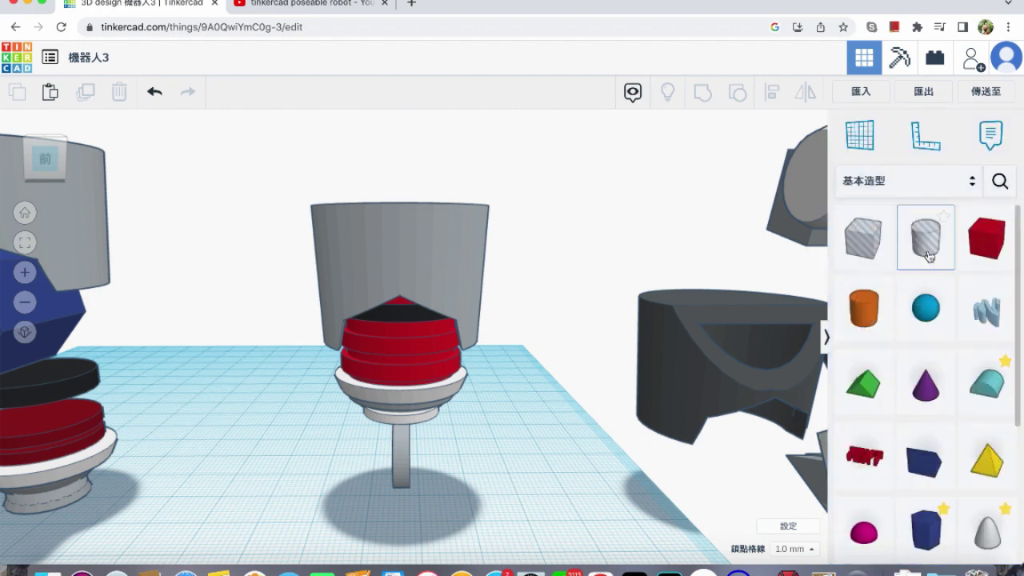
{"action": "left_click_drag", "start_coordinate": [862, 308], "coordinate": [473, 432]}
{"action": "left_click", "coordinate": [461, 361]}
{"action": "left_click", "coordinate": [466, 323]}
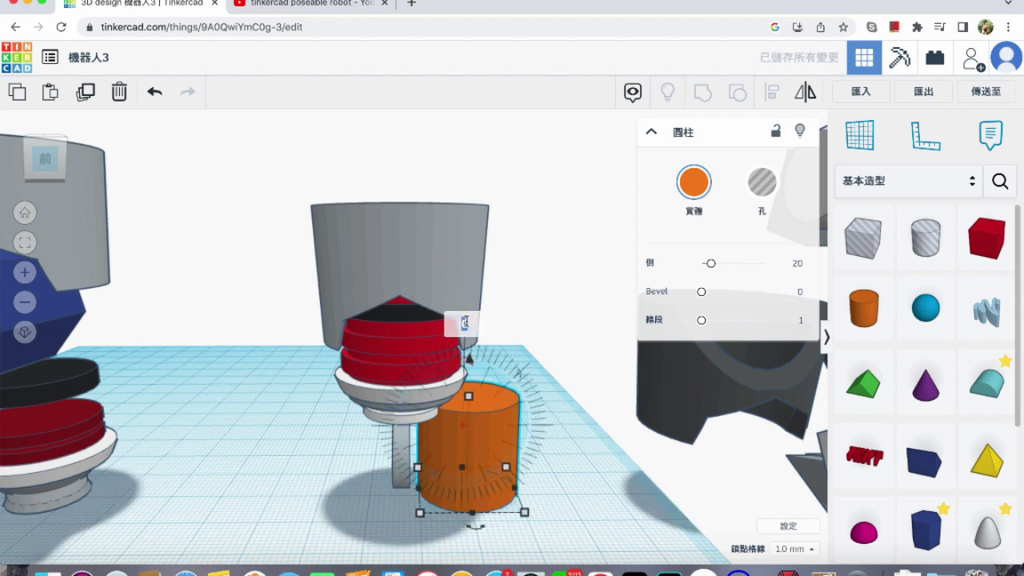
{"action": "key", "text": "Return"}
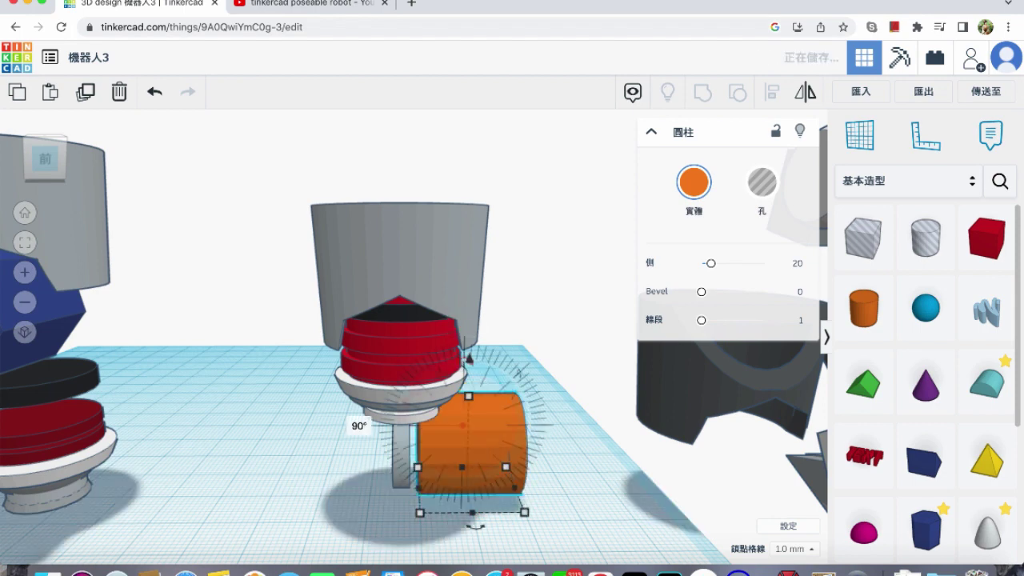
Lengthen the horizontal cylinder, set its sides to 25 and its bevel to 2, and colour it white.
{"action": "left_click_drag", "start_coordinate": [508, 462], "coordinate": [596, 464]}
{"action": "left_click_drag", "start_coordinate": [718, 268], "coordinate": [747, 292]}
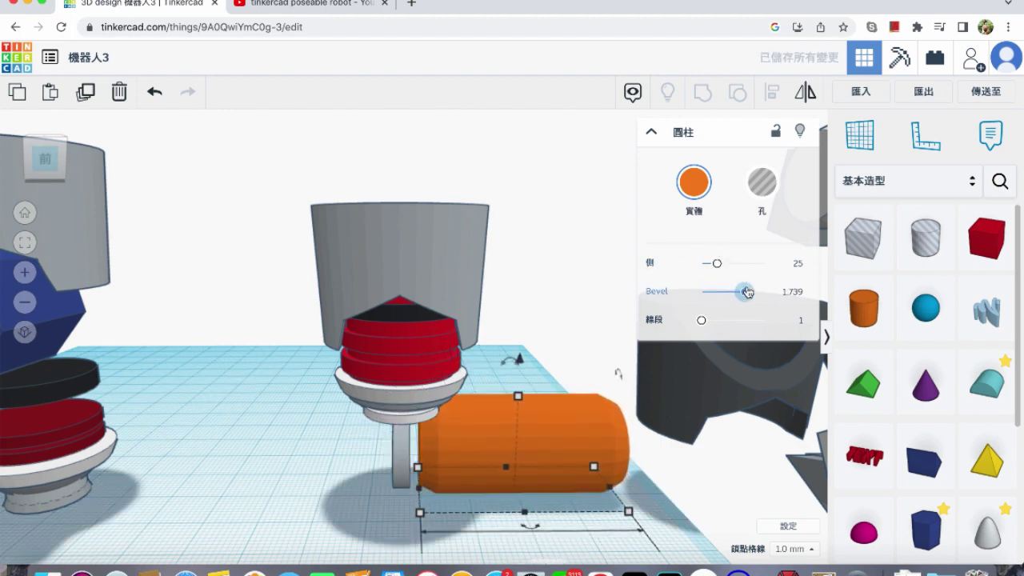
{"action": "left_click", "coordinate": [695, 184]}
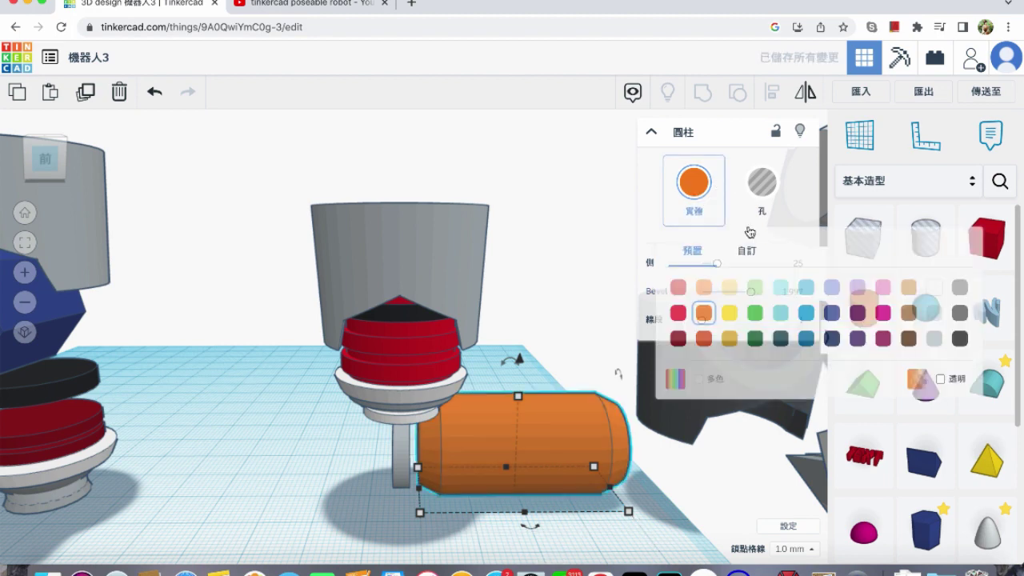
{"action": "left_click", "coordinate": [932, 288]}
Move the white cylinder up so it lies across the top of the grey body.
{"action": "left_click_drag", "start_coordinate": [519, 362], "coordinate": [378, 241]}
{"action": "left_click_drag", "start_coordinate": [402, 170], "coordinate": [404, 193]}
{"action": "left_click_drag", "start_coordinate": [489, 279], "coordinate": [490, 279]}
{"action": "left_click", "coordinate": [522, 263]}
Extend the white cylinder at both ends so it projects past the sides of the grey body.
{"action": "scroll", "coordinate": [518, 289], "scroll_direction": "up", "scroll_amount": 2}
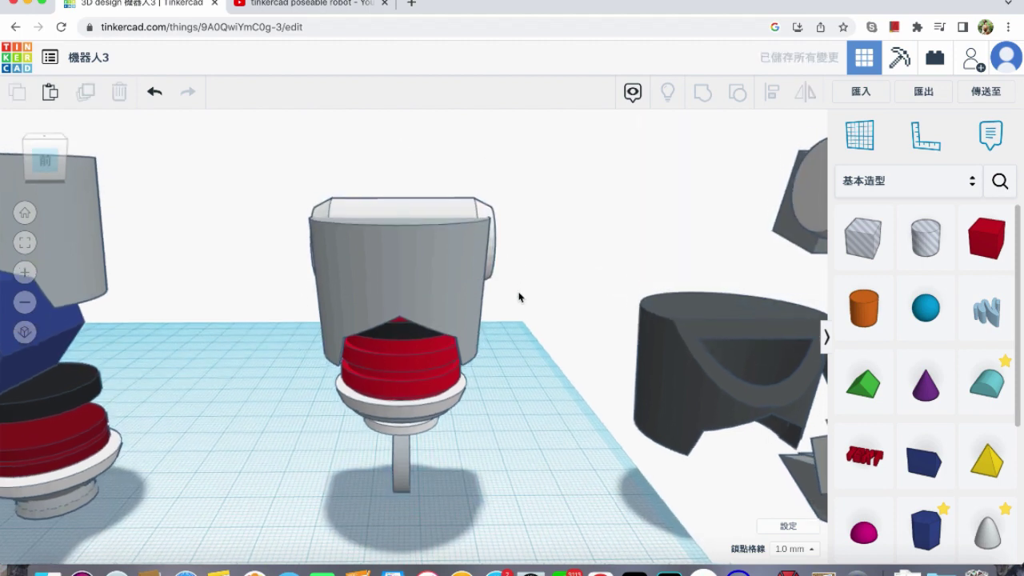
{"action": "left_click", "coordinate": [426, 211]}
{"action": "left_click_drag", "start_coordinate": [489, 286], "coordinate": [481, 288]}
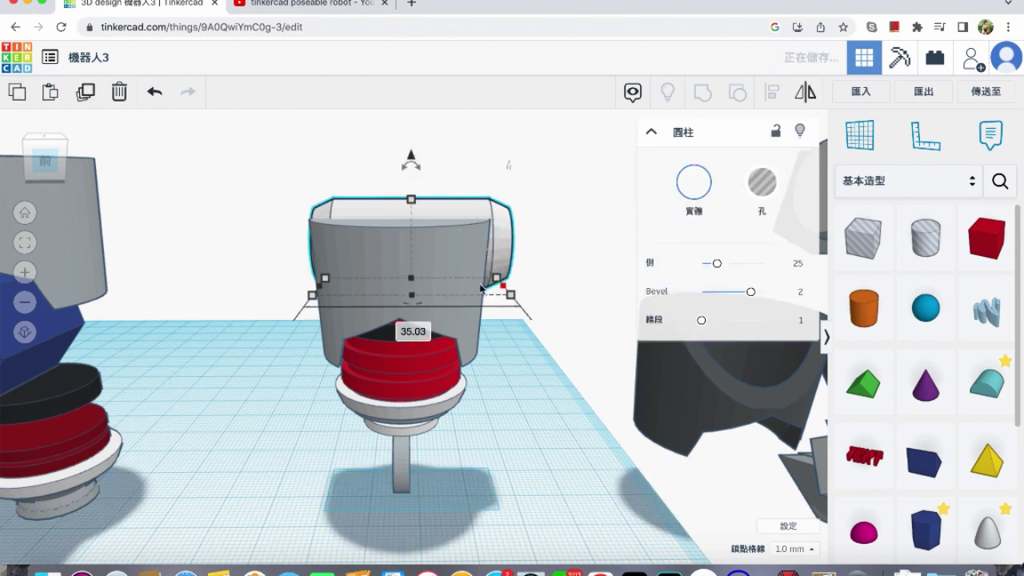
{"action": "left_click_drag", "start_coordinate": [323, 292], "coordinate": [302, 293]}
Select all the body parts with the white cylinder and align them to their centre in width.
{"action": "left_click_drag", "start_coordinate": [253, 190], "coordinate": [464, 411]}
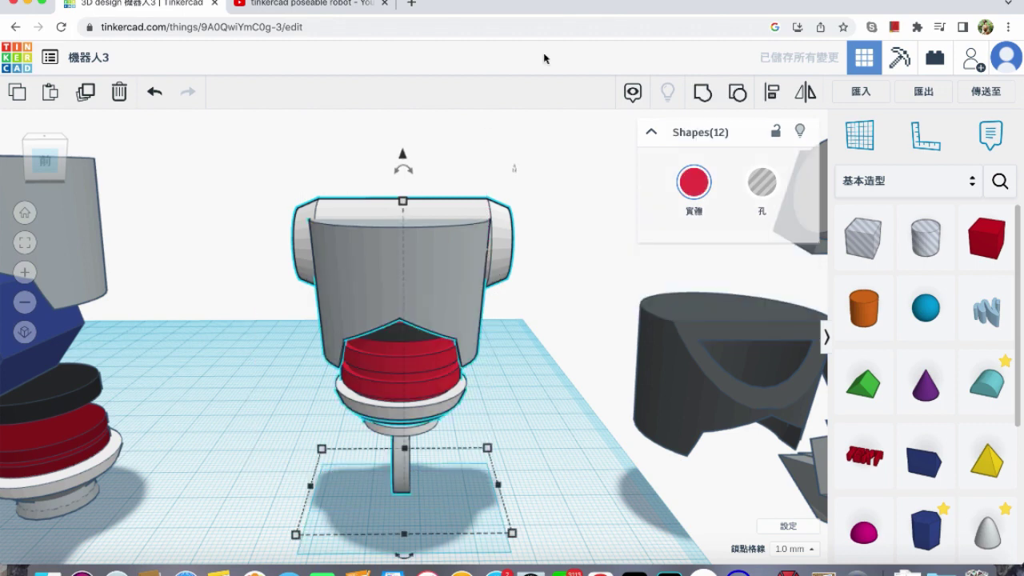
{"action": "left_click", "coordinate": [404, 556]}
{"action": "left_click", "coordinate": [268, 322]}
Shift the white cylinder slightly towards the front of the grey body.
{"action": "right_click_drag", "start_coordinate": [281, 325], "coordinate": [312, 359]}
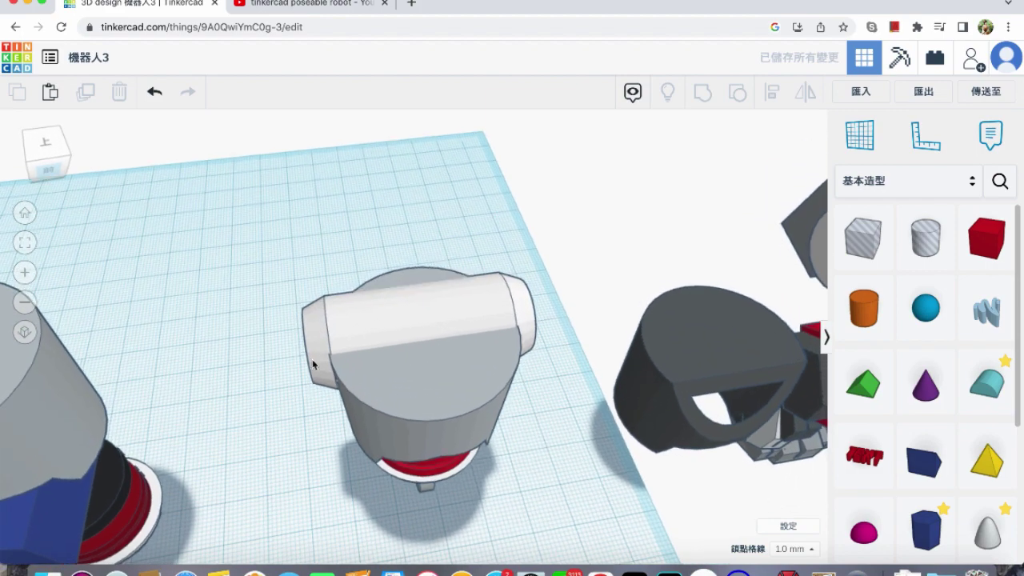
{"action": "left_click", "coordinate": [365, 319]}
{"action": "left_click_drag", "start_coordinate": [363, 315], "coordinate": [365, 329]}
Place a box from the basic shapes under the body and raise it to the top of the grey body.
{"action": "right_click_drag", "start_coordinate": [432, 354], "coordinate": [466, 337]}
{"action": "left_click_drag", "start_coordinate": [984, 239], "coordinate": [426, 482]}
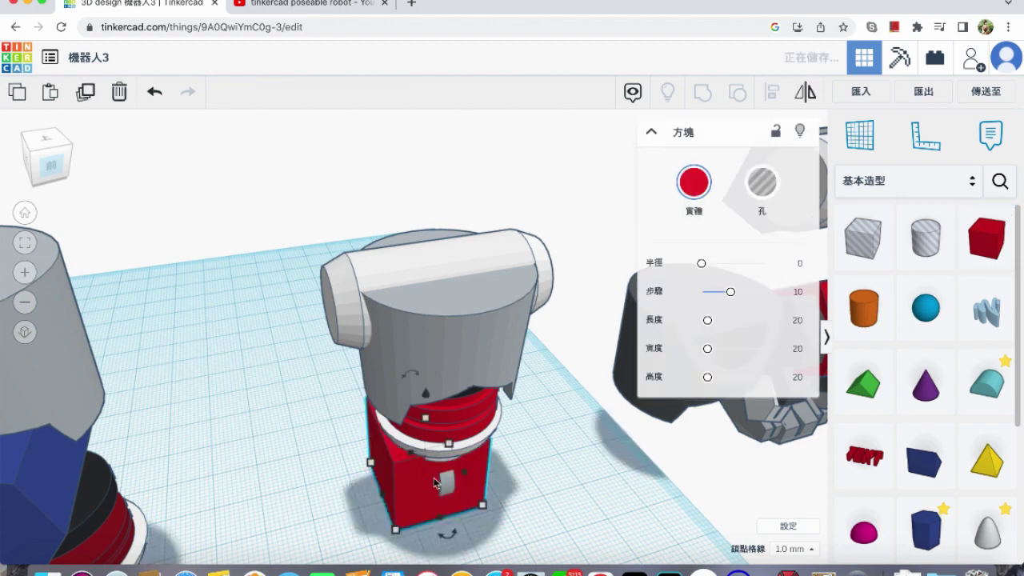
{"action": "right_click_drag", "start_coordinate": [535, 492], "coordinate": [599, 503]}
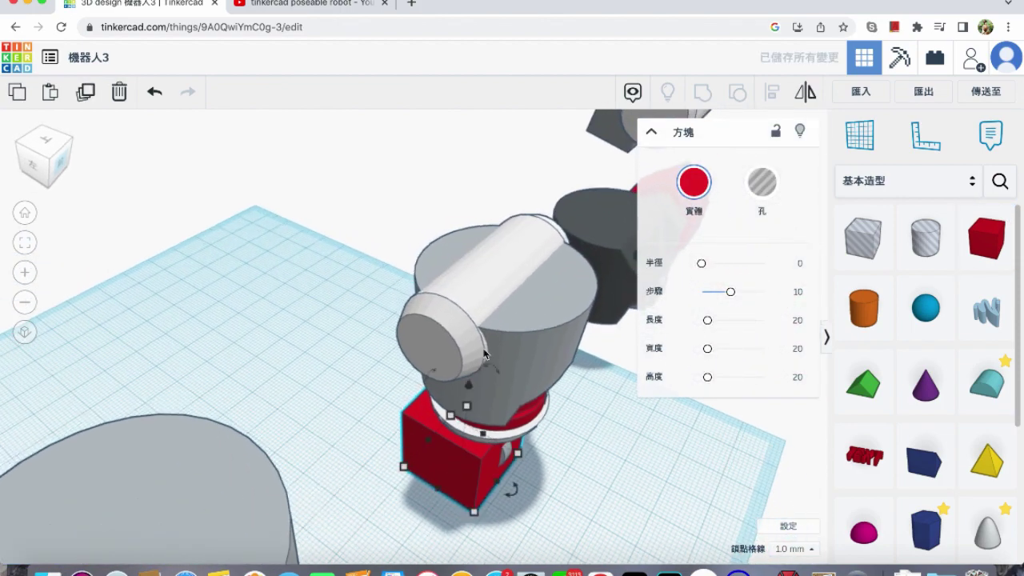
{"action": "left_click_drag", "start_coordinate": [468, 391], "coordinate": [485, 201]}
Select the box with all the body parts and align them to their centre in width.
{"action": "right_click_drag", "start_coordinate": [478, 238], "coordinate": [329, 242]}
{"action": "left_click_drag", "start_coordinate": [265, 197], "coordinate": [521, 500]}
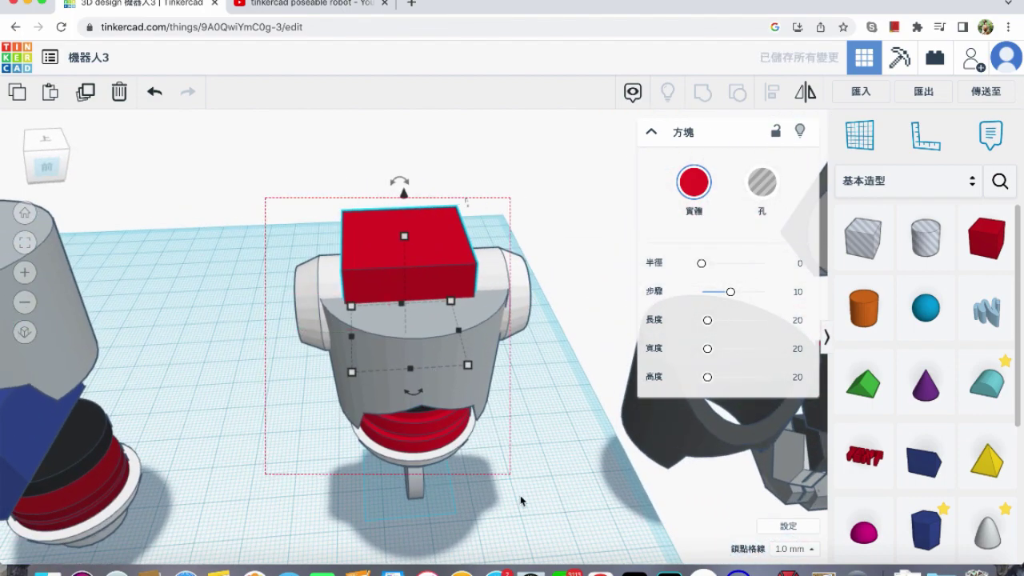
{"action": "key", "text": "super+a"}
{"action": "left_click", "coordinate": [775, 97]}
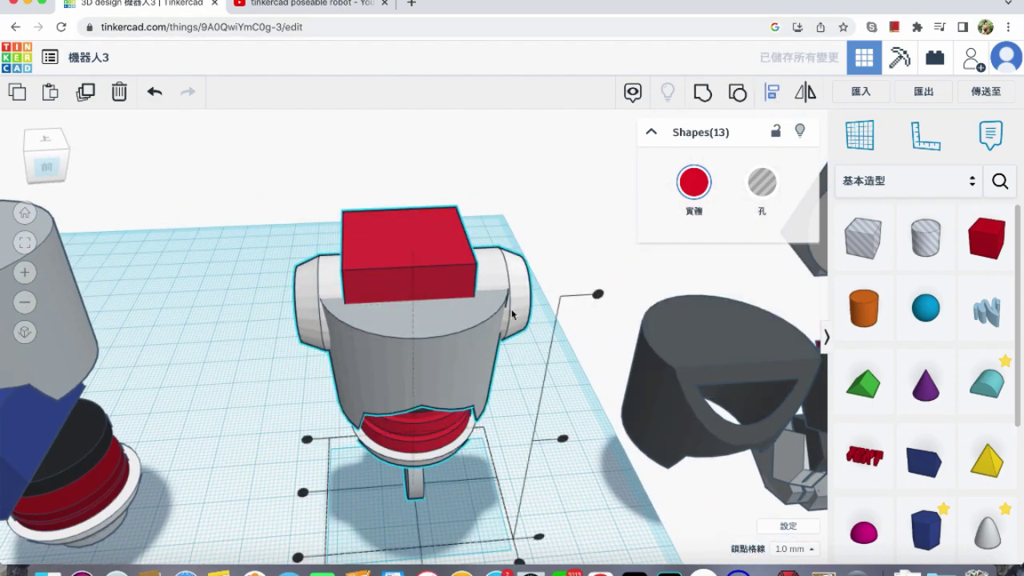
{"action": "middle_click_drag", "start_coordinate": [454, 484], "coordinate": [457, 419]}
{"action": "left_click", "coordinate": [422, 511]}
{"action": "left_click", "coordinate": [264, 376]}
Move the red box back behind the white cylinder and reduce its depth.
{"action": "right_click_drag", "start_coordinate": [259, 381], "coordinate": [432, 218]}
{"action": "left_click", "coordinate": [442, 225]}
{"action": "left_click_drag", "start_coordinate": [445, 232], "coordinate": [404, 227]}
{"action": "left_click_drag", "start_coordinate": [377, 274], "coordinate": [394, 275]}
Colour the box behind the white cylinder light grey.
{"action": "right_click_drag", "start_coordinate": [383, 281], "coordinate": [232, 264]}
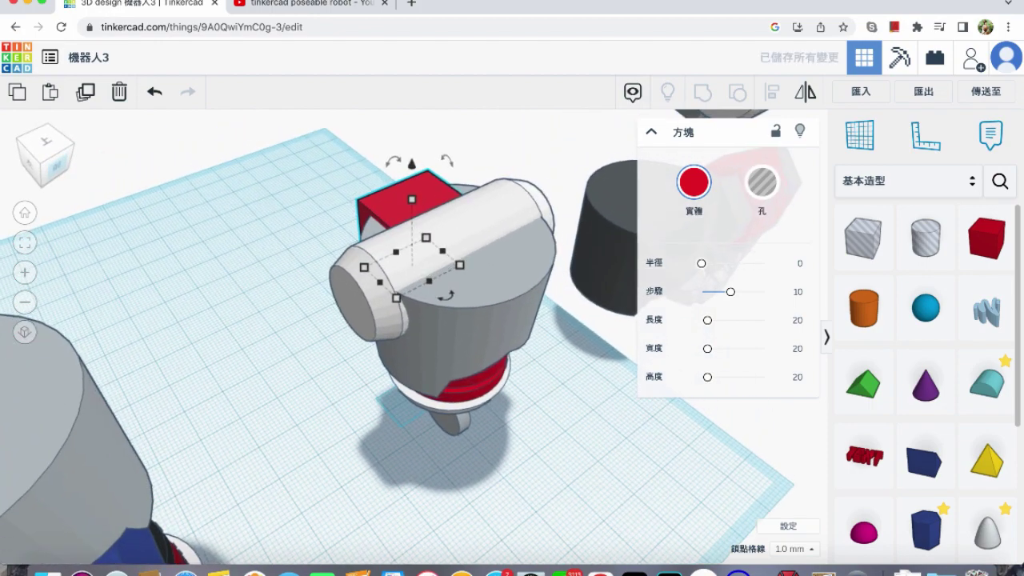
{"action": "left_click", "coordinate": [694, 183]}
{"action": "left_click", "coordinate": [959, 289]}
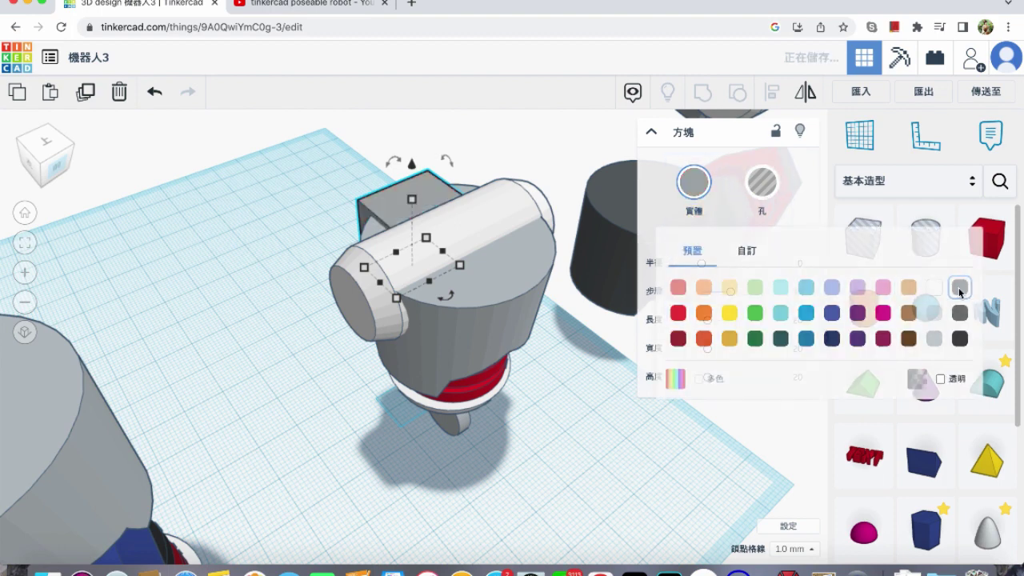
{"action": "left_click", "coordinate": [692, 194]}
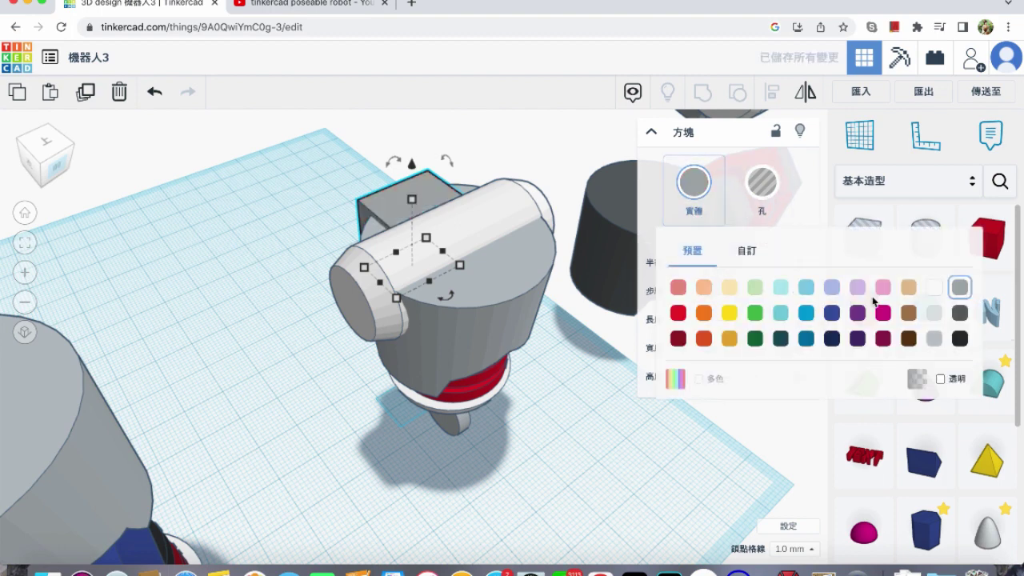
{"action": "left_click", "coordinate": [936, 338]}
{"action": "left_click", "coordinate": [283, 346]}
Duplicate the light grey box and move the copy 24 mm to the front of the body.
{"action": "left_click", "coordinate": [430, 198]}
{"action": "left_click", "coordinate": [85, 91]}
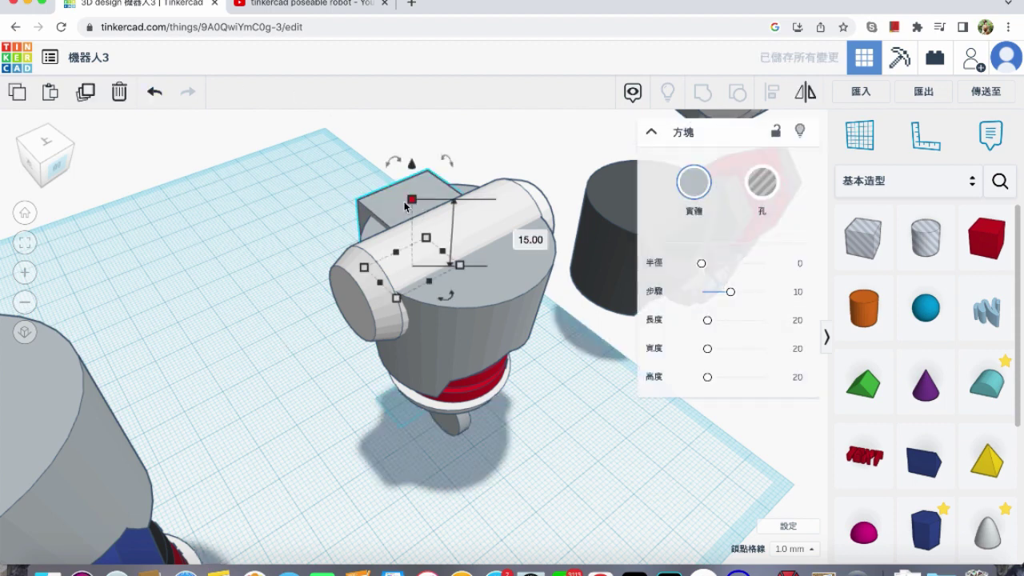
{"action": "left_click_drag", "start_coordinate": [404, 204], "coordinate": [490, 281]}
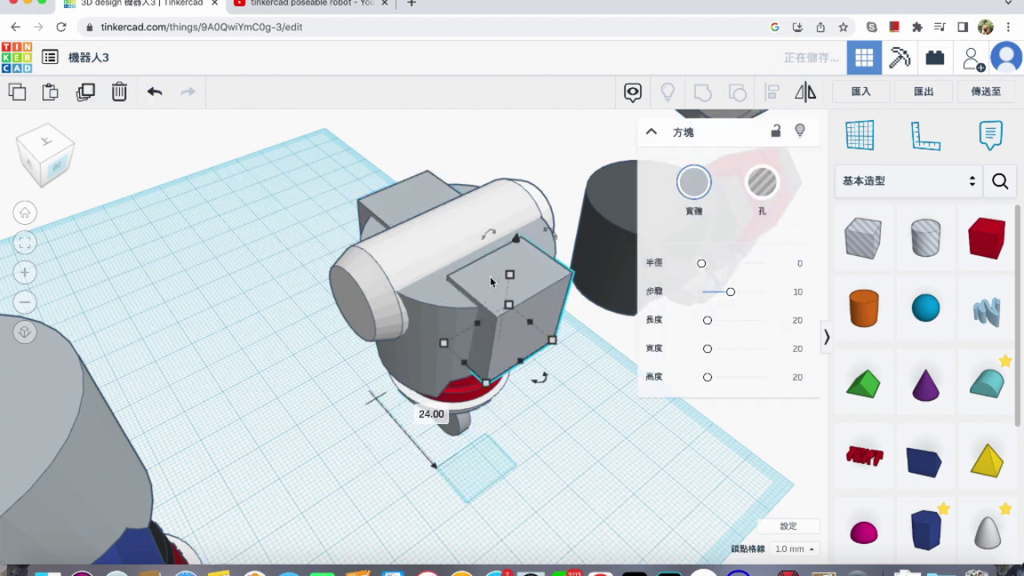
{"action": "right_click_drag", "start_coordinate": [490, 282], "coordinate": [559, 233]}
Make the front box slightly taller and tilt it by -34° against the grey body.
{"action": "left_click_drag", "start_coordinate": [570, 206], "coordinate": [529, 200]}
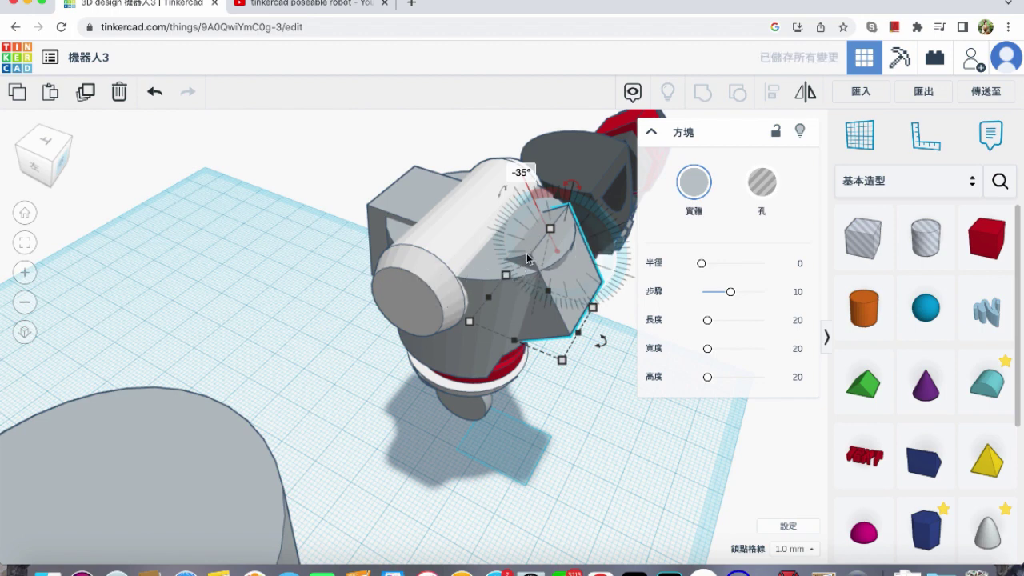
{"action": "key", "text": "super+z"}
{"action": "left_click_drag", "start_coordinate": [553, 211], "coordinate": [555, 204]}
{"action": "left_click_drag", "start_coordinate": [585, 161], "coordinate": [529, 161]}
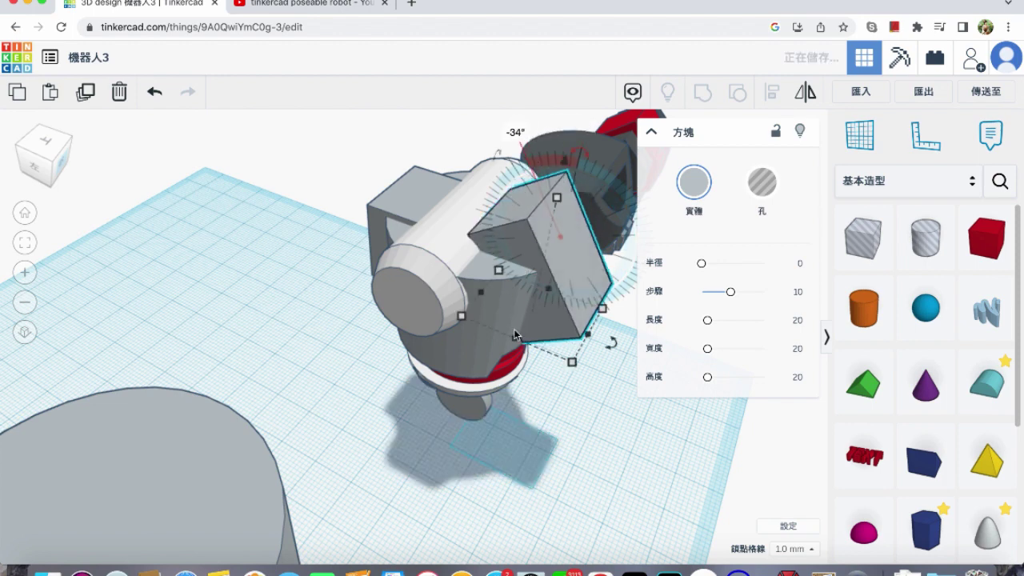
Extend the tilted grey box in front of the body to a width of 26 mm.
{"action": "left_click_drag", "start_coordinate": [515, 335], "coordinate": [495, 365]}
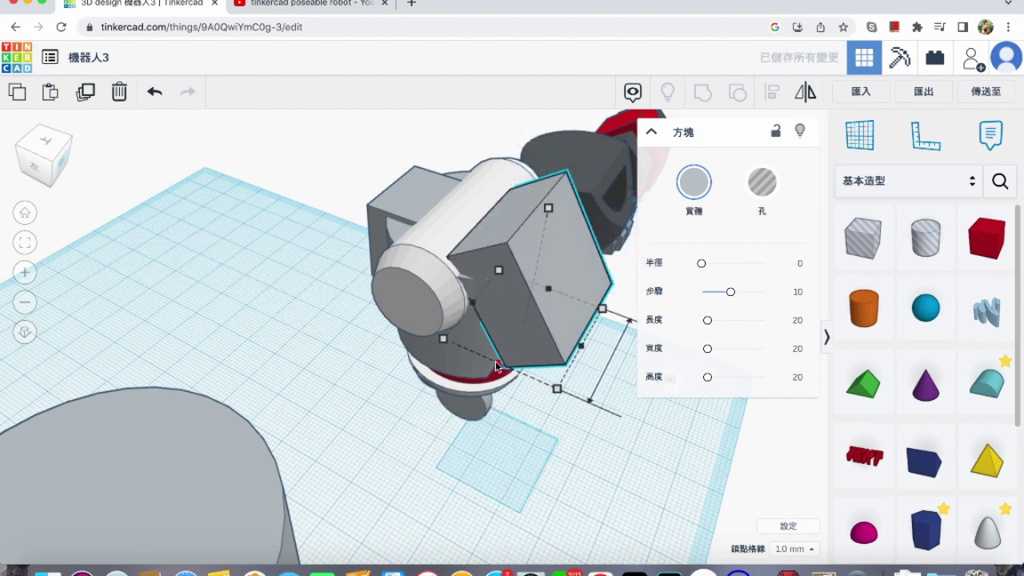
{"action": "right_click_drag", "start_coordinate": [533, 364], "coordinate": [438, 350]}
{"action": "left_click_drag", "start_coordinate": [512, 334], "coordinate": [534, 322]}
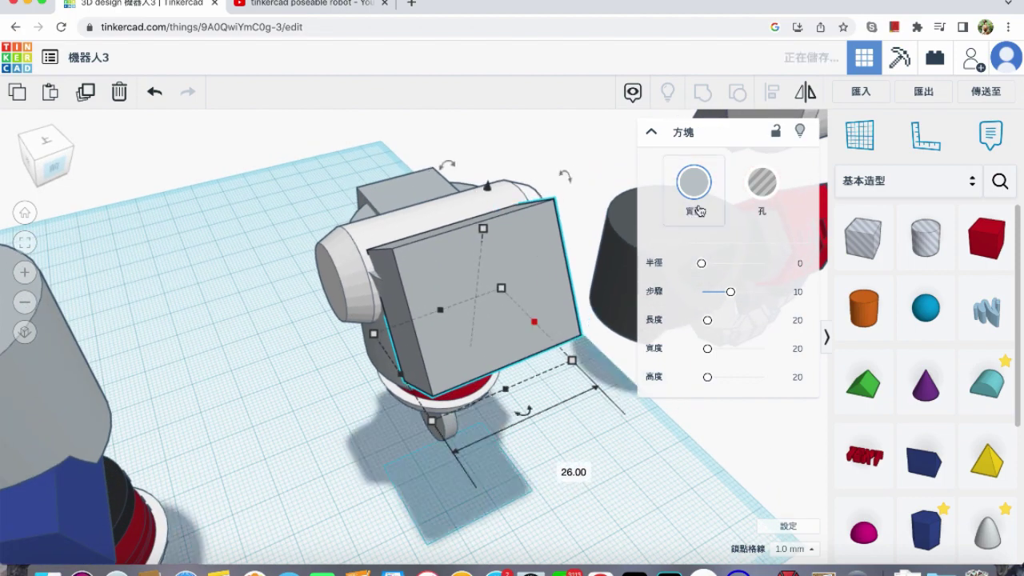
Turn the tilted front box into a hole and group it with the grey body to cut the chest.
{"action": "left_click", "coordinate": [761, 182]}
{"action": "right_click_drag", "start_coordinate": [430, 377], "coordinate": [452, 376]}
{"action": "left_click", "coordinate": [404, 359], "text": "shift"}
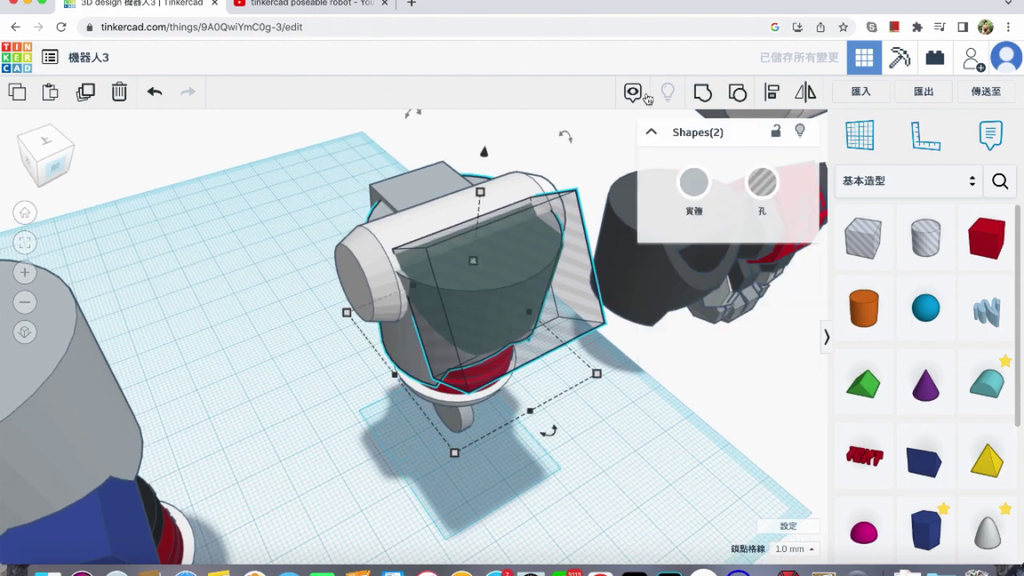
{"action": "left_click", "coordinate": [701, 93]}
{"action": "left_click", "coordinate": [304, 212]}
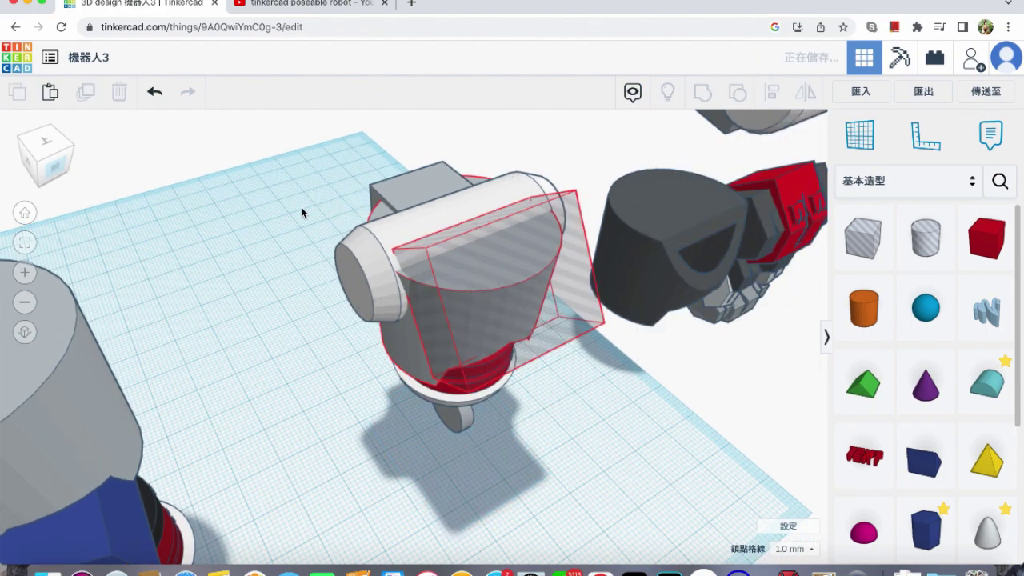
Try reducing the depth of the hole box inside the grey body group to 15.97 mm, then undo it.
{"action": "right_click_drag", "start_coordinate": [517, 391], "coordinate": [416, 257]}
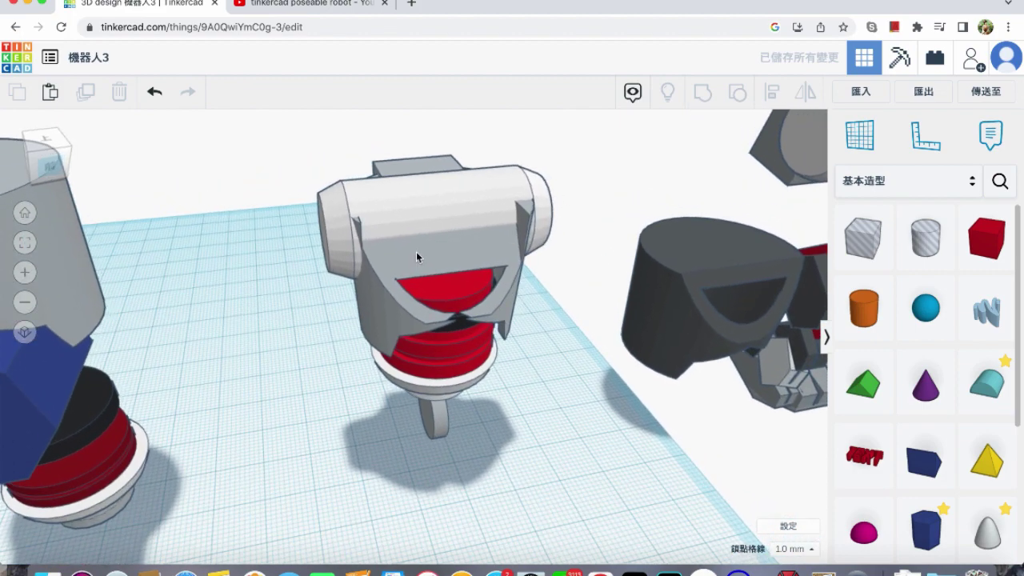
{"action": "left_click", "coordinate": [416, 257]}
{"action": "left_click", "coordinate": [478, 309]}
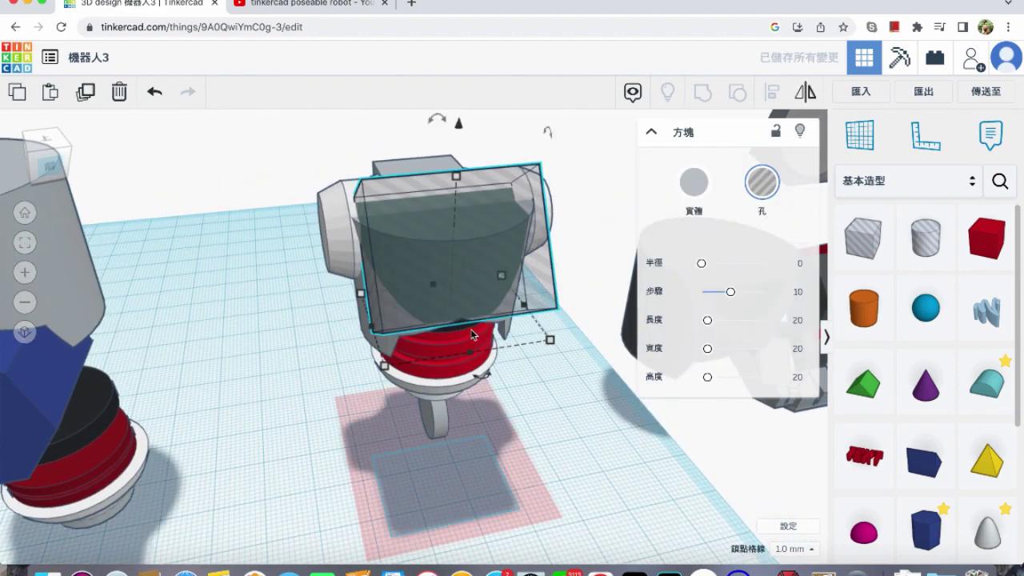
{"action": "left_click_drag", "start_coordinate": [472, 358], "coordinate": [472, 339]}
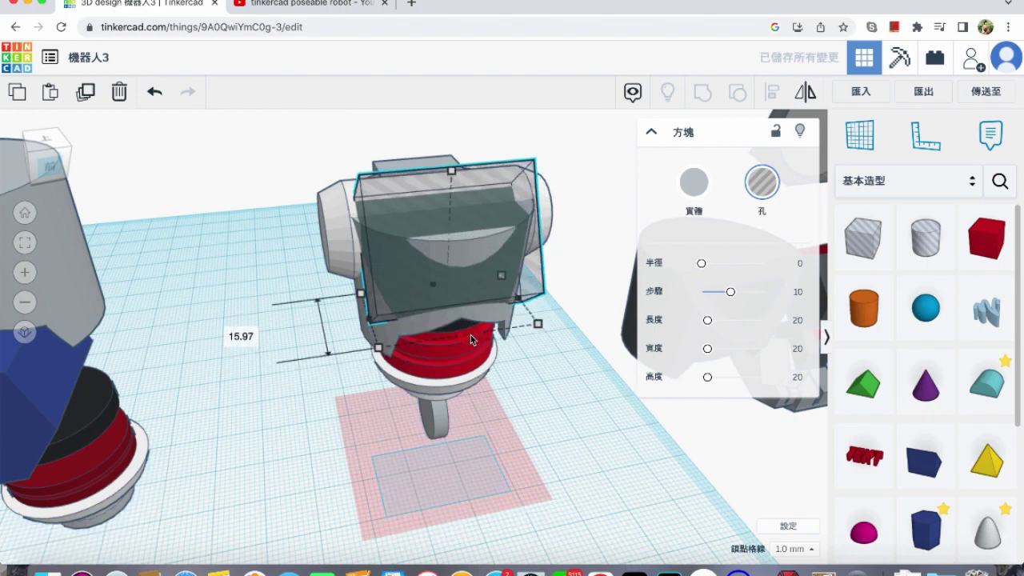
{"action": "left_click", "coordinate": [552, 363]}
{"action": "right_click_drag", "start_coordinate": [532, 353], "coordinate": [493, 348]}
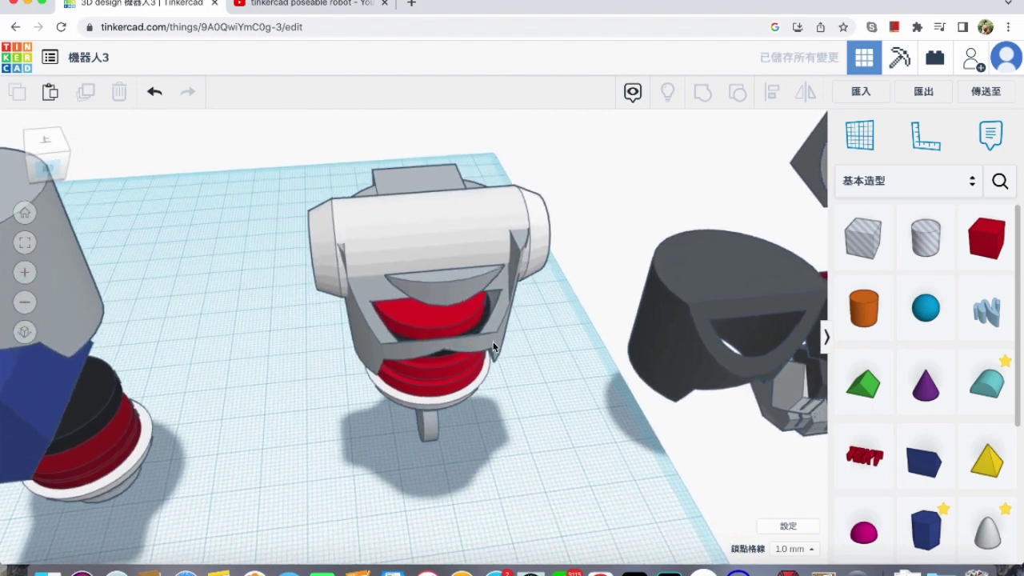
{"action": "key", "text": "super+z"}
Readjust the depth and tilt of the hole box inside the grey body group and raise it 3.71 mm.
{"action": "right_click_drag", "start_coordinate": [362, 332], "coordinate": [451, 315]}
{"action": "left_click", "coordinate": [470, 318]}
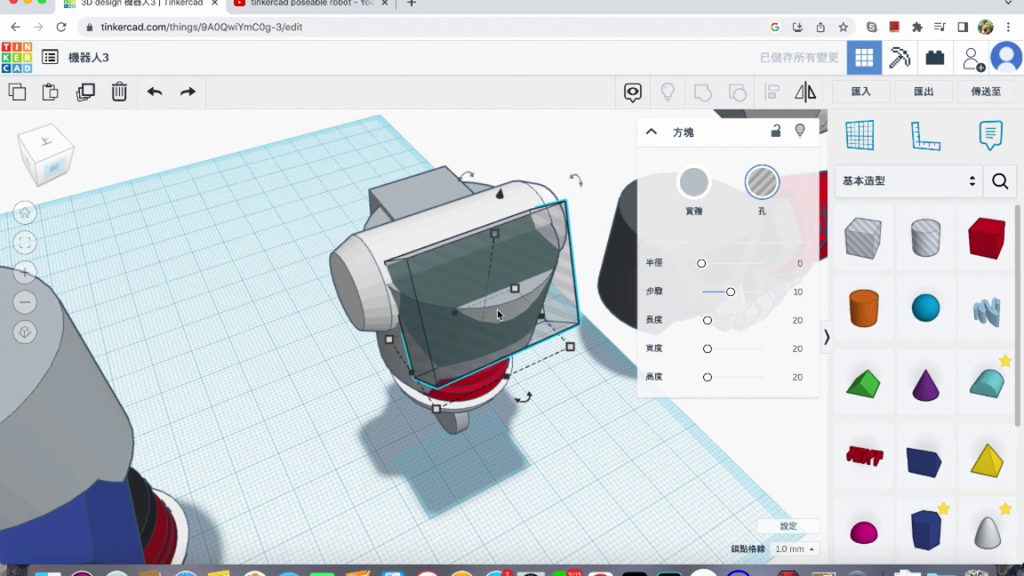
{"action": "left_click_drag", "start_coordinate": [509, 379], "coordinate": [531, 400]}
{"action": "right_click_drag", "start_coordinate": [531, 397], "coordinate": [513, 370]}
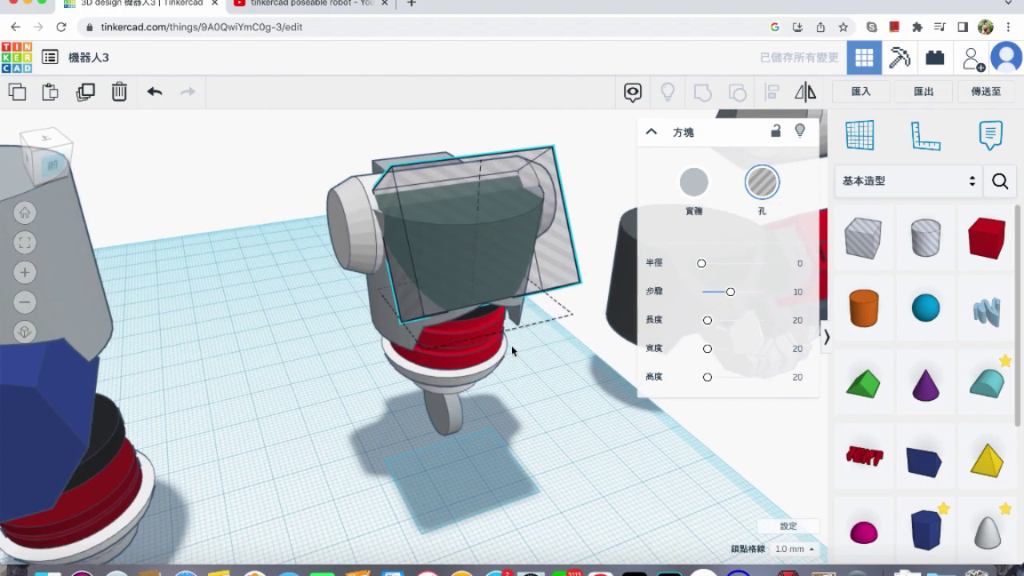
{"action": "left_click_drag", "start_coordinate": [564, 125], "coordinate": [512, 176]}
{"action": "middle_click_drag", "start_coordinate": [476, 197], "coordinate": [477, 228]}
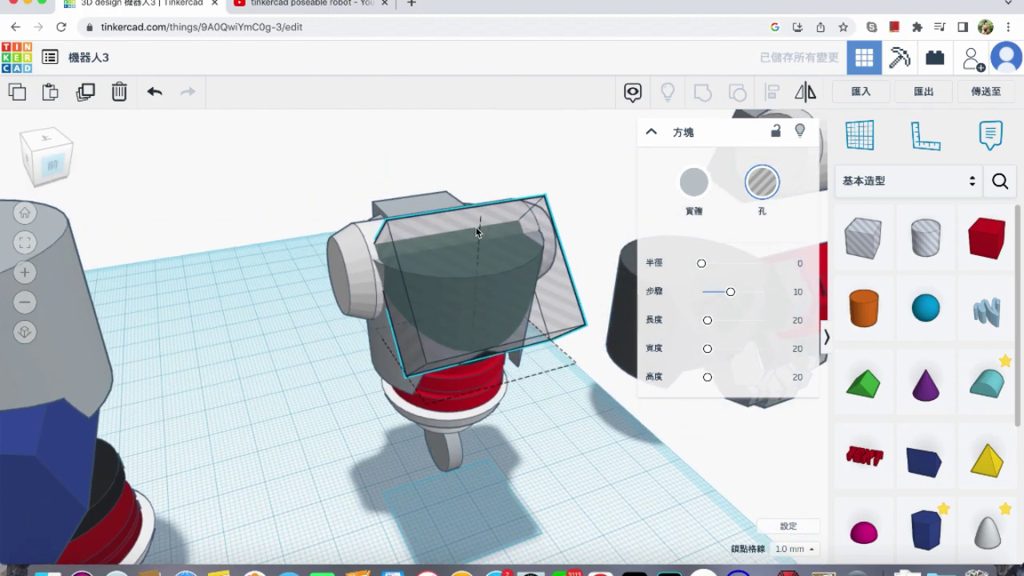
{"action": "mouse_move", "coordinate": [481, 218]}
{"action": "left_mouse_down"}
{"action": "mouse_move", "coordinate": [478, 228]}
{"action": "mouse_move", "coordinate": [478, 211]}
{"action": "left_mouse_up"}
{"action": "left_click_drag", "start_coordinate": [484, 160], "coordinate": [485, 141]}
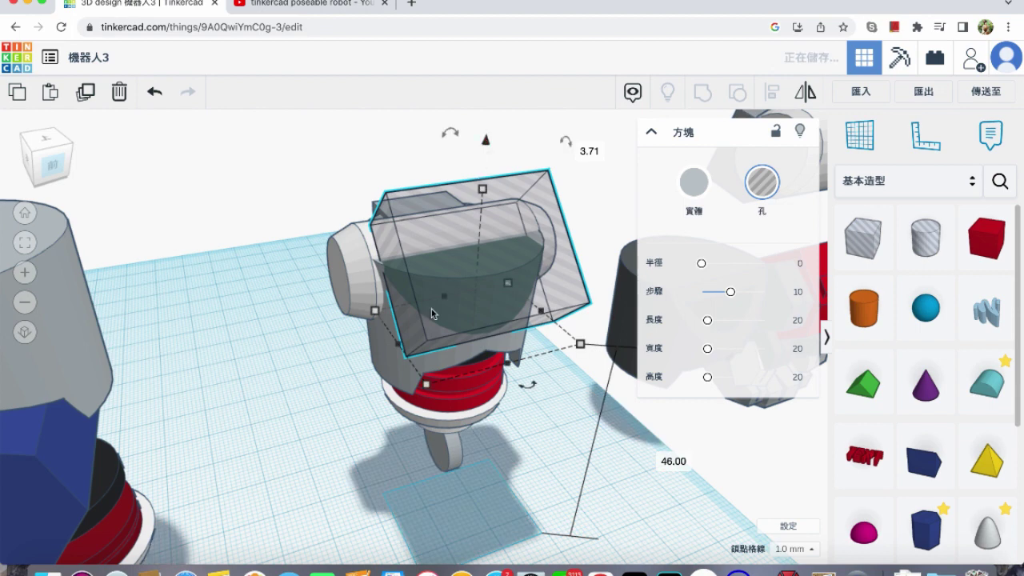
Group the repositioned hole box with the grey body again to recut the chest.
{"action": "left_click", "coordinate": [387, 361], "text": "shift"}
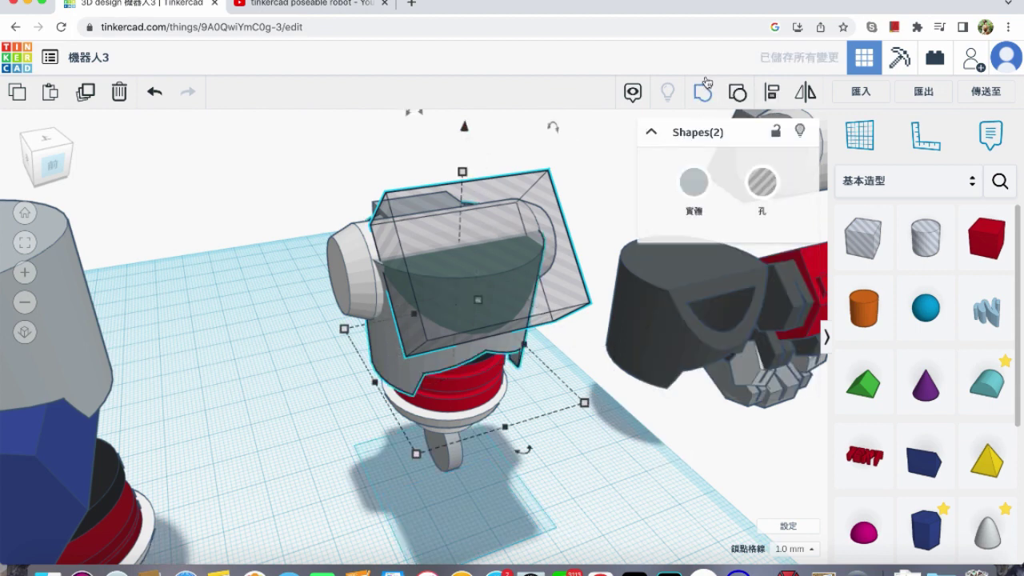
{"action": "left_click", "coordinate": [703, 93]}
{"action": "left_click", "coordinate": [308, 355]}
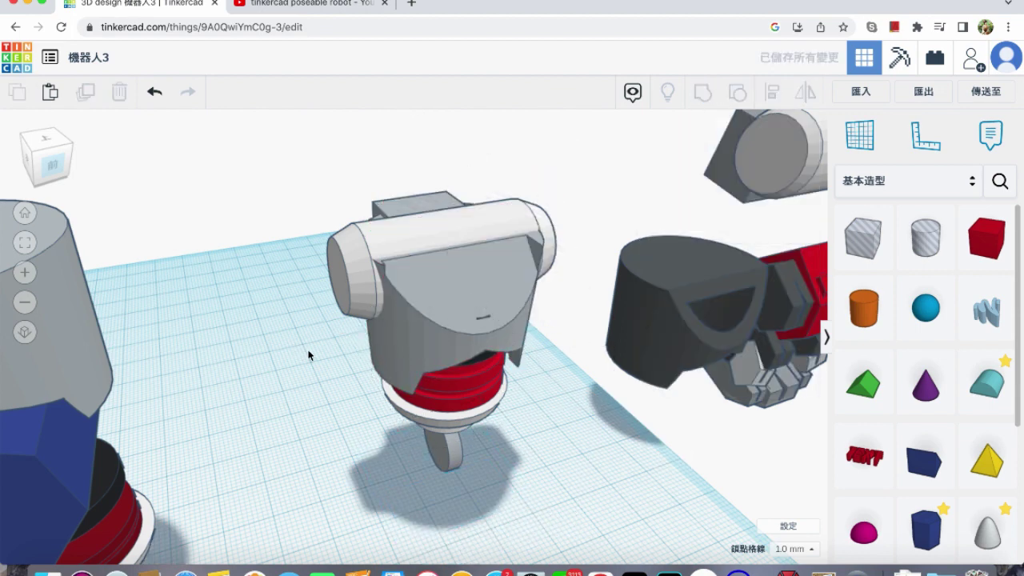
Turn the large red box into a hole, place it over the tilted red box and group the two.
{"action": "right_click_drag", "start_coordinate": [334, 370], "coordinate": [459, 173]}
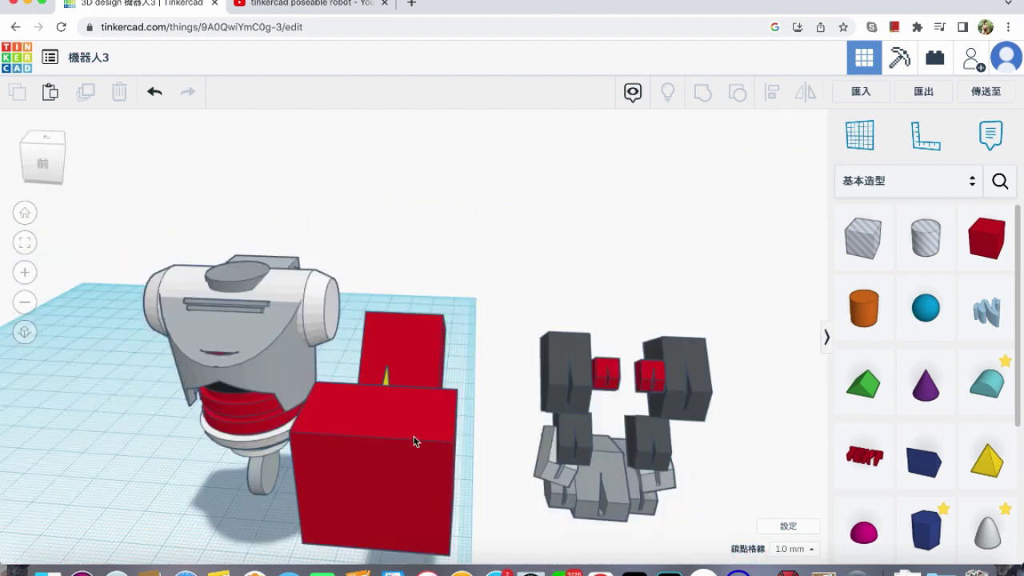
{"action": "left_click", "coordinate": [413, 437]}
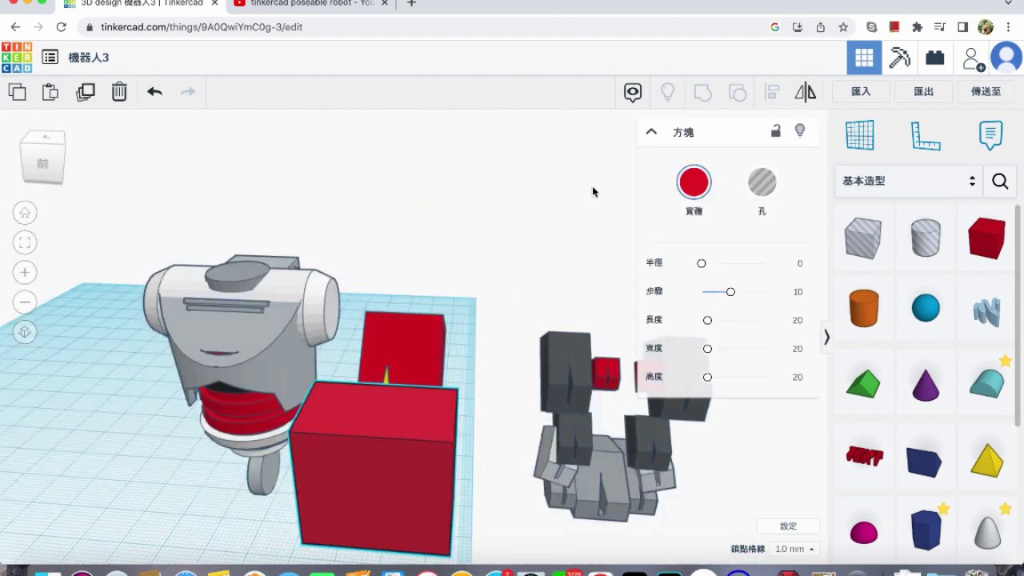
{"action": "left_click", "coordinate": [762, 181]}
{"action": "left_click_drag", "start_coordinate": [414, 413], "coordinate": [434, 353]}
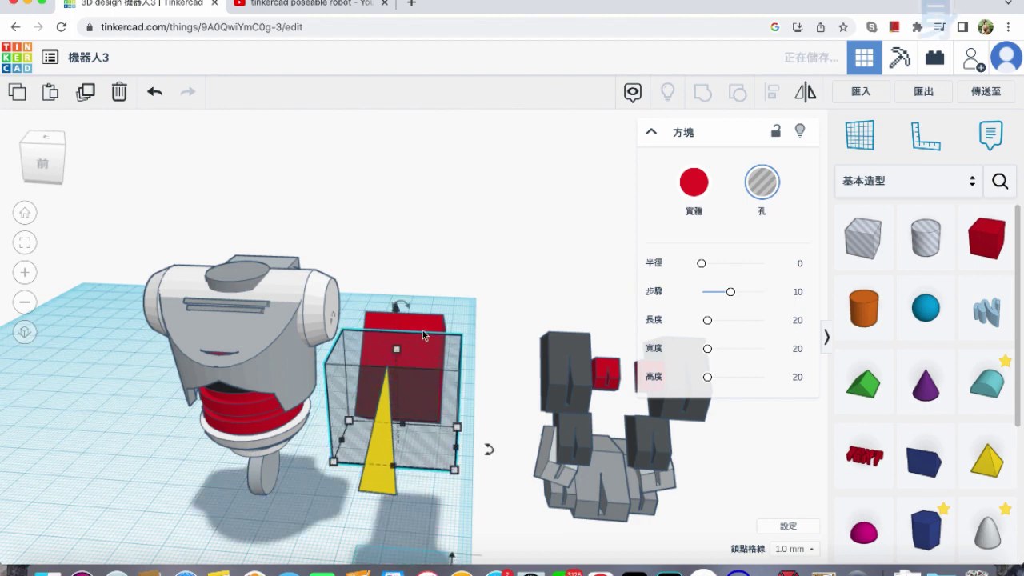
{"action": "left_click", "coordinate": [419, 320], "text": "shift"}
{"action": "left_click", "coordinate": [702, 92]}
{"action": "left_click", "coordinate": [498, 249]}
Shift the hole box slightly inside the red block's group to adjust the cut at its lower end.
{"action": "left_click", "coordinate": [379, 444]}
{"action": "left_click", "coordinate": [414, 389]}
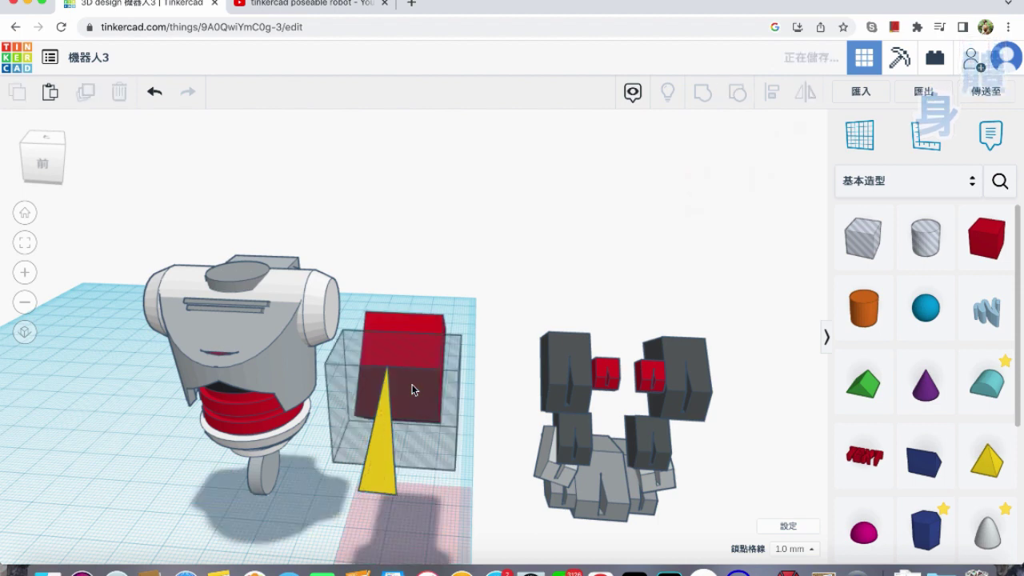
{"action": "left_click_drag", "start_coordinate": [414, 384], "coordinate": [414, 393]}
{"action": "left_click", "coordinate": [461, 316]}
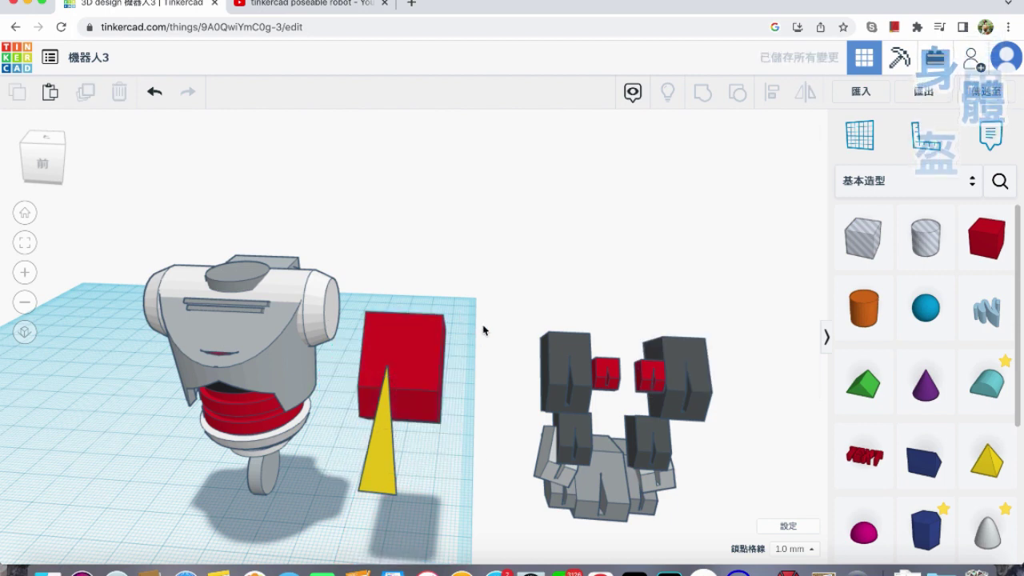
Move the yellow pyramid onto the front of the red block, make it a hole and group it to cut a notch.
{"action": "left_click", "coordinate": [376, 452]}
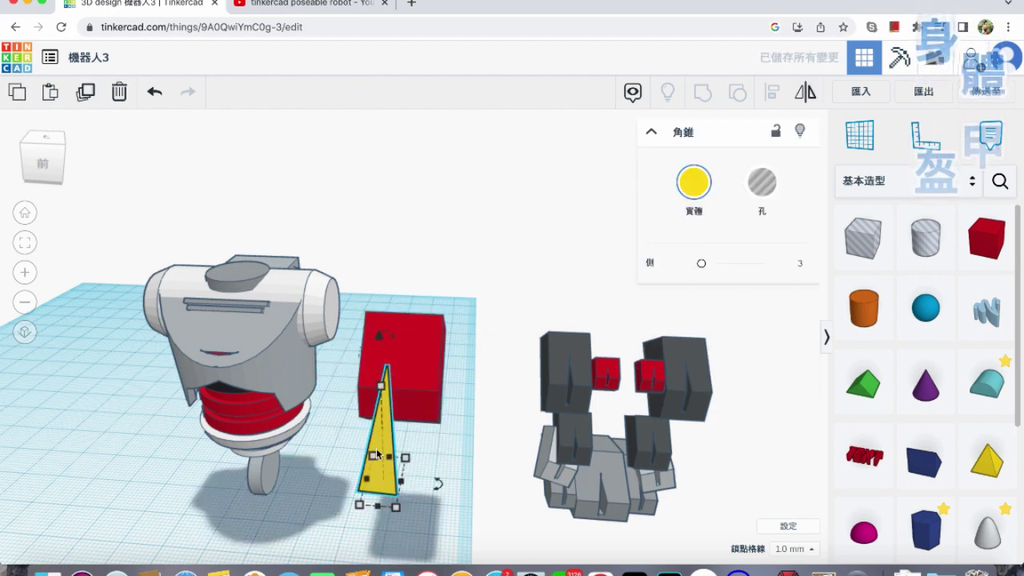
{"action": "left_click_drag", "start_coordinate": [380, 450], "coordinate": [399, 393]}
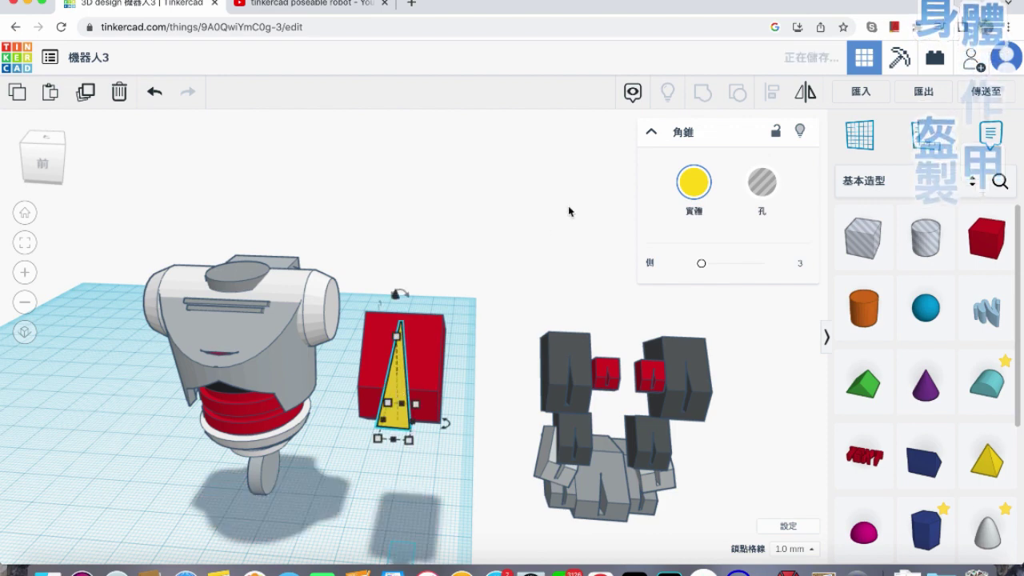
{"action": "left_click", "coordinate": [761, 182]}
{"action": "left_click_drag", "start_coordinate": [501, 261], "coordinate": [363, 428]}
{"action": "left_click", "coordinate": [703, 92]}
{"action": "left_click", "coordinate": [471, 350]}
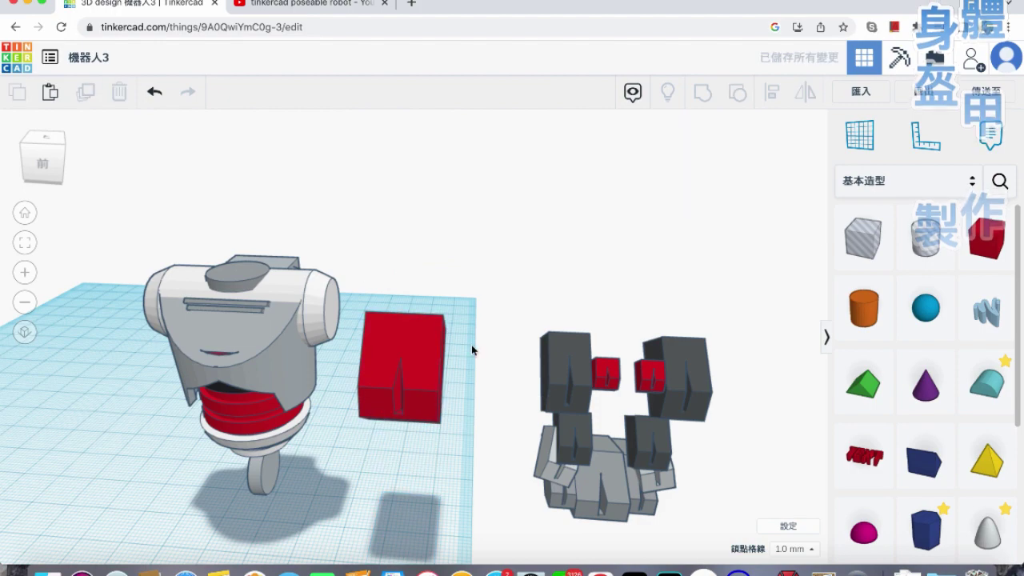
Move the pyramid hole slightly upward inside the red block's group to reshape the notch.
{"action": "right_click_drag", "start_coordinate": [477, 364], "coordinate": [494, 360]}
{"action": "scroll", "coordinate": [471, 359], "scroll_direction": "down", "scroll_amount": 2}
{"action": "scroll", "coordinate": [471, 359], "scroll_direction": "up", "scroll_amount": 2}
{"action": "scroll", "coordinate": [471, 359], "scroll_direction": "up", "scroll_amount": 3}
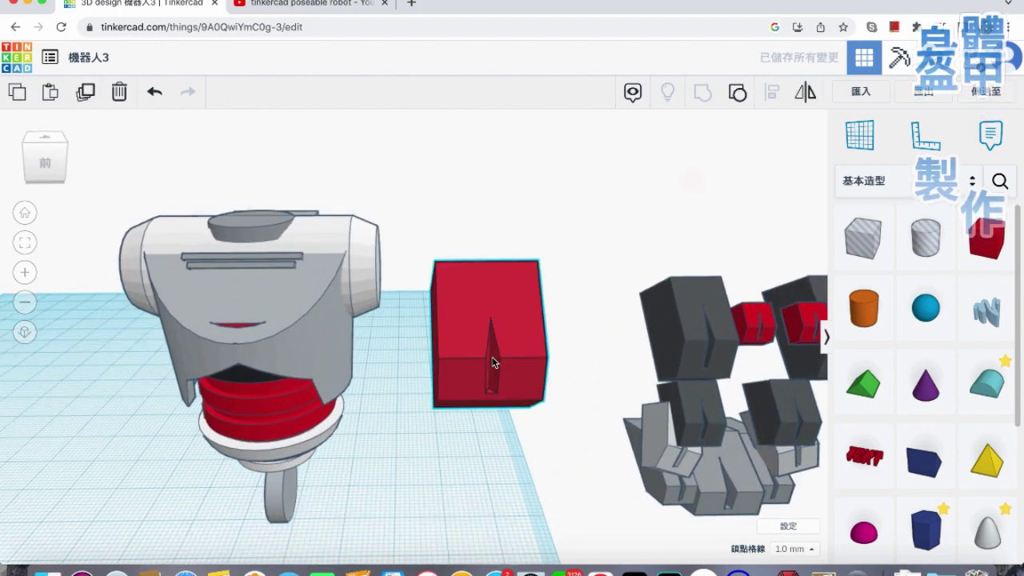
{"action": "left_click", "coordinate": [494, 364]}
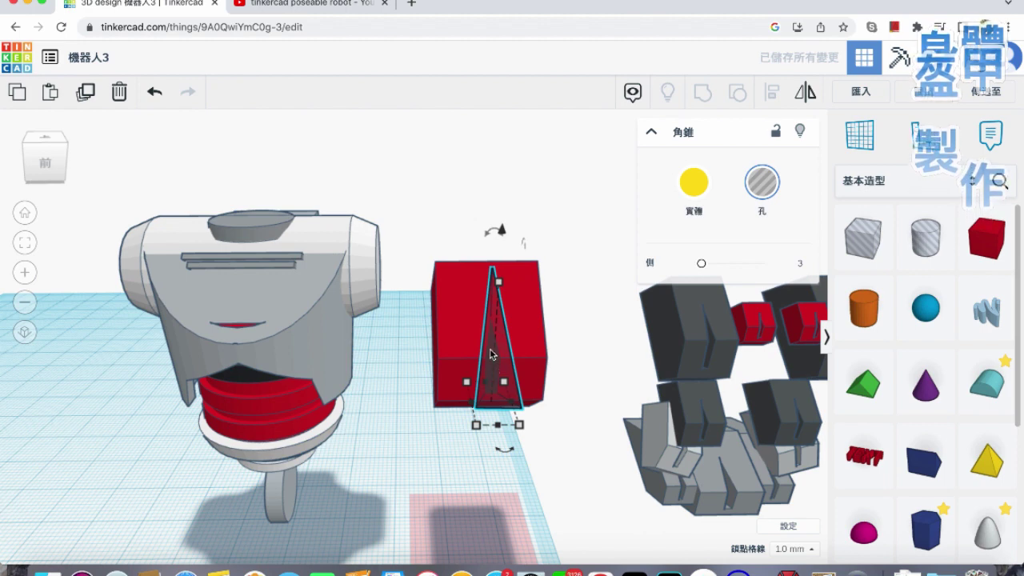
{"action": "left_click_drag", "start_coordinate": [491, 354], "coordinate": [490, 347]}
{"action": "left_click", "coordinate": [580, 297]}
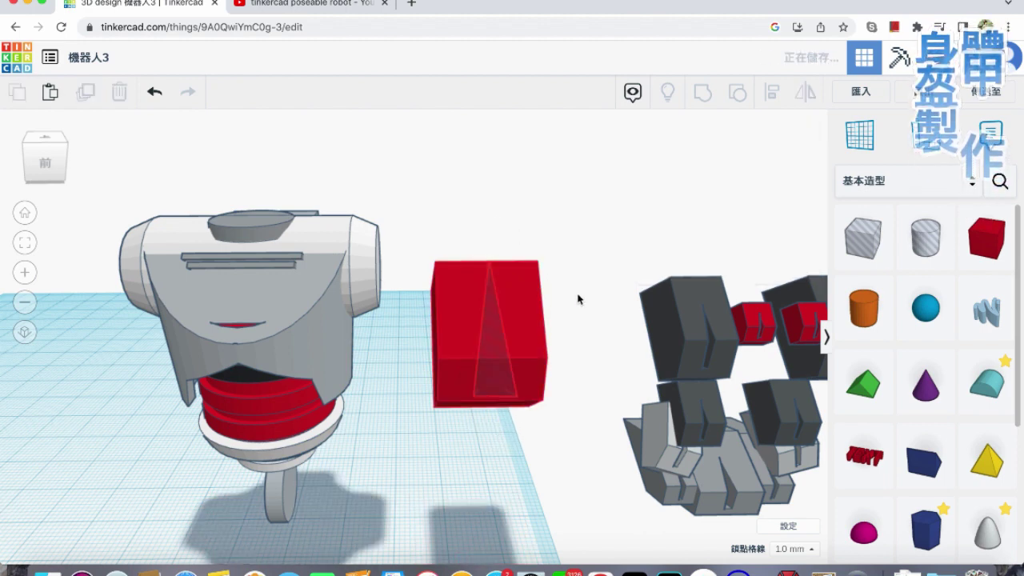
Move the notched red block in front of the torso.
{"action": "right_click_drag", "start_coordinate": [567, 327], "coordinate": [510, 329]}
{"action": "left_click", "coordinate": [510, 324]}
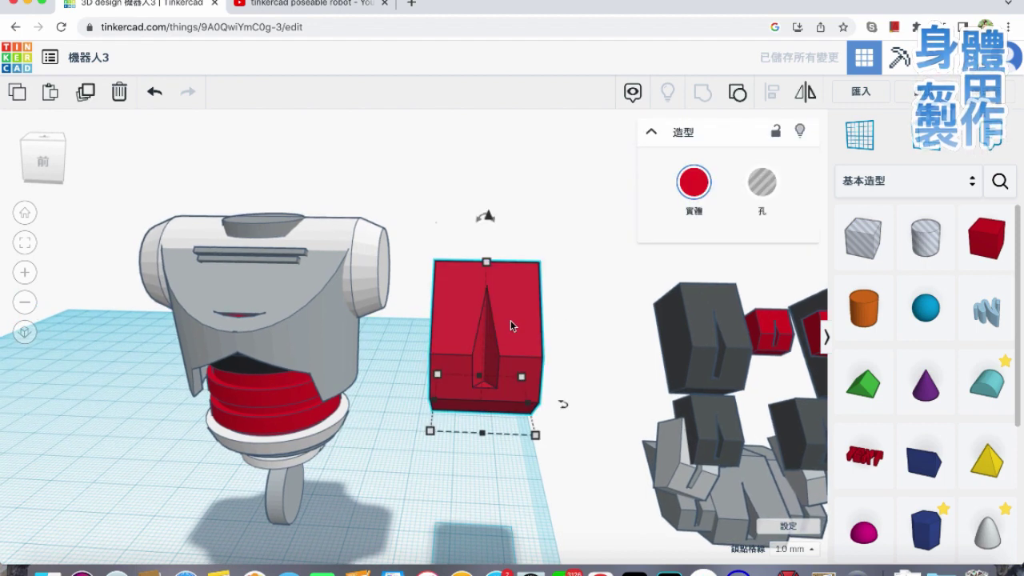
{"action": "left_click_drag", "start_coordinate": [510, 320], "coordinate": [320, 339]}
{"action": "right_click_drag", "start_coordinate": [320, 338], "coordinate": [436, 342]}
Select the torso parts with the notched red block and centre-align them across the torso's width.
{"action": "left_click_drag", "start_coordinate": [464, 396], "coordinate": [188, 184]}
{"action": "left_click_drag", "start_coordinate": [228, 346], "coordinate": [428, 563]}
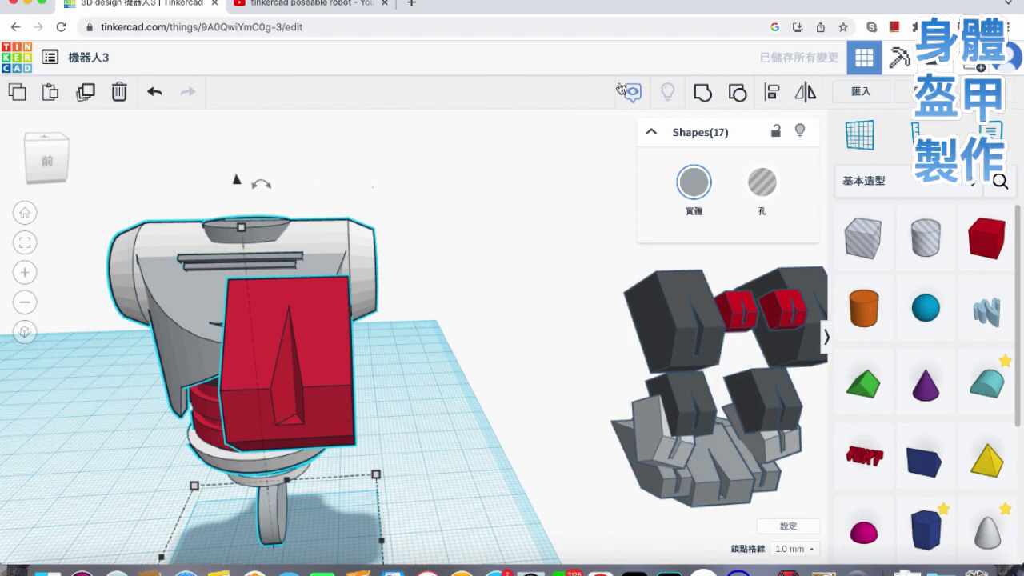
{"action": "left_click", "coordinate": [772, 95]}
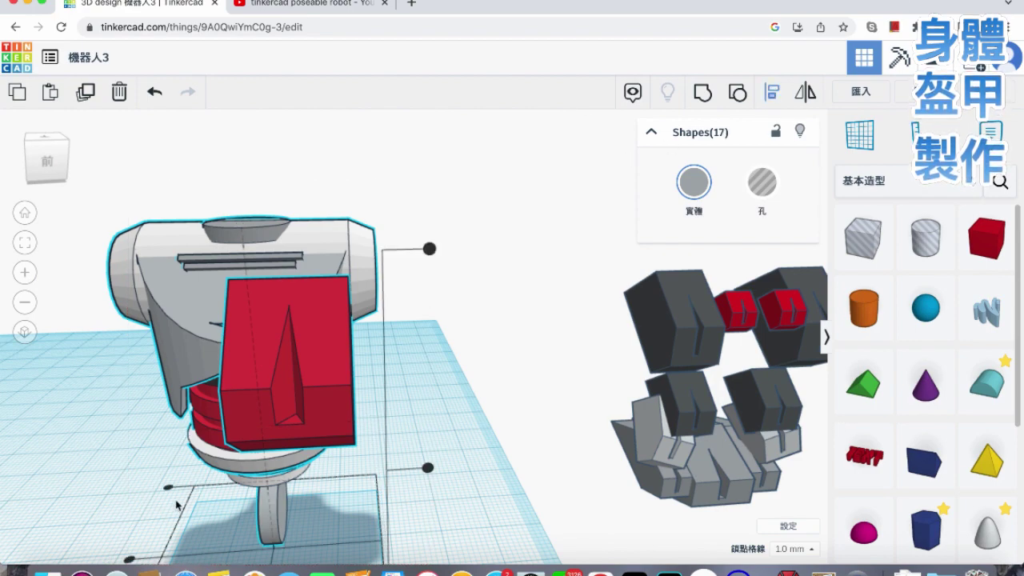
{"action": "middle_click_drag", "start_coordinate": [176, 500], "coordinate": [192, 457]}
{"action": "middle_click_drag", "start_coordinate": [269, 547], "coordinate": [277, 485]}
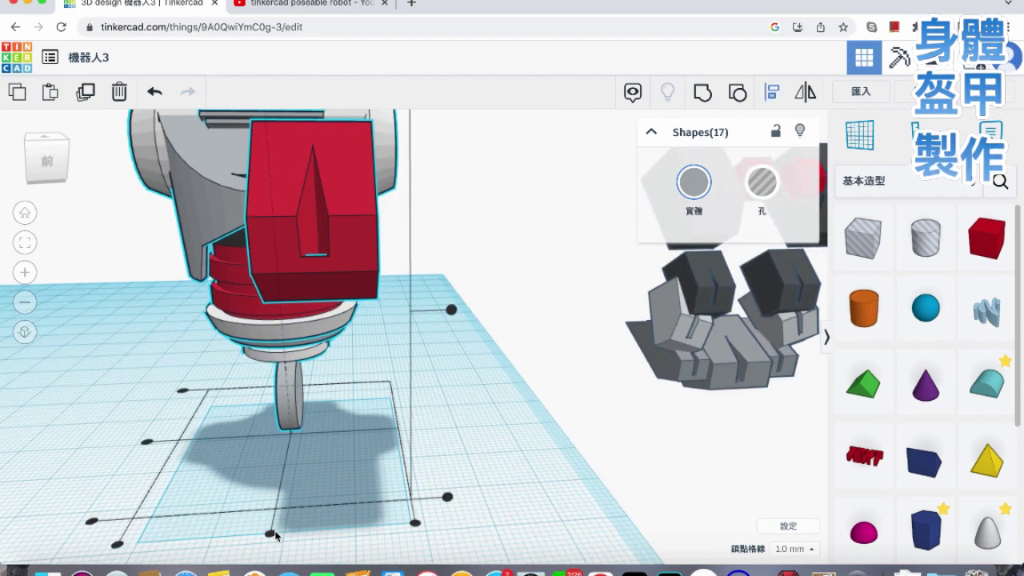
{"action": "left_click", "coordinate": [273, 533]}
{"action": "left_click", "coordinate": [500, 239]}
Move the notched red block up against the chest just below the grey bars and undo the extra height adjustment.
{"action": "right_click_drag", "start_coordinate": [501, 238], "coordinate": [484, 355]}
{"action": "left_click_drag", "start_coordinate": [268, 259], "coordinate": [284, 207]}
{"action": "right_click_drag", "start_coordinate": [336, 237], "coordinate": [300, 216]}
{"action": "mouse_move", "coordinate": [290, 237]}
{"action": "left_click_drag", "start_coordinate": [298, 173], "coordinate": [296, 181]}
{"action": "key", "text": "super+z"}
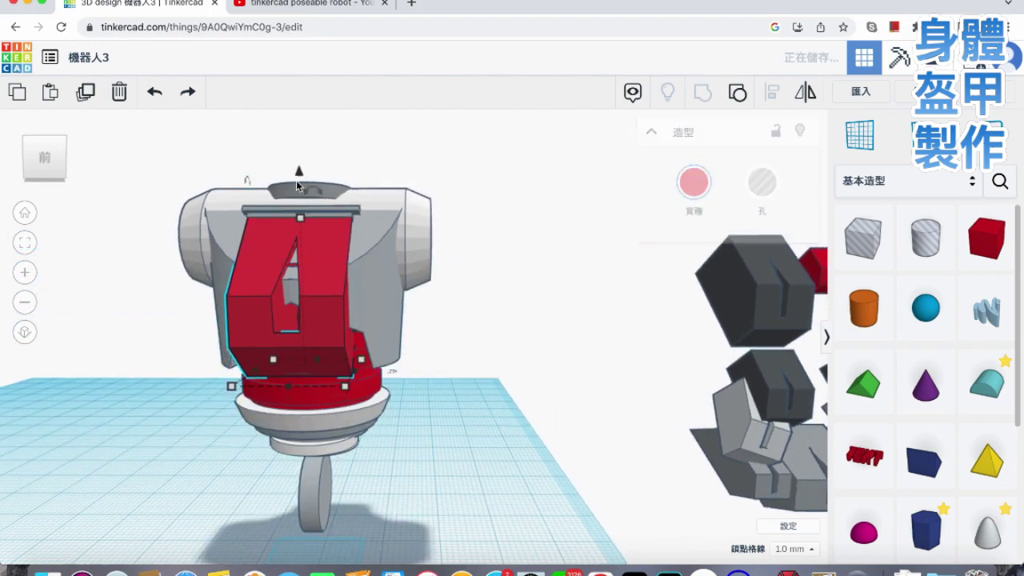
Duplicate the notched red block, raise the copy 12.9 mm and scale it down to a height of 11 mm.
{"action": "mouse_move", "coordinate": [334, 209]}
{"action": "right_mouse_down"}
{"action": "mouse_move", "coordinate": [327, 231]}
{"action": "mouse_move", "coordinate": [325, 222]}
{"action": "right_mouse_up"}
{"action": "middle_click_drag", "start_coordinate": [457, 292], "coordinate": [492, 306]}
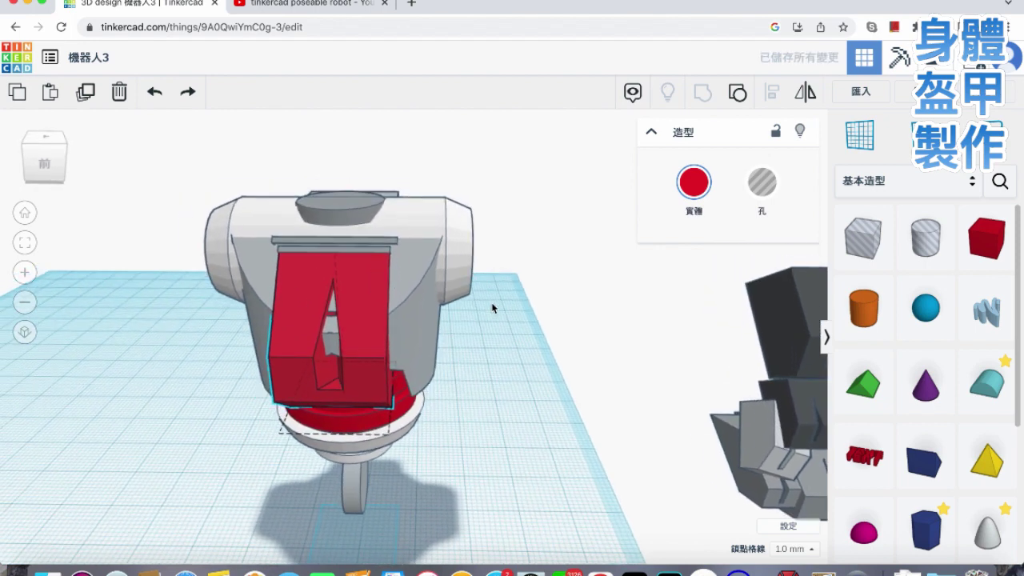
{"action": "left_click", "coordinate": [86, 95]}
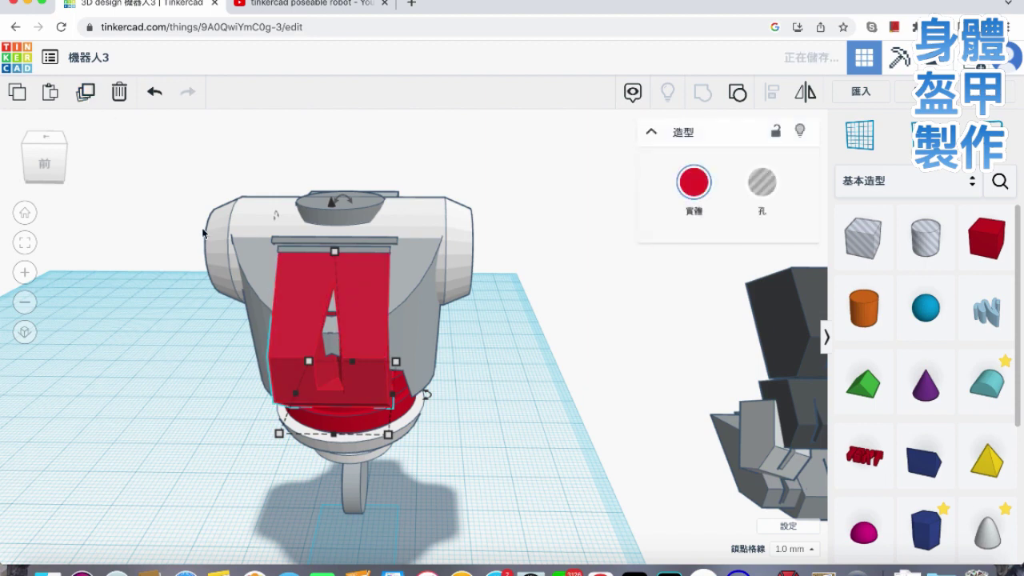
{"action": "left_click_drag", "start_coordinate": [334, 256], "coordinate": [341, 188]}
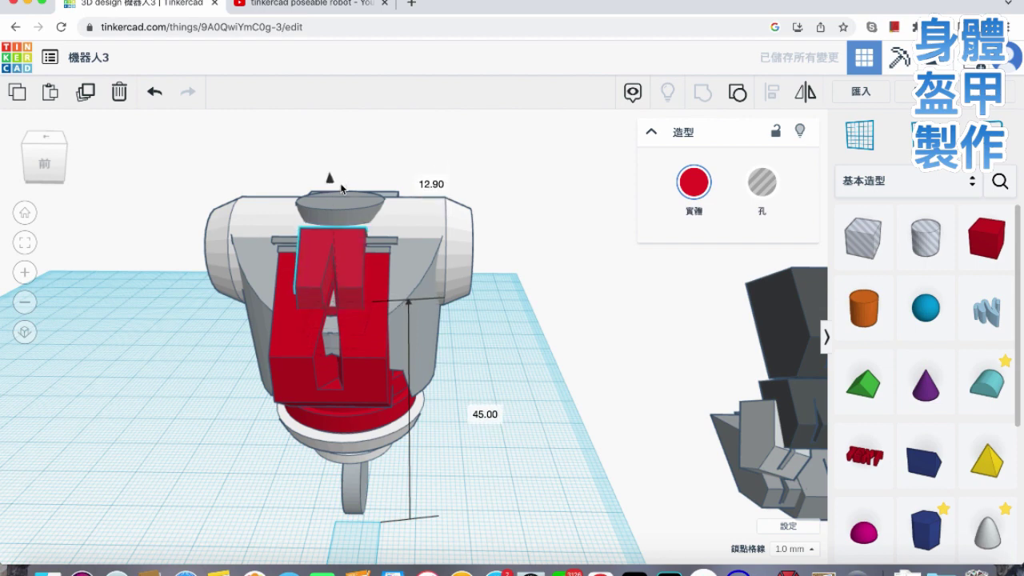
{"action": "left_click_drag", "start_coordinate": [333, 231], "coordinate": [335, 244]}
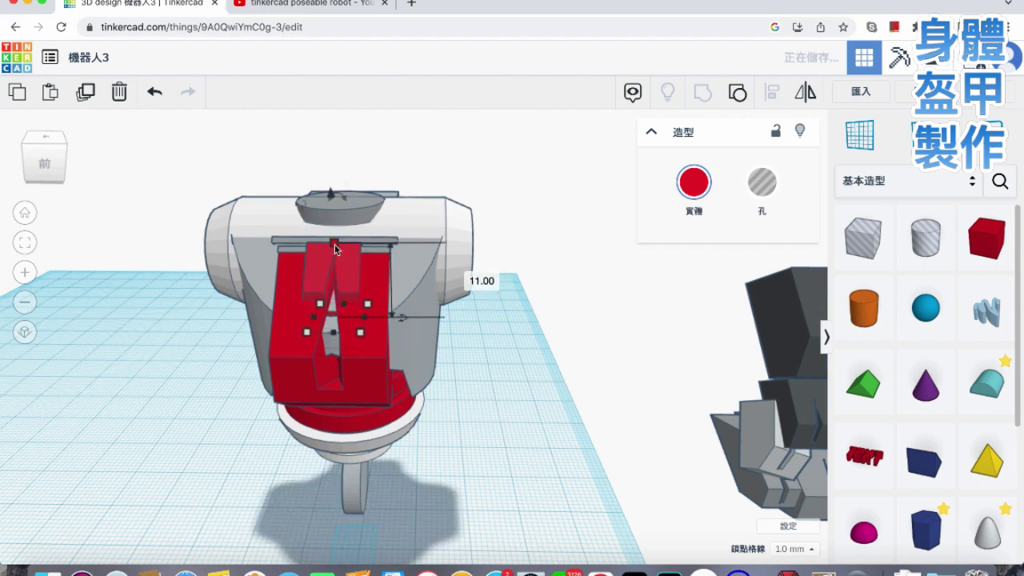
Nudge the small red copy sideways to the right edge of the large notched block.
{"action": "key", "text": "Right"}
{"action": "key", "text": "Right"}
{"action": "key", "text": "Right"}
{"action": "key", "text": "Right"}
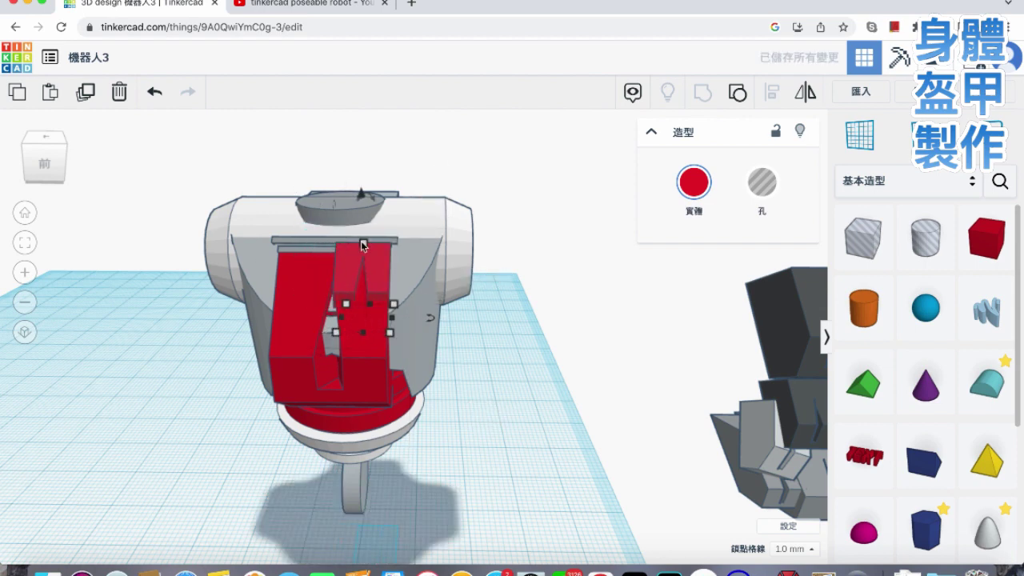
Scale the small notched red block to a height of 7 mm, shift it forward and raise it 2 mm on the chest.
{"action": "left_click_drag", "start_coordinate": [363, 246], "coordinate": [365, 256]}
{"action": "key", "text": "Down"}
{"action": "key", "text": "Down"}
{"action": "key", "text": "Down"}
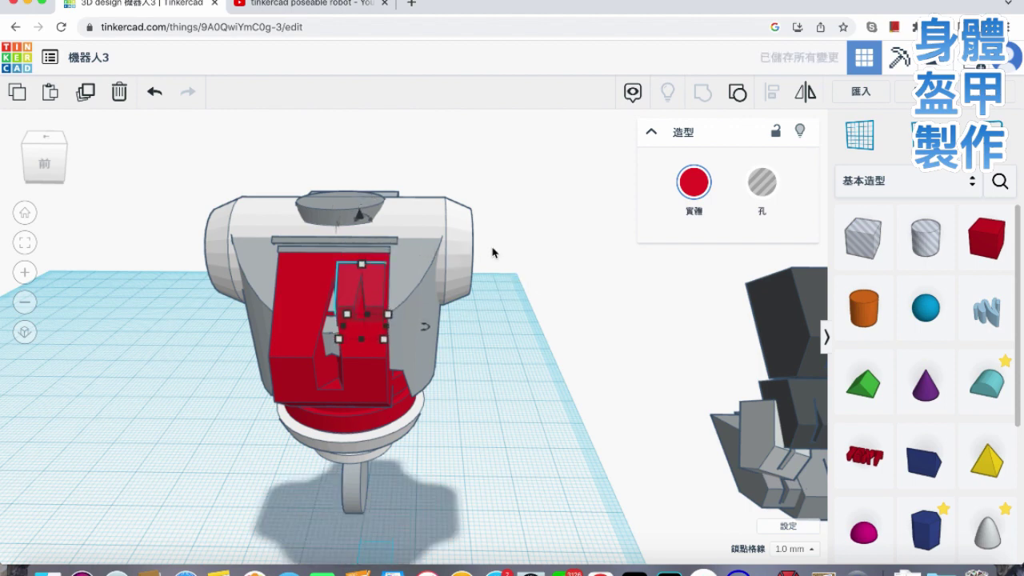
{"action": "key", "text": "Down"}
{"action": "left_click_drag", "start_coordinate": [361, 272], "coordinate": [413, 282]}
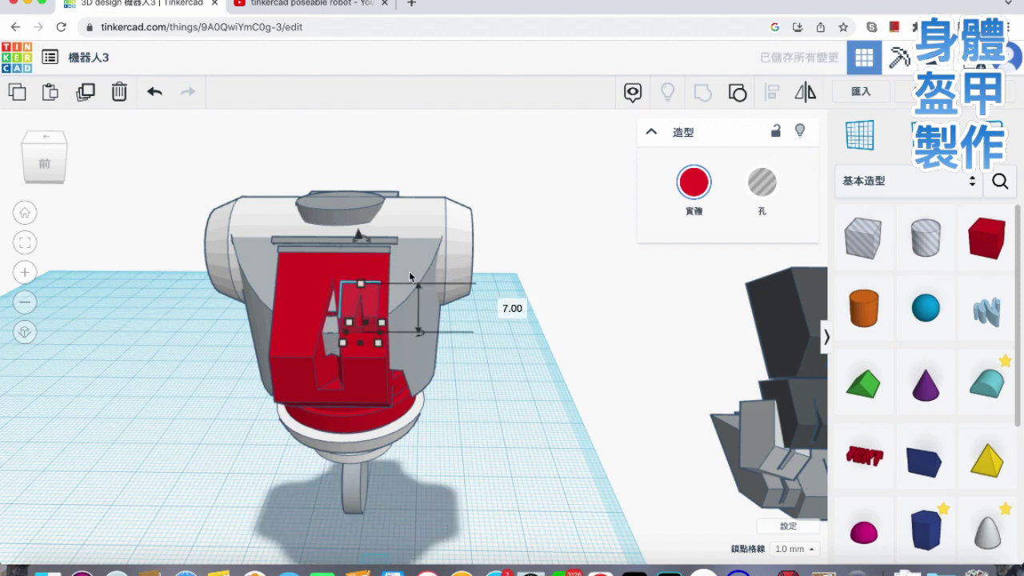
{"action": "left_click_drag", "start_coordinate": [360, 233], "coordinate": [360, 220]}
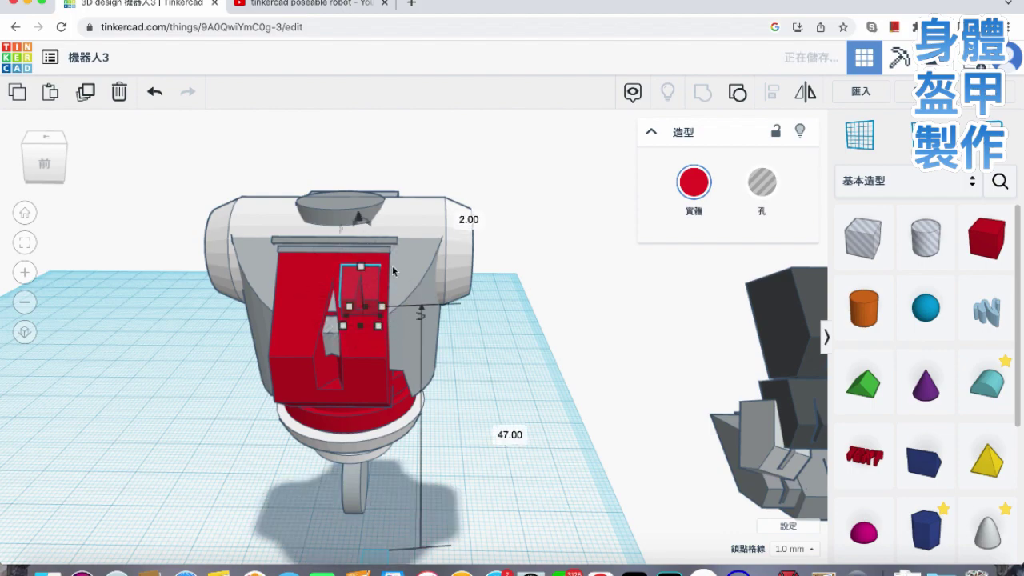
Copy the small notched red block across to the opposite side of the large block's central notch.
{"action": "scroll", "coordinate": [400, 263], "scroll_direction": "down", "scroll_amount": 3}
{"action": "scroll", "coordinate": [400, 263], "scroll_direction": "up", "scroll_amount": 4}
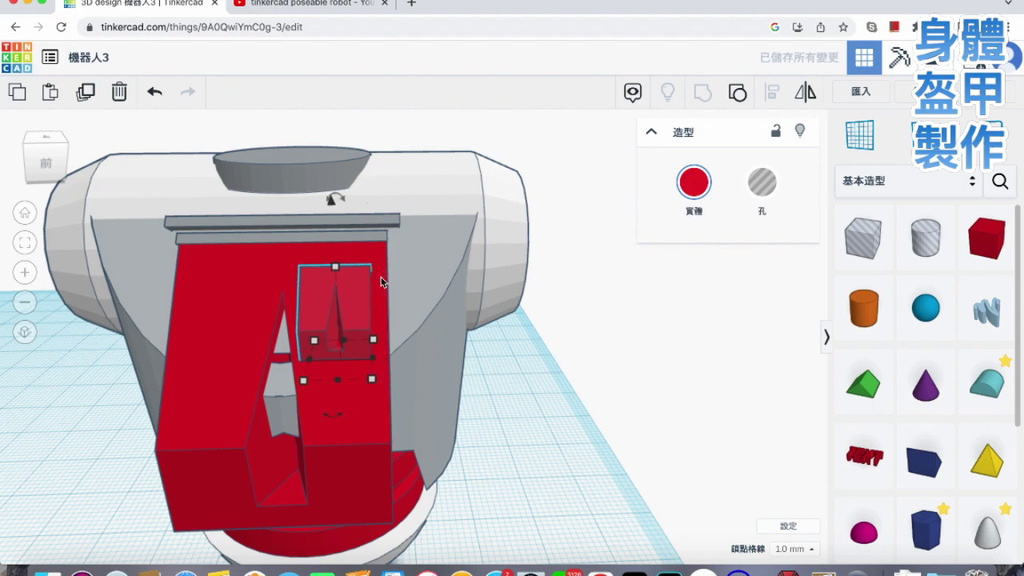
{"action": "right_click_drag", "start_coordinate": [343, 322], "coordinate": [391, 333]}
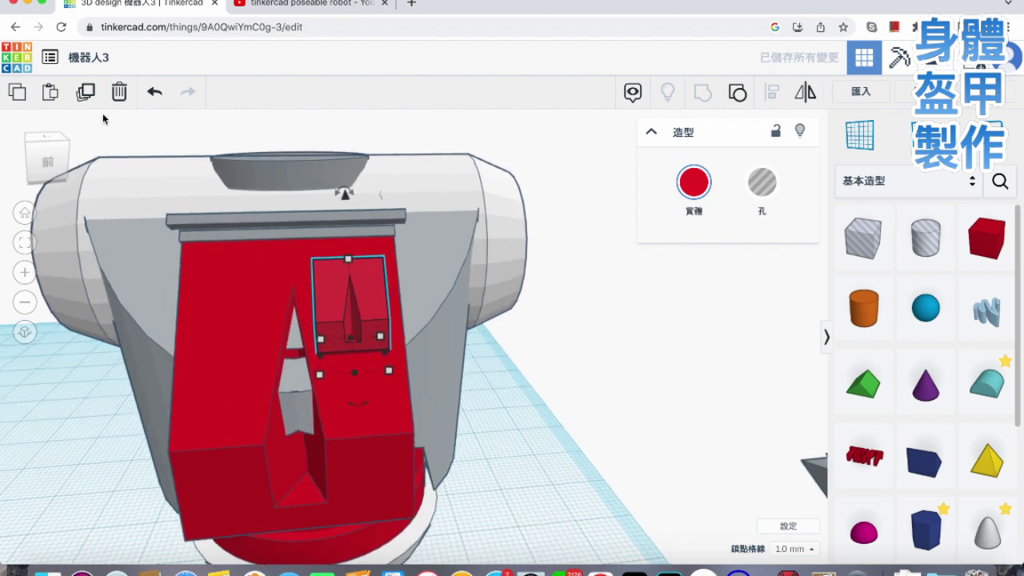
{"action": "left_click_drag", "start_coordinate": [326, 288], "coordinate": [205, 286], "text": "alt"}
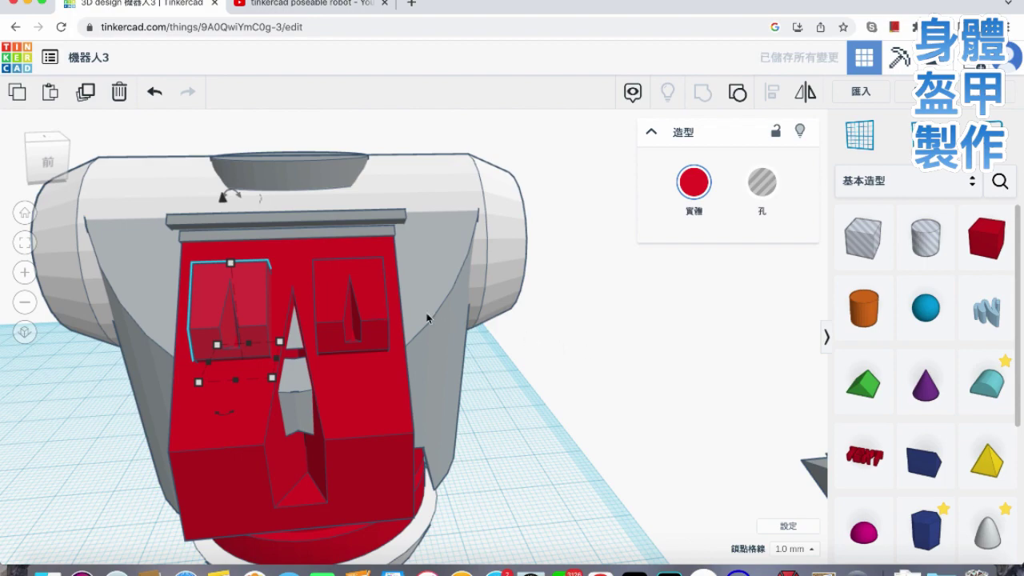
{"action": "scroll", "coordinate": [548, 363], "scroll_direction": "down", "scroll_amount": 6}
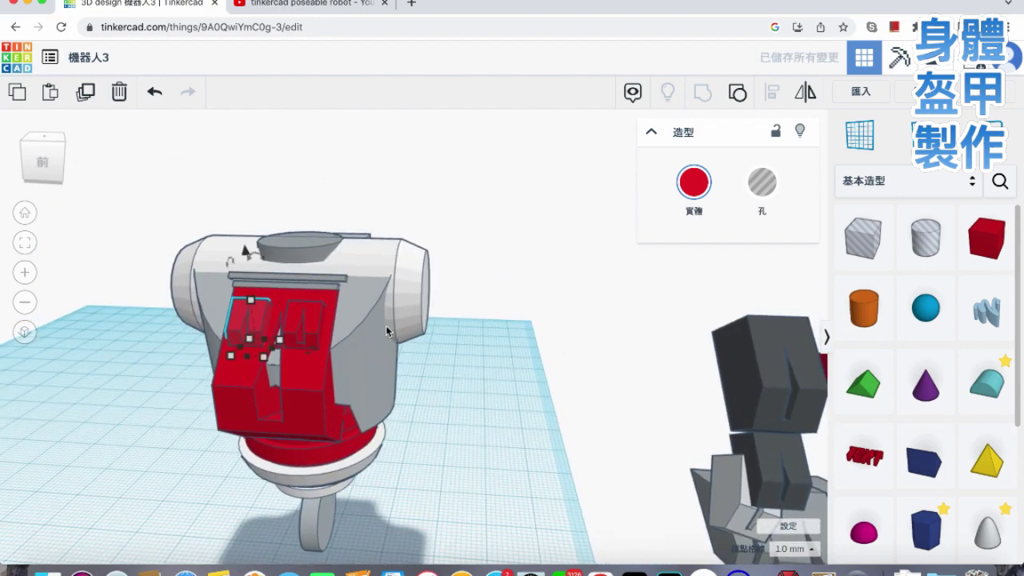
Duplicate the large notched red block, scale the copy to a height of 18.9 mm and shift it sideways to the right of the chest.
{"action": "left_click", "coordinate": [156, 93]}
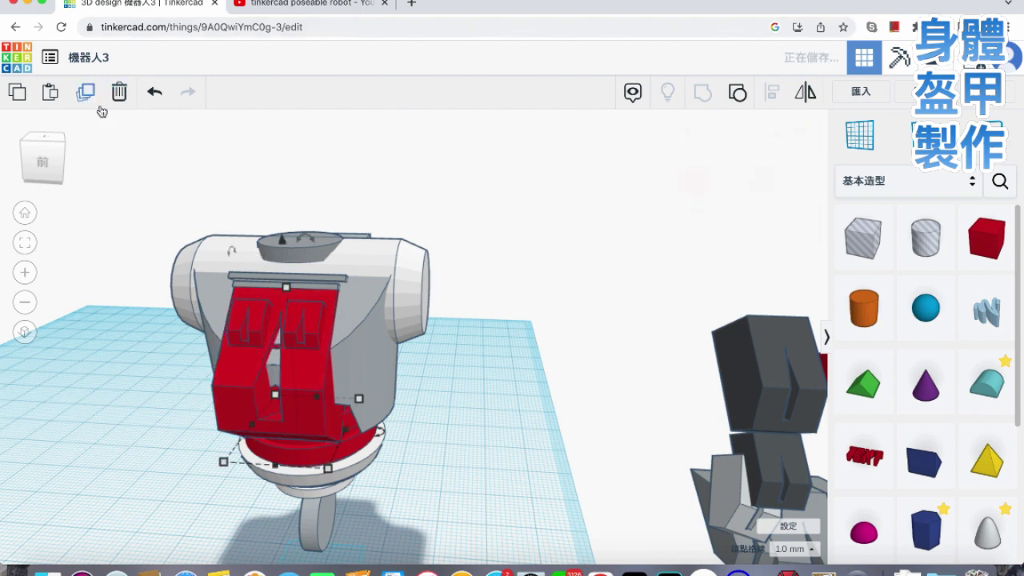
{"action": "left_click_drag", "start_coordinate": [281, 304], "coordinate": [303, 321]}
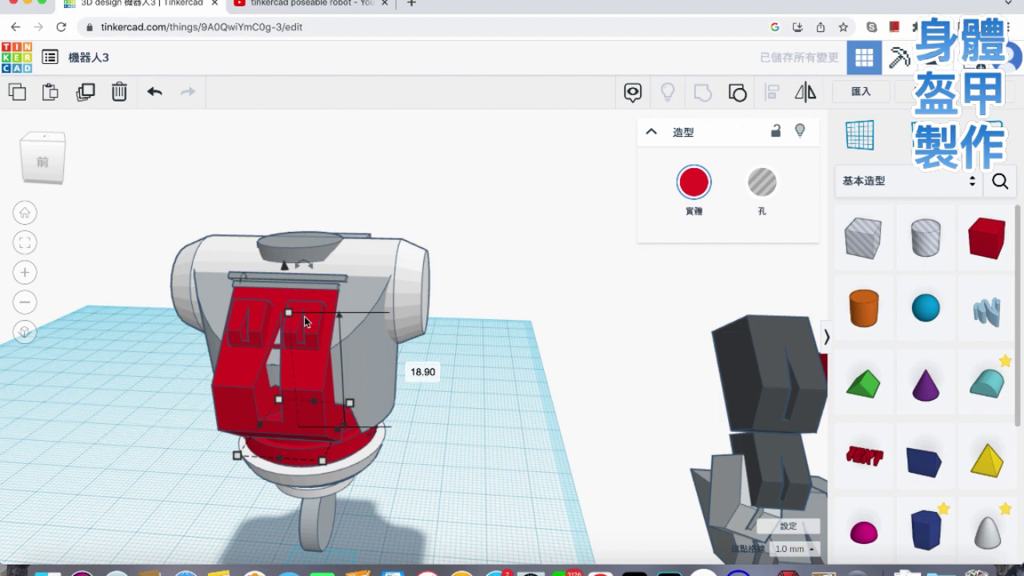
{"action": "key", "text": "Right"}
{"action": "key", "text": "Right"}
{"action": "key", "text": "Right"}
{"action": "key", "text": "Right"}
{"action": "key", "text": "Right"}
{"action": "key", "text": "Right"}
{"action": "key", "text": "Right"}
{"action": "key", "text": "Right"}
{"action": "key", "text": "Right"}
{"action": "key", "text": "Right"}
{"action": "key", "text": "Right"}
{"action": "key", "text": "Right"}
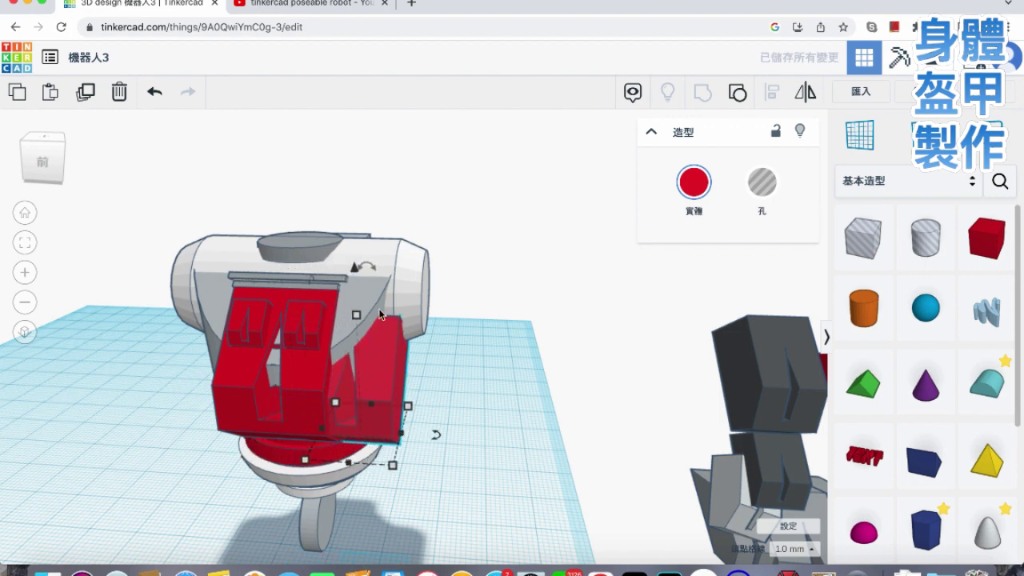
Colour the copied side block dark grey and raise it 4.9 mm.
{"action": "left_click", "coordinate": [693, 182]}
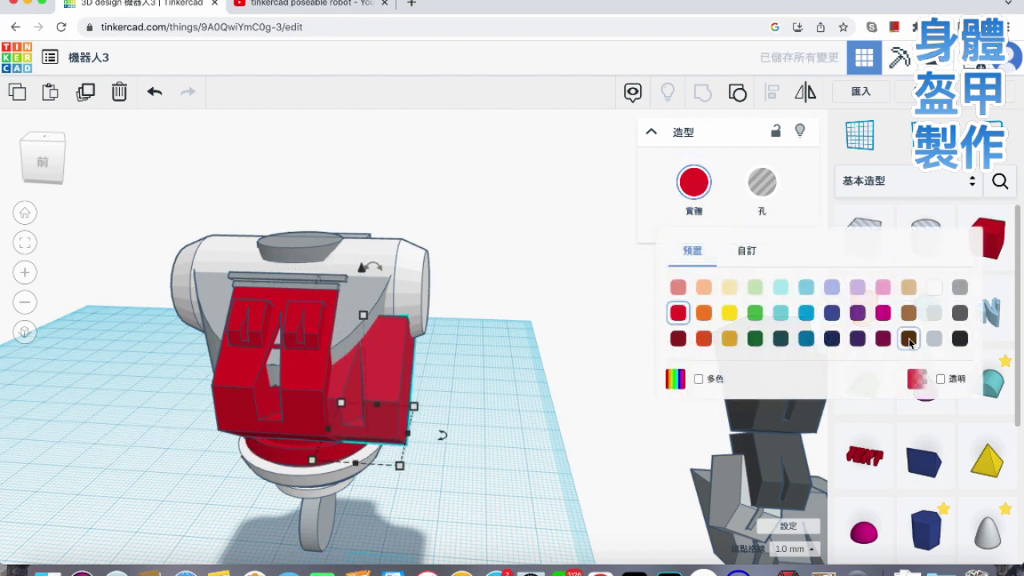
{"action": "left_click", "coordinate": [955, 316]}
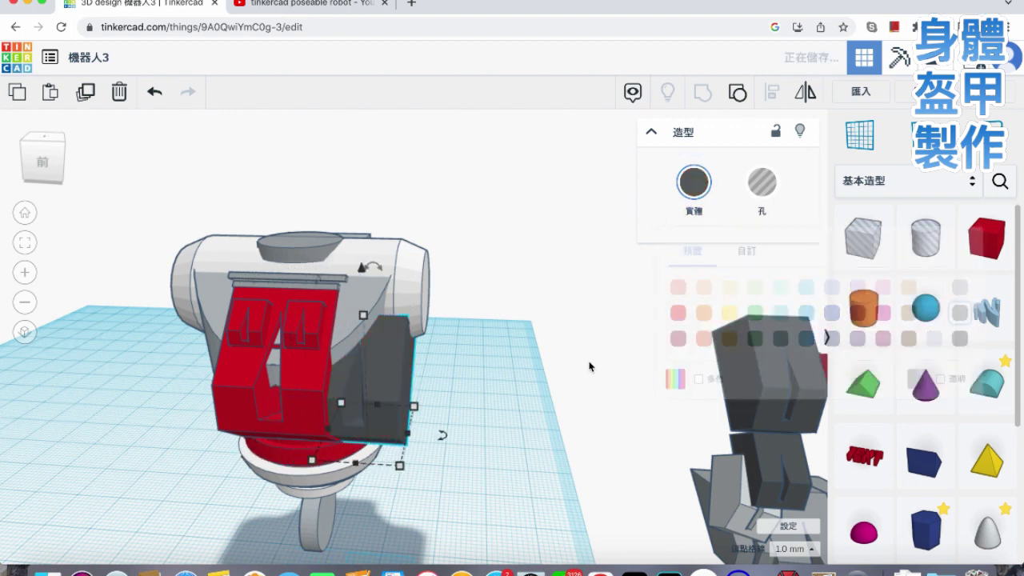
{"action": "left_click", "coordinate": [430, 335]}
{"action": "left_click", "coordinate": [374, 318]}
{"action": "left_click_drag", "start_coordinate": [360, 271], "coordinate": [358, 234]}
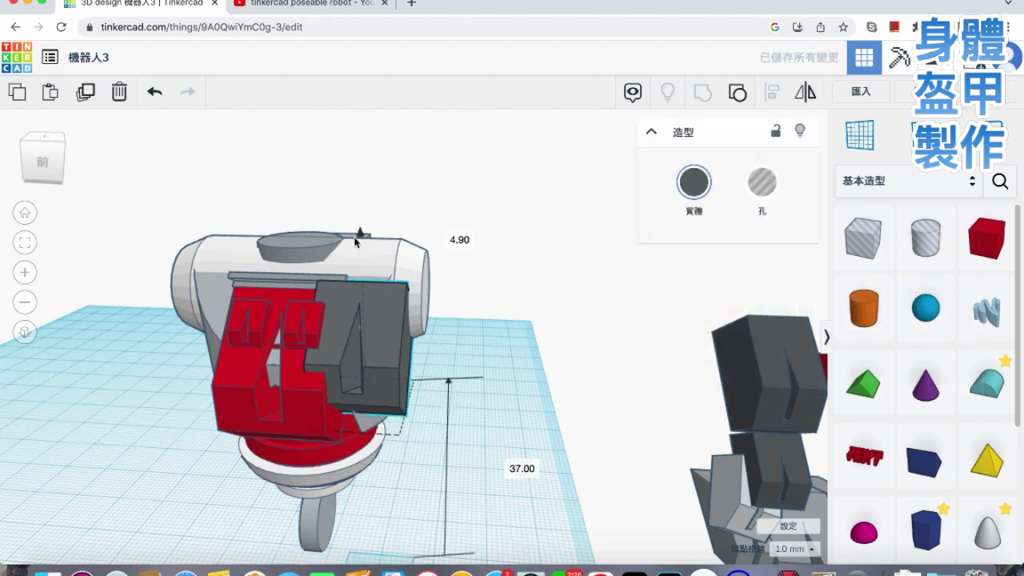
Scale the dark grey side block down to a height of 17 mm.
{"action": "left_click_drag", "start_coordinate": [364, 285], "coordinate": [368, 296], "text": "shift"}
{"action": "left_click", "coordinate": [500, 351]}
{"action": "right_click_drag", "start_coordinate": [470, 398], "coordinate": [428, 329]}
{"action": "left_click_drag", "start_coordinate": [400, 294], "coordinate": [404, 297]}
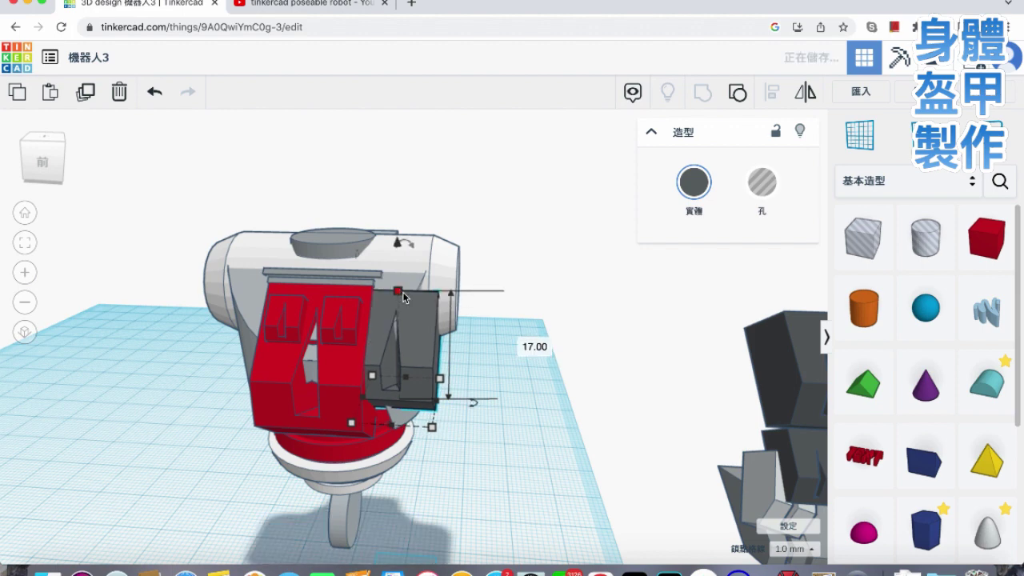
Duplicate the dark grey side block and shift the copy across to the left side of the red chest block.
{"action": "left_click", "coordinate": [94, 97]}
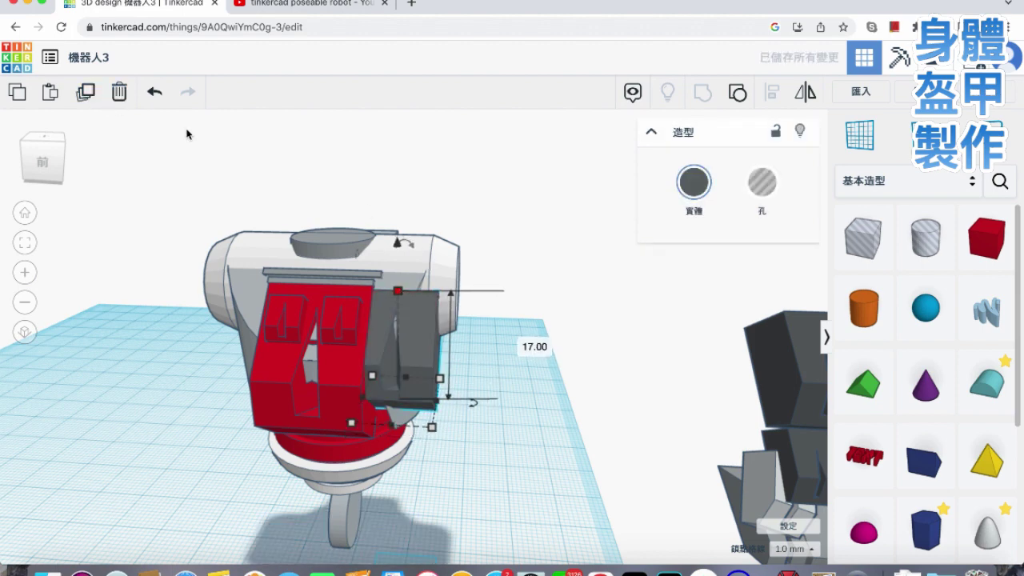
{"action": "key", "text": "Left"}
{"action": "key", "text": "Left"}
{"action": "key", "text": "Left"}
{"action": "key", "text": "Left"}
{"action": "key", "text": "Left"}
{"action": "key", "text": "Left"}
{"action": "key", "text": "Left"}
{"action": "key", "text": "Left"}
{"action": "key", "text": "Left"}
{"action": "key", "text": "Left"}
{"action": "key", "text": "Left"}
{"action": "key", "text": "Left"}
{"action": "key", "text": "Left"}
{"action": "key", "text": "Left"}
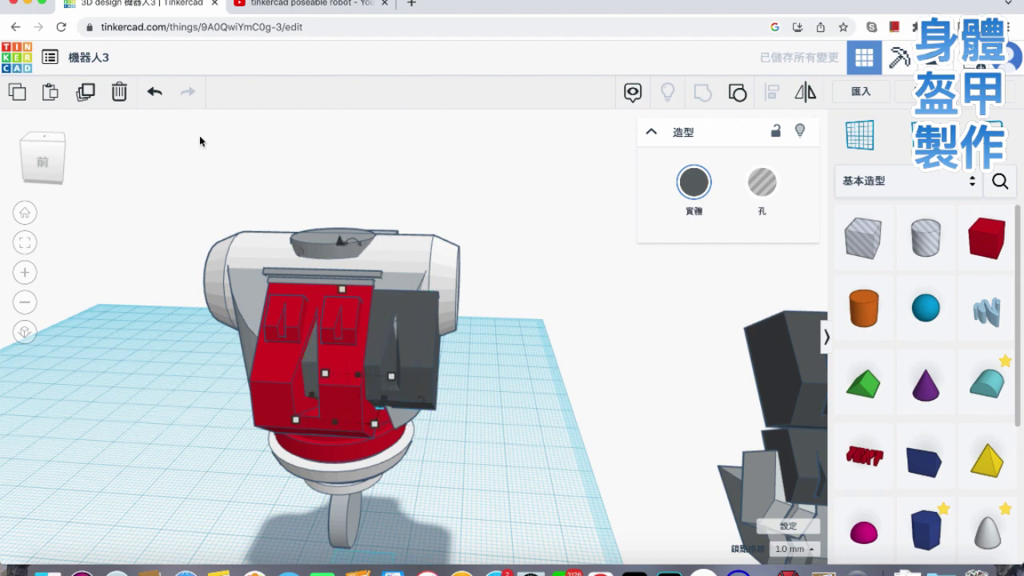
{"action": "key", "text": "Left"}
{"action": "key", "text": "Left"}
{"action": "key", "text": "Left"}
{"action": "key", "text": "Left"}
{"action": "key", "text": "Left"}
{"action": "key", "text": "Left"}
{"action": "key", "text": "Left"}
{"action": "key", "text": "Left"}
{"action": "middle_click_drag", "start_coordinate": [345, 220], "coordinate": [372, 229]}
{"action": "right_click_drag", "start_coordinate": [372, 231], "coordinate": [404, 254]}
{"action": "scroll", "coordinate": [432, 274], "scroll_direction": "down", "scroll_amount": 1}
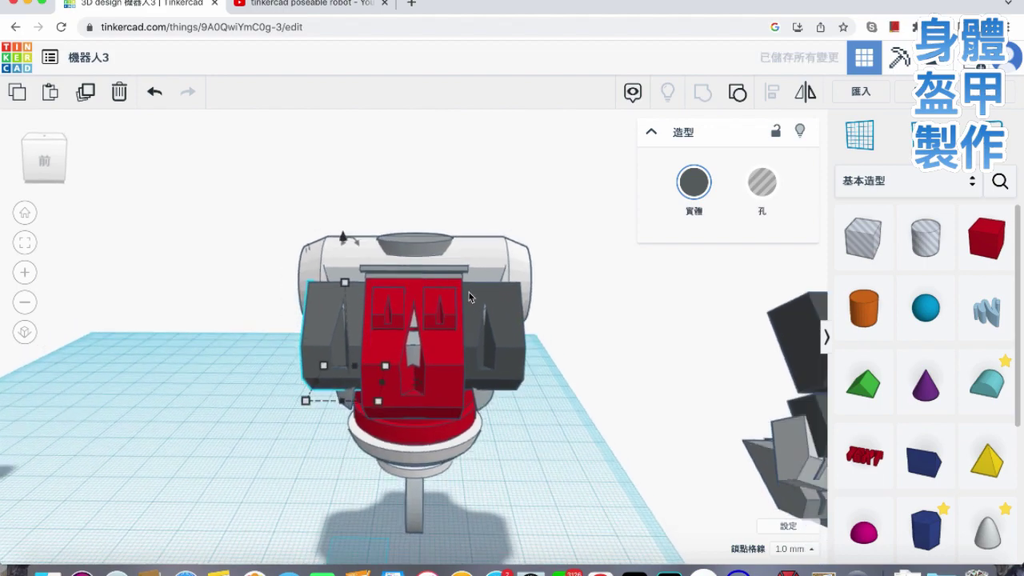
Duplicate the left dark grey block in place and lower the copy beneath it beside the waist.
{"action": "middle_click_drag", "start_coordinate": [442, 292], "coordinate": [405, 292]}
{"action": "right_click_drag", "start_coordinate": [404, 296], "coordinate": [317, 304]}
{"action": "left_click", "coordinate": [208, 350]}
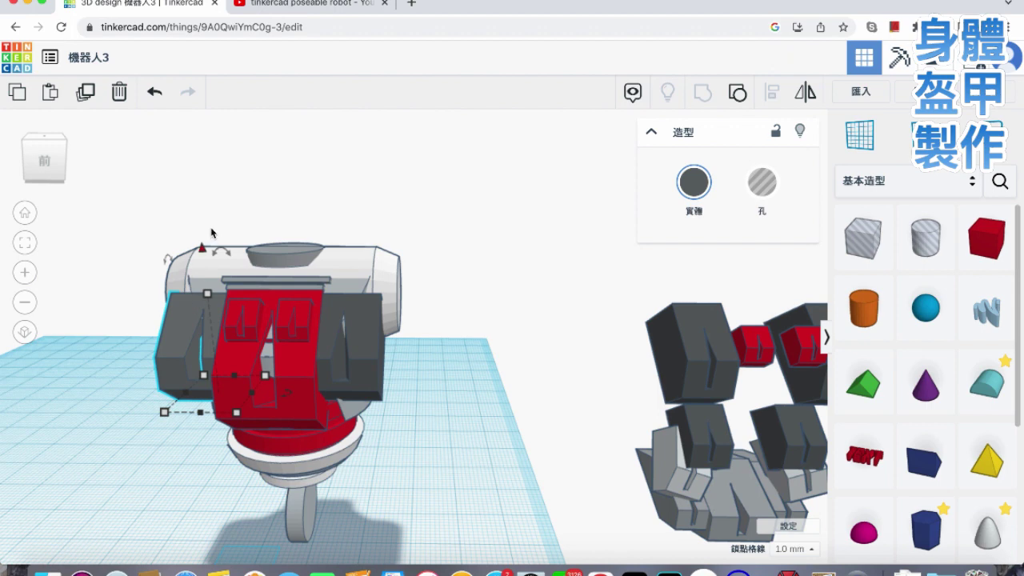
{"action": "left_click", "coordinate": [85, 92]}
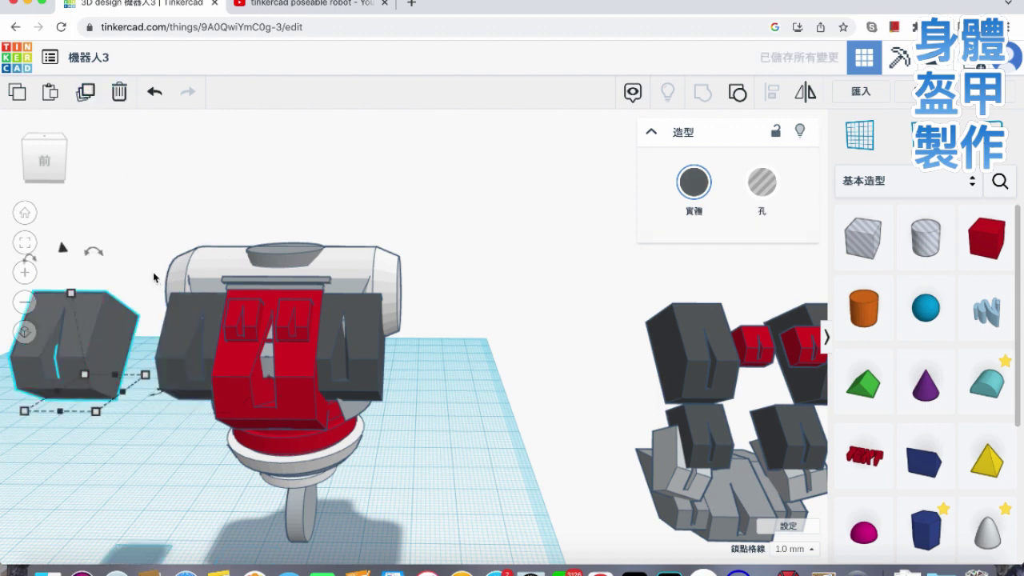
{"action": "key", "text": "ctrl+z"}
{"action": "left_click", "coordinate": [94, 94]}
{"action": "left_click_drag", "start_coordinate": [199, 276], "coordinate": [191, 338]}
Scale down the lower left dark grey block and undo the last adjustment to it.
{"action": "left_click_drag", "start_coordinate": [217, 375], "coordinate": [213, 399]}
{"action": "middle_click_drag", "start_coordinate": [272, 354], "coordinate": [358, 333]}
{"action": "left_click_drag", "start_coordinate": [285, 380], "coordinate": [282, 395]}
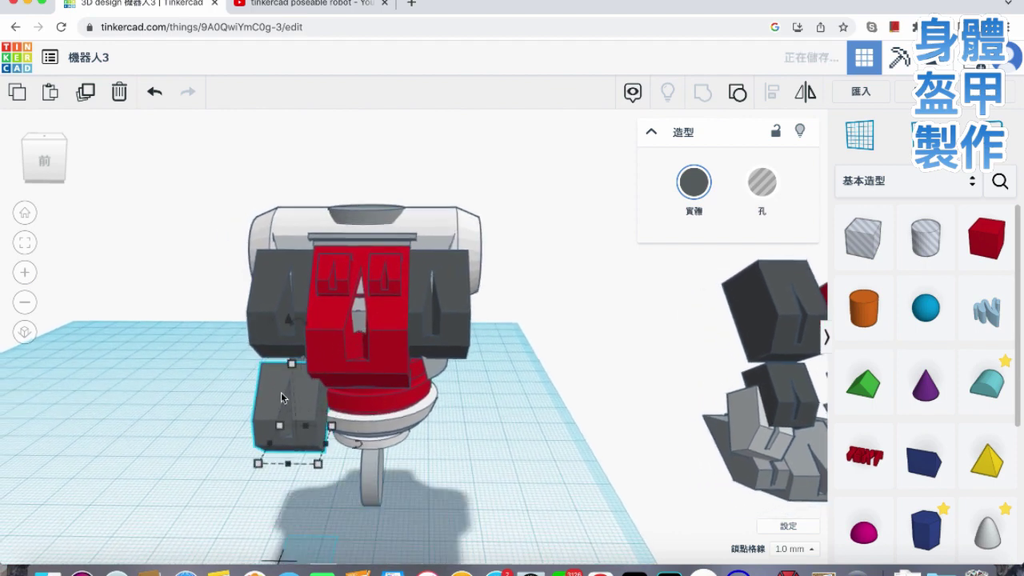
{"action": "key", "text": "super+z"}
Duplicate the lower left dark grey block and move the copy to the right side of the waist.
{"action": "right_click_drag", "start_coordinate": [281, 393], "coordinate": [296, 370]}
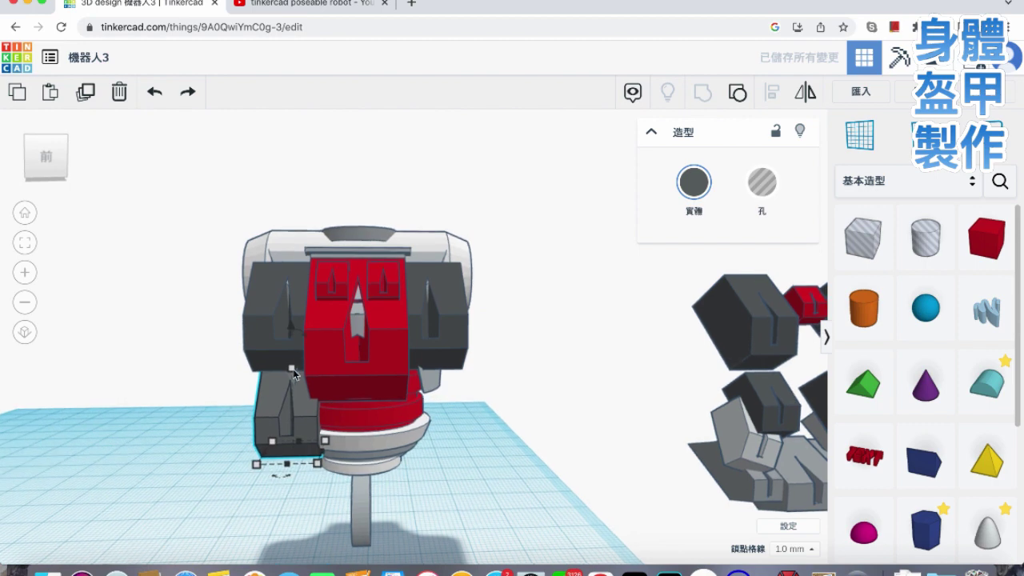
{"action": "left_click", "coordinate": [84, 92]}
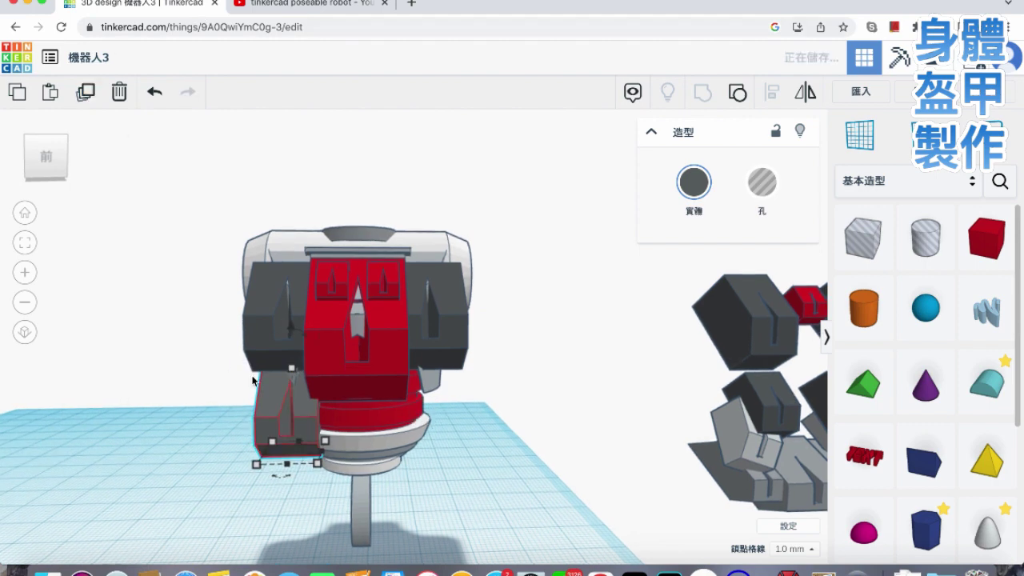
{"action": "left_click_drag", "start_coordinate": [274, 408], "coordinate": [405, 410]}
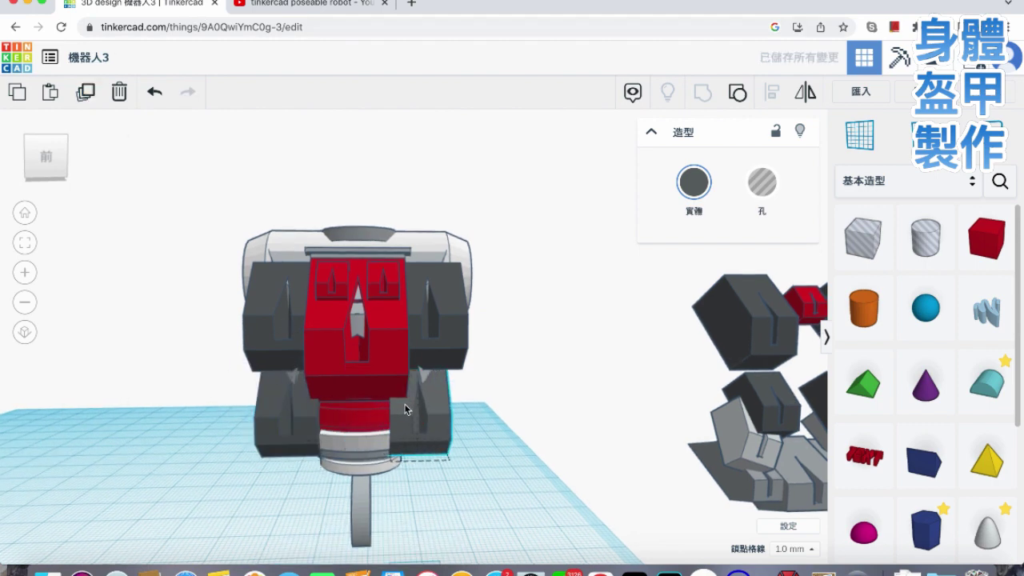
Duplicate the lower left dark grey block and scale the copy to a height of 11 mm.
{"action": "left_click", "coordinate": [270, 410]}
{"action": "left_click", "coordinate": [84, 92]}
{"action": "left_click_drag", "start_coordinate": [289, 386], "coordinate": [292, 388]}
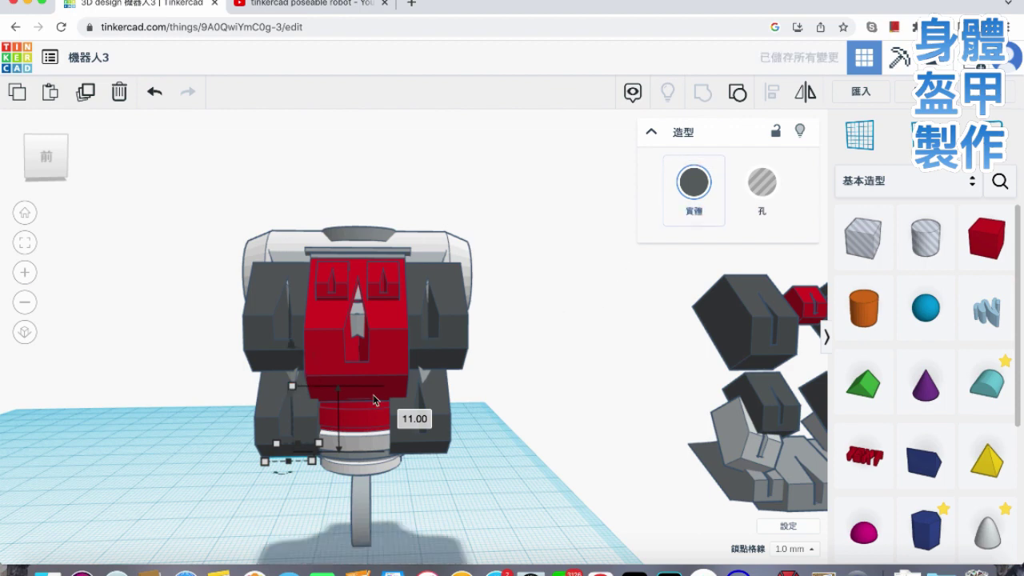
Nudge the smaller lower left copy forward and colour it light grey.
{"action": "key", "text": "Down"}
{"action": "key", "text": "Down"}
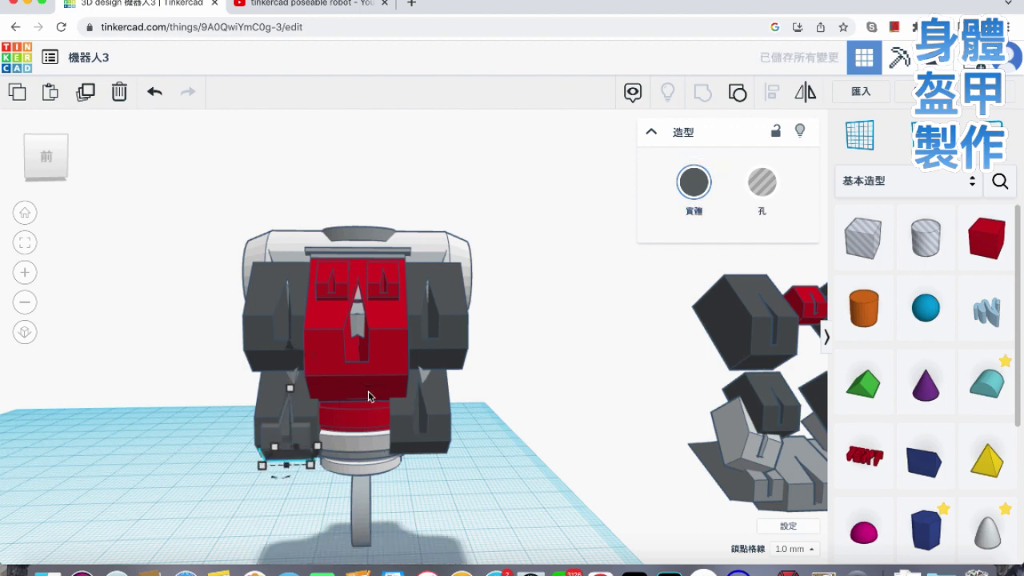
{"action": "left_click", "coordinate": [693, 182]}
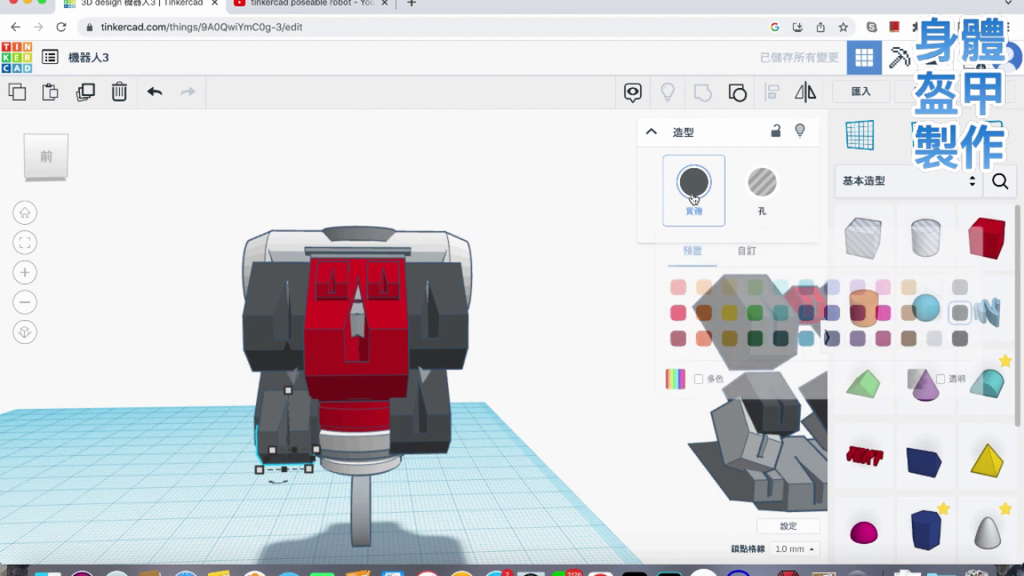
{"action": "left_click", "coordinate": [936, 314]}
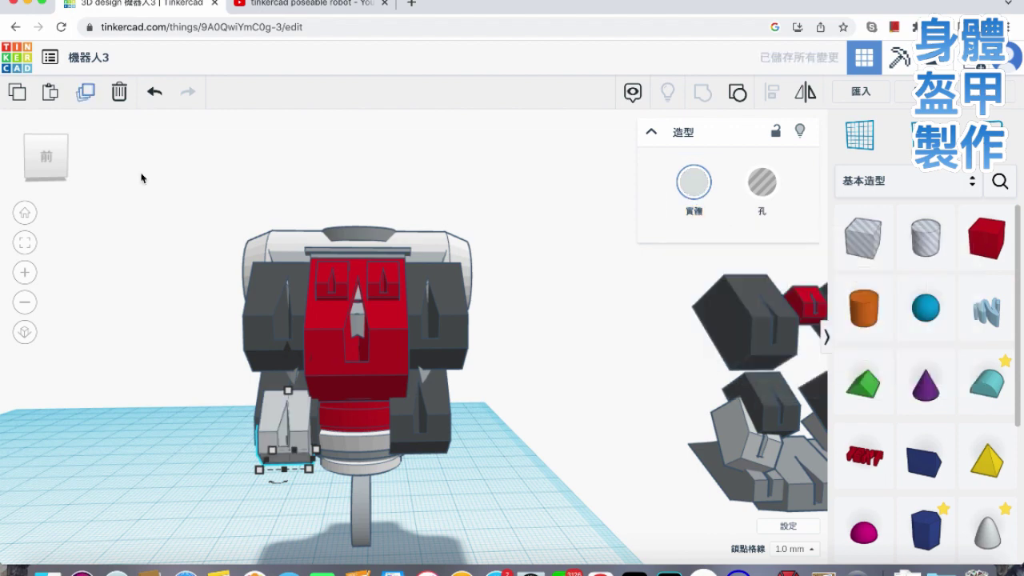
Try rotating the light grey block by 20° in the front plane and undo the rotation.
{"action": "left_click_drag", "start_coordinate": [290, 369], "coordinate": [291, 361]}
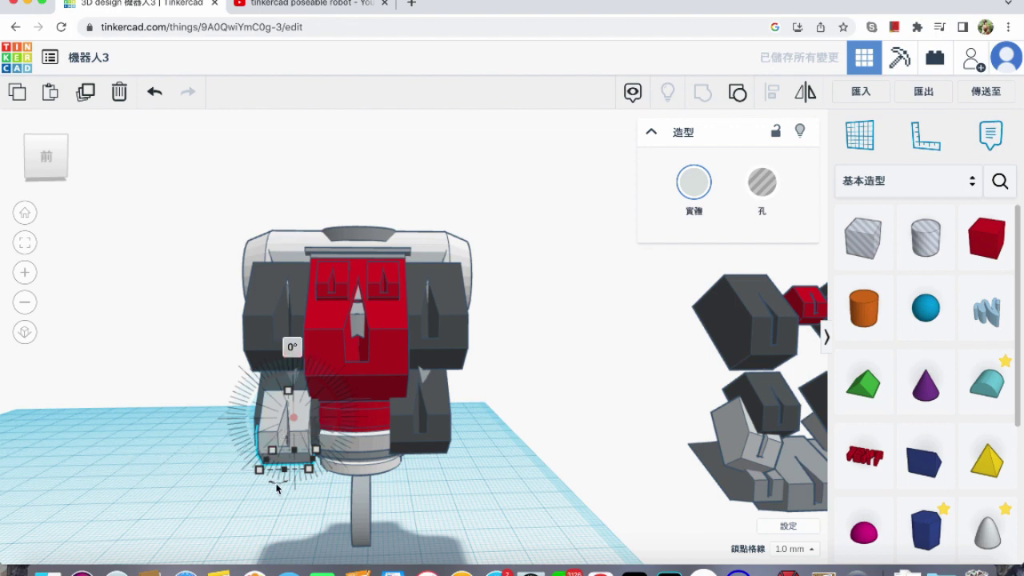
{"action": "right_click_drag", "start_coordinate": [222, 457], "coordinate": [262, 434]}
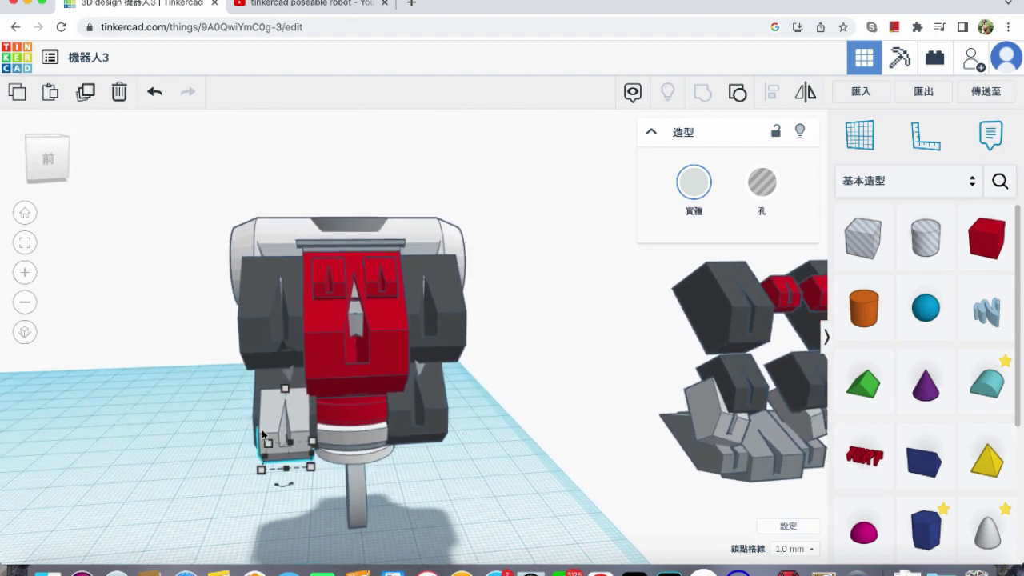
{"action": "left_click", "coordinate": [288, 346]}
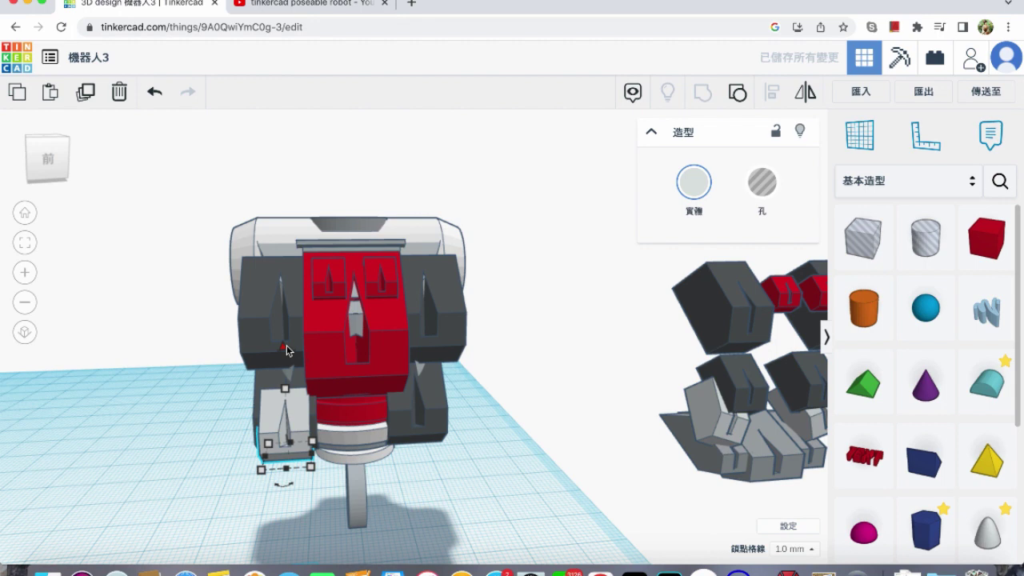
{"action": "left_click_drag", "start_coordinate": [286, 350], "coordinate": [292, 354]}
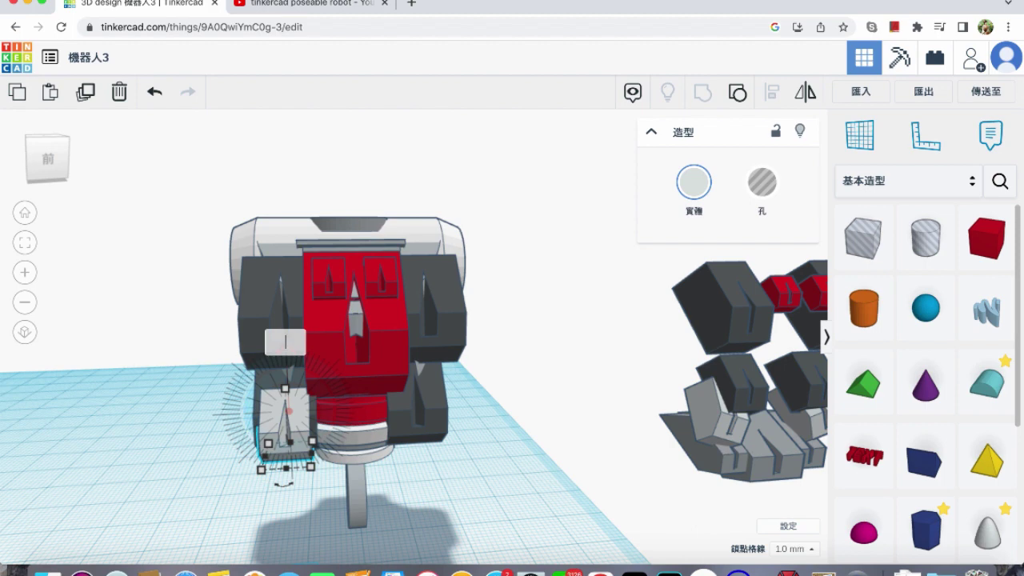
{"action": "key", "text": "Return"}
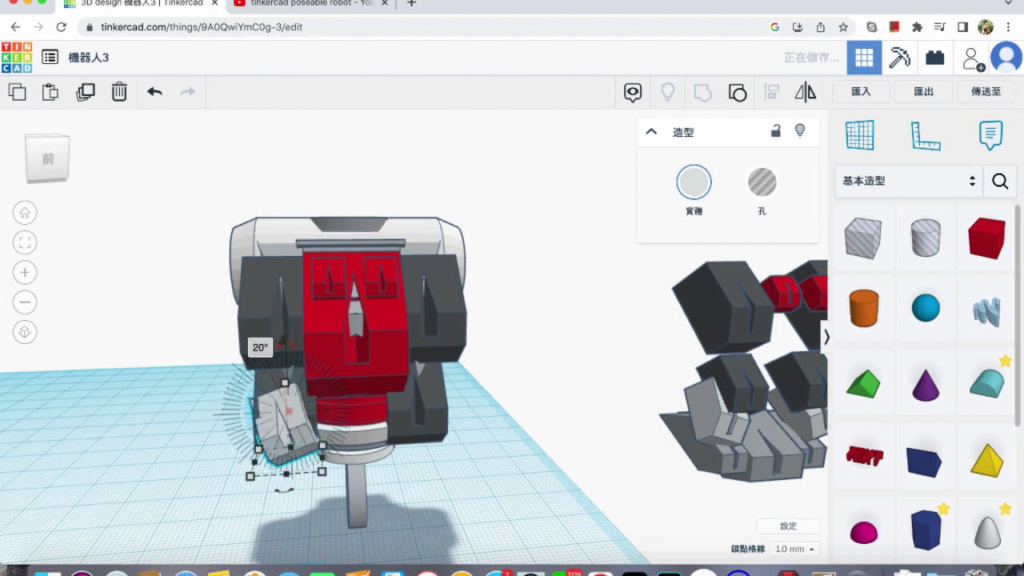
{"action": "key", "text": "super+z"}
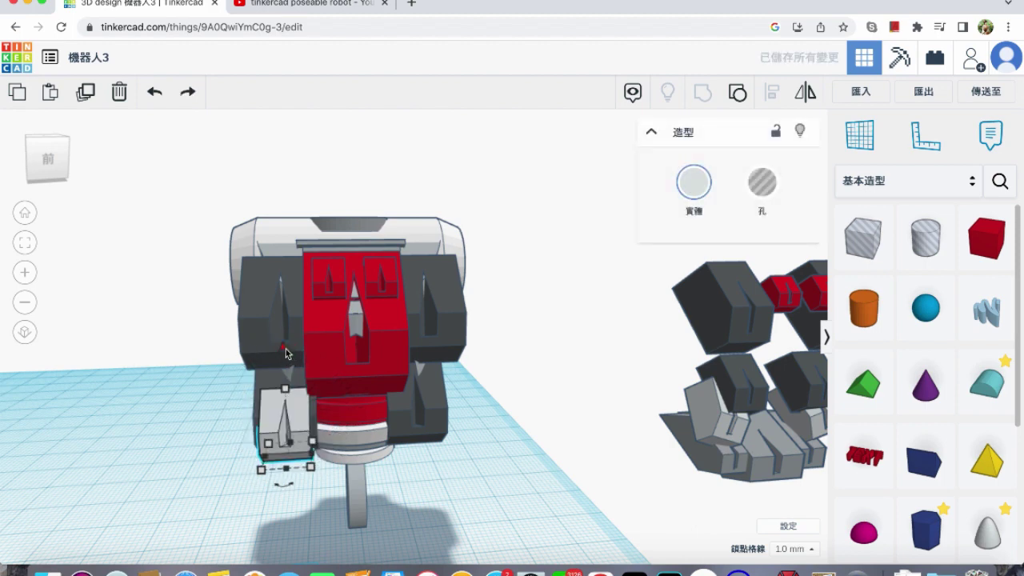
Rotate the light grey block by -20° in the front plane and shift it outward from the waist.
{"action": "left_click", "coordinate": [287, 354]}
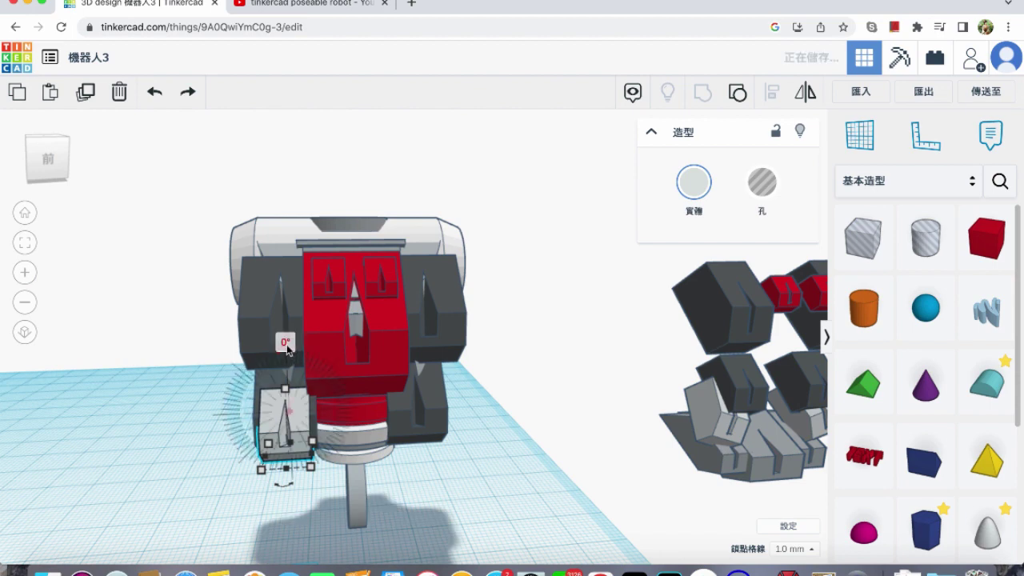
{"action": "left_click", "coordinate": [286, 344]}
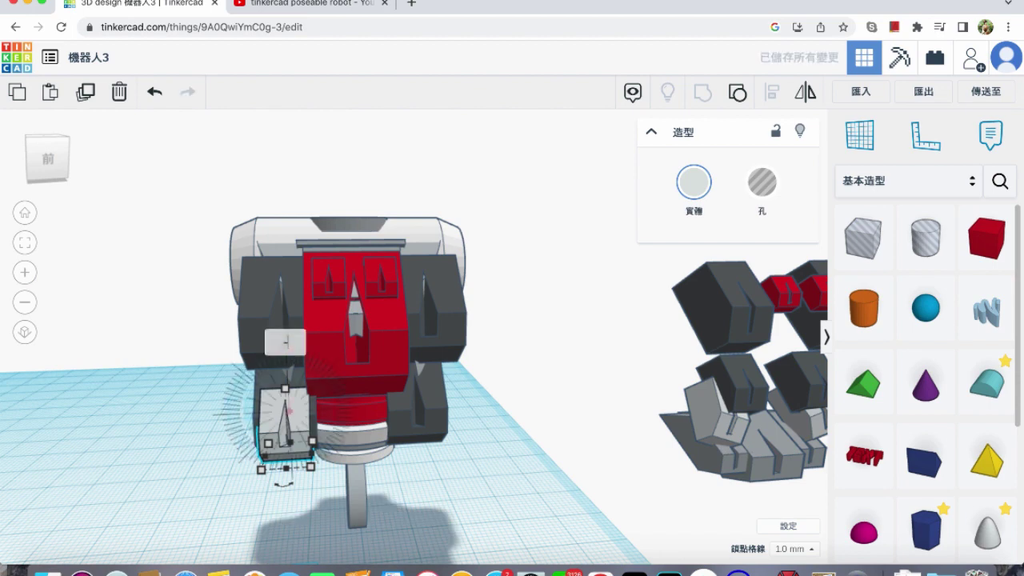
{"action": "key", "text": "Return"}
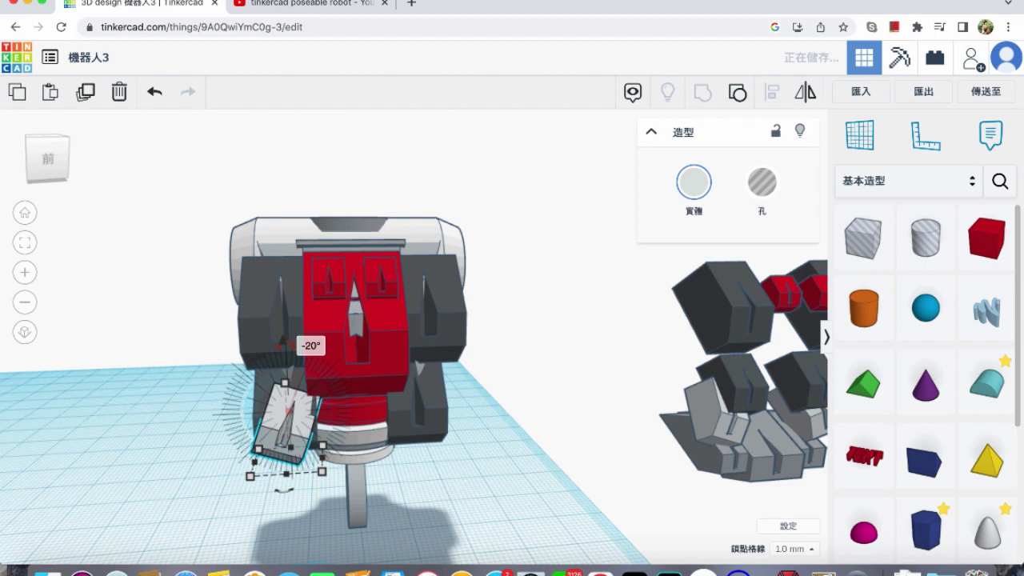
{"action": "left_click", "coordinate": [497, 439]}
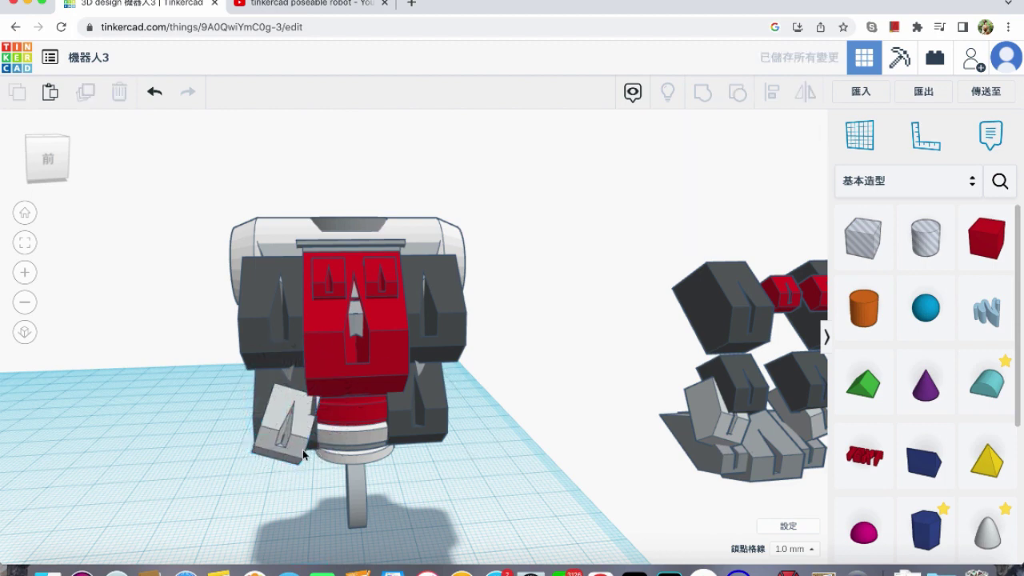
{"action": "left_click", "coordinate": [287, 455]}
{"action": "left_click_drag", "start_coordinate": [287, 455], "coordinate": [267, 456]}
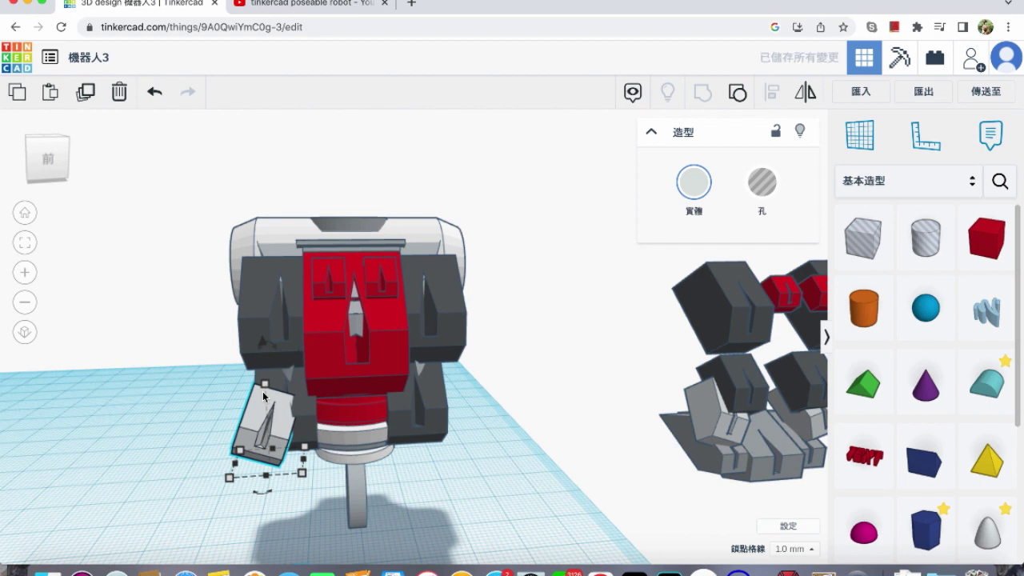
{"action": "key", "text": "Left"}
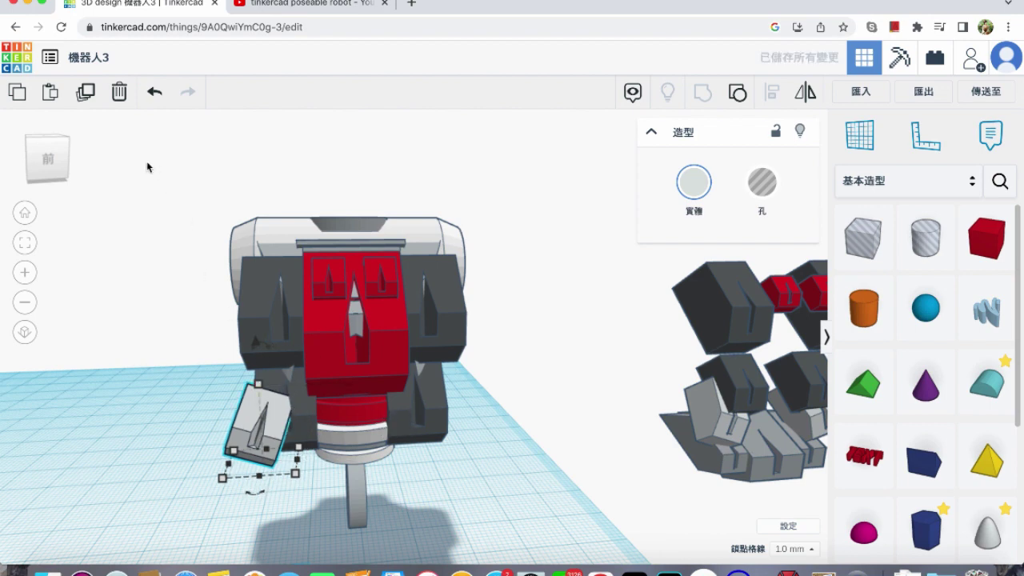
Duplicate the tilted light grey block to the opposite side of the waist and mirror the copy left to right.
{"action": "left_click", "coordinate": [85, 95]}
{"action": "left_click_drag", "start_coordinate": [253, 416], "coordinate": [446, 409]}
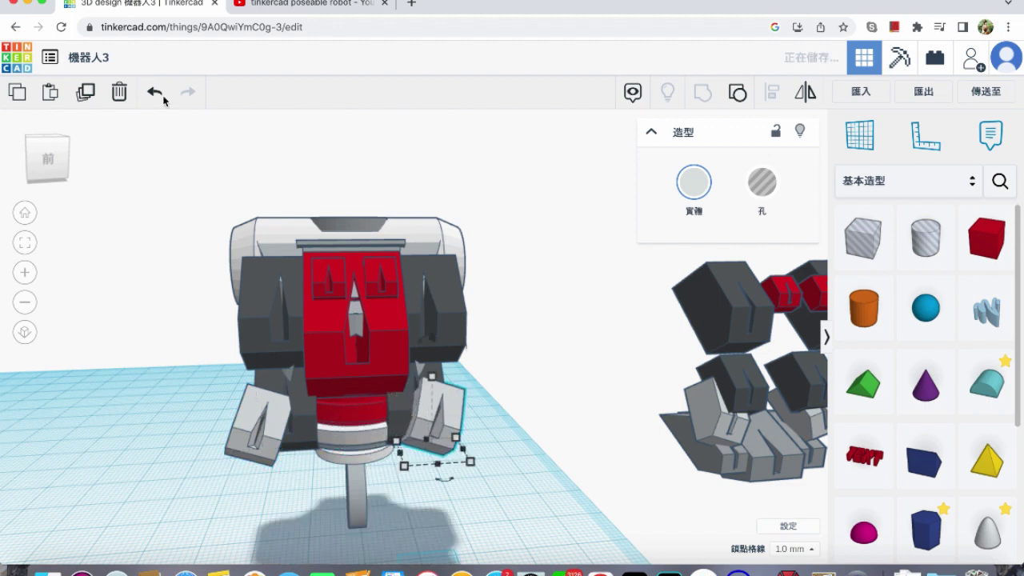
{"action": "left_click", "coordinate": [805, 92]}
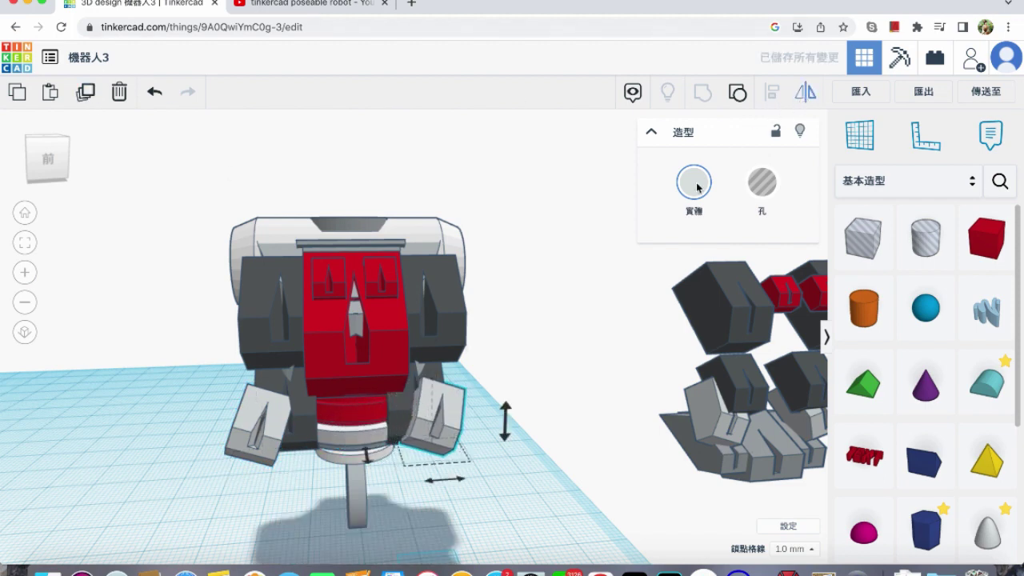
{"action": "left_click", "coordinate": [445, 478]}
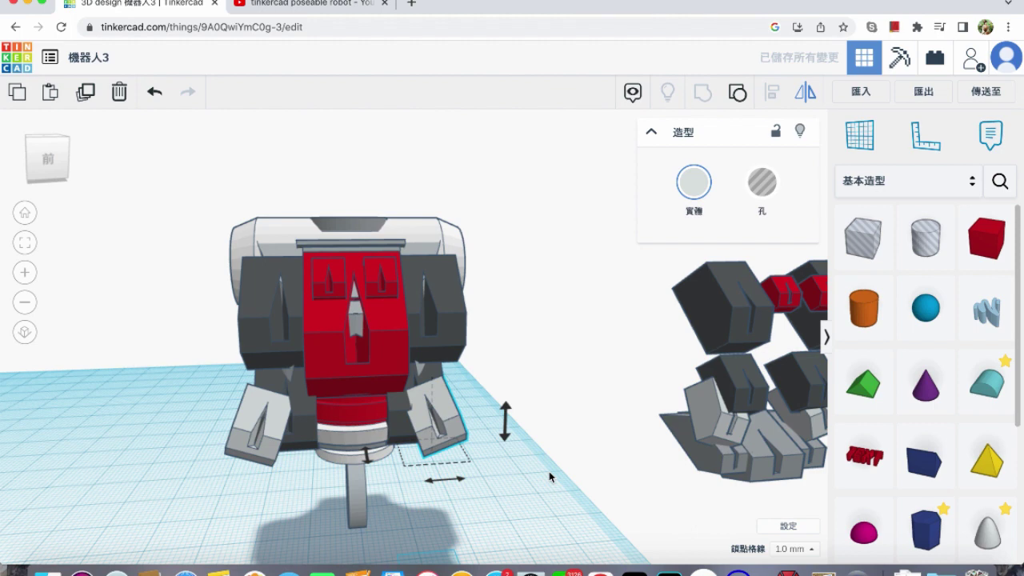
{"action": "key", "text": "Right"}
{"action": "key", "text": "Right"}
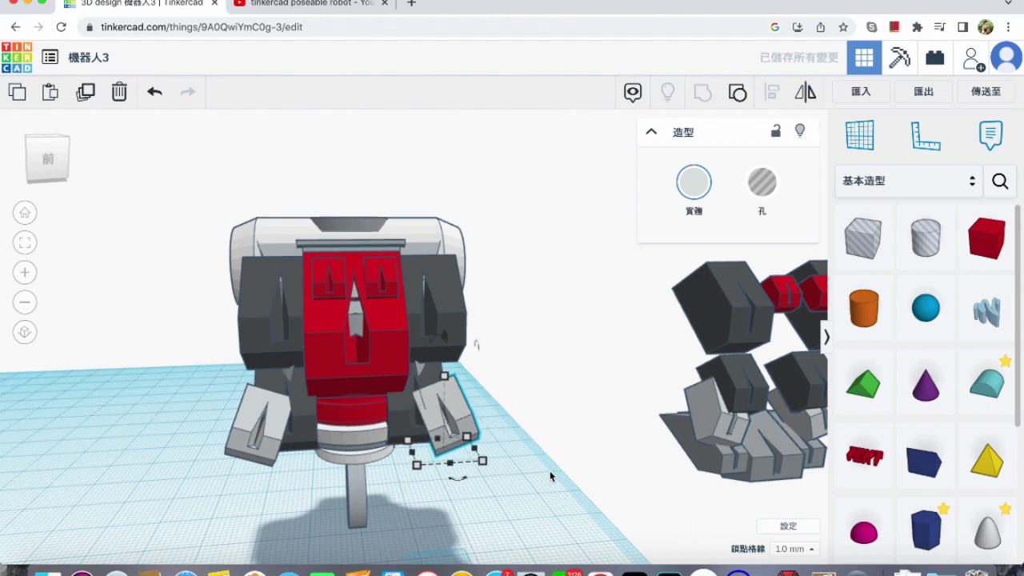
Lower both tilted light grey blocks about 6 mm and move each one inward beneath the dark grey blocks.
{"action": "left_click", "coordinate": [259, 412], "text": "shift"}
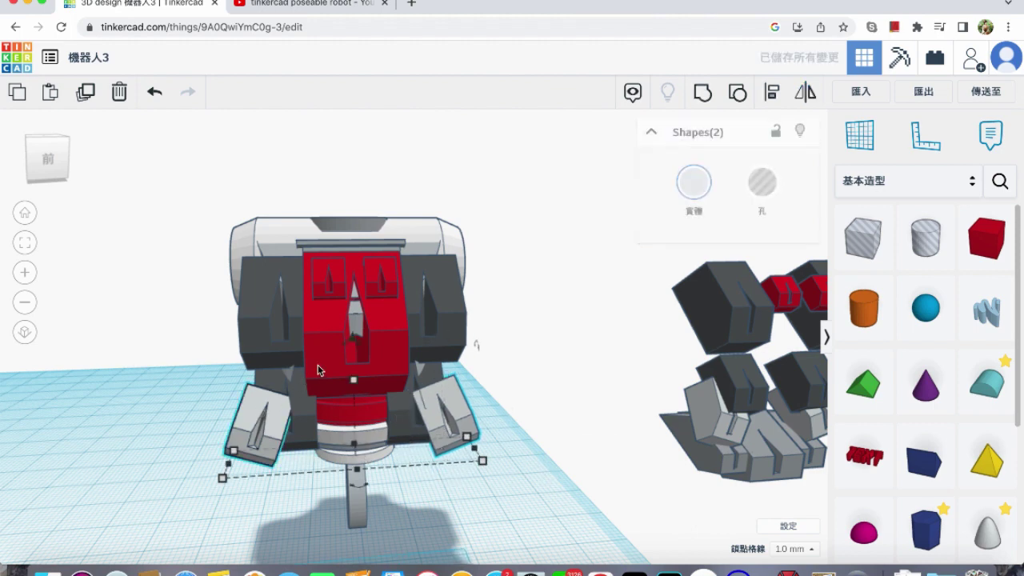
{"action": "left_click_drag", "start_coordinate": [356, 348], "coordinate": [356, 380]}
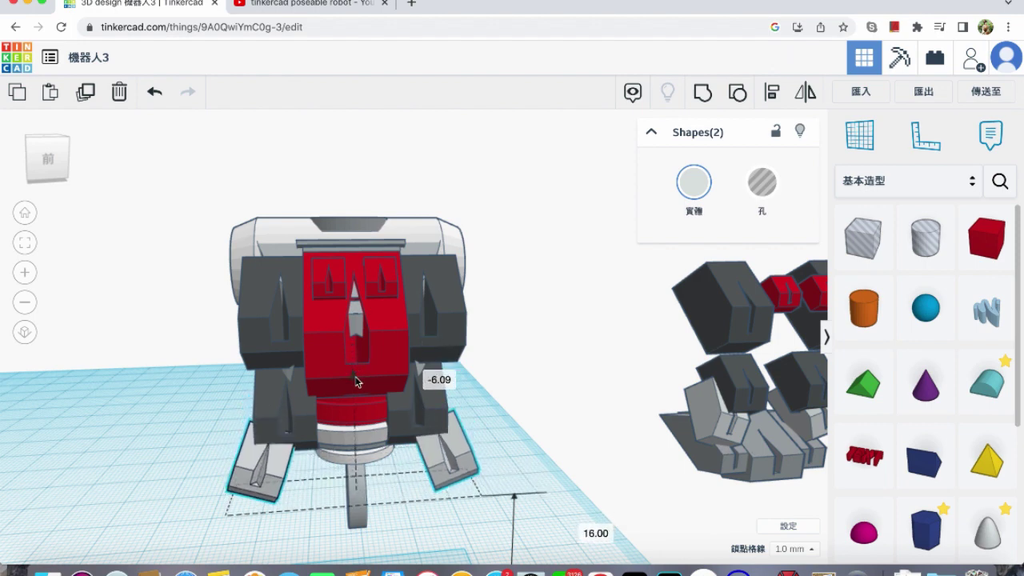
{"action": "left_click", "coordinate": [247, 467]}
{"action": "left_click", "coordinate": [247, 466]}
{"action": "key", "text": "Right"}
{"action": "key", "text": "Right"}
{"action": "key", "text": "Right"}
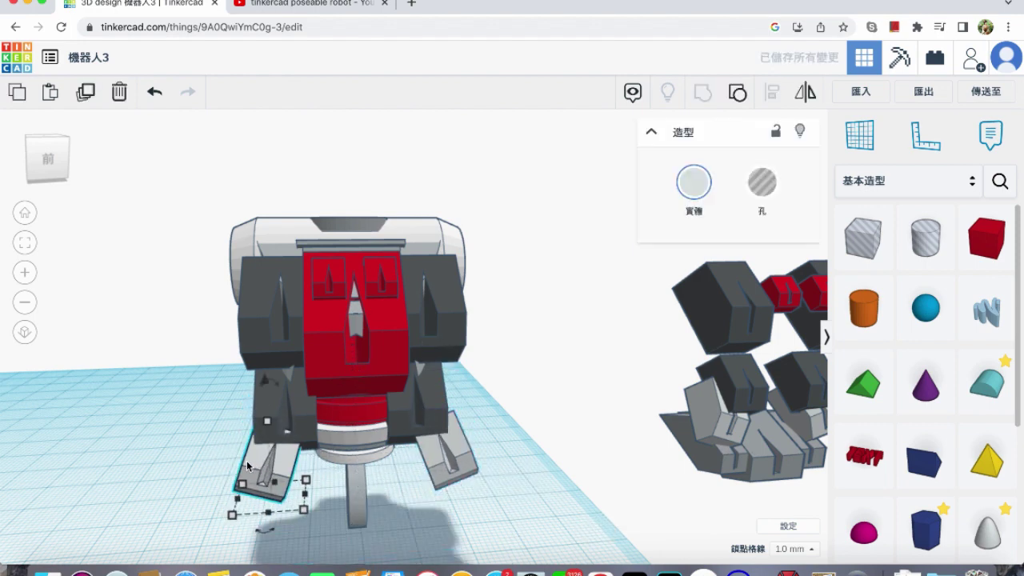
{"action": "left_click_drag", "start_coordinate": [438, 470], "coordinate": [418, 472]}
{"action": "left_click", "coordinate": [56, 163]}
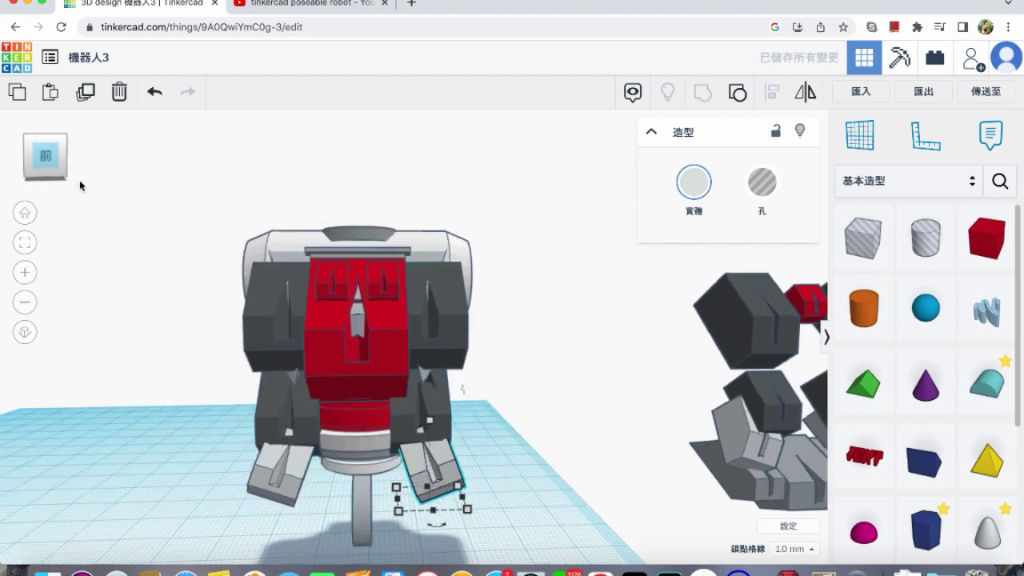
Duplicate the large red chest block about 18 mm lower and scale the copy proportionally to a height of 16 mm.
{"action": "middle_click_drag", "start_coordinate": [325, 372], "coordinate": [313, 350]}
{"action": "left_click", "coordinate": [302, 340]}
{"action": "left_click", "coordinate": [90, 93]}
{"action": "left_click_drag", "start_coordinate": [333, 445], "coordinate": [332, 546]}
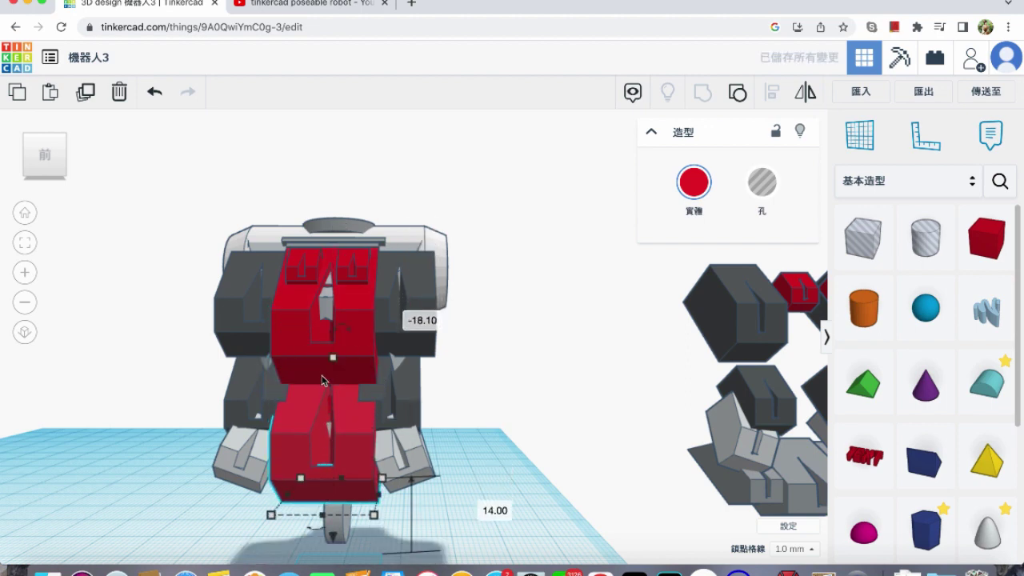
{"action": "left_click_drag", "start_coordinate": [332, 359], "coordinate": [326, 405]}
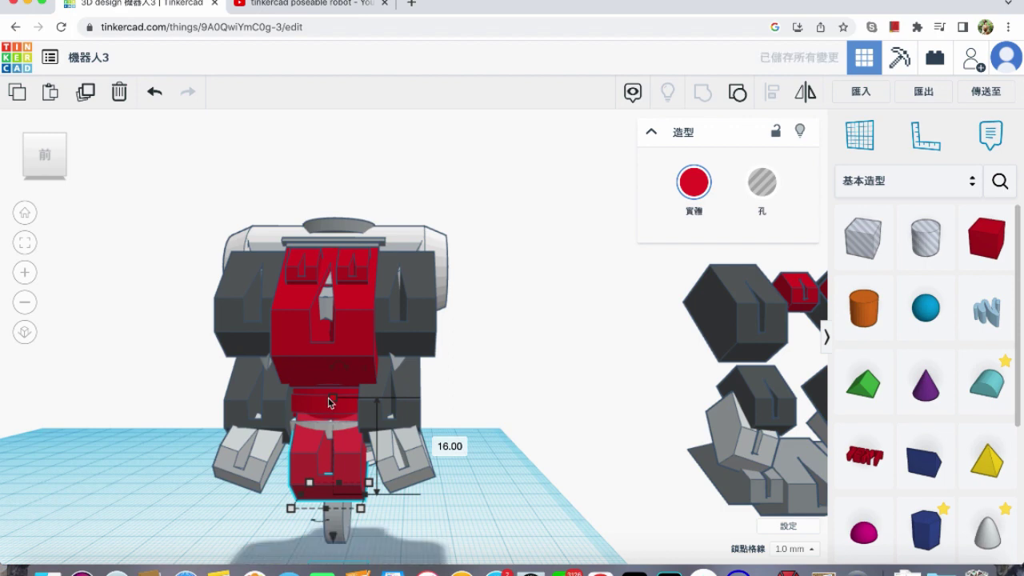
Check the smaller red block's front-to-back position and lower the block by 4 mm.
{"action": "key", "text": "Up"}
{"action": "key", "text": "Up"}
{"action": "key", "text": "Down"}
{"action": "key", "text": "Down"}
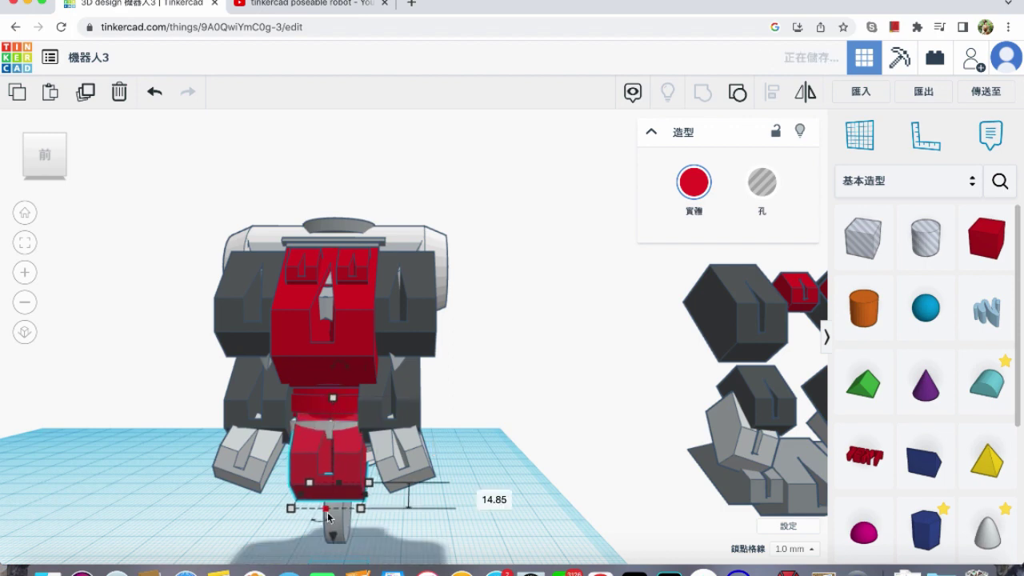
{"action": "left_click_drag", "start_coordinate": [334, 537], "coordinate": [333, 562]}
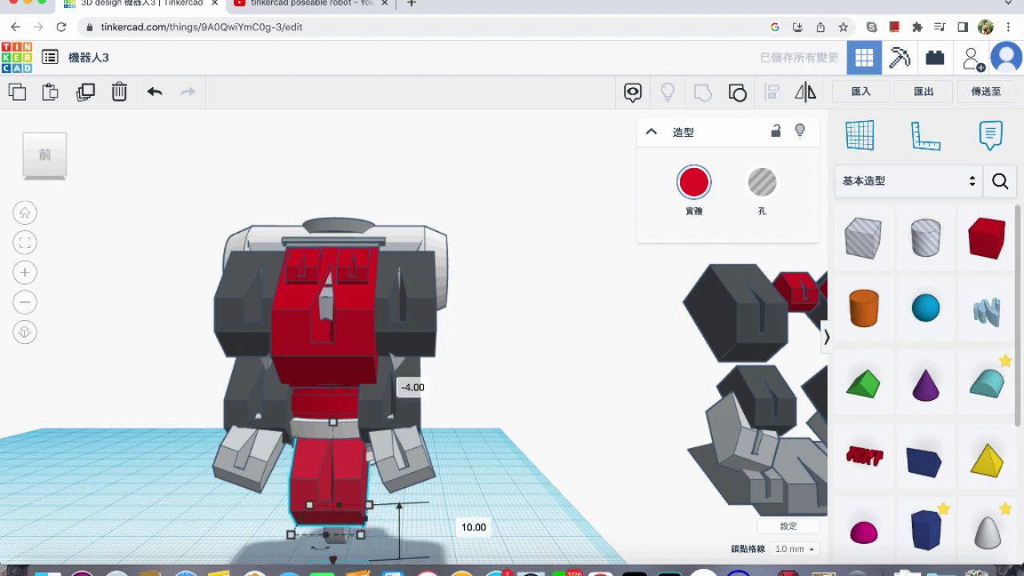
{"action": "left_click", "coordinate": [85, 95]}
{"action": "middle_click_drag", "start_coordinate": [308, 401], "coordinate": [317, 358]}
{"action": "right_click_drag", "start_coordinate": [317, 362], "coordinate": [370, 402]}
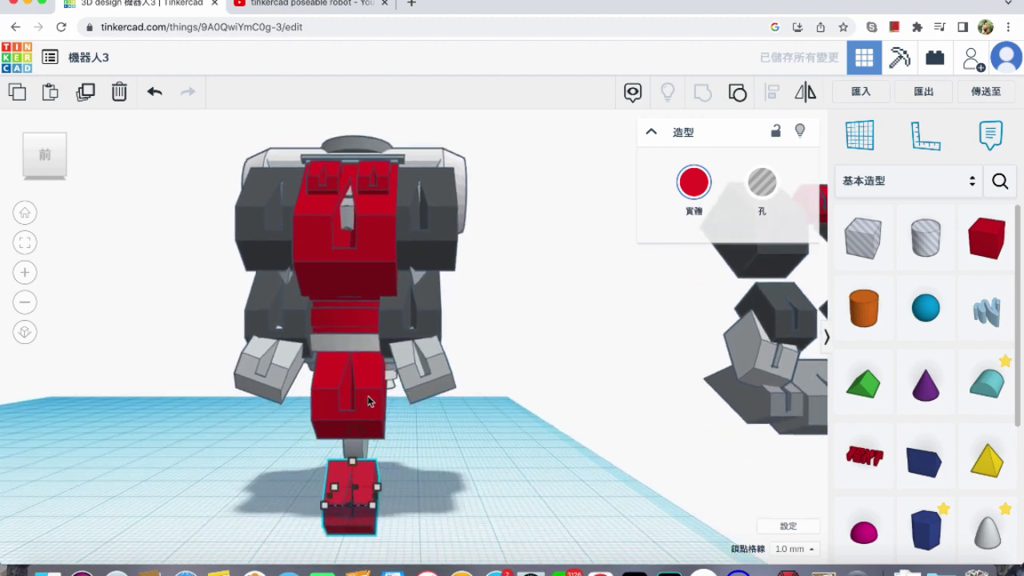
{"action": "key", "text": "Delete"}
Lower the smaller red block further so it sits just below the grey waist ring.
{"action": "left_click", "coordinate": [323, 427]}
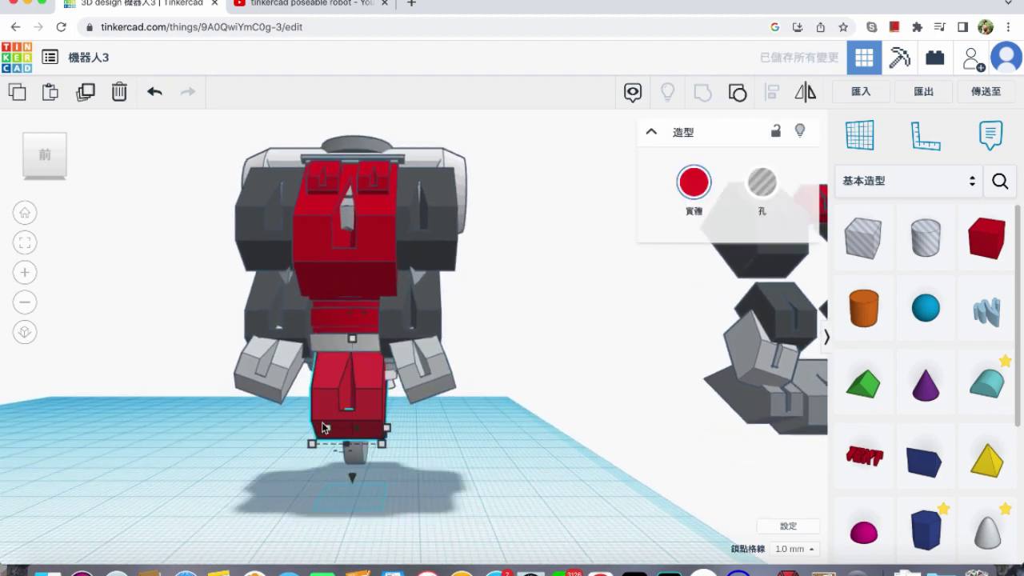
{"action": "middle_click_drag", "start_coordinate": [358, 349], "coordinate": [397, 359]}
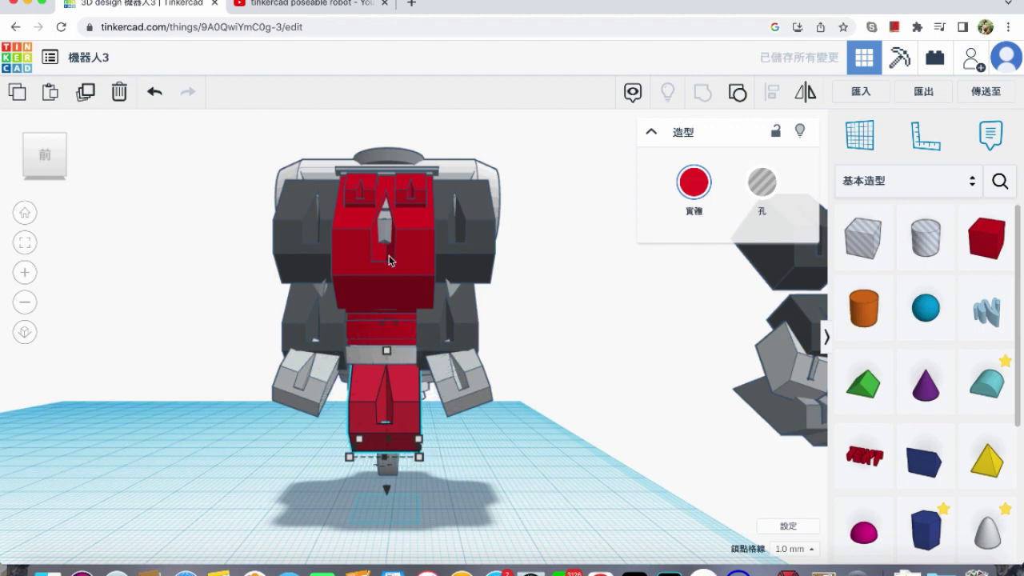
{"action": "left_click_drag", "start_coordinate": [387, 488], "coordinate": [386, 528]}
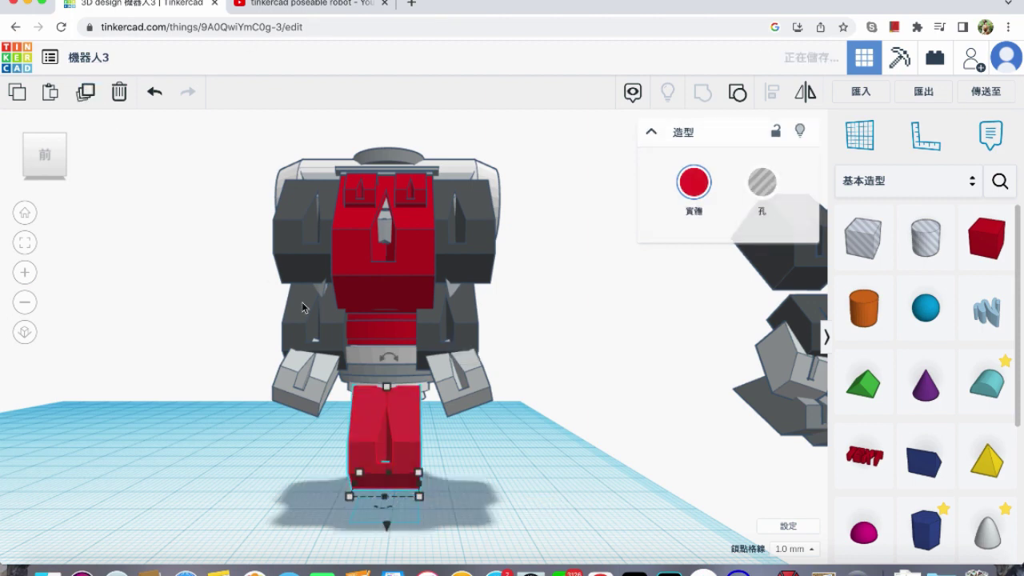
Duplicate the lower red block, place the copy on its right side and scale it proportionally to a height of 14 mm.
{"action": "key", "text": "ctrl+d"}
{"action": "key", "text": "Right"}
{"action": "key", "text": "Right"}
{"action": "key", "text": "Right"}
{"action": "key", "text": "Right"}
{"action": "key", "text": "Right"}
{"action": "key", "text": "Right"}
{"action": "key", "text": "Right"}
{"action": "key", "text": "Right"}
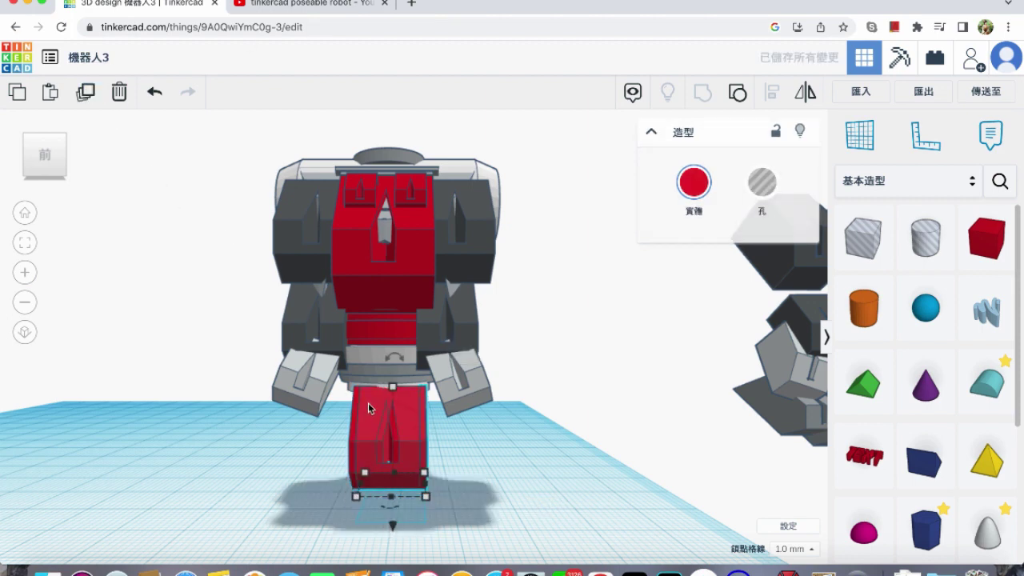
{"action": "key", "text": "Right"}
{"action": "key", "text": "Right"}
{"action": "key", "text": "Right"}
{"action": "key", "text": "Right"}
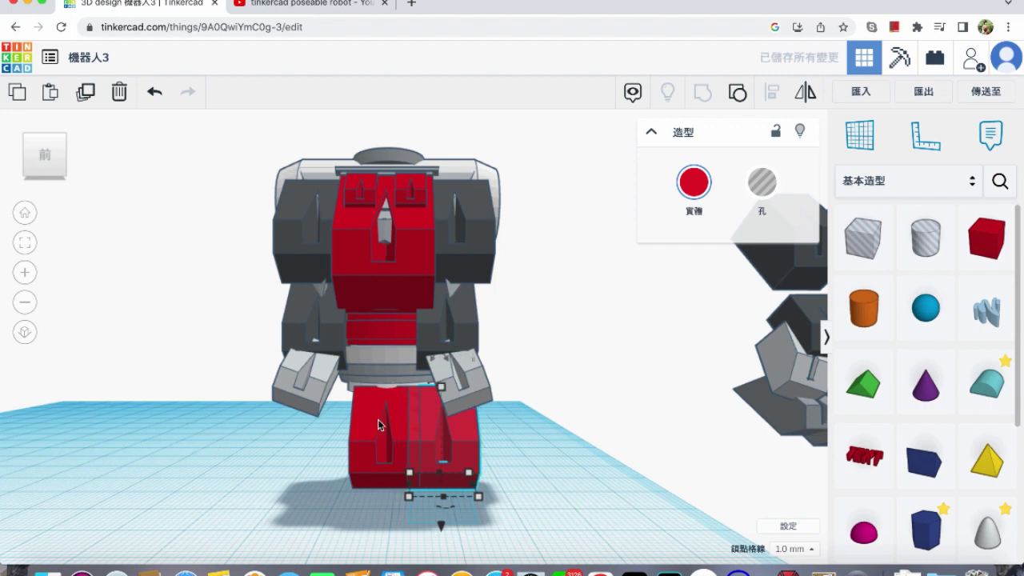
{"action": "left_click_drag", "start_coordinate": [441, 389], "coordinate": [441, 400], "text": "shift"}
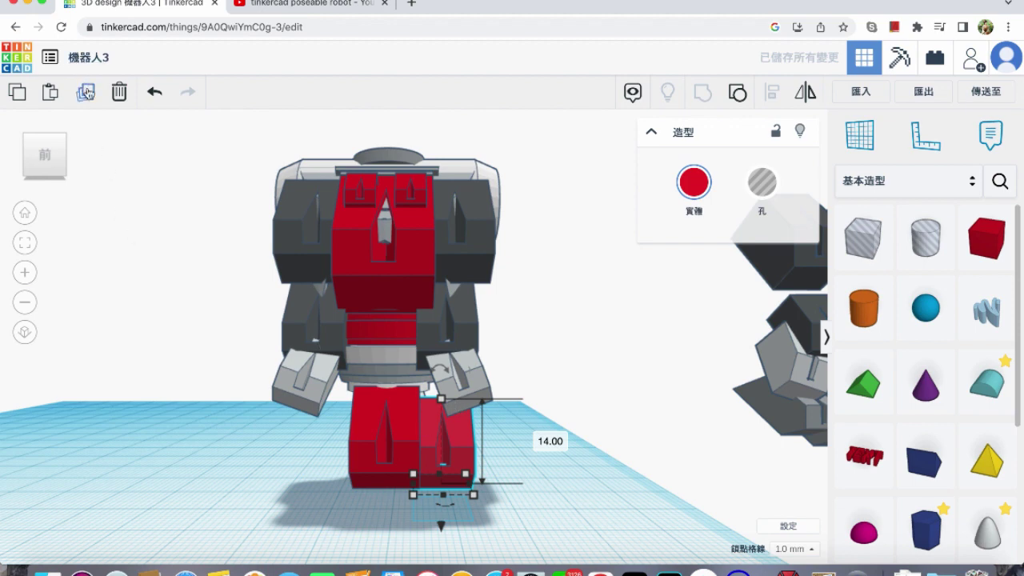
Duplicate the smaller red side block and move the copy to the left side of the central lower block.
{"action": "key", "text": "shift+Right"}
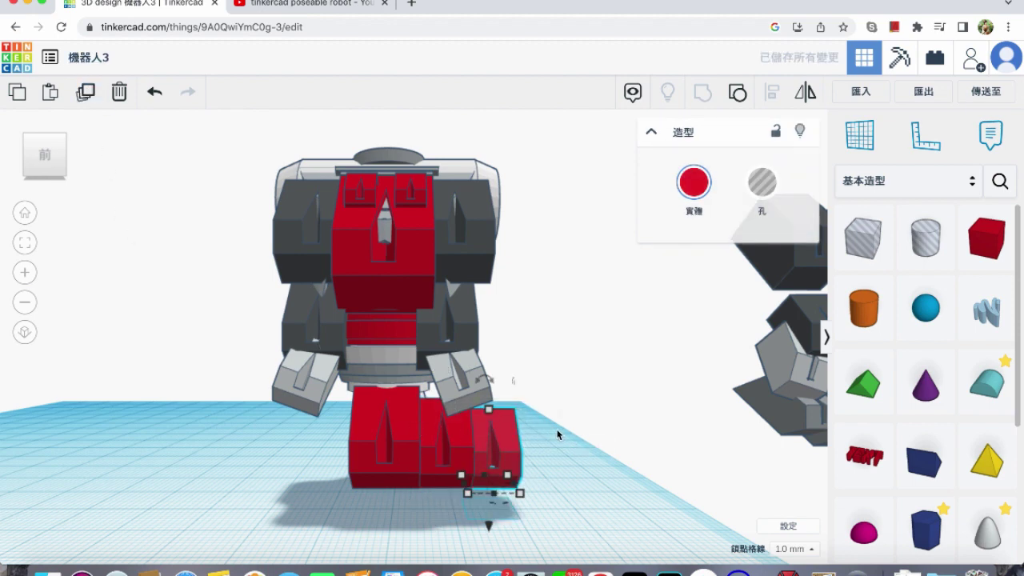
{"action": "key", "text": "shift+Left"}
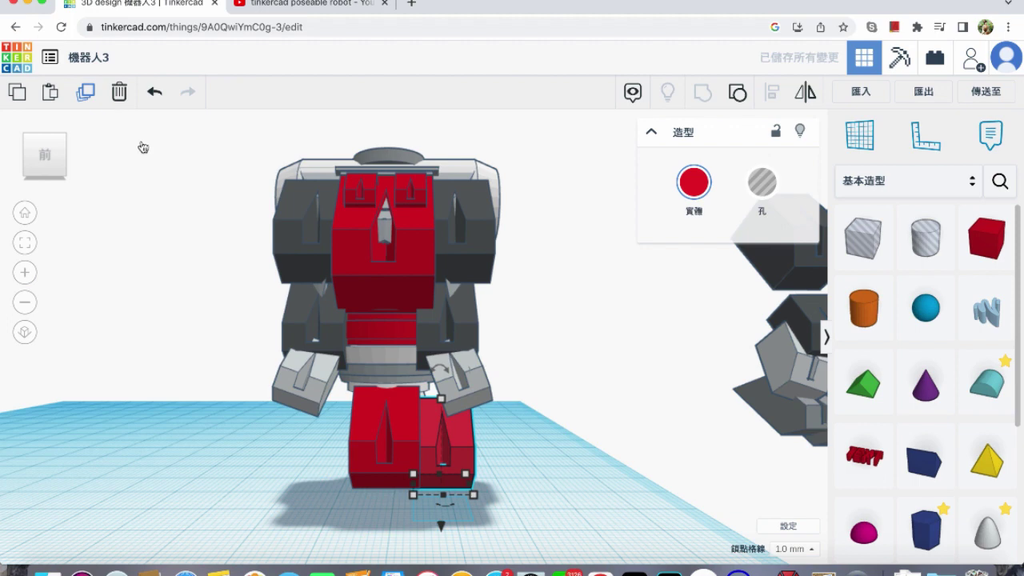
{"action": "key", "text": "Left"}
{"action": "key", "text": "Left"}
{"action": "key", "text": "Left"}
{"action": "key", "text": "Left"}
{"action": "key", "text": "Left"}
{"action": "key", "text": "Left"}
{"action": "key", "text": "Left"}
{"action": "key", "text": "Left"}
{"action": "key", "text": "Left"}
{"action": "key", "text": "Left"}
{"action": "key", "text": "Left"}
{"action": "key", "text": "Left"}
{"action": "key", "text": "Left"}
{"action": "key", "text": "Left"}
{"action": "key", "text": "Left"}
{"action": "key", "text": "Left"}
{"action": "key", "text": "Left"}
{"action": "key", "text": "Left"}
{"action": "key", "text": "Left"}
{"action": "key", "text": "Left"}
{"action": "key", "text": "Left"}
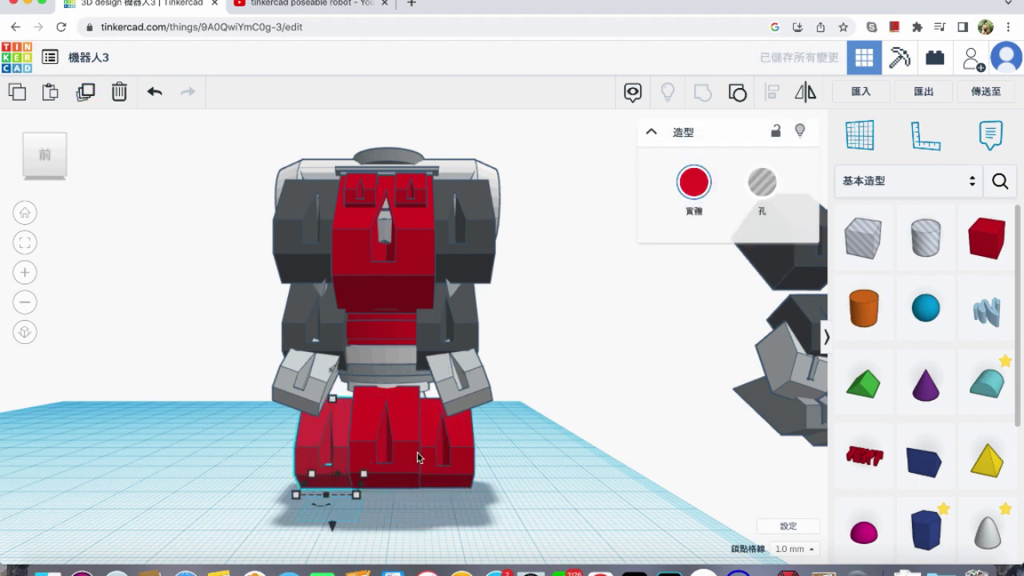
Align the lower red blocks by their top edges and colour them grey.
{"action": "left_click_drag", "start_coordinate": [555, 507], "coordinate": [264, 456]}
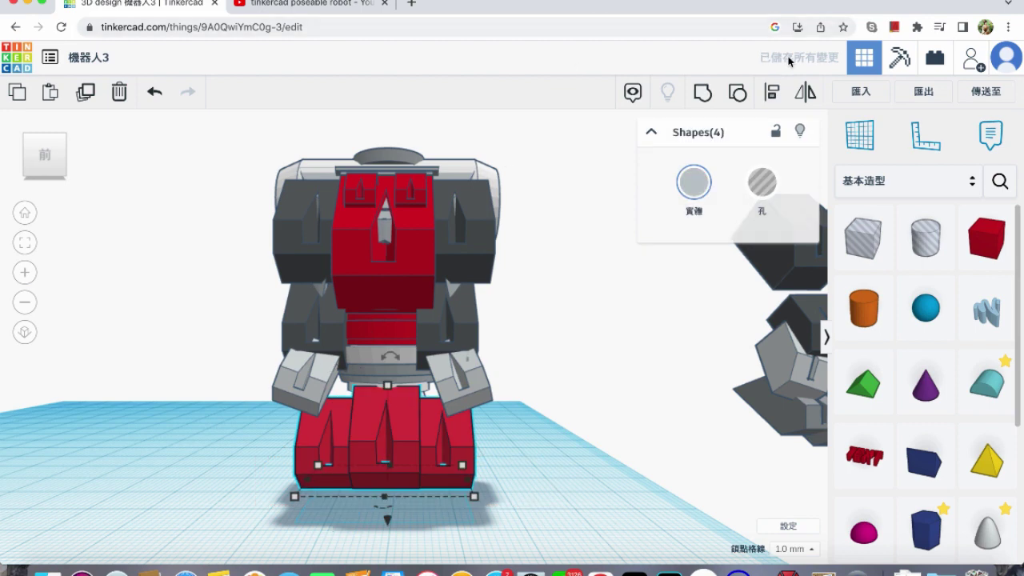
{"action": "left_click", "coordinate": [770, 92]}
{"action": "left_click", "coordinate": [508, 392]}
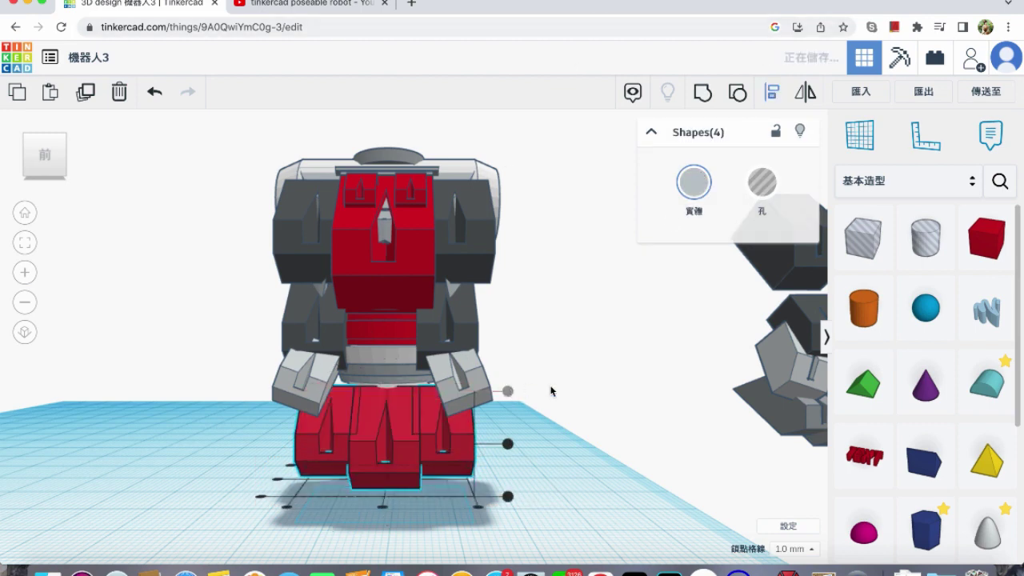
{"action": "left_click", "coordinate": [694, 185]}
{"action": "left_click", "coordinate": [959, 288]}
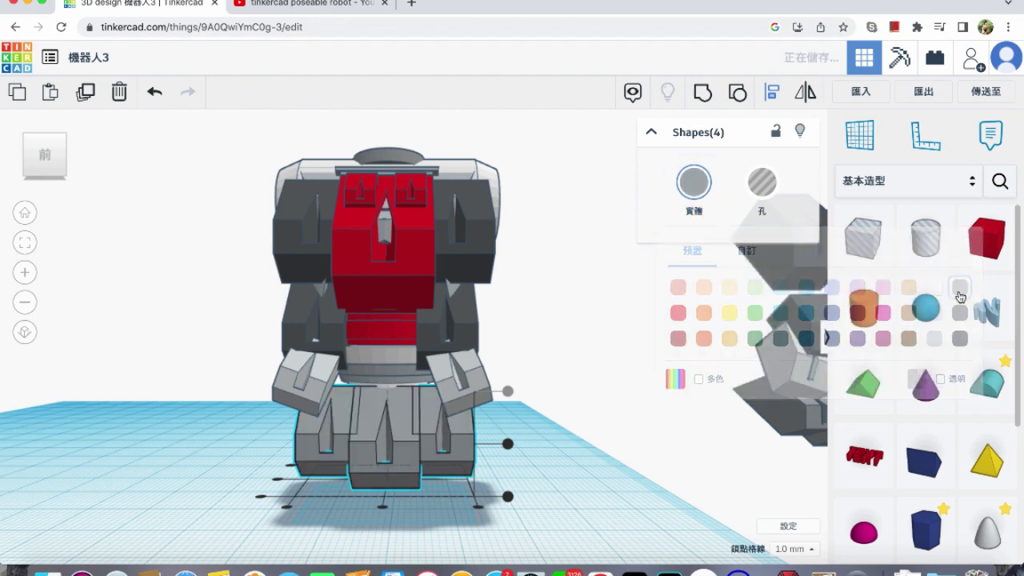
{"action": "left_click", "coordinate": [554, 397]}
{"action": "middle_click_drag", "start_coordinate": [532, 391], "coordinate": [535, 411]}
{"action": "scroll", "coordinate": [459, 402], "scroll_direction": "down", "scroll_amount": 2}
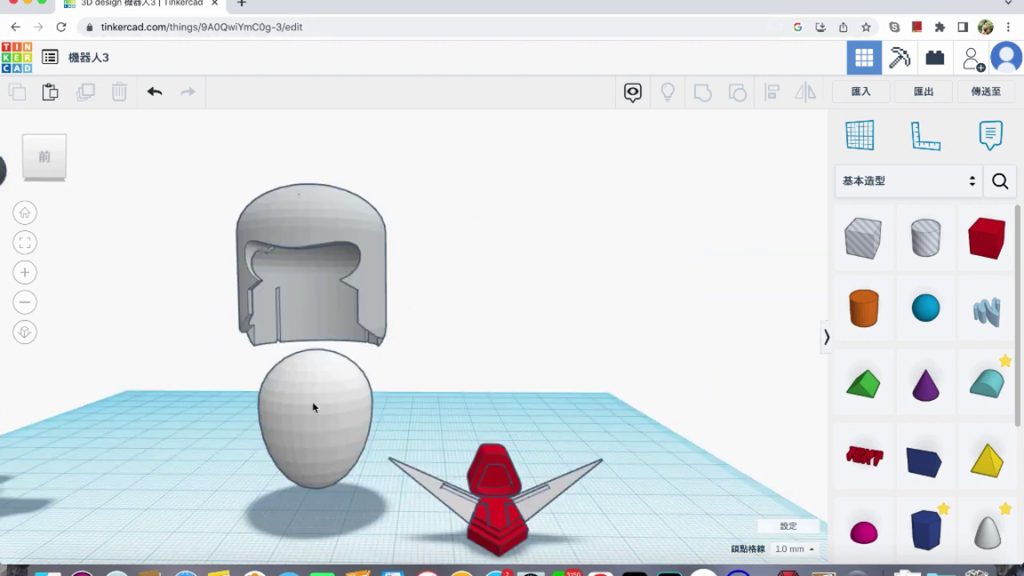
Raise the white egg-shaped head by 24 mm into the grey helmet.
{"action": "left_click", "coordinate": [312, 401]}
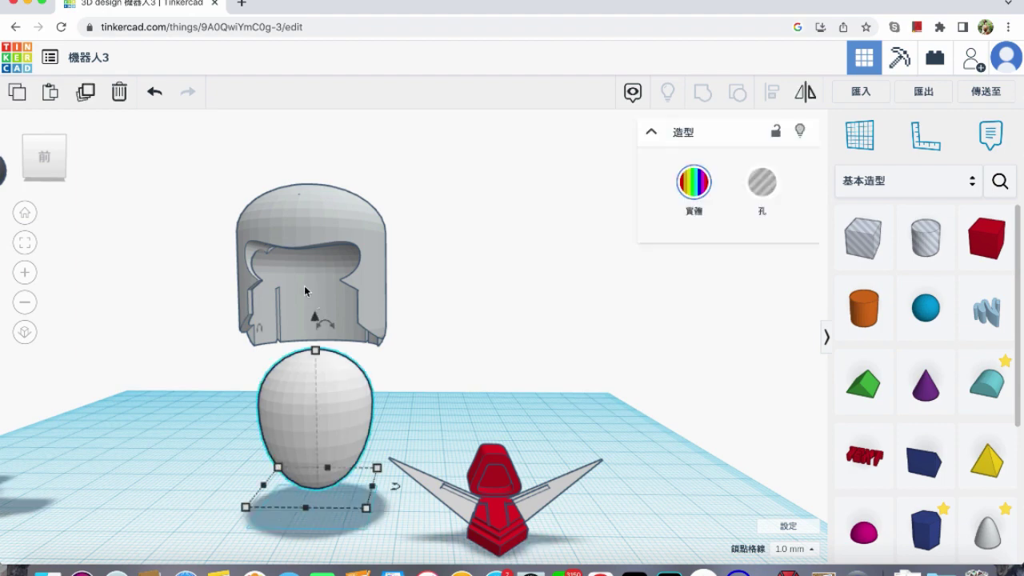
{"action": "left_click_drag", "start_coordinate": [313, 312], "coordinate": [323, 198]}
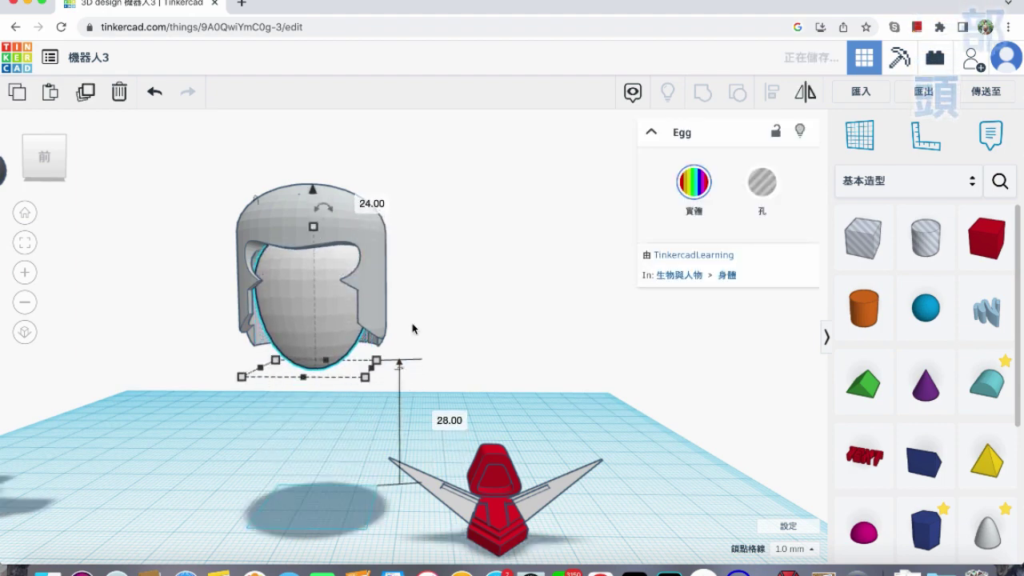
{"action": "left_click", "coordinate": [484, 407]}
{"action": "middle_click_drag", "start_coordinate": [443, 444], "coordinate": [276, 389]}
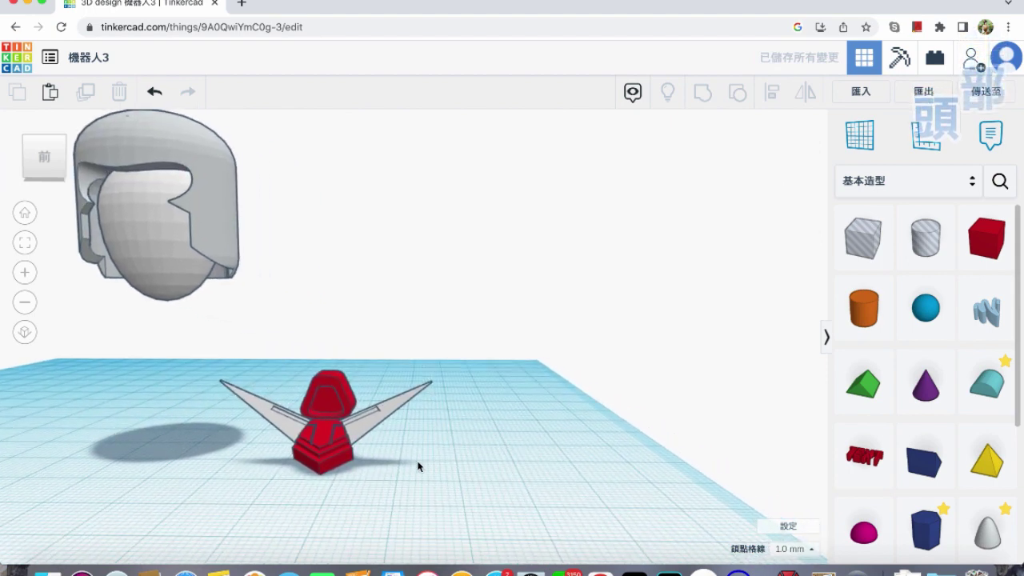
Place a polygon on the workplane beside the red crest and set its number of sides to 5.
{"action": "left_click", "coordinate": [286, 392]}
{"action": "left_click_drag", "start_coordinate": [332, 440], "coordinate": [240, 434]}
{"action": "left_click", "coordinate": [379, 426]}
{"action": "scroll", "coordinate": [379, 427], "scroll_direction": "down", "scroll_amount": 3}
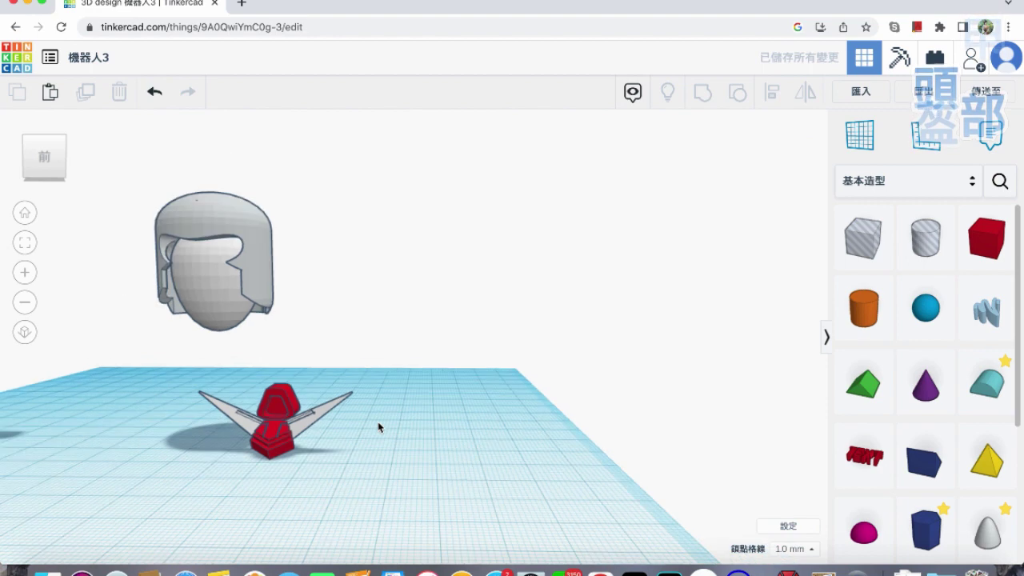
{"action": "scroll", "coordinate": [378, 425], "scroll_direction": "up", "scroll_amount": 3}
{"action": "left_click", "coordinate": [916, 537]}
{"action": "left_click_drag", "start_coordinate": [528, 482], "coordinate": [445, 456]}
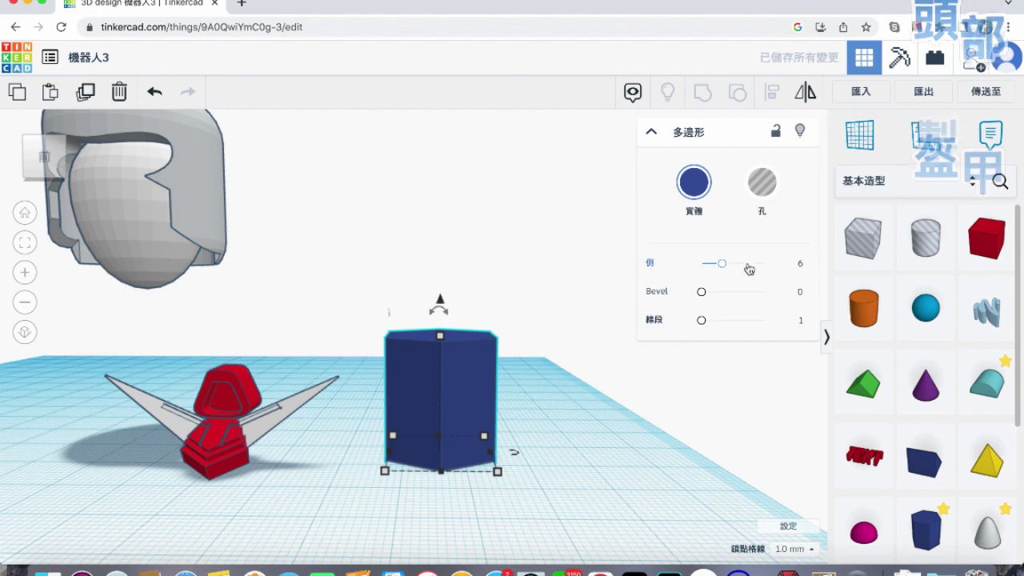
{"action": "left_click_drag", "start_coordinate": [725, 268], "coordinate": [715, 266]}
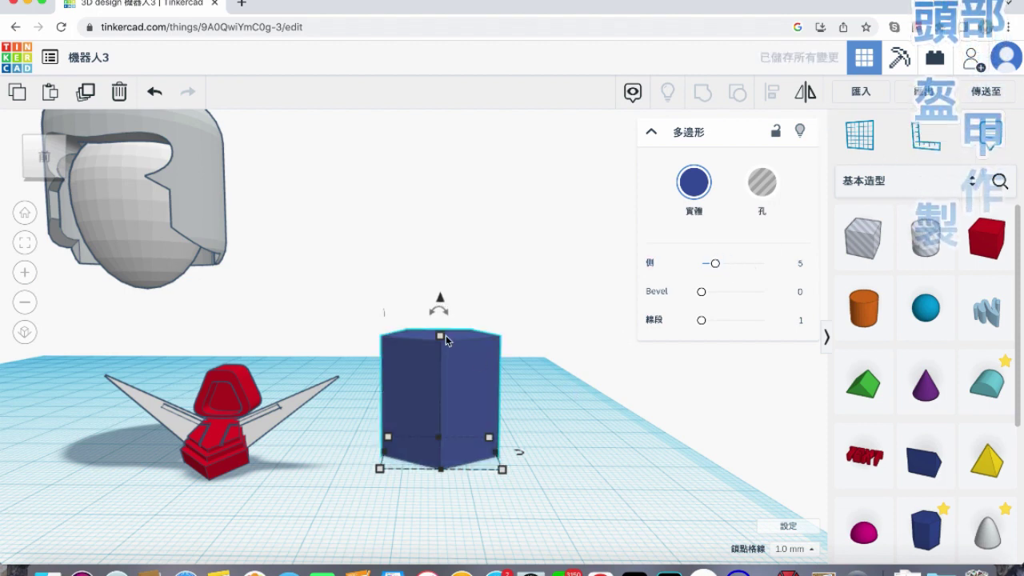
{"action": "right_click_drag", "start_coordinate": [489, 401], "coordinate": [510, 411]}
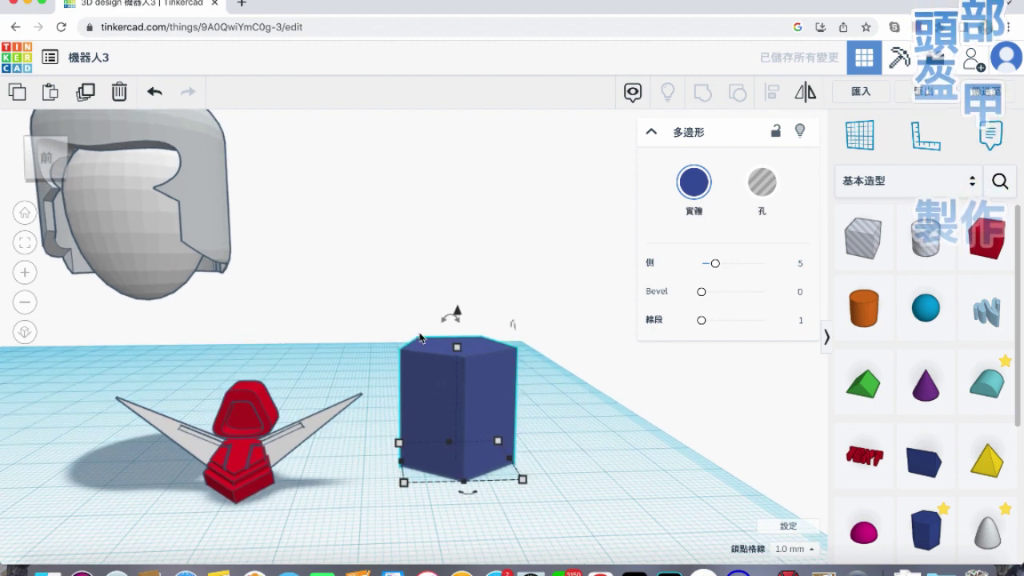
{"action": "left_click_drag", "start_coordinate": [516, 332], "coordinate": [513, 362]}
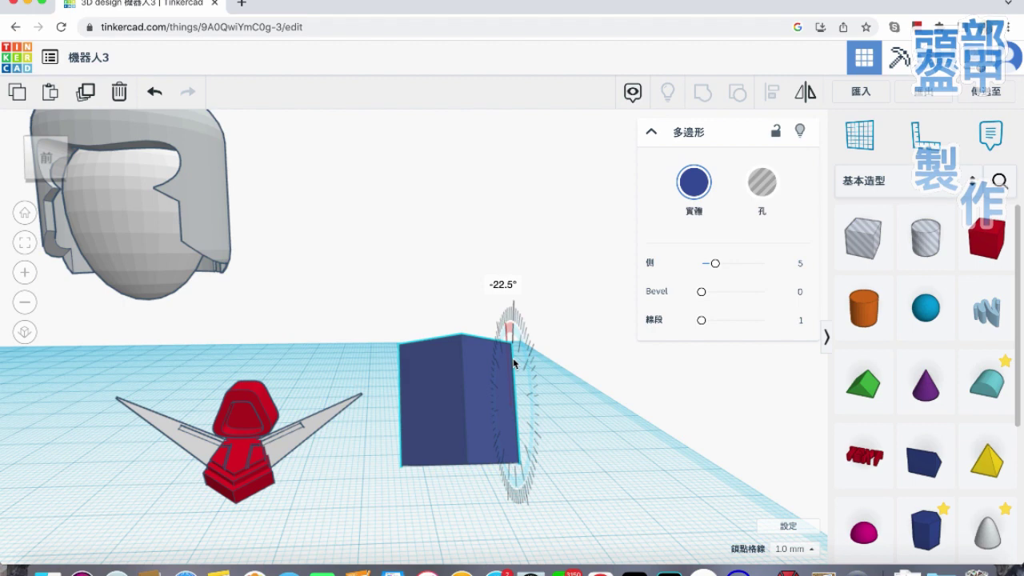
{"action": "left_click_drag", "start_coordinate": [513, 403], "coordinate": [510, 425]}
{"action": "key", "text": "ctrl+z"}
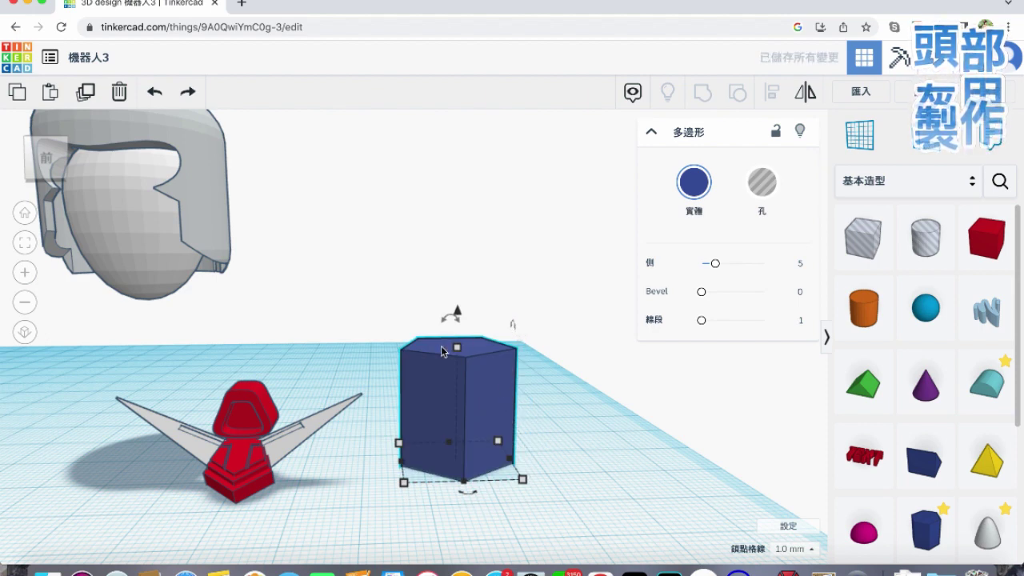
Shrink and flatten the five-sided polygon into a thin plate lying on the workplane.
{"action": "left_click_drag", "start_coordinate": [458, 349], "coordinate": [494, 451]}
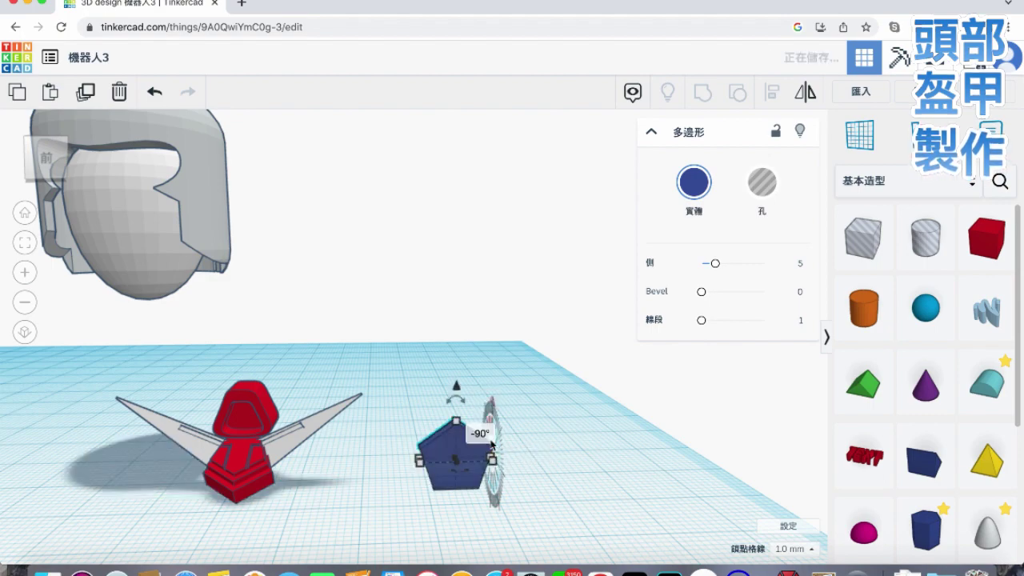
{"action": "key", "text": "super+z"}
{"action": "right_click_drag", "start_coordinate": [538, 443], "coordinate": [639, 449]}
{"action": "left_click_drag", "start_coordinate": [559, 413], "coordinate": [570, 413]}
{"action": "left_click", "coordinate": [619, 430]}
{"action": "right_click_drag", "start_coordinate": [619, 429], "coordinate": [438, 432]}
{"action": "left_click", "coordinate": [438, 432]}
Build a three-tier stepped pentagon from the plate, using an enlarged copy 2 mm lower and a repeated duplicate beneath it.
{"action": "left_click_drag", "start_coordinate": [435, 392], "coordinate": [436, 340]}
{"action": "left_click", "coordinate": [282, 258]}
{"action": "left_click", "coordinate": [432, 400]}
{"action": "mouse_move", "coordinate": [436, 354]}
{"action": "left_mouse_down"}
{"action": "mouse_move", "coordinate": [439, 390]}
{"action": "mouse_move", "coordinate": [438, 355]}
{"action": "left_mouse_up"}
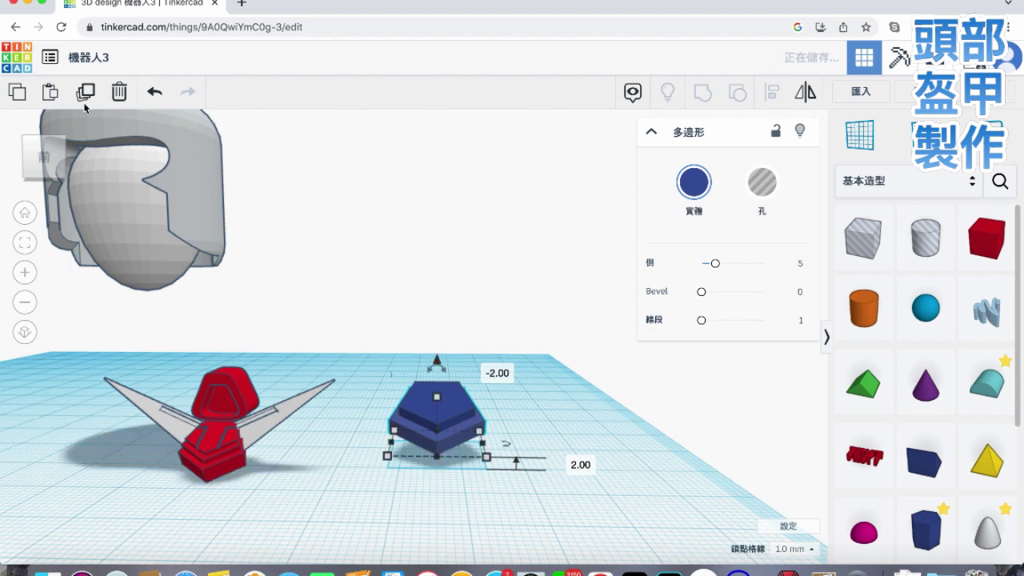
{"action": "left_click", "coordinate": [85, 93]}
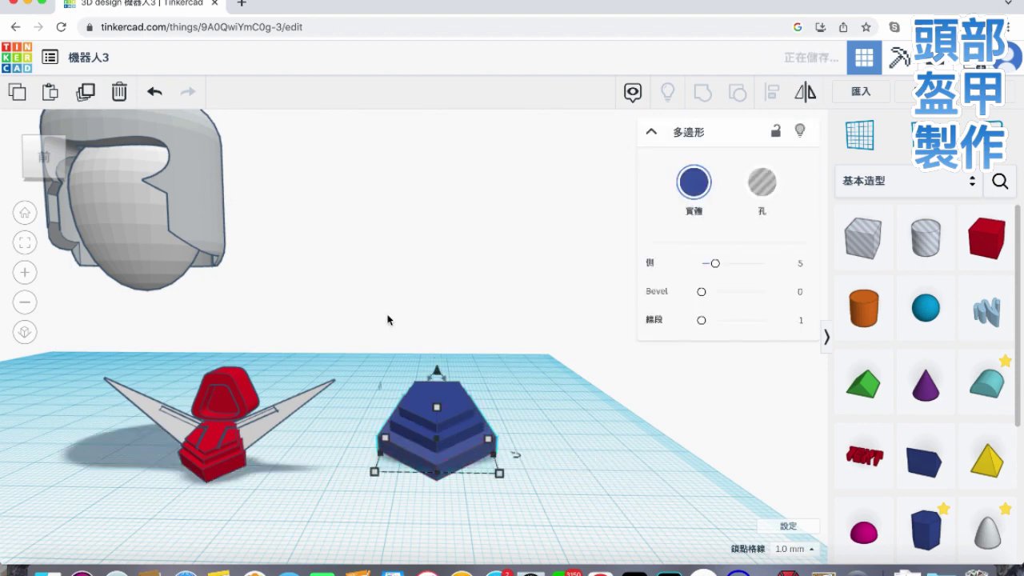
{"action": "left_click", "coordinate": [471, 364]}
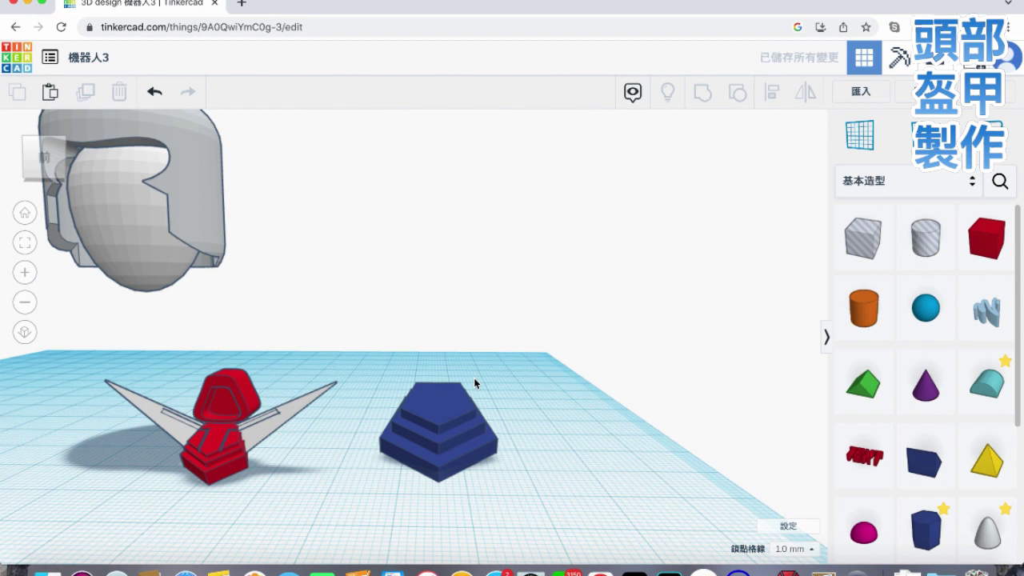
Add a red box behind the stepped pentagon, reduce it to a bar 4 mm deep and raise it 10 mm.
{"action": "right_click_drag", "start_coordinate": [474, 379], "coordinate": [480, 381]}
{"action": "left_click_drag", "start_coordinate": [986, 237], "coordinate": [473, 444]}
{"action": "scroll", "coordinate": [473, 445], "scroll_direction": "down", "scroll_amount": 2}
{"action": "scroll", "coordinate": [474, 444], "scroll_direction": "up", "scroll_amount": 5}
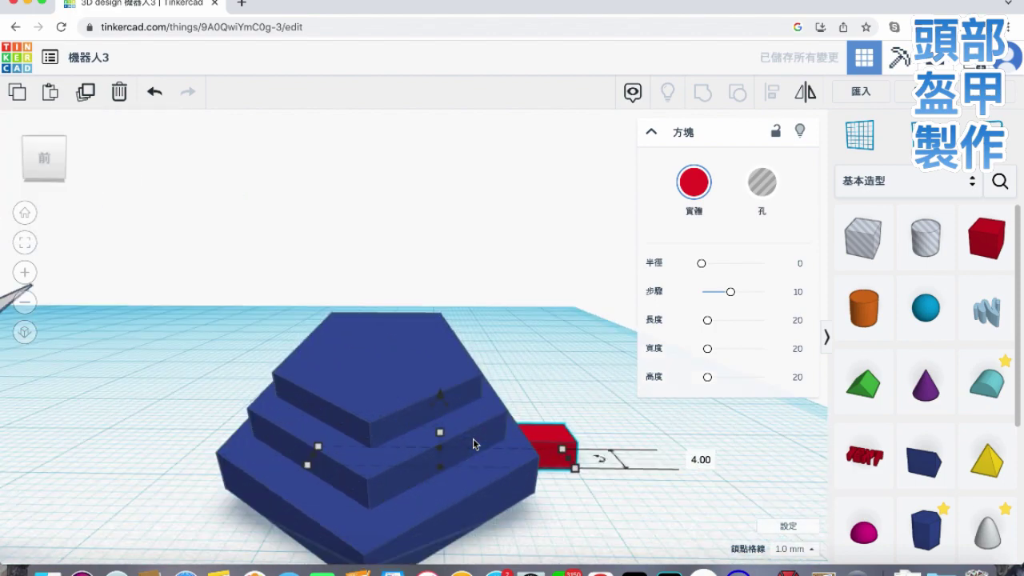
{"action": "left_click_drag", "start_coordinate": [441, 395], "coordinate": [441, 263]}
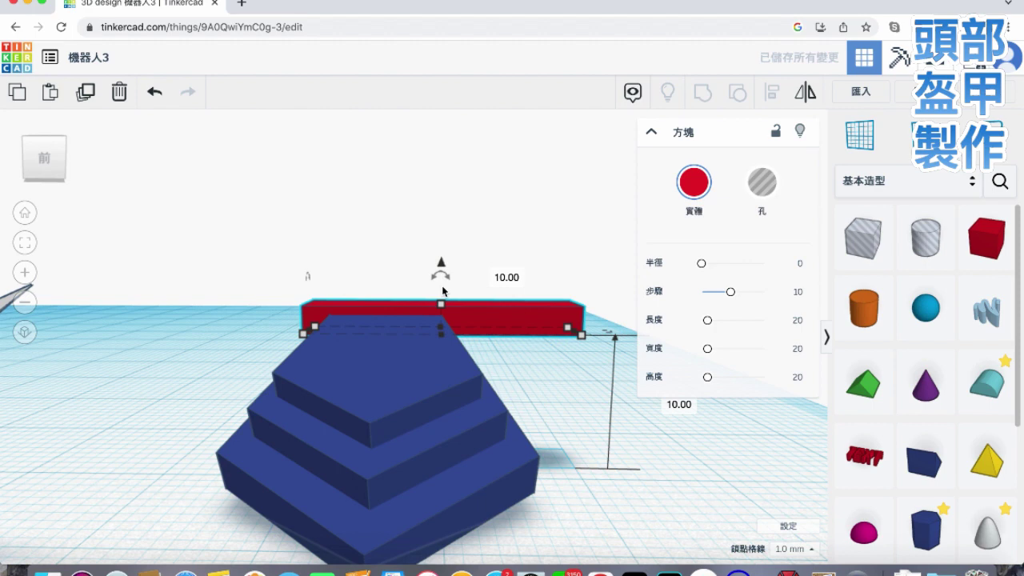
Move the red bar forward over the stepped pentagon and shorten it to 10 mm.
{"action": "key", "text": "Up"}
{"action": "key", "text": "Down"}
{"action": "key", "text": "Down"}
{"action": "key", "text": "Down"}
{"action": "key", "text": "Down"}
{"action": "key", "text": "Down"}
{"action": "key", "text": "Down"}
{"action": "key", "text": "Down"}
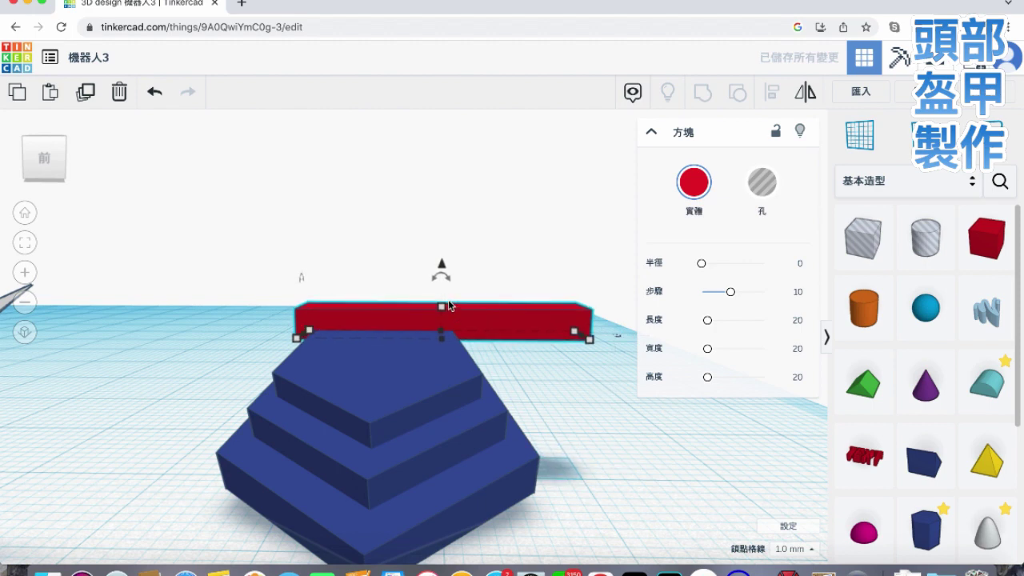
{"action": "left_click_drag", "start_coordinate": [448, 307], "coordinate": [443, 328]}
{"action": "right_click_drag", "start_coordinate": [432, 380], "coordinate": [473, 450]}
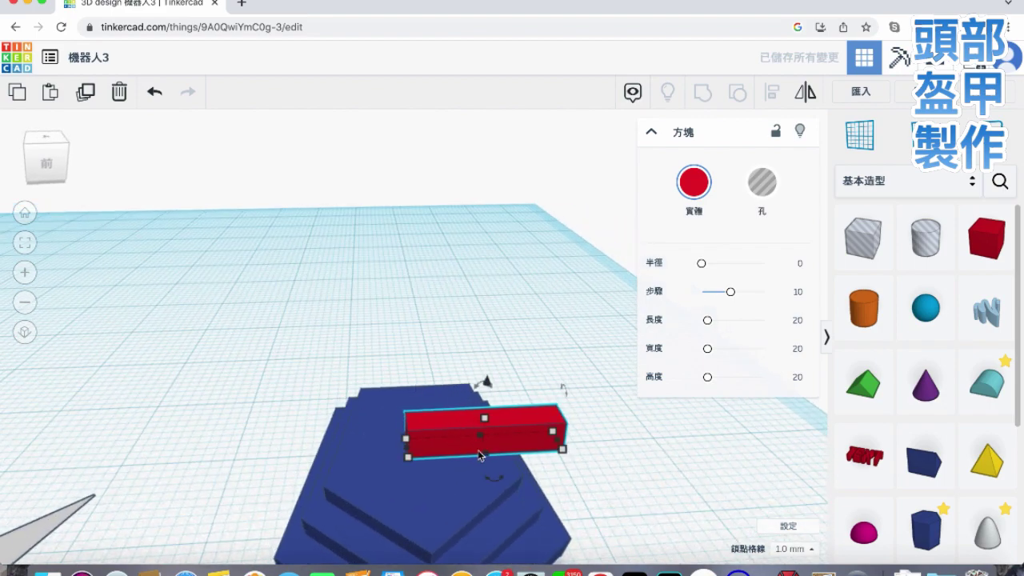
Thin the red bar to a depth of 1 mm and lower it by 2 mm.
{"action": "left_click_drag", "start_coordinate": [488, 450], "coordinate": [488, 441]}
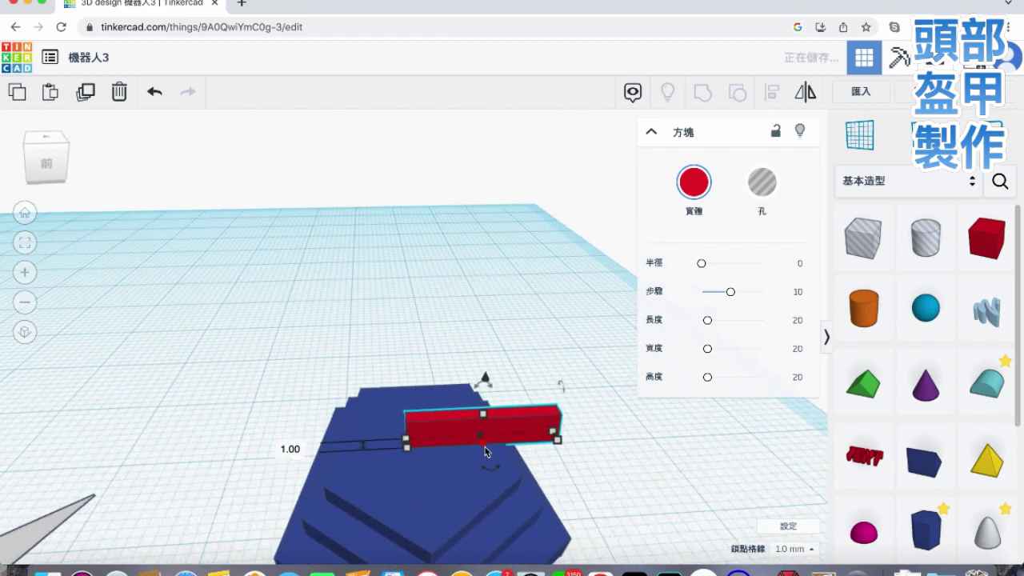
{"action": "left_click_drag", "start_coordinate": [482, 391], "coordinate": [483, 404]}
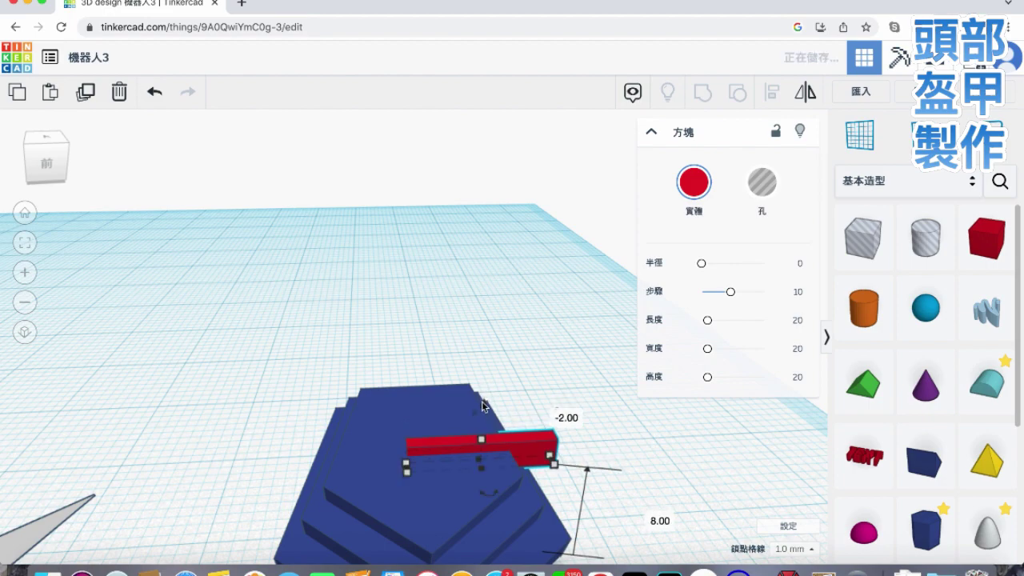
Shift the red bar 2 mm to the right and shorten it to 7 mm.
{"action": "left_click", "coordinate": [45, 163]}
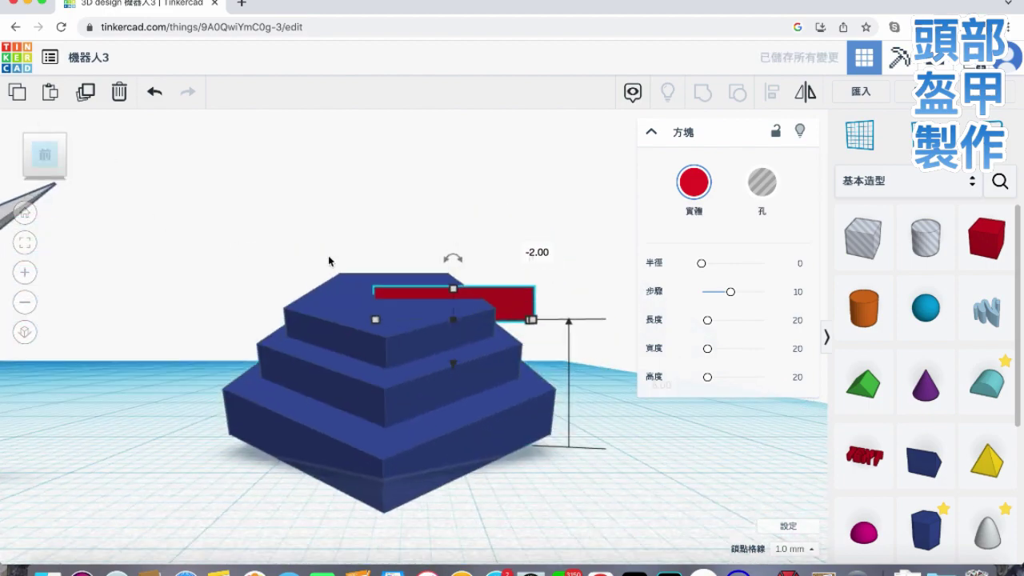
{"action": "key", "text": "Right"}
{"action": "key", "text": "Right"}
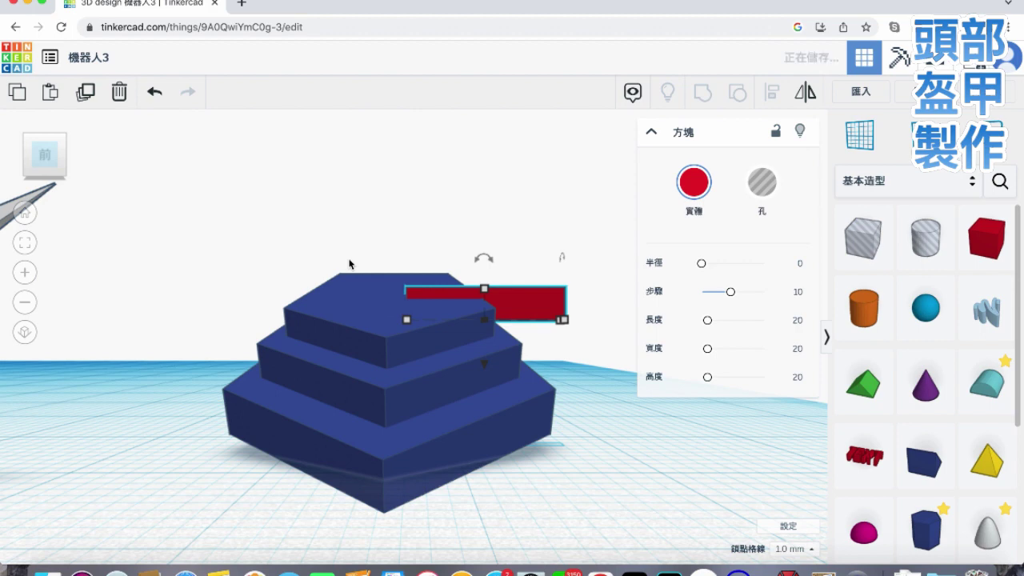
{"action": "right_click_drag", "start_coordinate": [557, 335], "coordinate": [507, 402]}
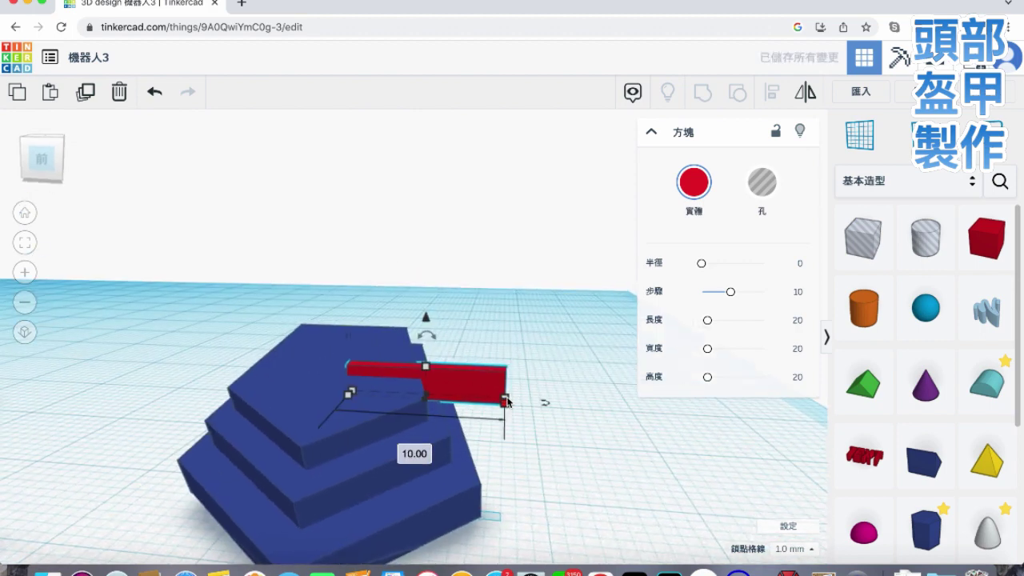
{"action": "left_click_drag", "start_coordinate": [507, 400], "coordinate": [462, 397]}
{"action": "right_click_drag", "start_coordinate": [491, 403], "coordinate": [527, 400]}
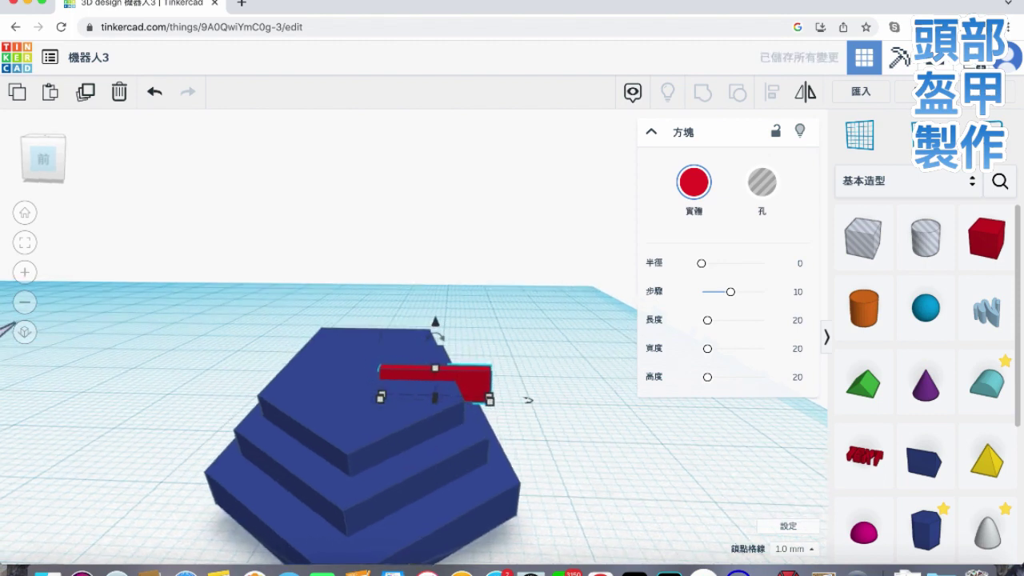
Duplicate the red bar, rotate the copy 90° and position the two bars so they meet at the crossbar's left end.
{"action": "left_click", "coordinate": [82, 99]}
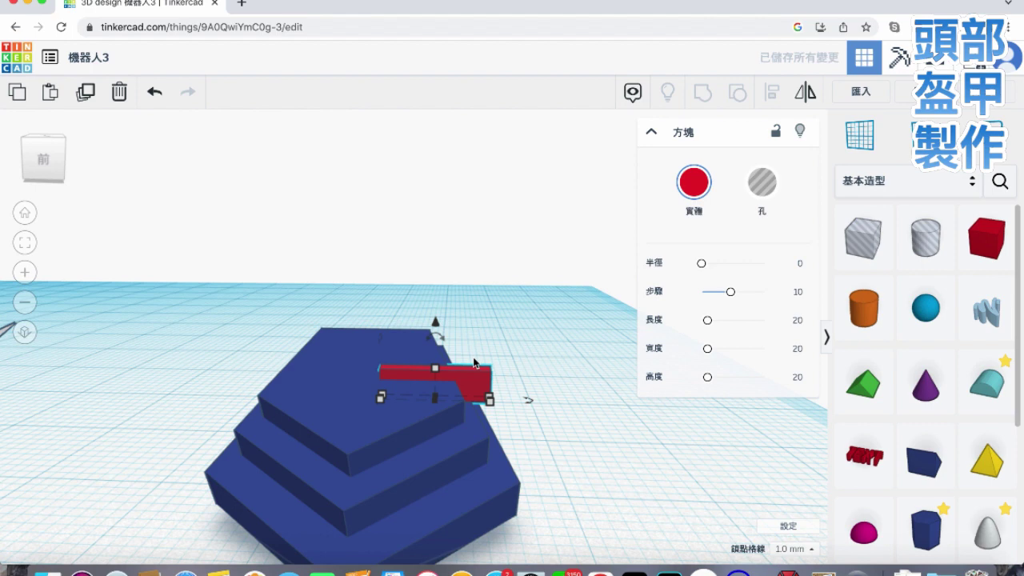
{"action": "left_click", "coordinate": [527, 400]}
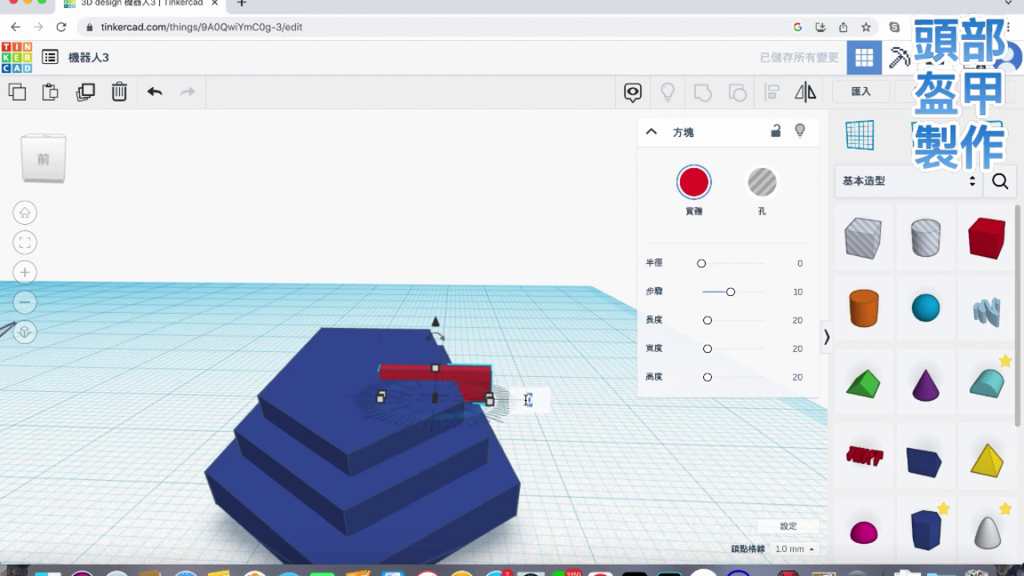
{"action": "key", "text": "Return"}
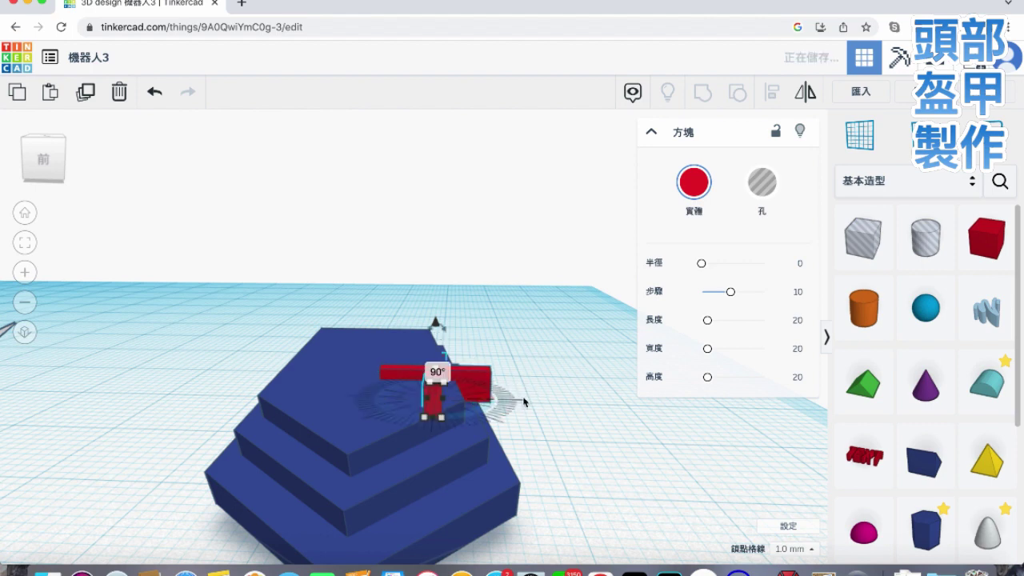
{"action": "right_click_drag", "start_coordinate": [537, 393], "coordinate": [482, 428]}
{"action": "left_click_drag", "start_coordinate": [480, 426], "coordinate": [408, 434]}
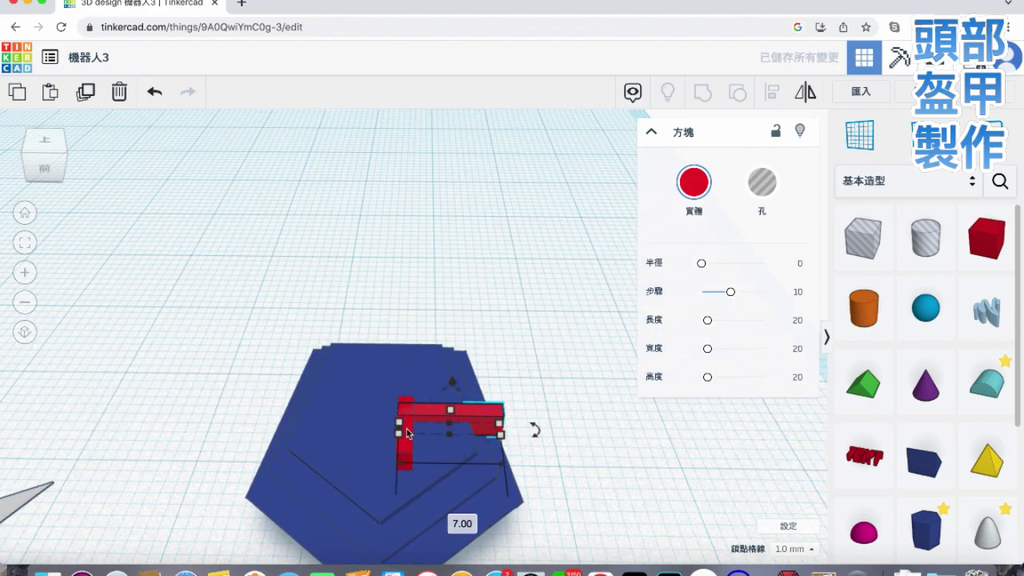
Move both red bars together 5 mm toward the back of the pentagon and raise them slightly above its top face.
{"action": "left_click", "coordinate": [408, 443], "text": "shift"}
{"action": "key", "text": "Up"}
{"action": "key", "text": "Up"}
{"action": "key", "text": "Up"}
{"action": "key", "text": "Up"}
{"action": "key", "text": "Up"}
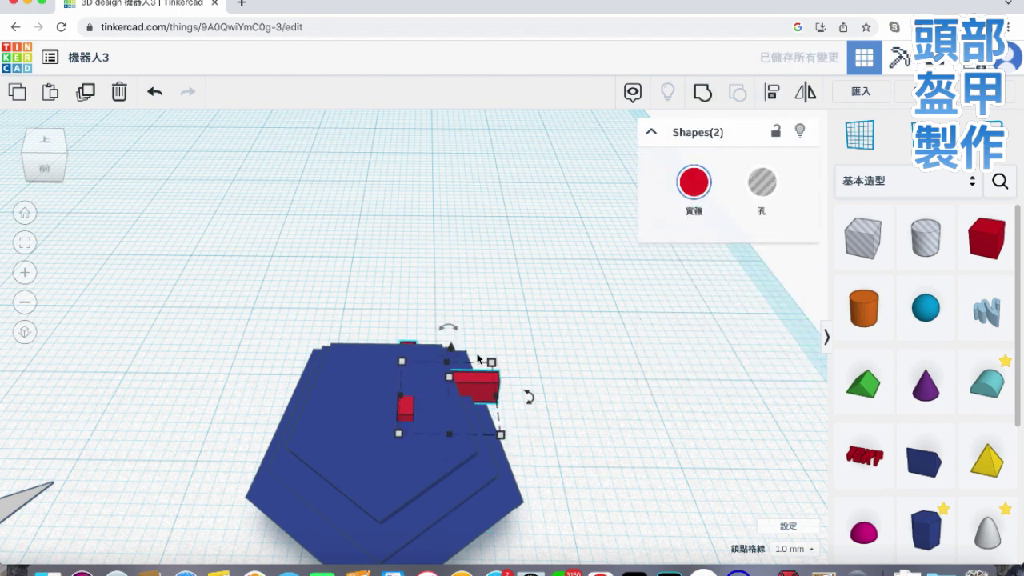
{"action": "left_click_drag", "start_coordinate": [451, 346], "coordinate": [452, 342]}
Move the front-to-back red bar 4 mm forward and lengthen it to 10 mm.
{"action": "left_click", "coordinate": [404, 364]}
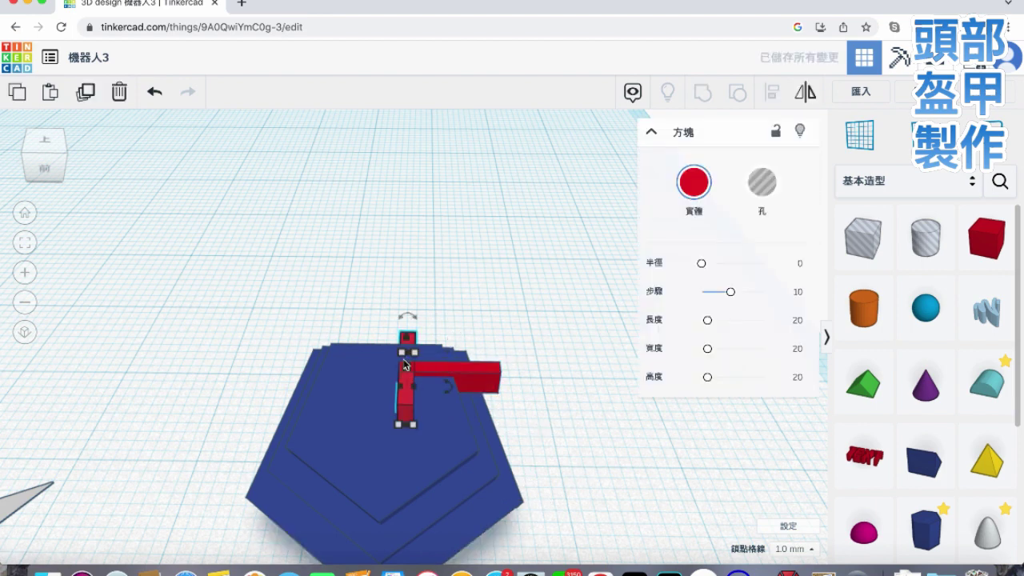
{"action": "key", "text": "Down"}
{"action": "key", "text": "Down"}
{"action": "key", "text": "Down"}
{"action": "key", "text": "Down"}
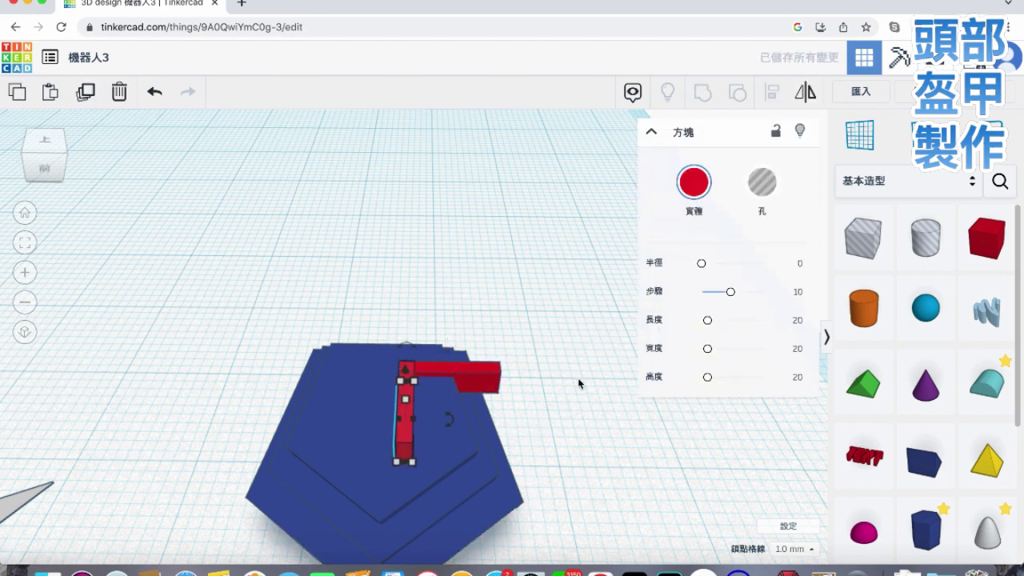
{"action": "left_click_drag", "start_coordinate": [412, 462], "coordinate": [399, 511]}
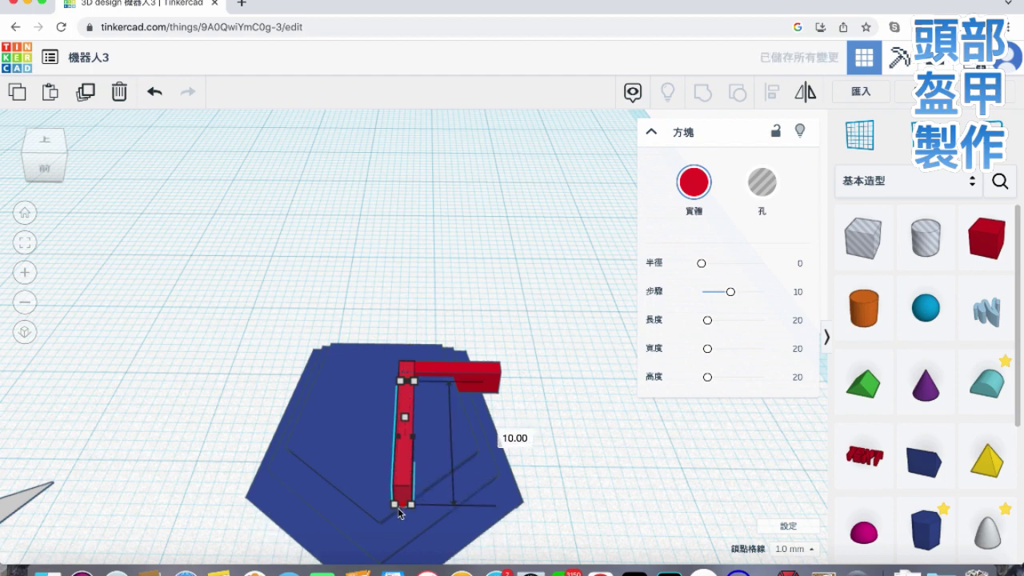
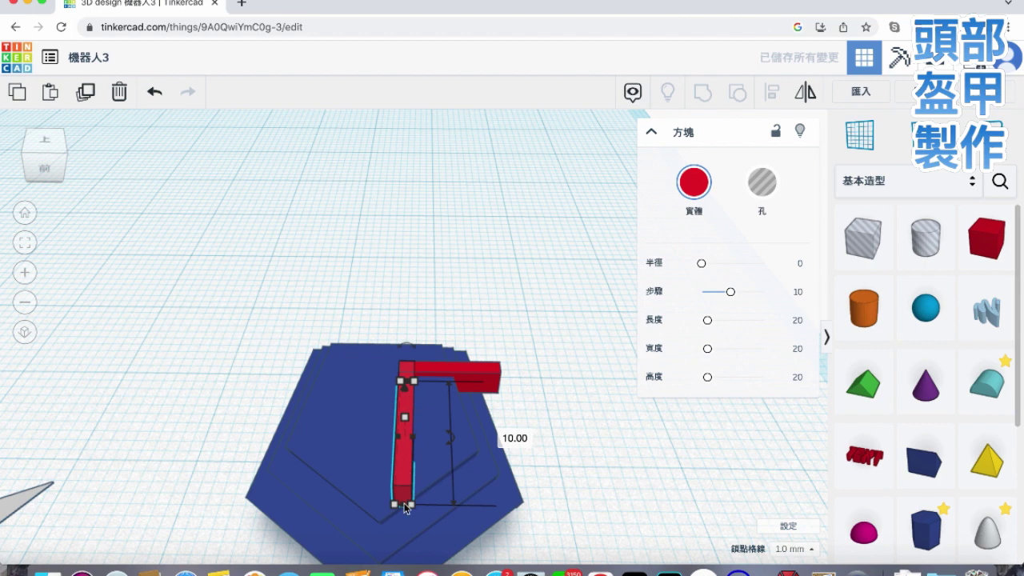
Set the width of the front-to-back bar and the depth of the crossbar to 0.5 mm.
{"action": "right_click_drag", "start_coordinate": [460, 462], "coordinate": [422, 358]}
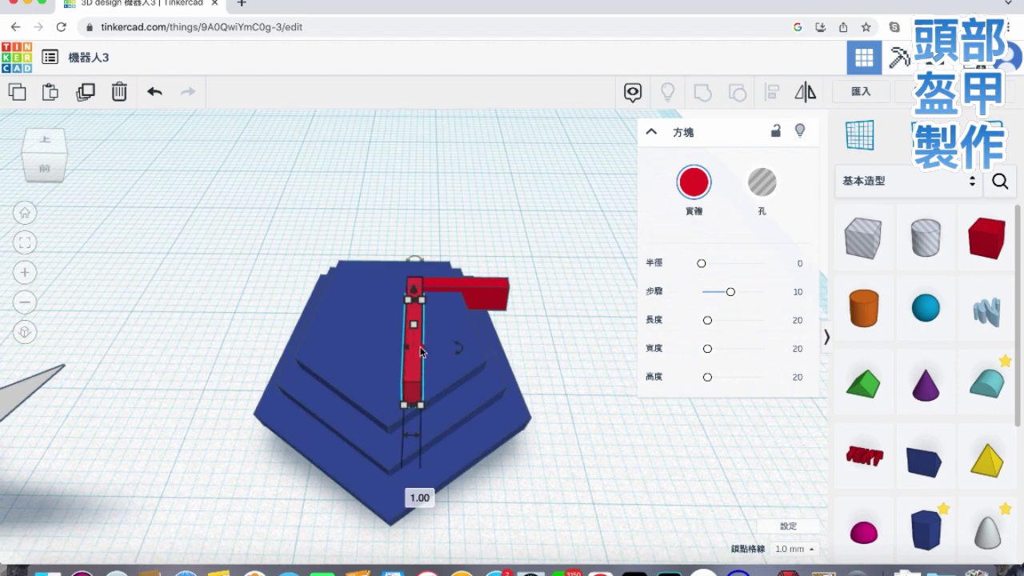
{"action": "left_click", "coordinate": [411, 493]}
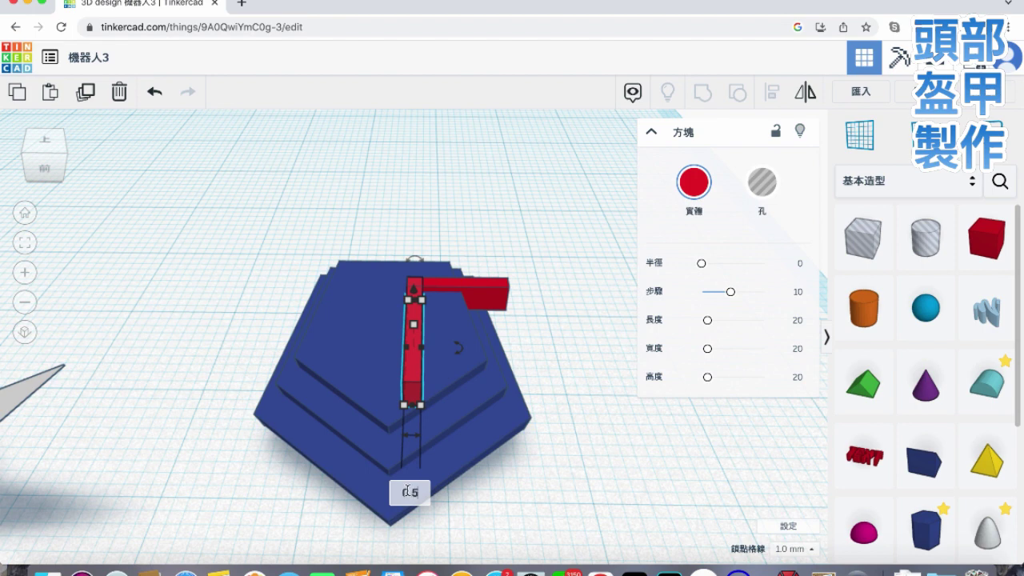
{"action": "key", "text": "Return"}
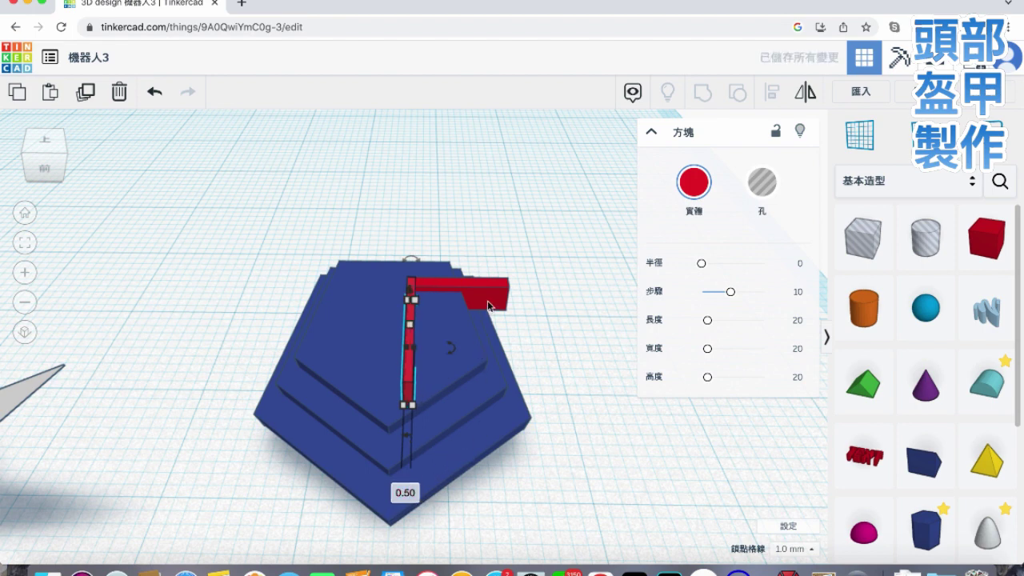
{"action": "left_click", "coordinate": [486, 278]}
{"action": "mouse_move", "coordinate": [457, 308]}
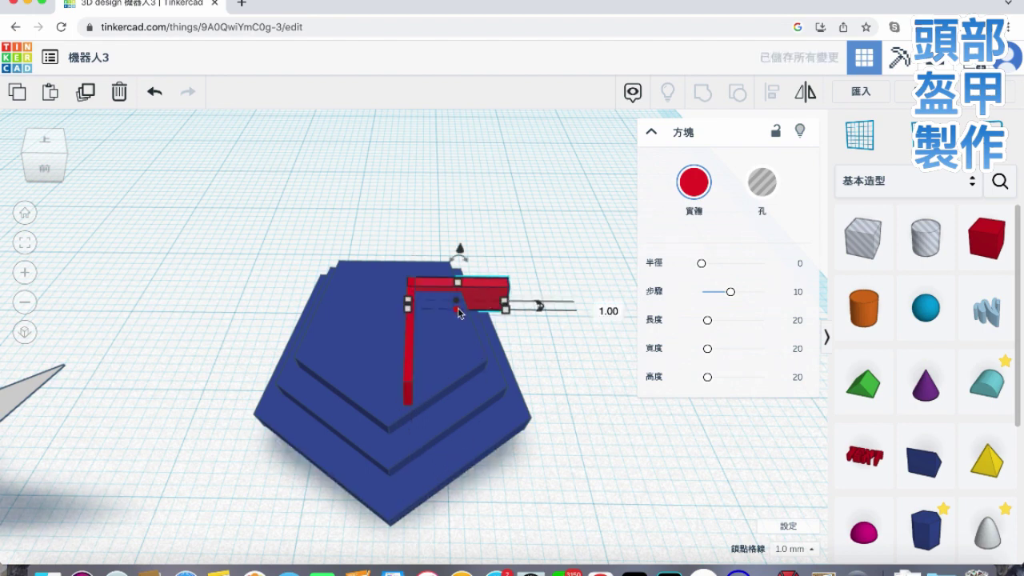
{"action": "left_click", "coordinate": [592, 305]}
{"action": "type", "text": "0.5"}
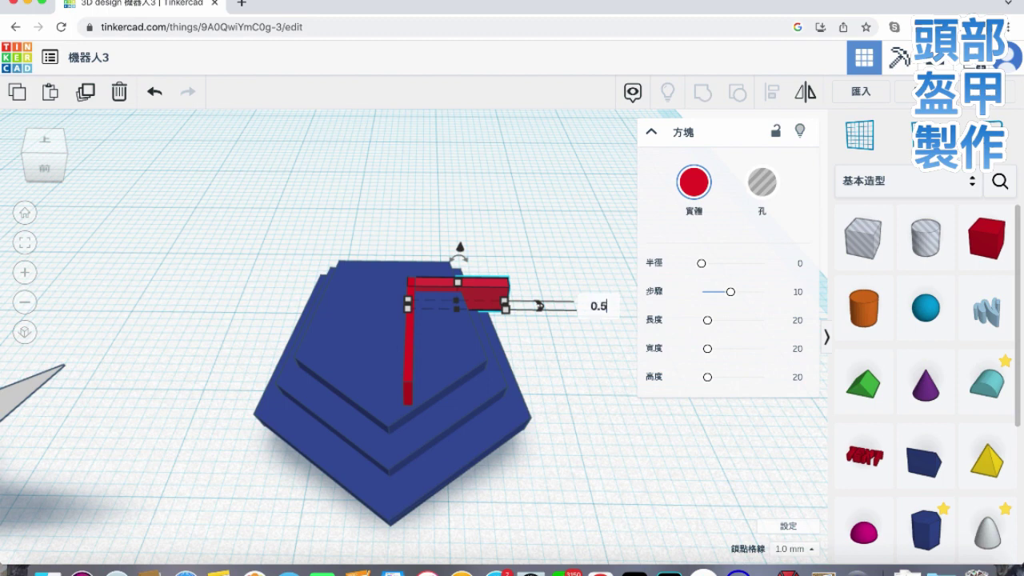
{"action": "key", "text": "Return"}
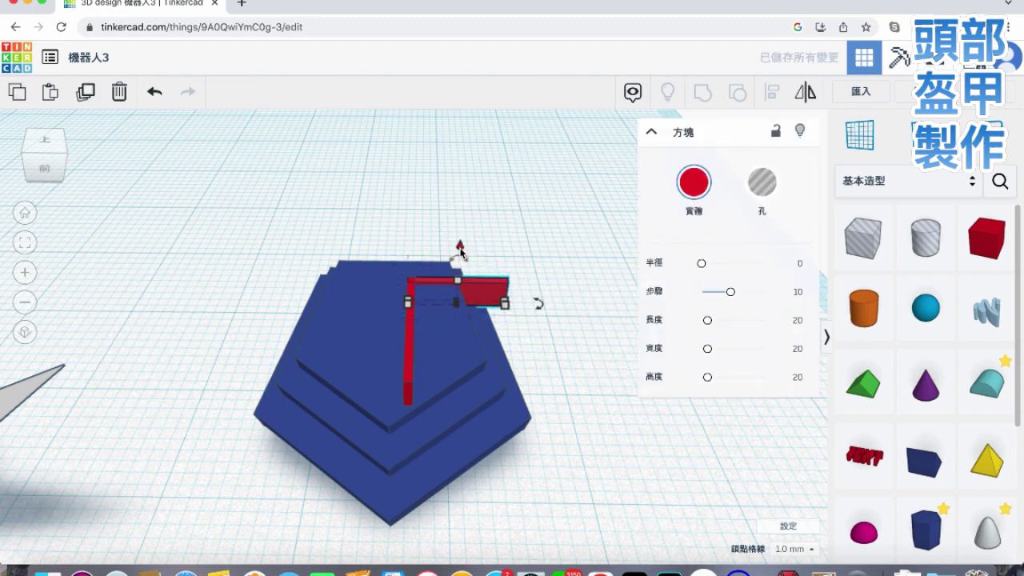
Raise the red crossbar and the front-to-back bar slightly above the pentagon's top face.
{"action": "left_click_drag", "start_coordinate": [460, 248], "coordinate": [459, 241]}
{"action": "left_click", "coordinate": [410, 338]}
{"action": "right_click_drag", "start_coordinate": [457, 355], "coordinate": [418, 345]}
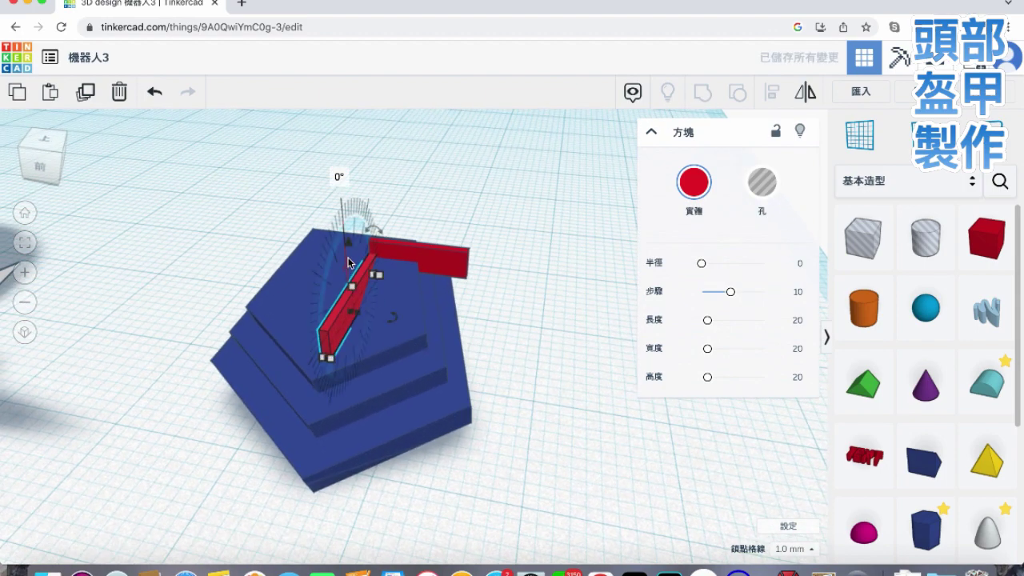
{"action": "left_click_drag", "start_coordinate": [349, 244], "coordinate": [349, 240]}
{"action": "right_click_drag", "start_coordinate": [345, 278], "coordinate": [283, 265]}
Tilt the front-to-back bar 22.5° toward the front, lower it into the pentagon and adjust its back end to meet the crossbar.
{"action": "left_click_drag", "start_coordinate": [278, 221], "coordinate": [279, 242]}
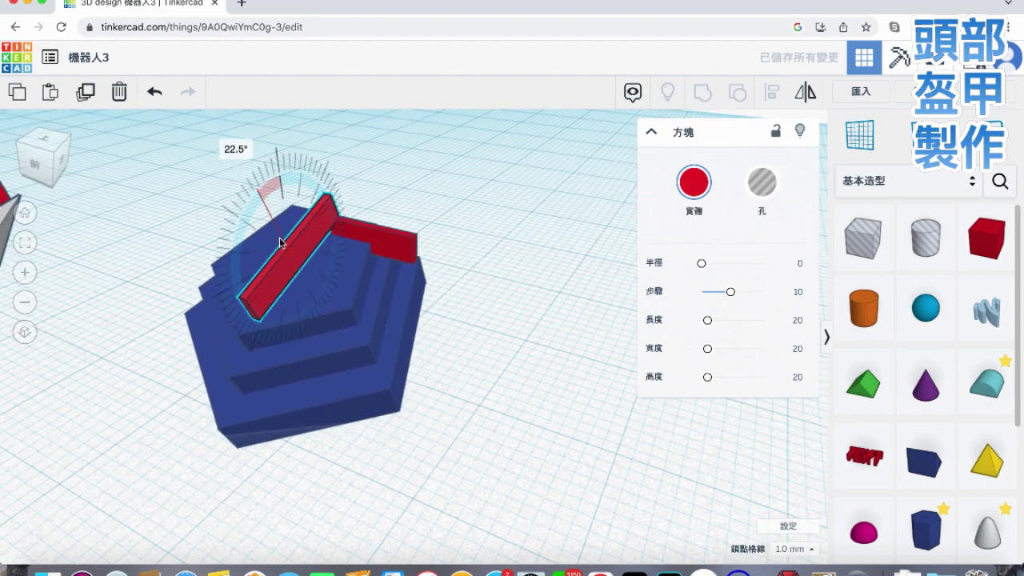
{"action": "left_click_drag", "start_coordinate": [280, 164], "coordinate": [286, 195]}
{"action": "right_click_drag", "start_coordinate": [286, 194], "coordinate": [426, 293]}
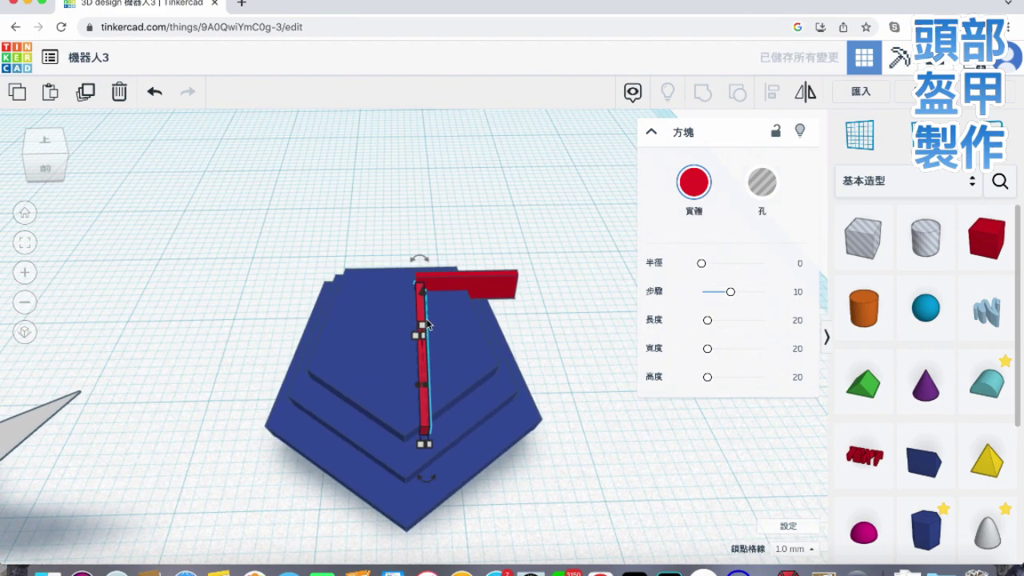
{"action": "right_click_drag", "start_coordinate": [445, 328], "coordinate": [514, 361]}
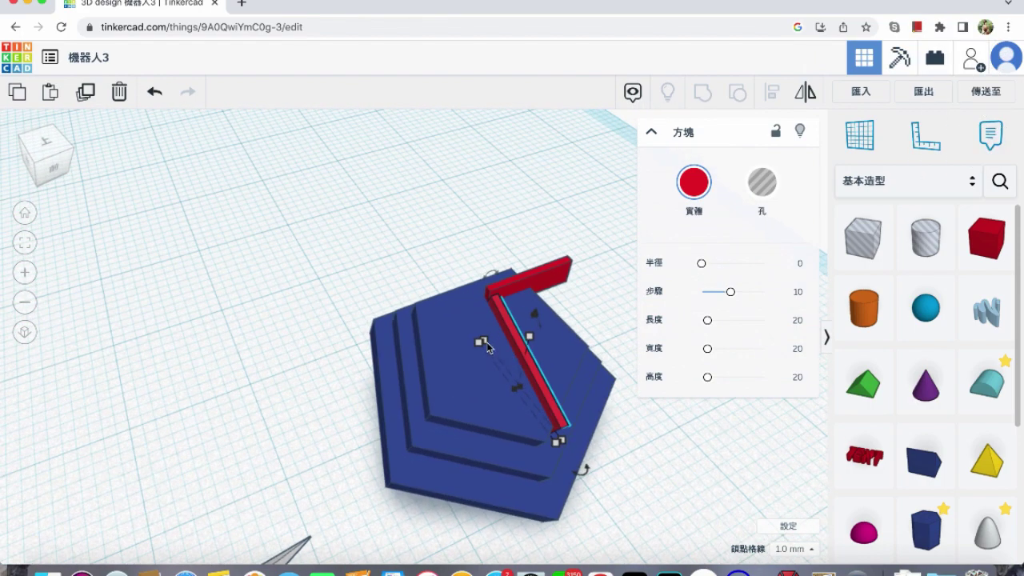
{"action": "left_click_drag", "start_coordinate": [486, 343], "coordinate": [479, 333]}
{"action": "right_click_drag", "start_coordinate": [583, 468], "coordinate": [482, 278]}
Duplicate the two red bars together and mirror the copy left to right.
{"action": "left_click", "coordinate": [480, 278]}
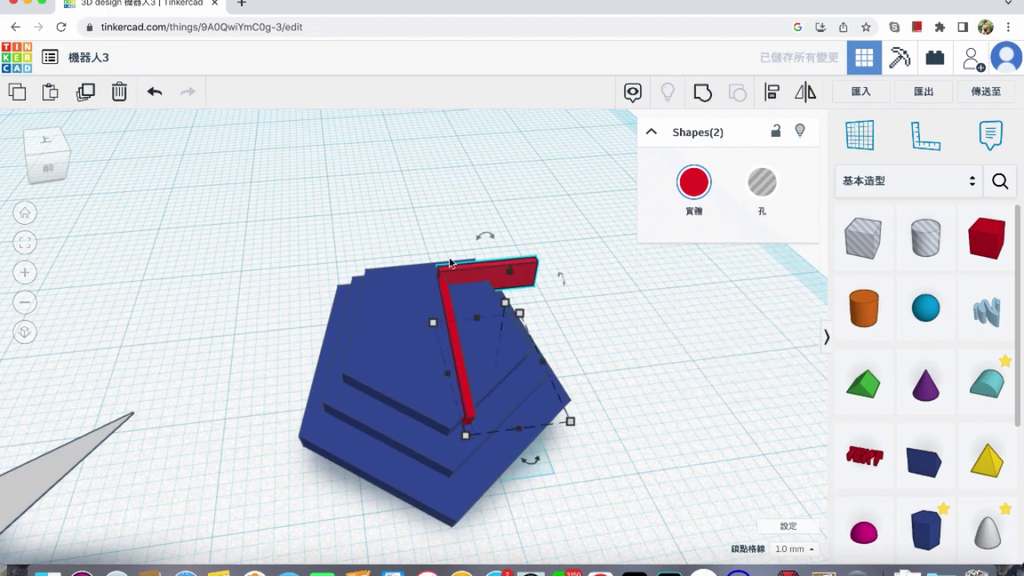
{"action": "left_click_drag", "start_coordinate": [429, 218], "coordinate": [447, 260]}
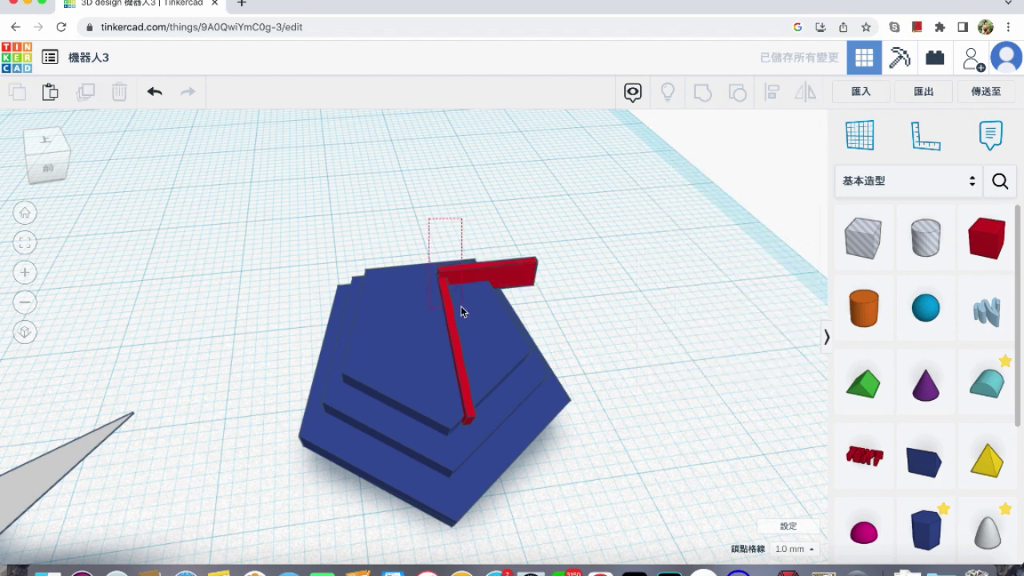
{"action": "left_click_drag", "start_coordinate": [461, 305], "coordinate": [464, 312]}
{"action": "left_click", "coordinate": [498, 359], "text": "shift"}
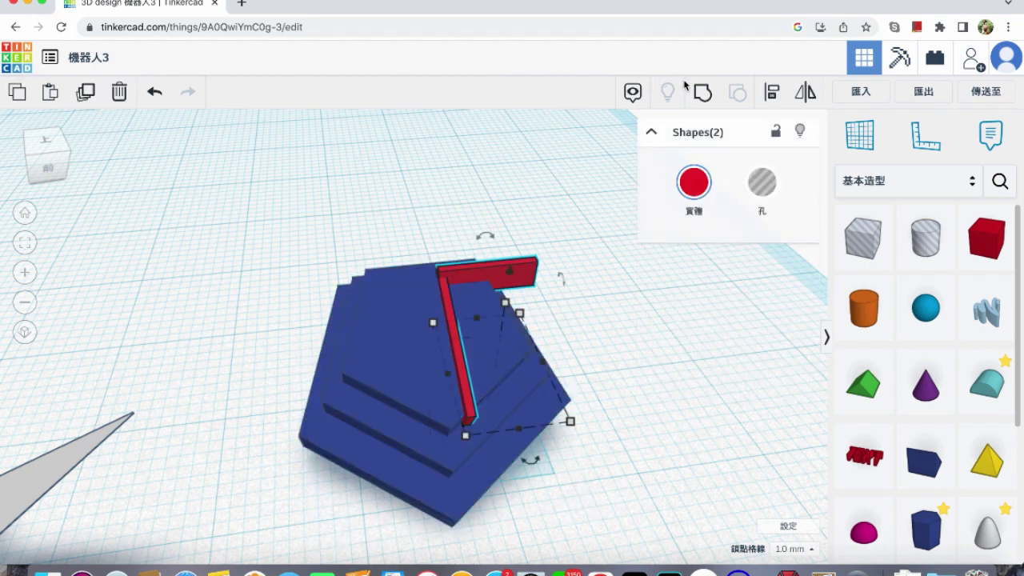
{"action": "left_click", "coordinate": [87, 93]}
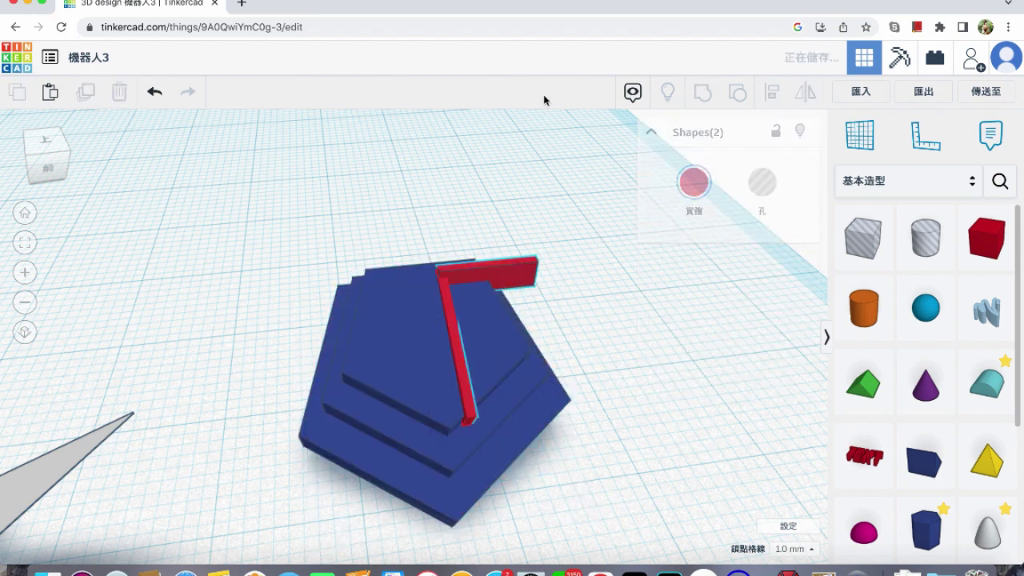
{"action": "left_click", "coordinate": [773, 92]}
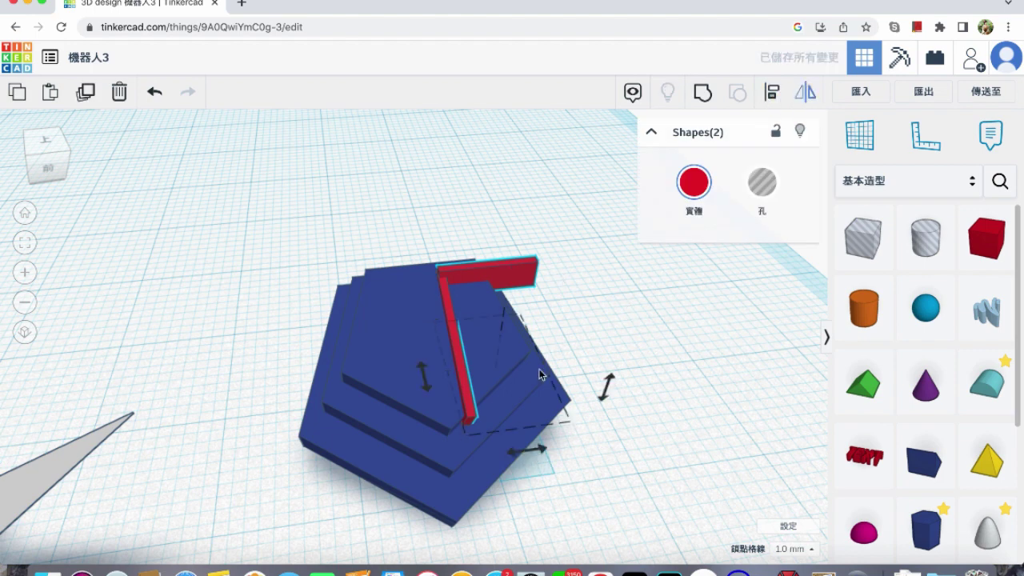
{"action": "left_click", "coordinate": [528, 451]}
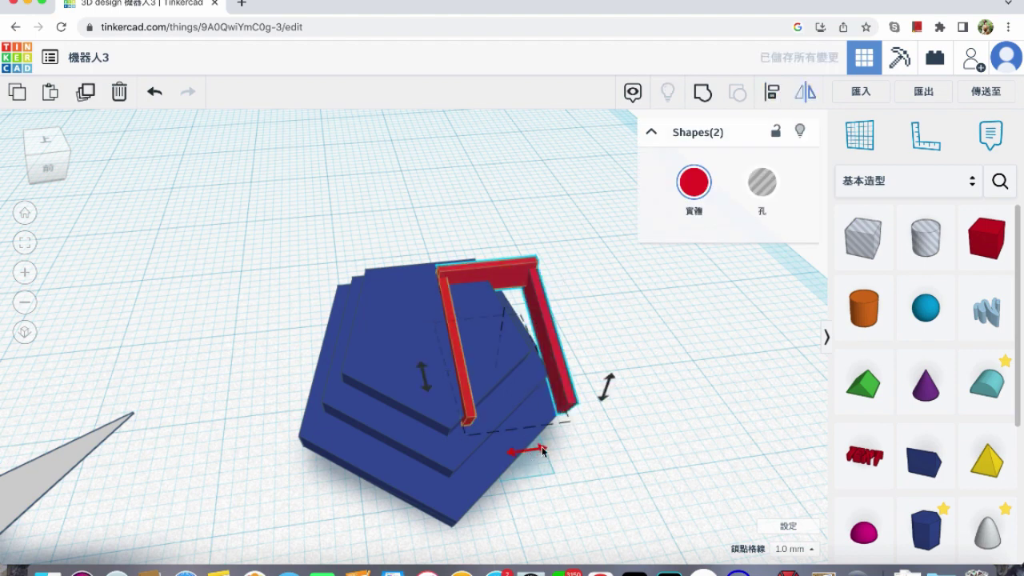
Move the mirrored pair of bars to the left half of the pentagon, leaving a gap between the two front-to-back bars.
{"action": "key", "text": "Left"}
{"action": "key", "text": "Left"}
{"action": "key", "text": "Left"}
{"action": "key", "text": "Left"}
{"action": "key", "text": "Left"}
{"action": "key", "text": "Left"}
{"action": "key", "text": "Left"}
{"action": "key", "text": "Left"}
{"action": "key", "text": "Left"}
{"action": "key", "text": "Left"}
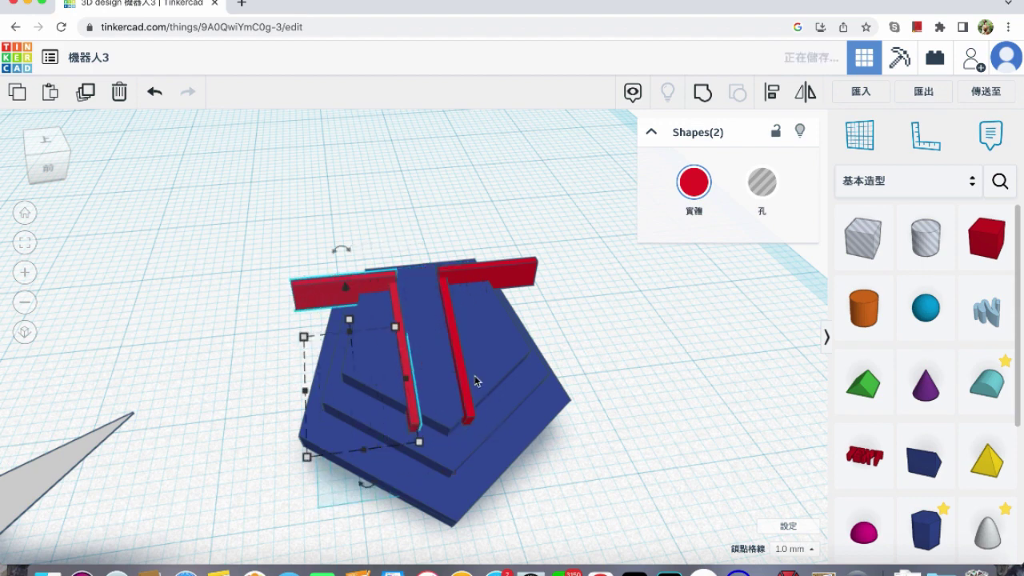
Turn all four bars into holes and group them with the top pentagon layer to cut the grooves.
{"action": "left_click", "coordinate": [418, 203]}
{"action": "left_click_drag", "start_coordinate": [505, 244], "coordinate": [326, 316]}
{"action": "left_click_drag", "start_coordinate": [496, 377], "coordinate": [495, 374], "text": "shift"}
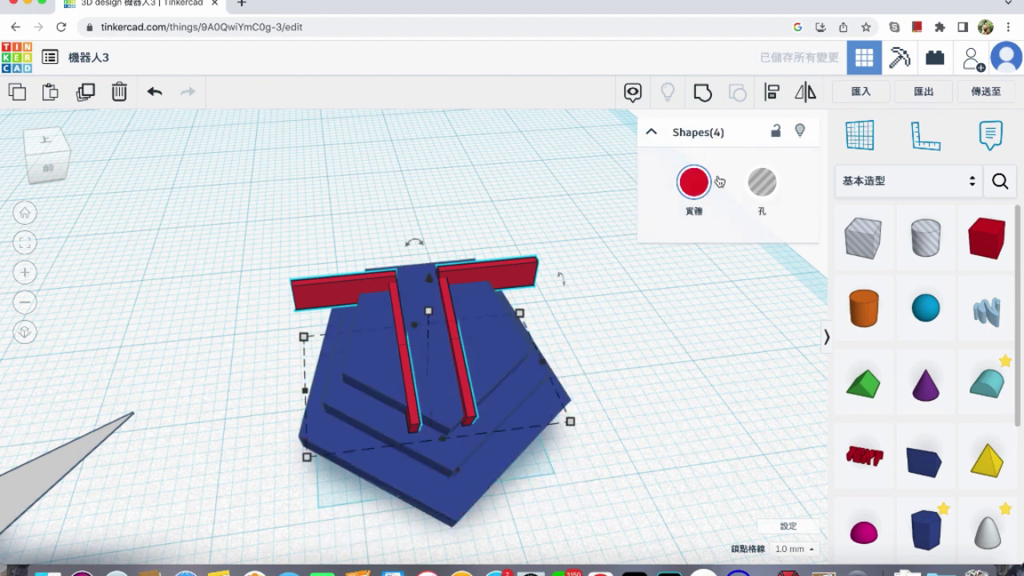
{"action": "left_click", "coordinate": [761, 182]}
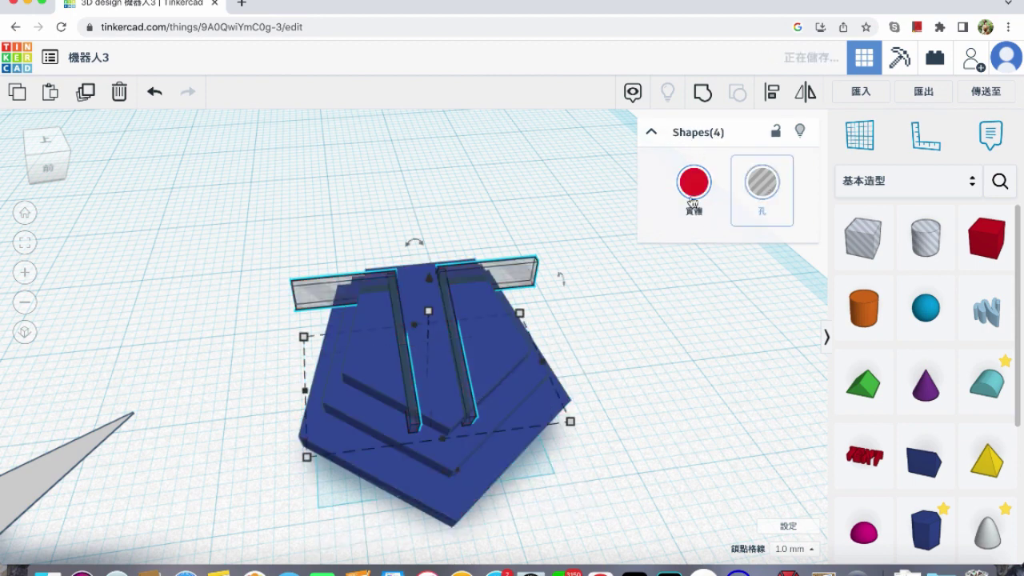
{"action": "left_click", "coordinate": [493, 339], "text": "shift"}
{"action": "left_click", "coordinate": [702, 92]}
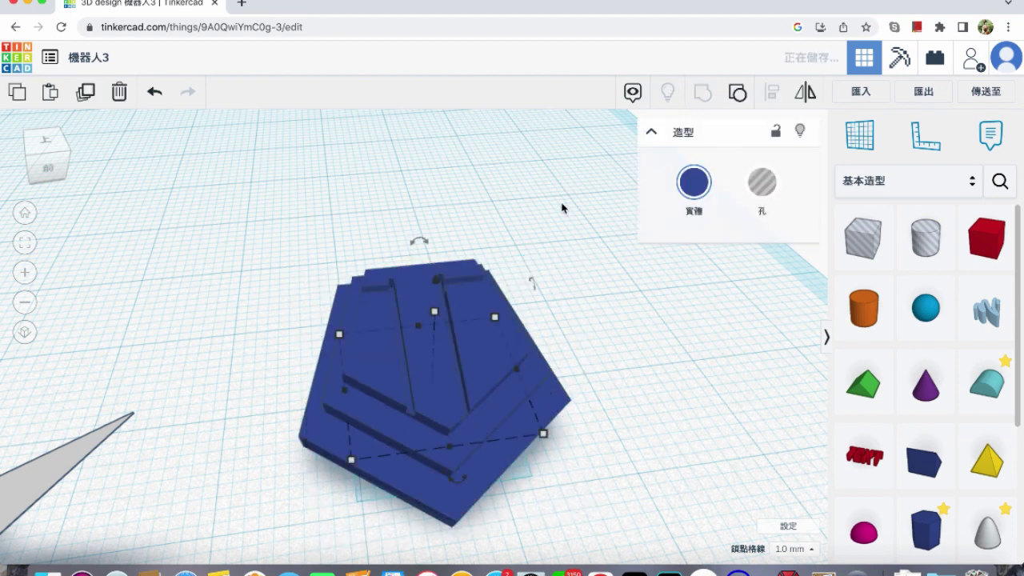
Colour all three pentagon layers light grey.
{"action": "left_click", "coordinate": [565, 316]}
{"action": "right_click_drag", "start_coordinate": [560, 338], "coordinate": [532, 366]}
{"action": "left_click_drag", "start_coordinate": [560, 343], "coordinate": [349, 467]}
{"action": "left_click", "coordinate": [685, 178]}
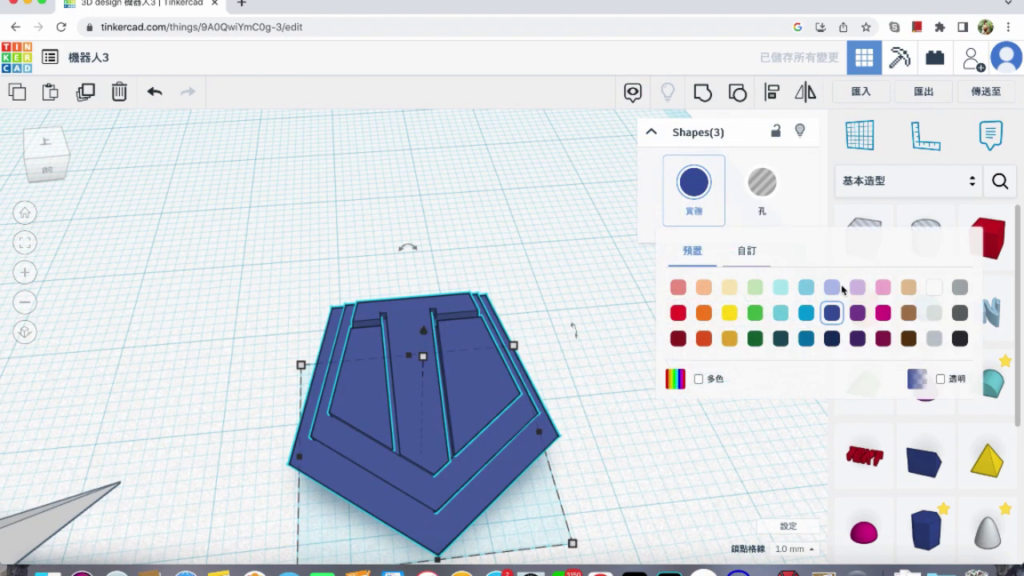
{"action": "left_click", "coordinate": [939, 324]}
{"action": "left_click", "coordinate": [613, 341]}
{"action": "right_click_drag", "start_coordinate": [601, 354], "coordinate": [585, 327]}
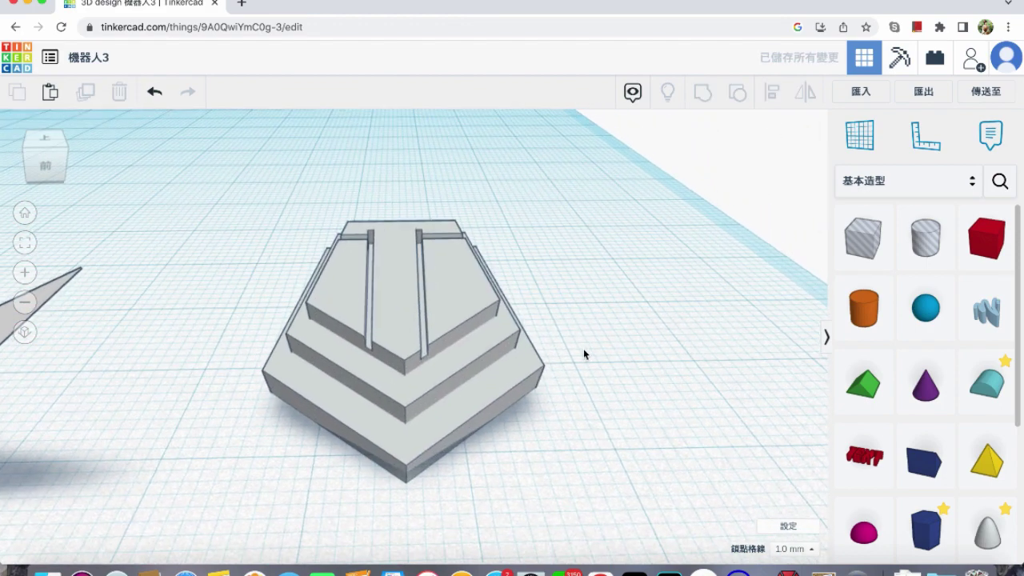
Reduce the overall height of the three stacked pentagon layers to 10.71 mm.
{"action": "left_click_drag", "start_coordinate": [546, 462], "coordinate": [373, 222]}
{"action": "left_click_drag", "start_coordinate": [399, 256], "coordinate": [400, 284]}
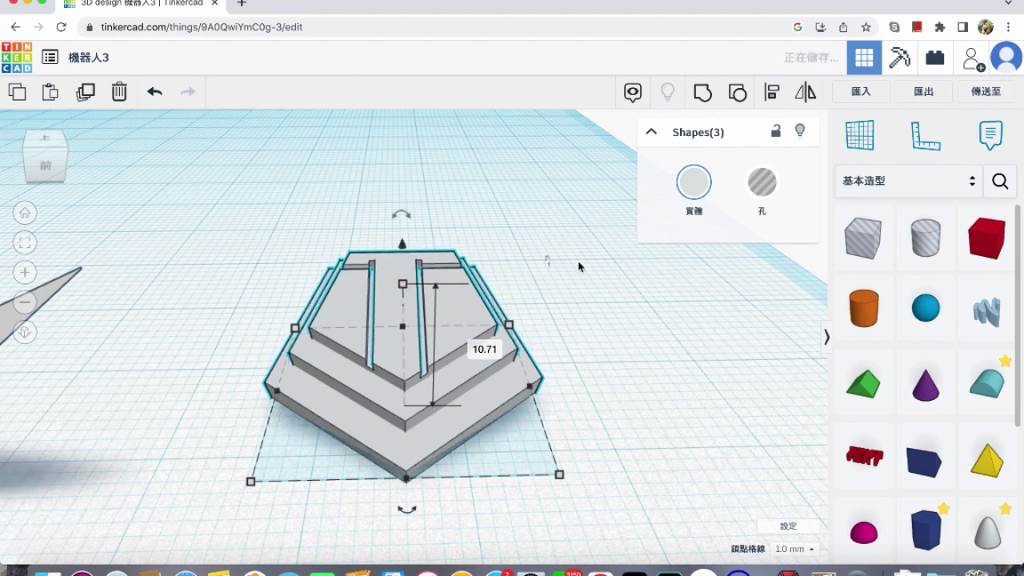
{"action": "left_click", "coordinate": [628, 256]}
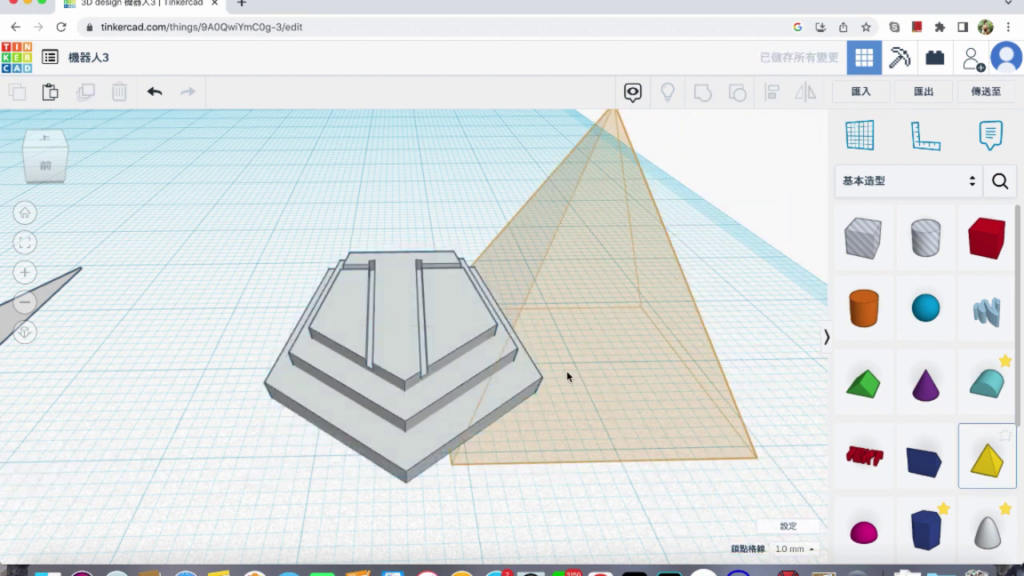
Place a pyramid beside the pentagon, set its sides to 3 and shrink its base to a narrow spike.
{"action": "left_click", "coordinate": [567, 370]}
{"action": "right_click_drag", "start_coordinate": [519, 312], "coordinate": [559, 344]}
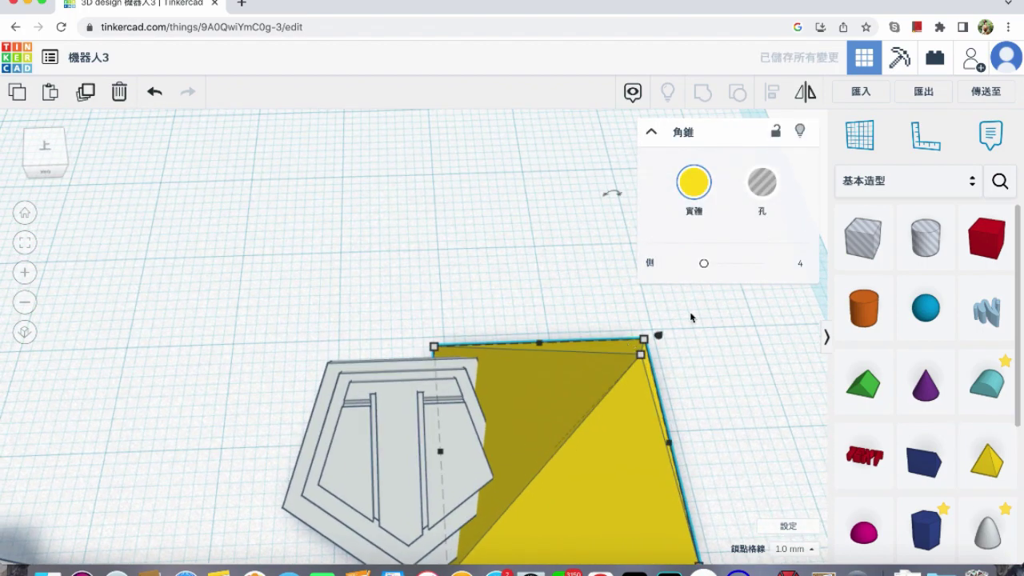
{"action": "left_click_drag", "start_coordinate": [705, 270], "coordinate": [701, 266]}
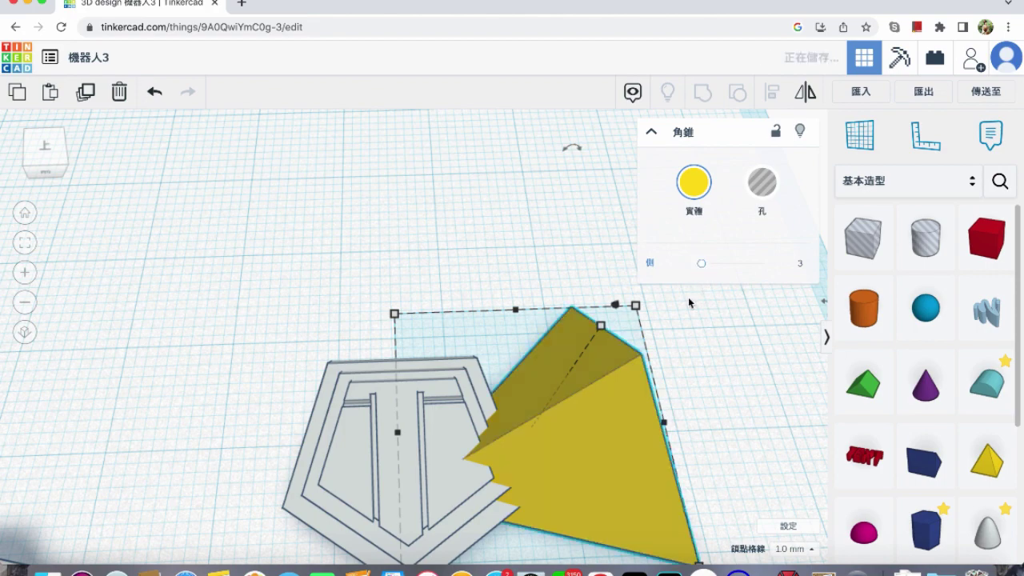
{"action": "right_click_drag", "start_coordinate": [670, 362], "coordinate": [681, 396]}
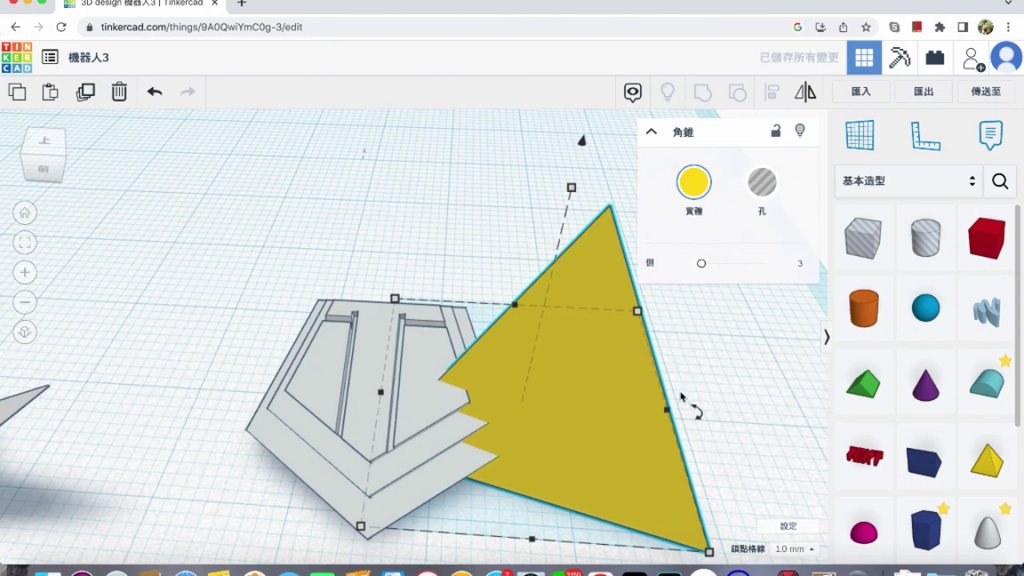
{"action": "left_click_drag", "start_coordinate": [709, 538], "coordinate": [472, 334]}
{"action": "right_click_drag", "start_coordinate": [520, 356], "coordinate": [546, 399]}
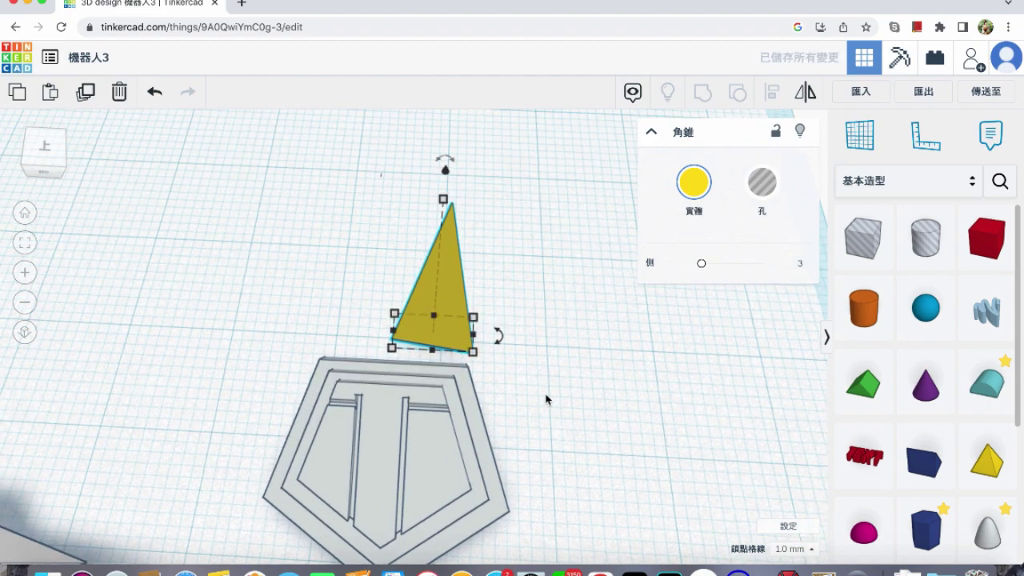
Tilt the yellow pyramid clockwise so its tip points to the right.
{"action": "left_click_drag", "start_coordinate": [446, 164], "coordinate": [597, 216]}
{"action": "scroll", "coordinate": [560, 328], "scroll_direction": "down", "scroll_amount": 4}
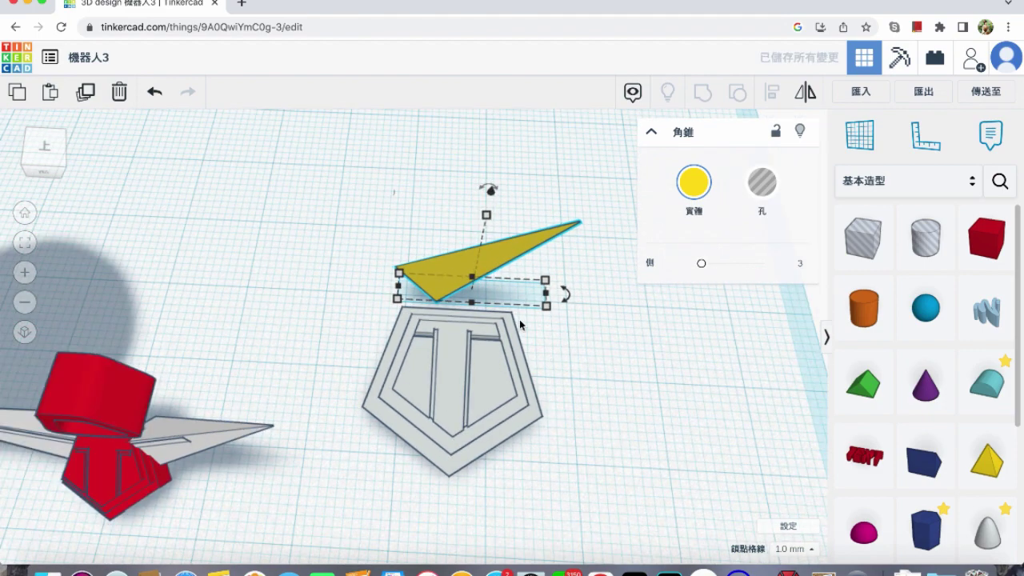
{"action": "right_click_drag", "start_coordinate": [510, 328], "coordinate": [636, 229]}
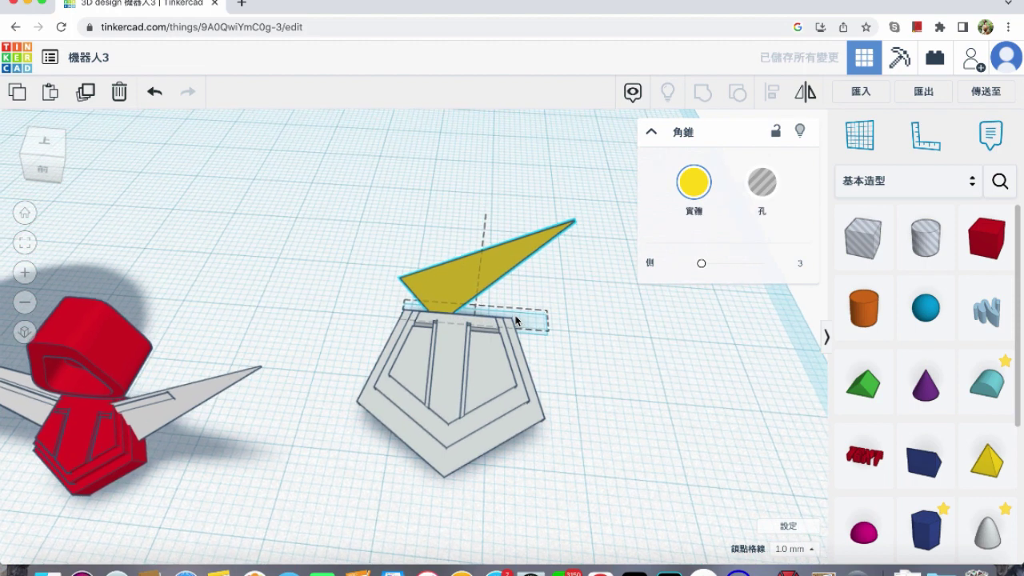
Mirror the pyramid vertically and rotate it 67.5° counterclockwise in the front plane.
{"action": "left_click", "coordinate": [807, 105]}
{"action": "left_click", "coordinate": [586, 287]}
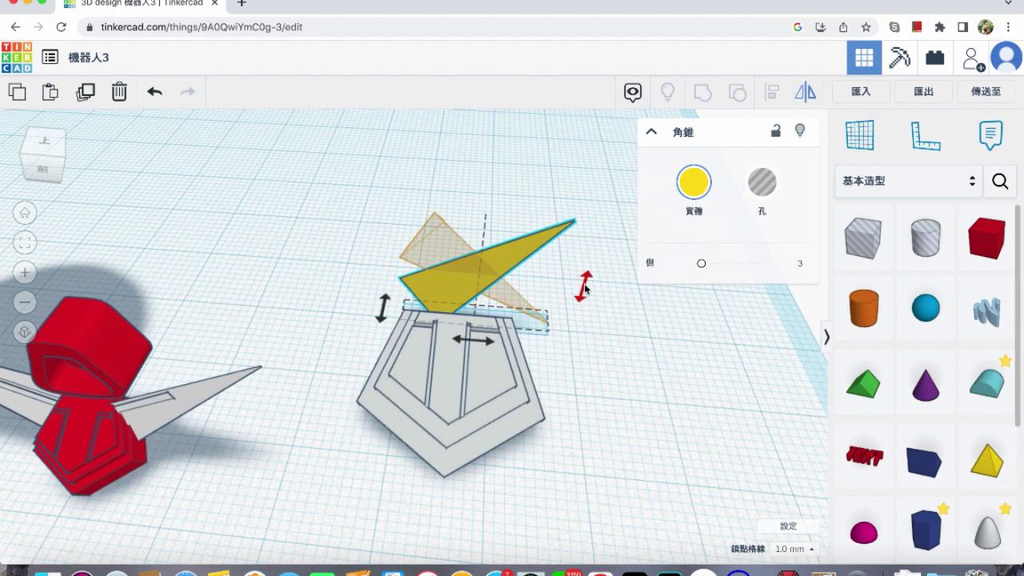
{"action": "left_click", "coordinate": [623, 316]}
{"action": "left_click", "coordinate": [480, 285]}
{"action": "left_click_drag", "start_coordinate": [486, 185], "coordinate": [415, 245]}
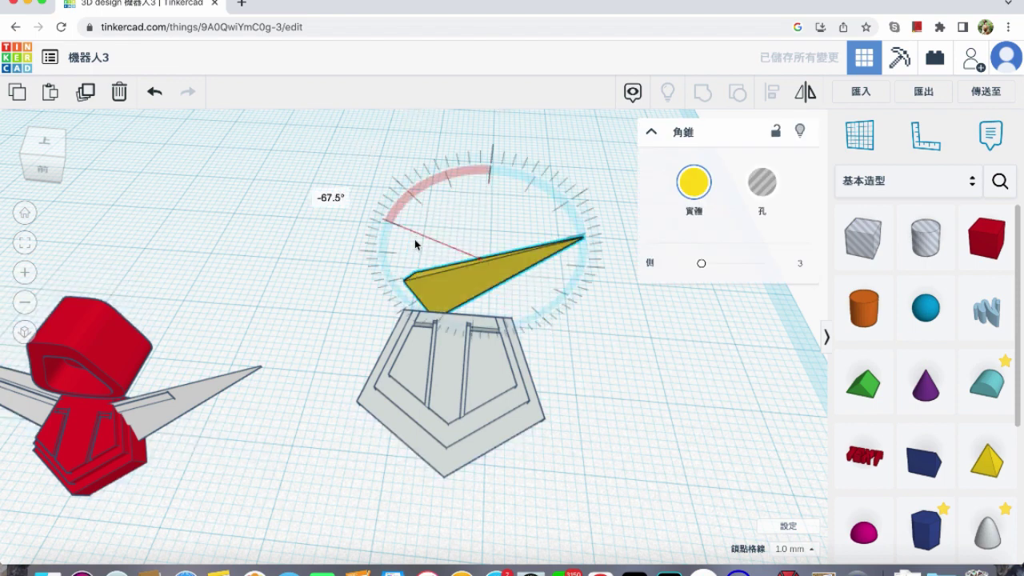
Lower the pyramid and move it forward toward the pentagon's back edge.
{"action": "left_click_drag", "start_coordinate": [494, 200], "coordinate": [495, 225]}
{"action": "key", "text": "Down"}
{"action": "key", "text": "Down"}
{"action": "key", "text": "Down"}
{"action": "key", "text": "Down"}
{"action": "key", "text": "Down"}
{"action": "key", "text": "Down"}
{"action": "key", "text": "Down"}
{"action": "key", "text": "Down"}
{"action": "key", "text": "Down"}
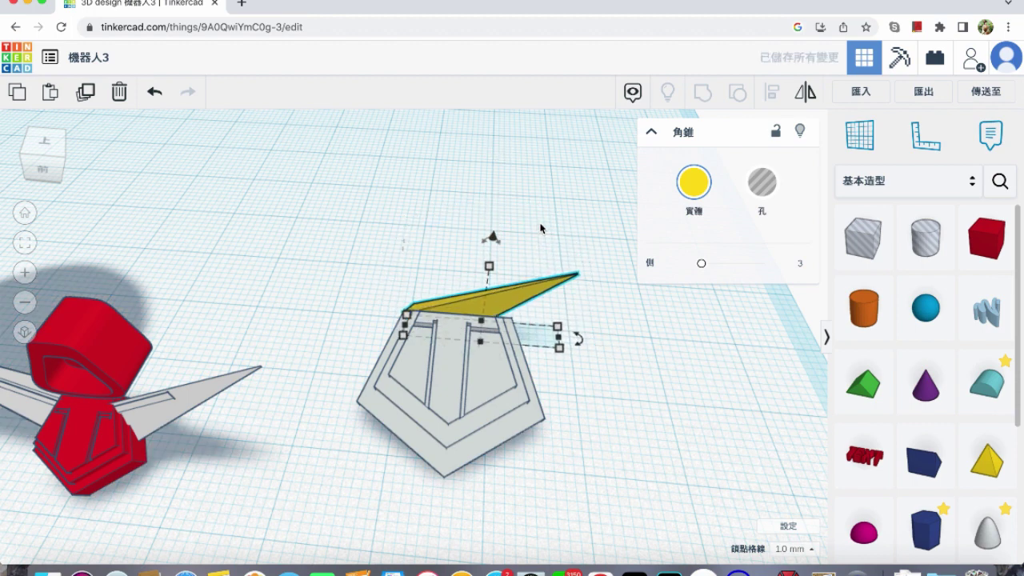
Move the pyramid so its wide end sits against the pentagon's right side, and raise it slightly.
{"action": "key", "text": "Right"}
{"action": "key", "text": "Right"}
{"action": "key", "text": "Right"}
{"action": "key", "text": "Right"}
{"action": "key", "text": "Right"}
{"action": "key", "text": "Right"}
{"action": "key", "text": "Right"}
{"action": "key", "text": "Right"}
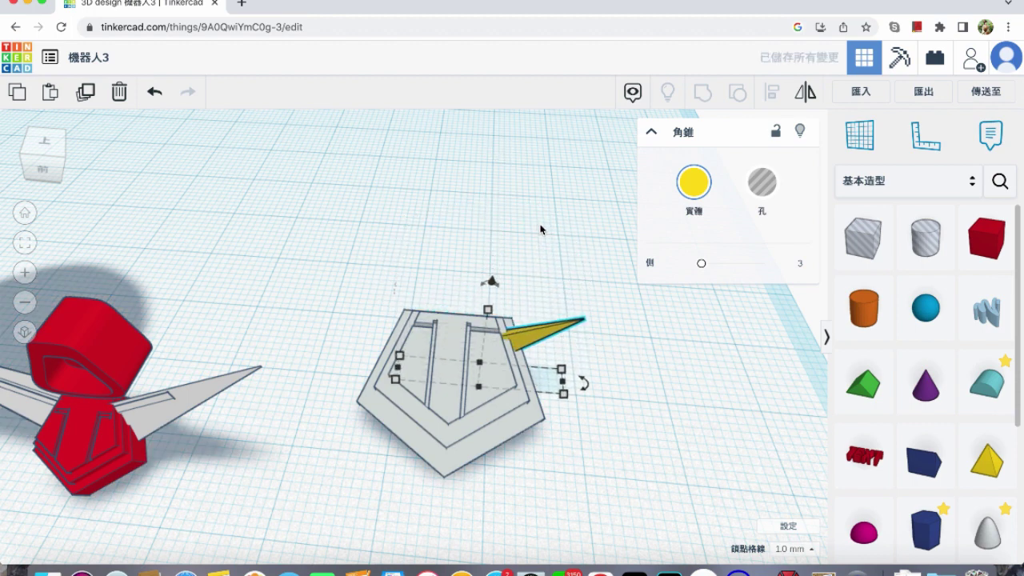
{"action": "key", "text": "Right"}
{"action": "key", "text": "Right"}
{"action": "key", "text": "Right"}
{"action": "key", "text": "Right"}
{"action": "key", "text": "Right"}
{"action": "key", "text": "Right"}
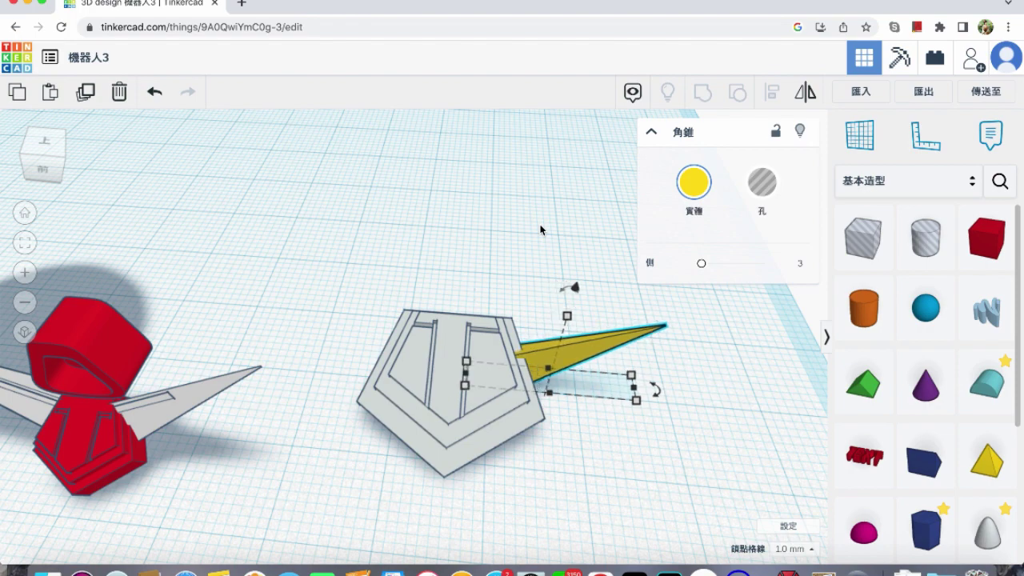
{"action": "key", "text": "Right"}
{"action": "key", "text": "Right"}
{"action": "key", "text": "Up"}
{"action": "key", "text": "Up"}
{"action": "key", "text": "Up"}
{"action": "right_click_drag", "start_coordinate": [544, 256], "coordinate": [483, 250]}
{"action": "key", "text": "Down"}
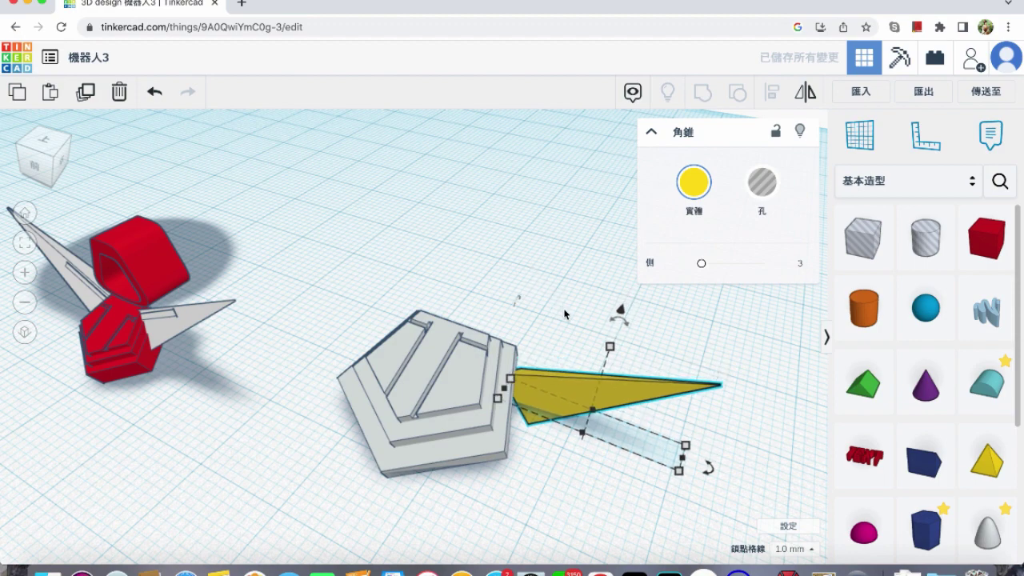
{"action": "left_click_drag", "start_coordinate": [623, 306], "coordinate": [624, 296]}
{"action": "right_click_drag", "start_coordinate": [624, 297], "coordinate": [605, 336]}
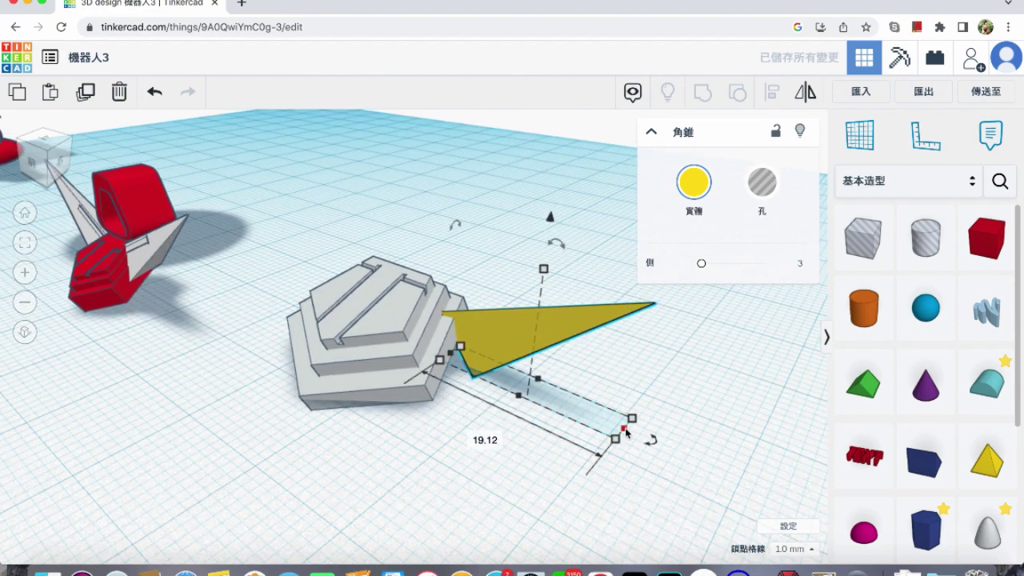
Scale the pyramid down to a height of 9 mm and adjust its length so its wide end meets the pentagon's side.
{"action": "left_click_drag", "start_coordinate": [542, 290], "coordinate": [545, 317]}
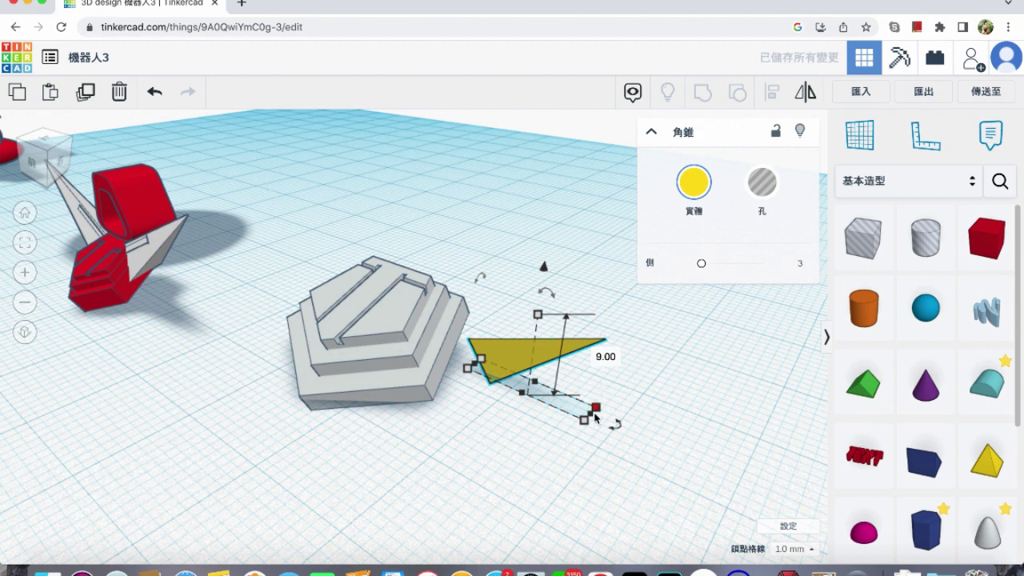
{"action": "left_click_drag", "start_coordinate": [592, 415], "coordinate": [657, 445]}
{"action": "key", "text": "ctrl+z"}
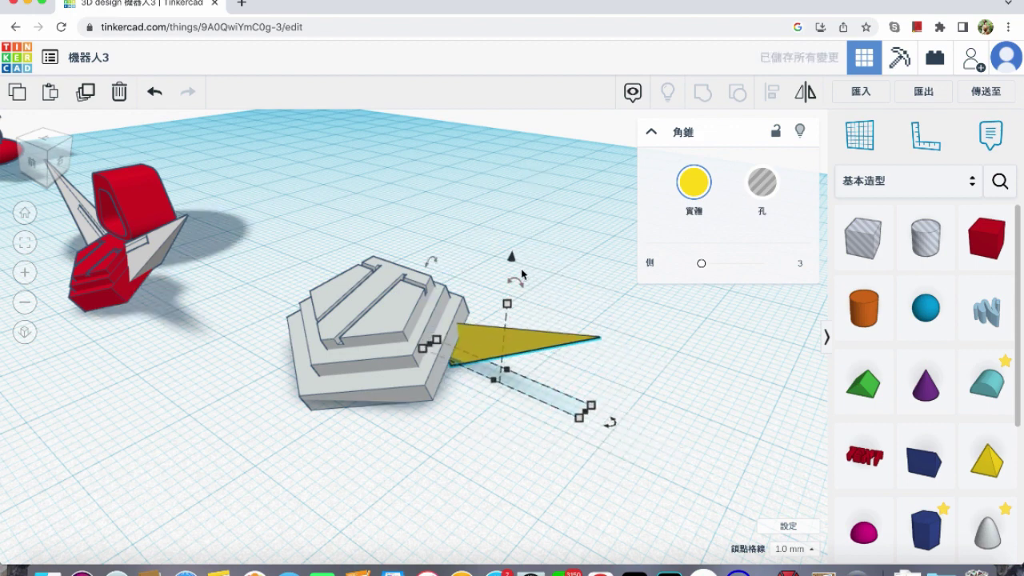
Raise the pyramid 3 mm against the side of the pentagon layers.
{"action": "left_click_drag", "start_coordinate": [512, 261], "coordinate": [513, 231]}
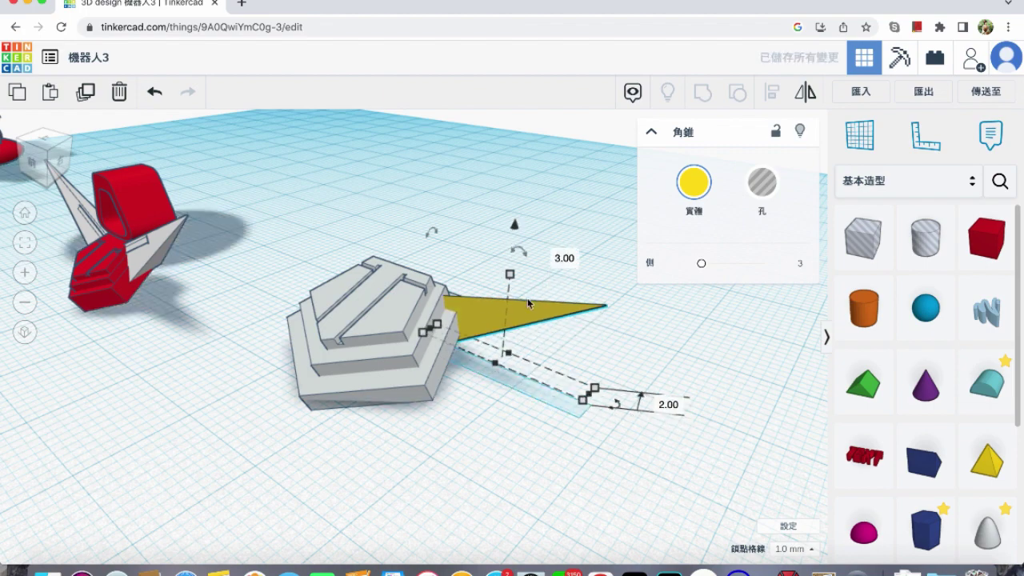
{"action": "right_click_drag", "start_coordinate": [528, 298], "coordinate": [493, 305]}
{"action": "key", "text": "Down"}
{"action": "key", "text": "Up"}
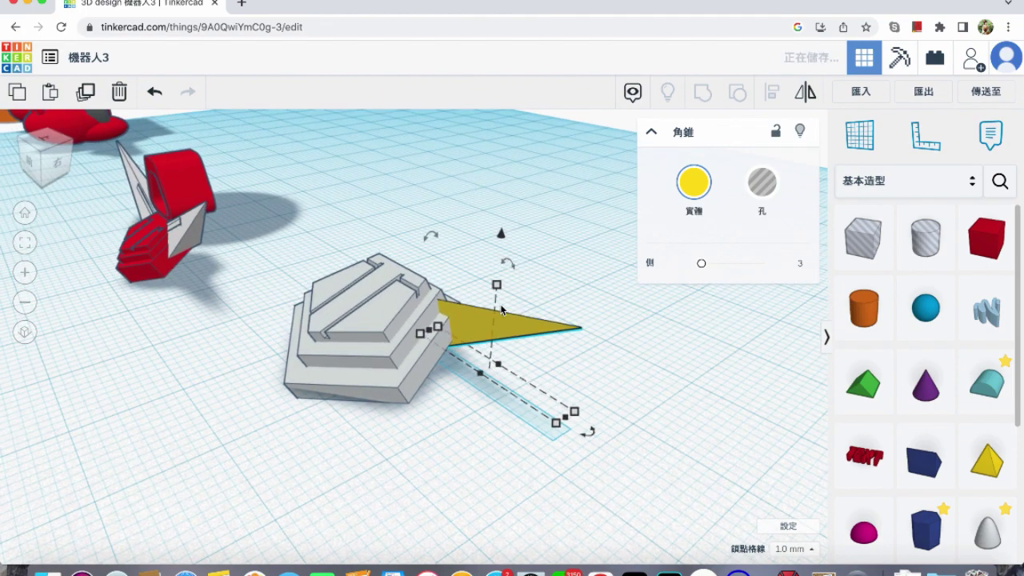
Push the pyramid further into the pentagon's right side and lengthen it outward.
{"action": "key", "text": "Right"}
{"action": "key", "text": "Left"}
{"action": "key", "text": "Left"}
{"action": "key", "text": "Left"}
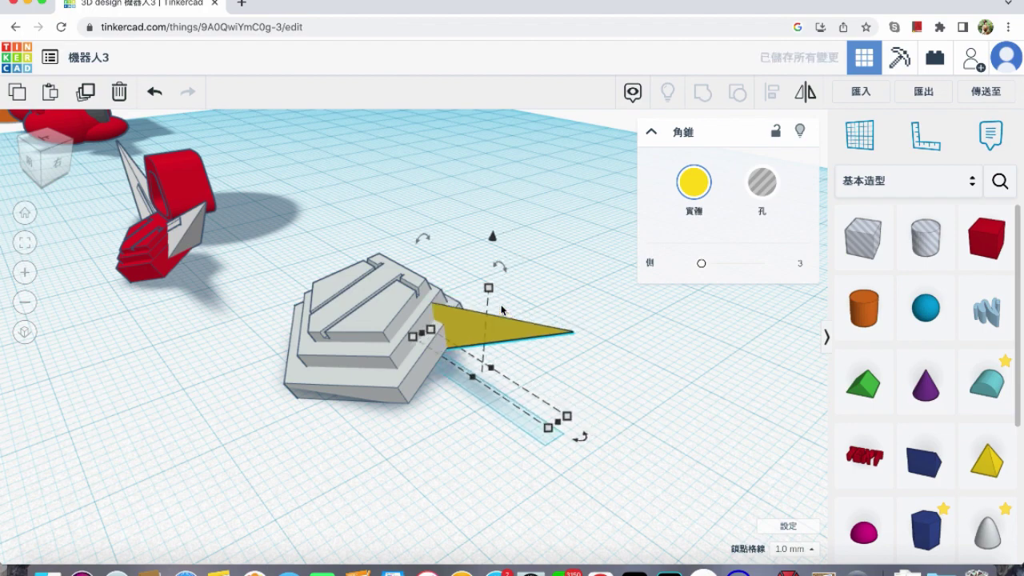
{"action": "right_click_drag", "start_coordinate": [546, 330], "coordinate": [601, 331]}
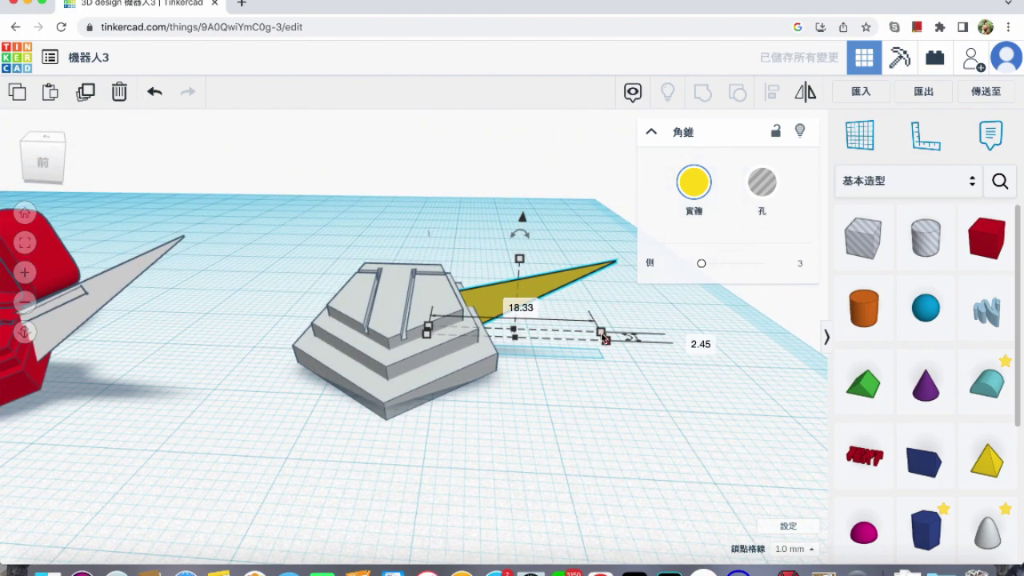
{"action": "left_click_drag", "start_coordinate": [605, 338], "coordinate": [647, 338]}
Tilt the pyramid 22.5° so its tip points higher, and raise it and shift it into the pentagon's side.
{"action": "right_click_drag", "start_coordinate": [443, 419], "coordinate": [453, 465]}
{"action": "left_click_drag", "start_coordinate": [538, 266], "coordinate": [493, 391]}
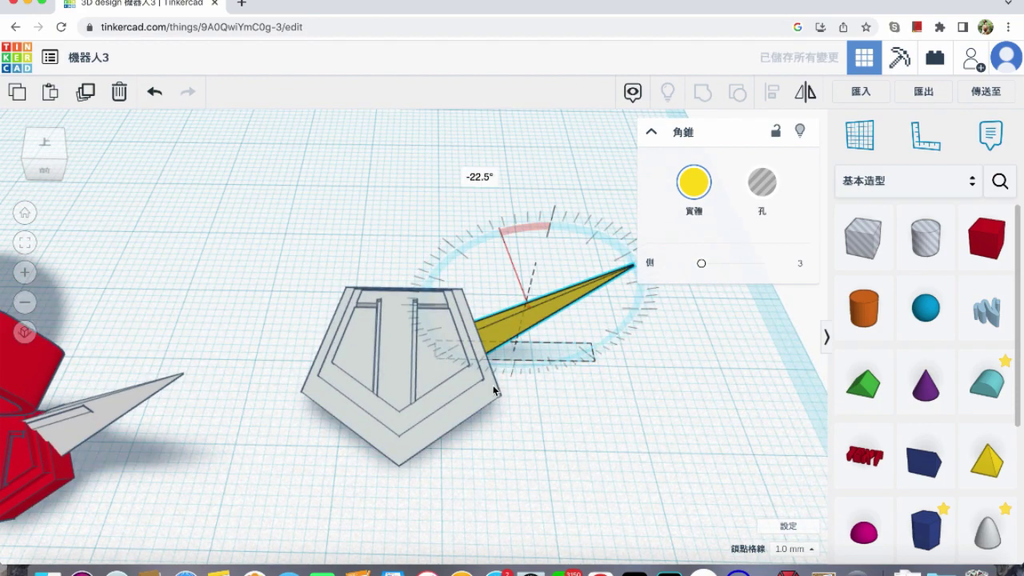
{"action": "right_click_drag", "start_coordinate": [493, 391], "coordinate": [432, 176]}
{"action": "left_click_drag", "start_coordinate": [439, 145], "coordinate": [437, 120]}
{"action": "right_click_drag", "start_coordinate": [420, 284], "coordinate": [397, 263]}
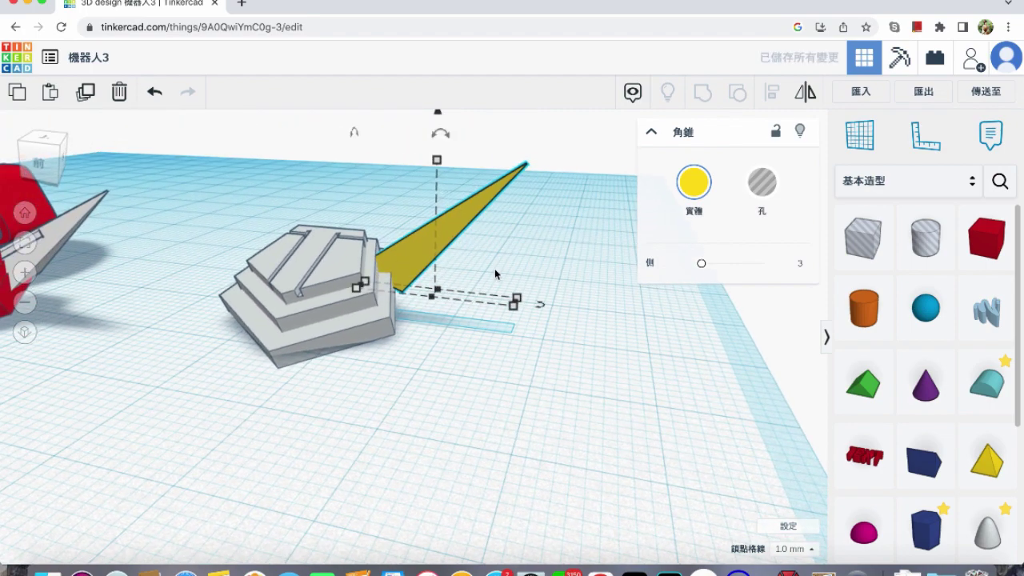
{"action": "key", "text": "Left"}
{"action": "mouse_move", "coordinate": [469, 319]}
{"action": "right_mouse_down"}
{"action": "mouse_move", "coordinate": [512, 334]}
{"action": "mouse_move", "coordinate": [507, 322]}
{"action": "mouse_move", "coordinate": [470, 338]}
{"action": "right_mouse_up"}
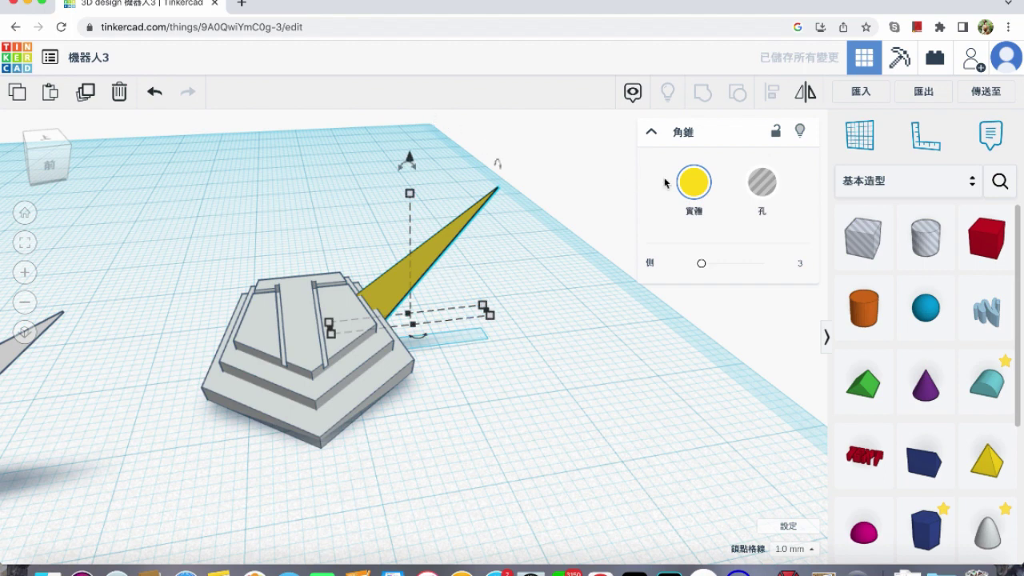
Duplicate the pyramid wing, mirror the copy left to right and move it against the pentagon's opposite side.
{"action": "left_click", "coordinate": [84, 93]}
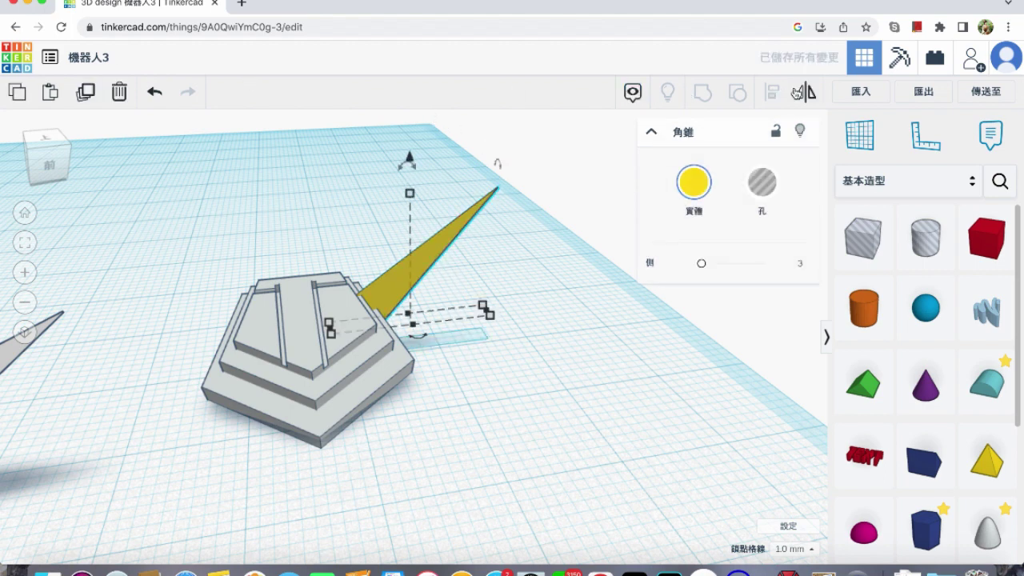
{"action": "left_click_drag", "start_coordinate": [420, 324], "coordinate": [414, 340]}
{"action": "key", "text": "Left"}
{"action": "key", "text": "Left"}
{"action": "key", "text": "Left"}
{"action": "key", "text": "Left"}
{"action": "key", "text": "Left"}
{"action": "key", "text": "Left"}
{"action": "key", "text": "Left"}
{"action": "key", "text": "Left"}
{"action": "key", "text": "Left"}
{"action": "key", "text": "Left"}
{"action": "key", "text": "Left"}
{"action": "key", "text": "Left"}
{"action": "key", "text": "Left"}
{"action": "key", "text": "Left"}
{"action": "key", "text": "Left"}
{"action": "key", "text": "Left"}
{"action": "key", "text": "Left"}
{"action": "key", "text": "Left"}
{"action": "key", "text": "Left"}
{"action": "key", "text": "Left"}
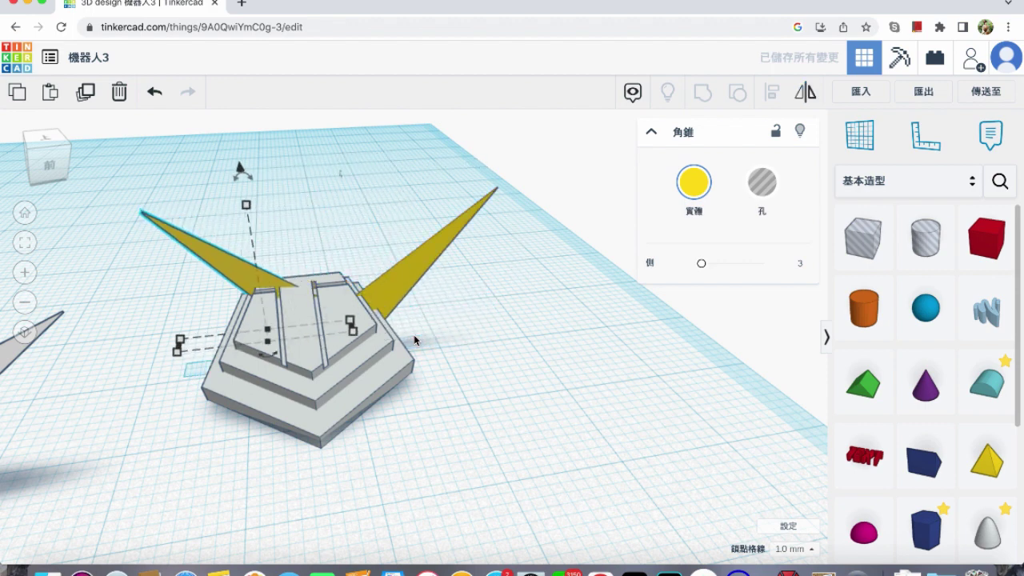
{"action": "key", "text": "Left"}
{"action": "key", "text": "Left"}
{"action": "key", "text": "Left"}
{"action": "key", "text": "Left"}
{"action": "key", "text": "Left"}
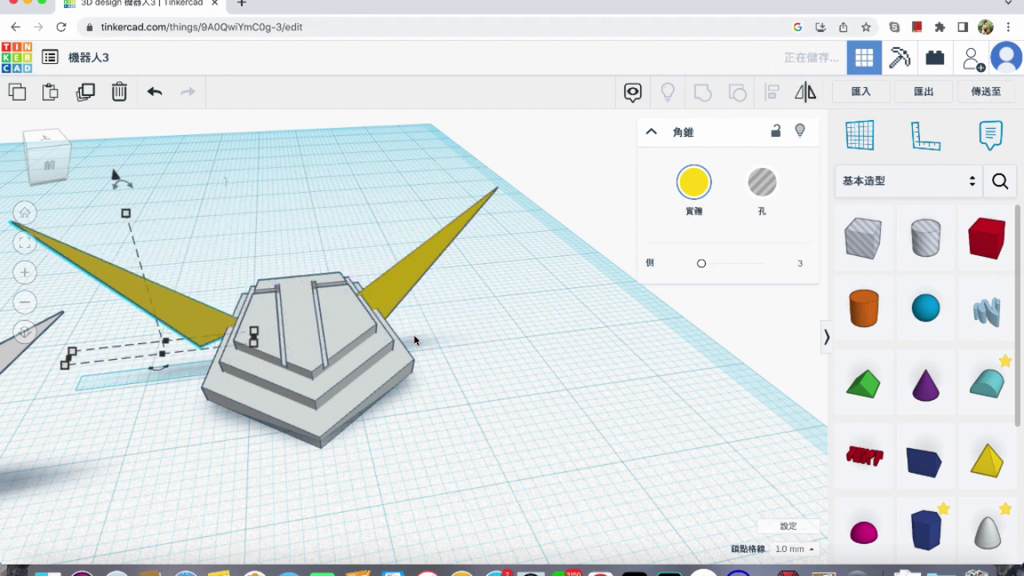
{"action": "key", "text": "Right"}
{"action": "key", "text": "Right"}
{"action": "key", "text": "Right"}
{"action": "key", "text": "Right"}
{"action": "key", "text": "Right"}
{"action": "key", "text": "Right"}
{"action": "right_click_drag", "start_coordinate": [424, 321], "coordinate": [365, 313]}
{"action": "middle_click_drag", "start_coordinate": [366, 312], "coordinate": [488, 336]}
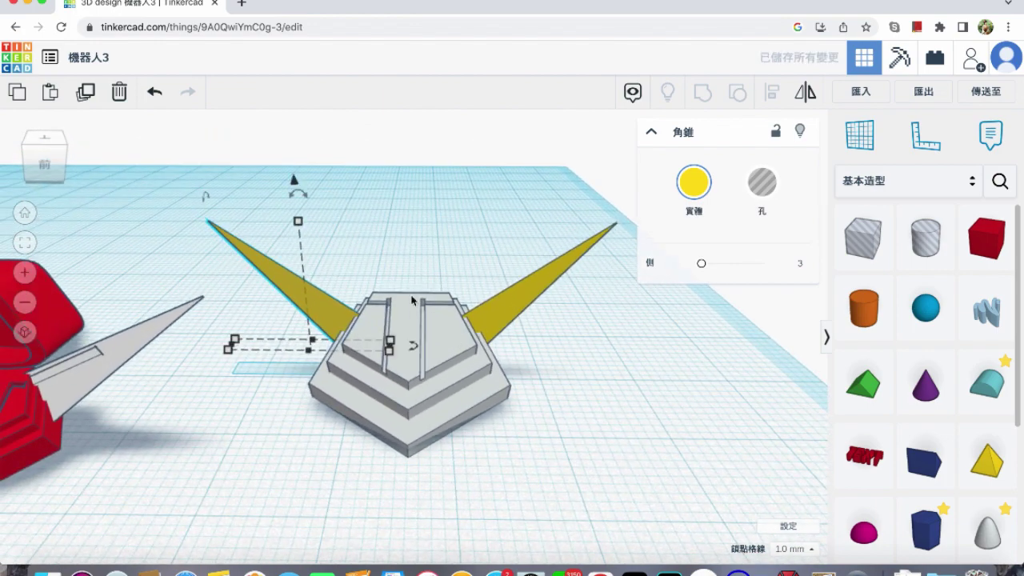
Colour the grooved pentagon layers red.
{"action": "left_click", "coordinate": [500, 362]}
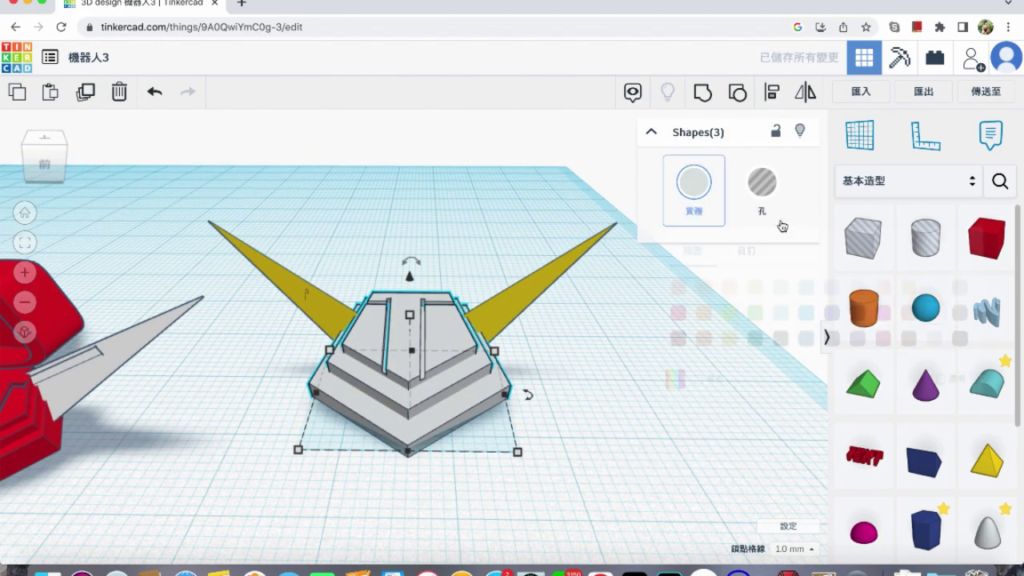
{"action": "left_click", "coordinate": [694, 182]}
{"action": "left_click", "coordinate": [677, 313]}
{"action": "left_click", "coordinate": [573, 365]}
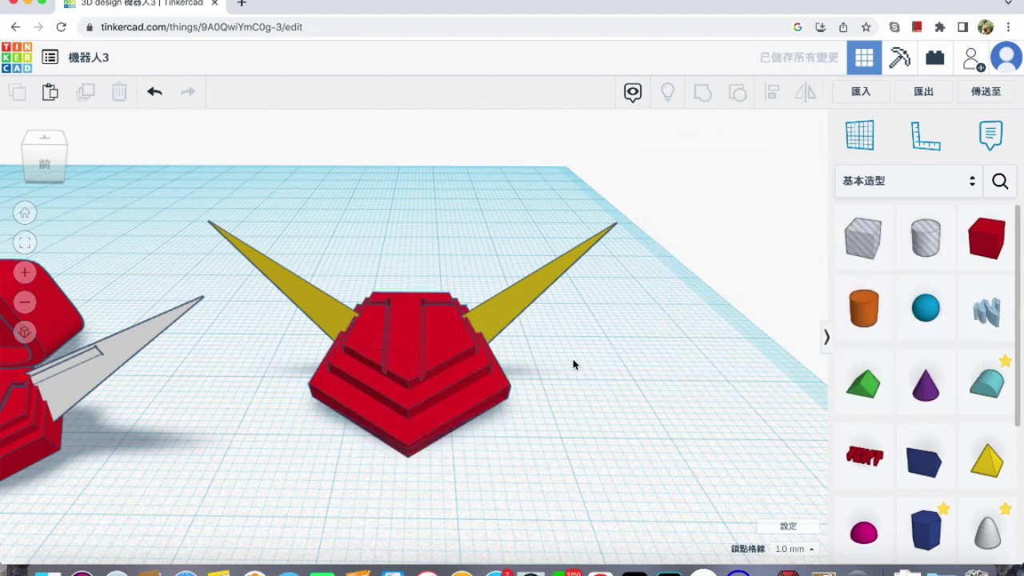
Colour both pyramid wings light grey.
{"action": "left_click", "coordinate": [530, 306]}
{"action": "left_click", "coordinate": [281, 270], "text": "shift"}
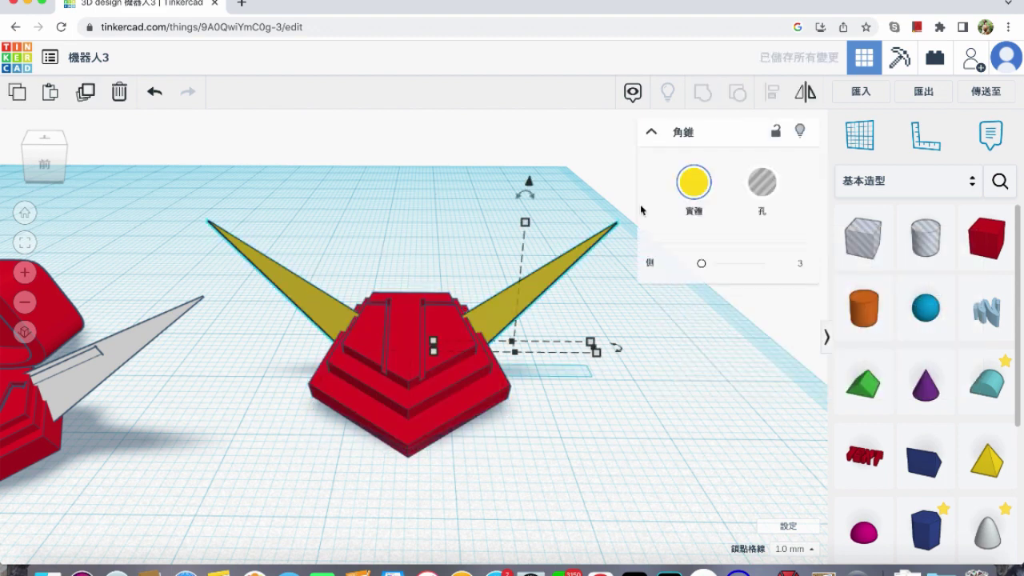
{"action": "left_click", "coordinate": [682, 192]}
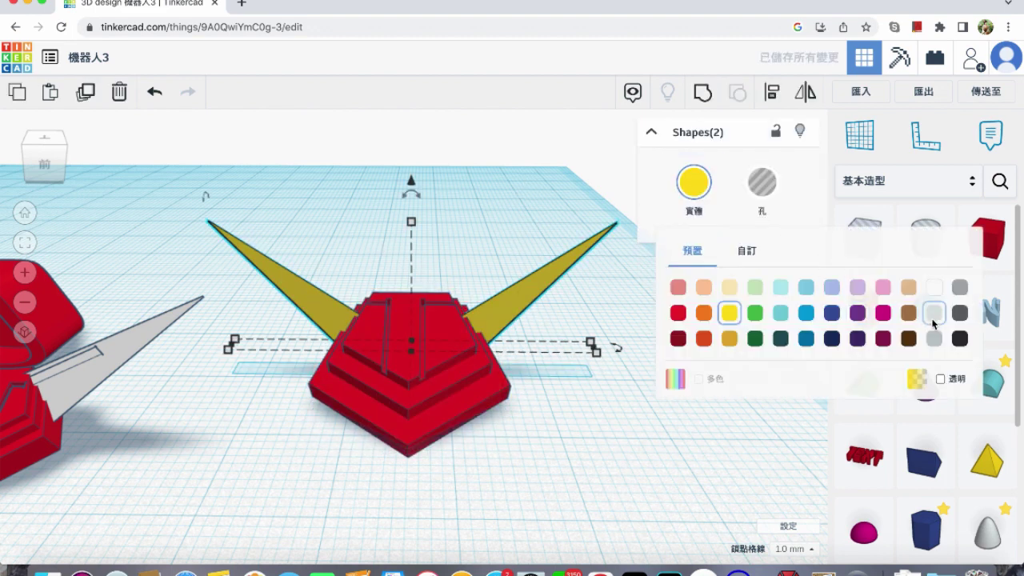
{"action": "left_click", "coordinate": [933, 313]}
{"action": "left_click", "coordinate": [694, 182]}
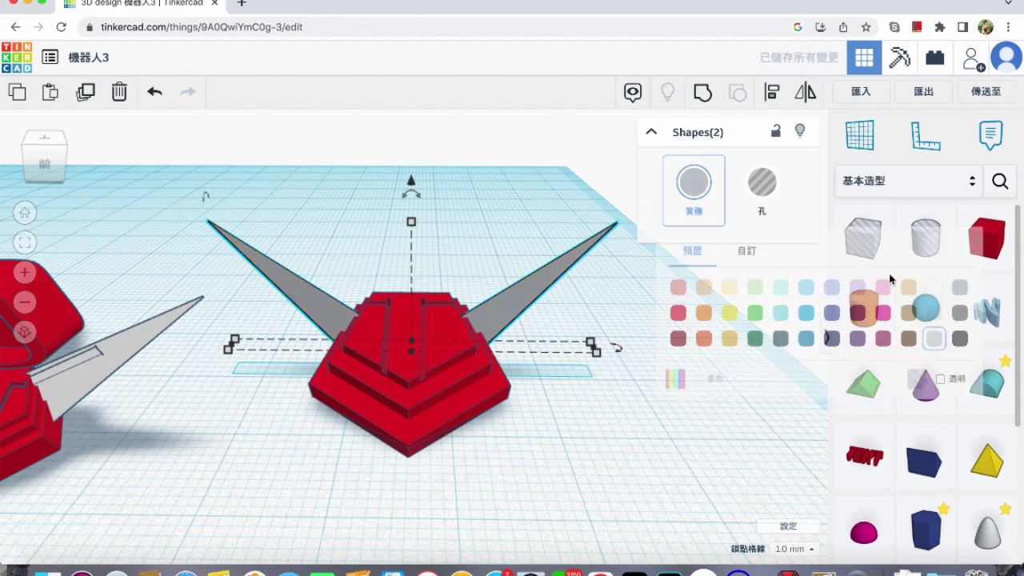
{"action": "left_click", "coordinate": [694, 186]}
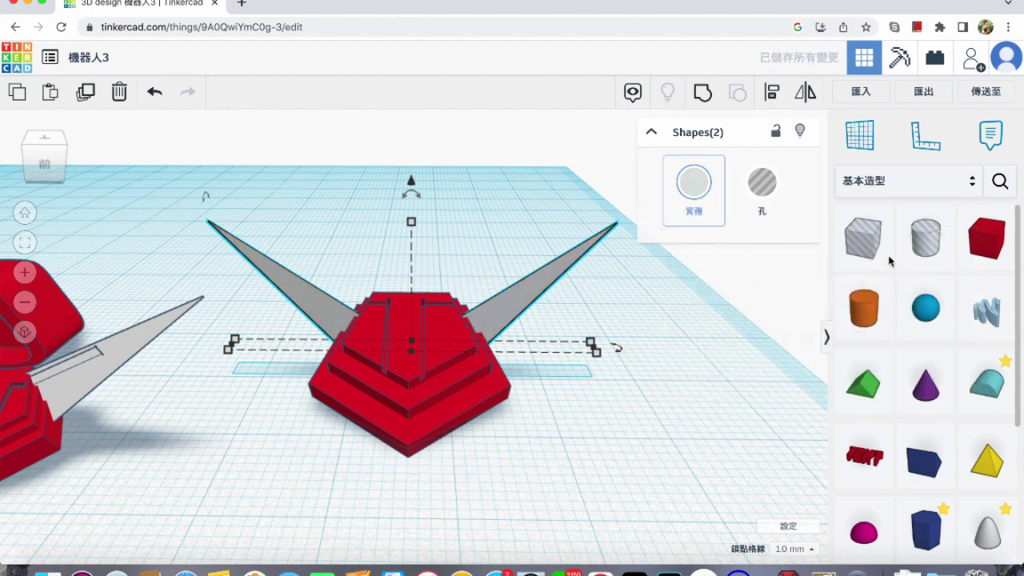
{"action": "left_click", "coordinate": [934, 284]}
{"action": "left_click", "coordinate": [610, 411]}
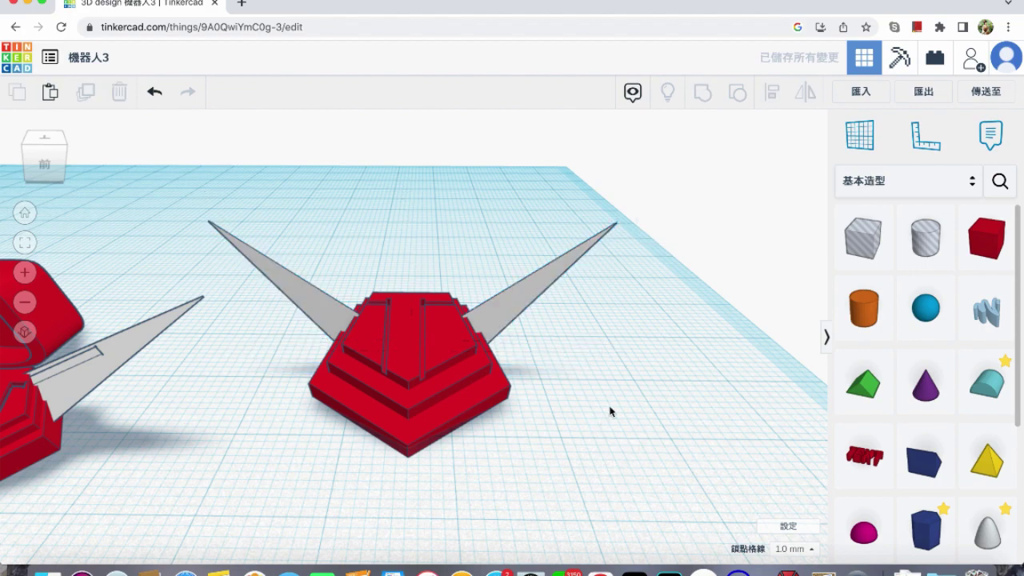
Place the dark grey extrusion cylinder from the favourite shapes beside the helmet piece.
{"action": "left_click", "coordinate": [891, 179]}
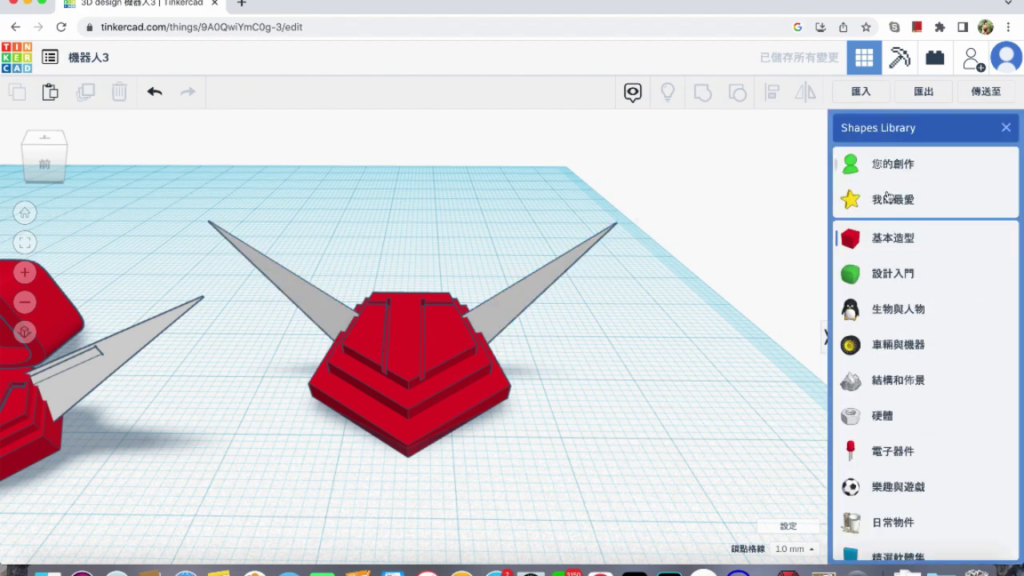
{"action": "left_click", "coordinate": [878, 204]}
{"action": "left_click", "coordinate": [873, 322]}
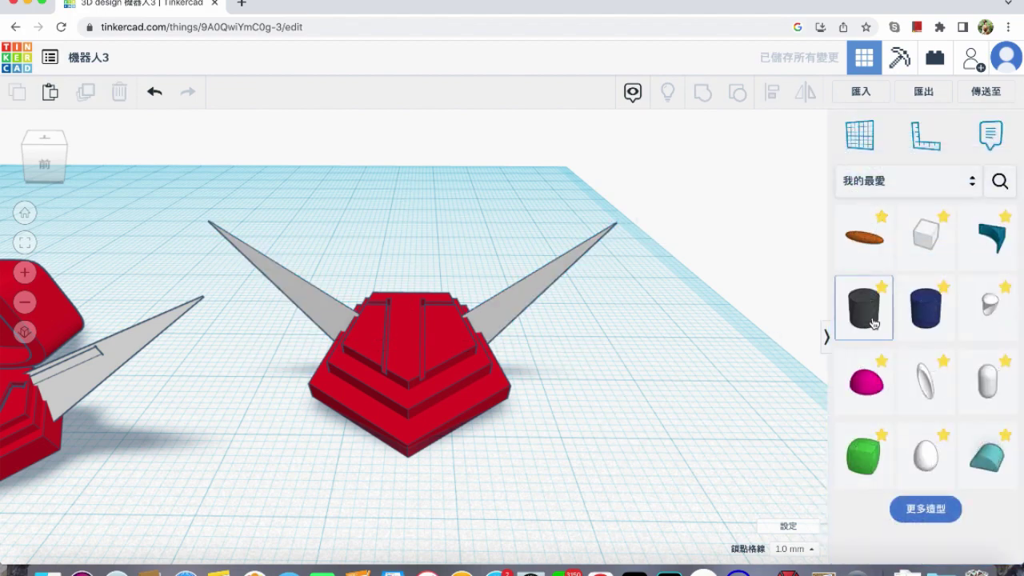
{"action": "left_click_drag", "start_coordinate": [567, 414], "coordinate": [579, 419]}
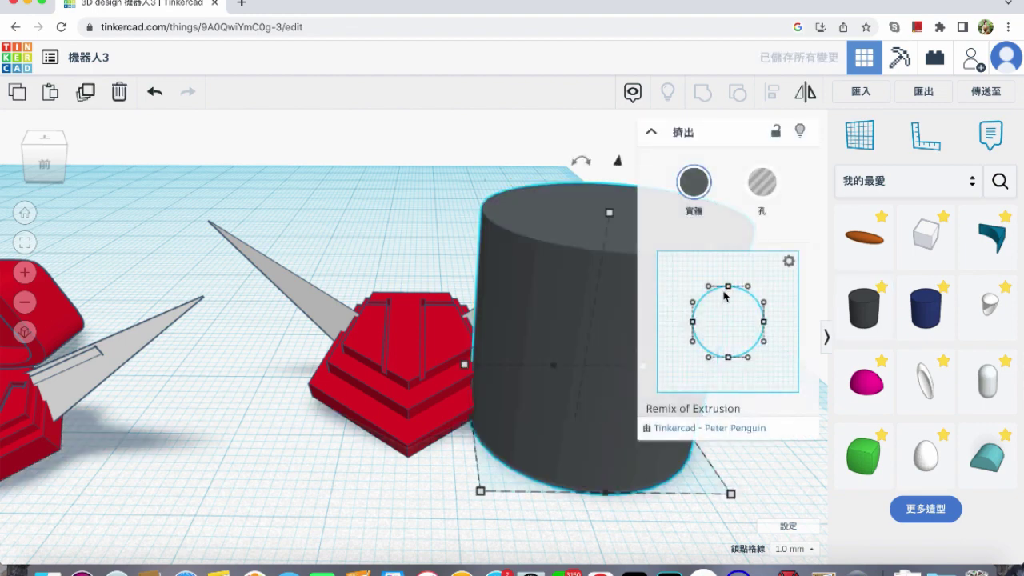
Reshape the extrusion's circular profile into a rounded trapezoid, narrow at the back and wide and flat at the front.
{"action": "left_click_drag", "start_coordinate": [727, 291], "coordinate": [699, 321]}
{"action": "left_click_drag", "start_coordinate": [763, 322], "coordinate": [709, 303]}
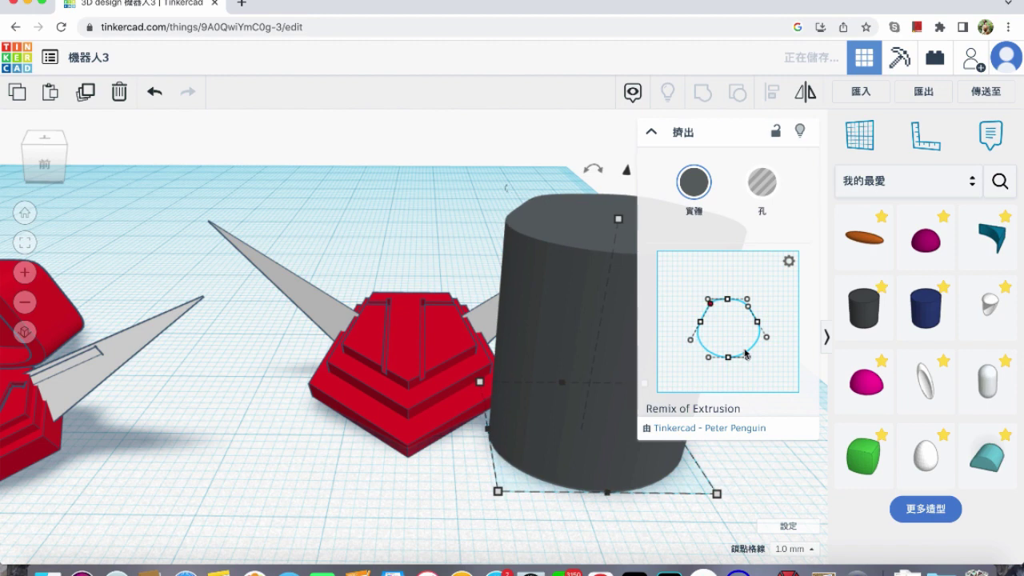
{"action": "left_click_drag", "start_coordinate": [733, 356], "coordinate": [733, 345]}
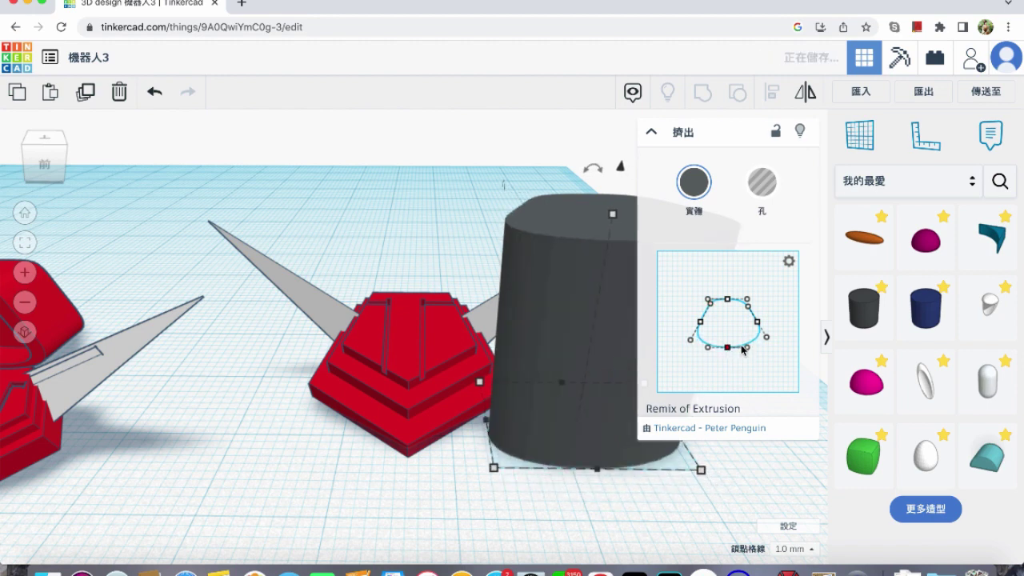
{"action": "left_click_drag", "start_coordinate": [702, 346], "coordinate": [725, 345]}
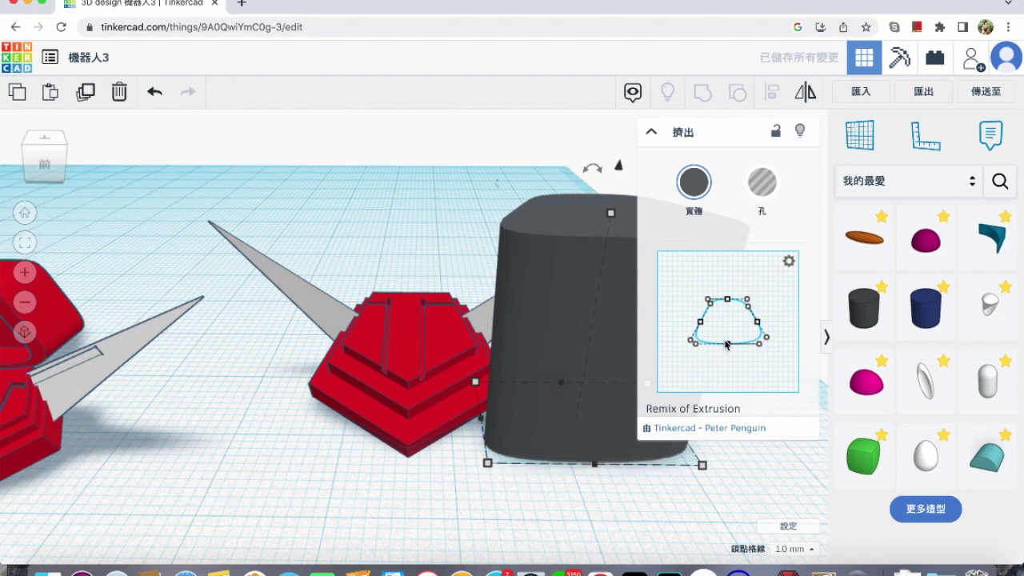
Flatten the rounded trapezoid extrusion into a low block.
{"action": "left_click", "coordinate": [414, 436]}
{"action": "left_click", "coordinate": [584, 296]}
{"action": "left_click_drag", "start_coordinate": [610, 215], "coordinate": [586, 364]}
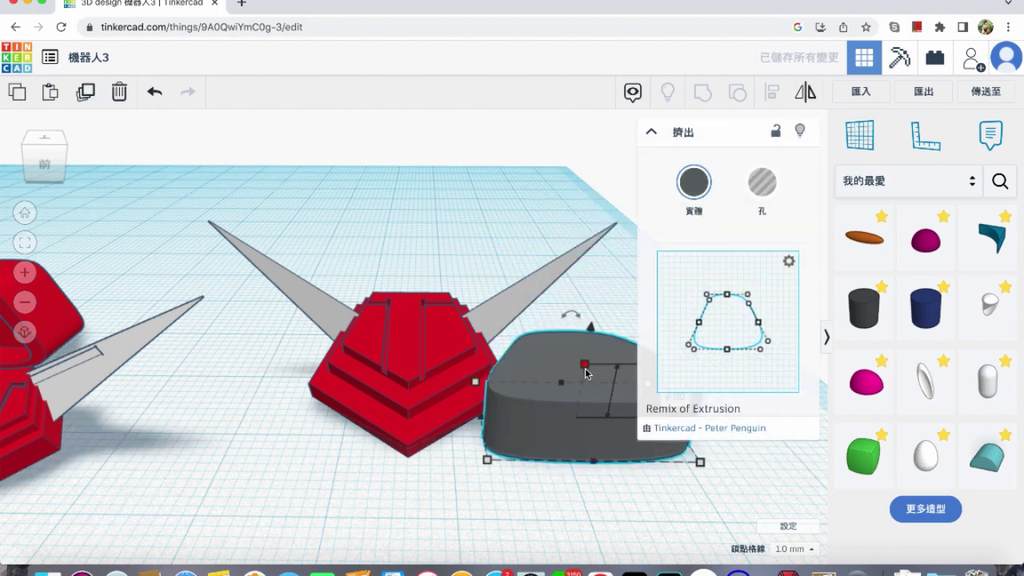
{"action": "left_click_drag", "start_coordinate": [584, 369], "coordinate": [583, 376]}
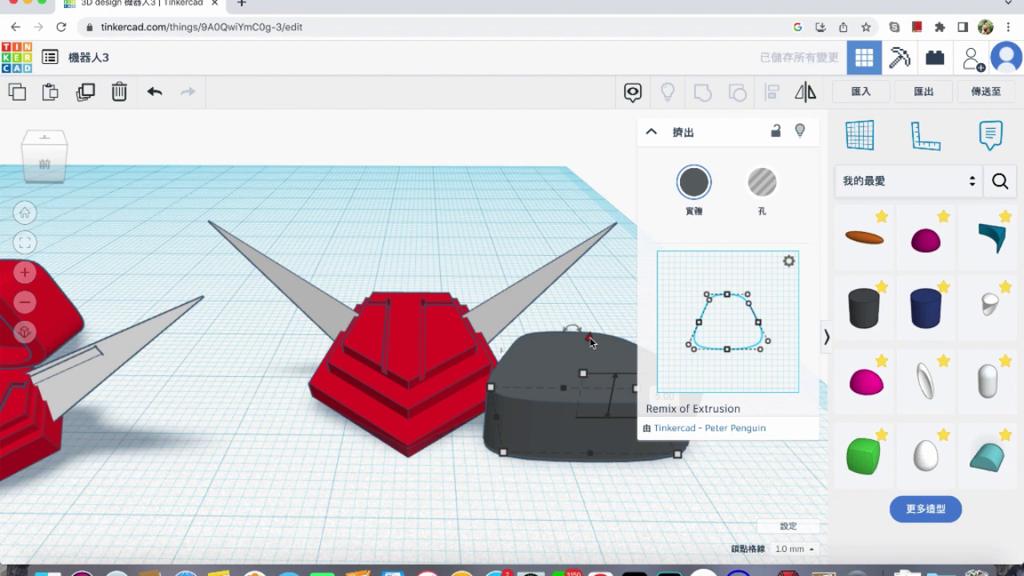
Hollow the block by raising a smaller copy of it 2 mm, turning the copy into a hole and grouping both.
{"action": "left_click_drag", "start_coordinate": [590, 339], "coordinate": [595, 324]}
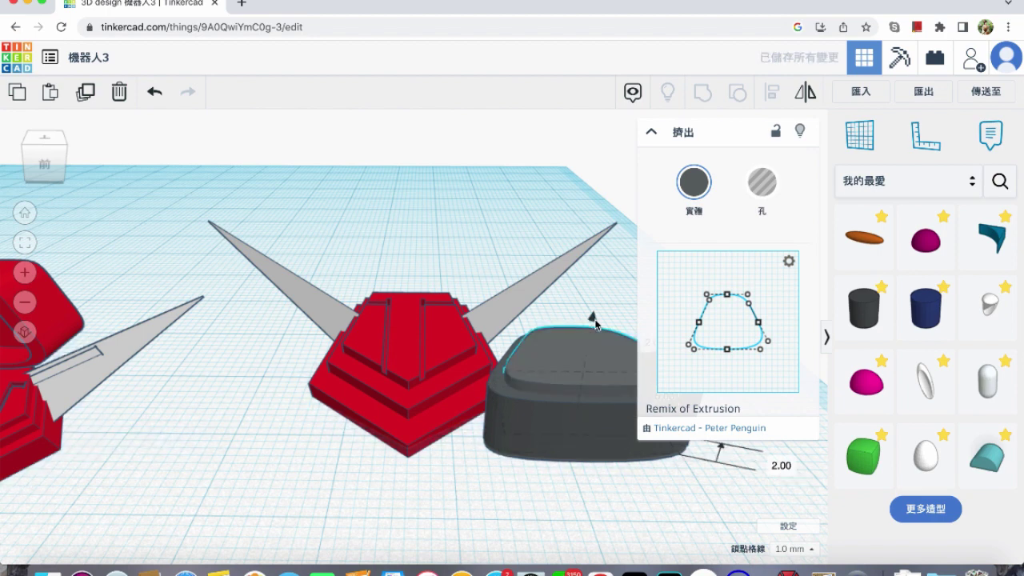
{"action": "left_click", "coordinate": [595, 324]}
{"action": "left_click", "coordinate": [761, 182]}
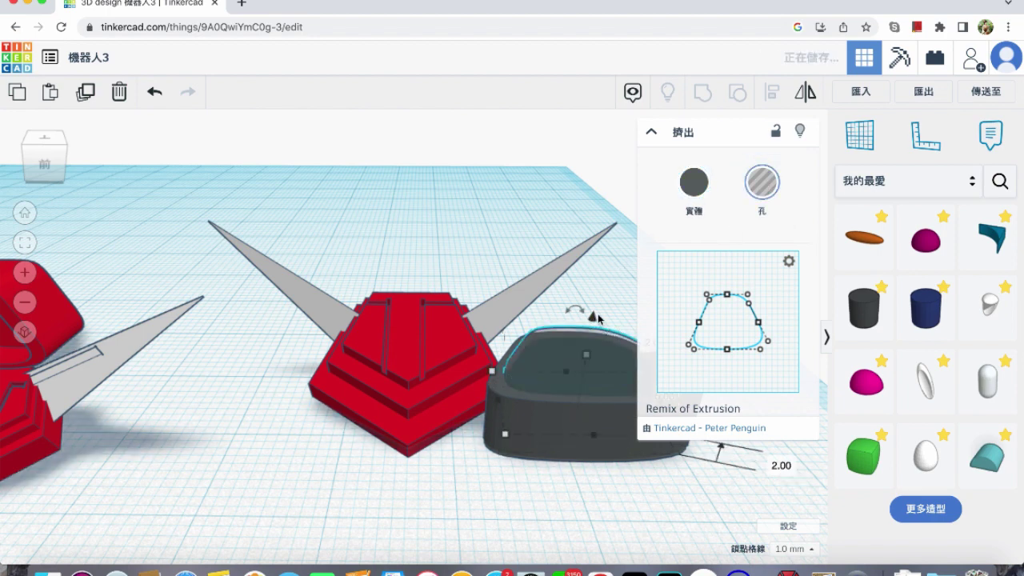
{"action": "left_click", "coordinate": [561, 395], "text": "shift"}
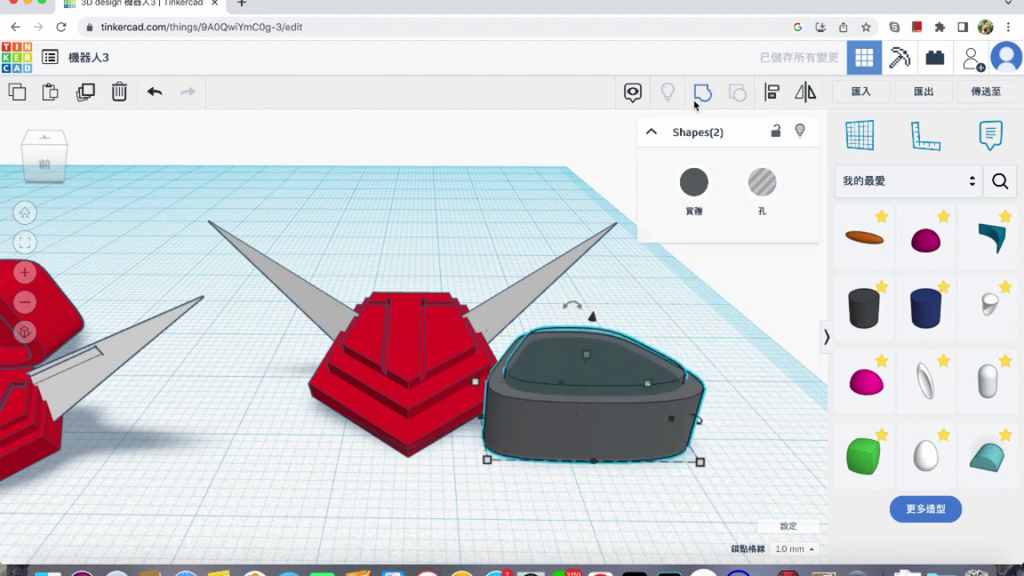
{"action": "left_click", "coordinate": [699, 96]}
Rotate the hollow block 90° to stand upright, shrink it and raise it 3 mm above the workplane.
{"action": "right_click_drag", "start_coordinate": [608, 362], "coordinate": [594, 393]}
{"action": "left_click", "coordinate": [596, 392]}
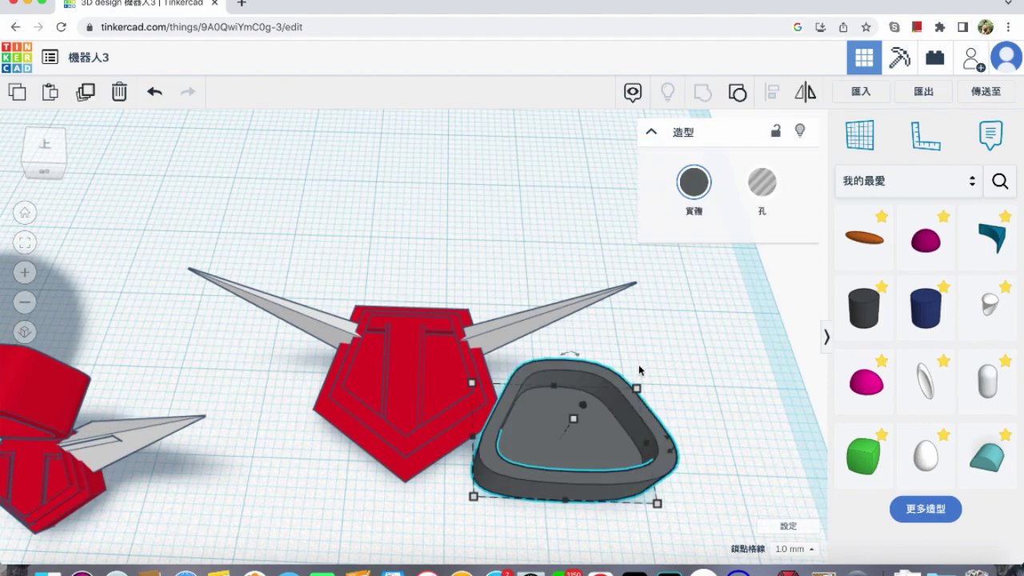
{"action": "right_click_drag", "start_coordinate": [683, 442], "coordinate": [681, 361]}
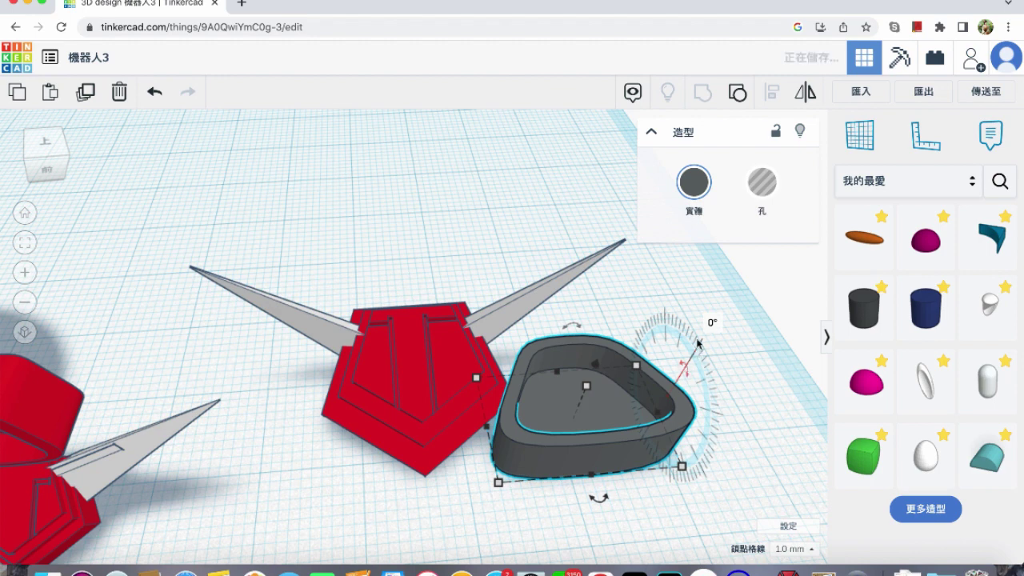
{"action": "left_click", "coordinate": [708, 322]}
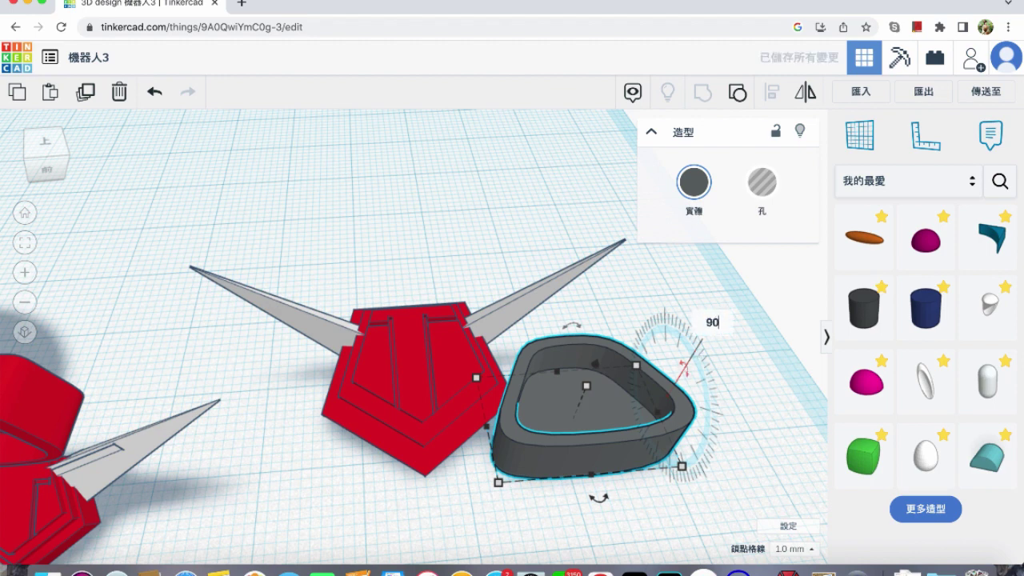
{"action": "type", "text": "90"}
{"action": "key", "text": "Return"}
{"action": "left_click_drag", "start_coordinate": [596, 368], "coordinate": [593, 330]}
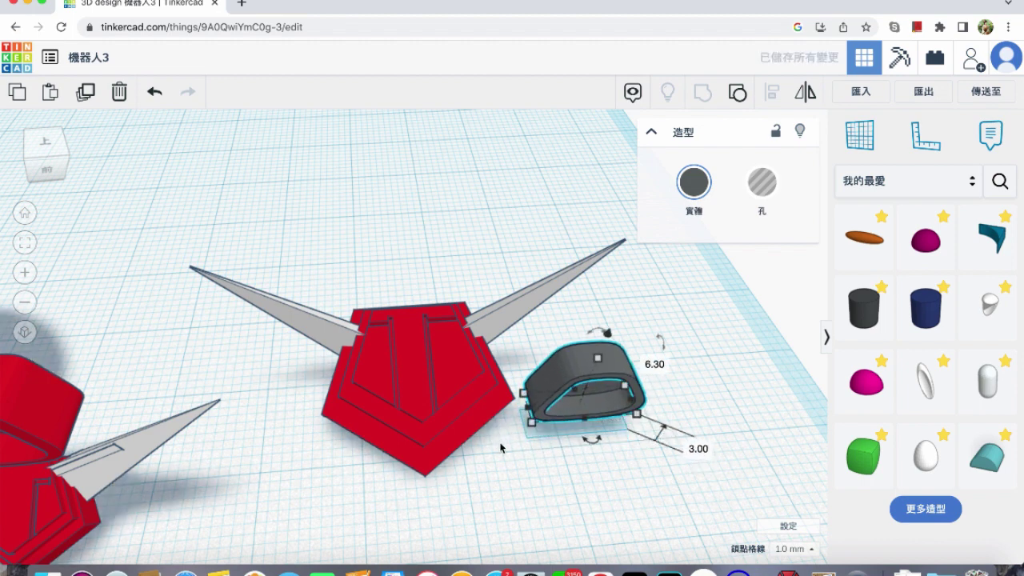
Group the pentagon layers with both wings, and centre the hollow block on that group from side to side.
{"action": "left_click_drag", "start_coordinate": [556, 468], "coordinate": [345, 258]}
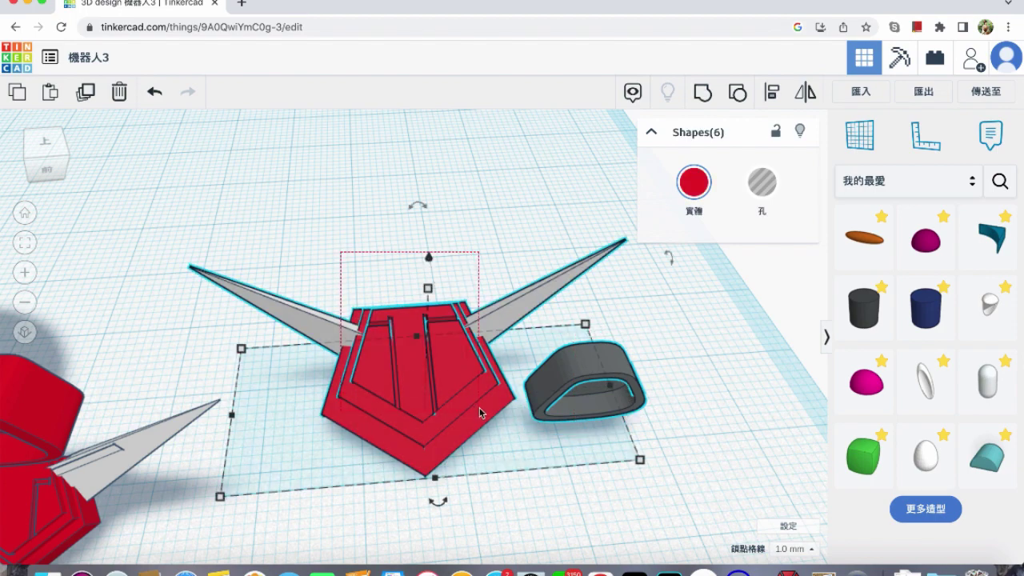
{"action": "left_click", "coordinate": [583, 384], "text": "shift"}
{"action": "left_click", "coordinate": [699, 100]}
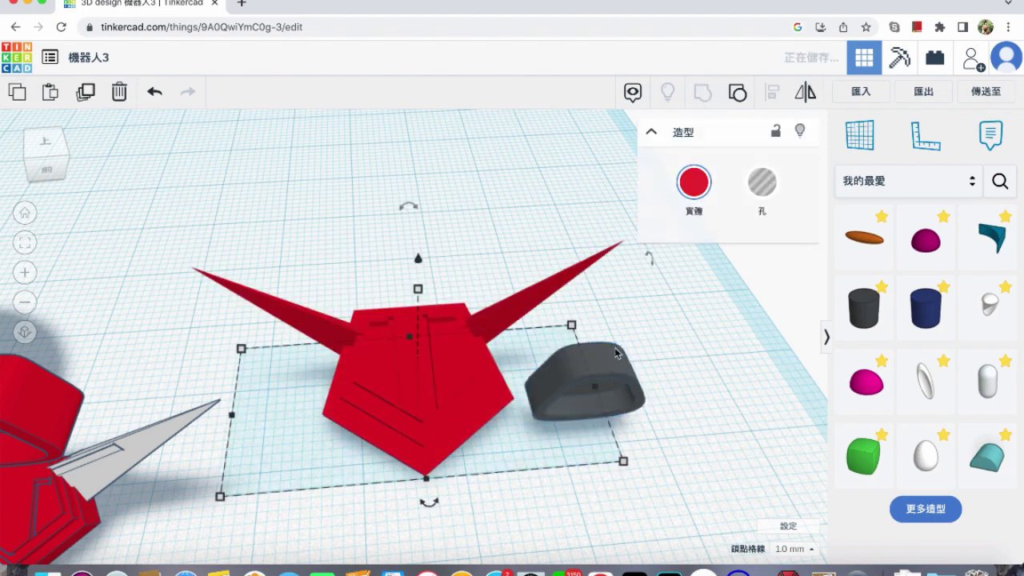
{"action": "left_click", "coordinate": [763, 96]}
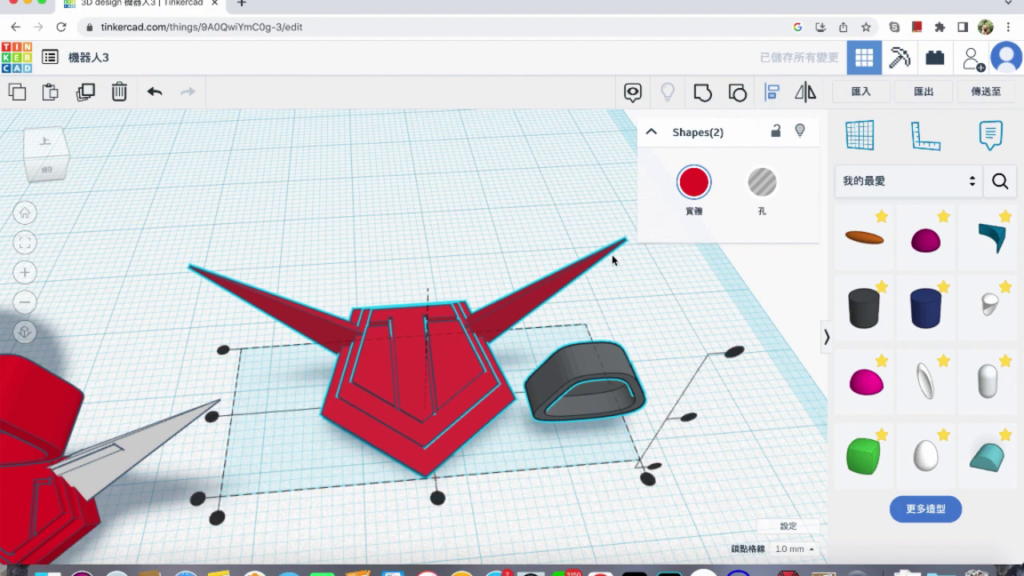
{"action": "left_click", "coordinate": [437, 497]}
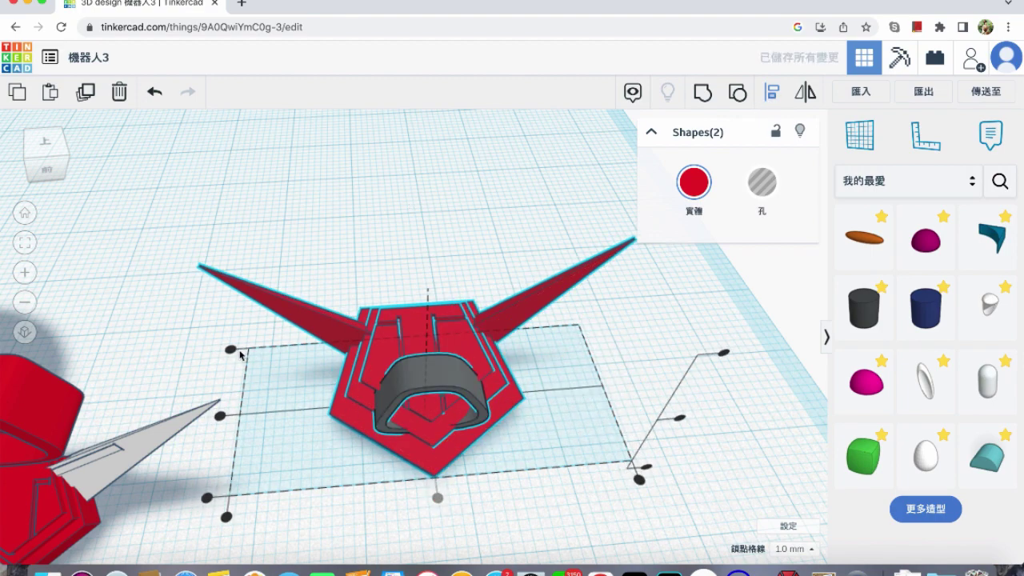
Align the dark hollow bracket with the back edge of the winged group and raise it 5 mm to 8 mm.
{"action": "left_click", "coordinate": [237, 353]}
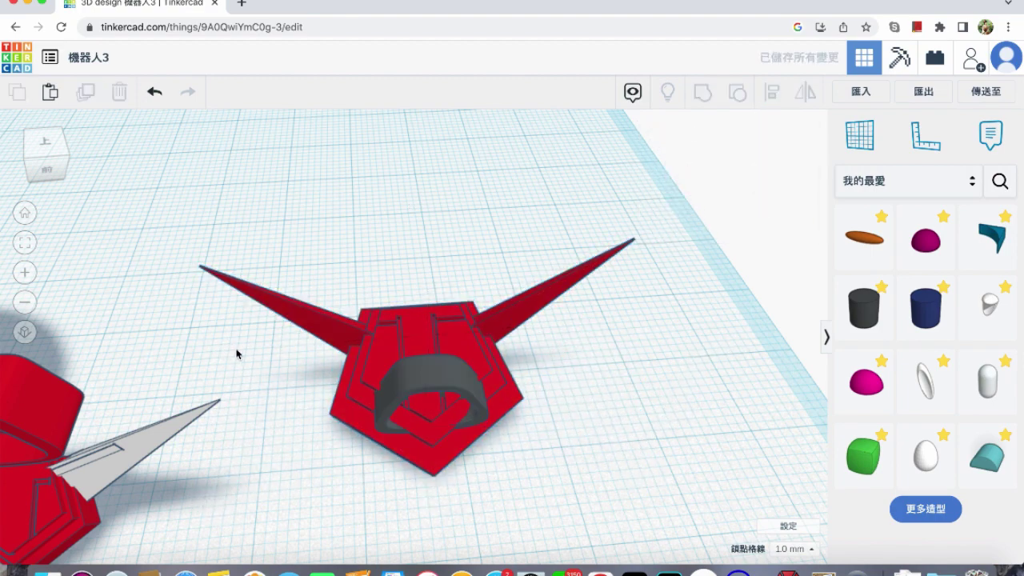
{"action": "left_click", "coordinate": [439, 409]}
{"action": "left_click", "coordinate": [773, 94]}
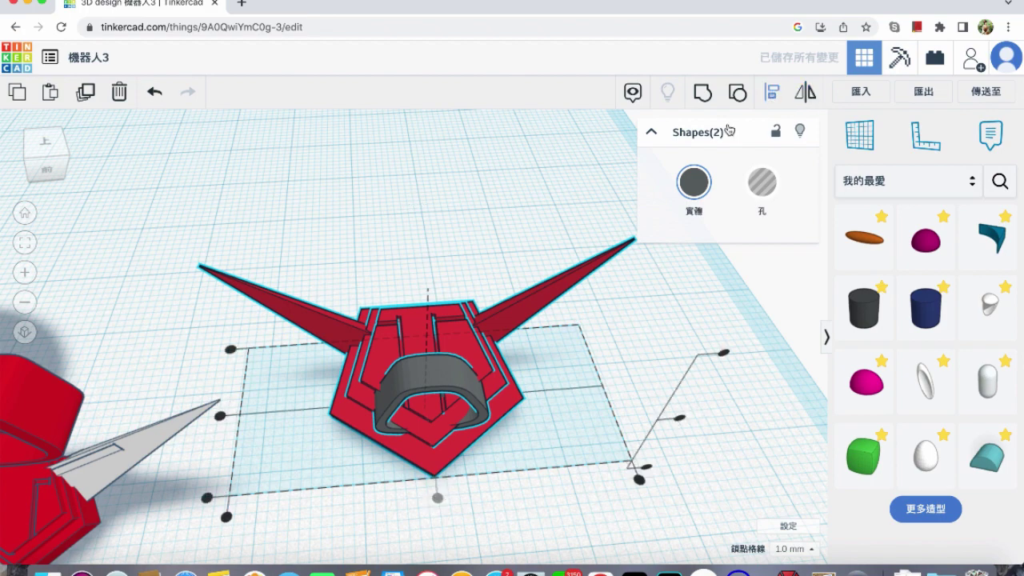
{"action": "left_click", "coordinate": [231, 349]}
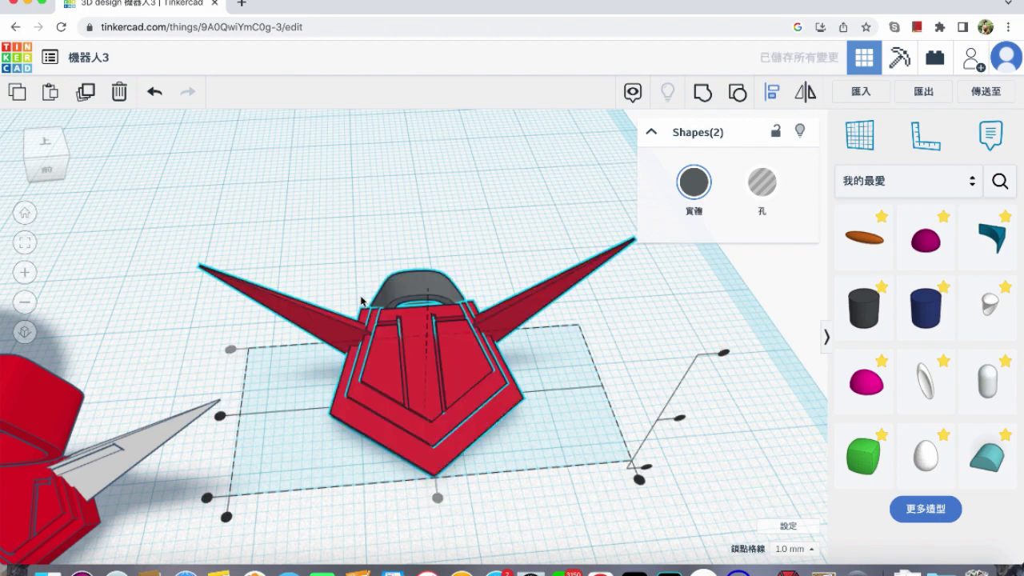
{"action": "left_click", "coordinate": [361, 297]}
{"action": "left_click", "coordinate": [404, 295]}
{"action": "left_click_drag", "start_coordinate": [415, 260], "coordinate": [419, 216]}
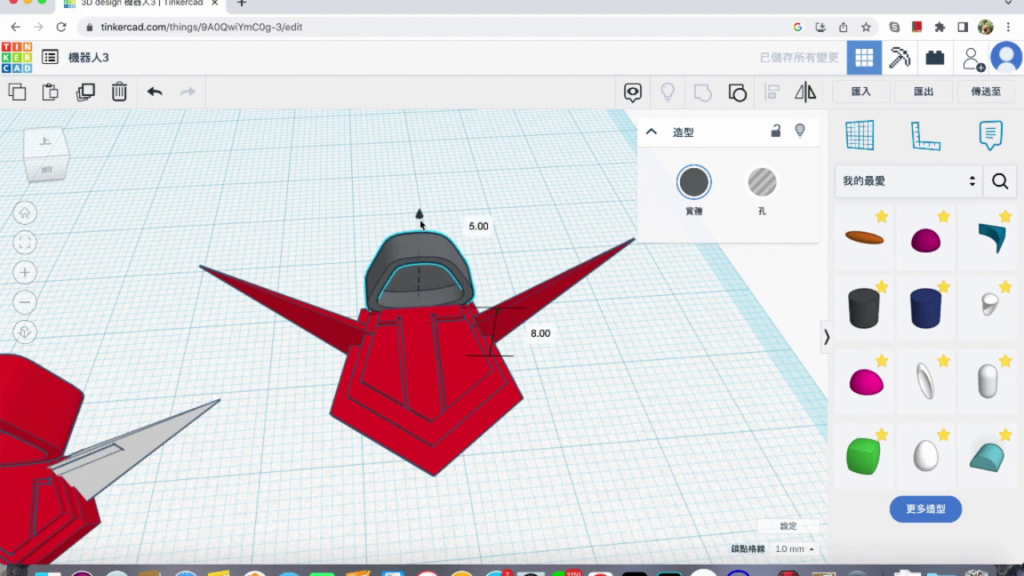
Scale the hollow bracket up proportionally to 8 mm tall.
{"action": "right_click_drag", "start_coordinate": [412, 313], "coordinate": [407, 278]}
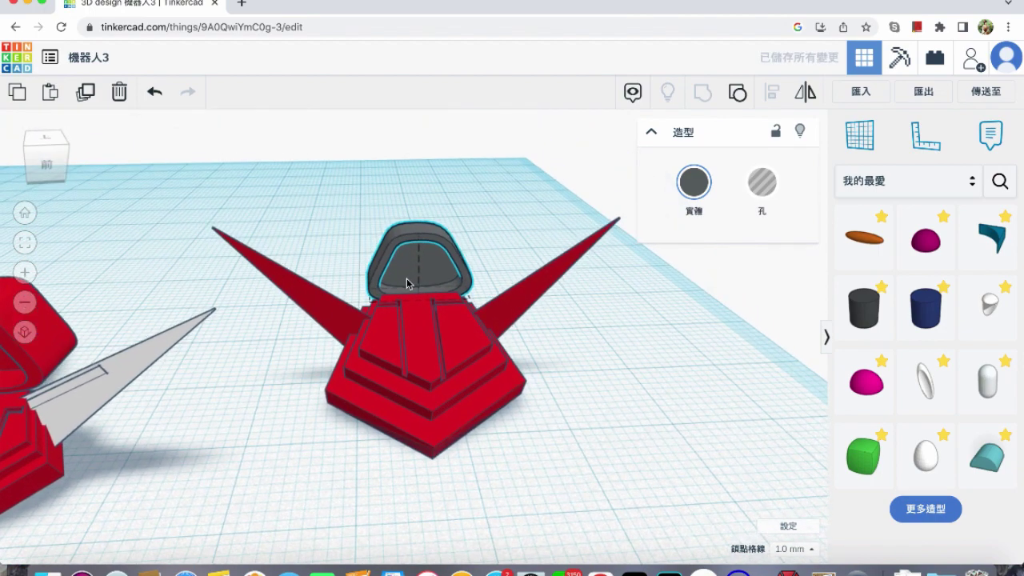
{"action": "mouse_move", "coordinate": [403, 248]}
{"action": "left_mouse_down"}
{"action": "mouse_move", "coordinate": [397, 261]}
{"action": "mouse_move", "coordinate": [402, 252]}
{"action": "left_mouse_up"}
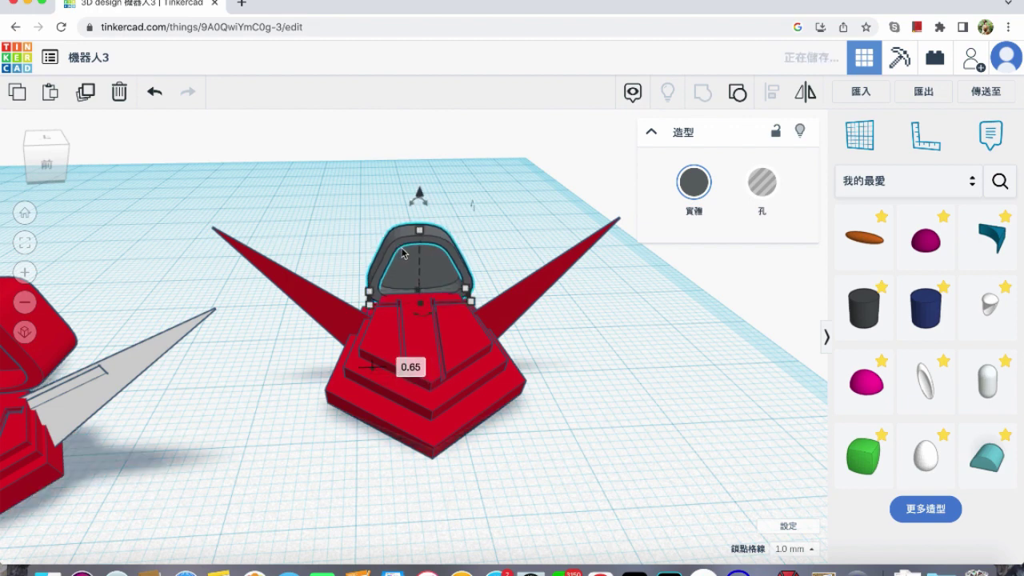
{"action": "left_click_drag", "start_coordinate": [422, 229], "coordinate": [424, 226], "text": "shift"}
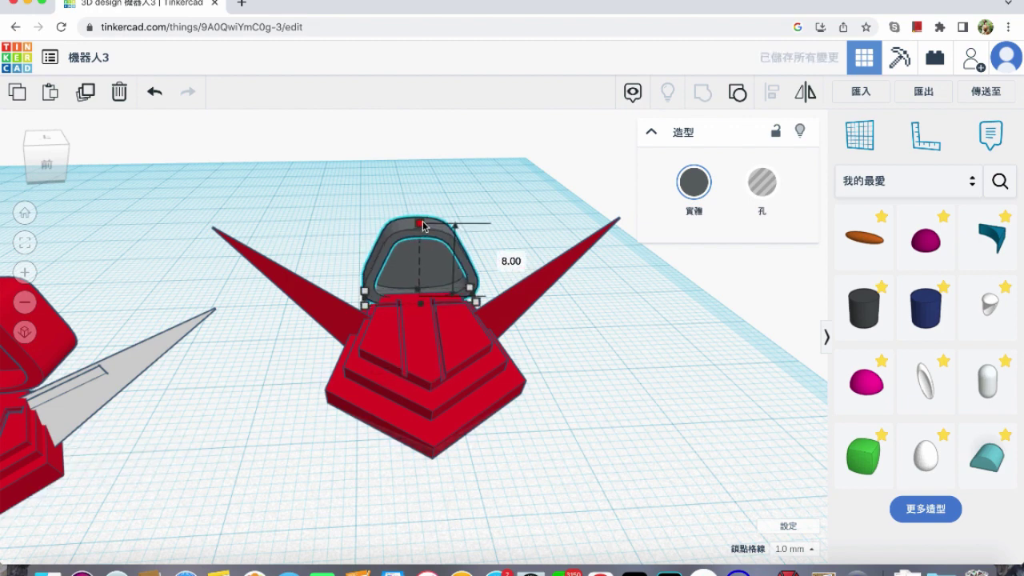
Recolour the dark hollow bracket in the same red as the pentagon layers.
{"action": "left_click", "coordinate": [414, 355]}
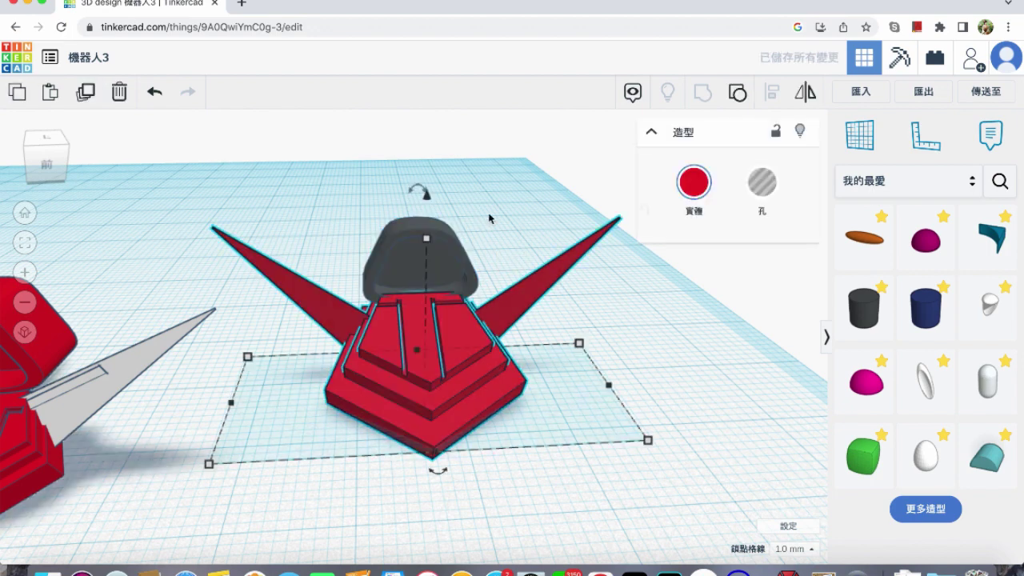
{"action": "left_click", "coordinate": [426, 239]}
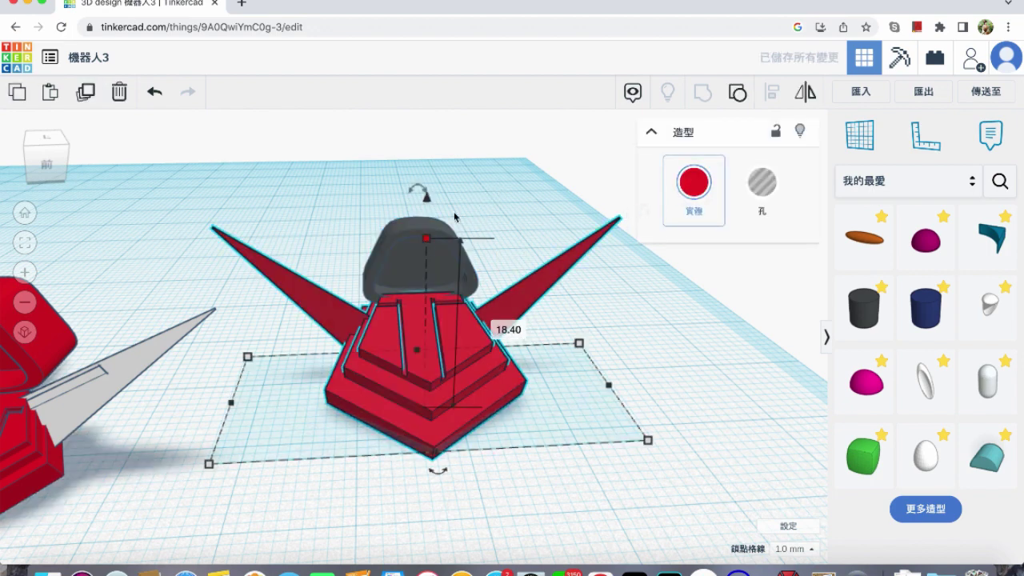
{"action": "left_click", "coordinate": [391, 253]}
{"action": "left_click", "coordinate": [694, 183]}
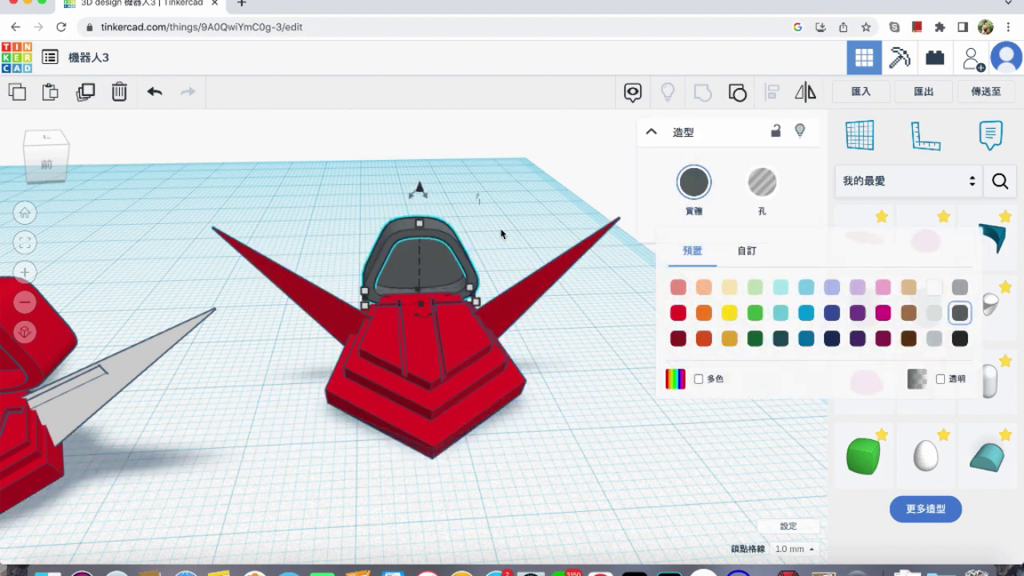
{"action": "left_click", "coordinate": [678, 312]}
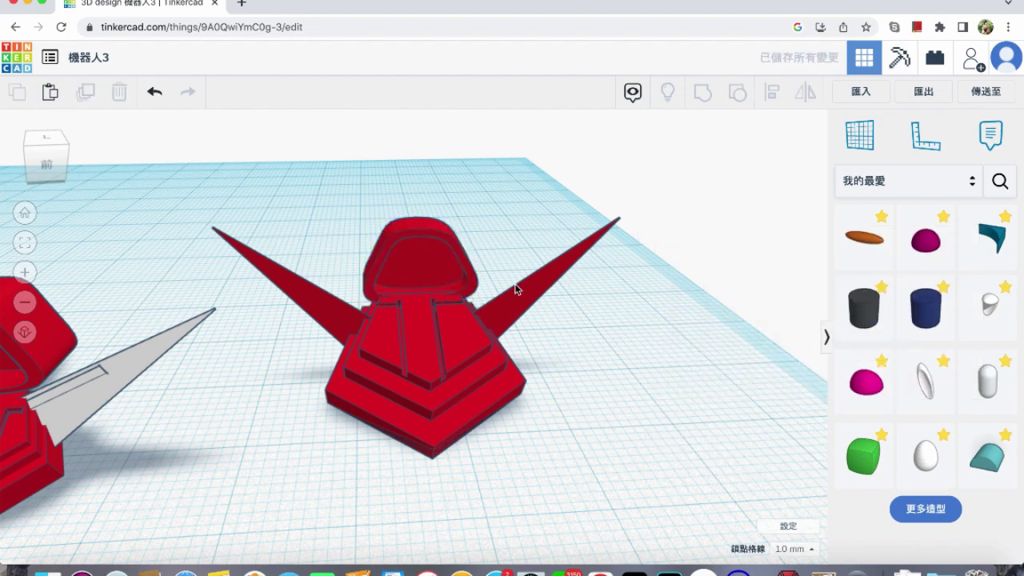
Ungroup the winged group into its separate pentagon layers and light grey wings.
{"action": "left_click", "coordinate": [514, 285]}
{"action": "left_click", "coordinate": [732, 102]}
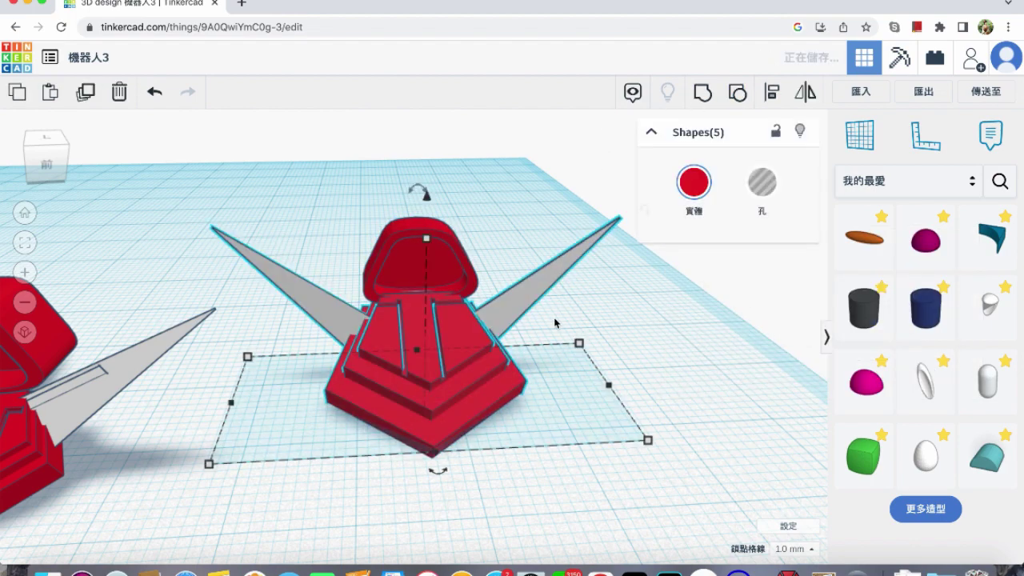
{"action": "left_click", "coordinate": [551, 329]}
{"action": "right_click_drag", "start_coordinate": [541, 421], "coordinate": [522, 420]}
{"action": "scroll", "coordinate": [521, 420], "scroll_direction": "down", "scroll_amount": 3}
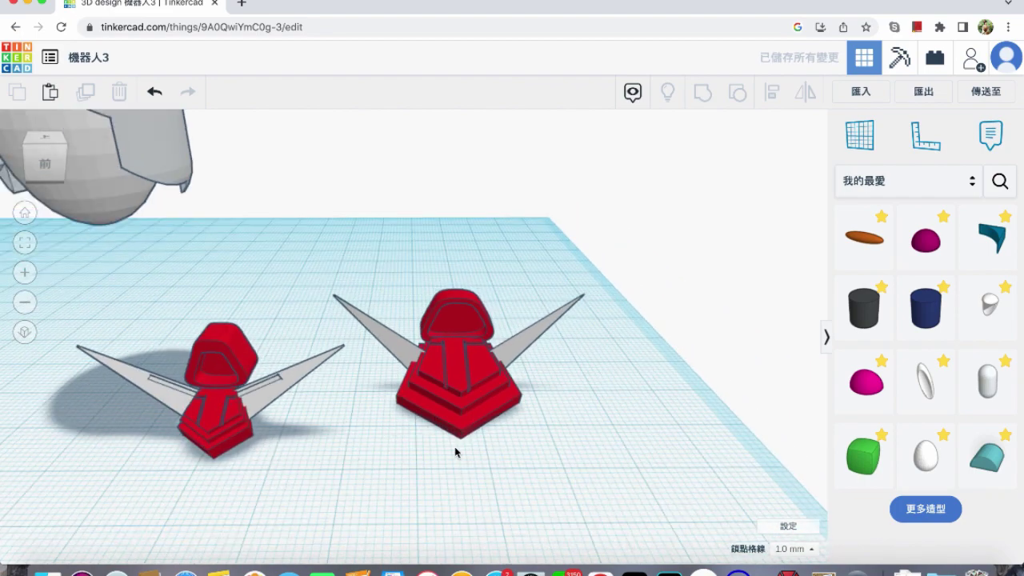
{"action": "left_click", "coordinate": [440, 383]}
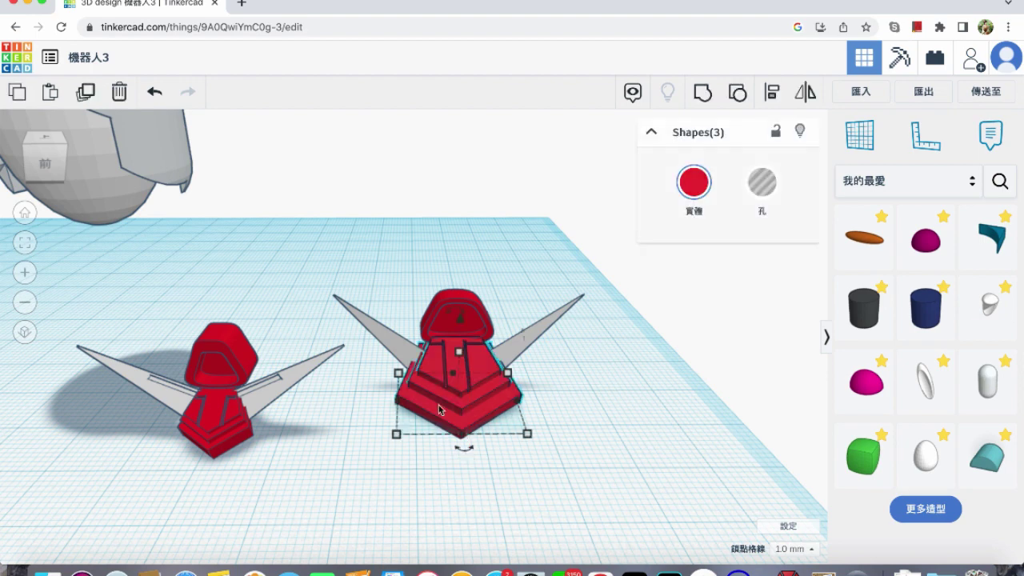
{"action": "left_click_drag", "start_coordinate": [460, 357], "coordinate": [461, 367], "text": "shift"}
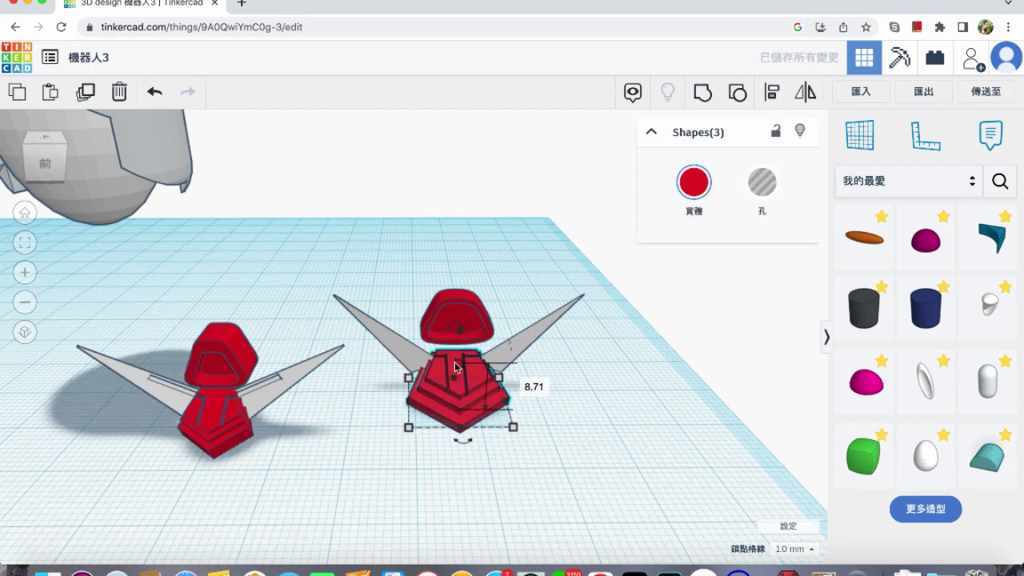
{"action": "key", "text": "super+z"}
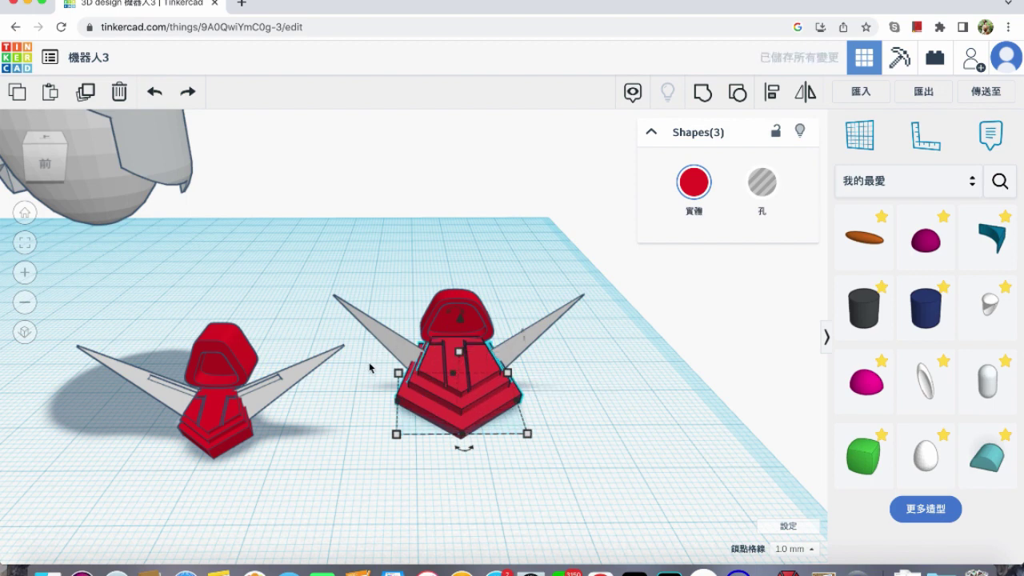
{"action": "left_click_drag", "start_coordinate": [559, 402], "coordinate": [567, 413]}
{"action": "left_click", "coordinate": [451, 276]}
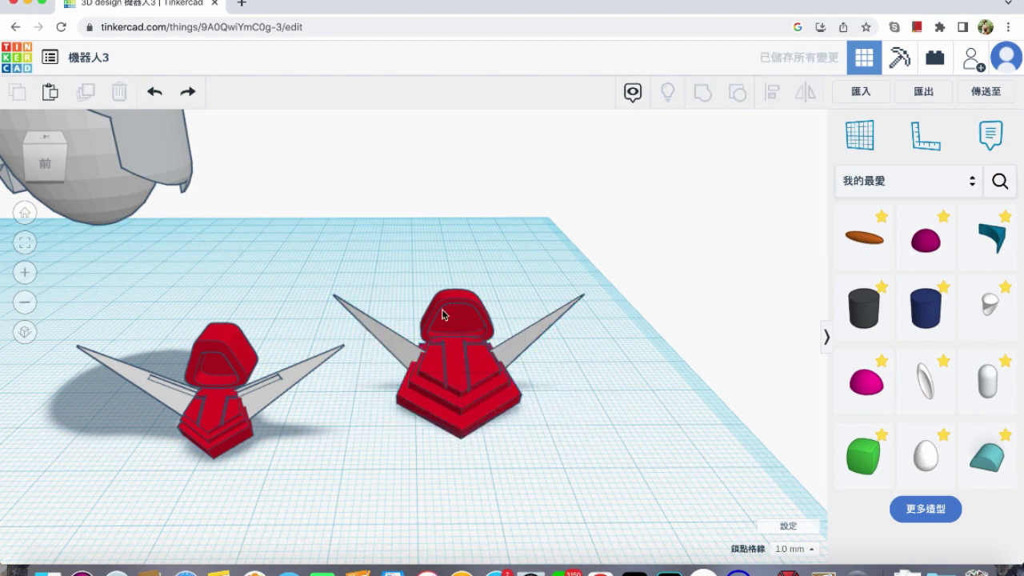
Enlarge the red hollow bracket above the pentagon layers to 11 mm tall.
{"action": "left_click", "coordinate": [446, 309]}
{"action": "left_click_drag", "start_coordinate": [457, 289], "coordinate": [457, 280], "text": "shift"}
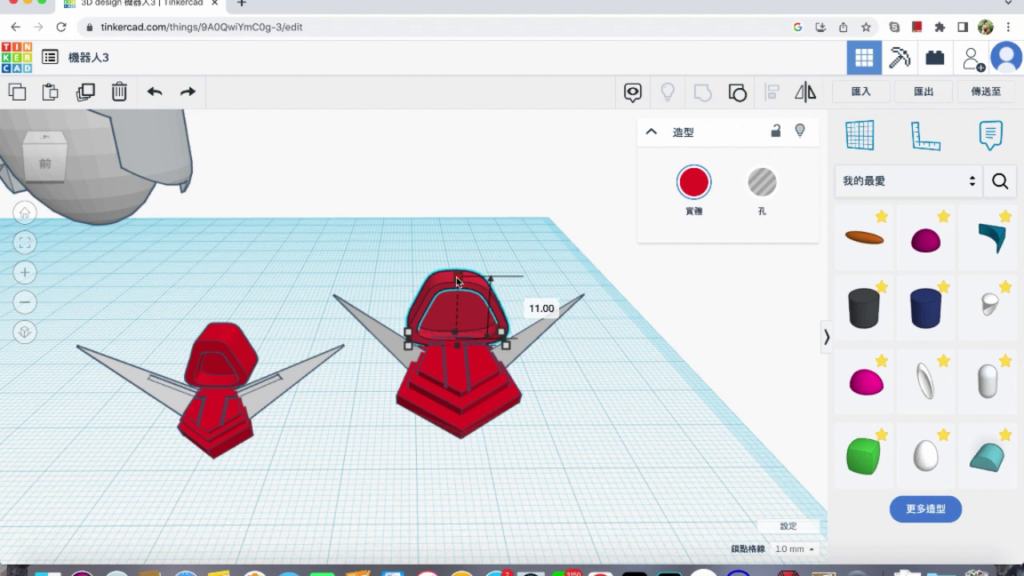
{"action": "mouse_move", "coordinate": [457, 281]}
{"action": "left_mouse_down", "text": "shift"}
{"action": "mouse_move", "coordinate": [459, 293]}
{"action": "mouse_move", "coordinate": [459, 275]}
{"action": "left_mouse_up", "text": "shift"}
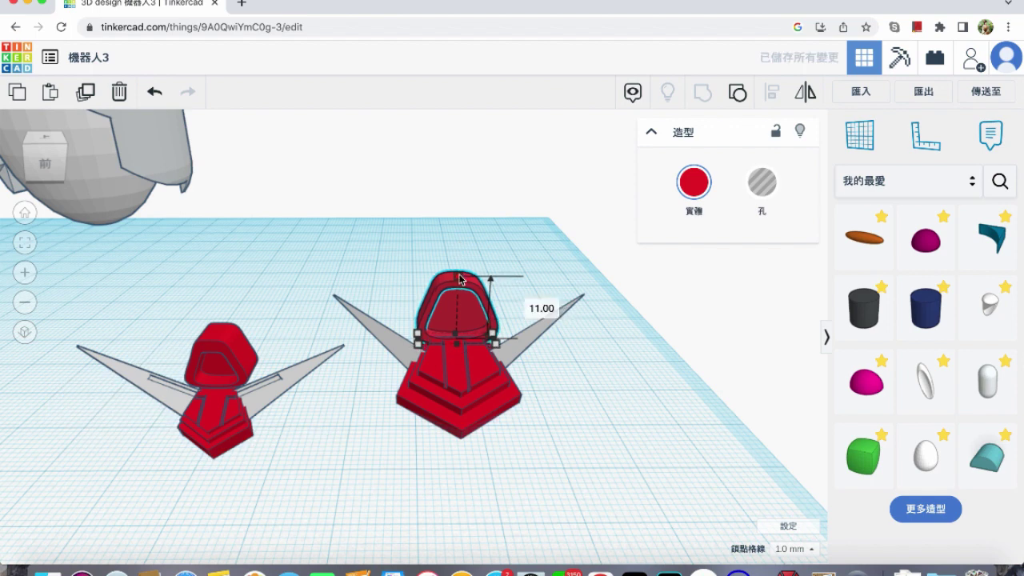
{"action": "left_click", "coordinate": [379, 298]}
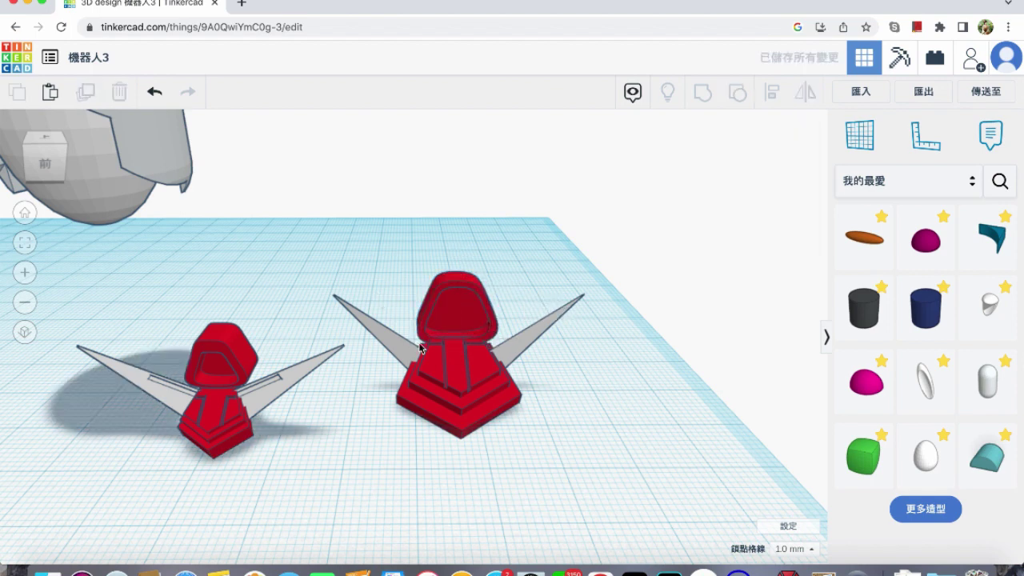
{"action": "left_click", "coordinate": [448, 391]}
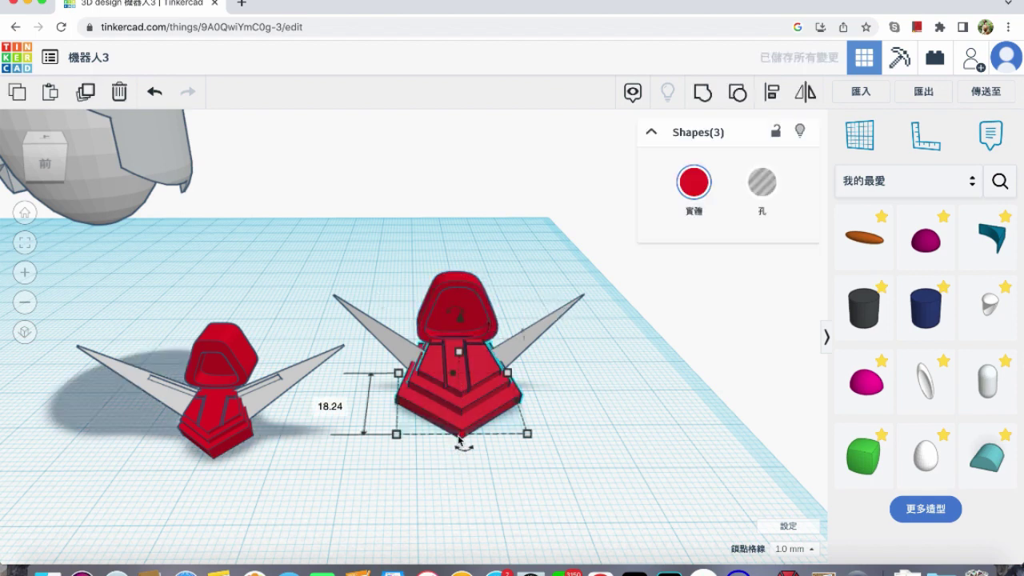
{"action": "left_click_drag", "start_coordinate": [460, 432], "coordinate": [461, 420]}
{"action": "key", "text": "super+z"}
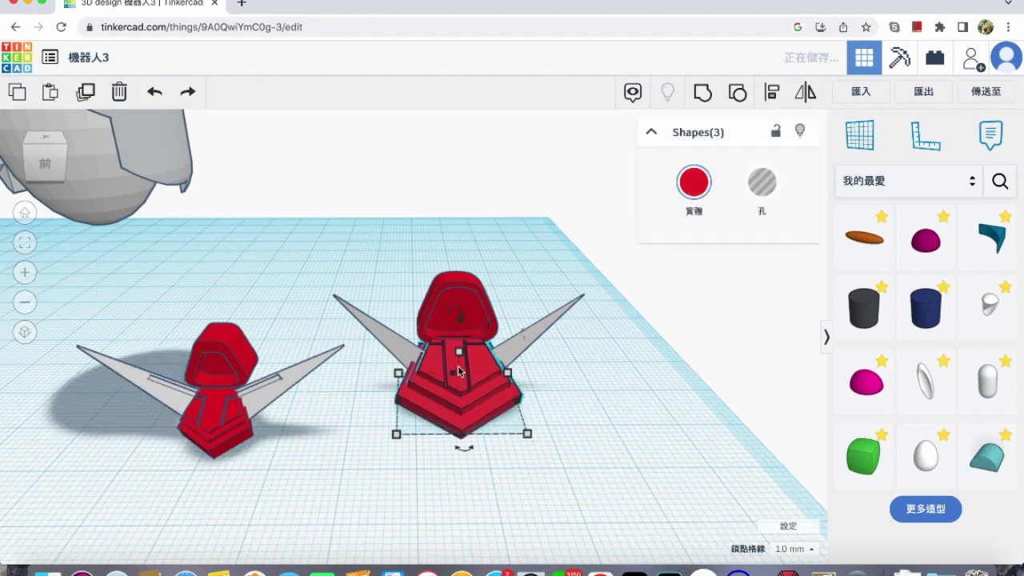
Scale the three pentagon layers down proportionally to 8.71 mm tall and nudge them towards the back.
{"action": "left_click_drag", "start_coordinate": [459, 355], "coordinate": [463, 367], "text": "shift"}
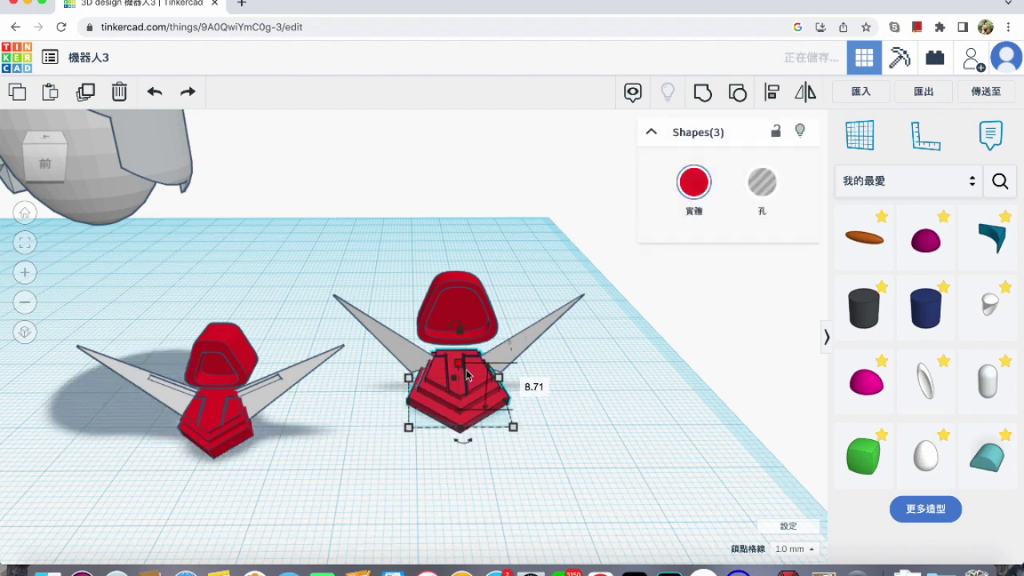
{"action": "key", "text": "Up"}
{"action": "key", "text": "Up"}
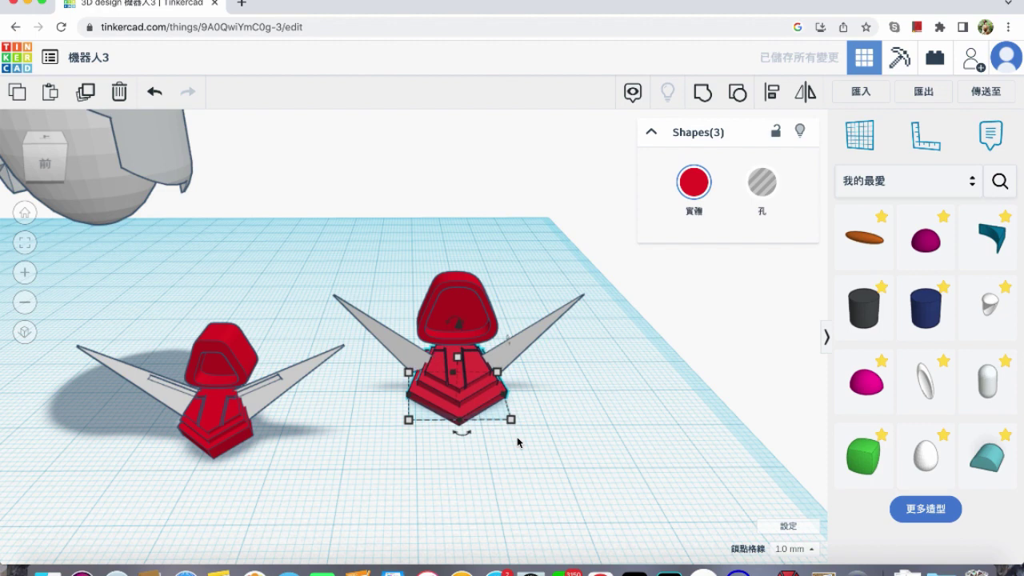
Lower the red hollow bracket onto the smaller pentagon layers and reduce its height to 10 mm.
{"action": "left_click", "coordinate": [464, 295]}
{"action": "left_click_drag", "start_coordinate": [457, 238], "coordinate": [461, 258]}
{"action": "left_click_drag", "start_coordinate": [452, 284], "coordinate": [459, 300]}
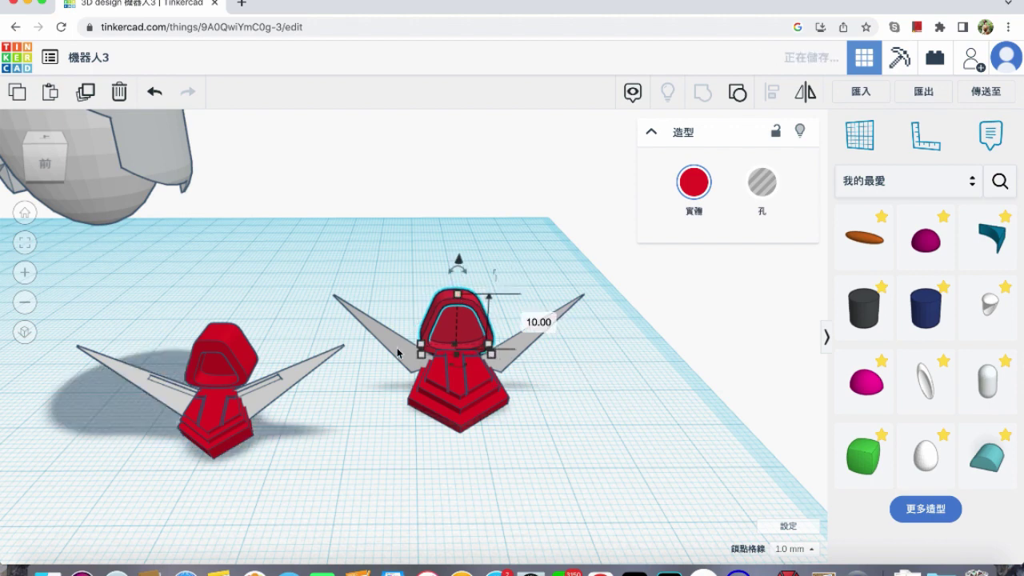
Tilt the left wing to a flatter angle and reposition it against the smaller pentagon layers, lowering it to 4 mm above the workplane.
{"action": "left_click", "coordinate": [439, 360]}
{"action": "key", "text": "Down"}
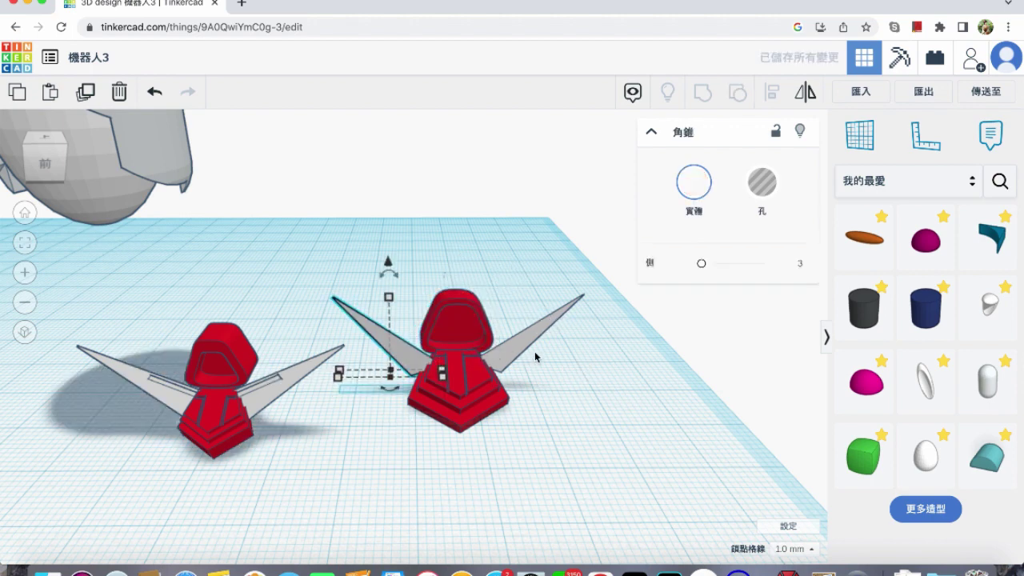
{"action": "key", "text": "Down"}
{"action": "key", "text": "Down"}
{"action": "key", "text": "Down"}
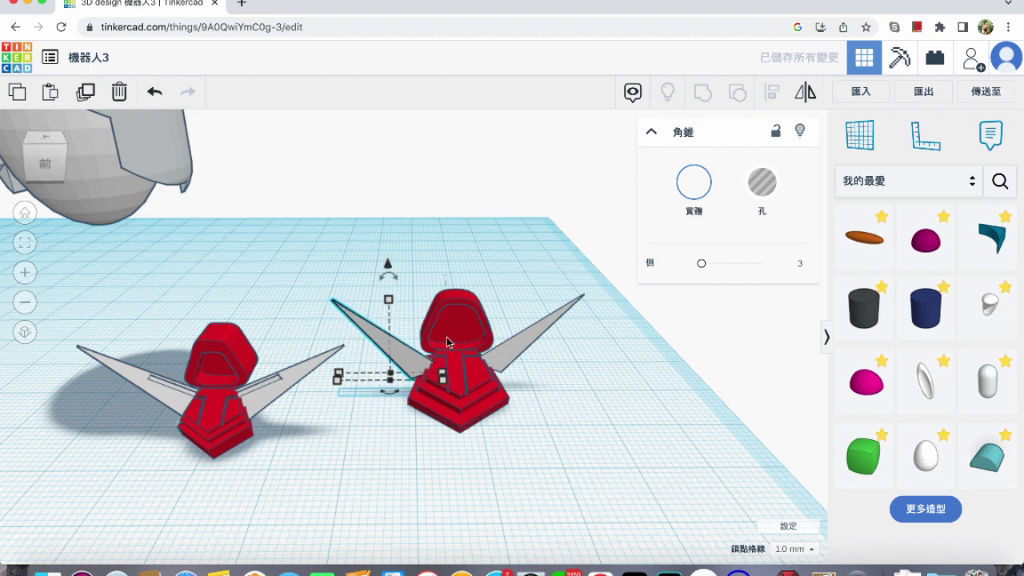
{"action": "left_click_drag", "start_coordinate": [384, 277], "coordinate": [365, 285]}
{"action": "key", "text": "Down"}
{"action": "key", "text": "Down"}
{"action": "key", "text": "Down"}
{"action": "key", "text": "Down"}
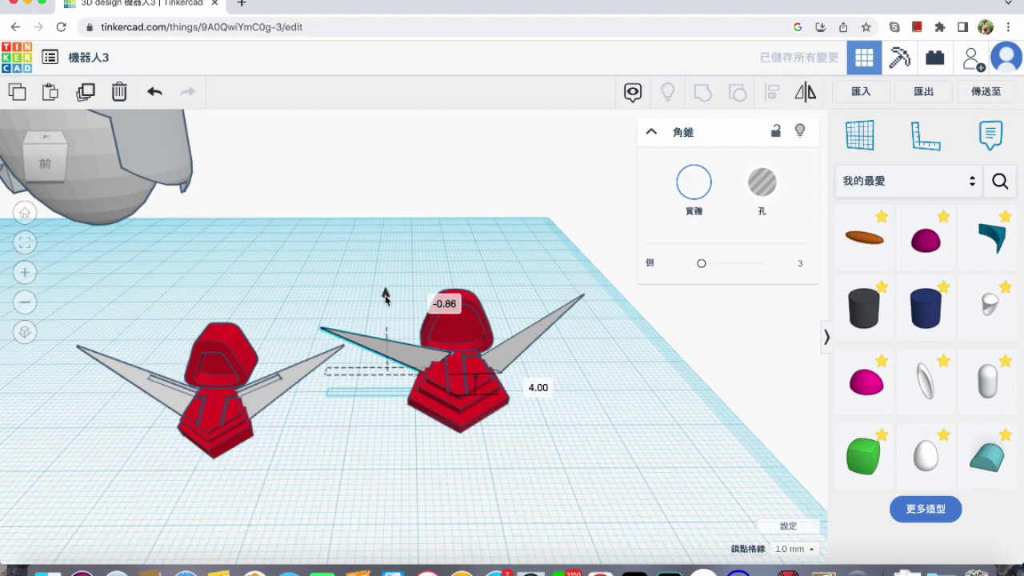
{"action": "key", "text": "Left"}
{"action": "key", "text": "Left"}
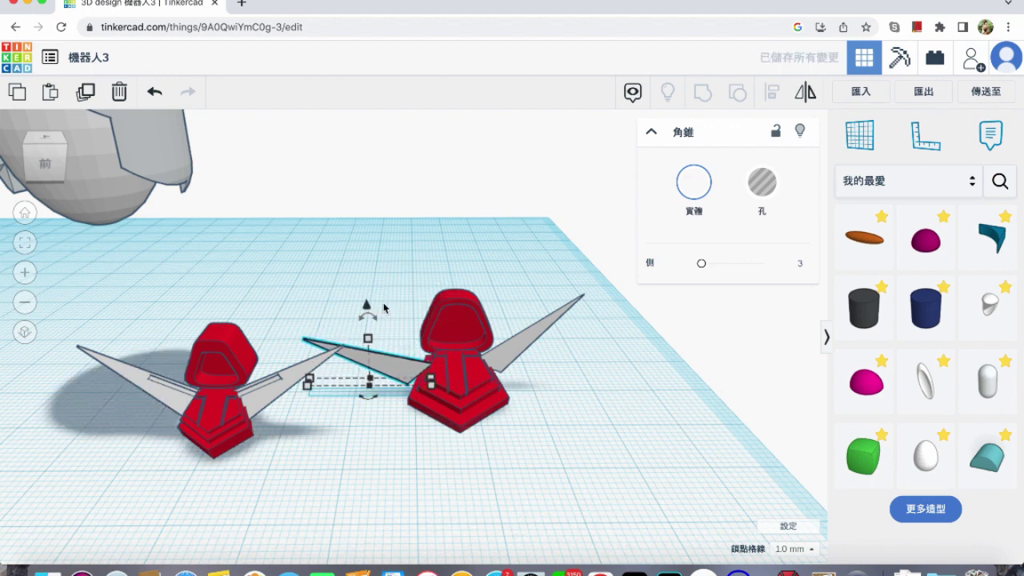
Delete the right wing and make a duplicate of the left wing mirrored from side to side.
{"action": "left_click", "coordinate": [521, 345]}
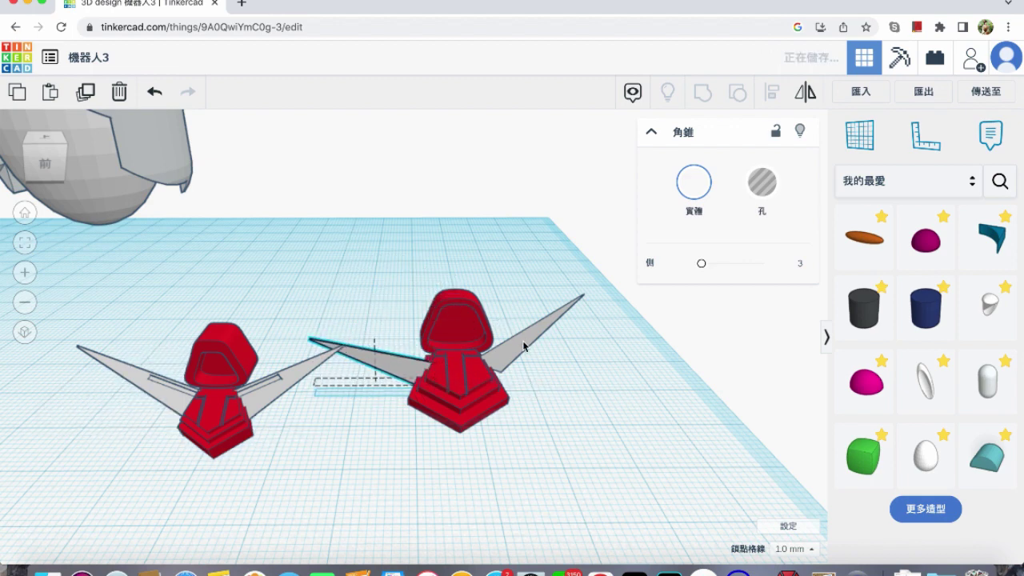
{"action": "key", "text": "Delete"}
{"action": "left_click", "coordinate": [397, 362]}
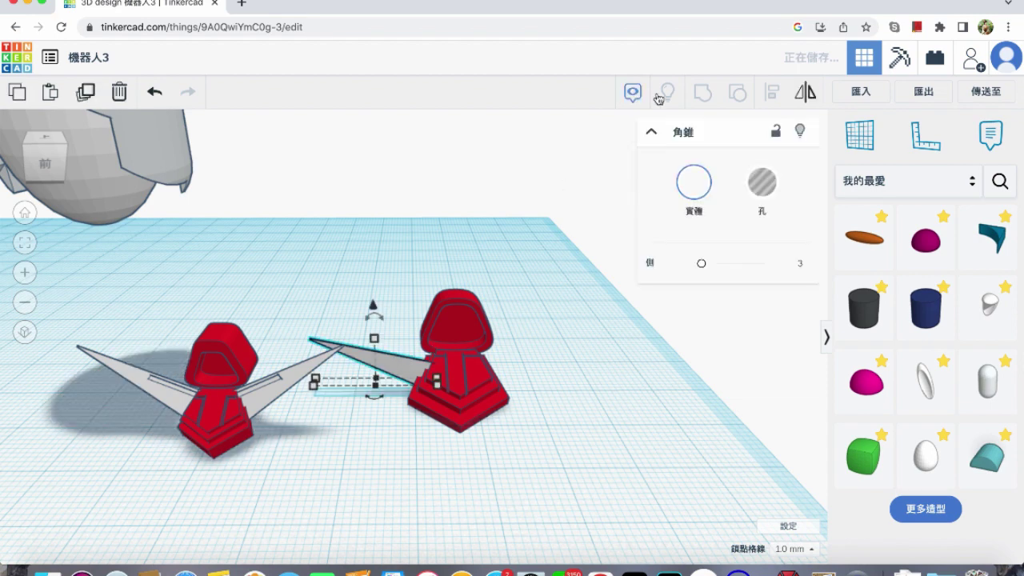
{"action": "left_click", "coordinate": [86, 91]}
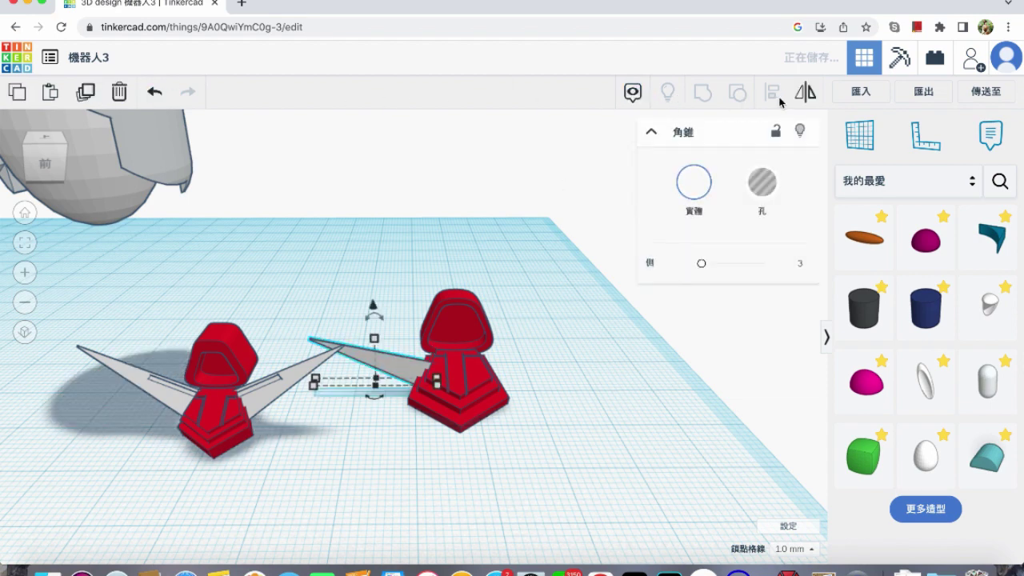
{"action": "left_click", "coordinate": [804, 91]}
{"action": "left_click", "coordinate": [369, 399]}
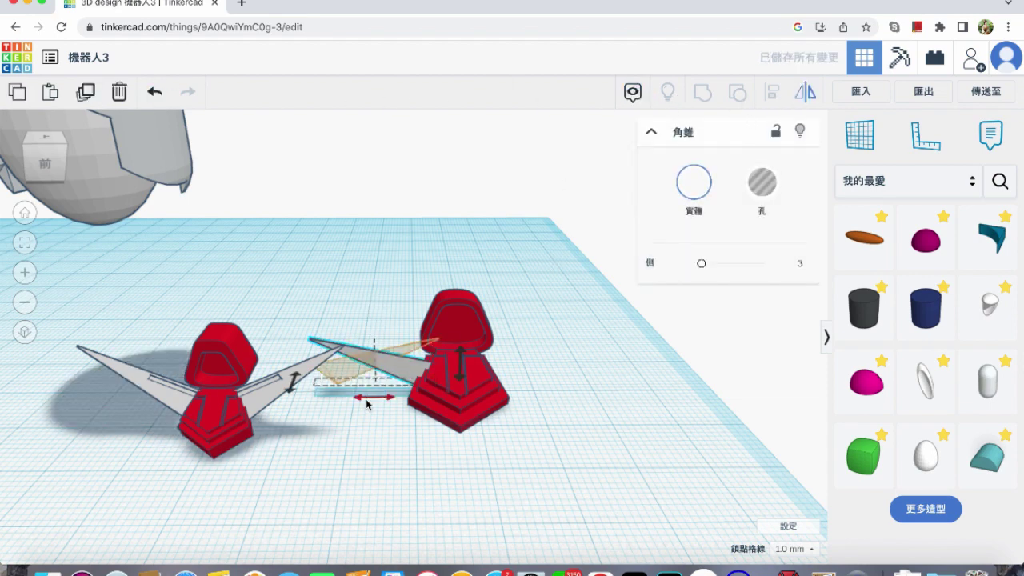
Move the mirrored wing straight across to the right side of the pentagon layers, opposite the left wing.
{"action": "key", "text": "Right"}
{"action": "key", "text": "Right"}
{"action": "key", "text": "Right"}
{"action": "key", "text": "Right"}
{"action": "key", "text": "Right"}
{"action": "key", "text": "Right"}
{"action": "key", "text": "Right"}
{"action": "key", "text": "Right"}
{"action": "key", "text": "Right"}
{"action": "key", "text": "Right"}
{"action": "key", "text": "Right"}
{"action": "key", "text": "Right"}
{"action": "key", "text": "Right"}
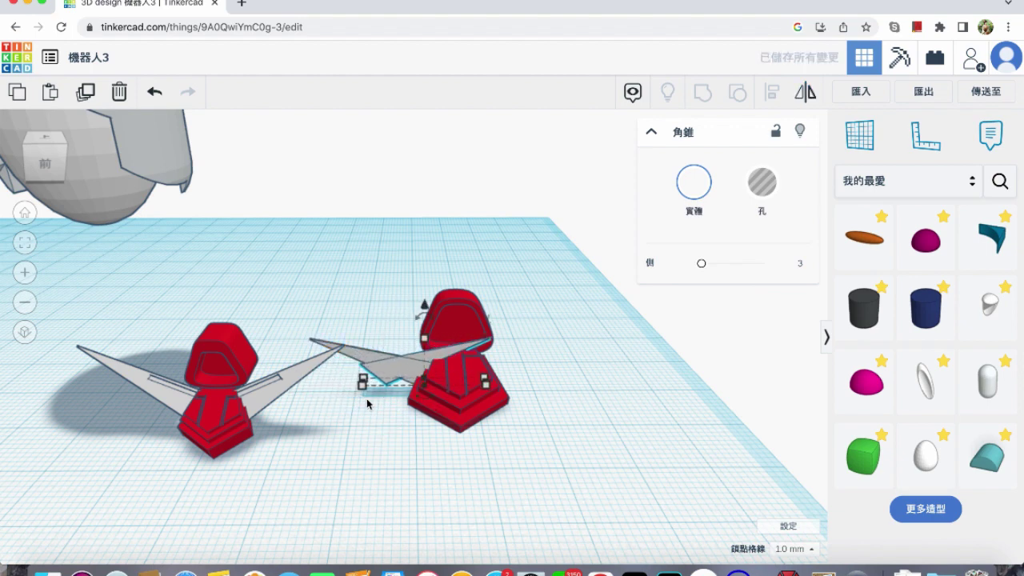
{"action": "key", "text": "Right"}
{"action": "key", "text": "Right"}
{"action": "key", "text": "Right"}
{"action": "key", "text": "Right"}
{"action": "key", "text": "Right"}
{"action": "key", "text": "Right"}
{"action": "key", "text": "Right"}
{"action": "key", "text": "Right"}
{"action": "key", "text": "Right"}
{"action": "key", "text": "Right"}
{"action": "key", "text": "Right"}
{"action": "key", "text": "Right"}
{"action": "key", "text": "Right"}
{"action": "key", "text": "Right"}
{"action": "key", "text": "Right"}
{"action": "key", "text": "Right"}
{"action": "key", "text": "Right"}
{"action": "key", "text": "Right"}
{"action": "key", "text": "Right"}
{"action": "key", "text": "Right"}
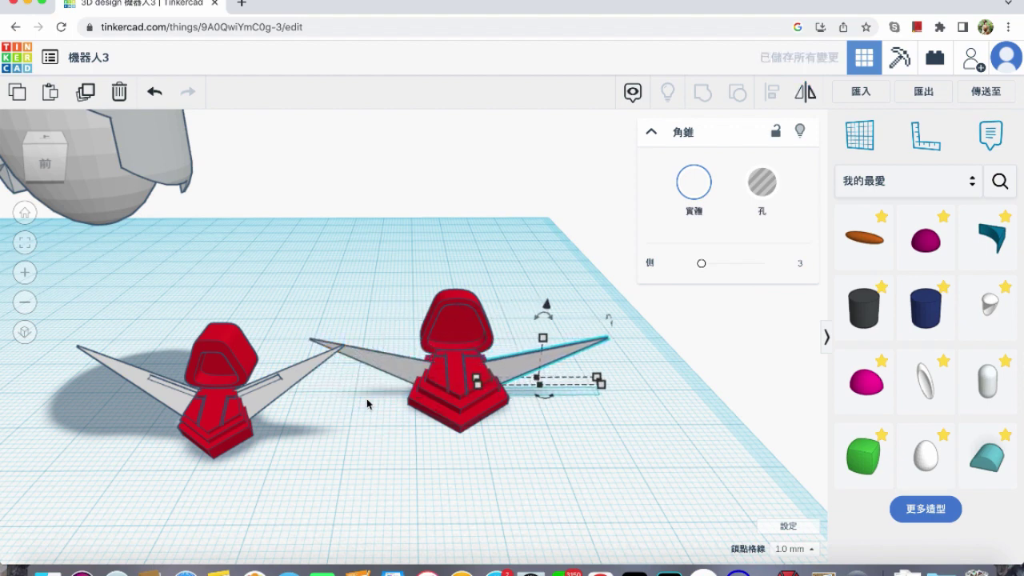
Nudge the mirrored right wing slightly inward against the pentagon layers.
{"action": "key", "text": "Left"}
{"action": "key", "text": "Left"}
{"action": "key", "text": "Left"}
{"action": "key", "text": "Left"}
{"action": "key", "text": "Left"}
{"action": "key", "text": "Left"}
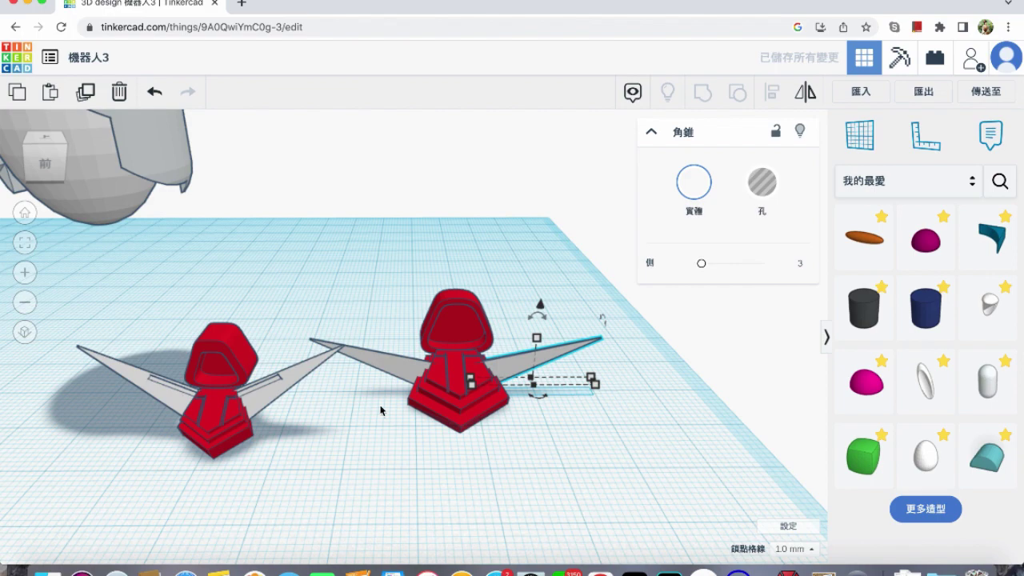
{"action": "left_click", "coordinate": [529, 461]}
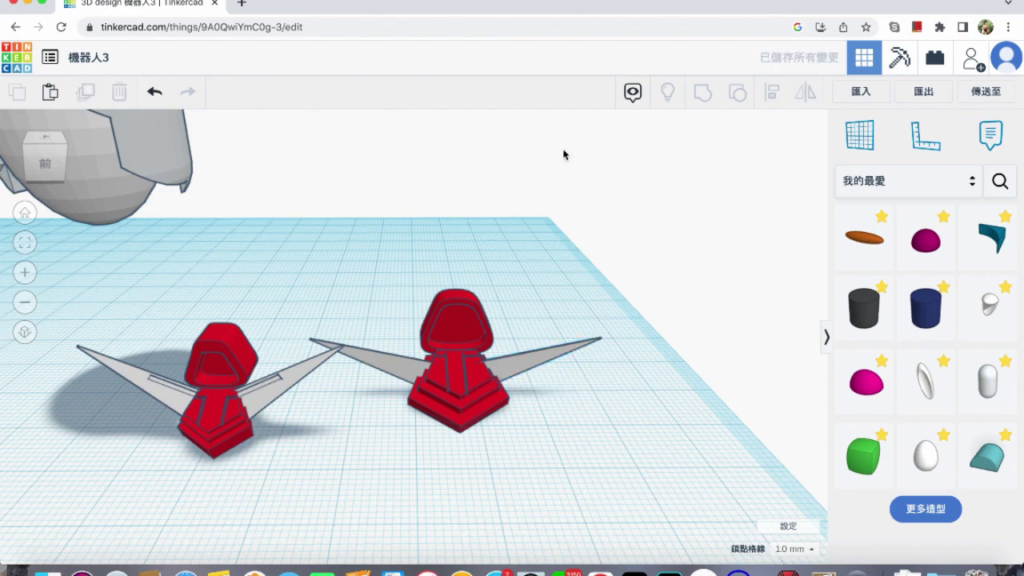
Set a temporary workplane on the right wing's front face and place a solid box from the basic shapes on it.
{"action": "left_click", "coordinate": [527, 369]}
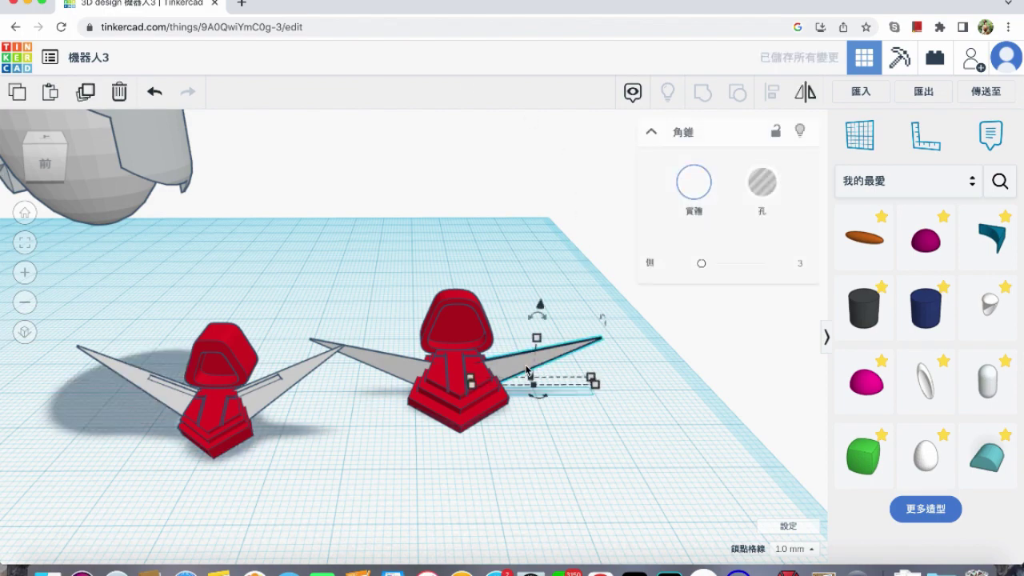
{"action": "scroll", "coordinate": [527, 369], "scroll_direction": "up", "scroll_amount": 2}
{"action": "scroll", "coordinate": [527, 369], "scroll_direction": "up", "scroll_amount": 2}
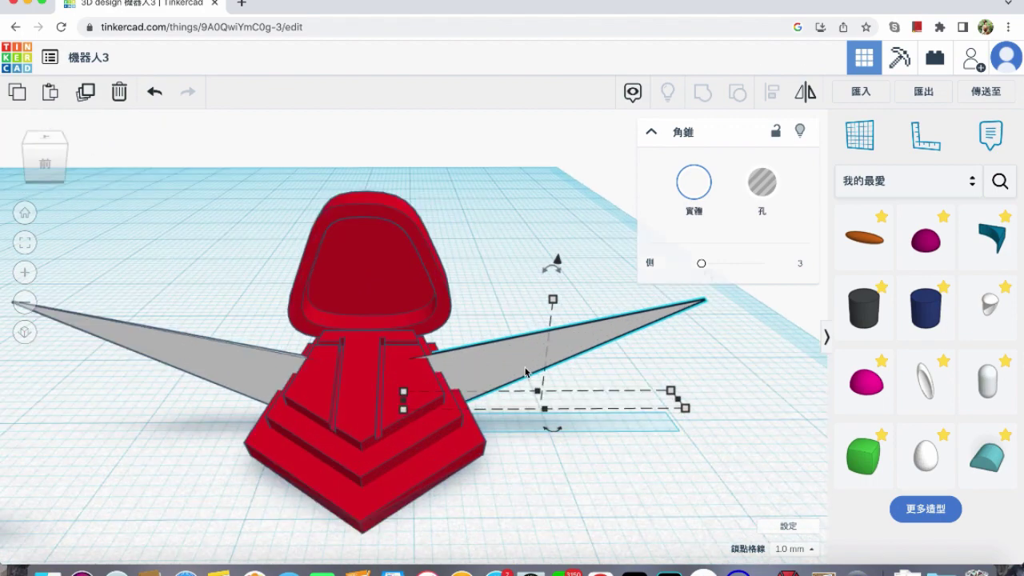
{"action": "left_click", "coordinate": [862, 140]}
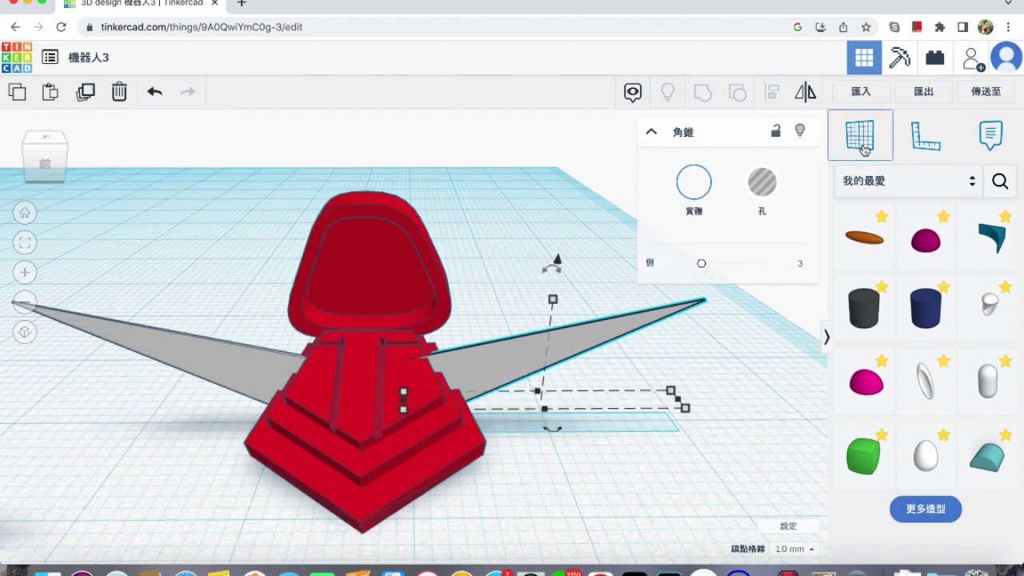
{"action": "left_click", "coordinate": [506, 373]}
{"action": "left_click", "coordinate": [934, 186]}
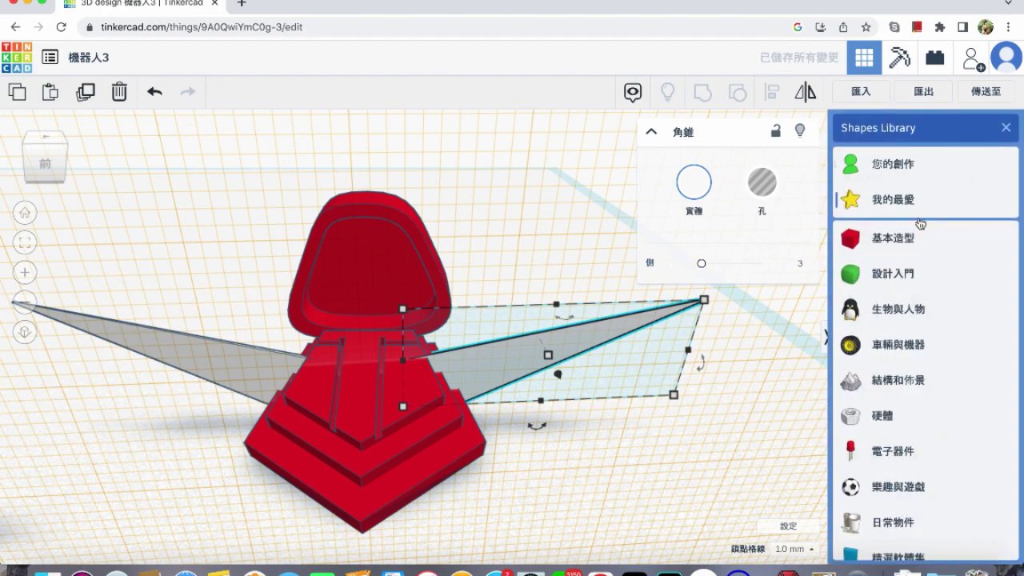
{"action": "left_click", "coordinate": [894, 239]}
{"action": "left_click", "coordinate": [983, 240]}
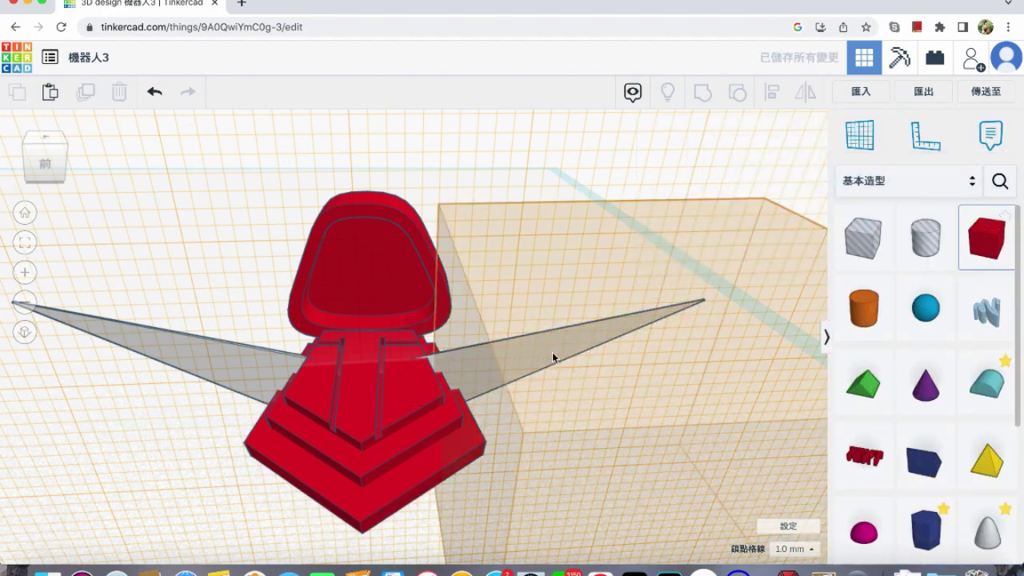
{"action": "left_click", "coordinate": [514, 361]}
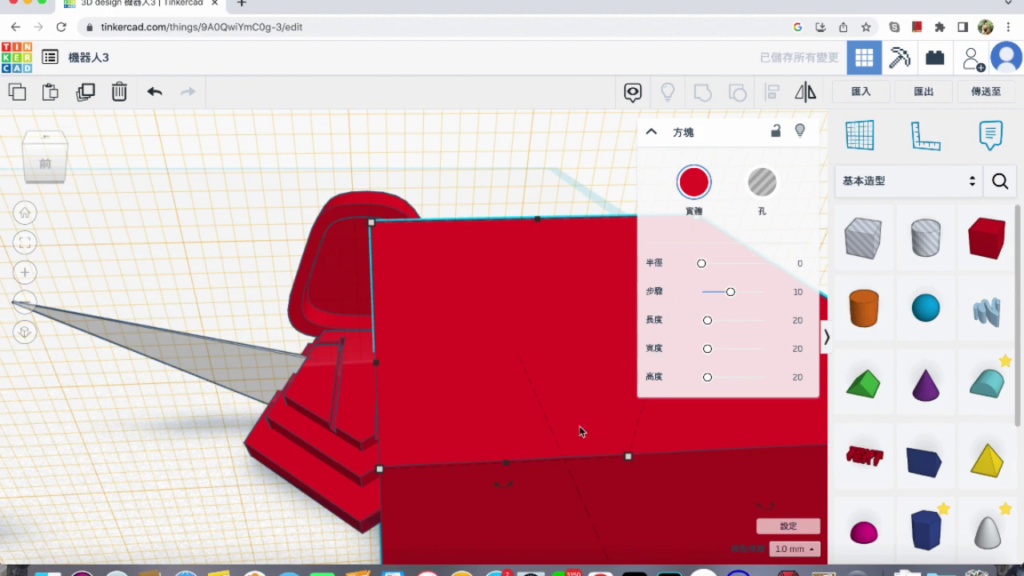
Shrink the box to a narrow bar 1 mm thick and rotate it to slope along the right wing.
{"action": "middle_click_drag", "start_coordinate": [540, 381], "coordinate": [515, 262]}
{"action": "left_click_drag", "start_coordinate": [595, 410], "coordinate": [506, 242]}
{"action": "scroll", "coordinate": [506, 242], "scroll_direction": "up", "scroll_amount": 5}
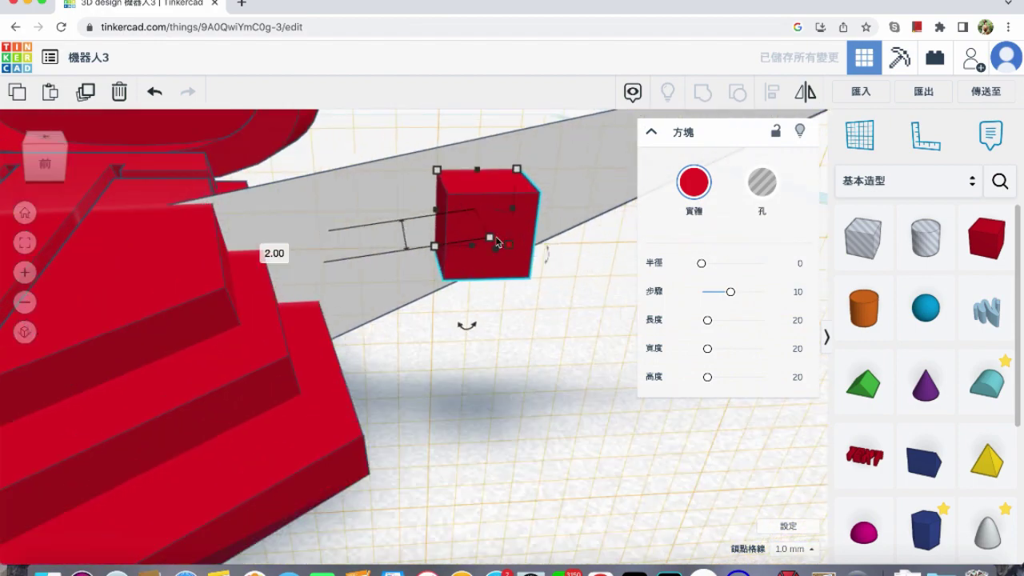
{"action": "left_click_drag", "start_coordinate": [492, 244], "coordinate": [484, 229]}
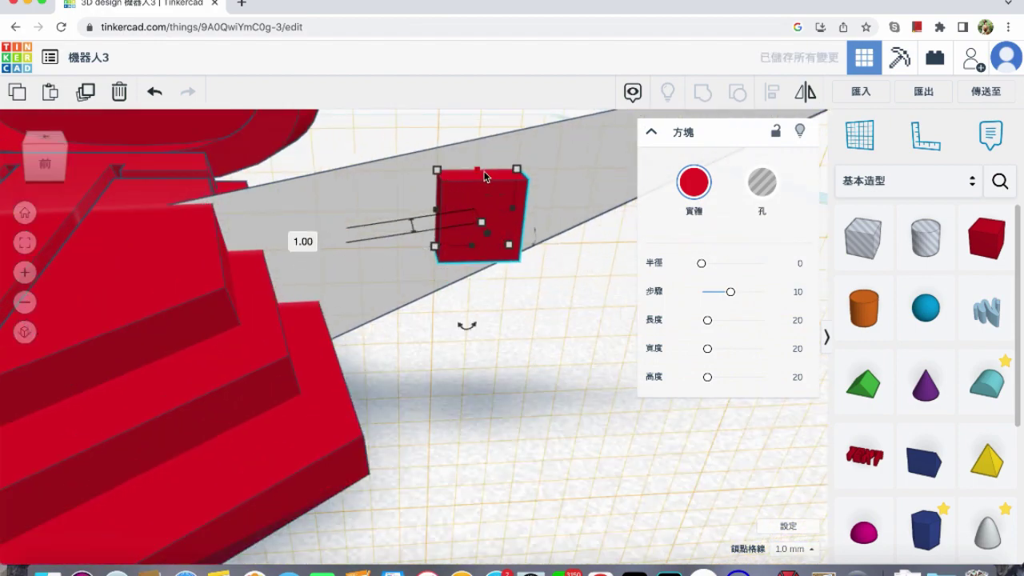
{"action": "left_click_drag", "start_coordinate": [481, 190], "coordinate": [302, 238]}
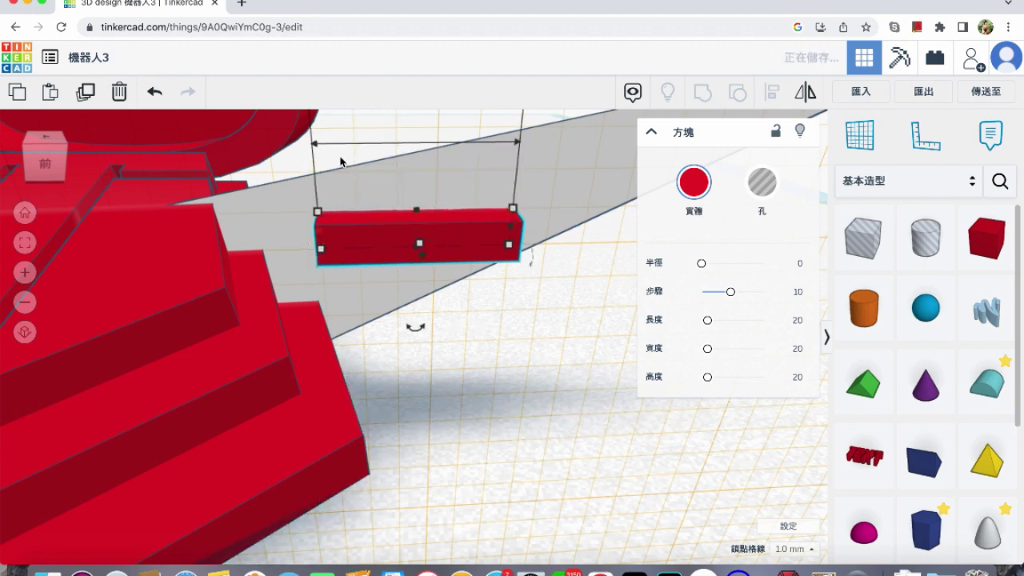
{"action": "left_click_drag", "start_coordinate": [415, 324], "coordinate": [447, 307]}
{"action": "left_click", "coordinate": [490, 331]}
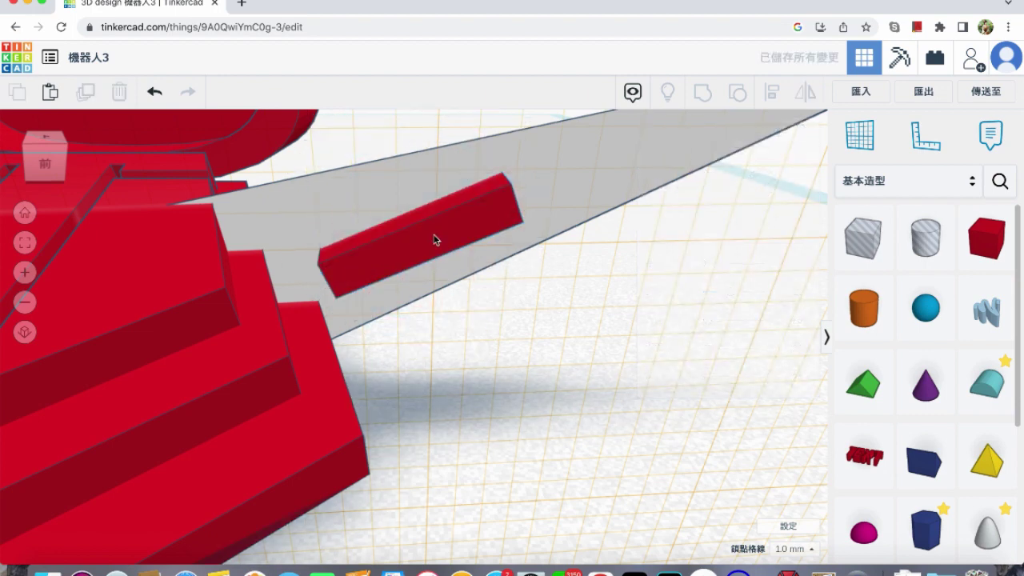
Restore the default workplane and raise the red bar toward the wing's upper edge.
{"action": "left_click", "coordinate": [436, 231]}
{"action": "middle_click_drag", "start_coordinate": [420, 313], "coordinate": [421, 360]}
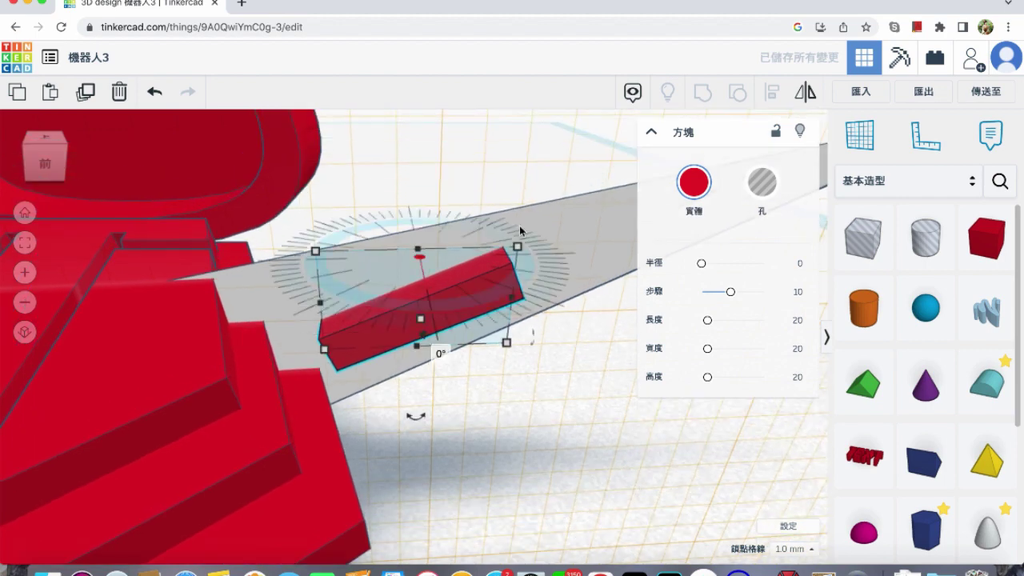
{"action": "left_click", "coordinate": [859, 139]}
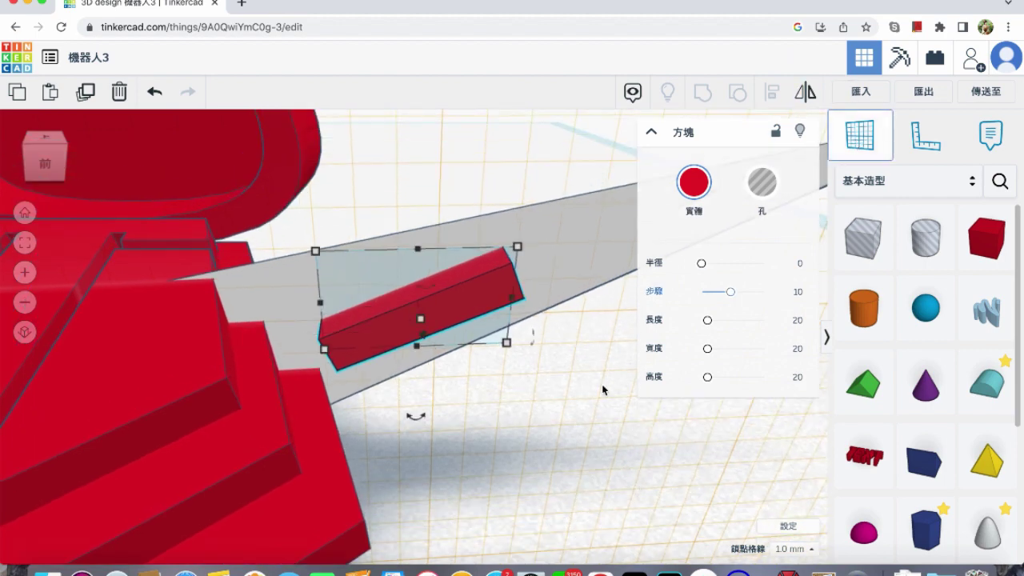
{"action": "left_click", "coordinate": [591, 407]}
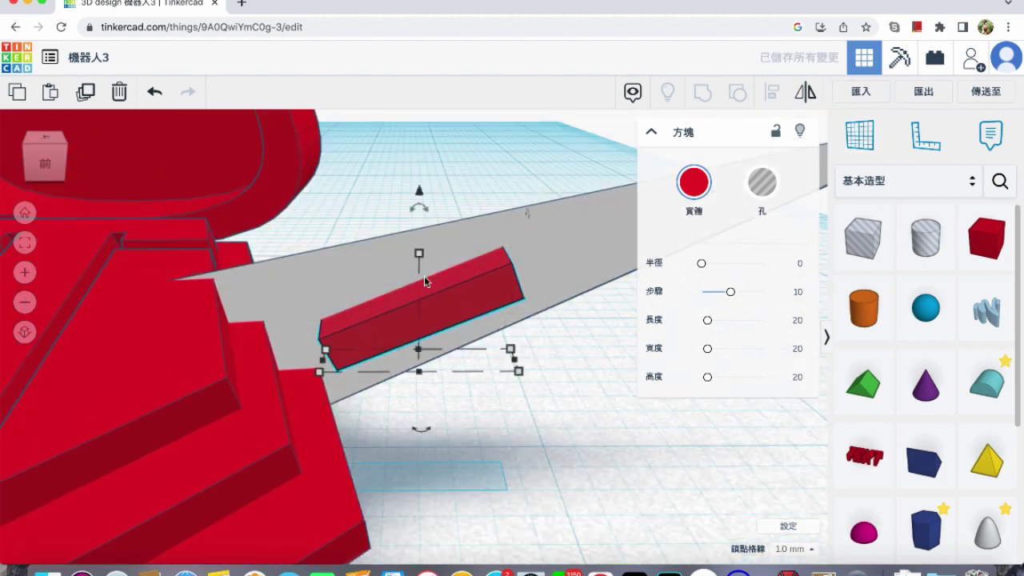
{"action": "left_click_drag", "start_coordinate": [418, 191], "coordinate": [422, 160]}
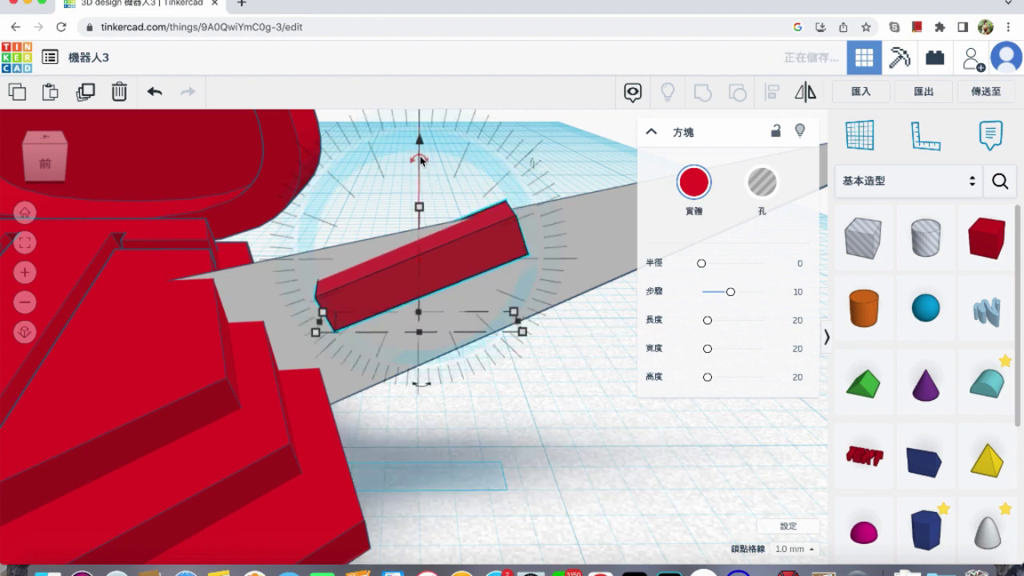
{"action": "middle_click_drag", "start_coordinate": [431, 208], "coordinate": [429, 238]}
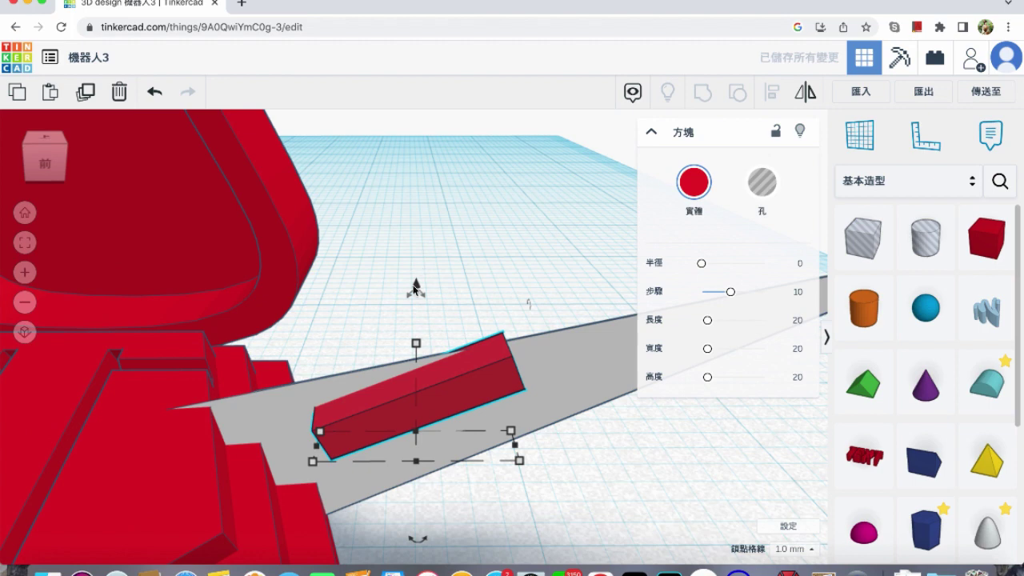
Try rotating the red bar by 10° and by -20° in the front plane.
{"action": "left_click", "coordinate": [416, 193]}
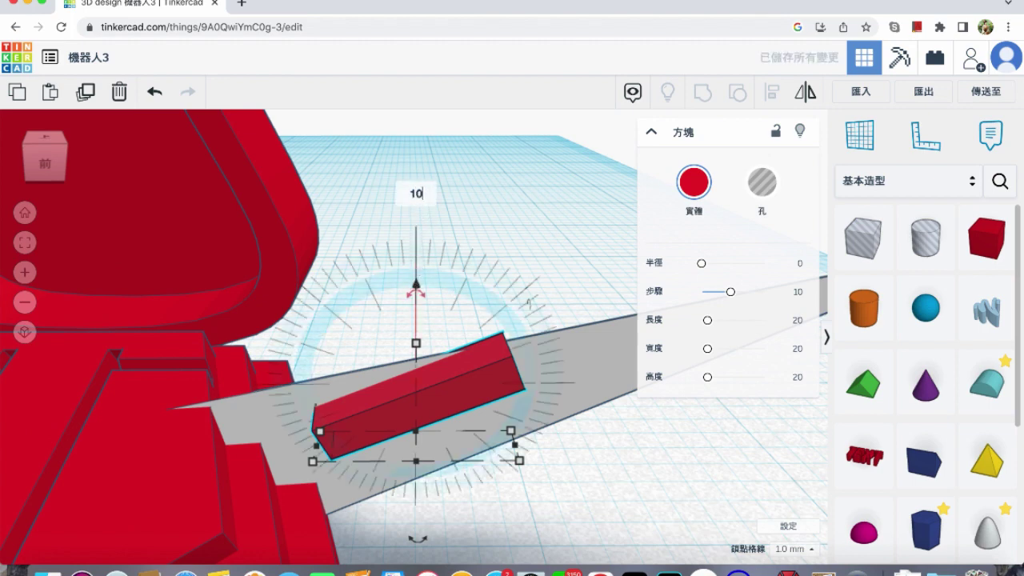
{"action": "type", "text": "10"}
{"action": "key", "text": "Return"}
{"action": "left_click", "coordinate": [378, 198]}
{"action": "key", "text": "BackSpace"}
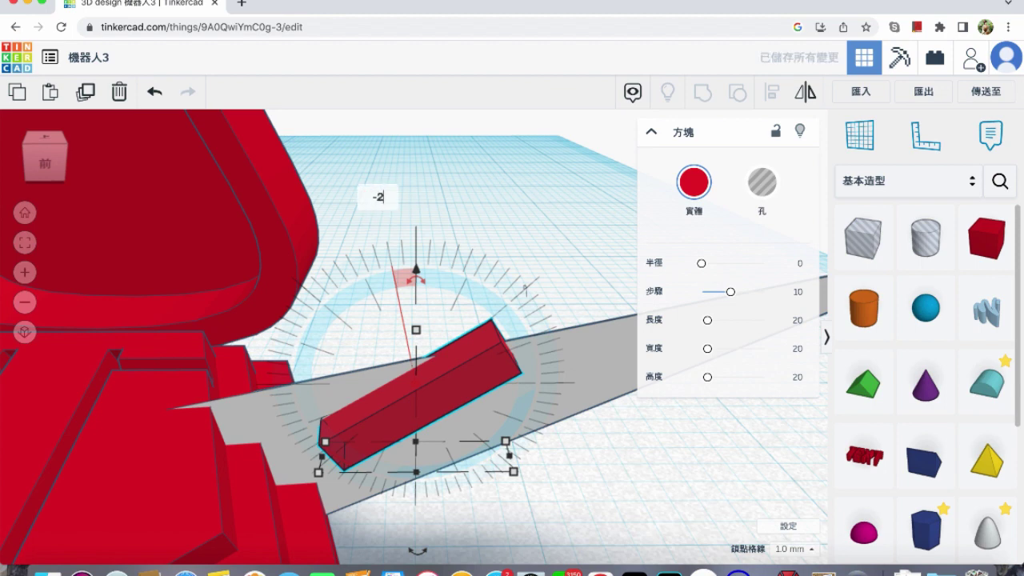
{"action": "key", "text": "Return"}
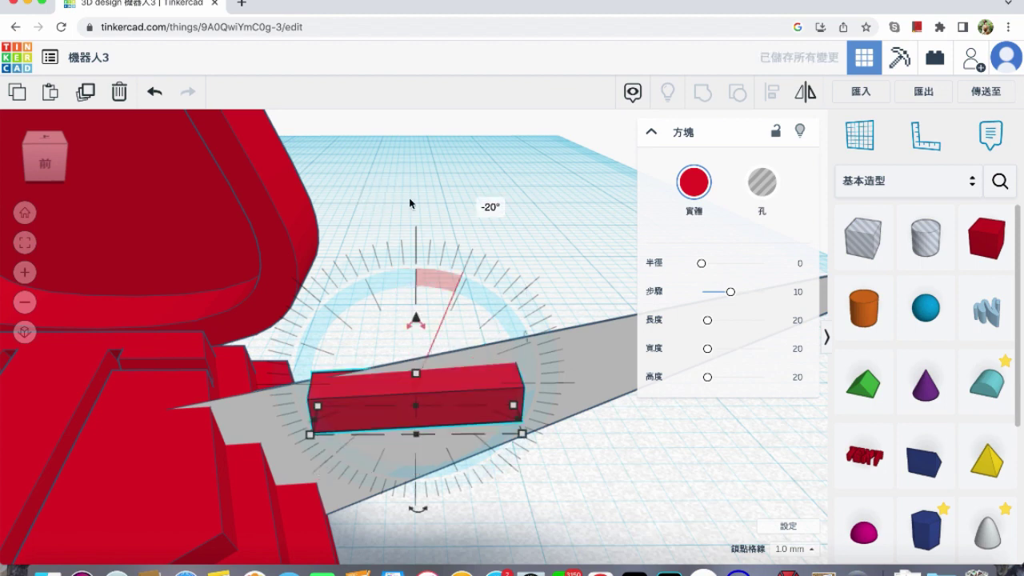
Set the red bar's rotation to -10° and lengthen it slightly toward the wing tip.
{"action": "left_click", "coordinate": [485, 207]}
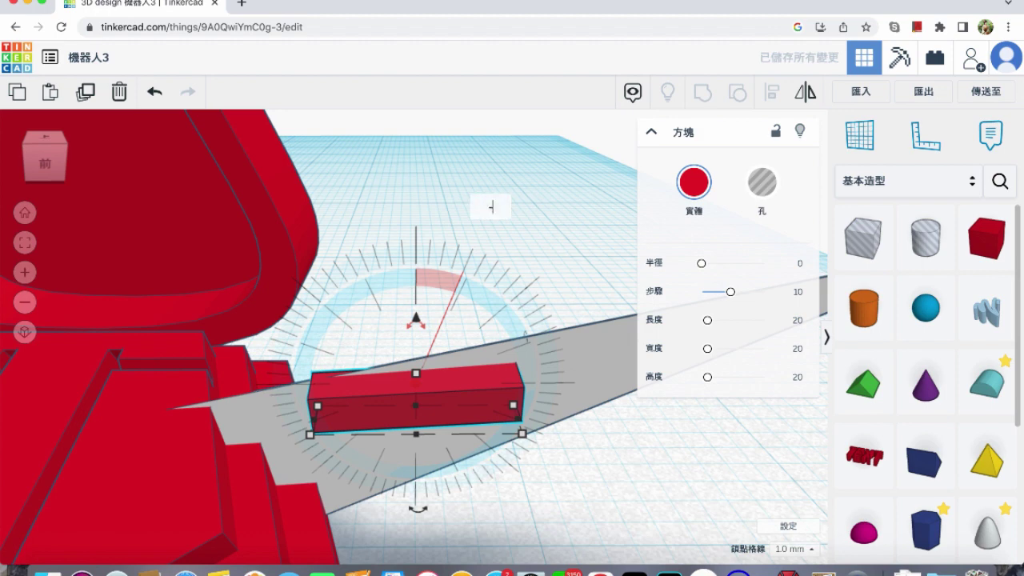
{"action": "type", "text": "-10"}
{"action": "key", "text": "Return"}
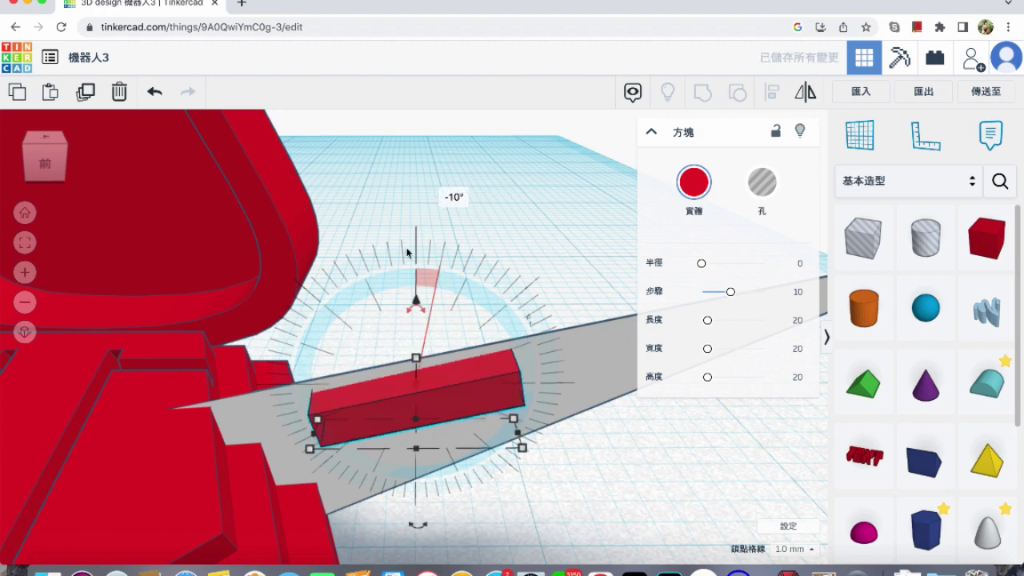
{"action": "left_click", "coordinate": [359, 267]}
{"action": "left_click", "coordinate": [439, 403]}
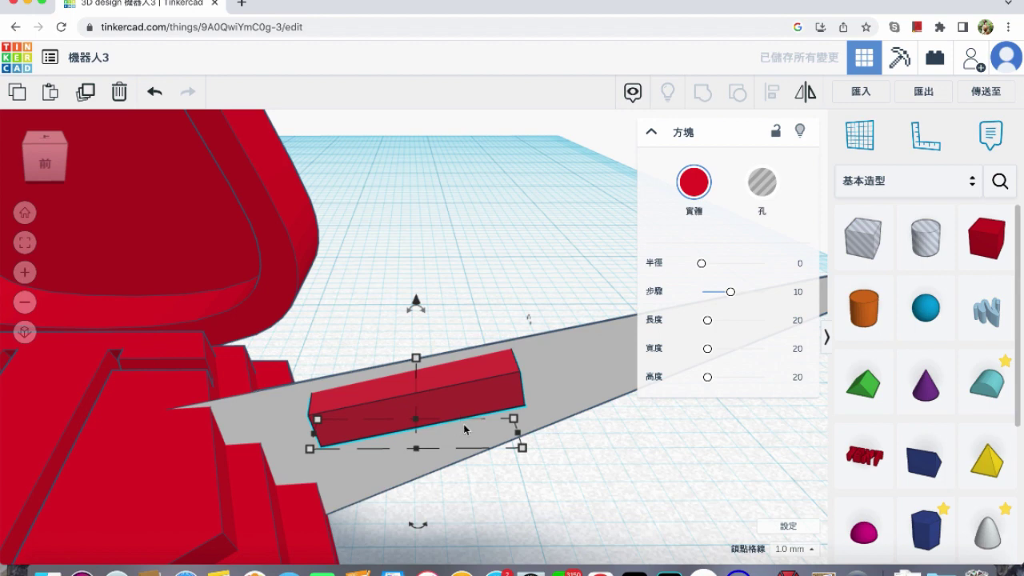
{"action": "left_click_drag", "start_coordinate": [518, 435], "coordinate": [548, 433]}
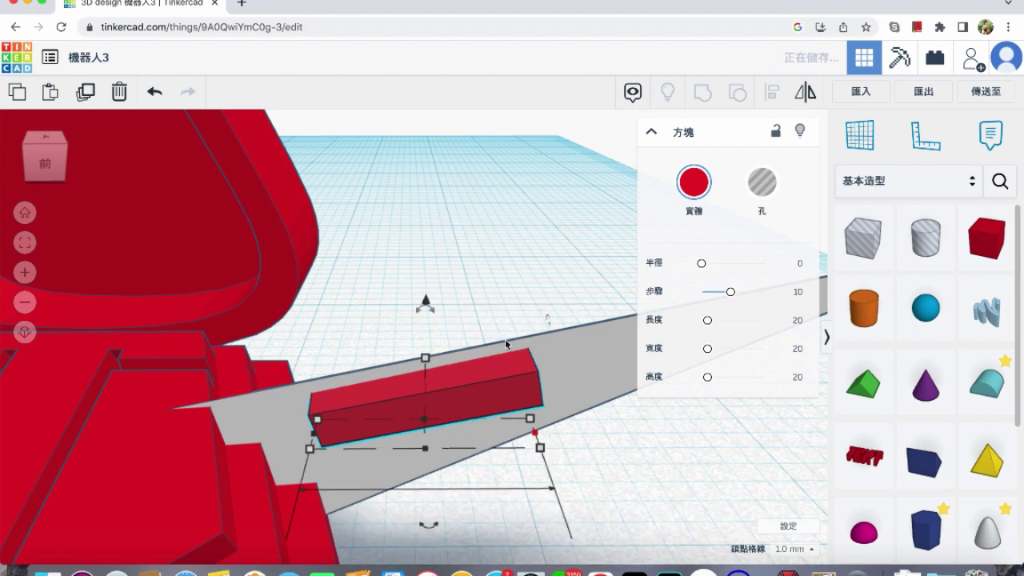
{"action": "left_click", "coordinate": [480, 312]}
{"action": "right_click_drag", "start_coordinate": [458, 408], "coordinate": [458, 420]}
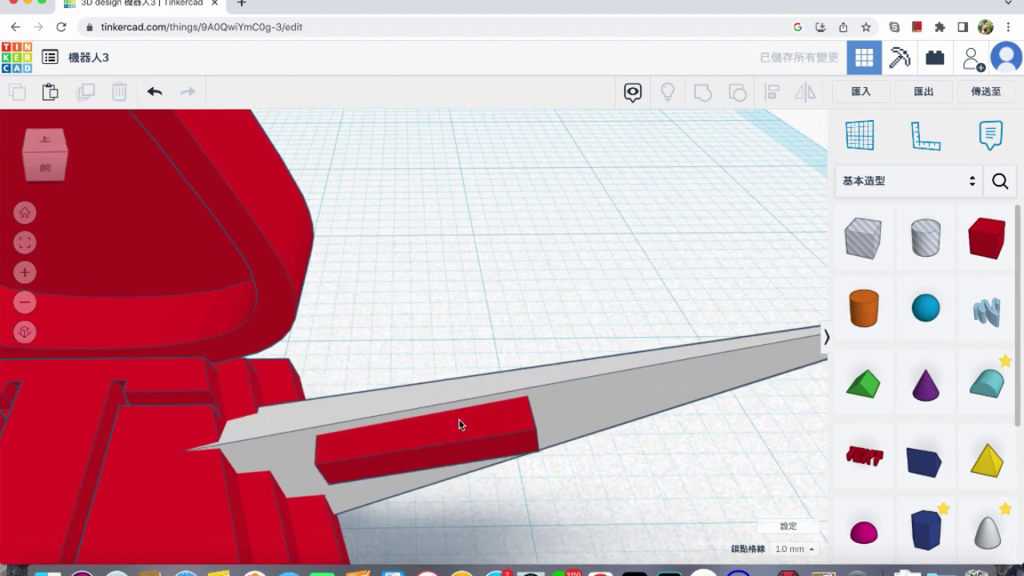
Turn the bar into a hole and group it with the right wing to cut a slanted recess.
{"action": "left_click", "coordinate": [498, 436]}
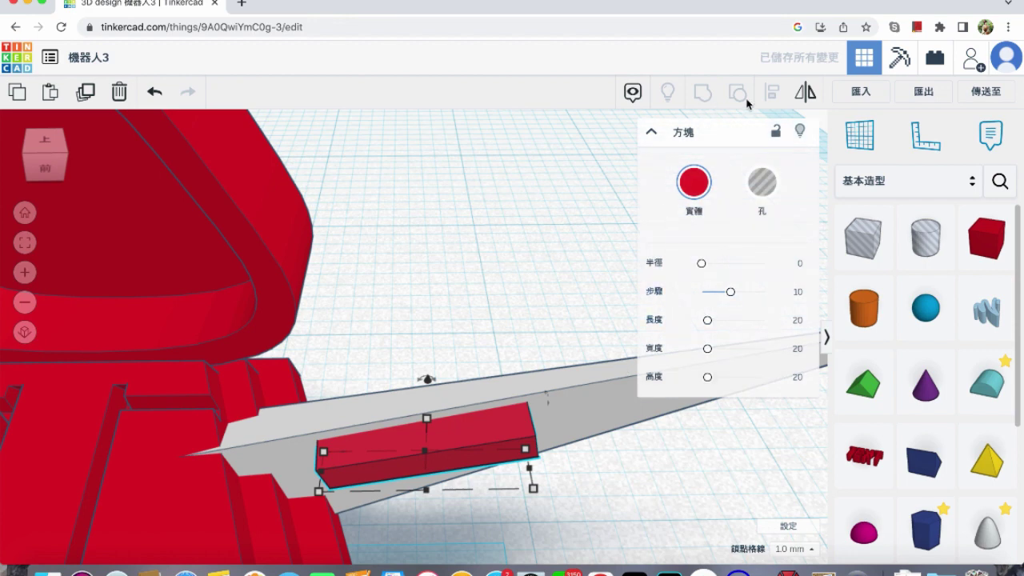
{"action": "left_click", "coordinate": [761, 182]}
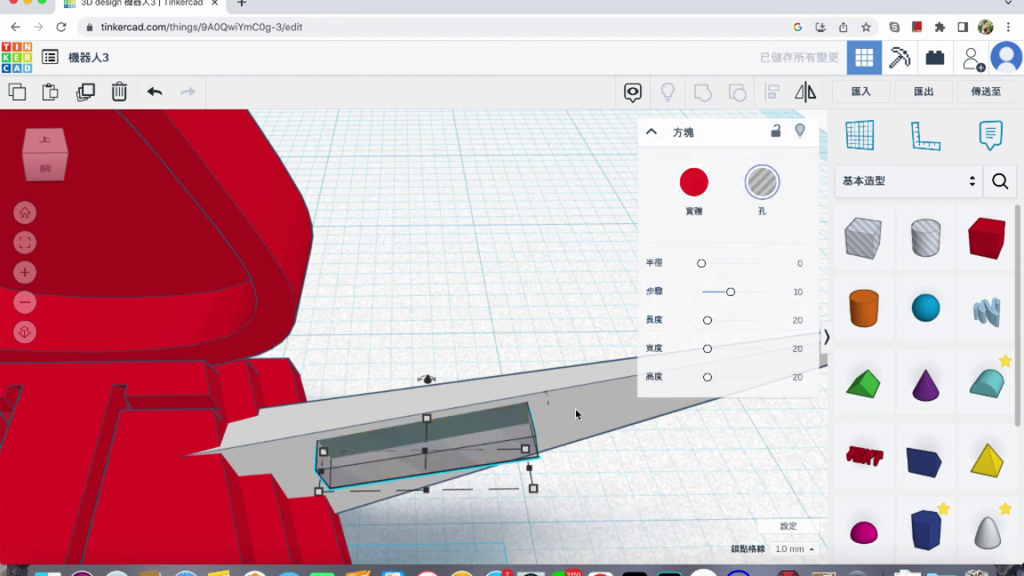
{"action": "left_click", "coordinate": [575, 409]}
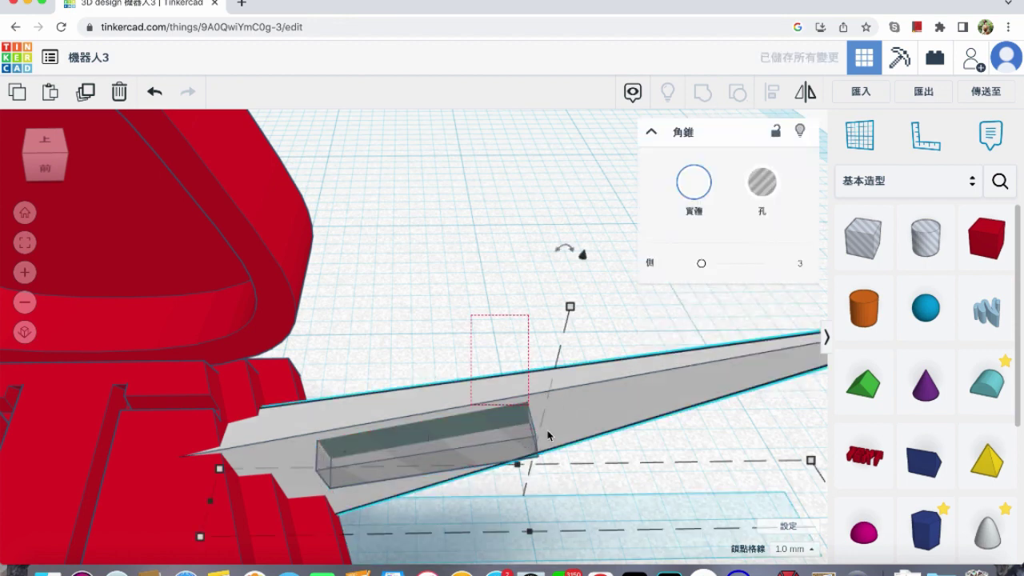
{"action": "left_click_drag", "start_coordinate": [471, 315], "coordinate": [558, 449]}
{"action": "left_click", "coordinate": [703, 94]}
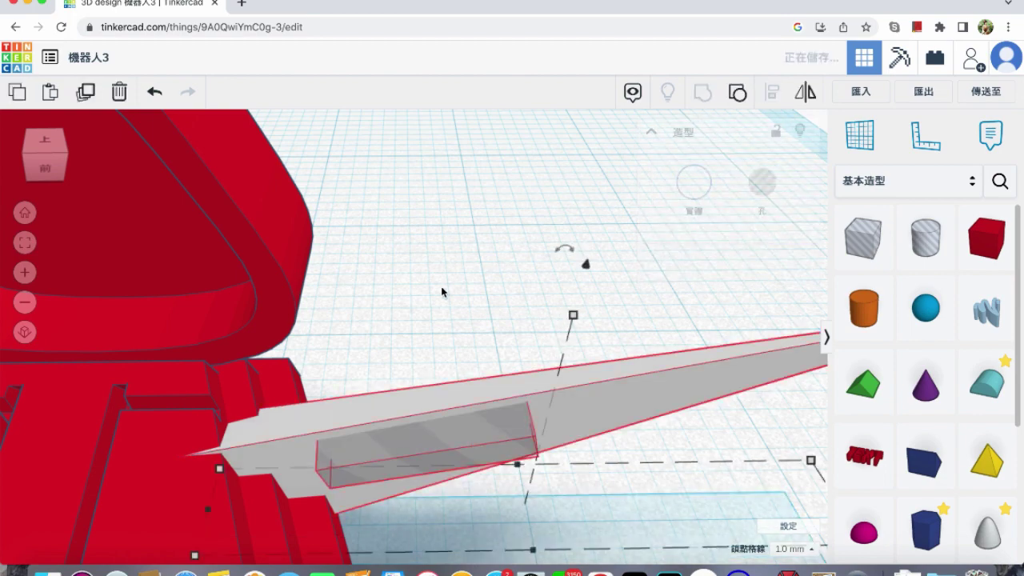
{"action": "left_click", "coordinate": [430, 337]}
{"action": "right_click_drag", "start_coordinate": [425, 351], "coordinate": [423, 299]}
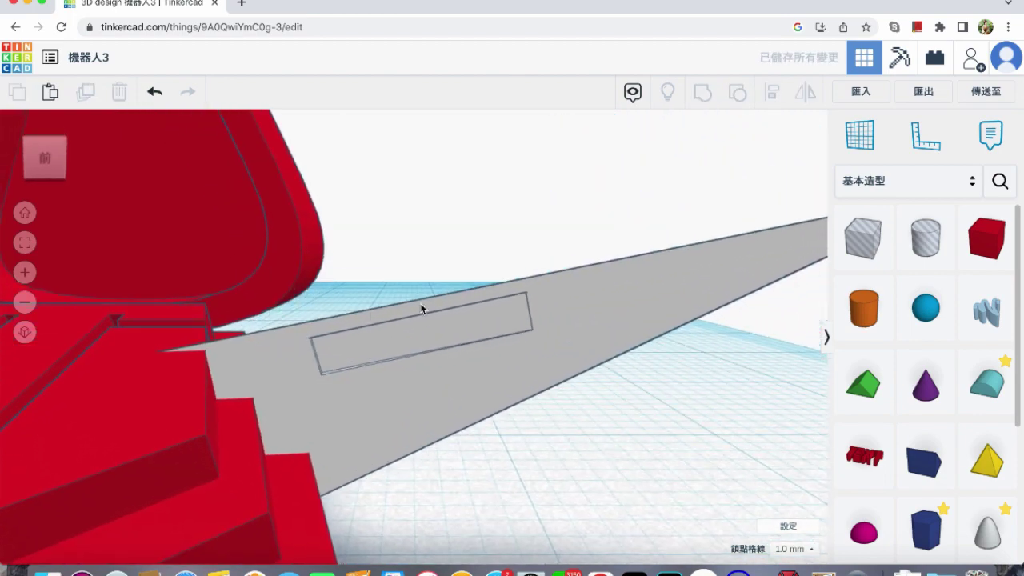
Delete the plain left wing and make a duplicate of the recessed right wing mirrored from side to side.
{"action": "scroll", "coordinate": [419, 304], "scroll_direction": "down", "scroll_amount": 5}
{"action": "middle_click_drag", "start_coordinate": [402, 313], "coordinate": [447, 340]}
{"action": "left_click", "coordinate": [221, 382]}
{"action": "key", "text": "Delete"}
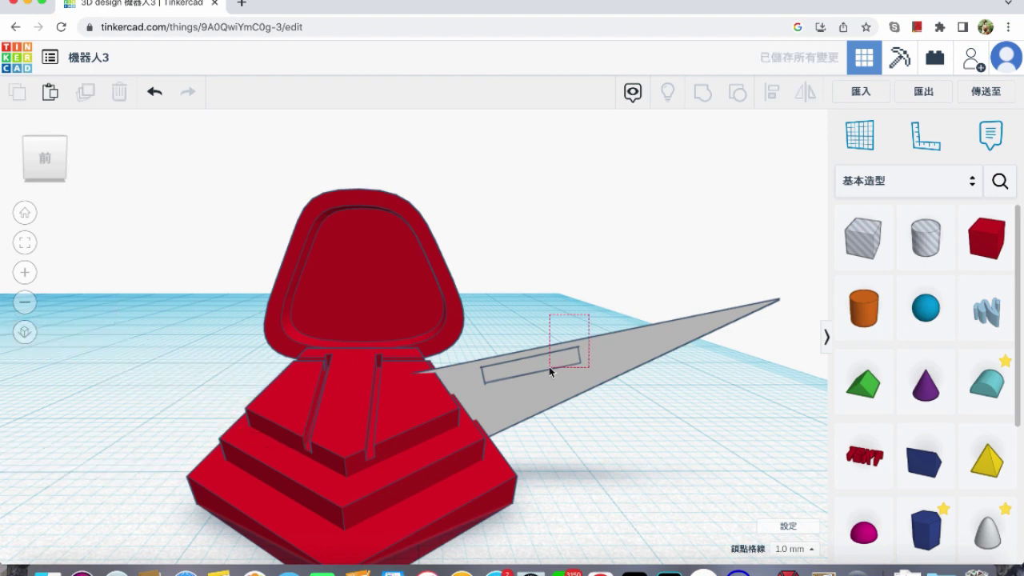
{"action": "left_click", "coordinate": [550, 371]}
{"action": "left_click", "coordinate": [100, 93]}
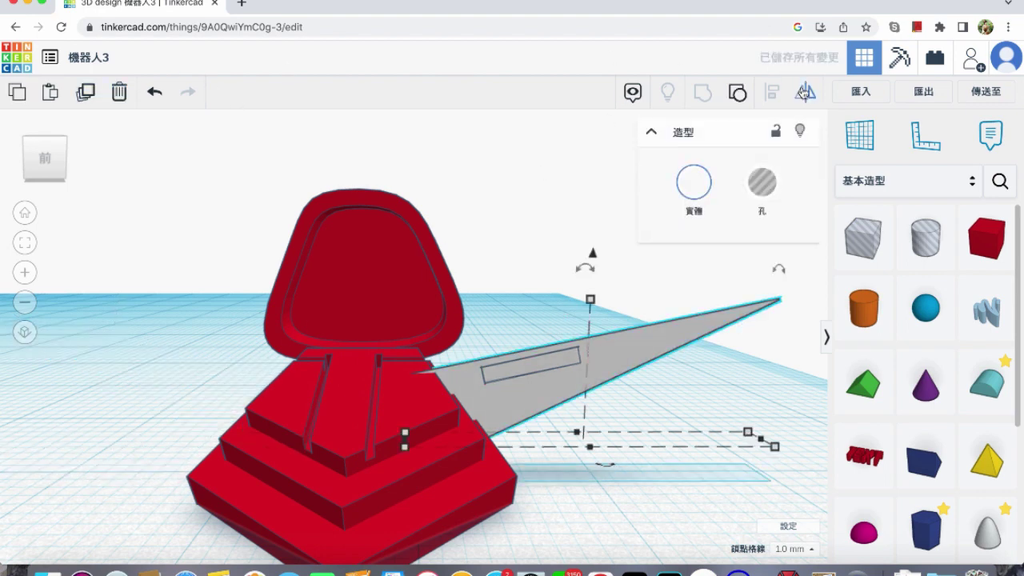
{"action": "left_click_drag", "start_coordinate": [595, 458], "coordinate": [645, 434]}
Move the mirrored recessed wing straight across to the left side of the pentagon layers, opposite the right wing.
{"action": "key", "text": "Left"}
{"action": "key", "text": "Left"}
{"action": "key", "text": "Left"}
{"action": "key", "text": "Left"}
{"action": "key", "text": "Left"}
{"action": "key", "text": "Left"}
{"action": "key", "text": "Left"}
{"action": "key", "text": "Left"}
{"action": "key", "text": "Left"}
{"action": "key", "text": "Left"}
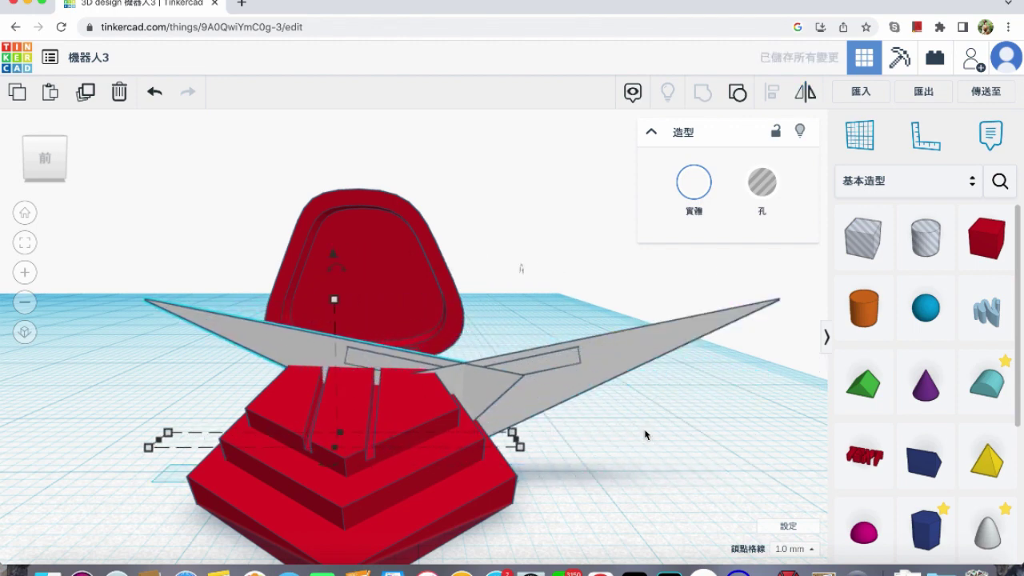
{"action": "key", "text": "Left"}
{"action": "key", "text": "Left"}
{"action": "key", "text": "Left"}
{"action": "key", "text": "Left"}
{"action": "key", "text": "Left"}
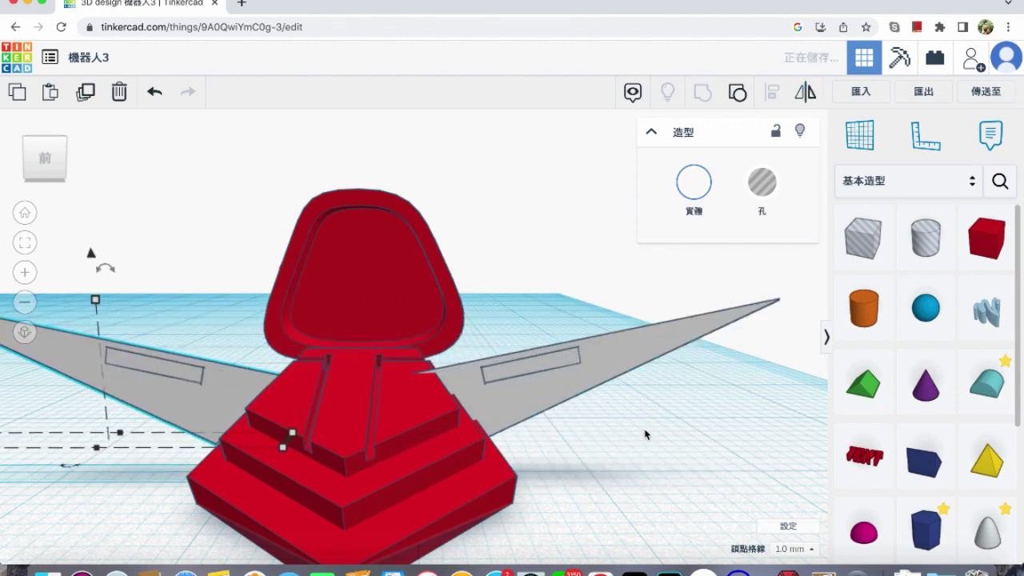
{"action": "key", "text": "Right"}
{"action": "left_click", "coordinate": [639, 434]}
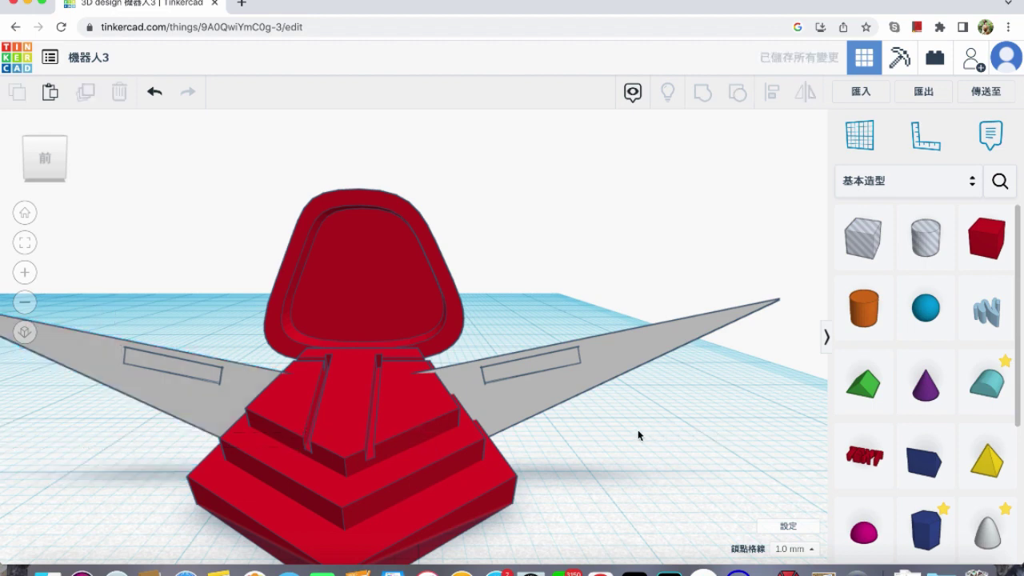
Select the complete red helmet crest with its side wings and lower it onto the top of the robot's head.
{"action": "scroll", "coordinate": [638, 431], "scroll_direction": "down", "scroll_amount": 3}
{"action": "middle_click_drag", "start_coordinate": [607, 430], "coordinate": [613, 429]}
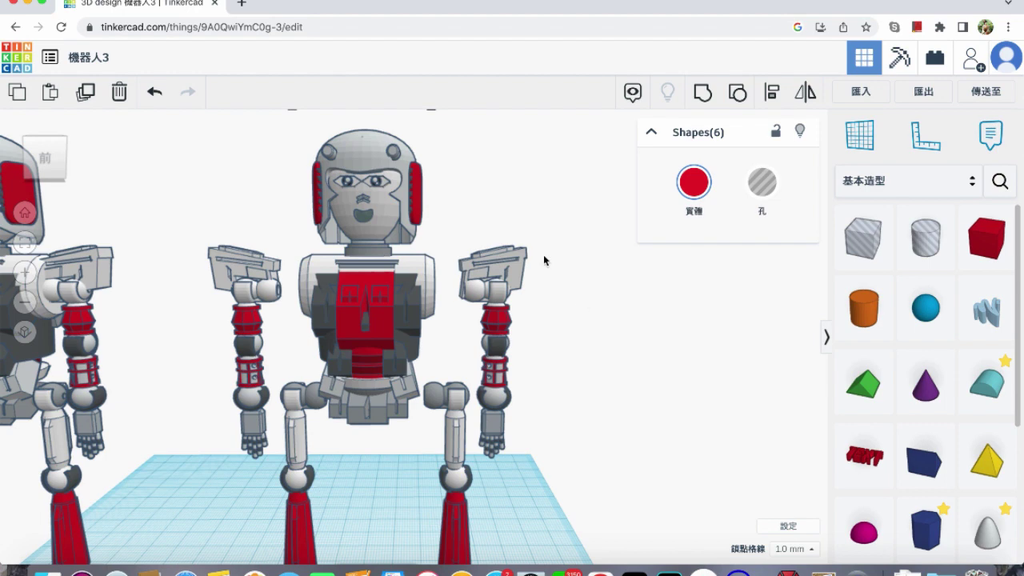
{"action": "middle_click_drag", "start_coordinate": [386, 280], "coordinate": [380, 348]}
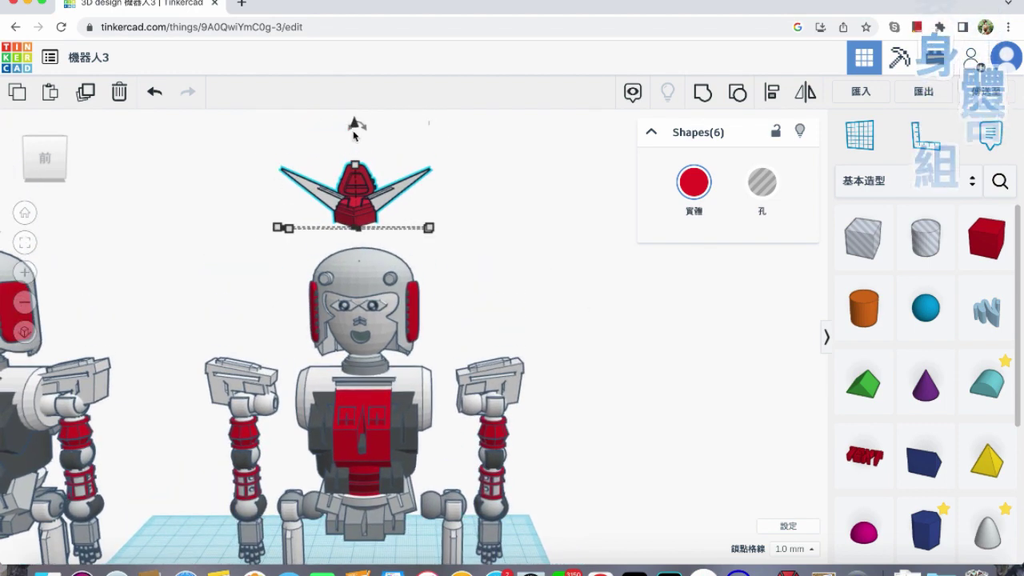
{"action": "left_click_drag", "start_coordinate": [358, 128], "coordinate": [360, 175]}
Select the whole left leg of the front-facing robot and move it inward toward the pelvis.
{"action": "middle_click_drag", "start_coordinate": [354, 357], "coordinate": [383, 198]}
{"action": "right_click_drag", "start_coordinate": [382, 198], "coordinate": [351, 247]}
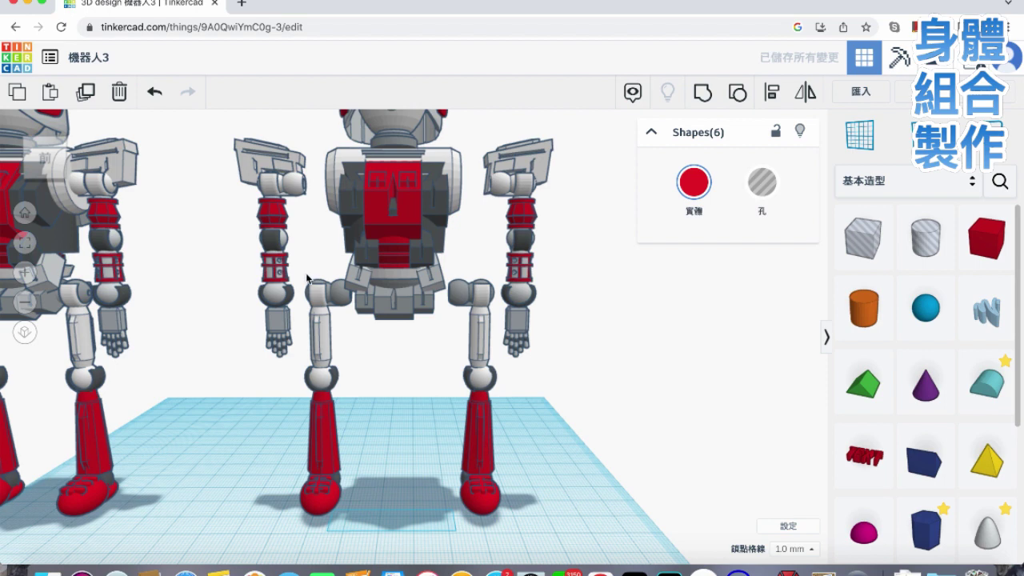
{"action": "left_click_drag", "start_coordinate": [316, 403], "coordinate": [330, 515]}
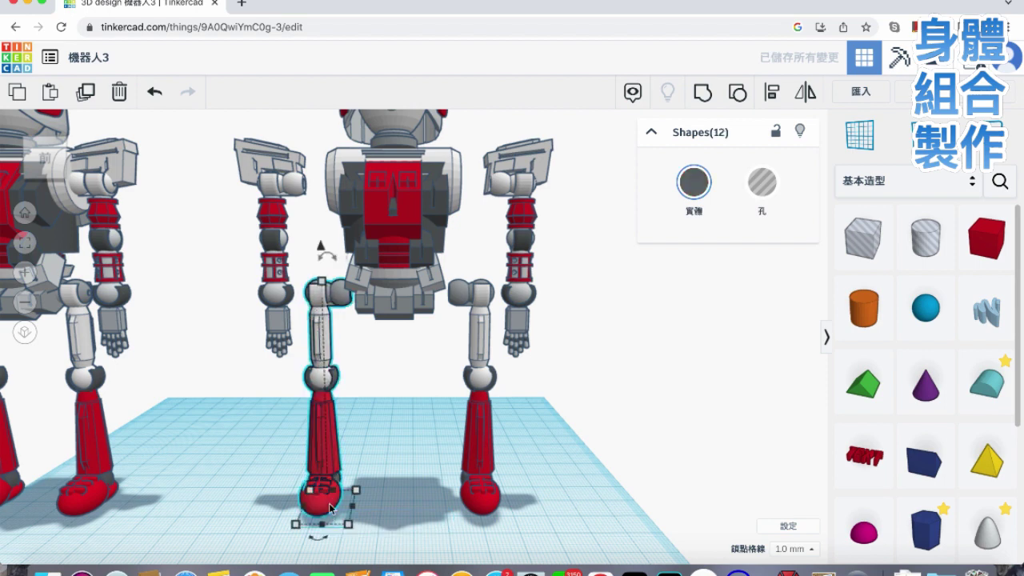
{"action": "key", "text": "Right"}
{"action": "key", "text": "Right"}
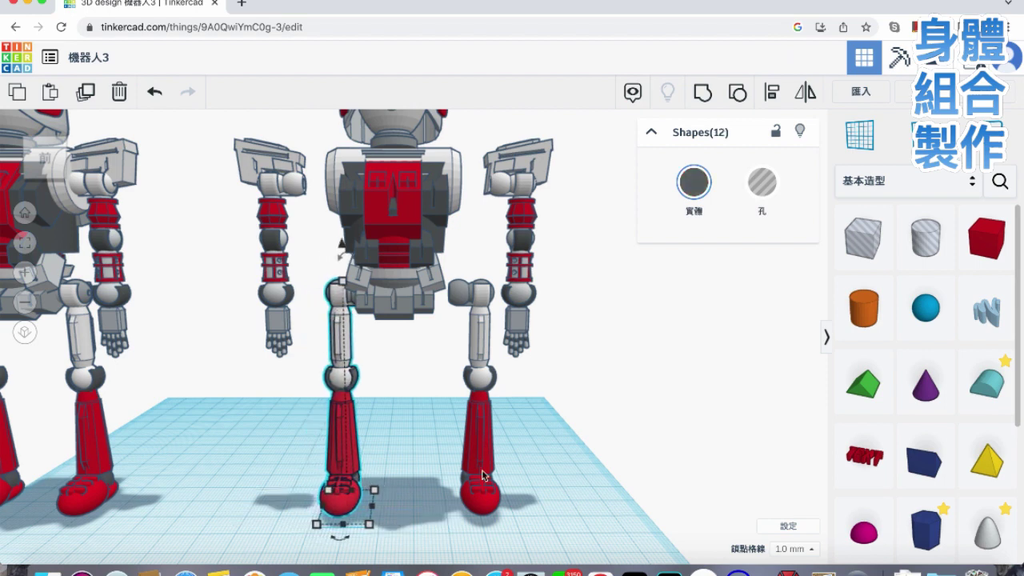
Move the whole right leg inward against the pelvis and nudge the left leg slightly further inward to match.
{"action": "left_click_drag", "start_coordinate": [450, 272], "coordinate": [487, 518]}
{"action": "key", "text": "Left"}
{"action": "key", "text": "Left"}
{"action": "key", "text": "Left"}
{"action": "key", "text": "Left"}
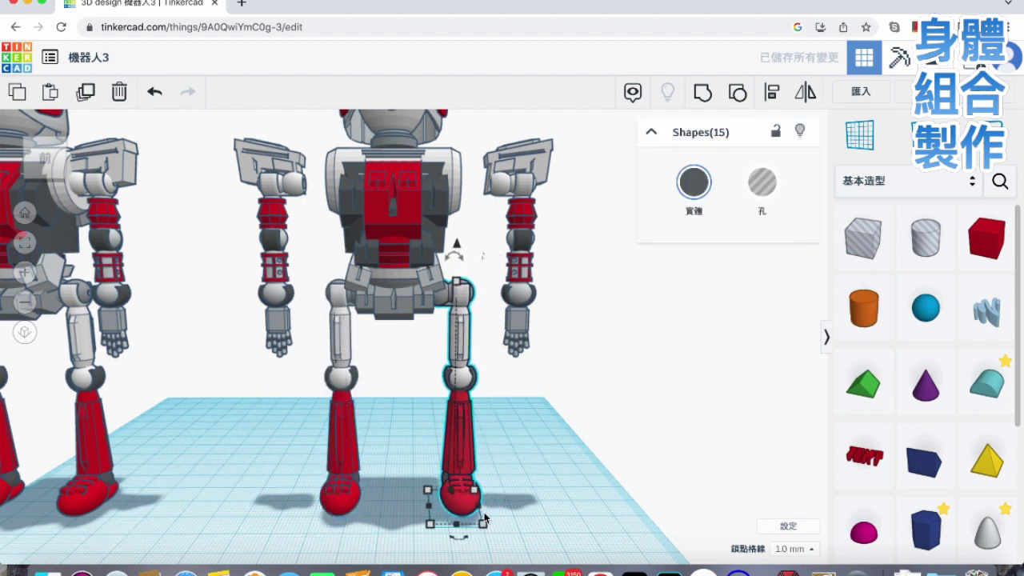
{"action": "key", "text": "Left"}
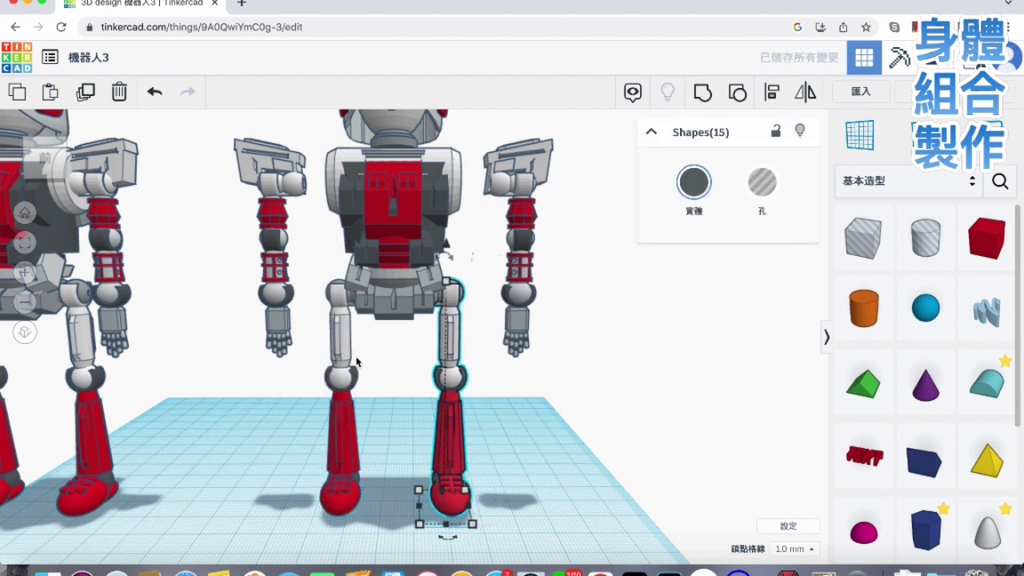
{"action": "left_click_drag", "start_coordinate": [314, 294], "coordinate": [348, 530]}
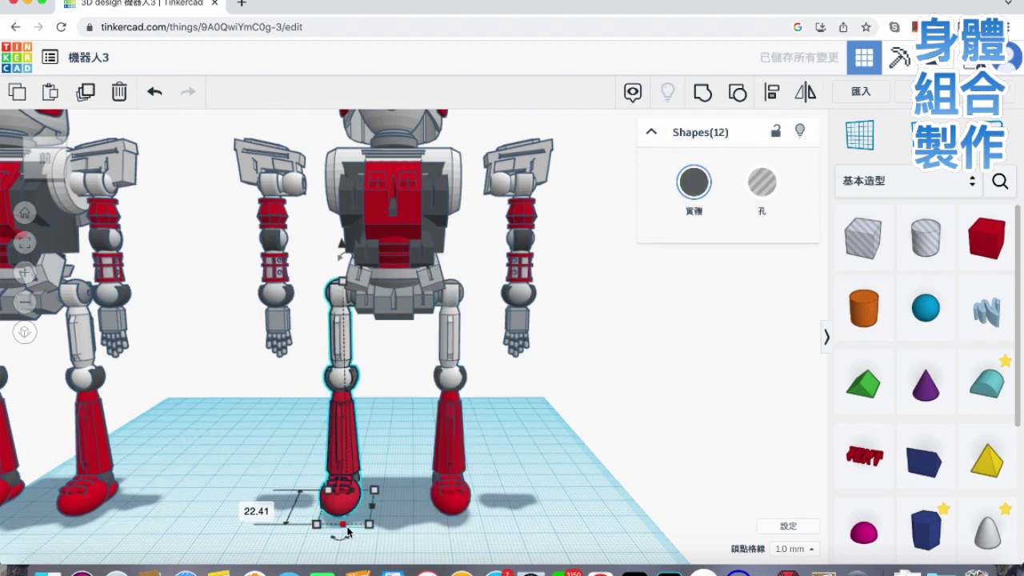
Select the whole left arm with its shoulder armour and move it inward until the shoulder meets the torso.
{"action": "left_click_drag", "start_coordinate": [206, 139], "coordinate": [308, 359]}
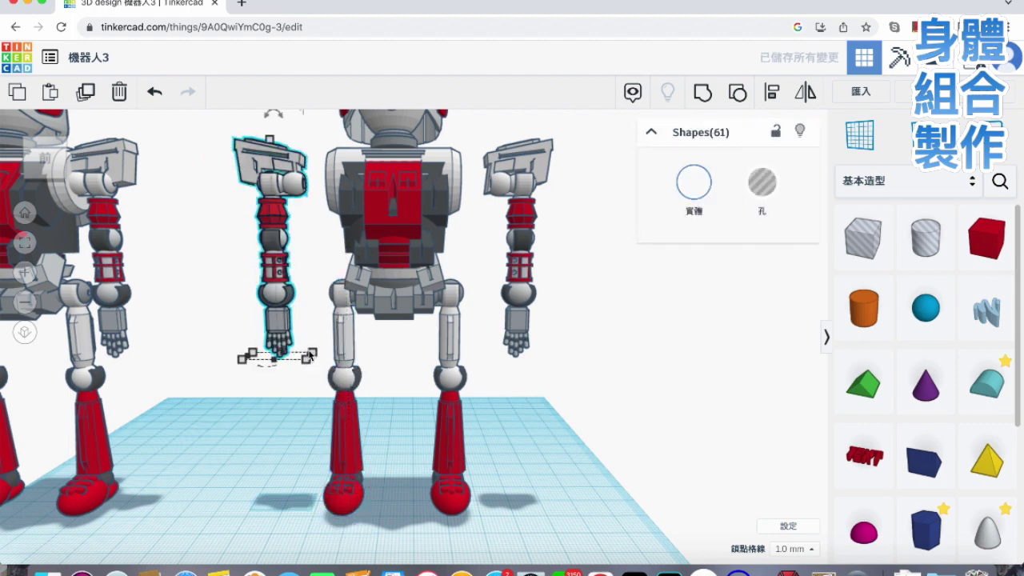
{"action": "key", "text": "Right"}
{"action": "key", "text": "Right"}
{"action": "key", "text": "Right"}
{"action": "key", "text": "Right"}
{"action": "key", "text": "Right"}
{"action": "key", "text": "Right"}
{"action": "key", "text": "Right"}
{"action": "key", "text": "Right"}
{"action": "key", "text": "Right"}
{"action": "key", "text": "Right"}
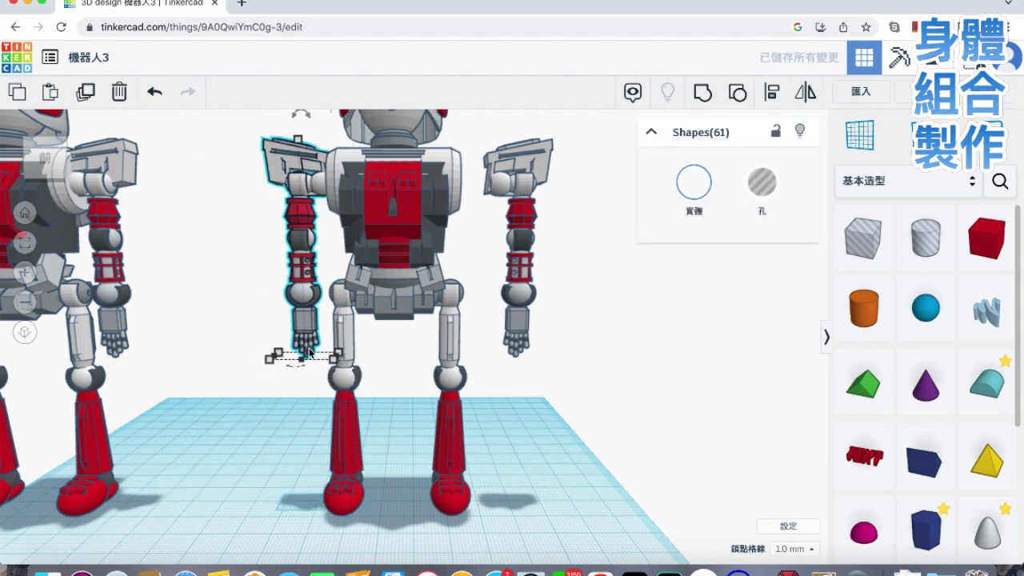
{"action": "key", "text": "Right"}
{"action": "key", "text": "Right"}
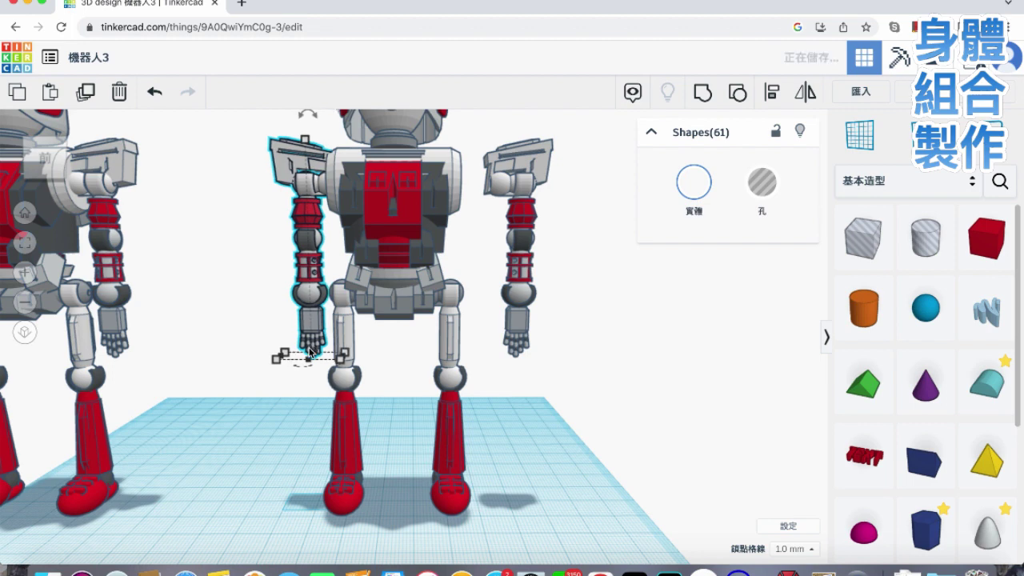
Select the whole right arm with its shoulder armour, move it inward against the torso and deselect it.
{"action": "left_click_drag", "start_coordinate": [490, 210], "coordinate": [534, 379]}
{"action": "key", "text": "Left"}
{"action": "key", "text": "Left"}
{"action": "key", "text": "Left"}
{"action": "key", "text": "Left"}
{"action": "key", "text": "Left"}
{"action": "key", "text": "Left"}
{"action": "key", "text": "Left"}
{"action": "key", "text": "Left"}
{"action": "key", "text": "Left"}
{"action": "key", "text": "Left"}
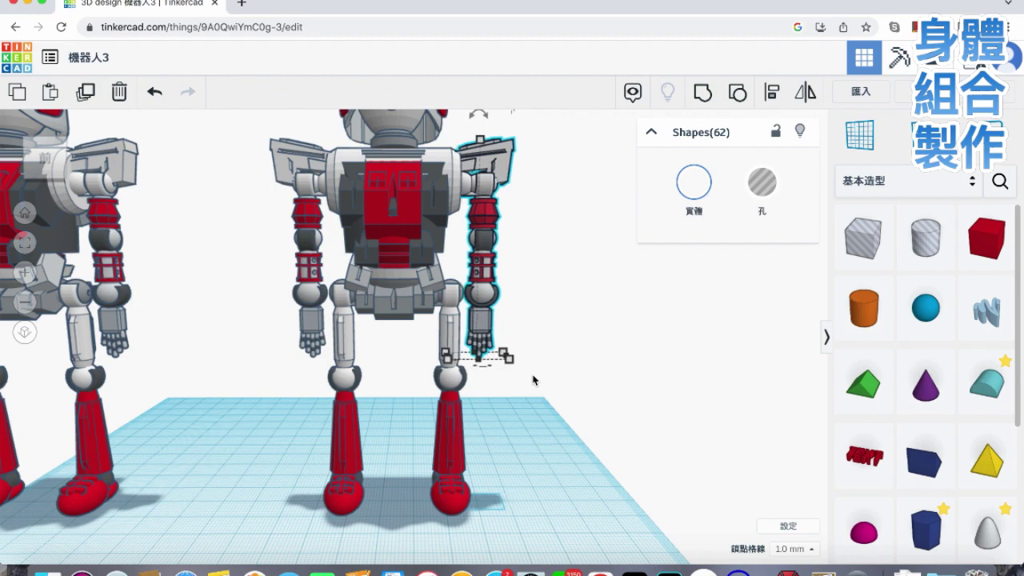
{"action": "key", "text": "Left"}
{"action": "key", "text": "Right"}
{"action": "left_click", "coordinate": [542, 341]}
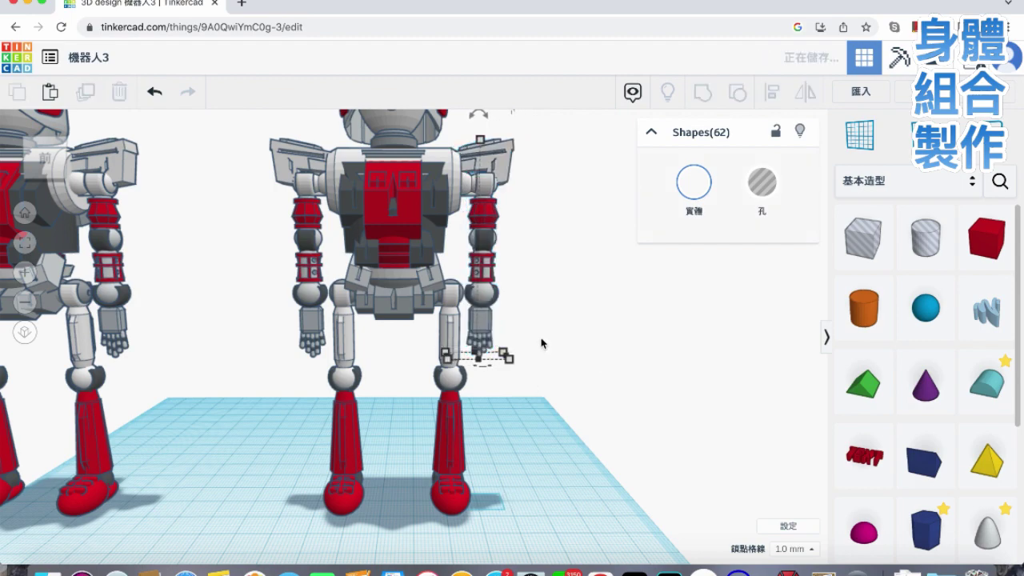
{"action": "middle_click_drag", "start_coordinate": [563, 316], "coordinate": [583, 355]}
{"action": "scroll", "coordinate": [584, 359], "scroll_direction": "down", "scroll_amount": 5}
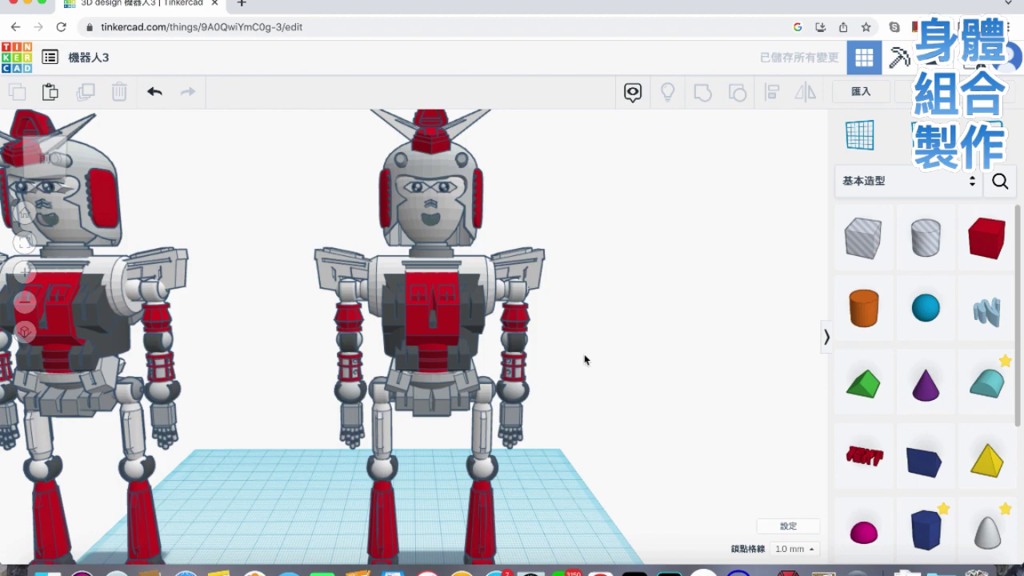
{"action": "middle_click_drag", "start_coordinate": [584, 361], "coordinate": [578, 345]}
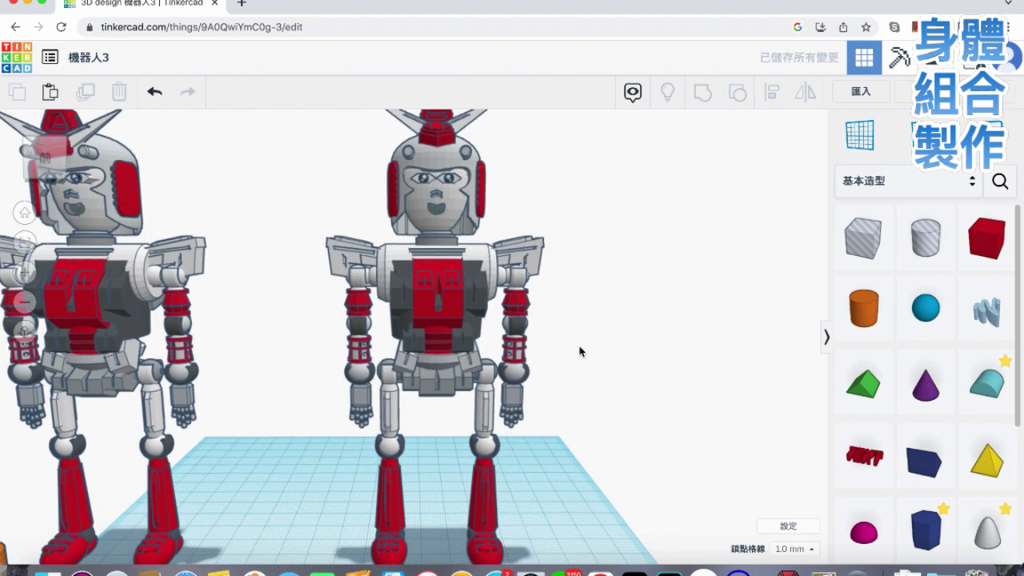
{"action": "scroll", "coordinate": [579, 347], "scroll_direction": "down", "scroll_amount": 2}
{"action": "scroll", "coordinate": [579, 352], "scroll_direction": "down", "scroll_amount": 3}
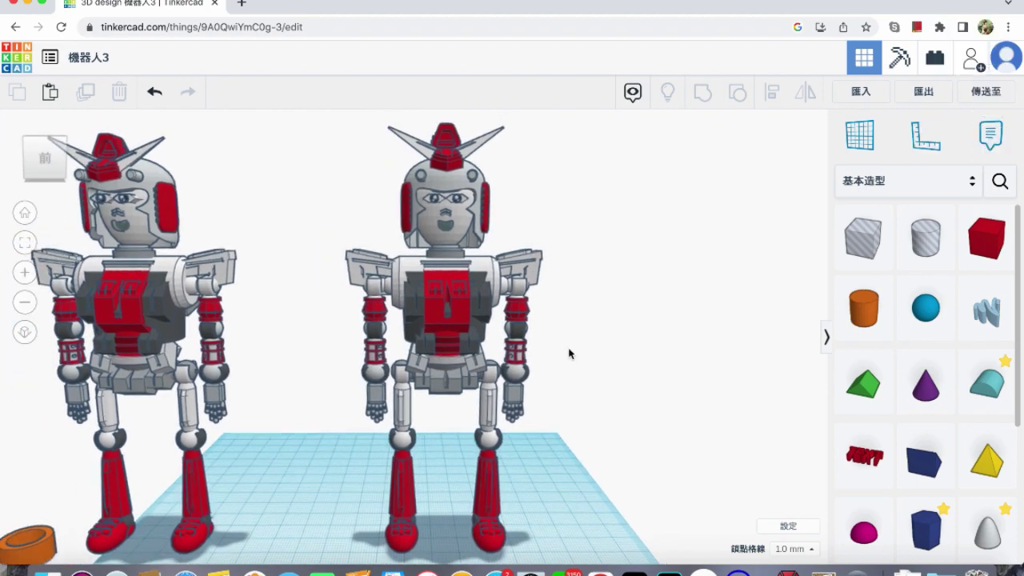